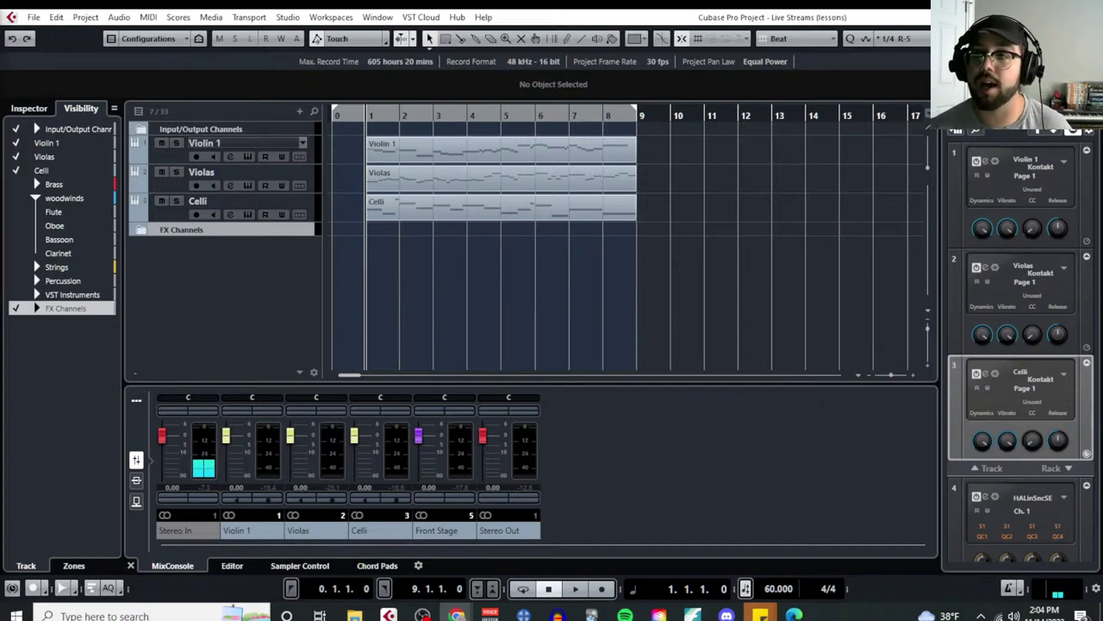
Step: Show the transport panel and play the three string parts from position 0.4.1.0
key(F2)
click(356, 117)
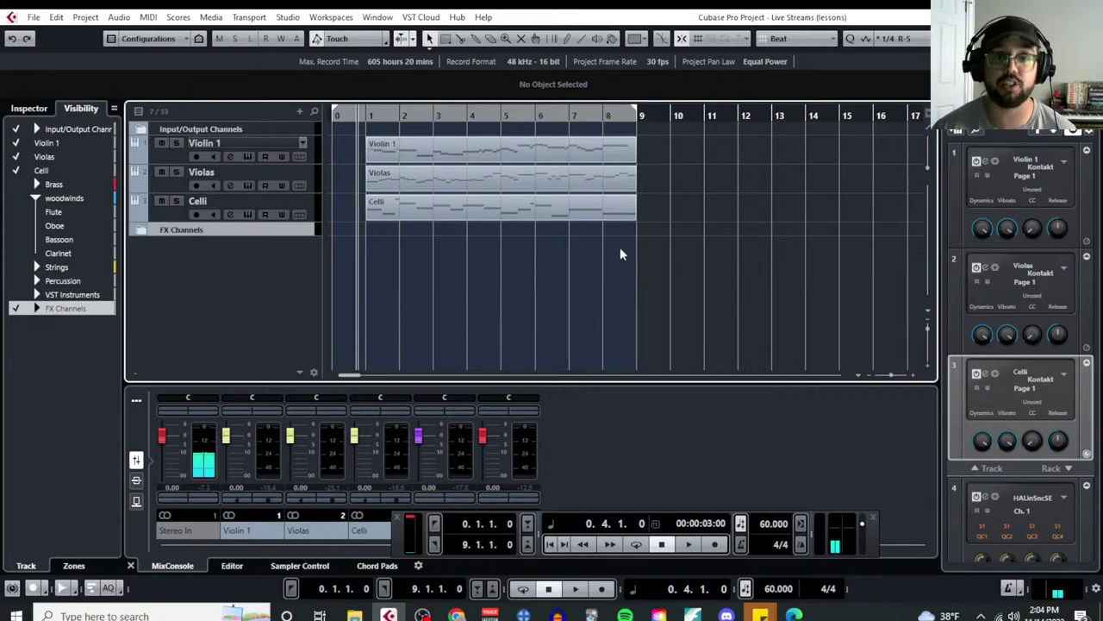
key(space)
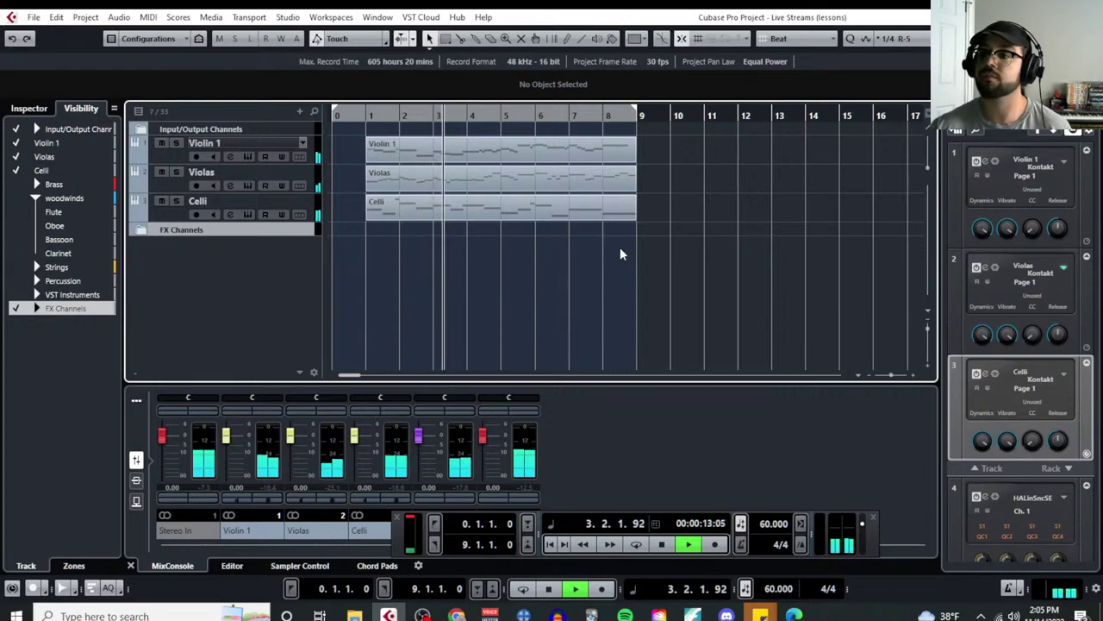
Step: Open the Violin 1, Violas and Celli parts together in the Key Editor with a taller note display and small velocity lane
drag(620, 247, 556, 129)
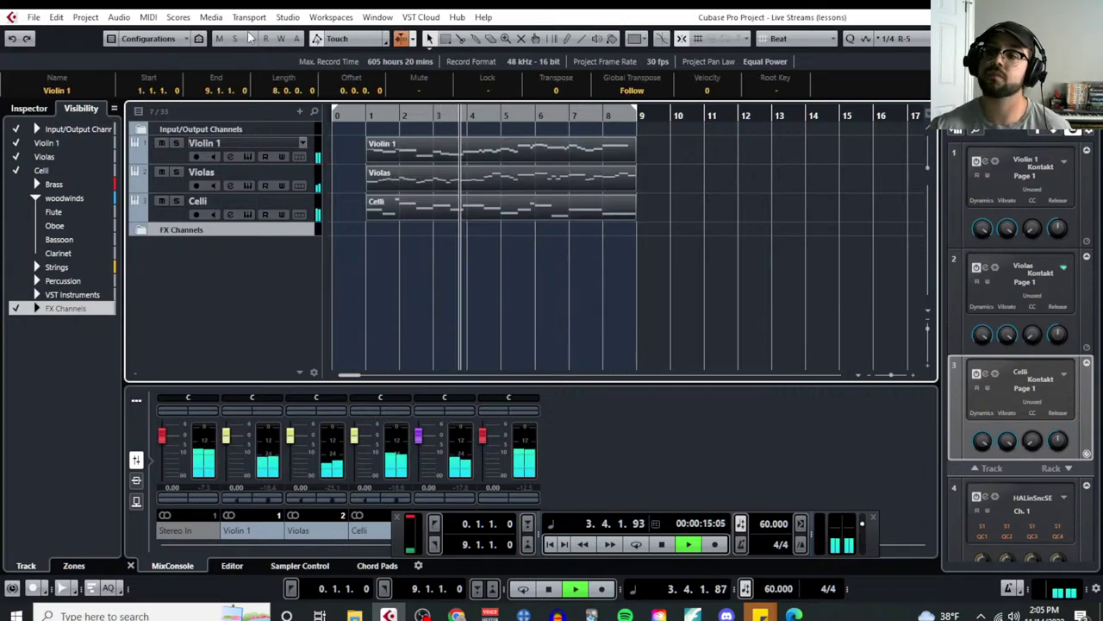
click(148, 17)
click(162, 36)
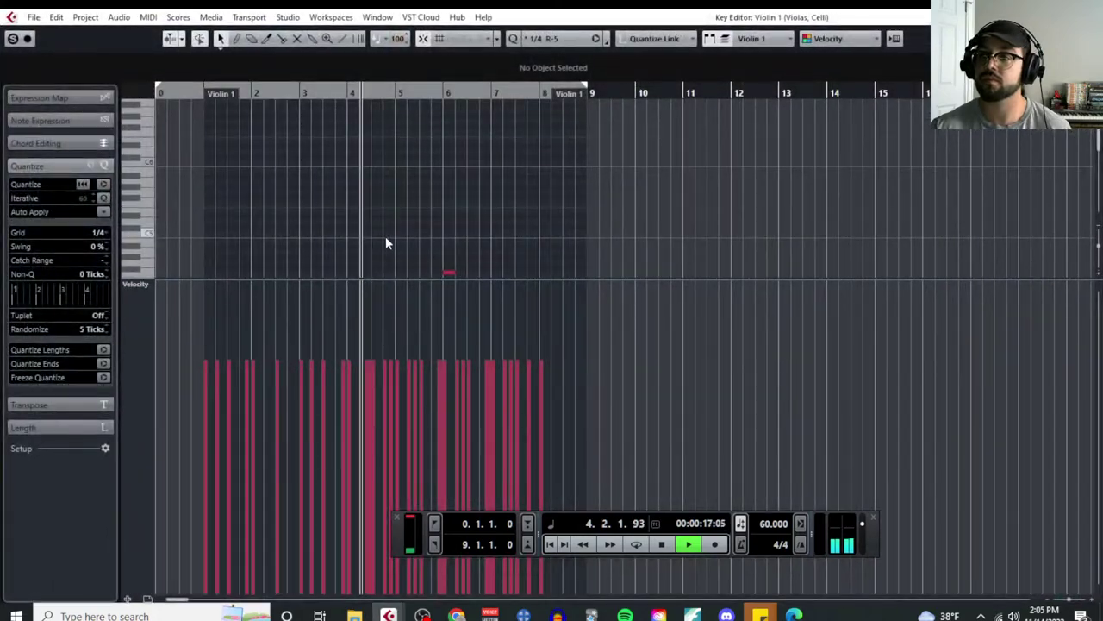
drag(564, 278, 610, 582)
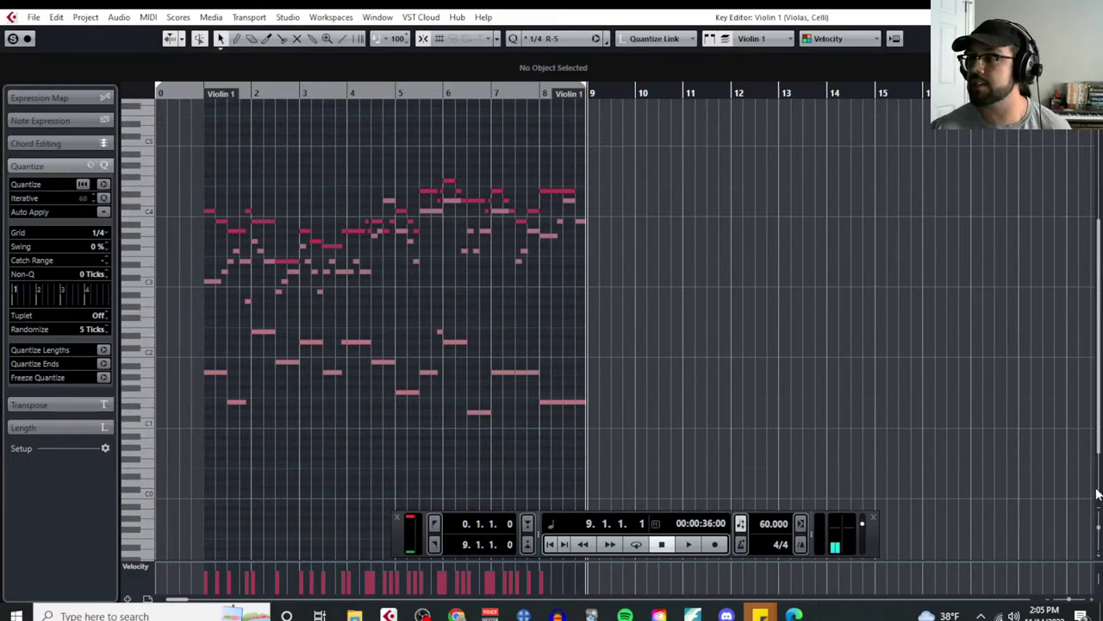
click(1099, 539)
click(1099, 541)
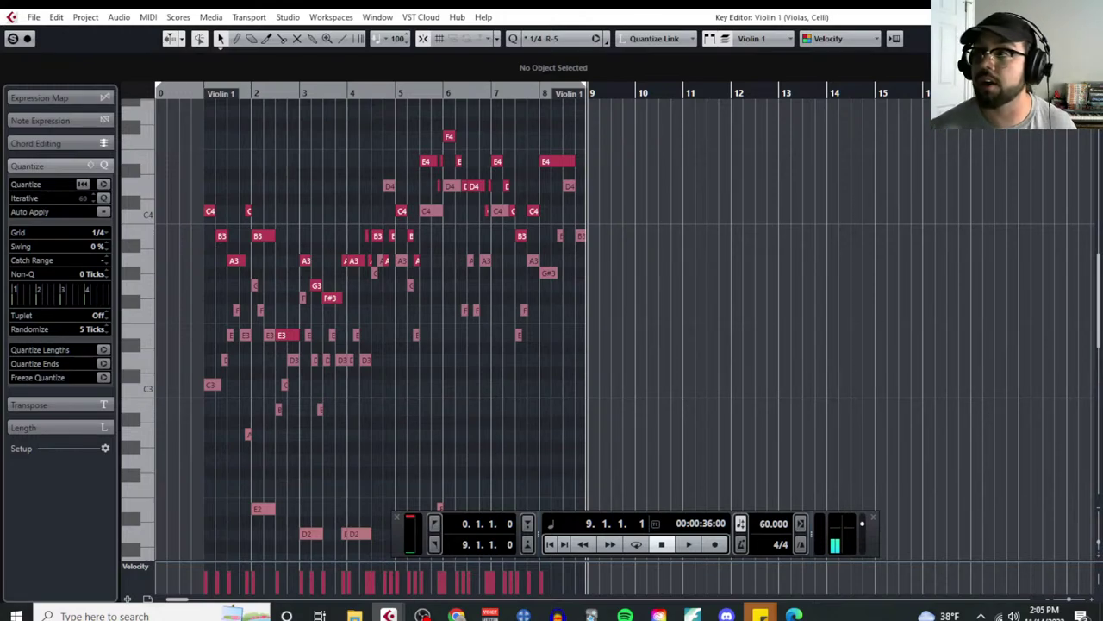
Step: Leave the Key Editor and inspect the Violin 1 track's Kontakt instrument, dismissing its Spitfire help bubble and closing the window when done
key(ctrl+w)
click(248, 157)
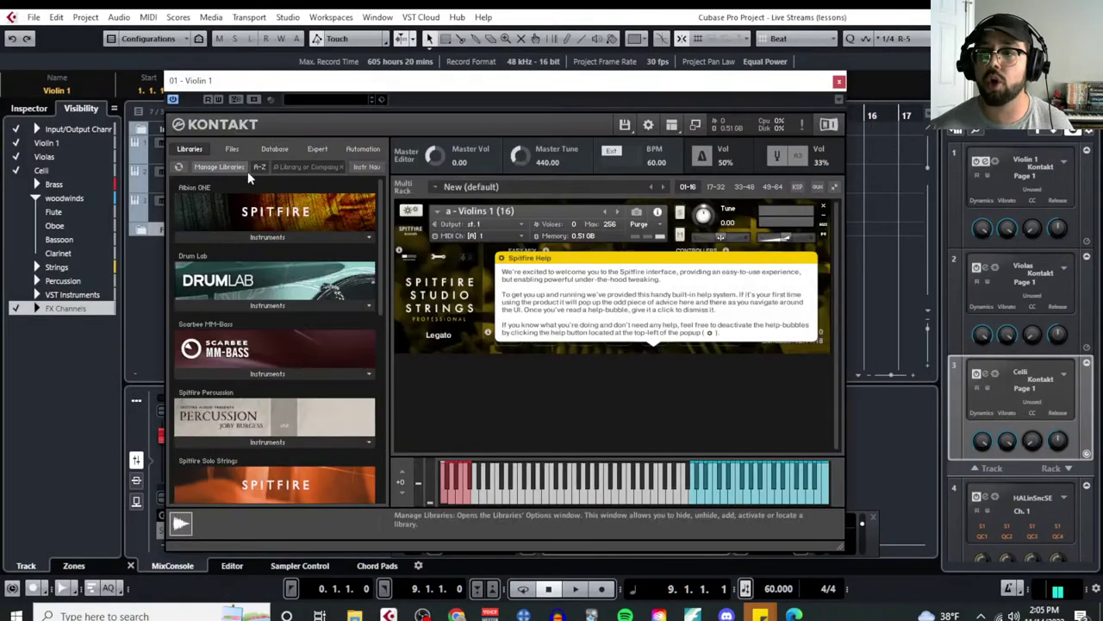
click(645, 261)
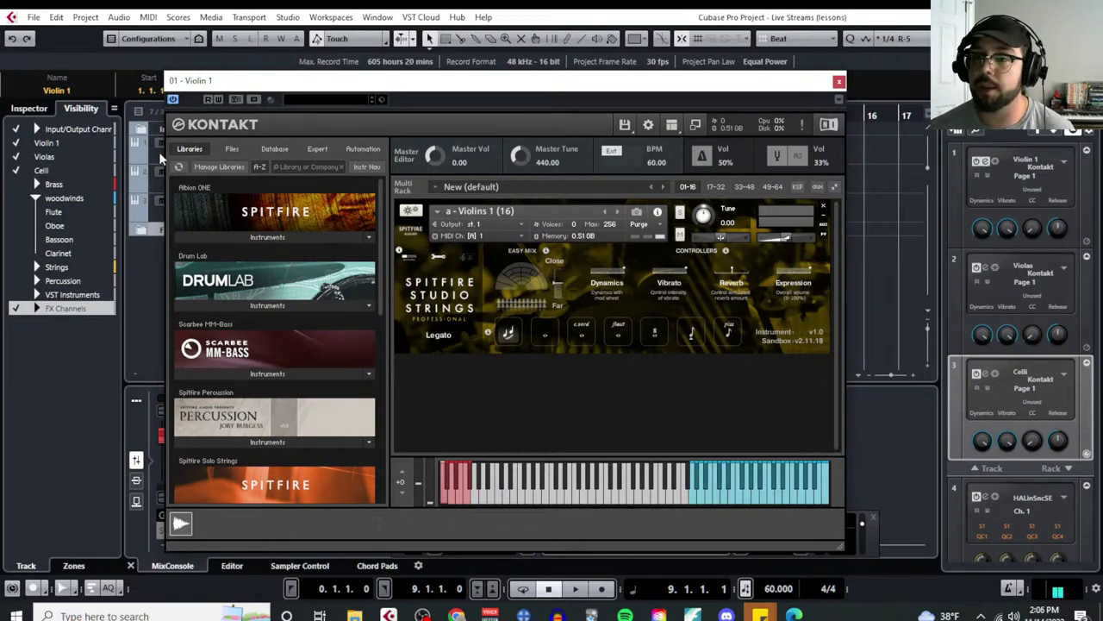
drag(578, 80, 649, 65)
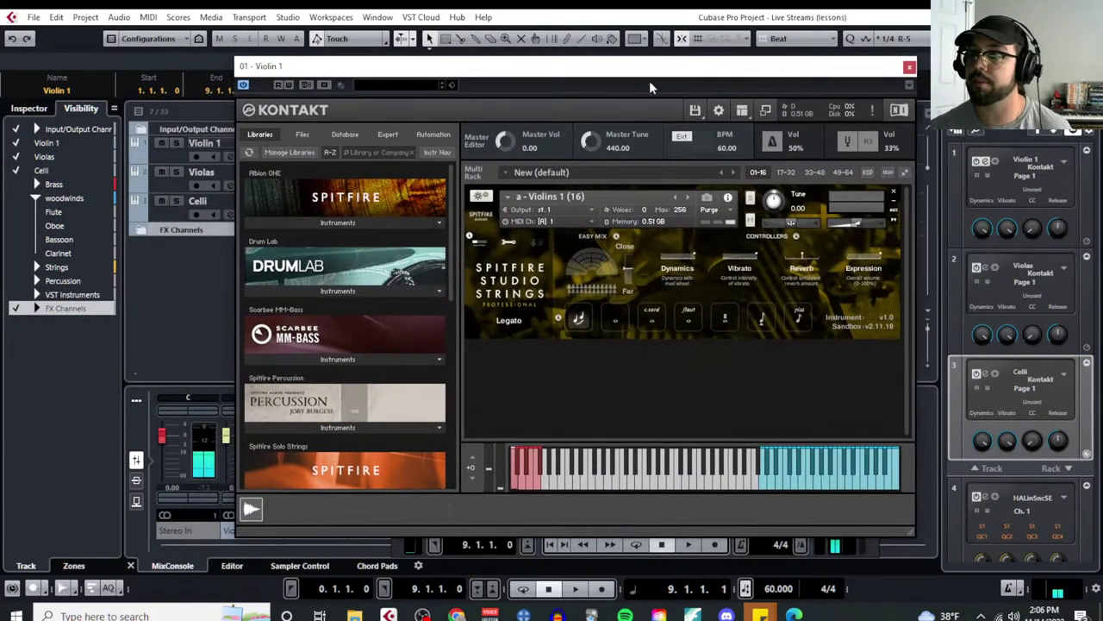
click(909, 66)
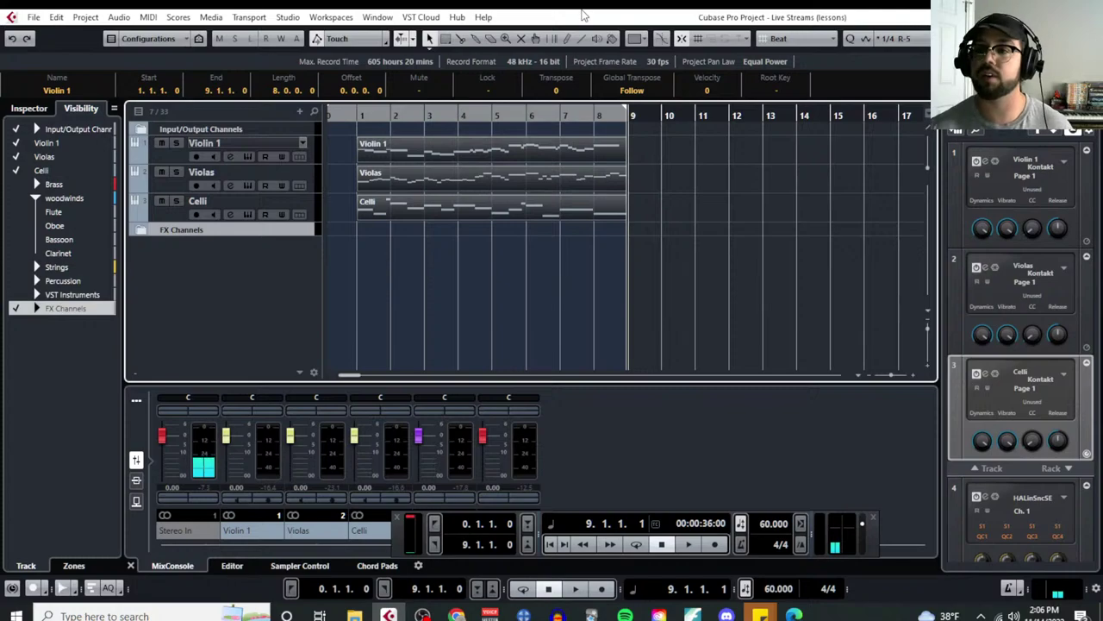
Step: Open the project Notepad and enter the heading "Real performances are Expressive"
click(680, 320)
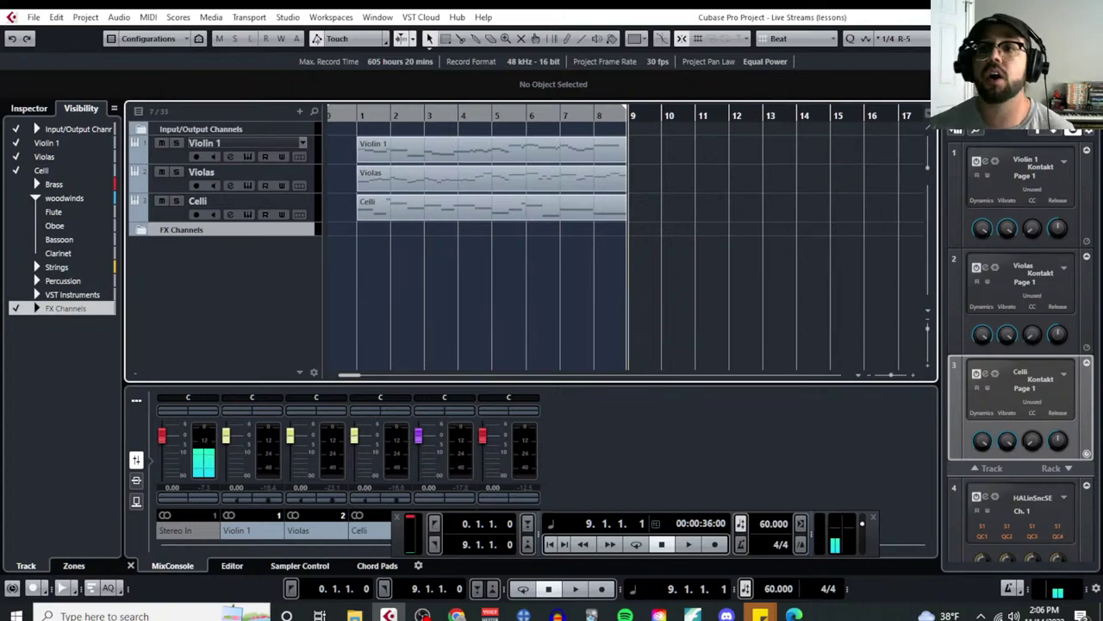
click(86, 17)
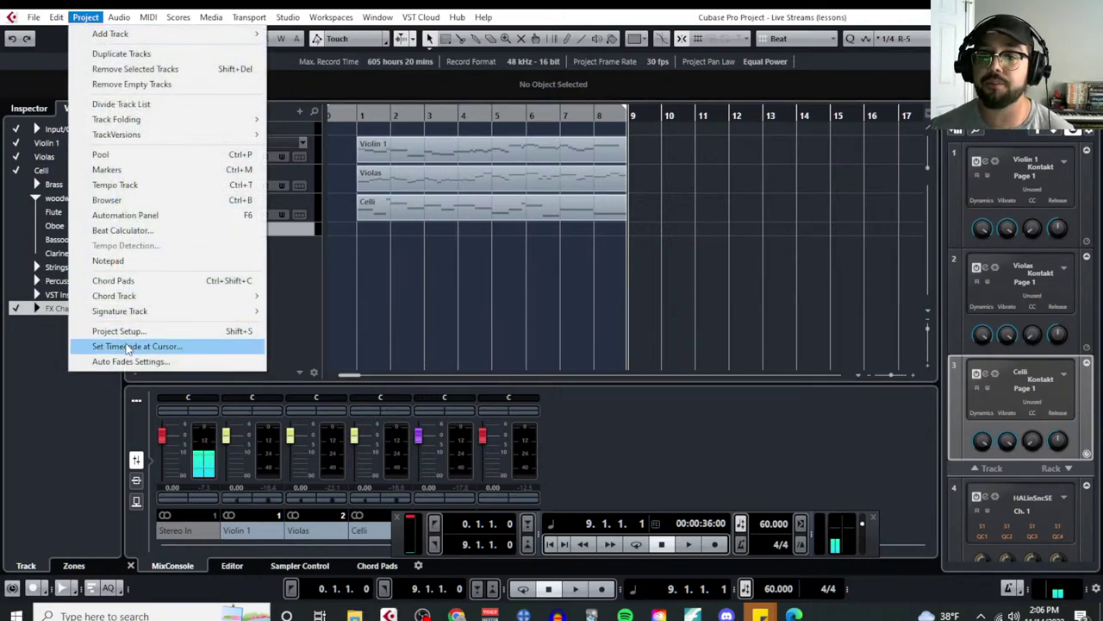
key(Escape)
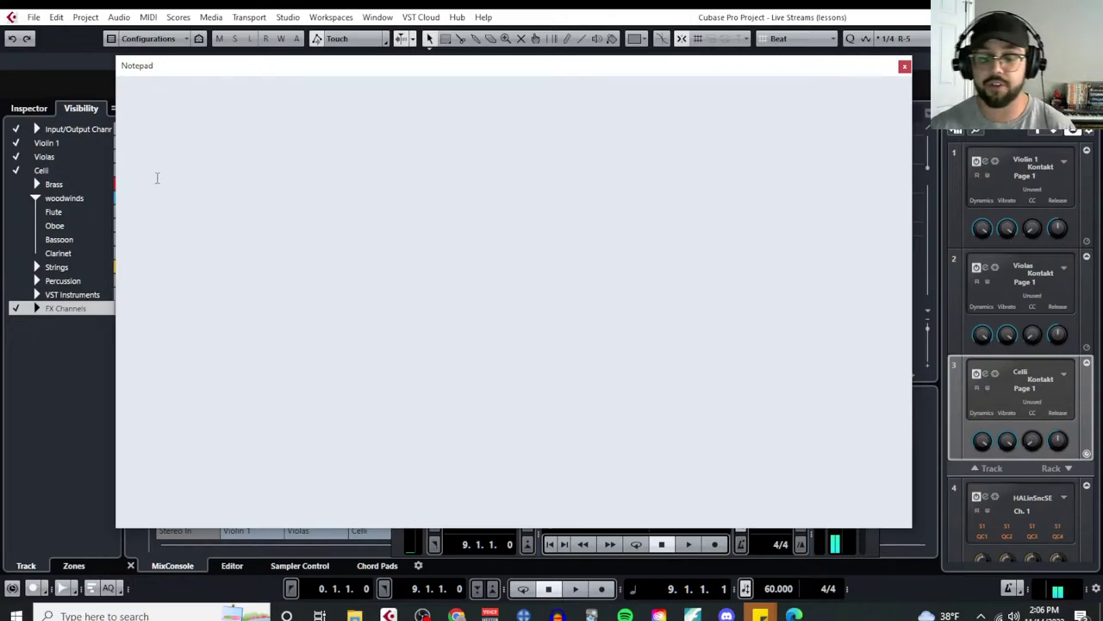
text(REal)
key(BackSpace)
key(BackSpace)
key(BackSpace)
text(eal )
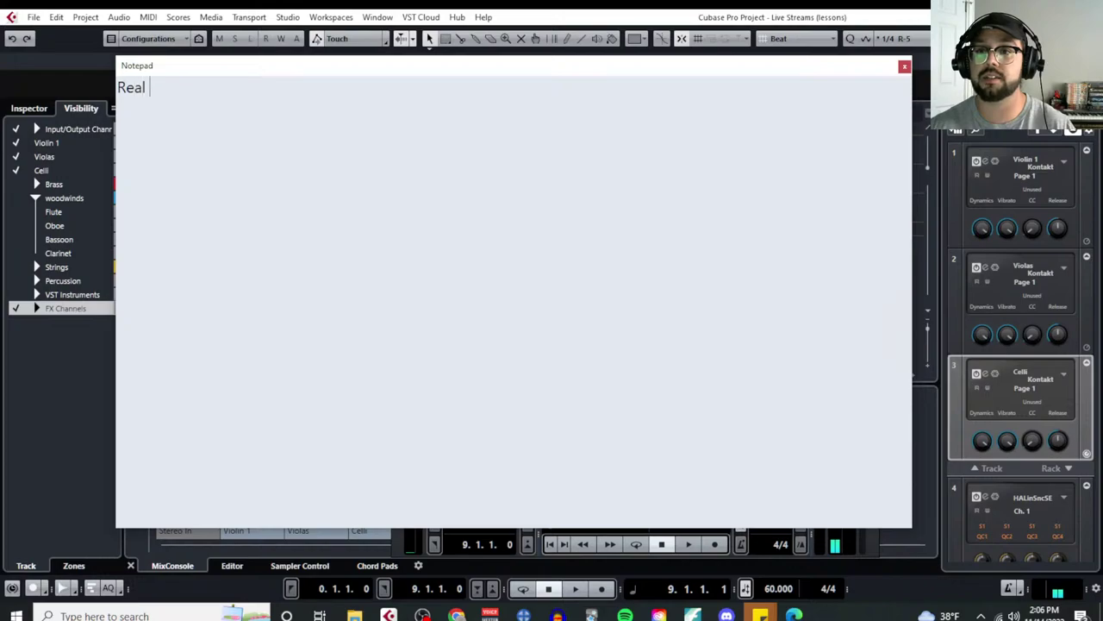
text(performances are Exp)
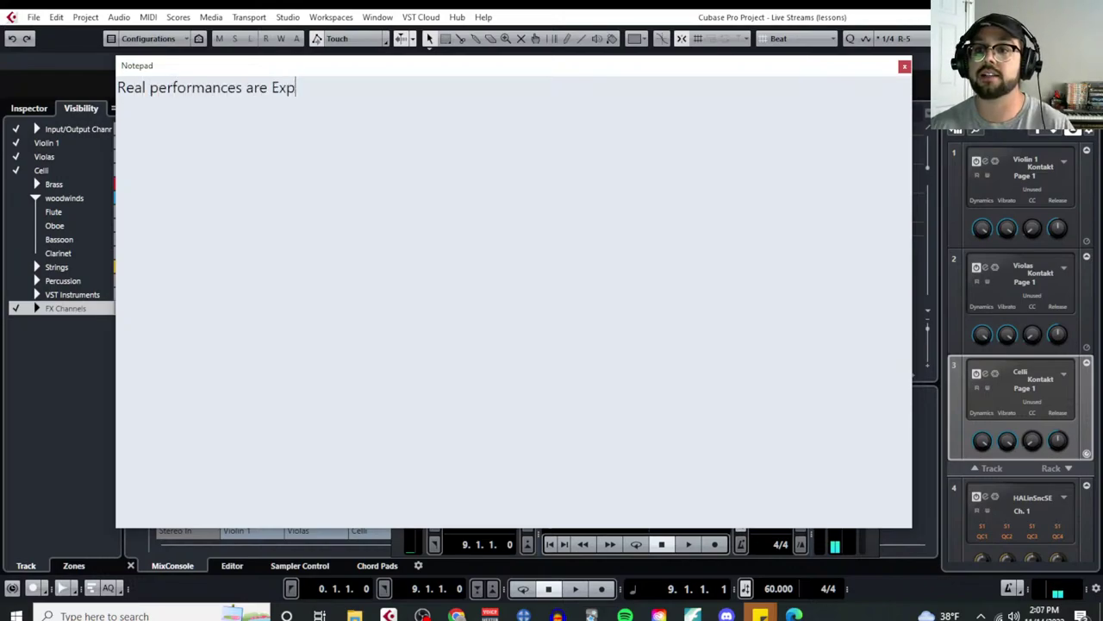
text(ressive)
key(Return)
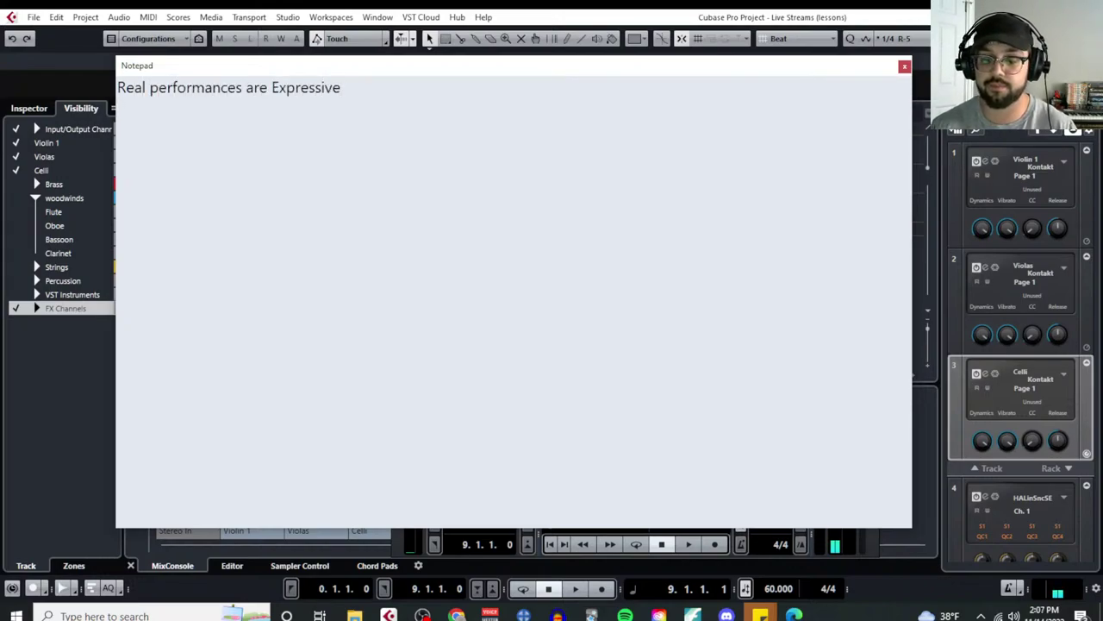
Step: Add the line "-this means they manipulate volume, timbre, and (sometimes) pitch in real time while sustaining individual notes." and close the Notepad
text(-this means they maniuplate)
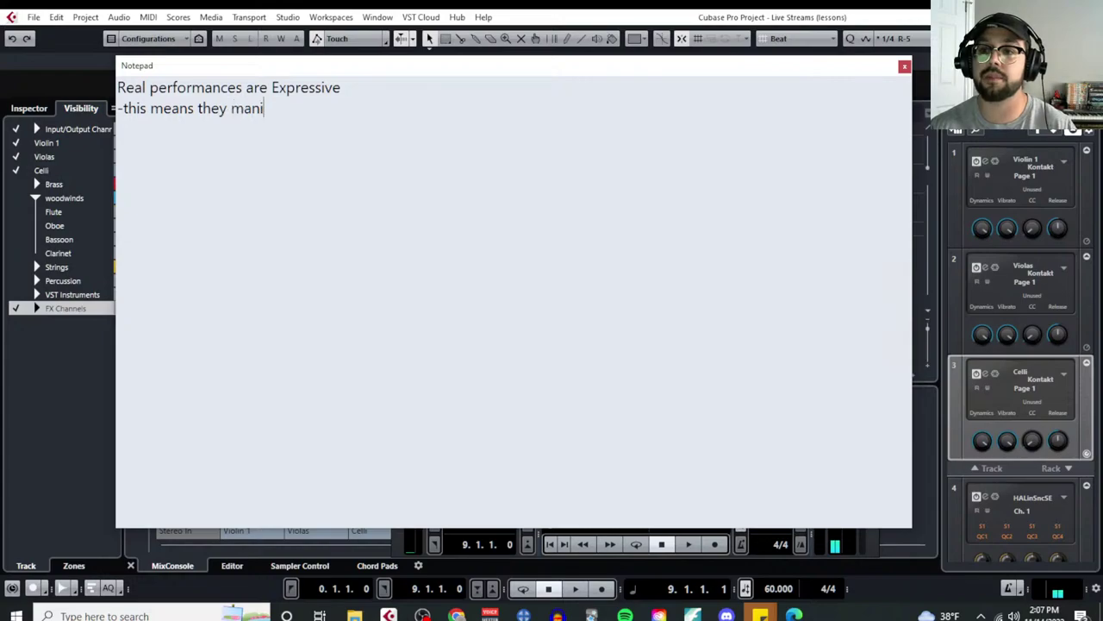
key(BackSpace)
key(BackSpace)
key(BackSpace)
text(pu)
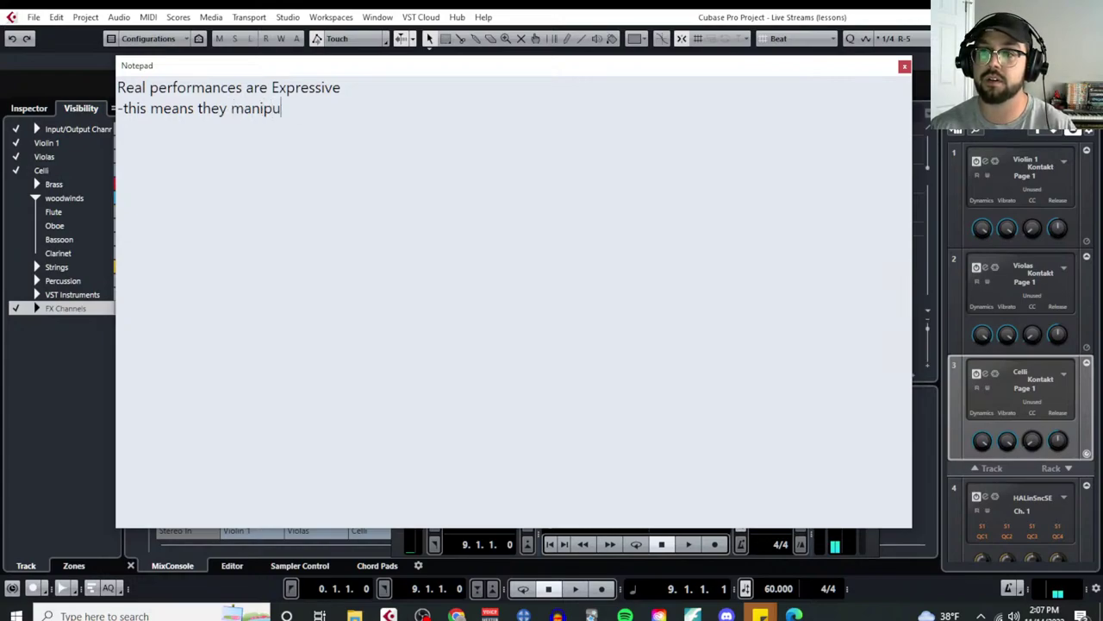
text(late volume, timb)
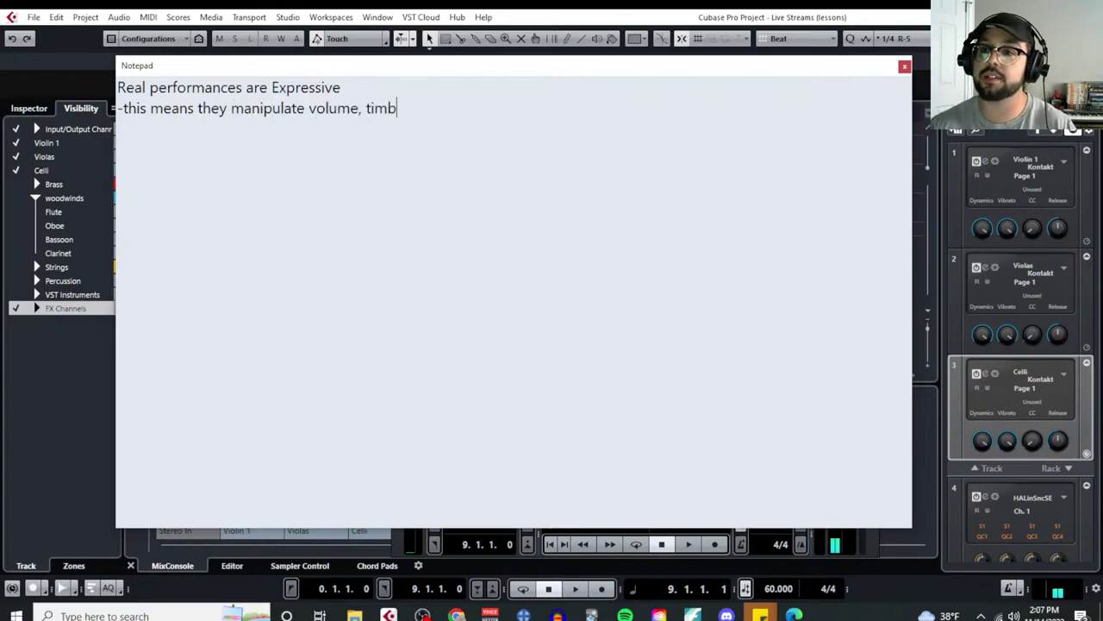
text(re, and )
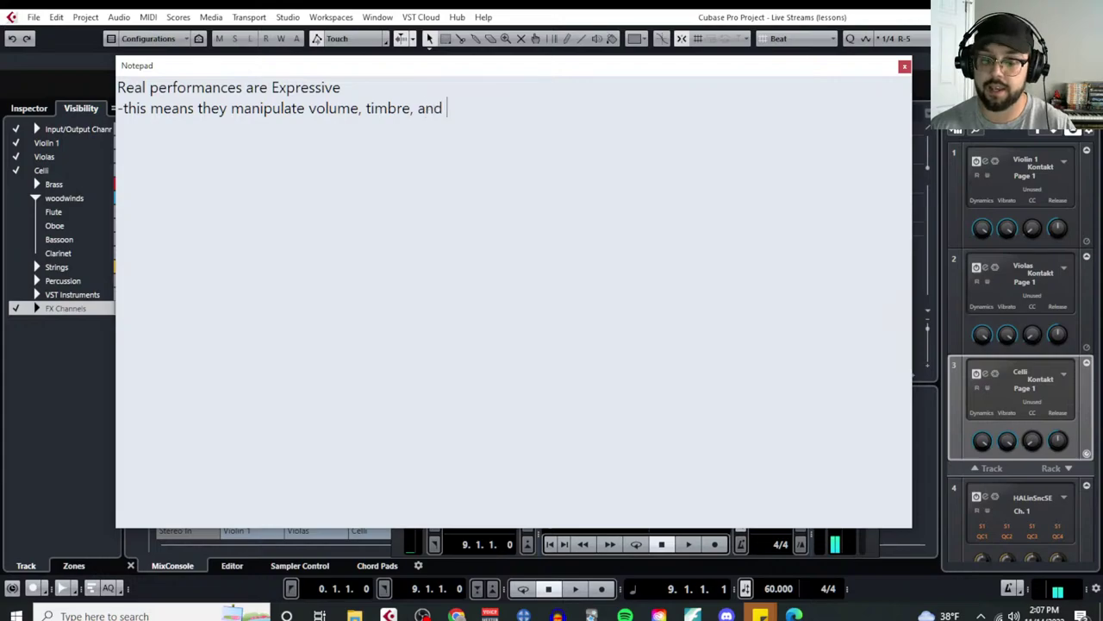
text((sometimes) pitch)
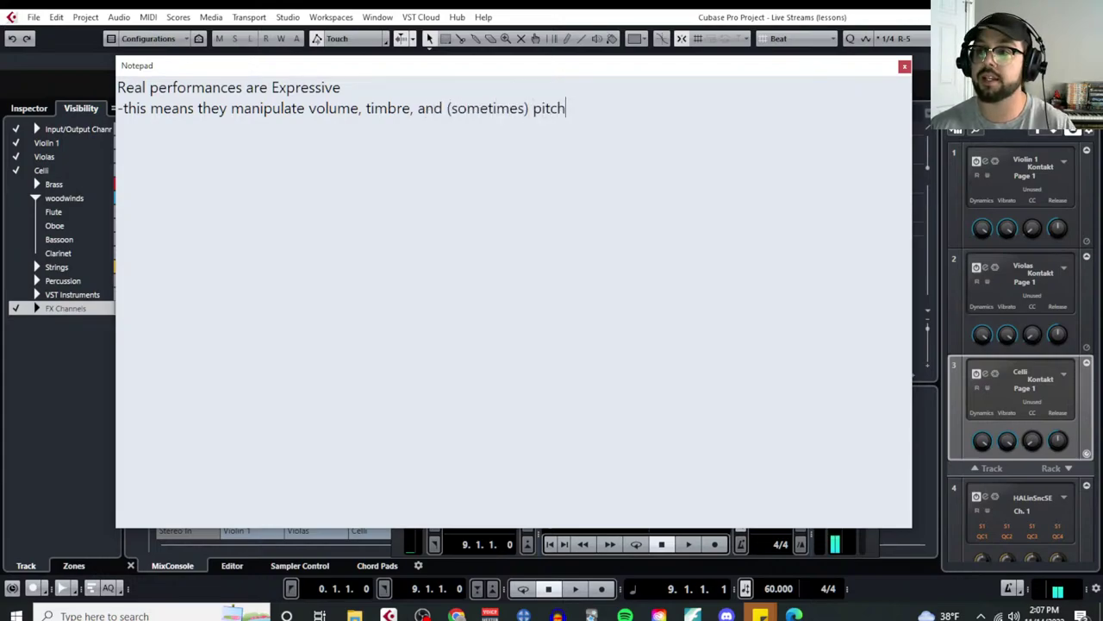
text( in real time while sustaine)
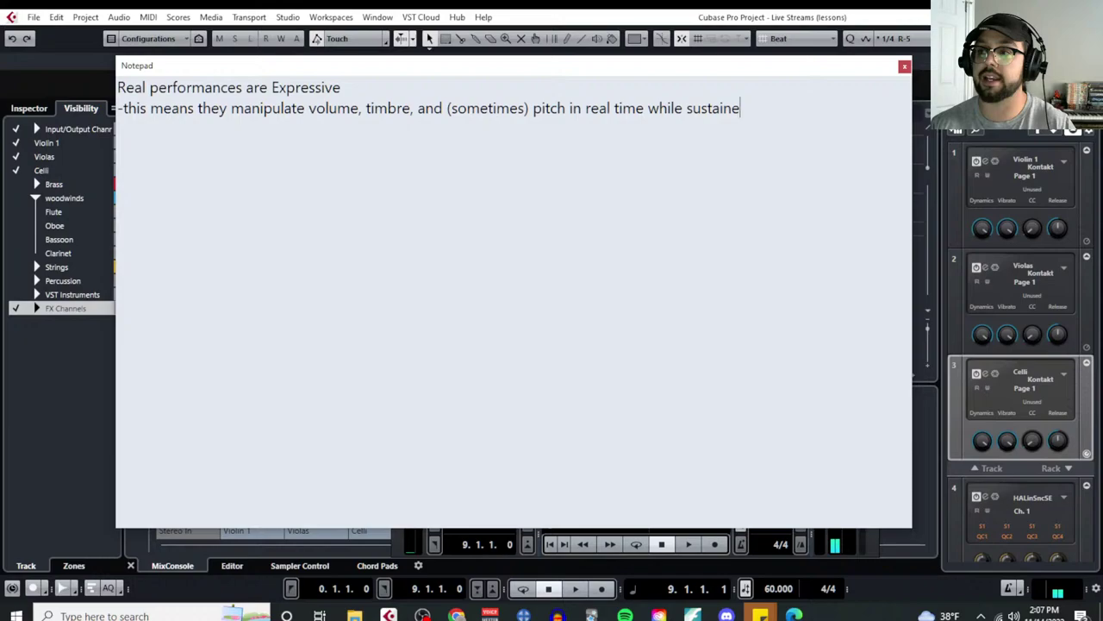
key(BackSpace)
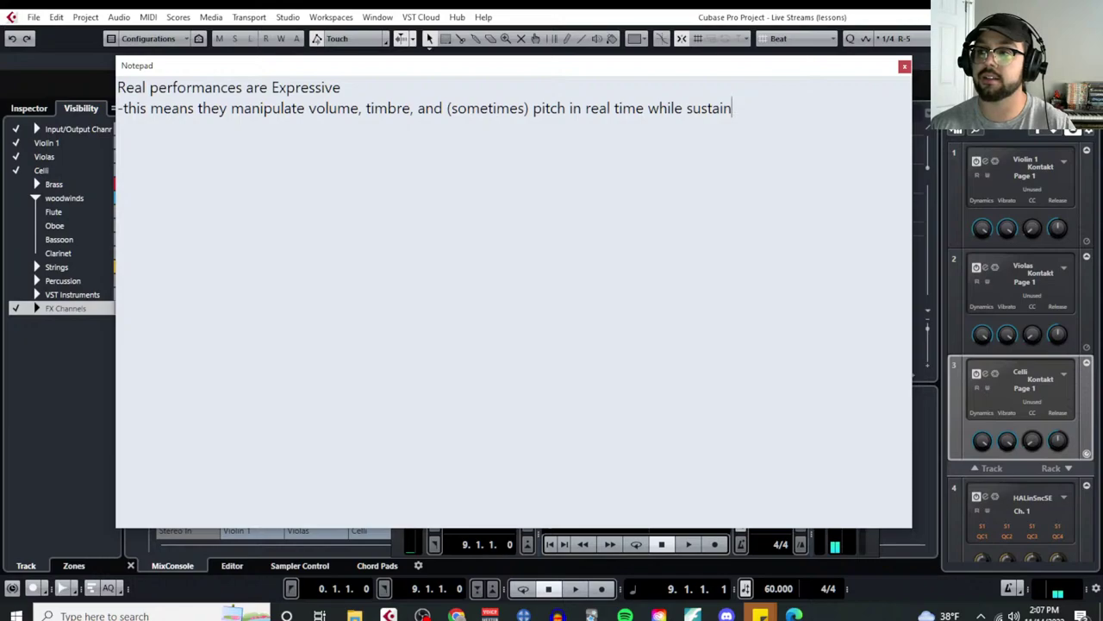
text(ing indi)
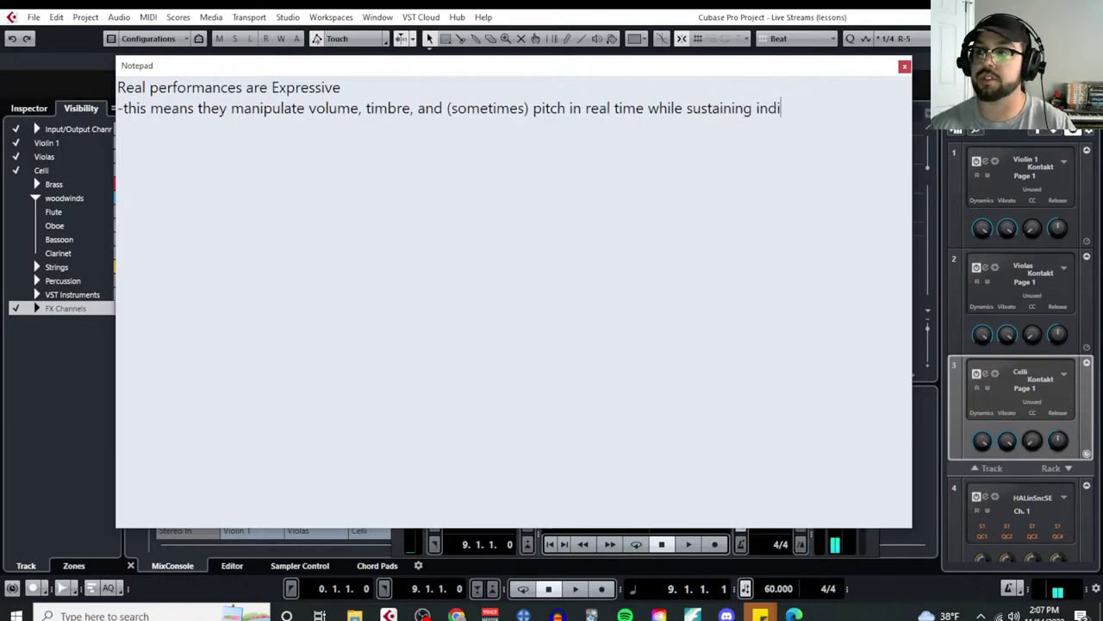
text(vidual notes.)
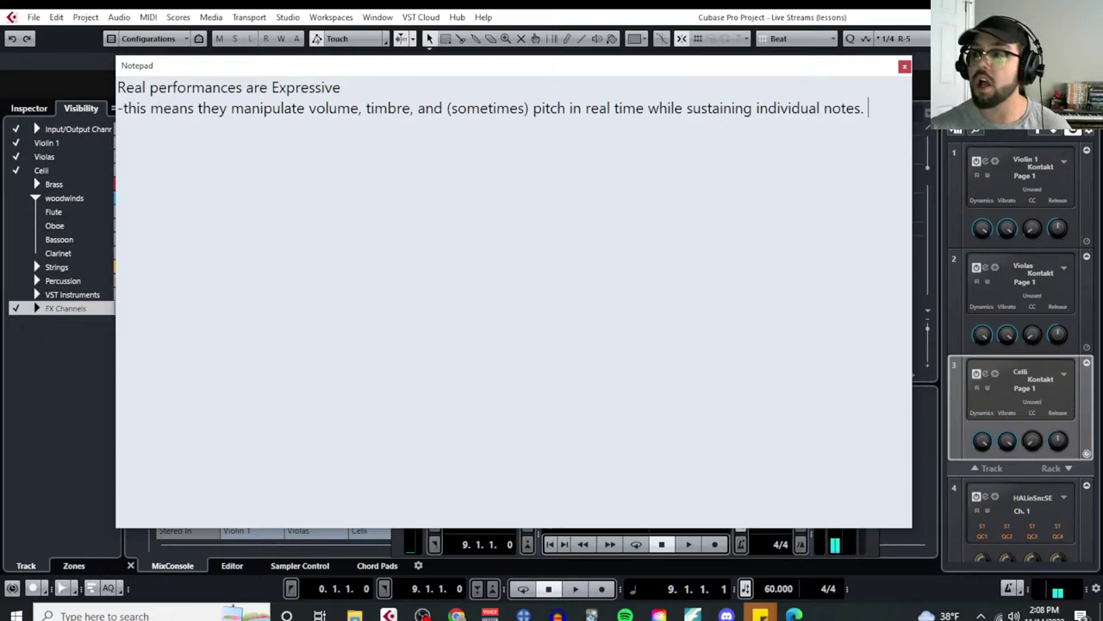
click(904, 67)
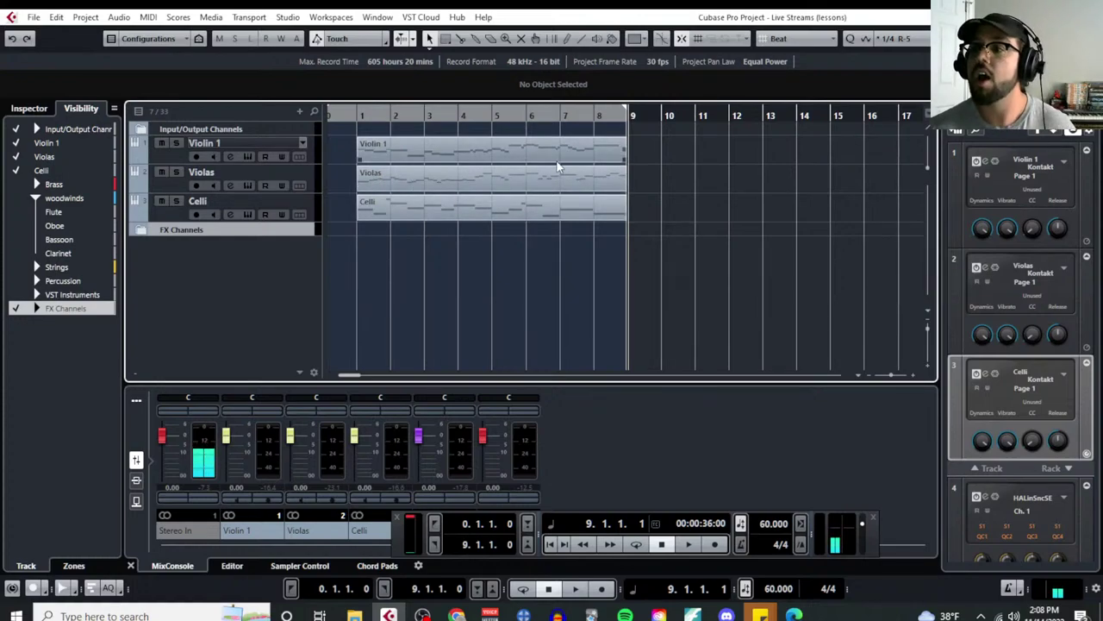
Step: Copy the Violin 1, Violas and Celli parts to bar 10 and extend the copies' starts back to 9.3.1.0
drag(626, 157, 634, 146)
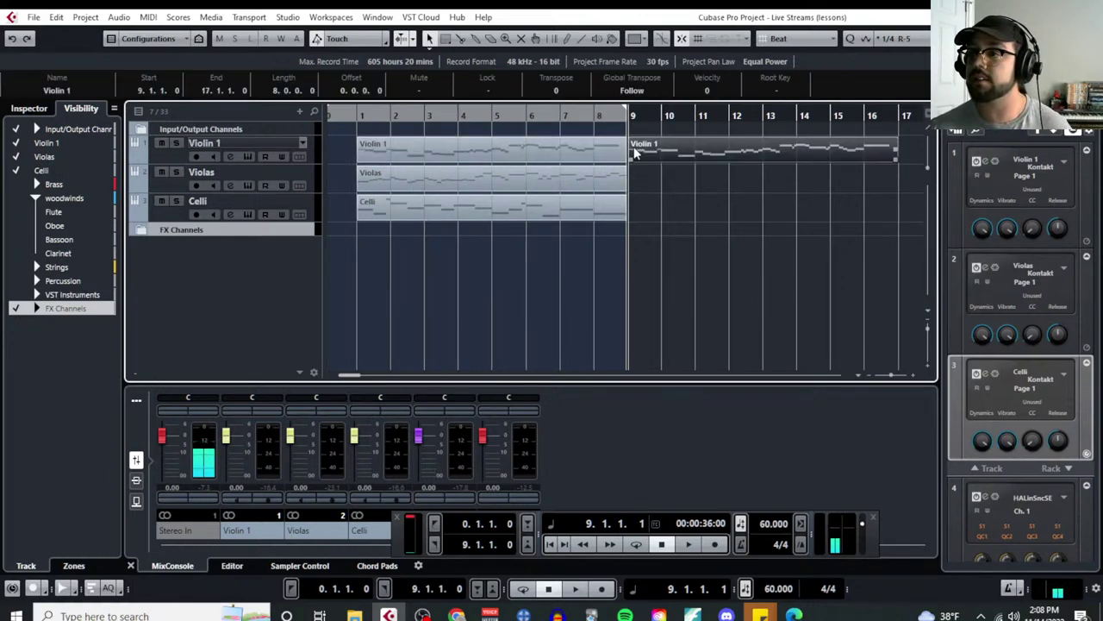
drag(627, 184, 631, 145)
key(g)
key(g)
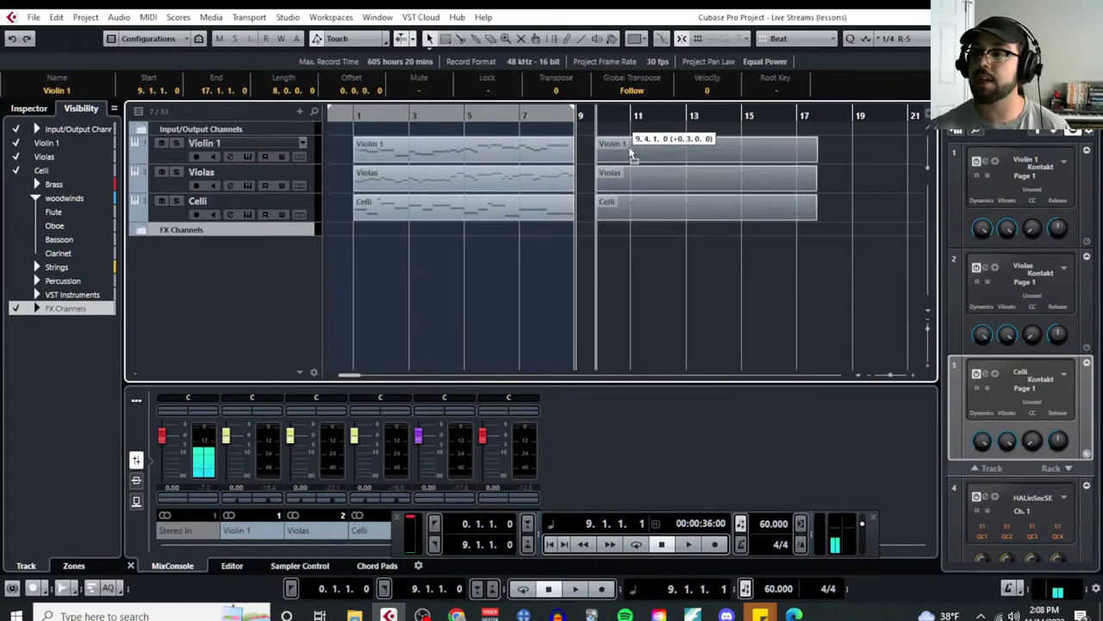
key(h)
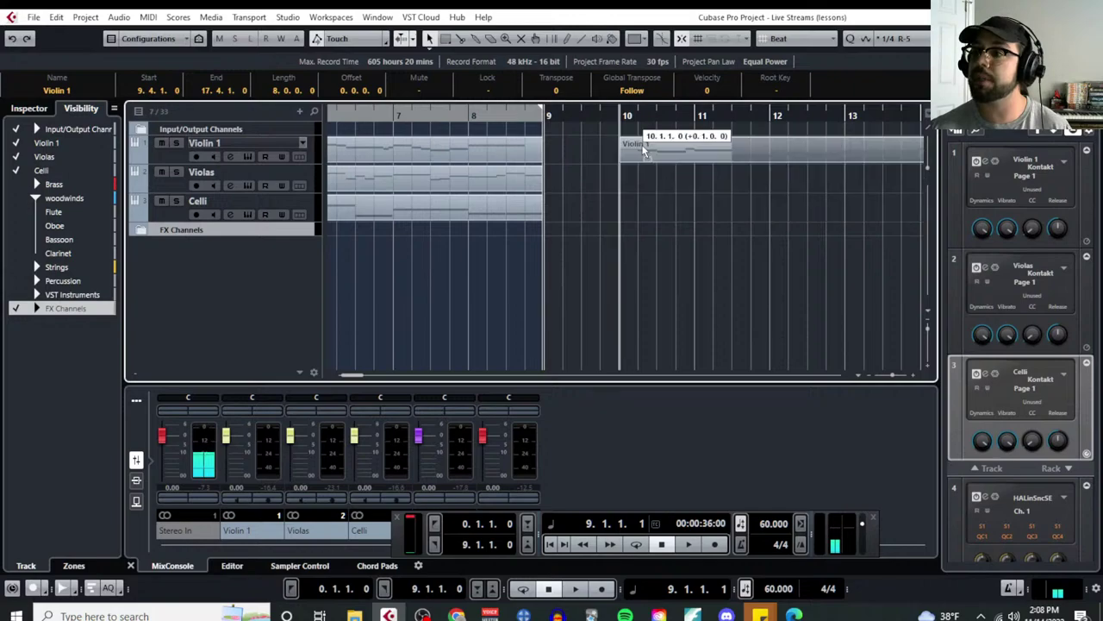
key(g)
key(g)
key(g)
click(618, 273)
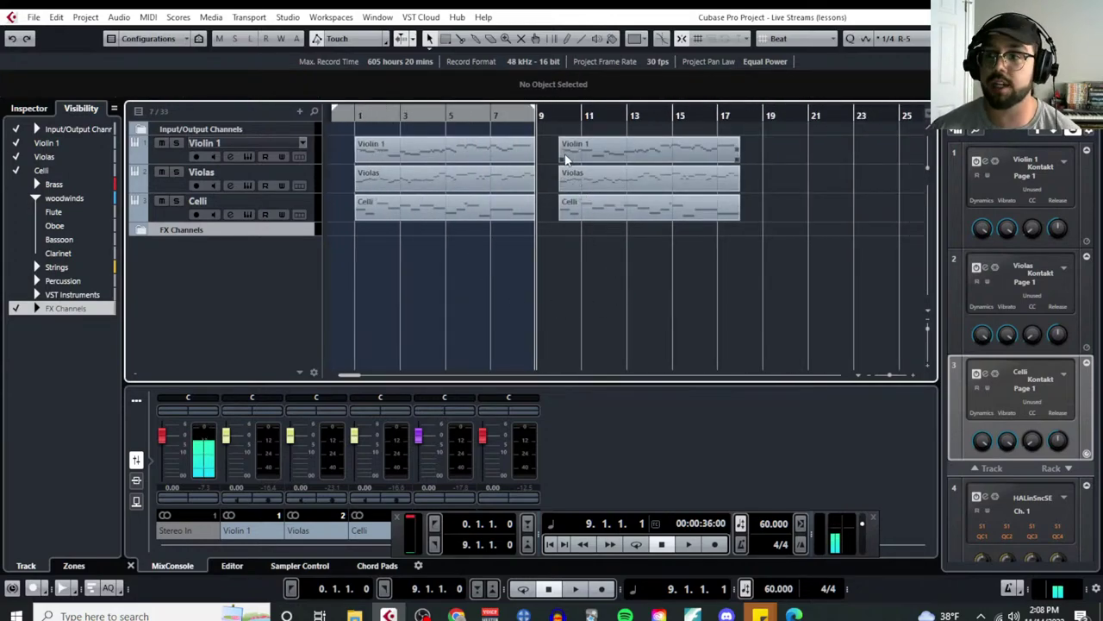
drag(560, 128, 548, 218)
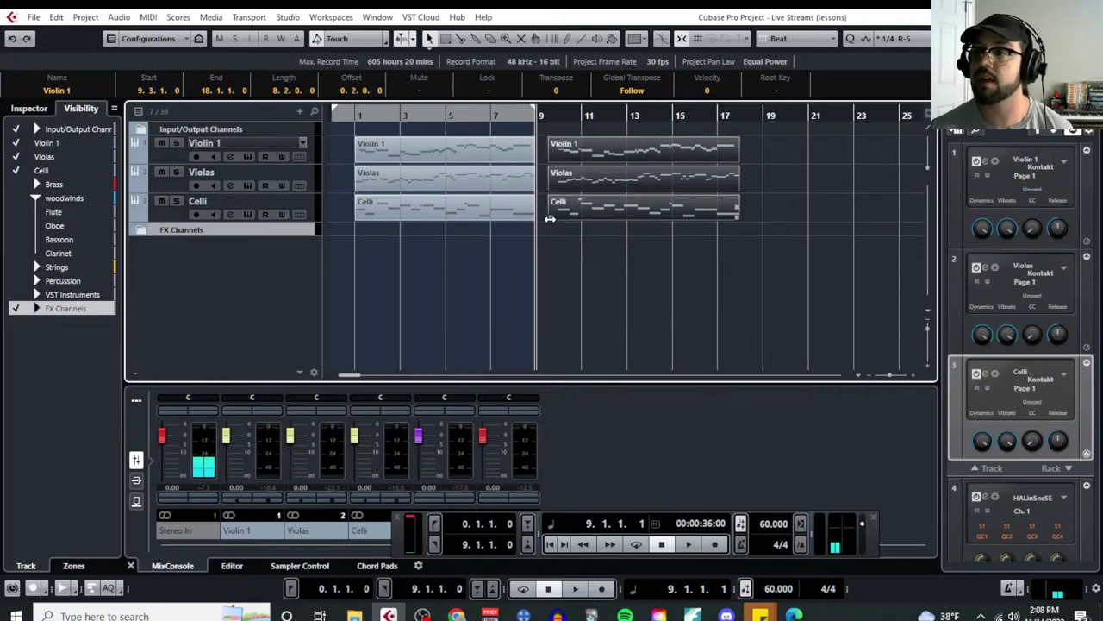
click(586, 274)
Step: Reopen the project Notepad to review the note on expressive performances, and switch to Chrome
click(148, 17)
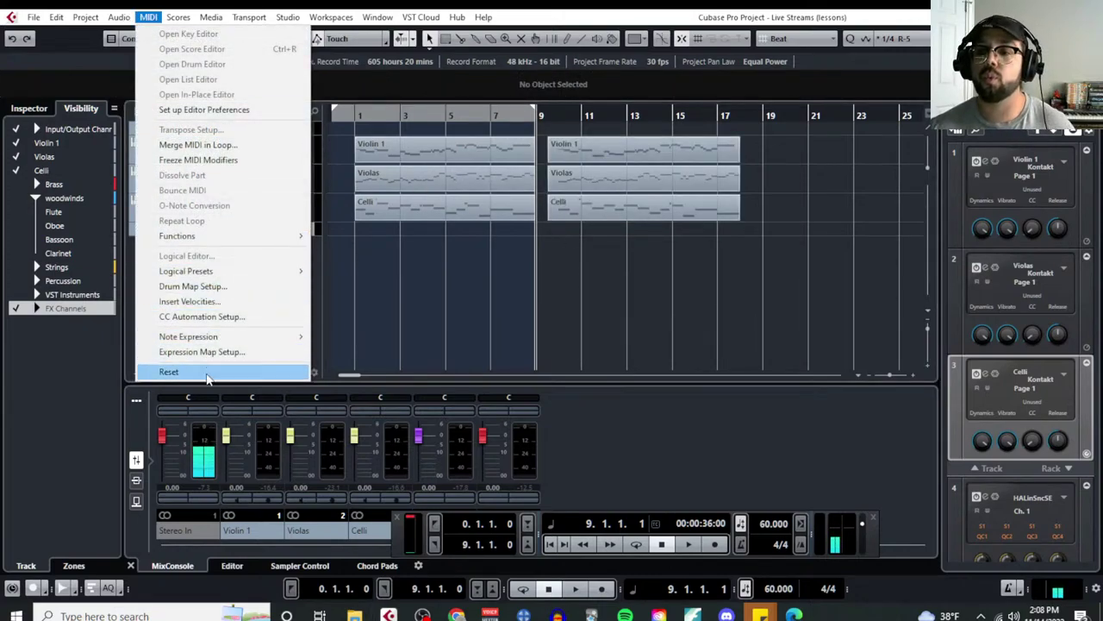
mouse_move(85, 18)
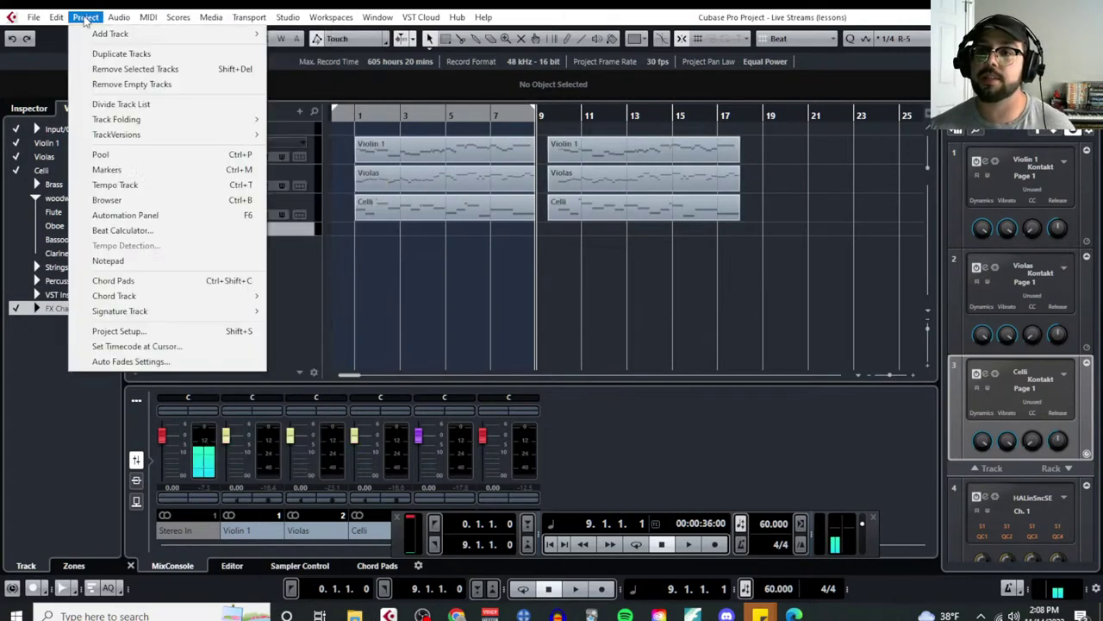
click(166, 259)
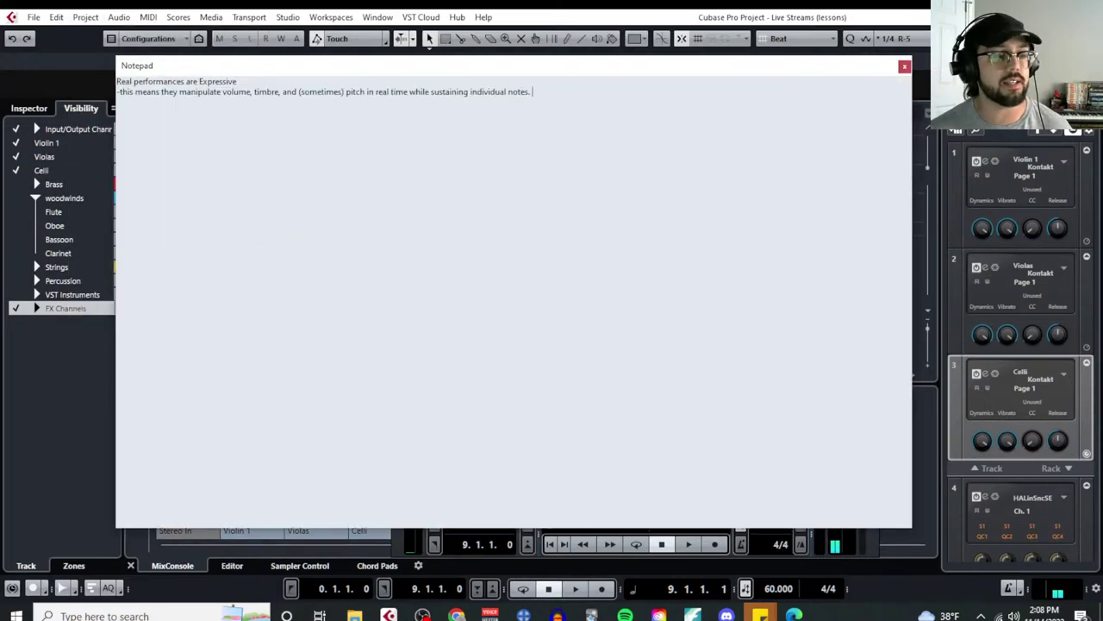
click(457, 616)
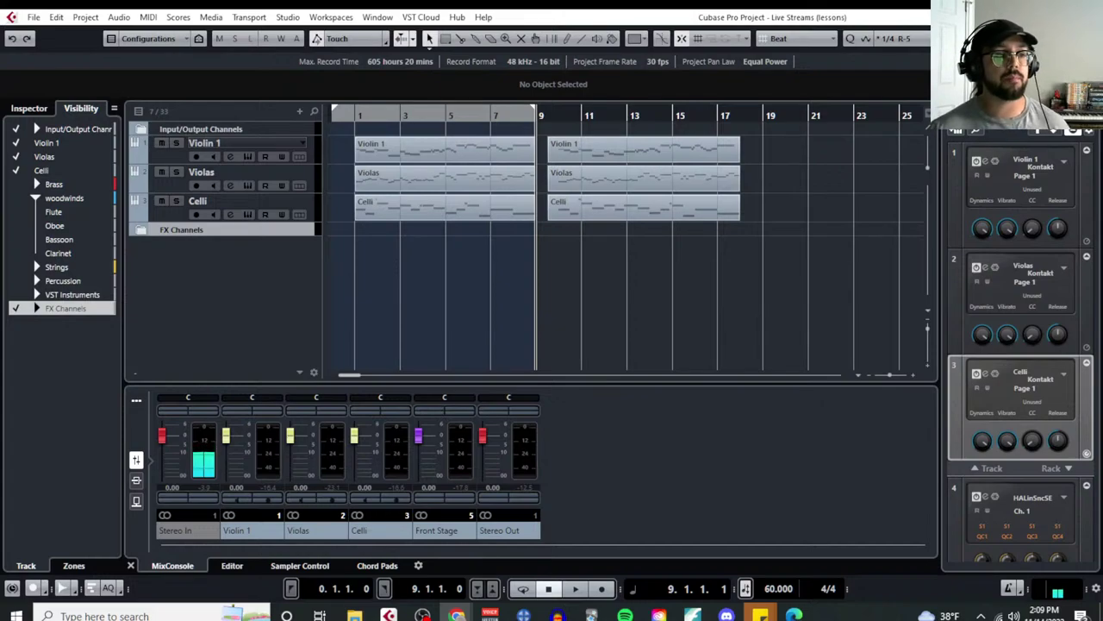
Step: Return to the project Notepad in Cubase, enlarge its text and add the heading "Step 1:" below a blank line
key(alt+Tab)
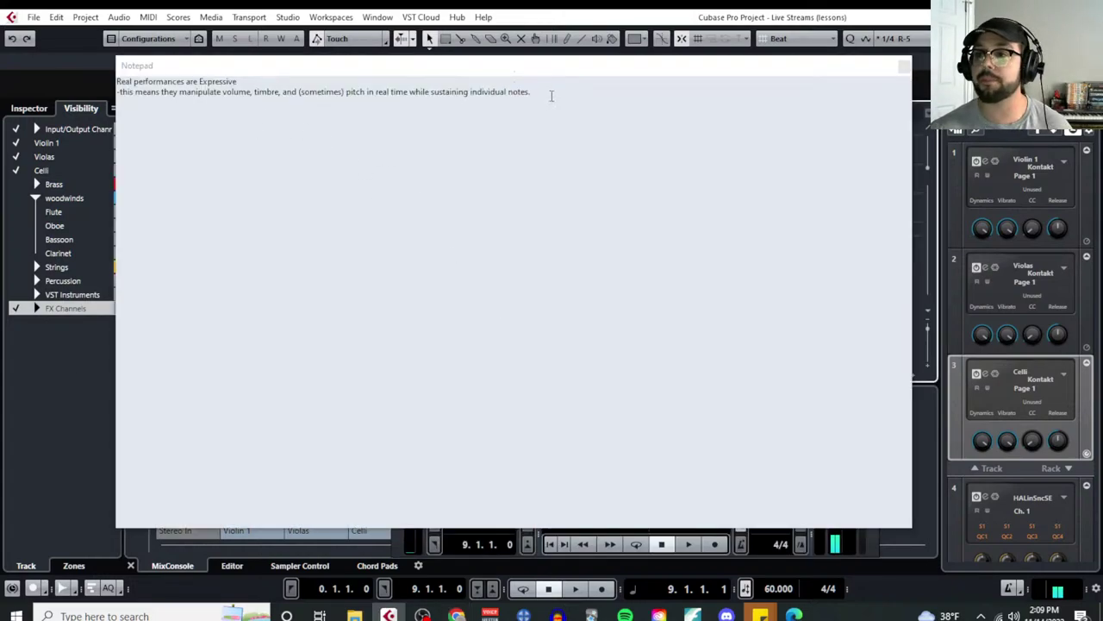
click(550, 102)
key(ctrl+plus)
key(ctrl+plus)
key(ctrl+plus)
key(ctrl+plus)
key(ctrl+plus)
key(Return)
key(Return)
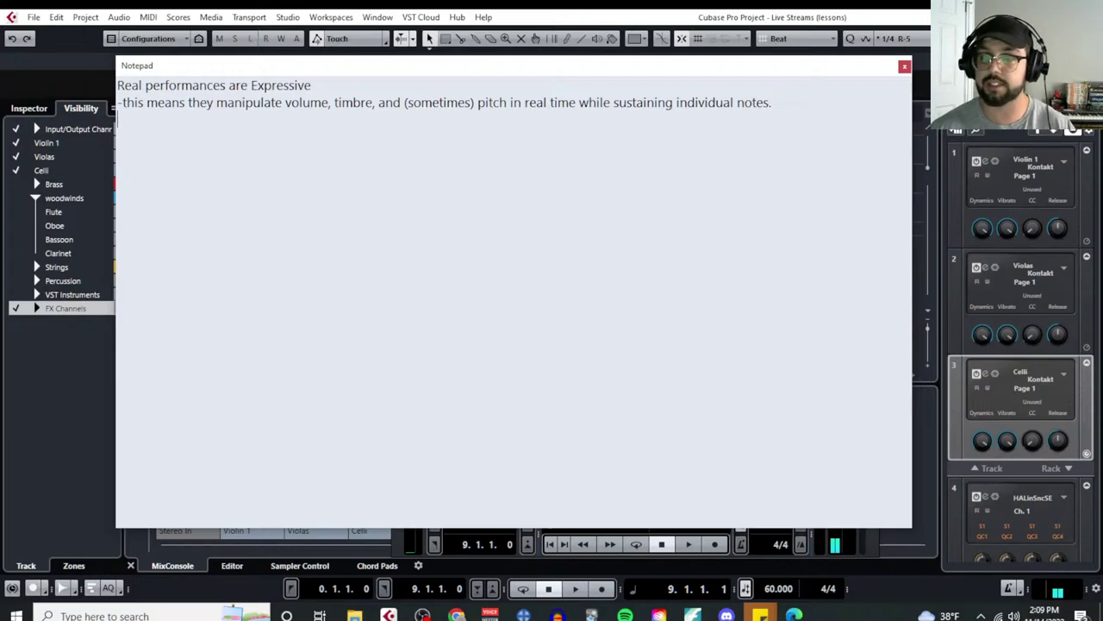
text(Step 1:)
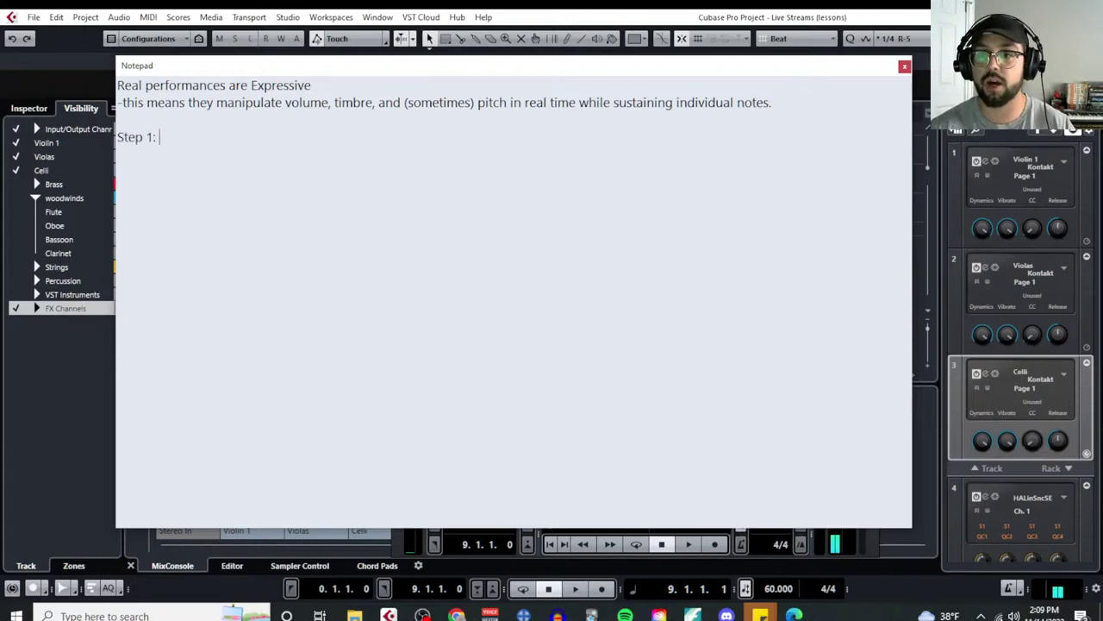
Step: Add the line "-set up the material you're working with." under the "Step 1:" heading
key(Return)
text(-)
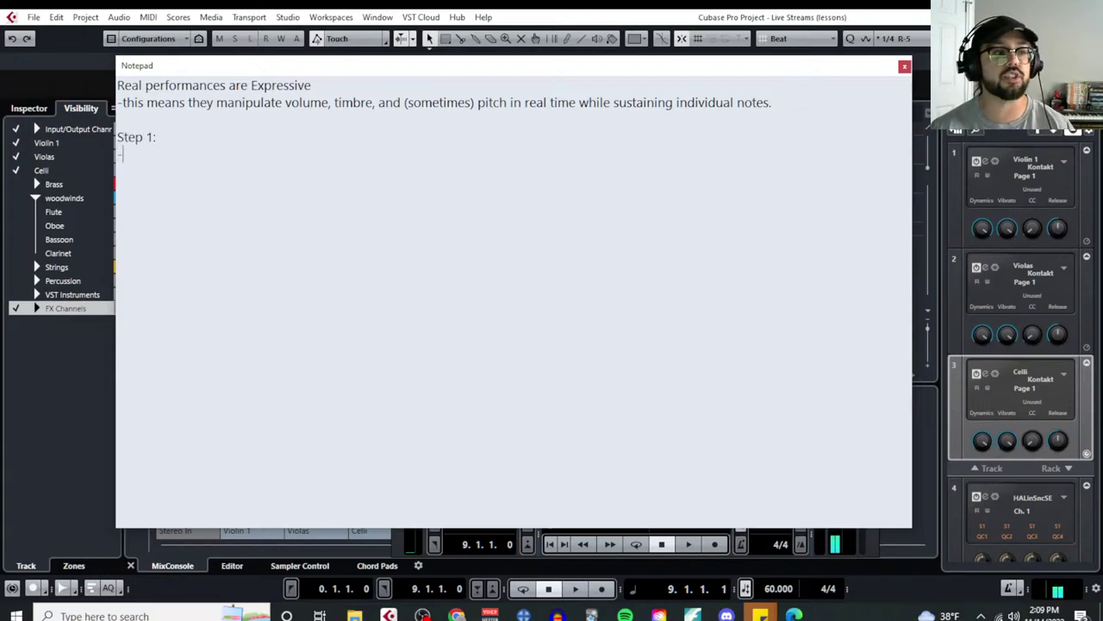
text(set up the )
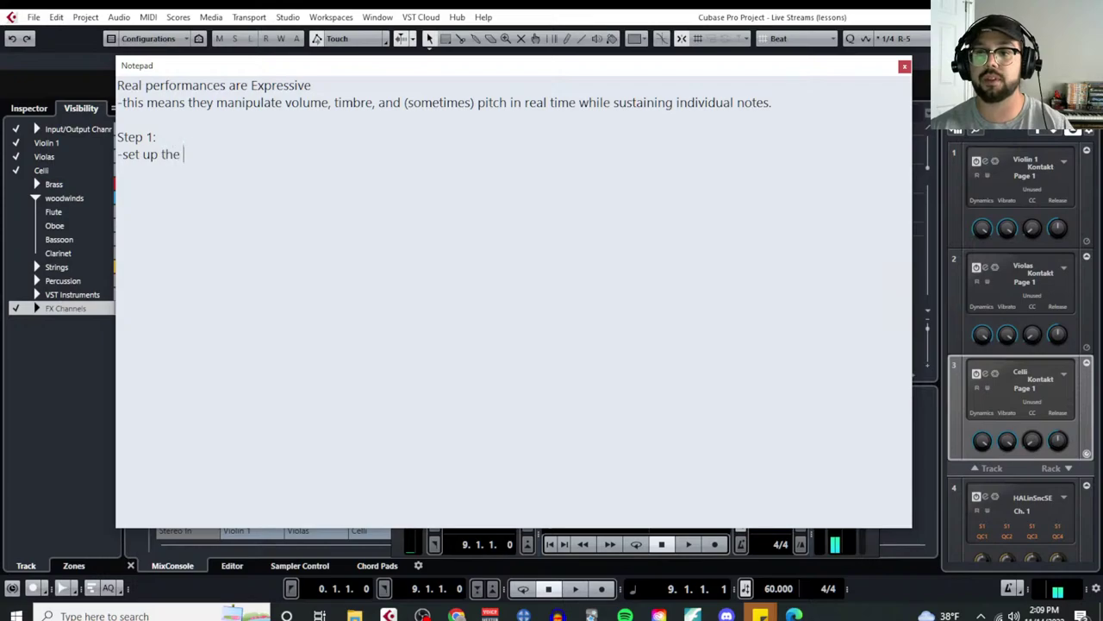
text(material you're wok)
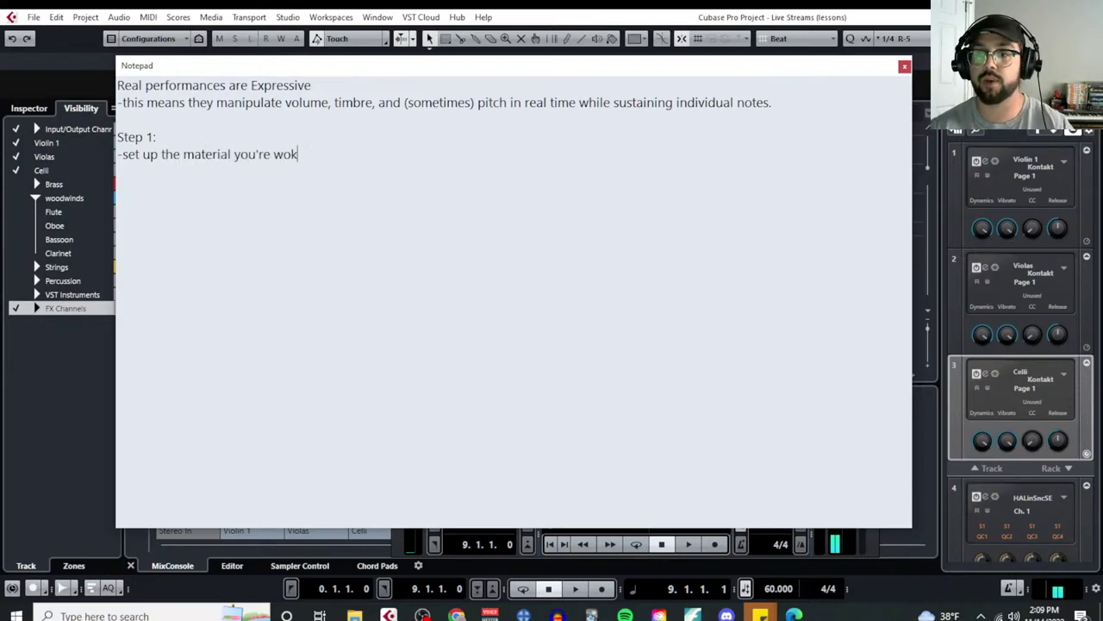
key(BackSpace)
text(rking with. )
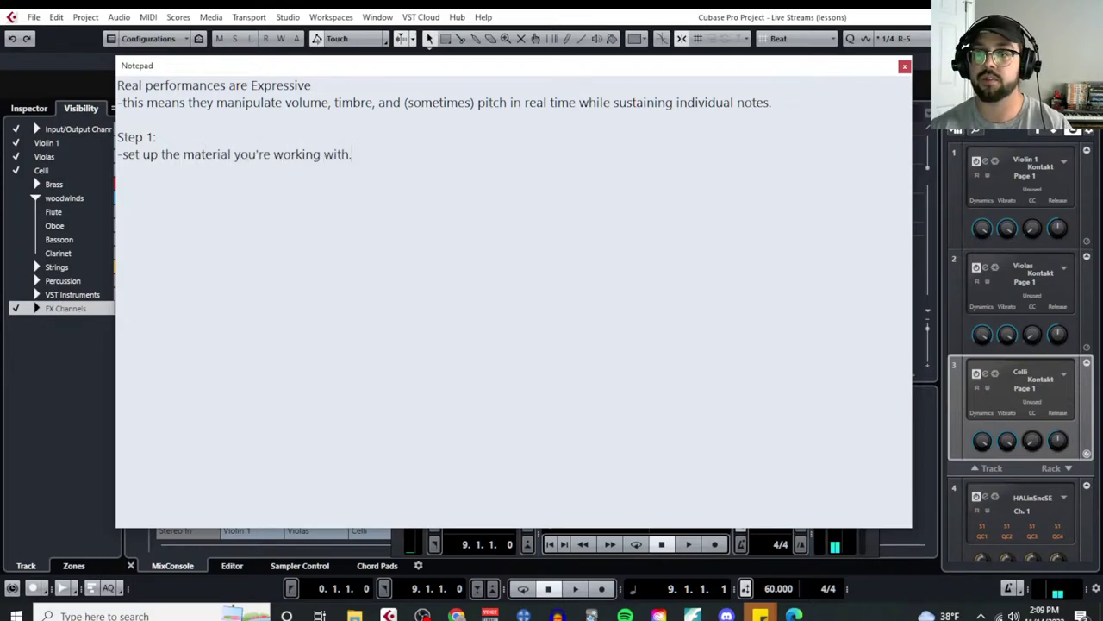
Step: Add the line "-enter your midi notes and set a general dynamic level using CC7" to the Step 1 notes
text(-enter yor mi)
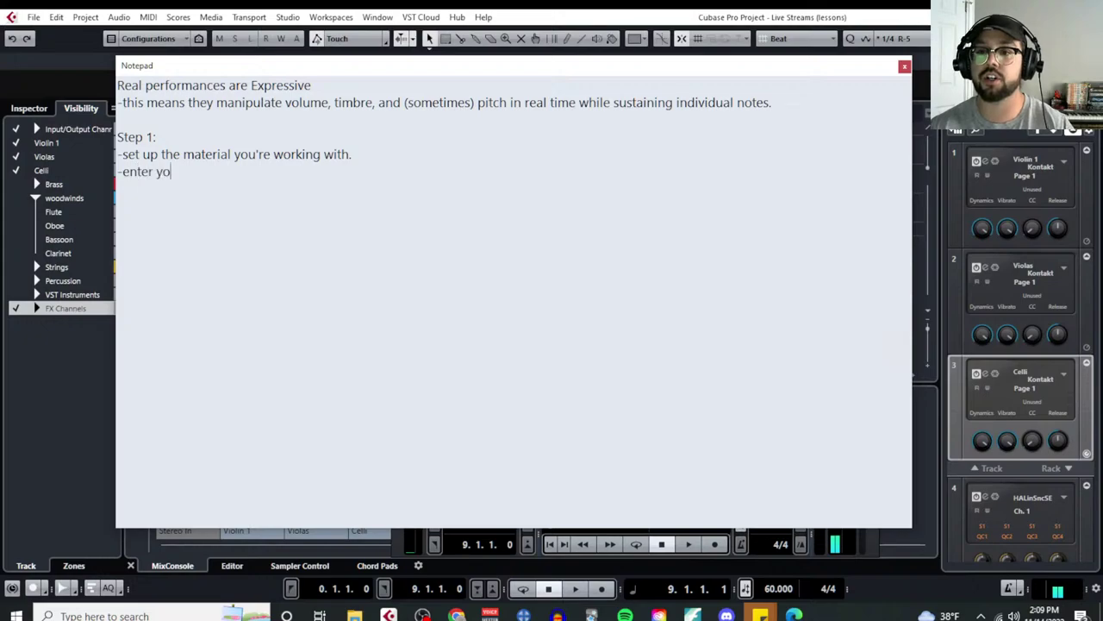
key(BackSpace)
key(BackSpace)
key(BackSpace)
key(BackSpace)
text(ur midi)
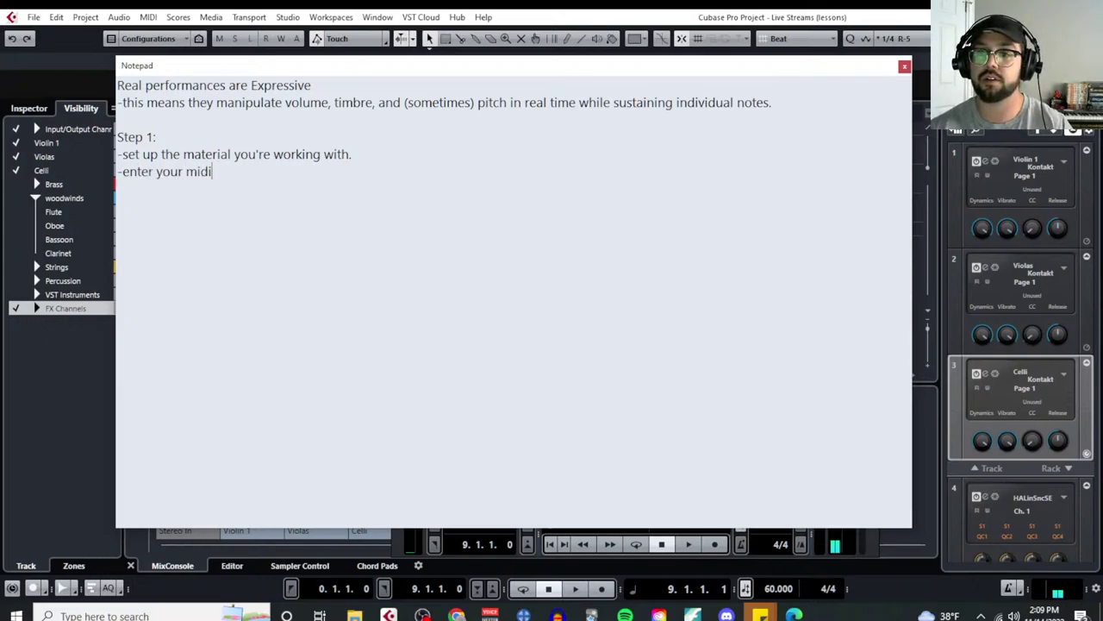
text( notes and set a gene)
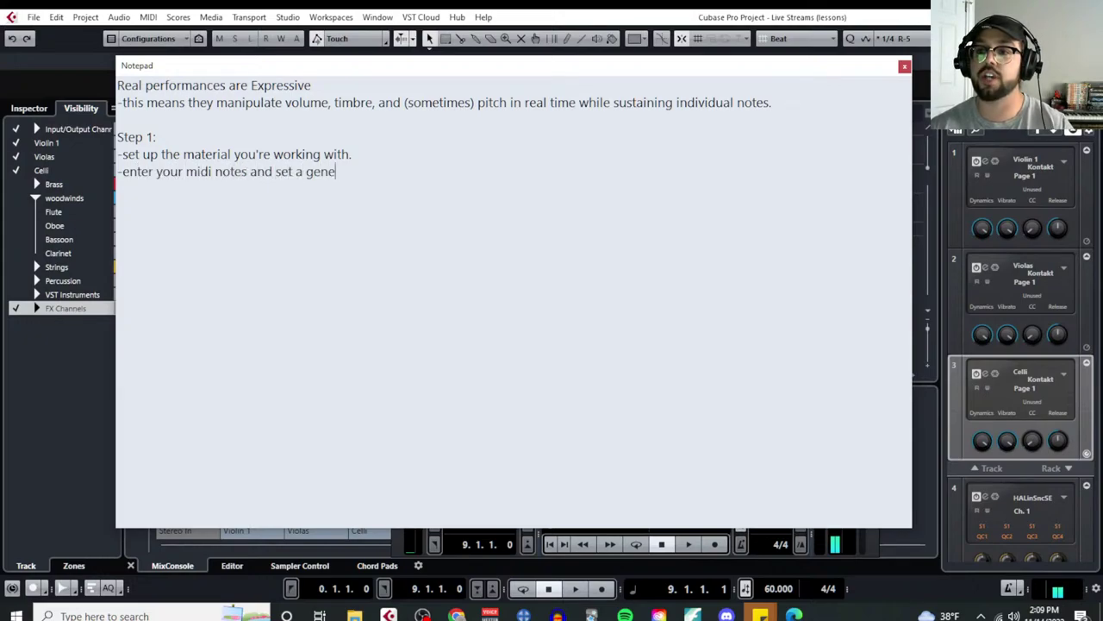
text(ral dynamic level using )
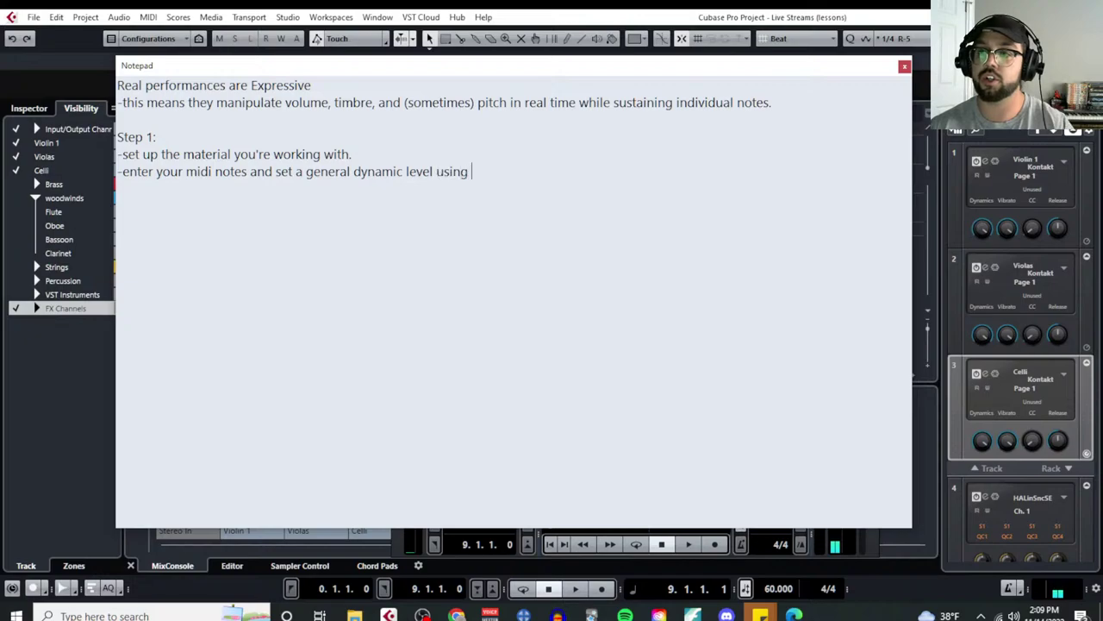
text(CC7)
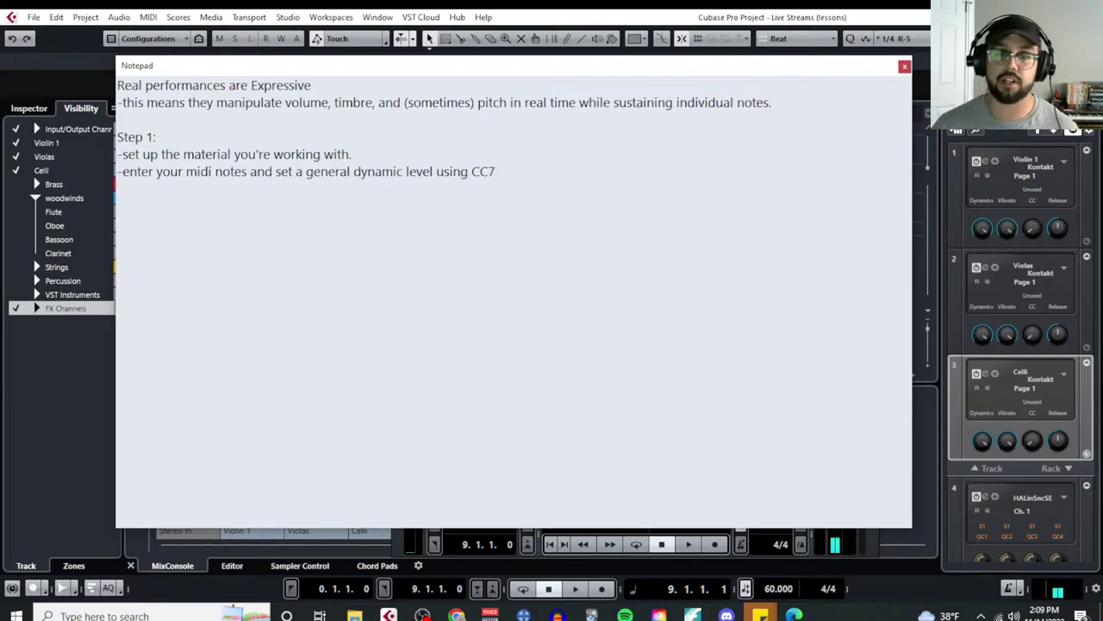
Step: Close the Notepad, solo the Violin 1 track and open its copied part in the Key Editor
click(904, 66)
click(175, 142)
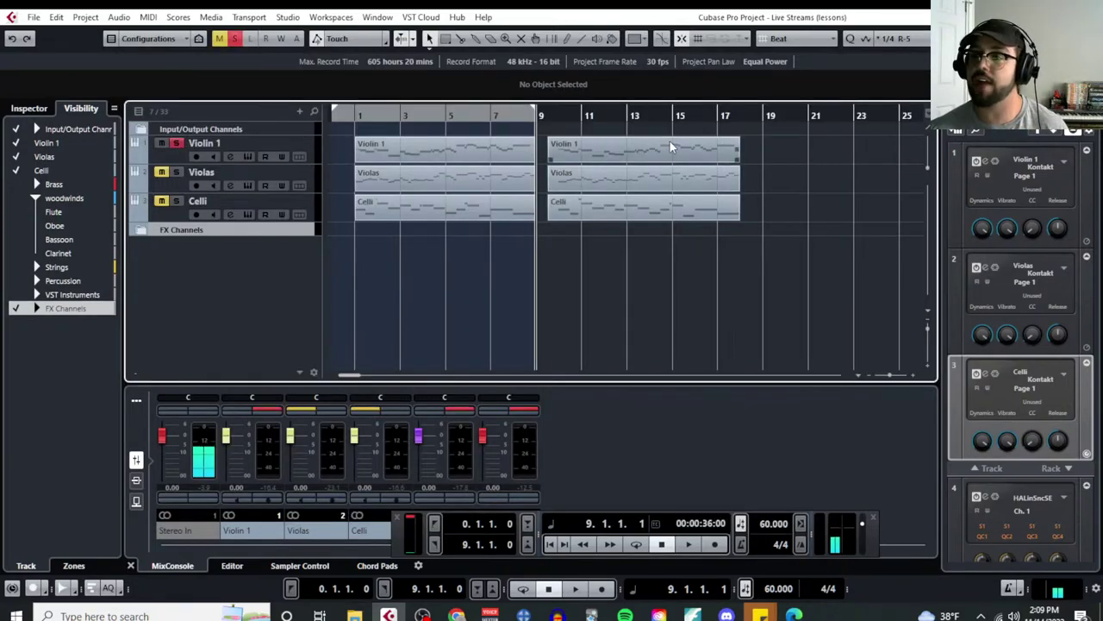
click(653, 149)
click(148, 18)
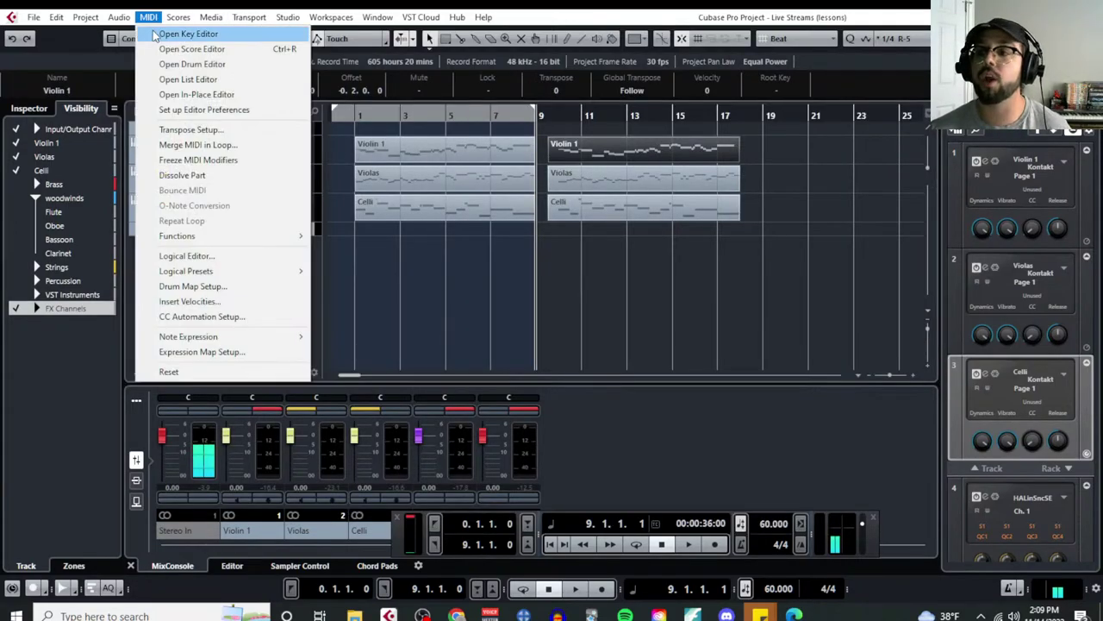
click(162, 36)
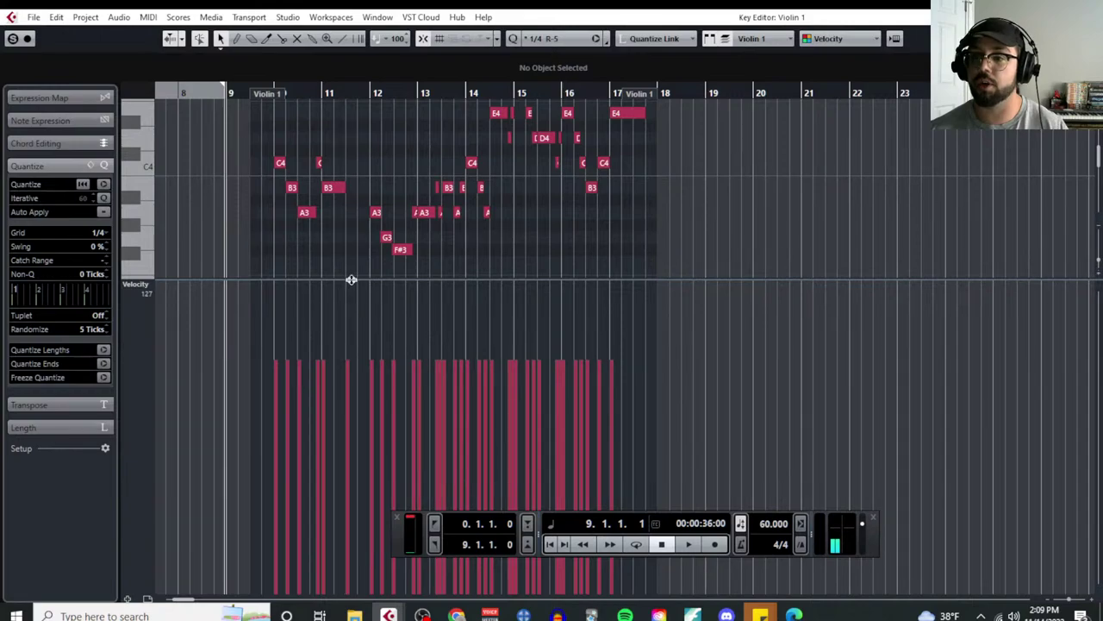
Step: Enlarge the note display above the controller lane and play the opening of the copied Violin 1 part
drag(350, 280, 362, 388)
scroll(259, 129, up, 2)
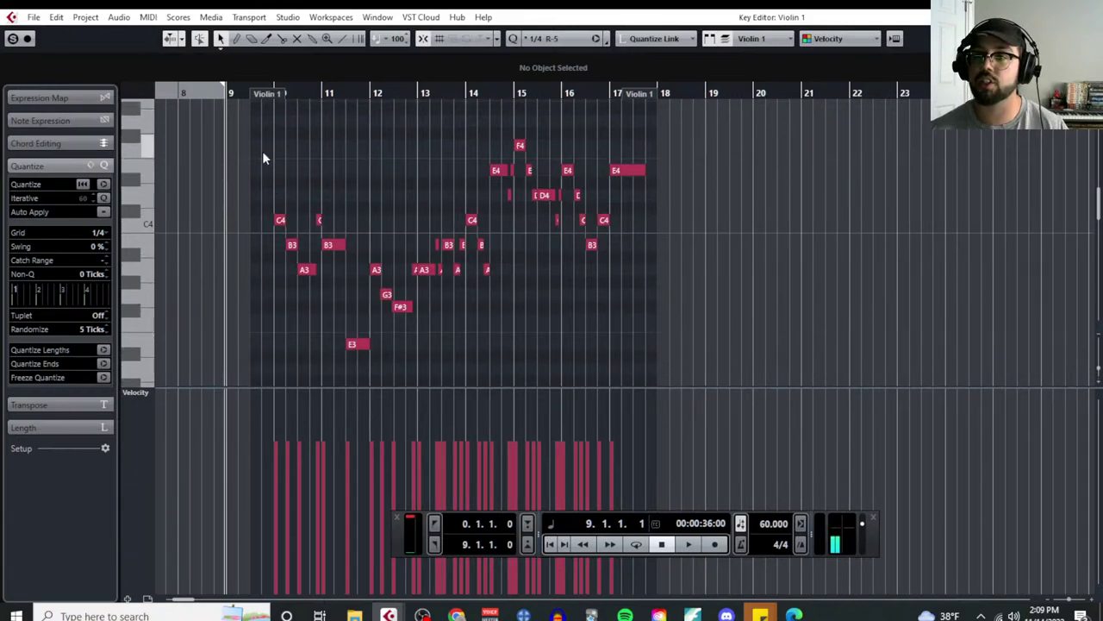
scroll(262, 151, up, 3)
click(295, 88)
key(space)
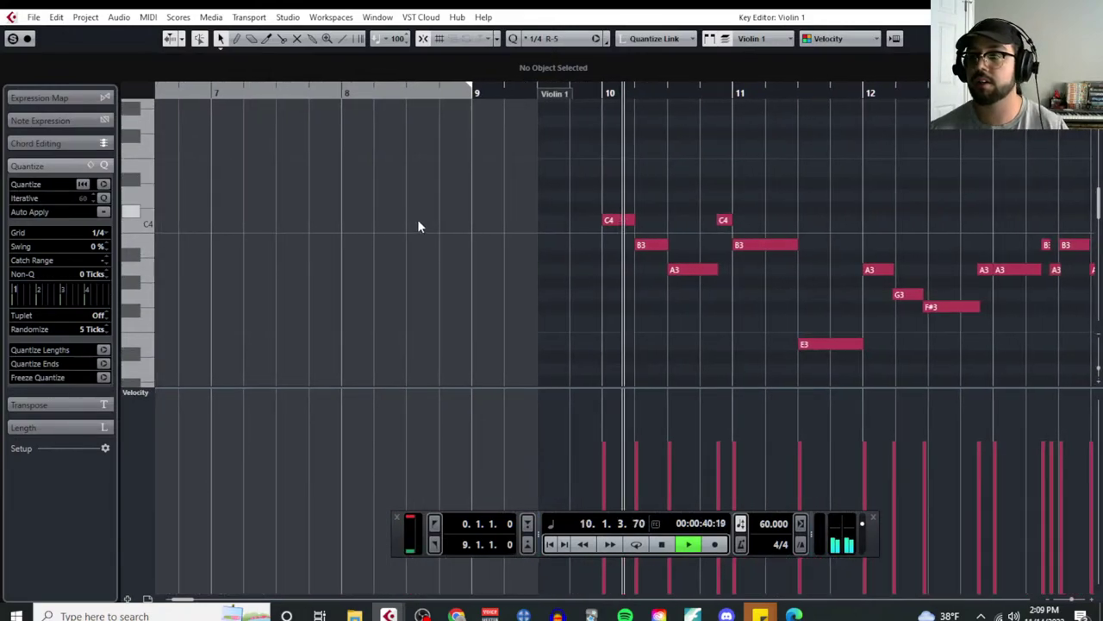
scroll(521, 300, down, 4)
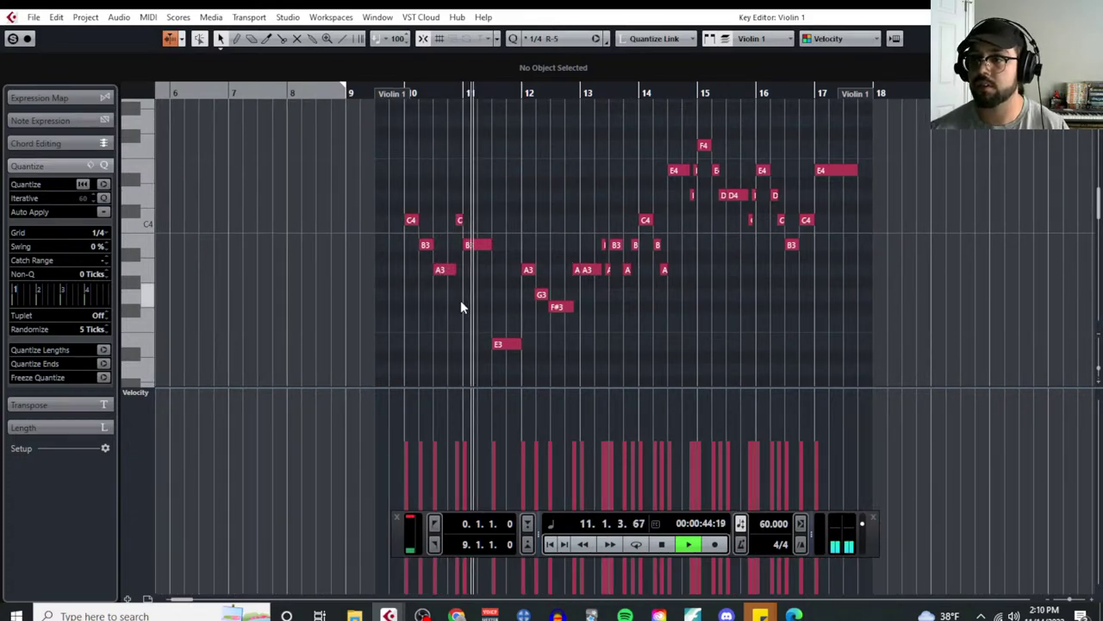
key(space)
Step: Show CC 7 (Main Volume) in the controller lane and hide the Transport bar
click(143, 391)
click(147, 387)
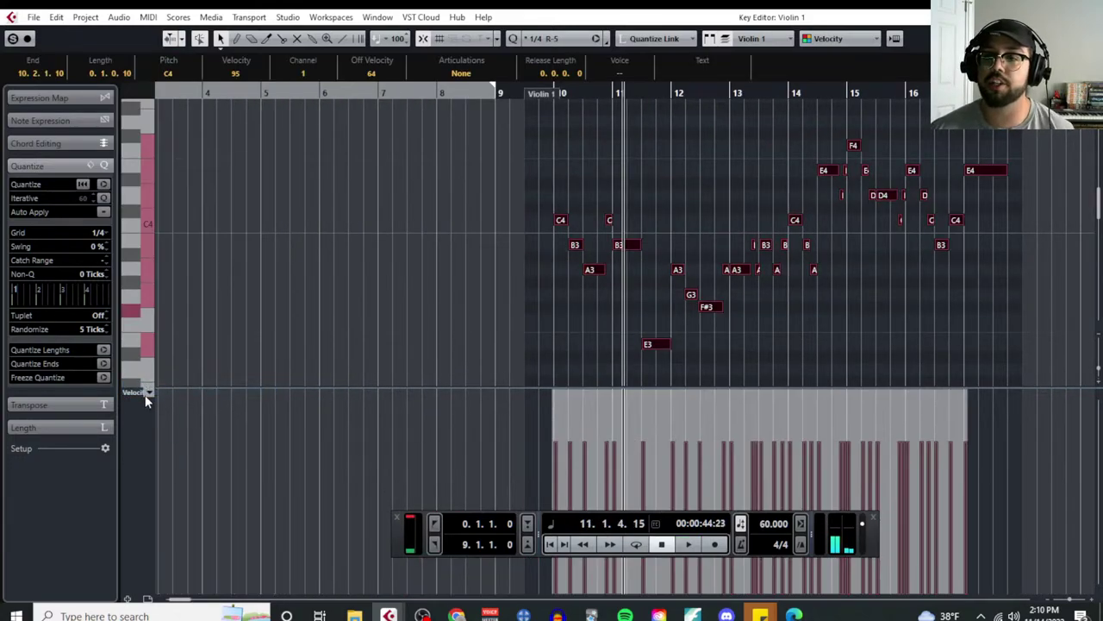
click(145, 395)
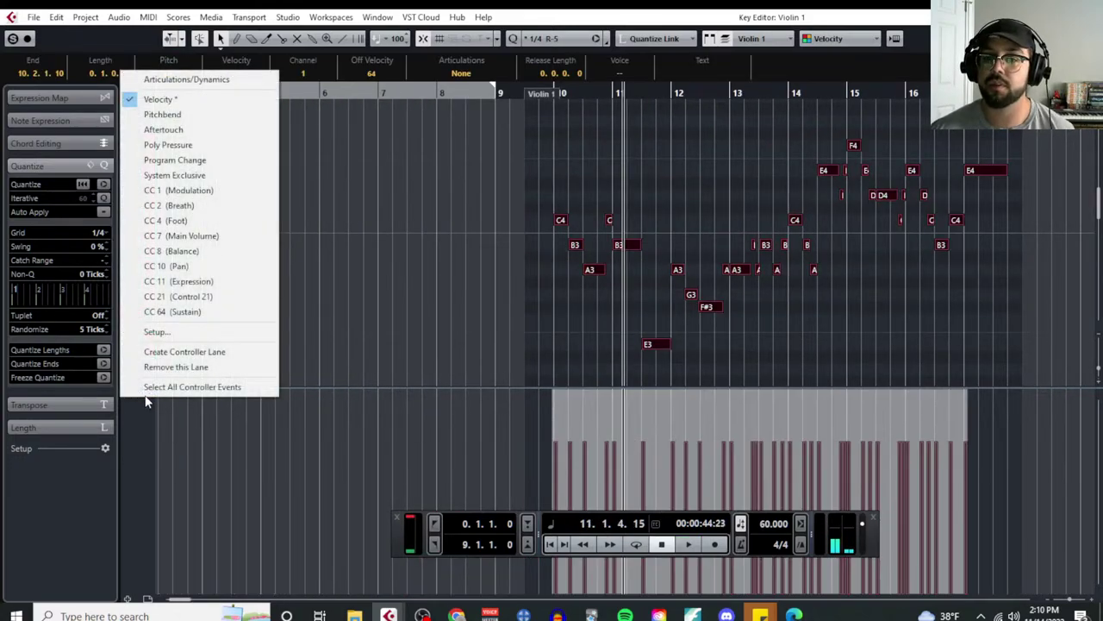
click(207, 240)
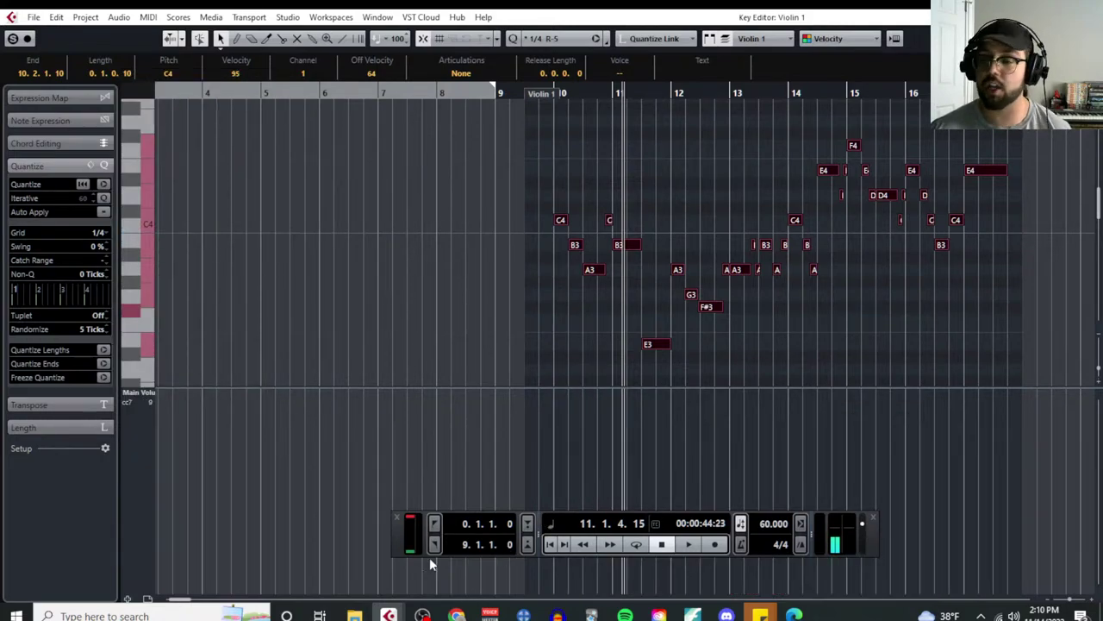
key(F2)
Step: Draw the Main Volume at about 97 from the part's start, with a lower level beginning just after bar 13
right_click(532, 440)
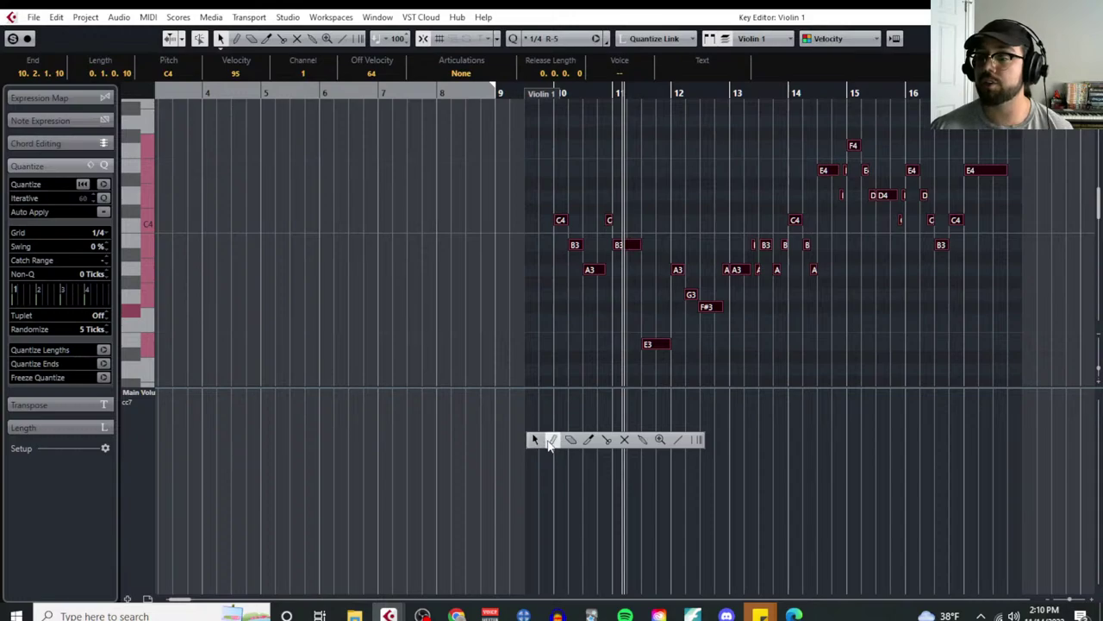
click(552, 440)
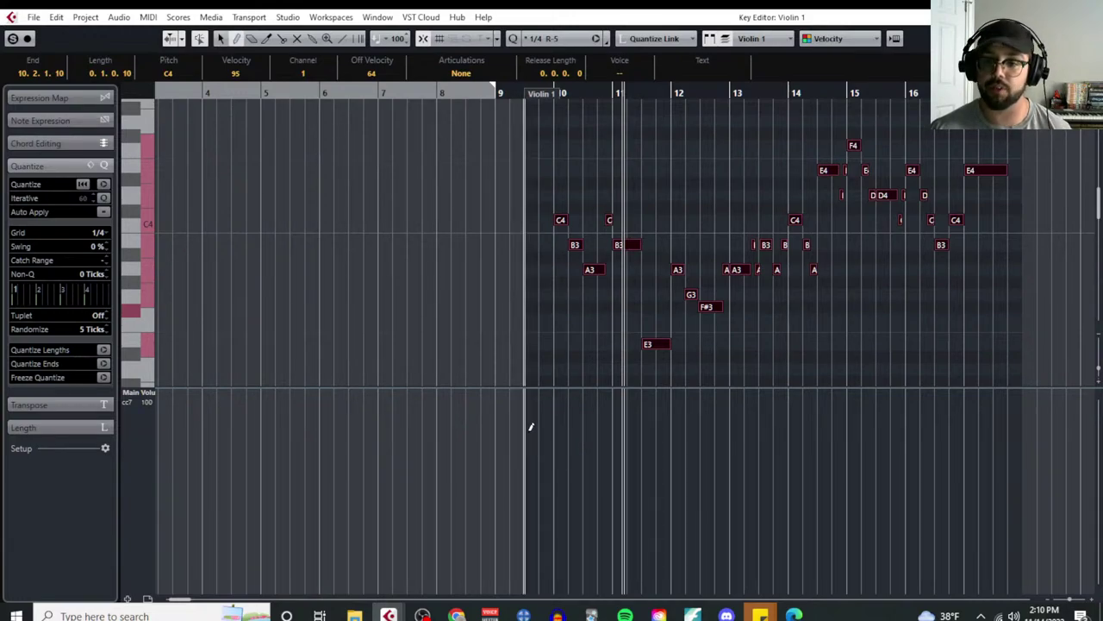
drag(530, 429, 688, 431)
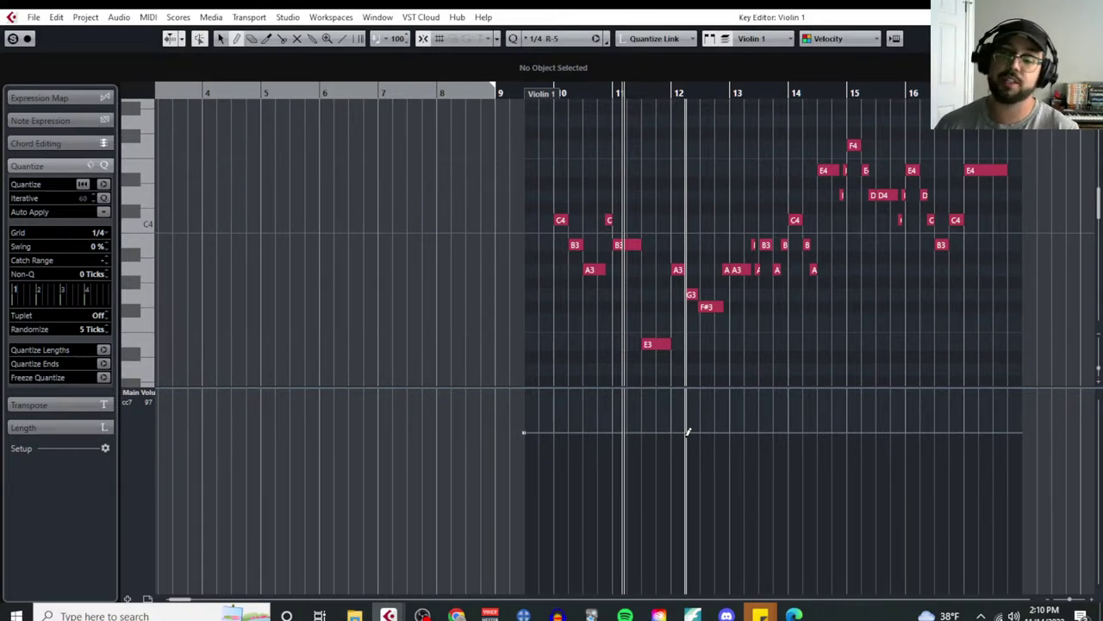
click(743, 479)
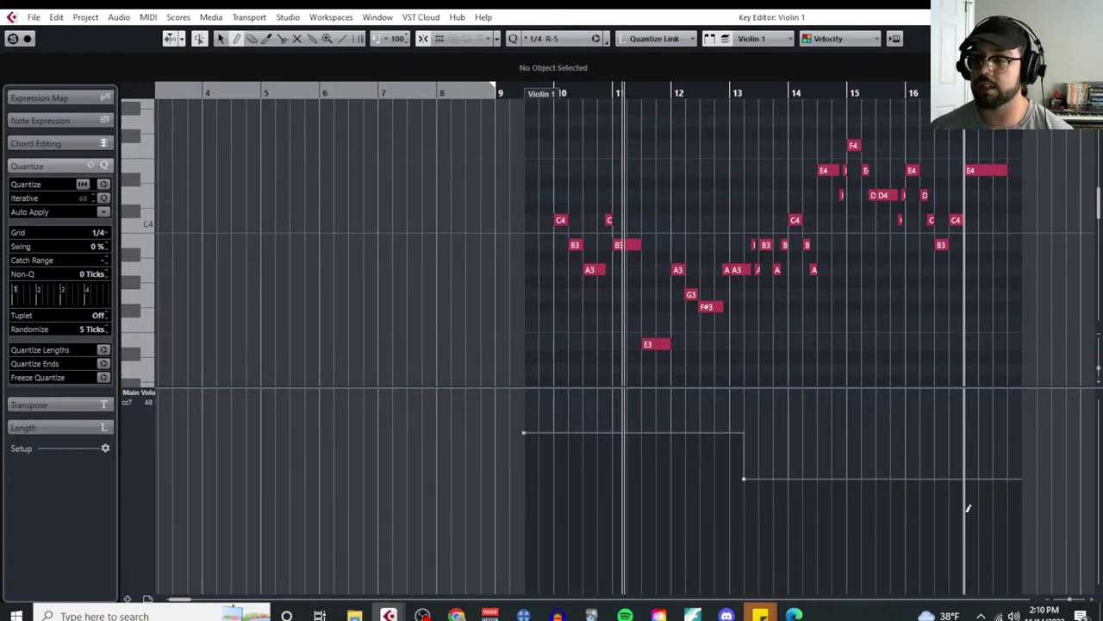
Step: Select and delete the Main Volume events drawn in the controller lane
key(1)
drag(812, 516, 498, 419)
key(Delete)
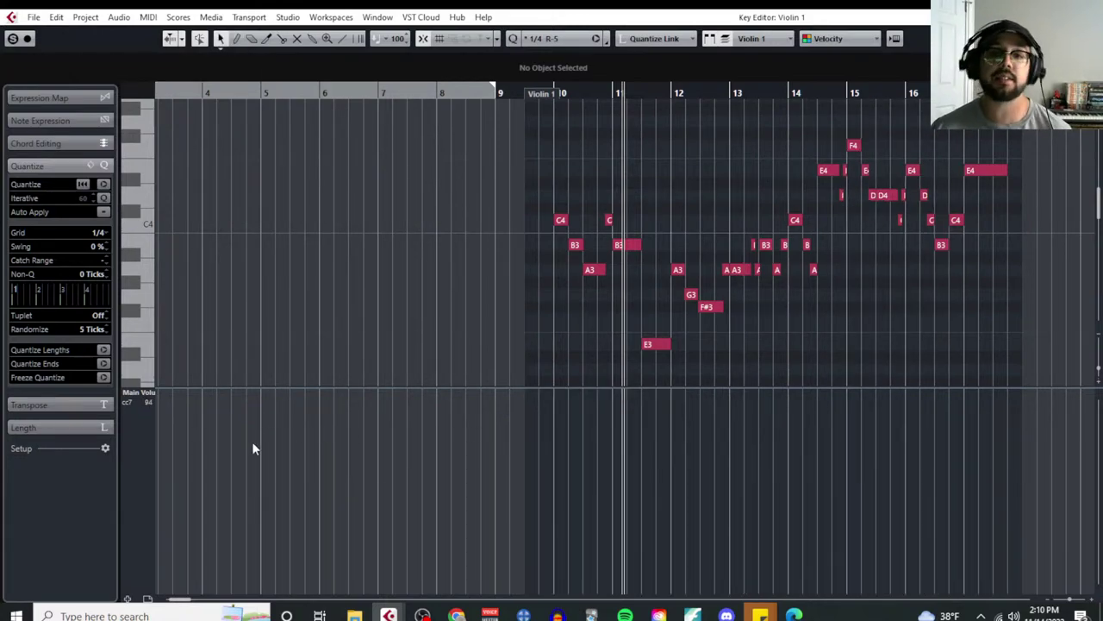
Step: Switch the controller lane to Articulations/Dynamics and insert an mf dynamic at the start of the Violin 1 part
click(149, 391)
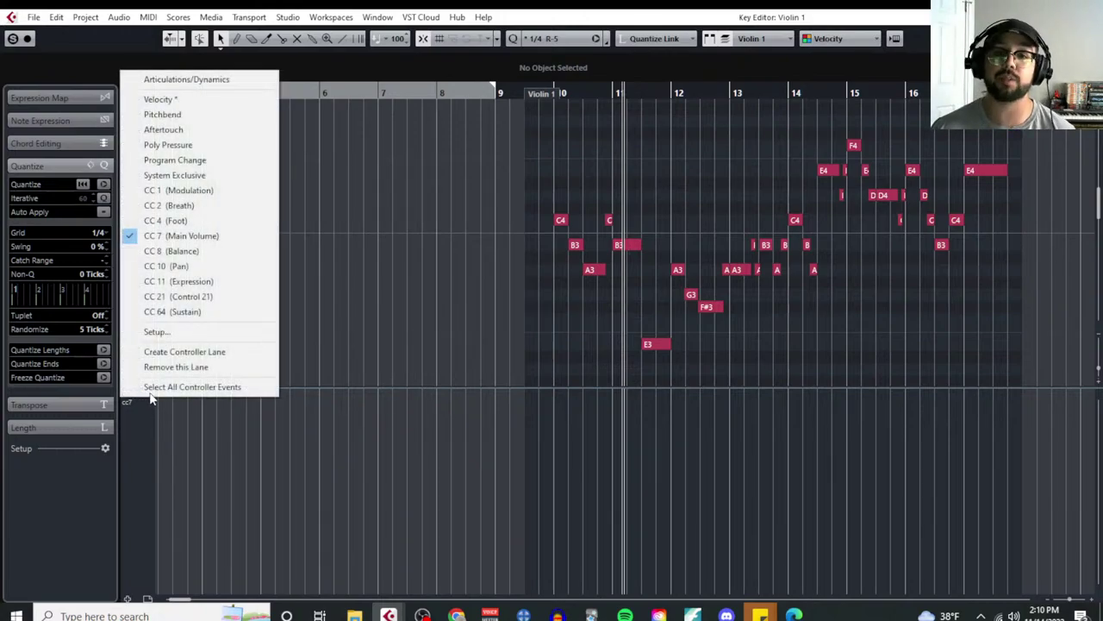
click(171, 80)
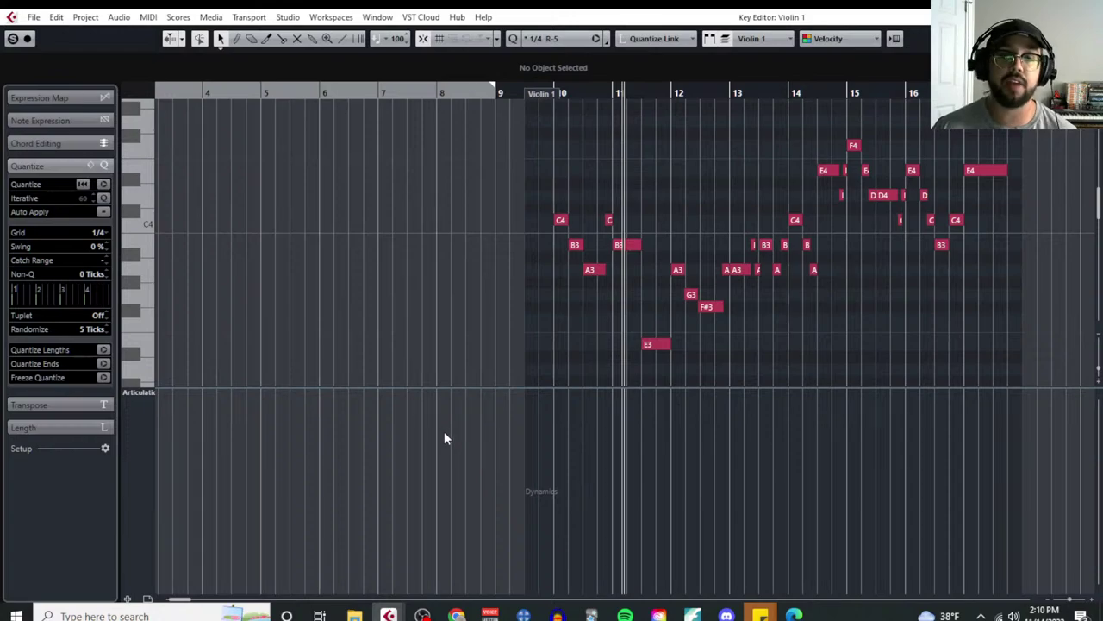
right_click(553, 463)
click(565, 457)
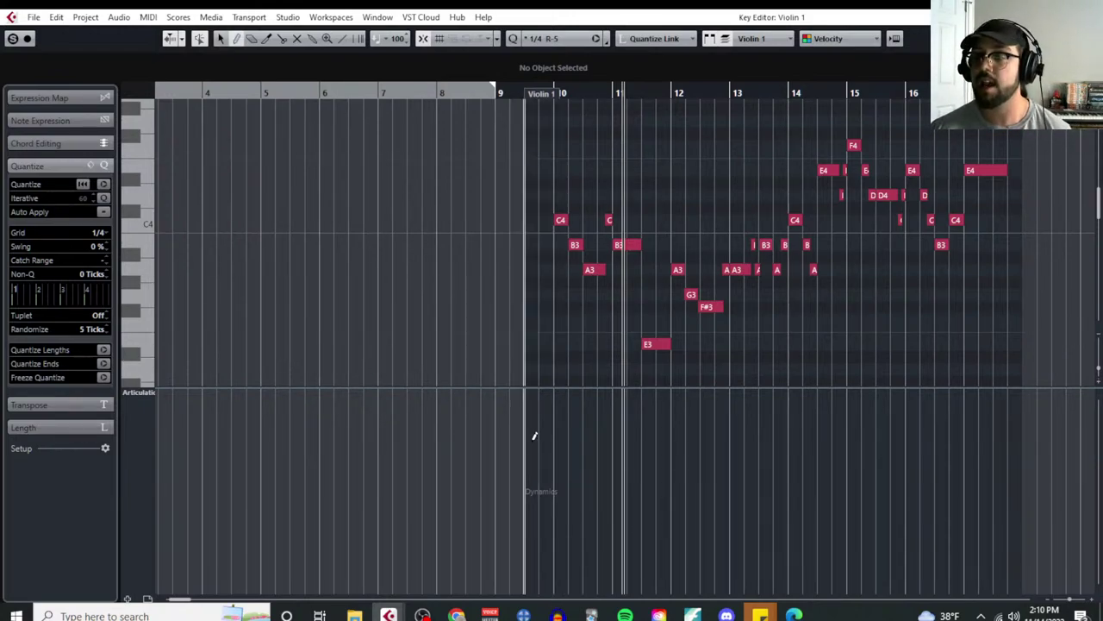
click(534, 487)
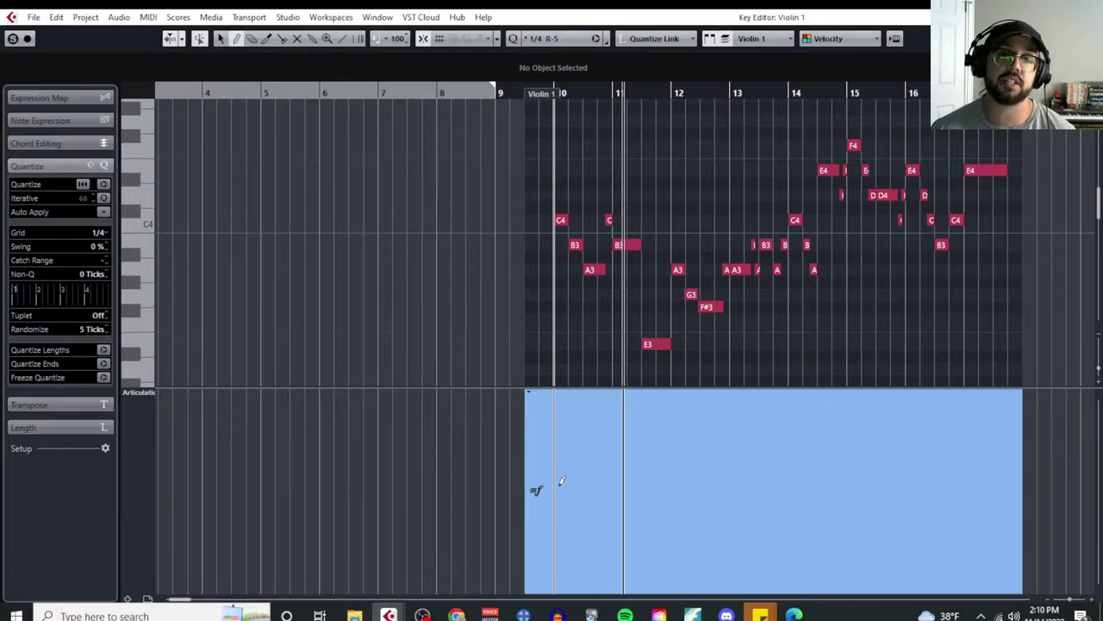
Step: Look through the dynamic levels available for the mf marking without choosing another, and deselect the marking
click(531, 395)
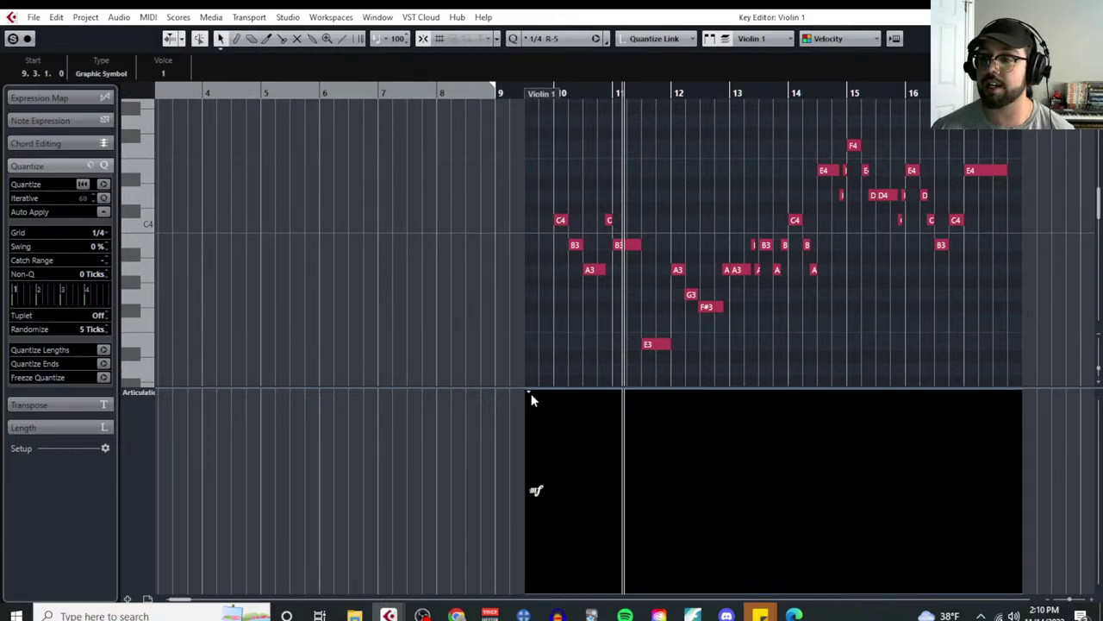
click(531, 393)
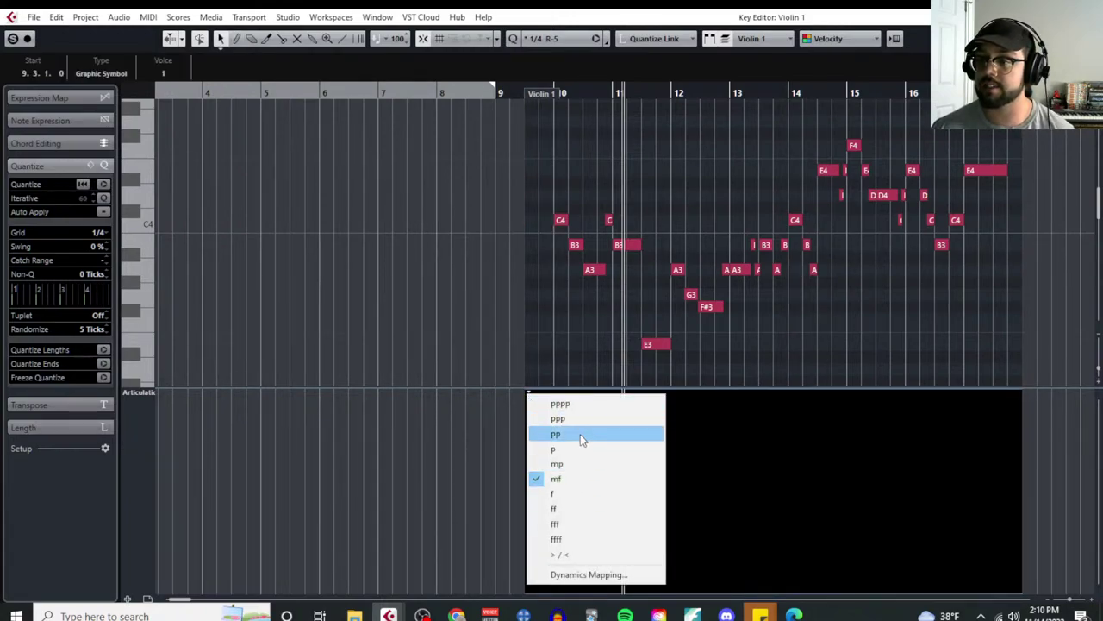
click(1077, 463)
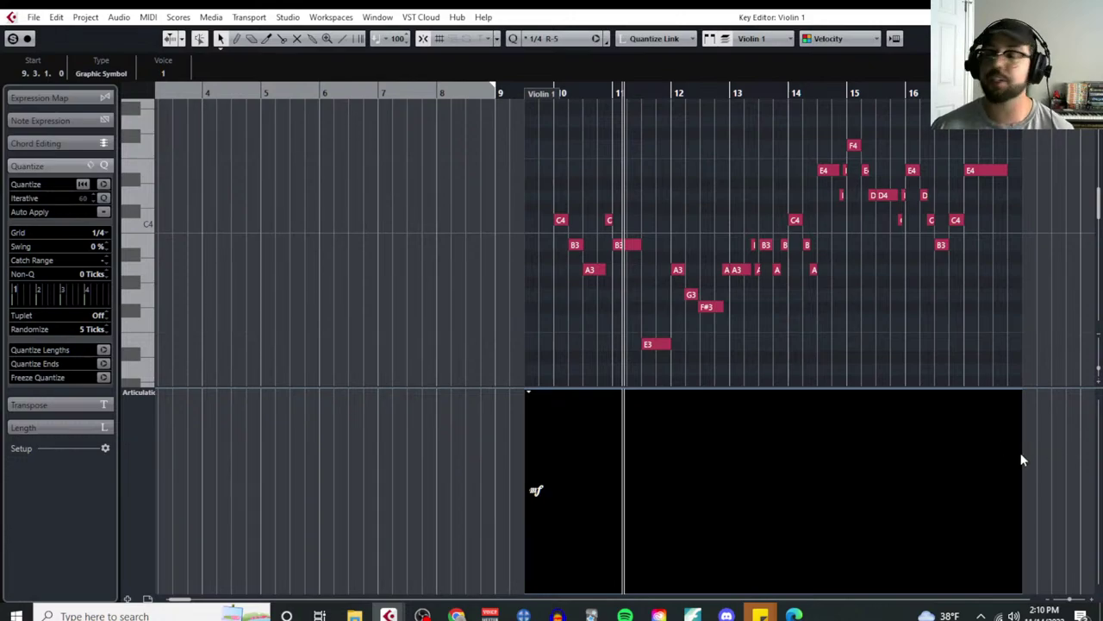
click(1040, 462)
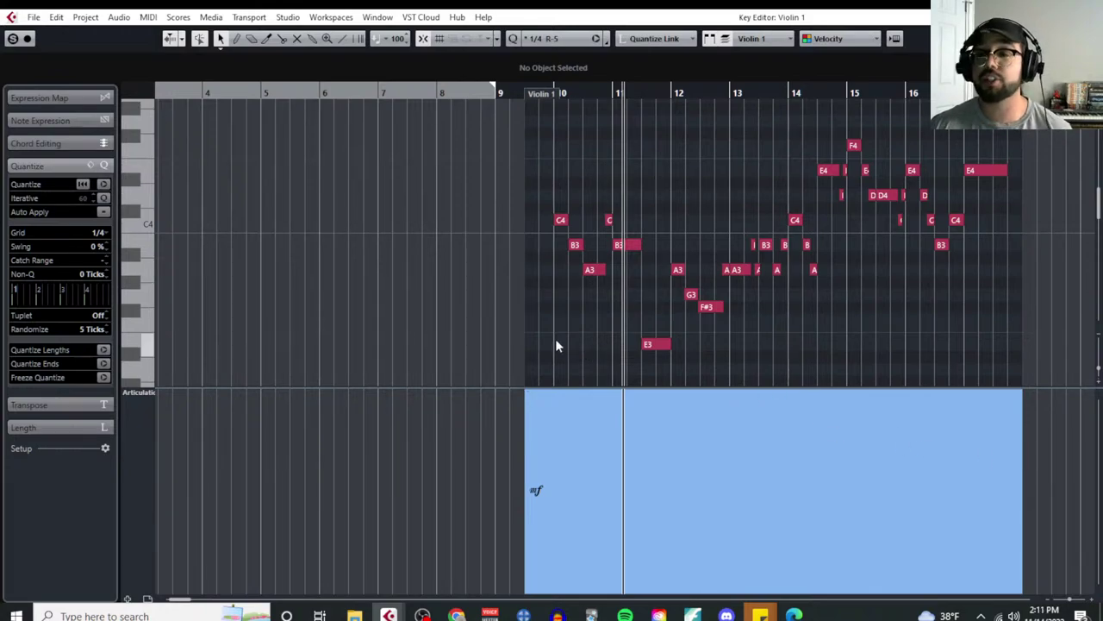
Step: Set up the Violin 1 dynamics mapping with Change Velocities off, Send Volume on using CC 7 (Main Volume), and the dynamic range initialized to pp - ff
click(148, 399)
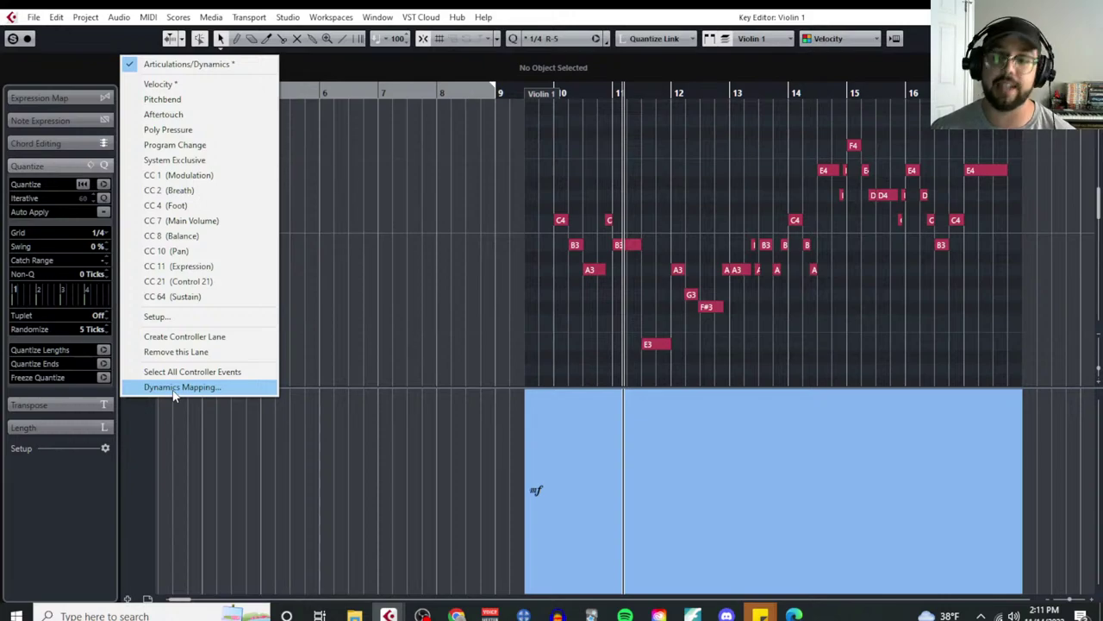
click(173, 387)
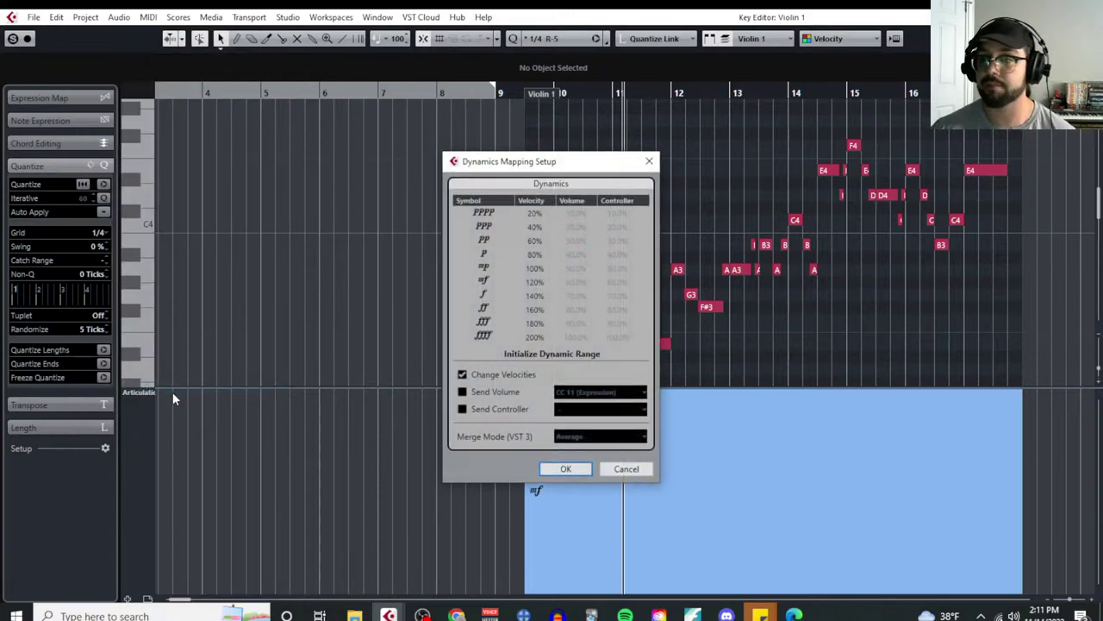
click(462, 375)
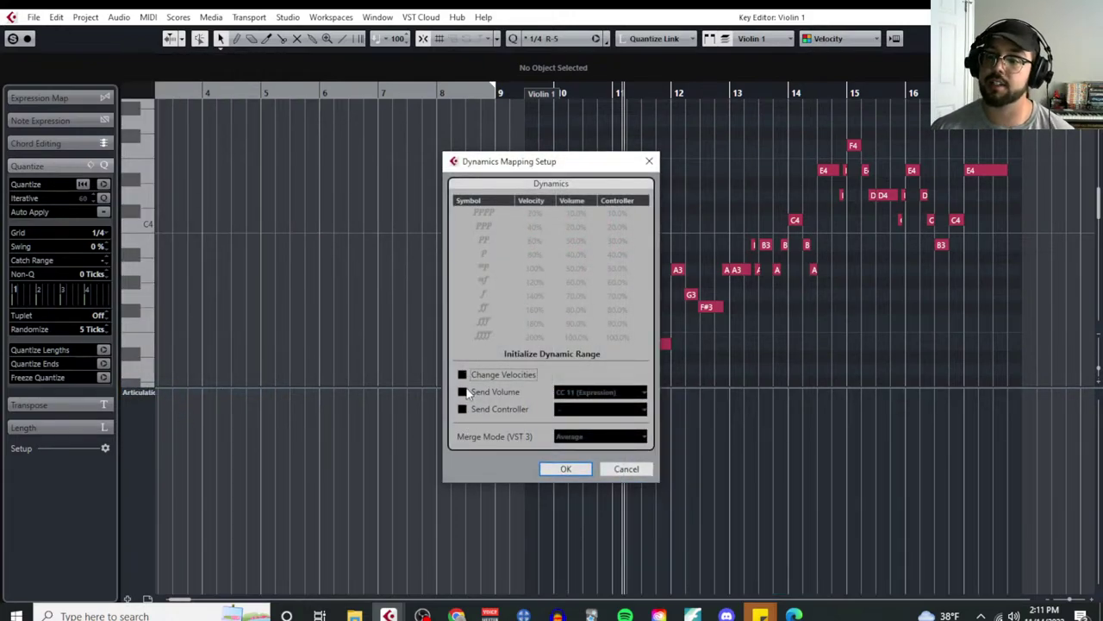
click(463, 392)
click(584, 395)
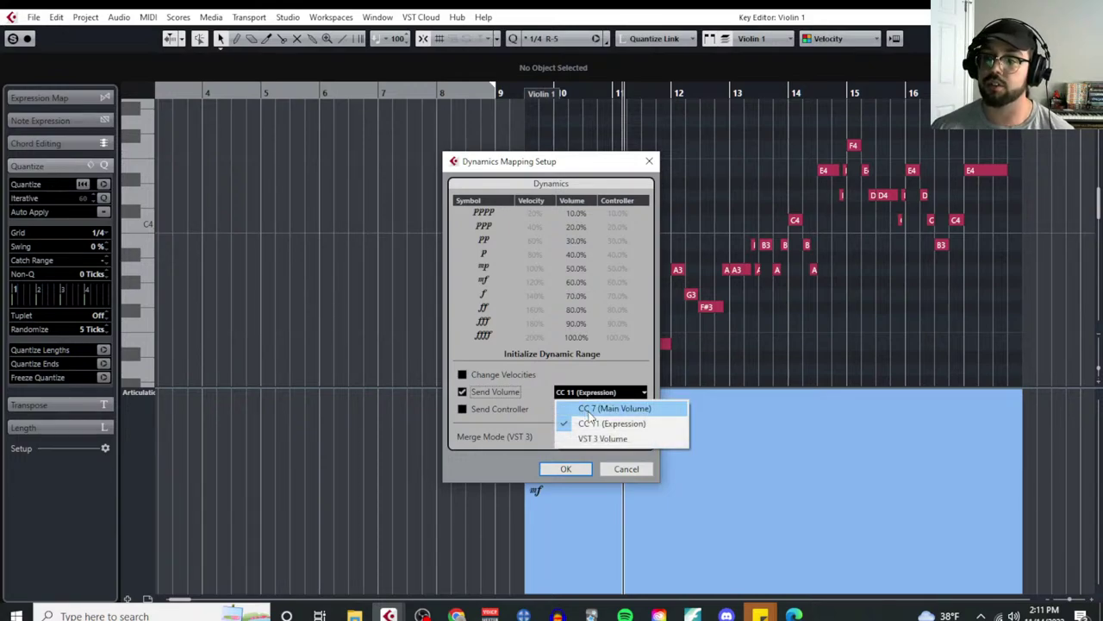
click(590, 412)
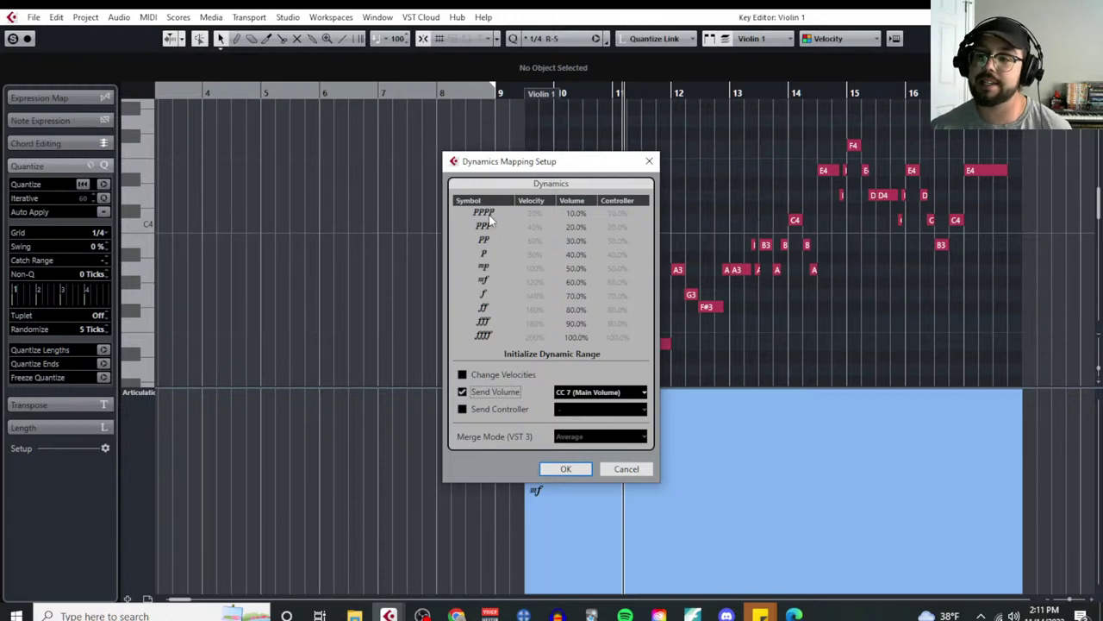
click(519, 355)
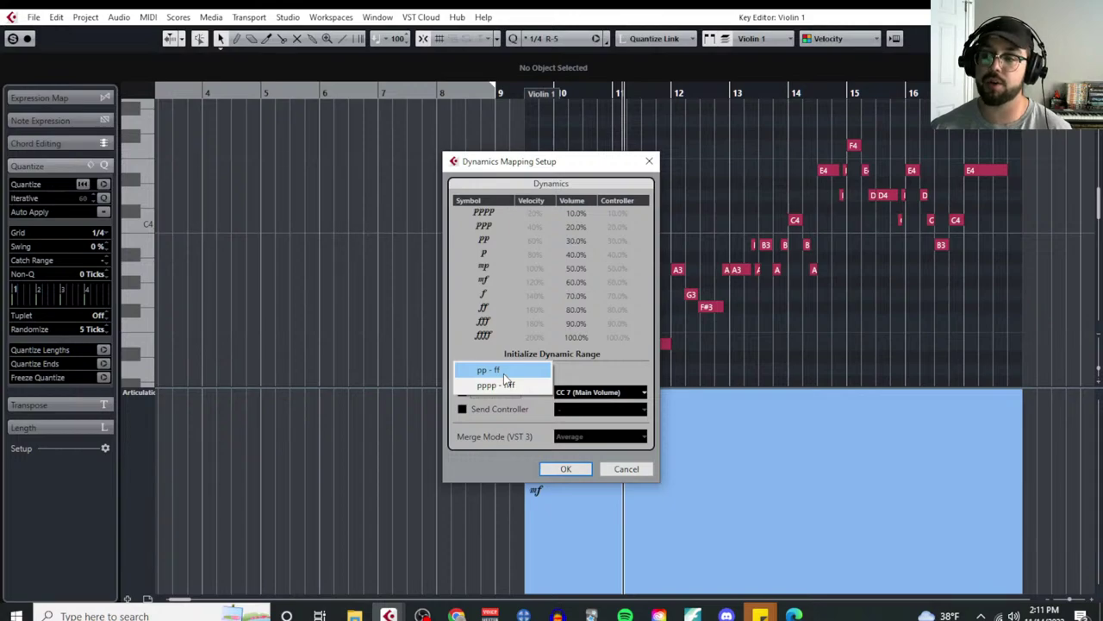
click(504, 372)
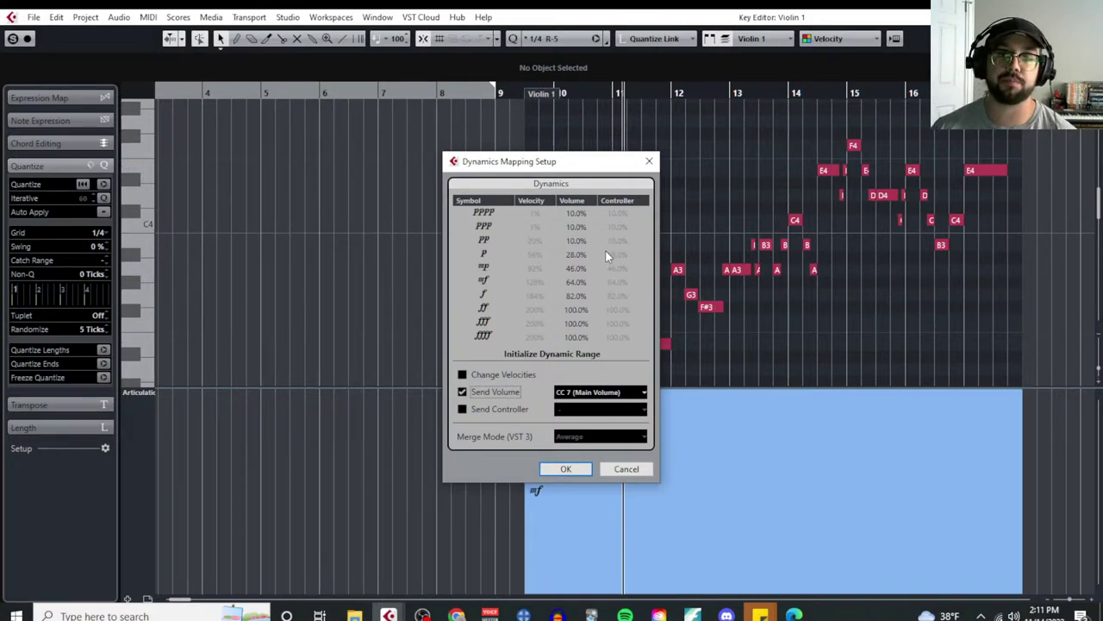
click(649, 162)
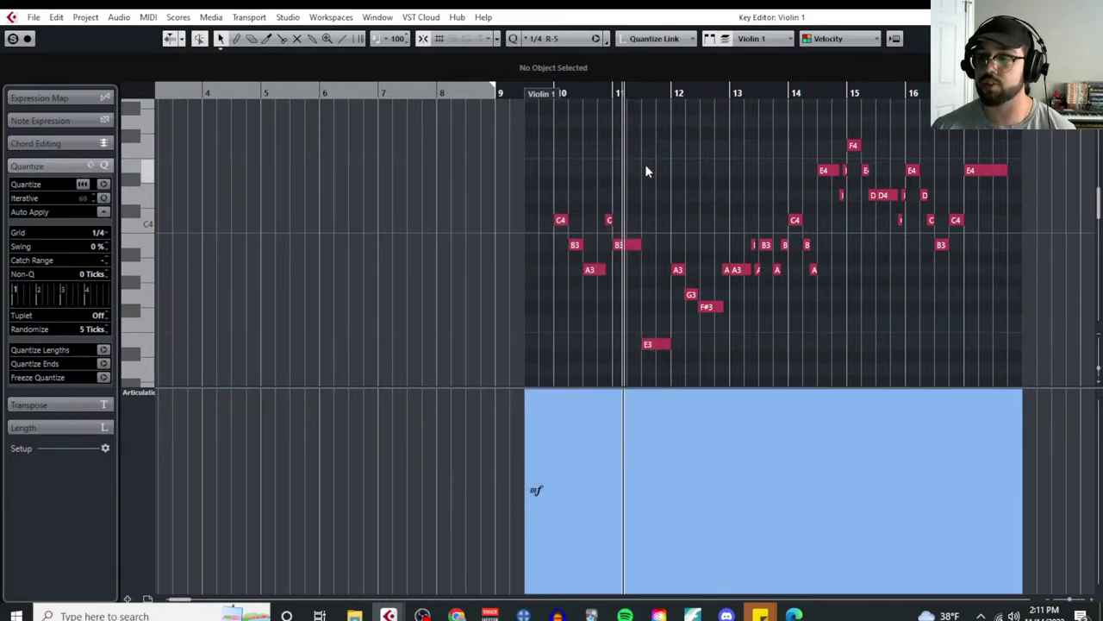
Step: Play the Violin 1 part from its start to hear the mf marking, and leave its editor
click(525, 92)
key(space)
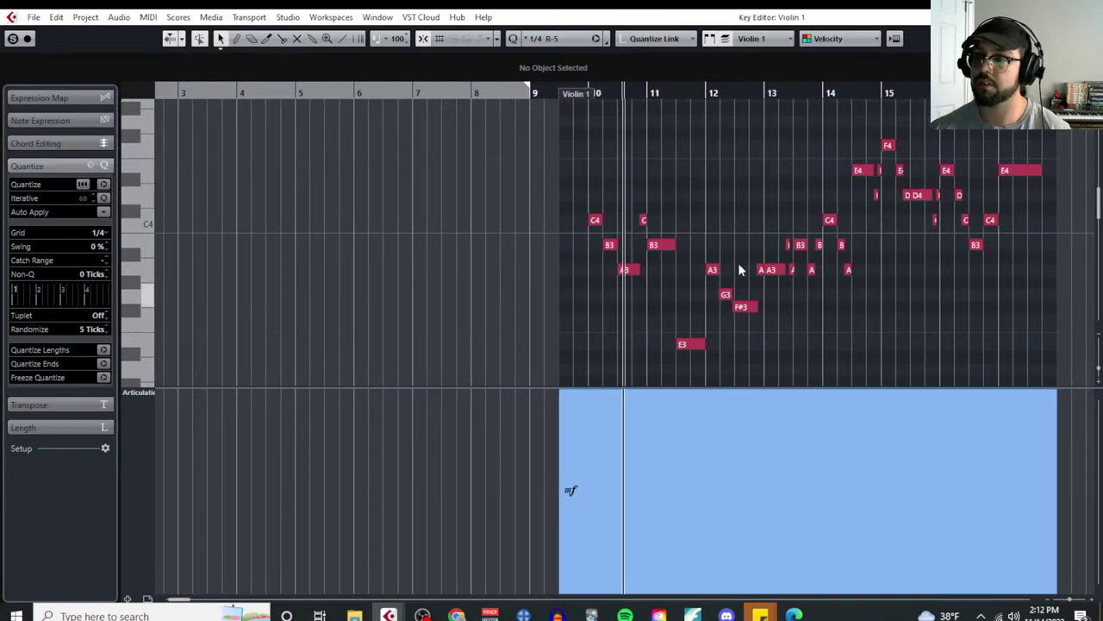
key(Return)
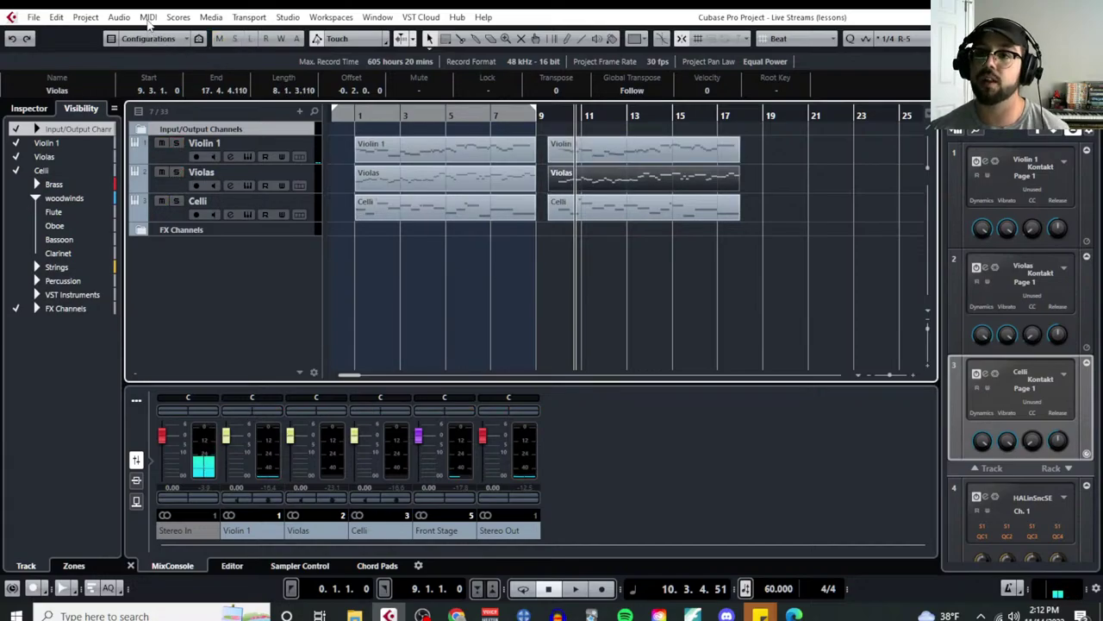
Step: Open the second Violas part in the Key Editor and insert an mf marking at its start in the Articulations/Dynamics lane
click(148, 17)
click(168, 35)
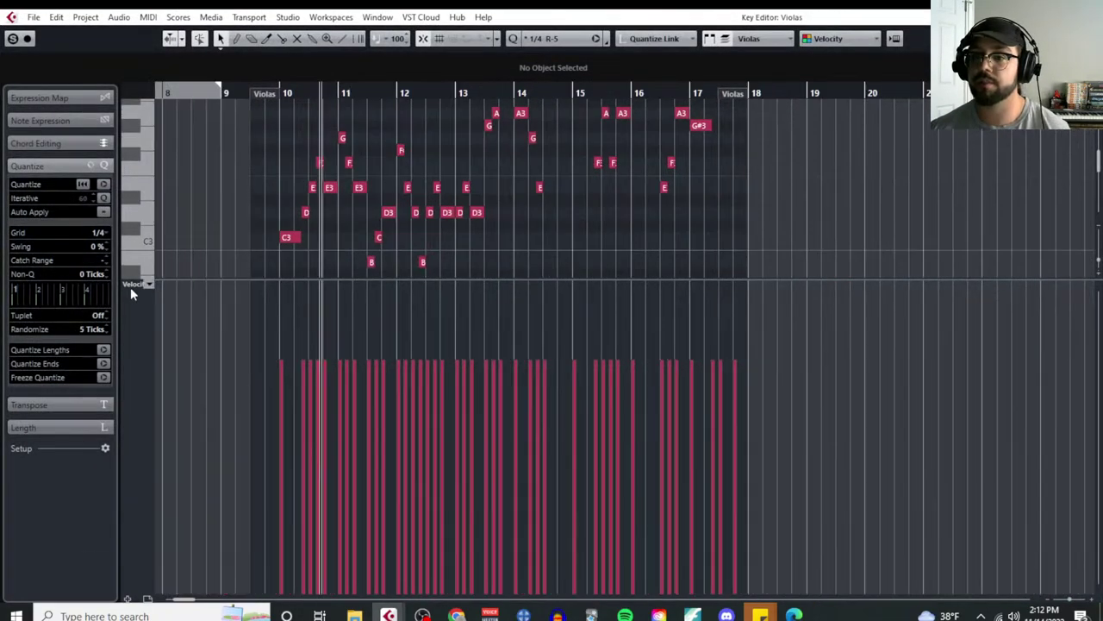
click(130, 287)
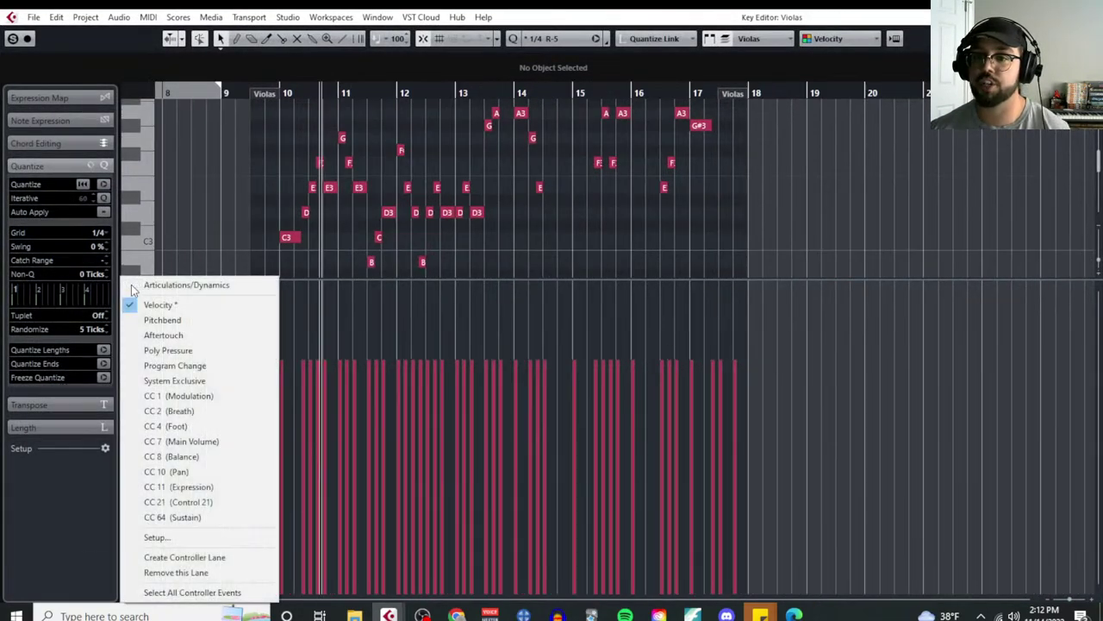
click(212, 285)
right_click(249, 328)
click(266, 329)
click(262, 437)
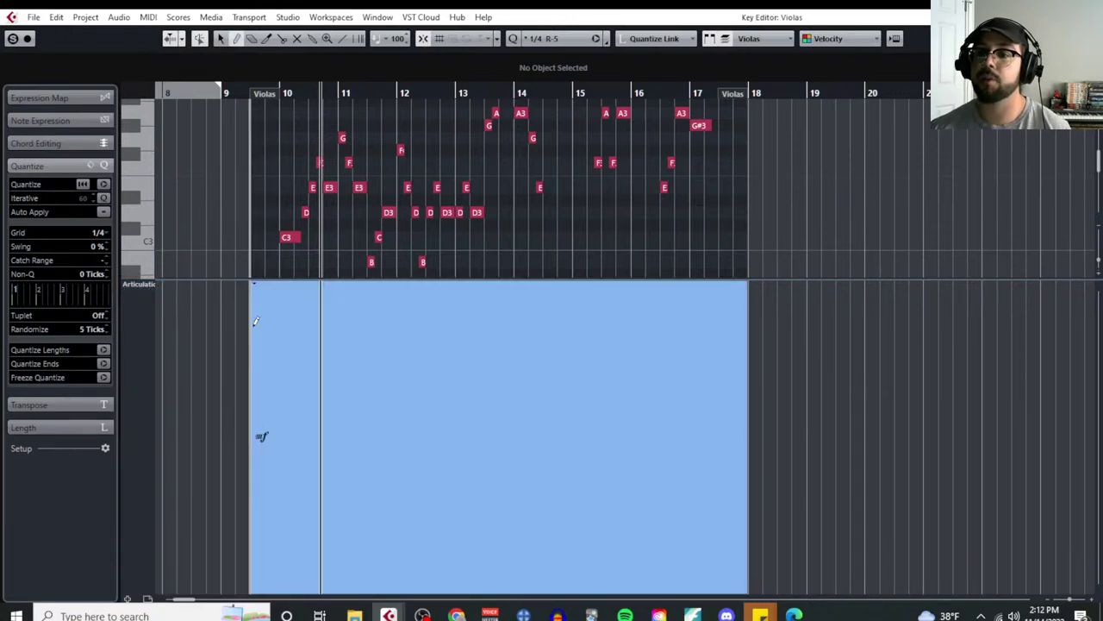
Step: Map the Violas dynamics to CC 7 (Main Volume) with Change Velocities off and the range initialized to pp - ff, and close the editor
click(142, 287)
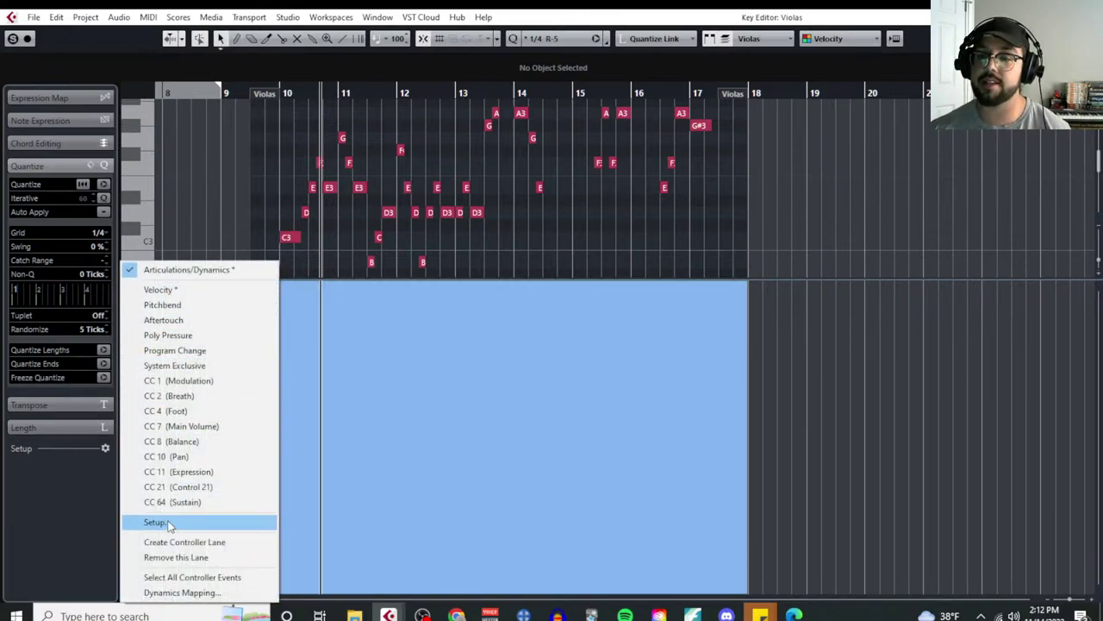
click(172, 593)
click(462, 391)
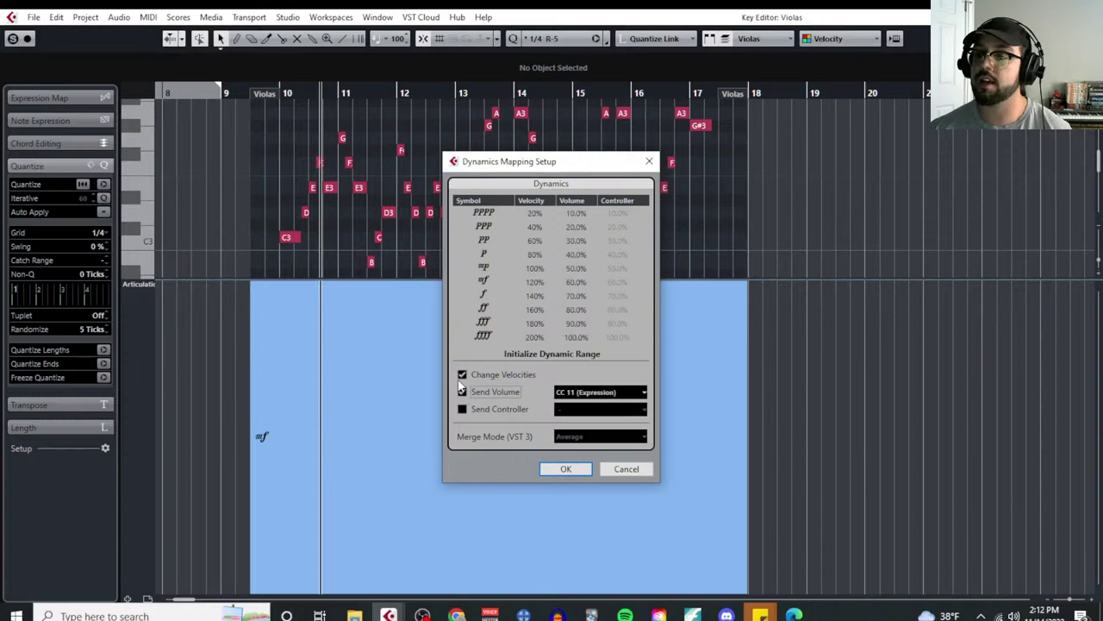
click(462, 375)
click(531, 356)
click(509, 371)
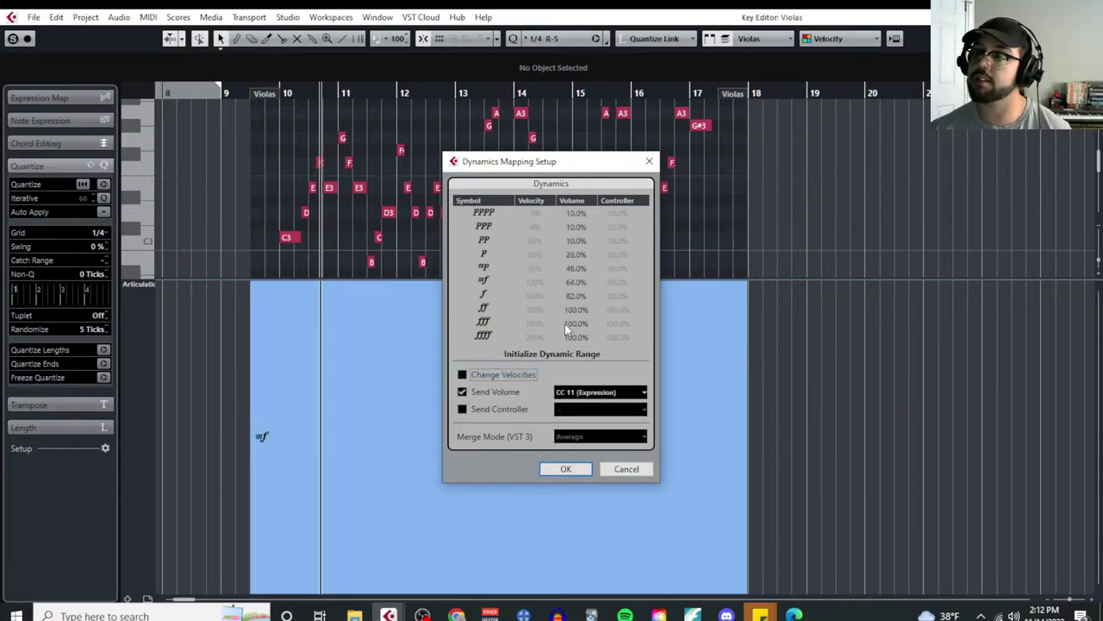
click(601, 392)
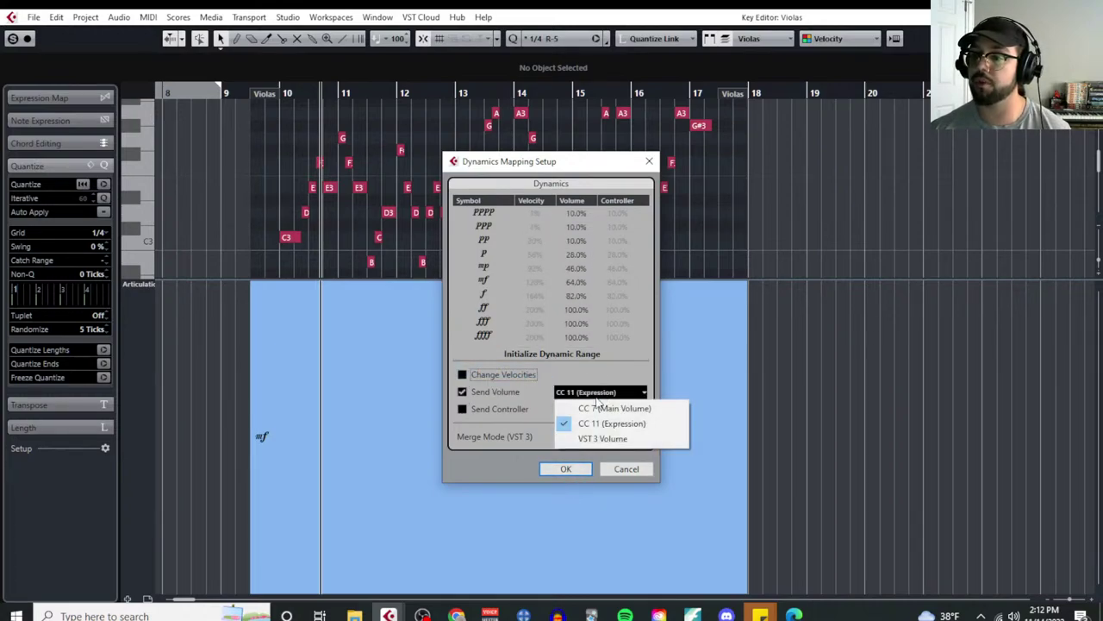
click(604, 407)
click(565, 469)
key(Return)
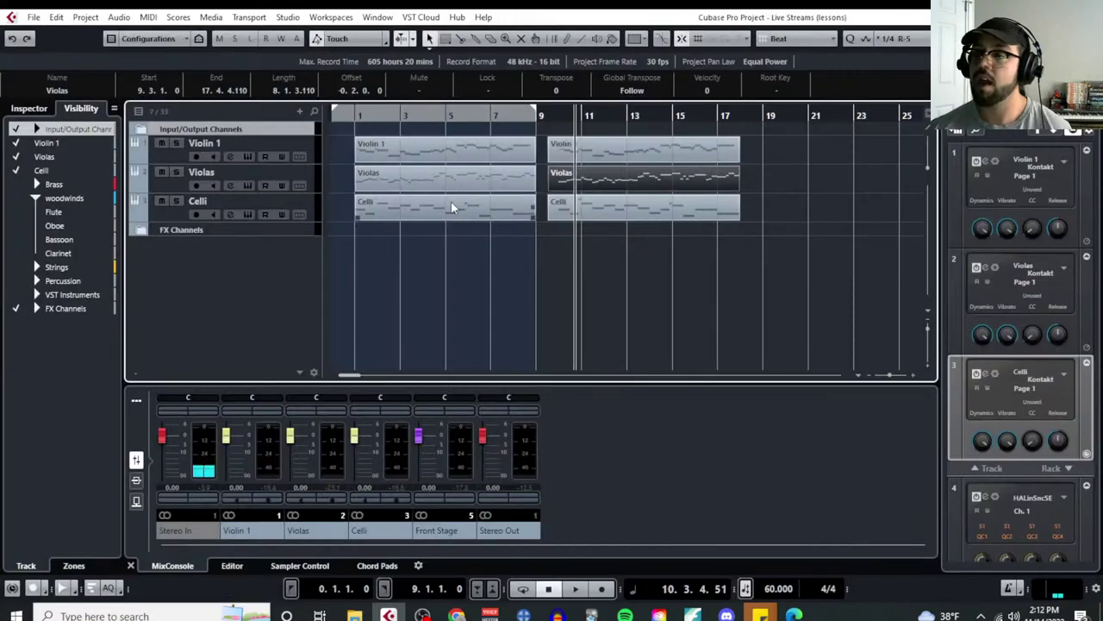
Step: Open the second Celli part in the Key Editor and insert an mf dynamic at its start
click(591, 218)
click(148, 17)
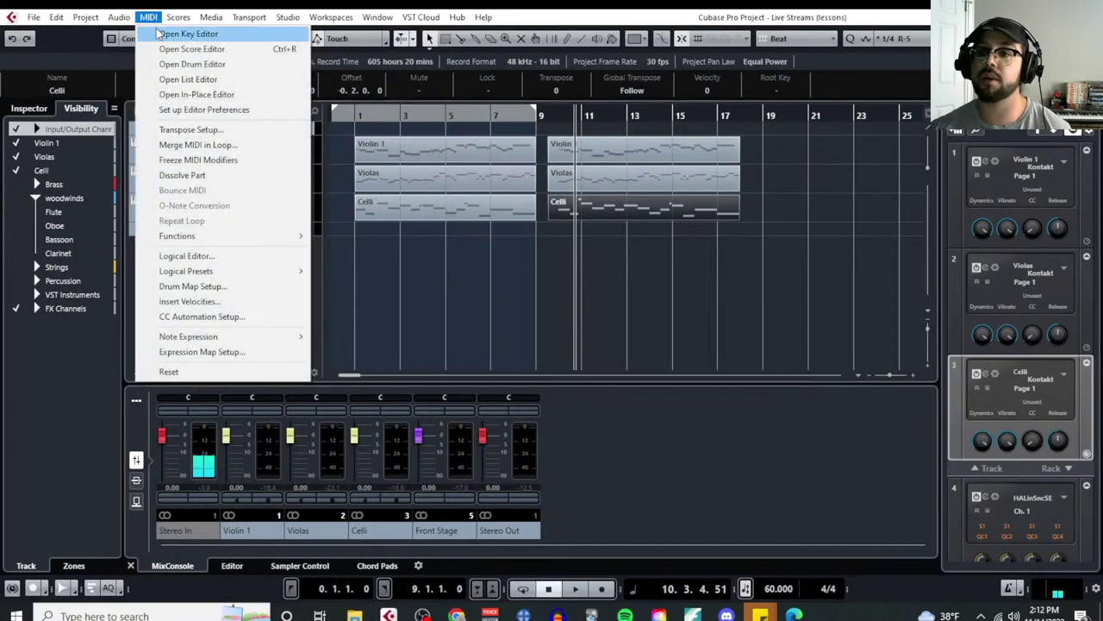
click(164, 34)
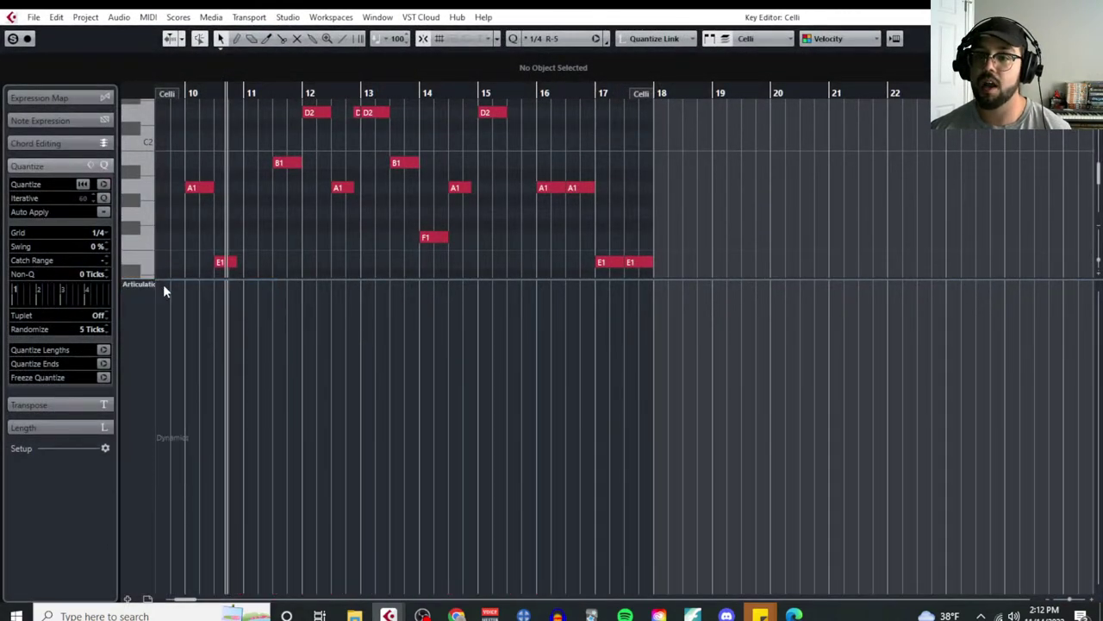
right_click(181, 365)
click(195, 365)
click(168, 436)
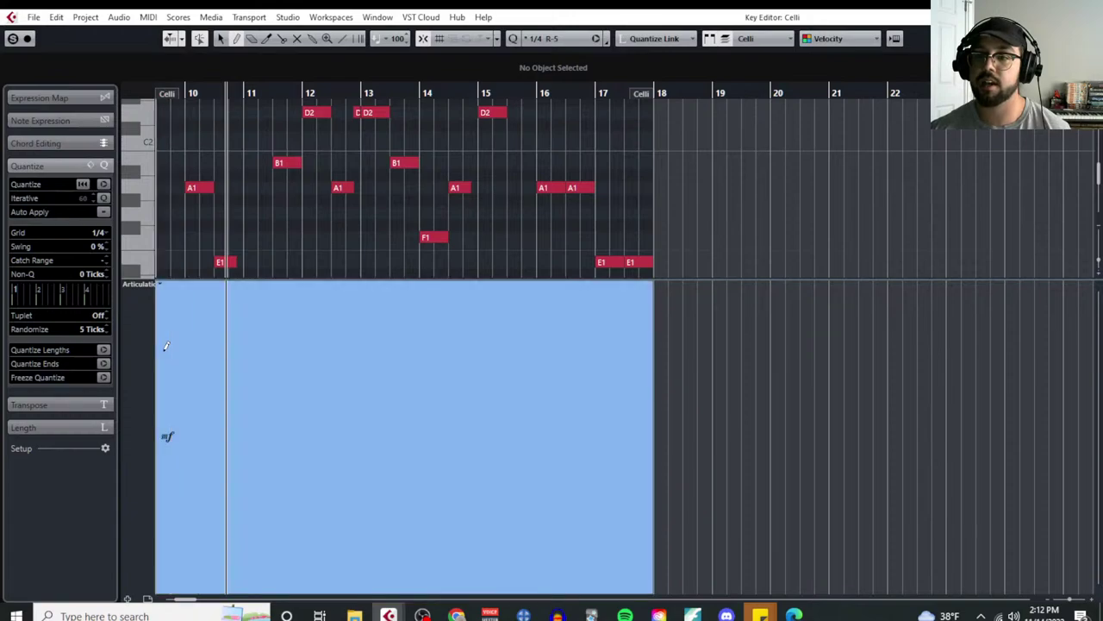
Step: Map the Celli dynamics to CC 7 (Main Volume) with Change Velocities off and the range initialized to pp - ff
click(136, 289)
click(177, 591)
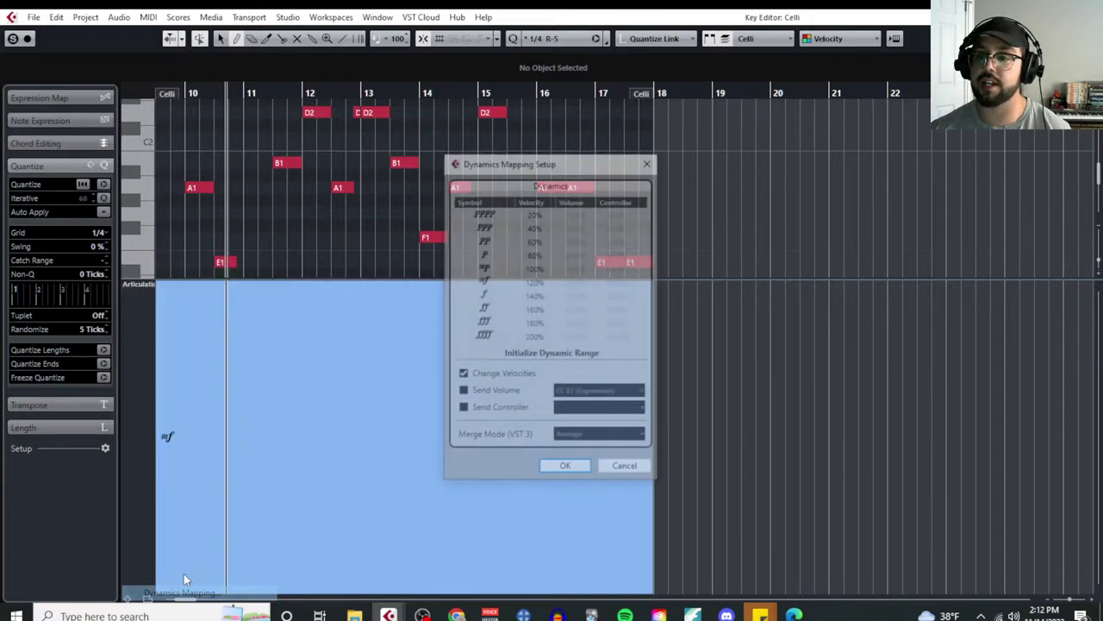
click(462, 374)
click(462, 392)
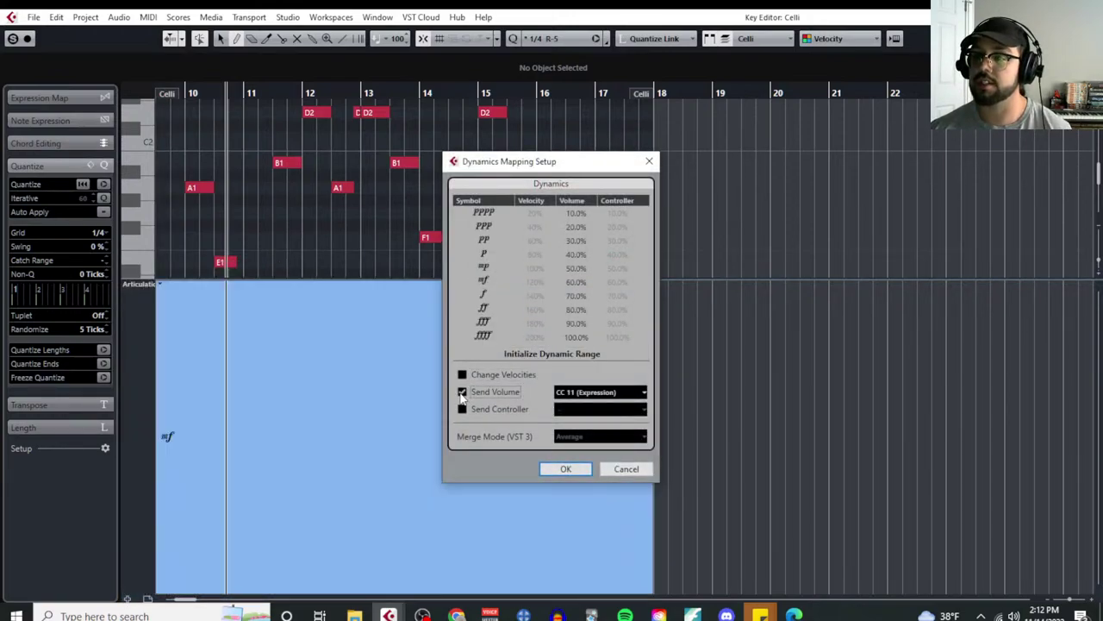
click(569, 395)
click(586, 406)
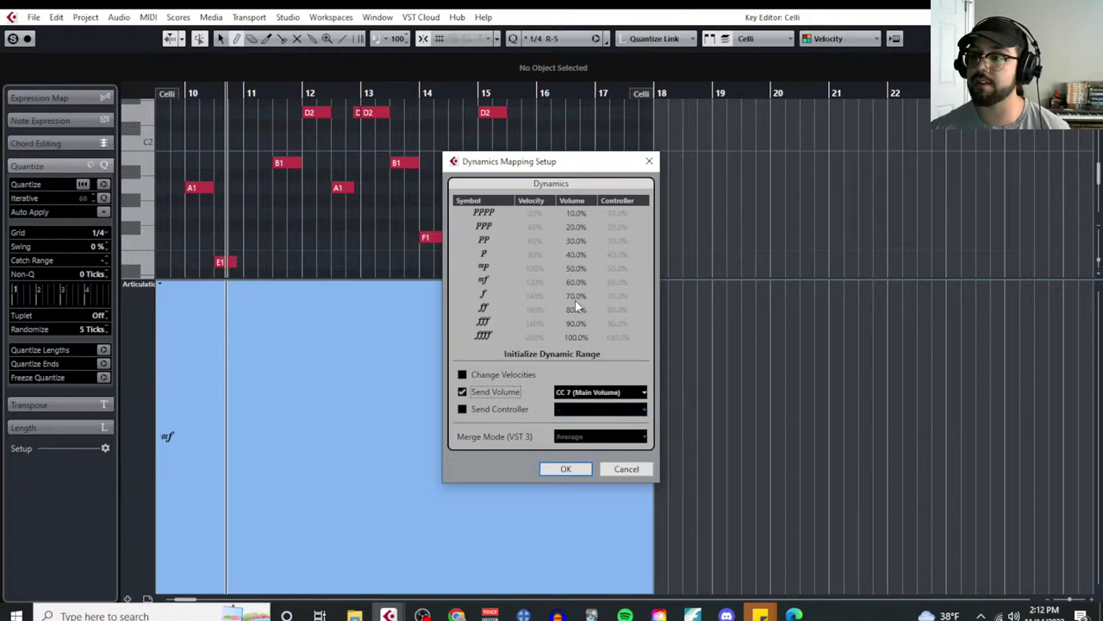
click(571, 354)
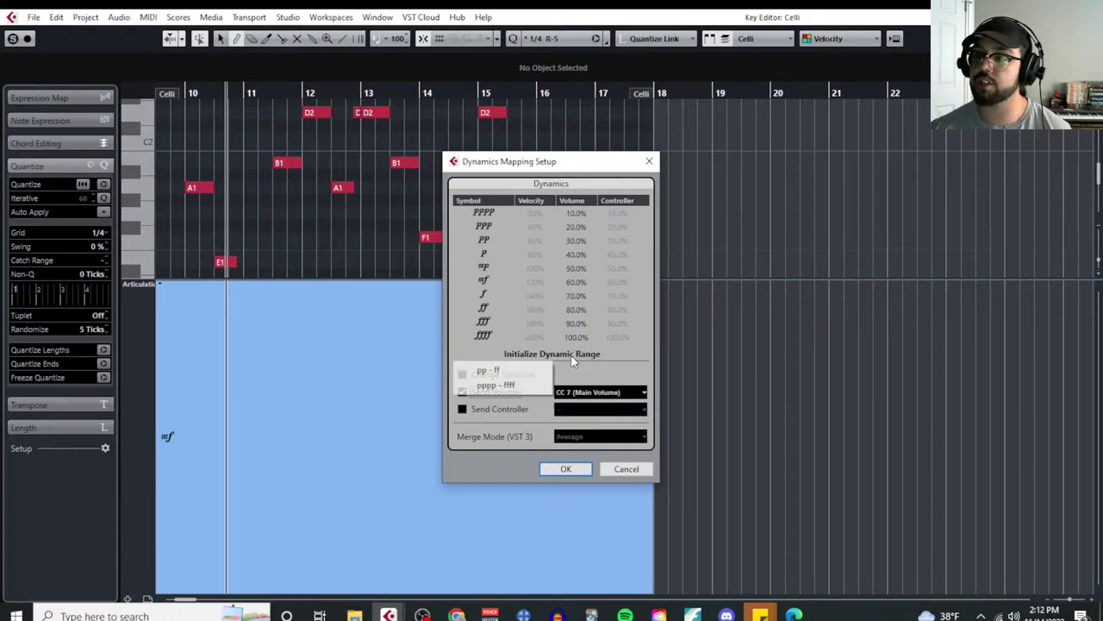
click(487, 369)
click(566, 469)
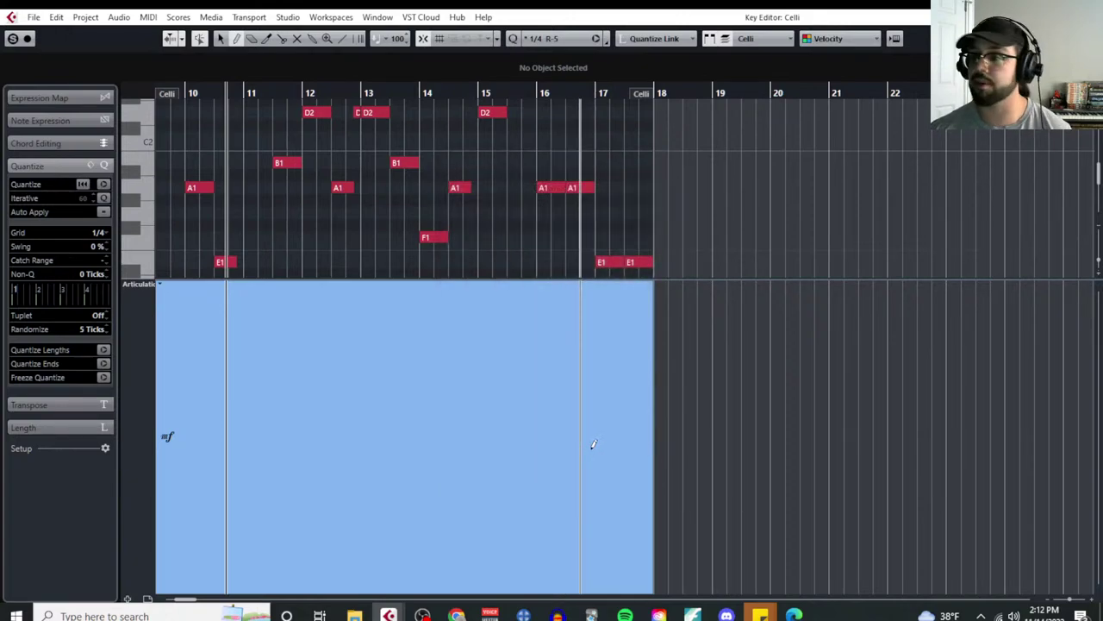
Step: Enlarge the Celli note display, return to the project window, and play back the second set of string parts
scroll(277, 284, left, 5)
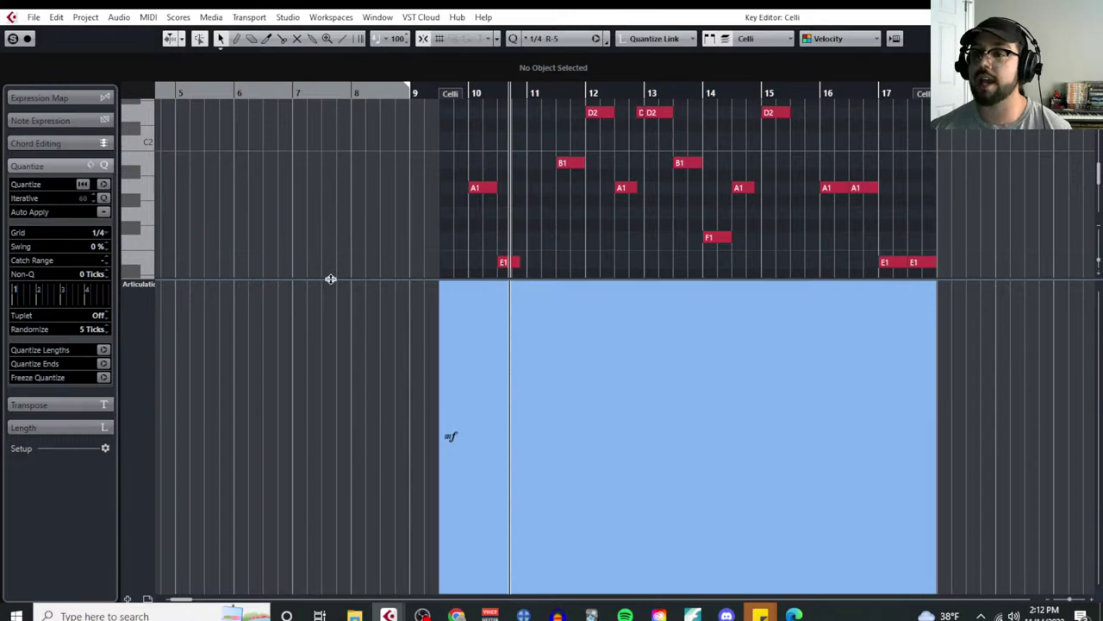
drag(331, 279, 354, 499)
scroll(465, 112, up, 3)
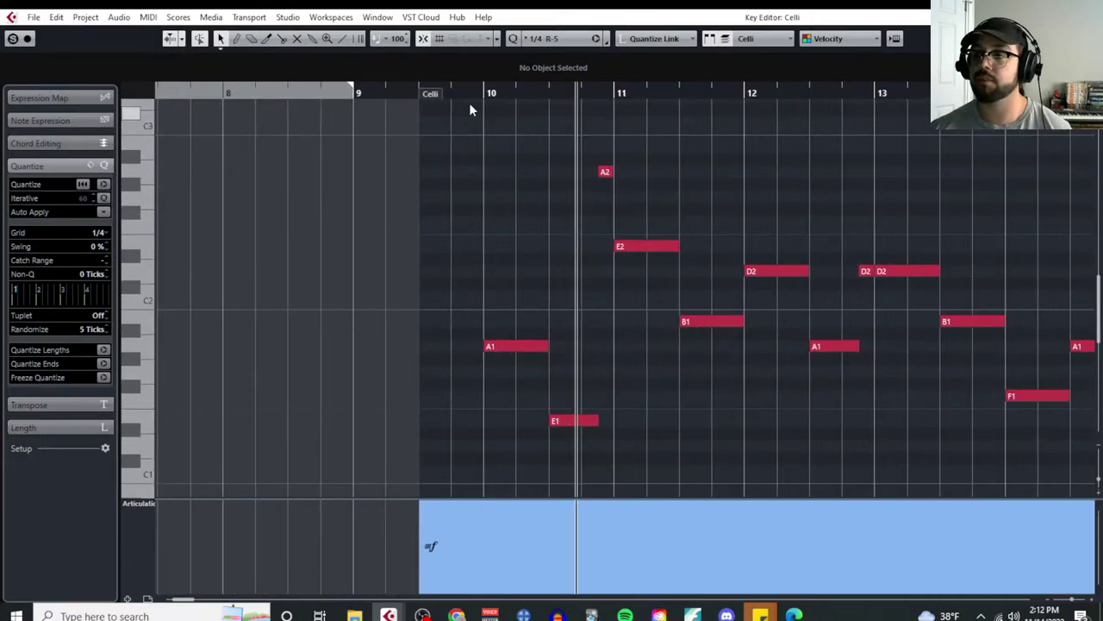
scroll(517, 155, left, 3)
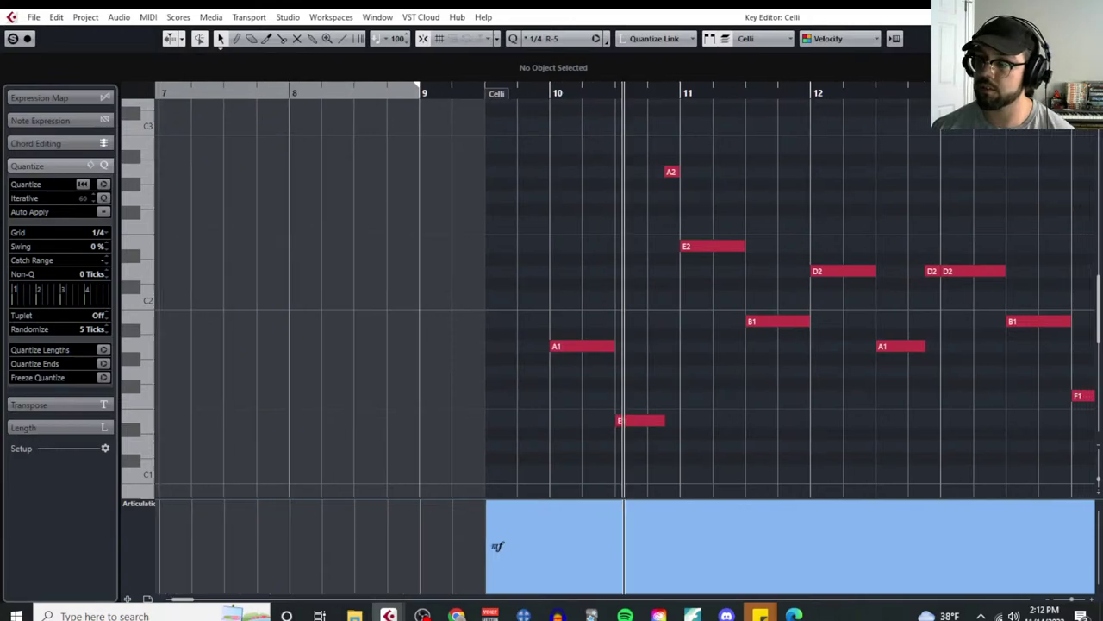
key(ctrl+w)
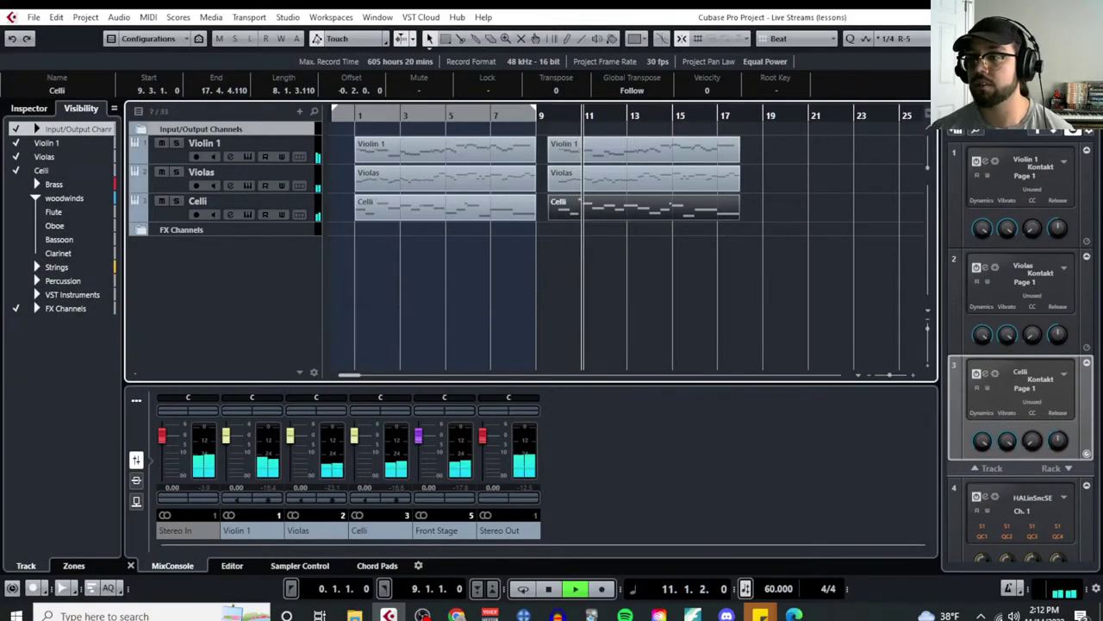
key(space)
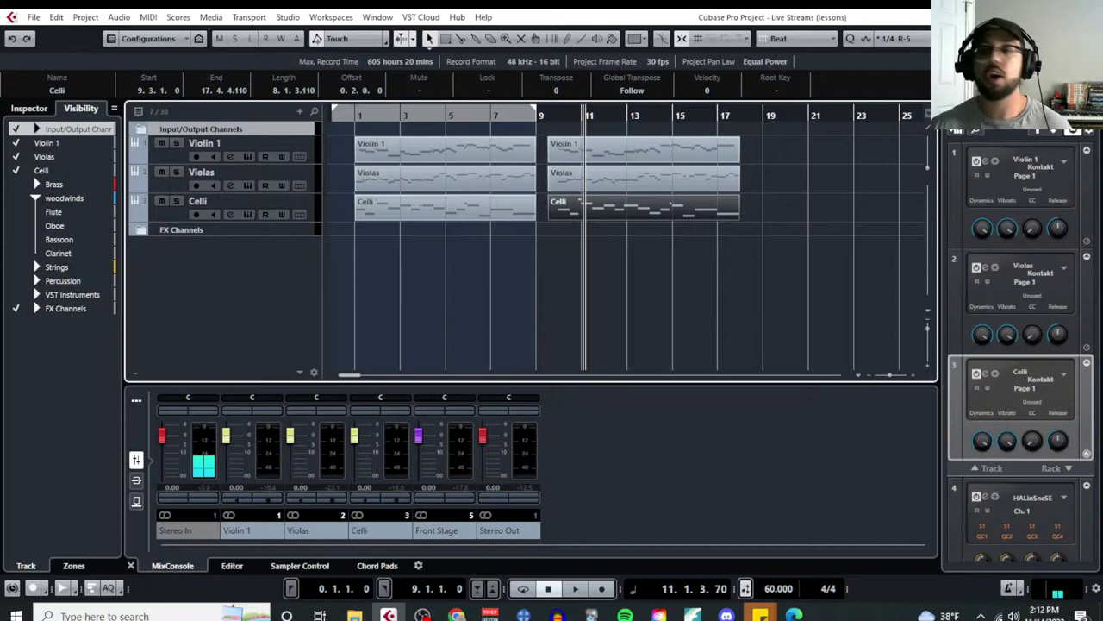
Step: Open the project's notepad and enlarge its text
click(84, 17)
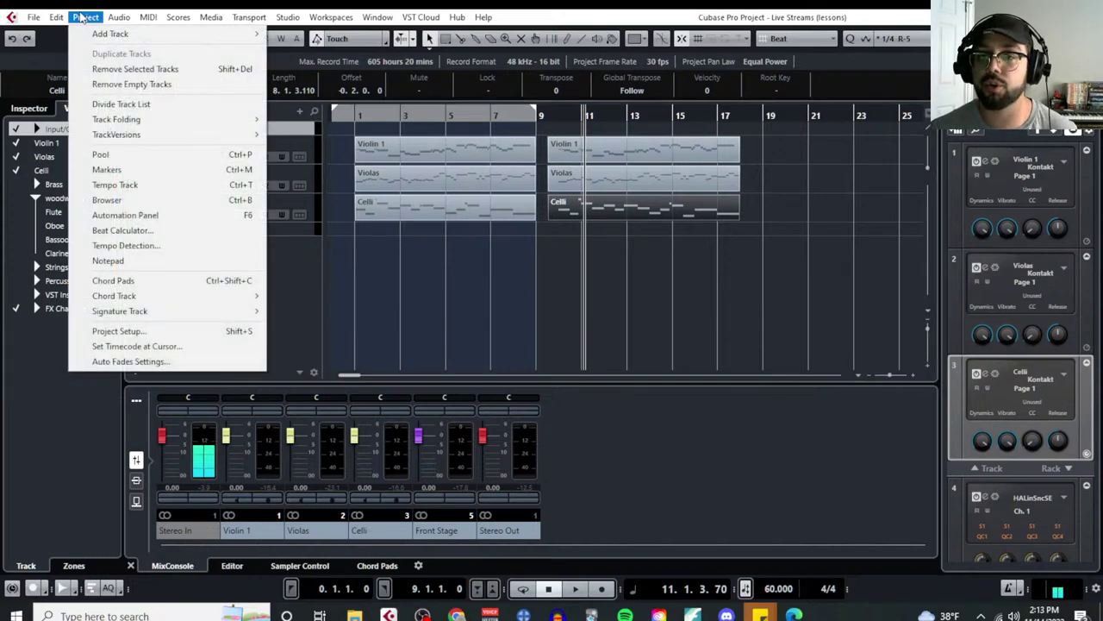
click(129, 260)
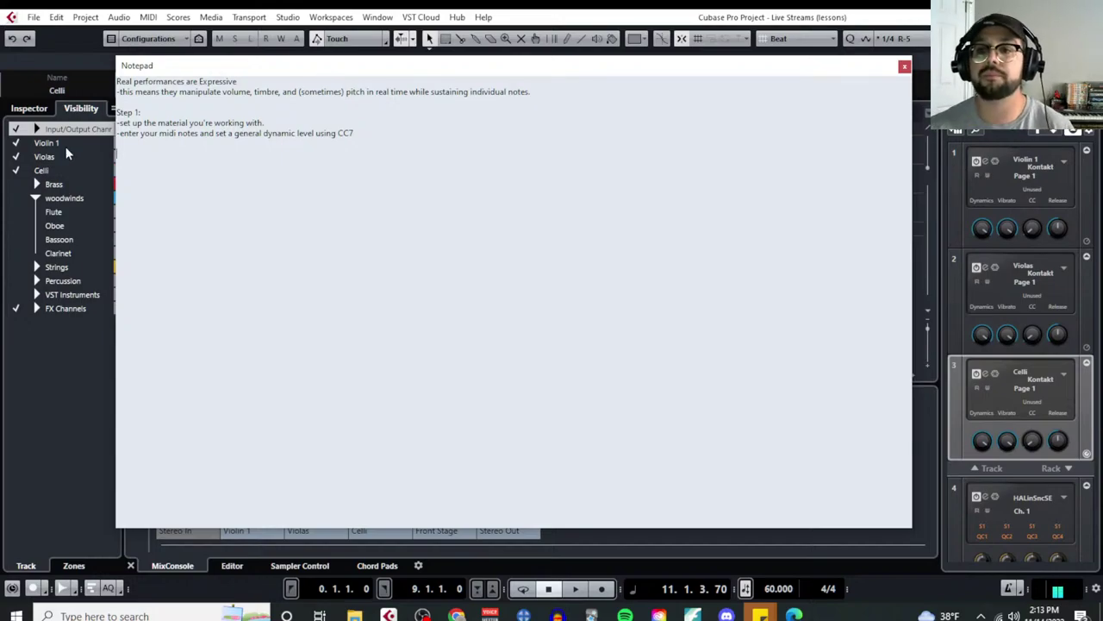
scroll(167, 216, up, 4)
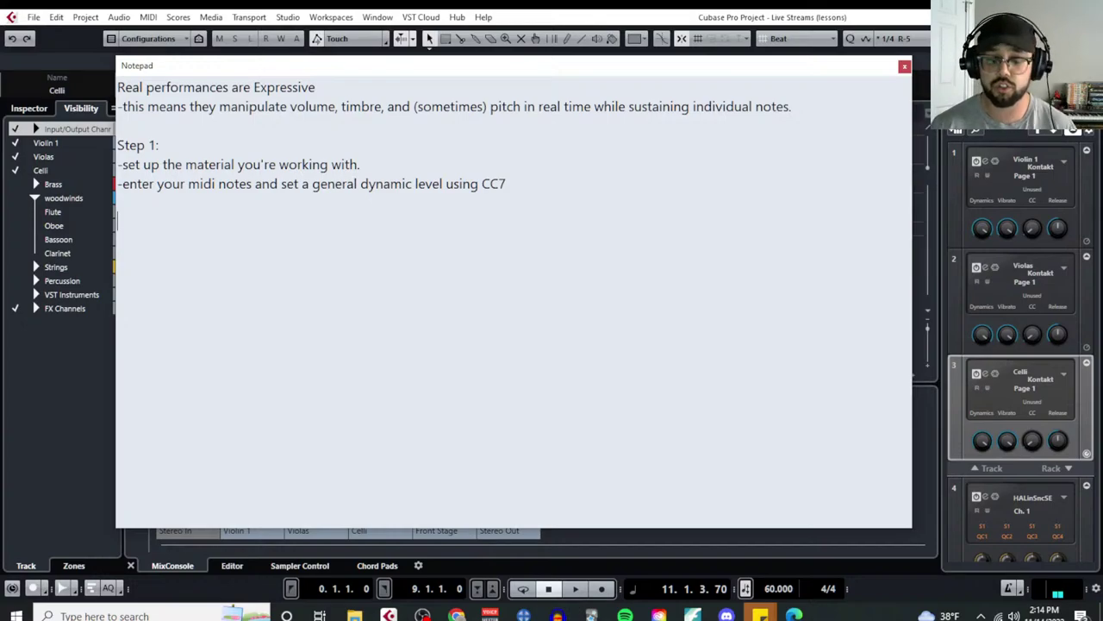
Step: Add the line "Two basic types of bowing directions: Up and Down" below the Step 1 notes
text(Two basic typs )
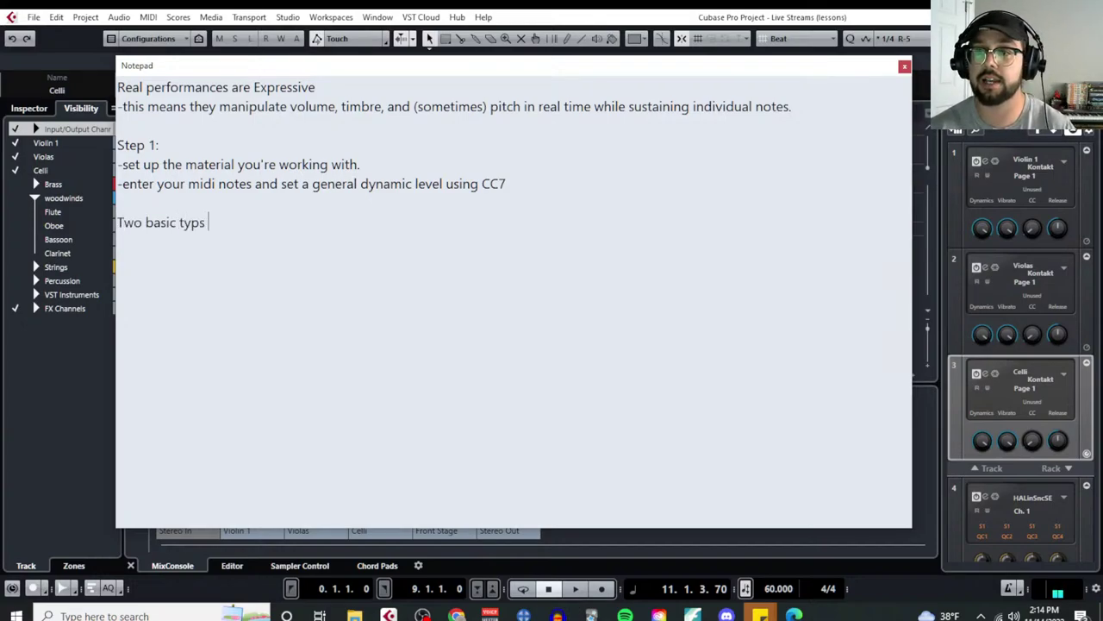
text(of two)
key(BackSpace)
key(BackSpace)
key(BackSpace)
key(BackSpace)
key(BackSpace)
key(BackSpace)
key(BackSpace)
key(BackSpace)
text(es )
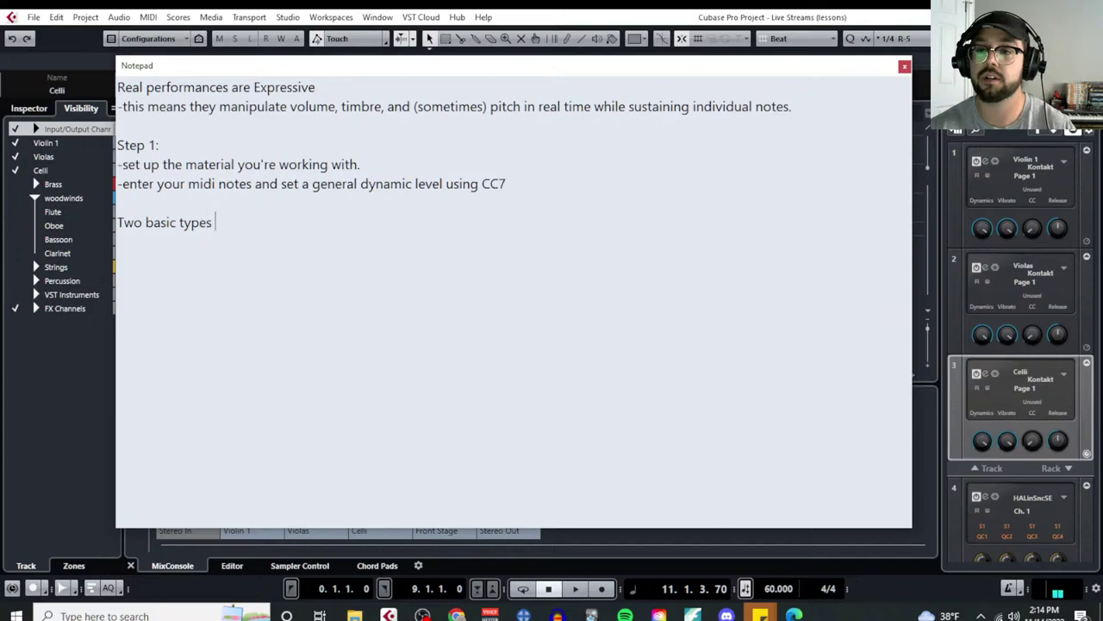
text(of bowing dire)
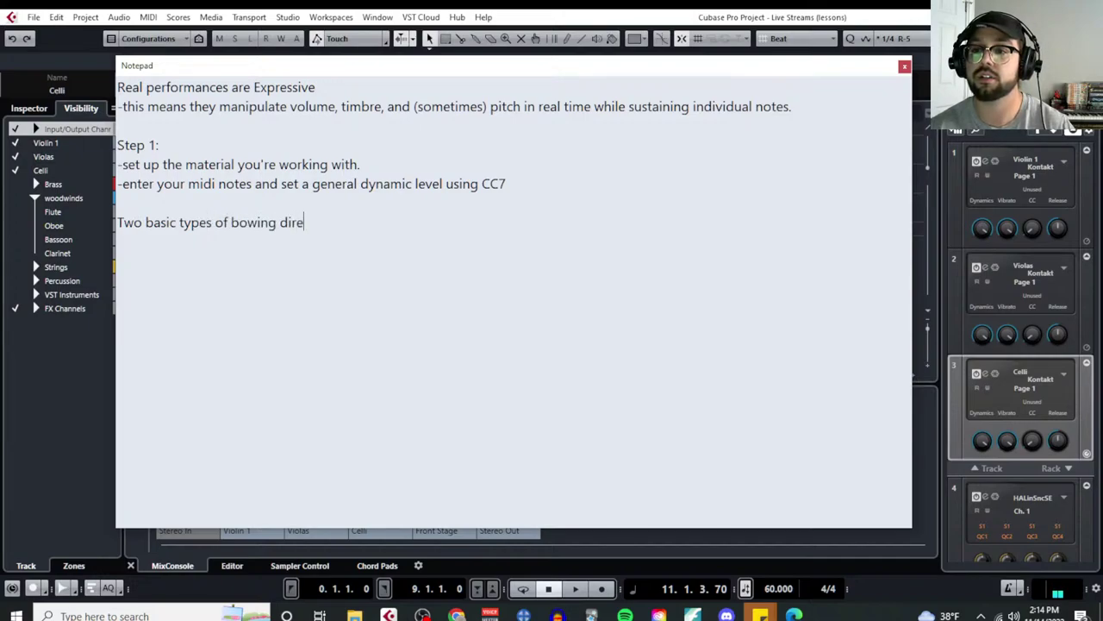
text(ctoin)
key(BackSpace)
key(BackSpace)
key(BackSpace)
text(io)
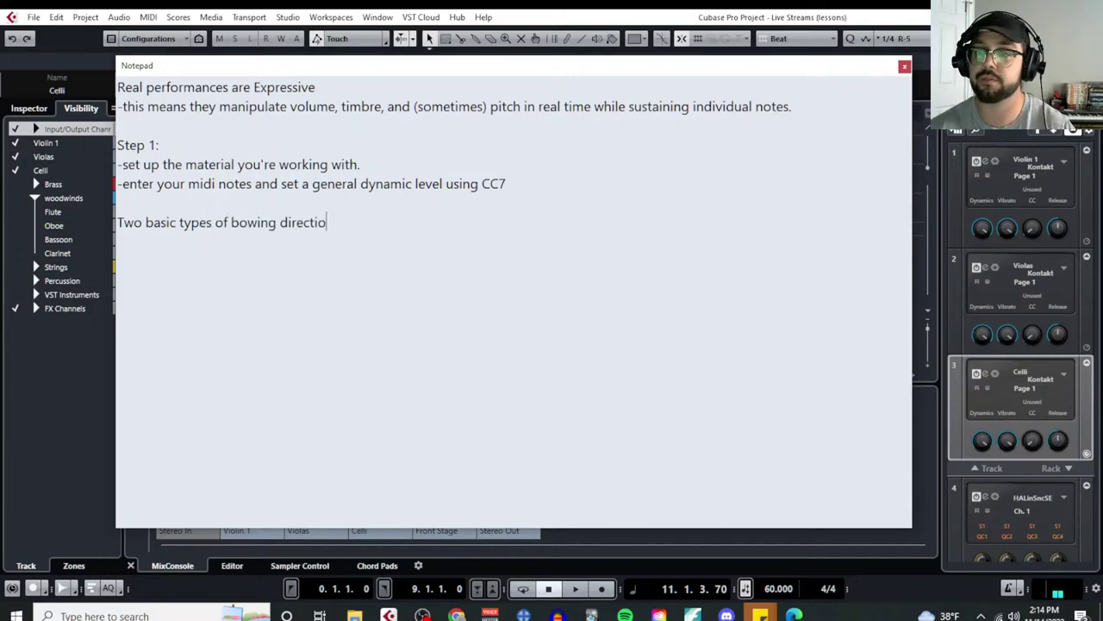
text(ns: Up )
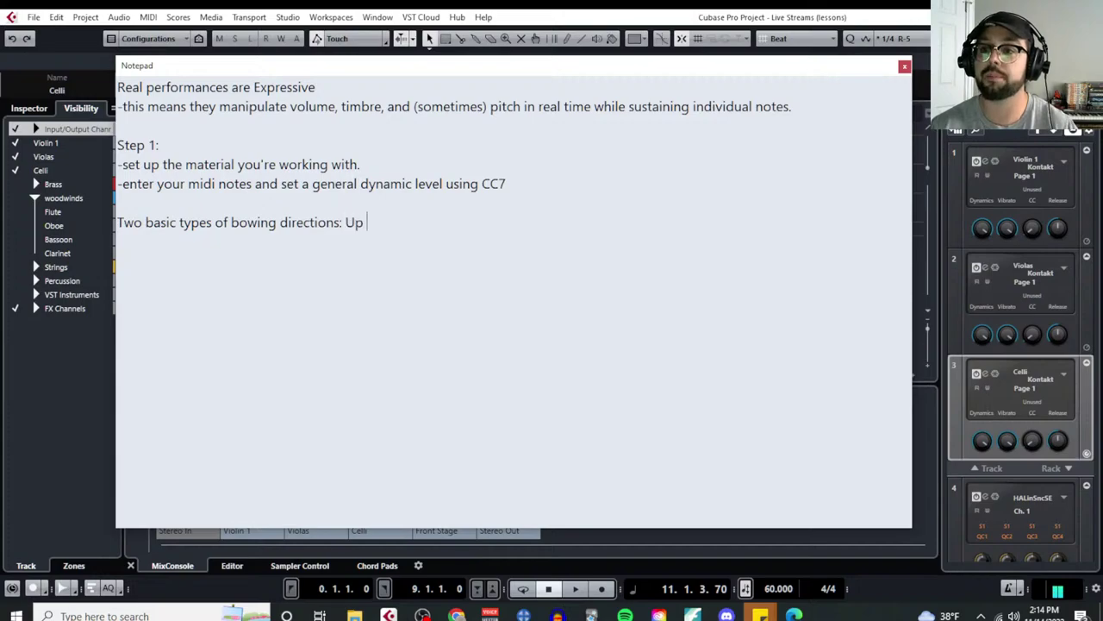
text(and Down)
key(Return)
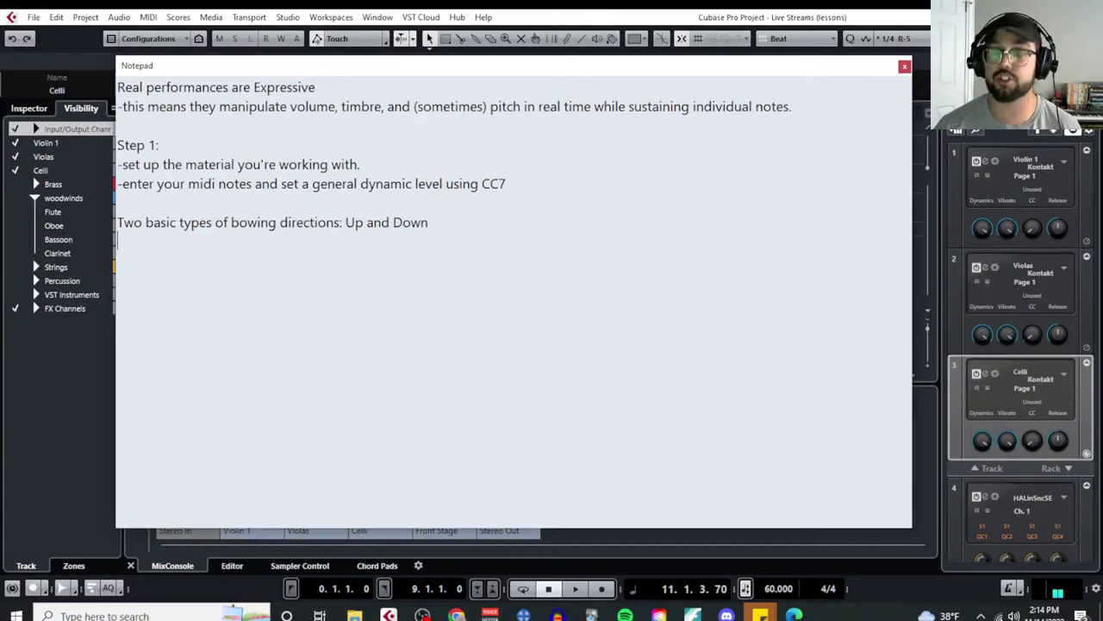
Step: Add the heading "Two Premises:" after a blank line below the bowing directions note
key(Return)
text(Two Presmis)
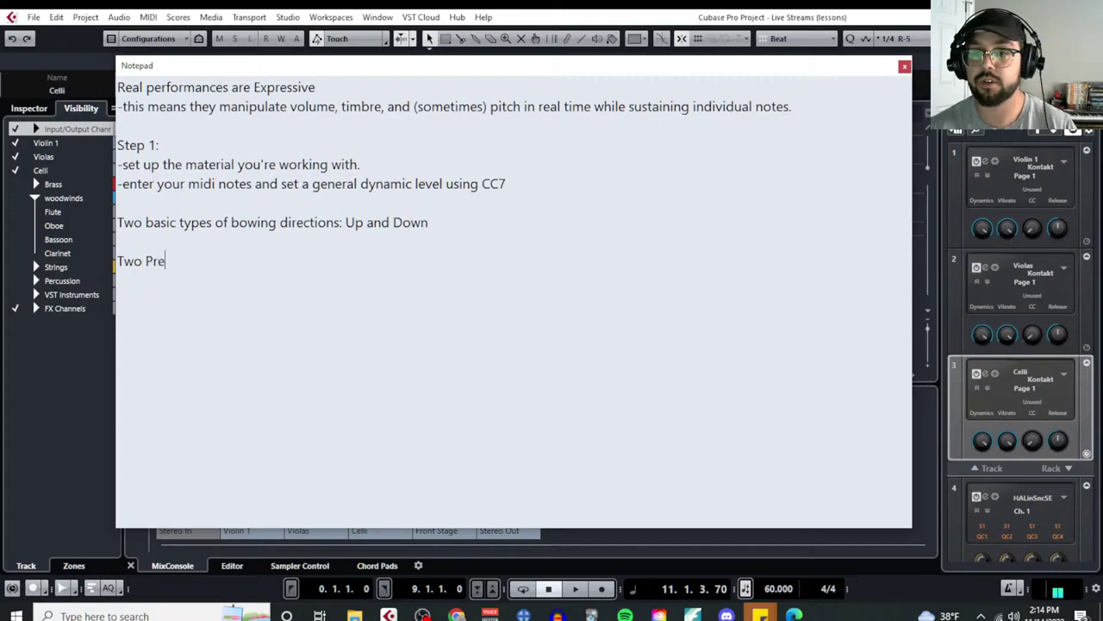
key(BackSpace)
key(BackSpace)
key(BackSpace)
key(BackSpace)
text(mises:)
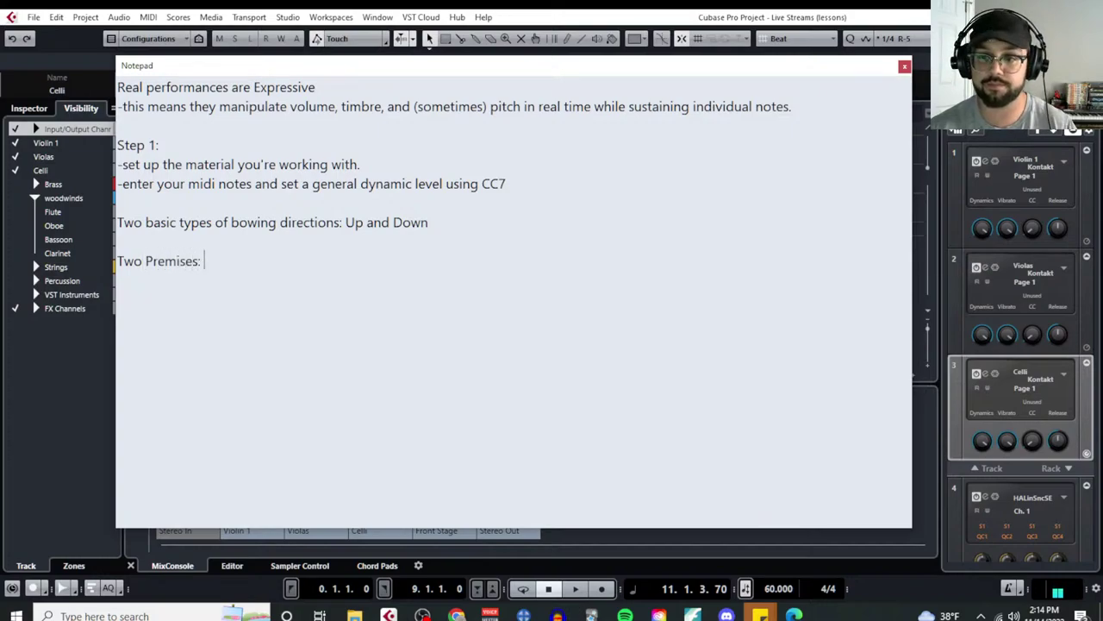
key(Return)
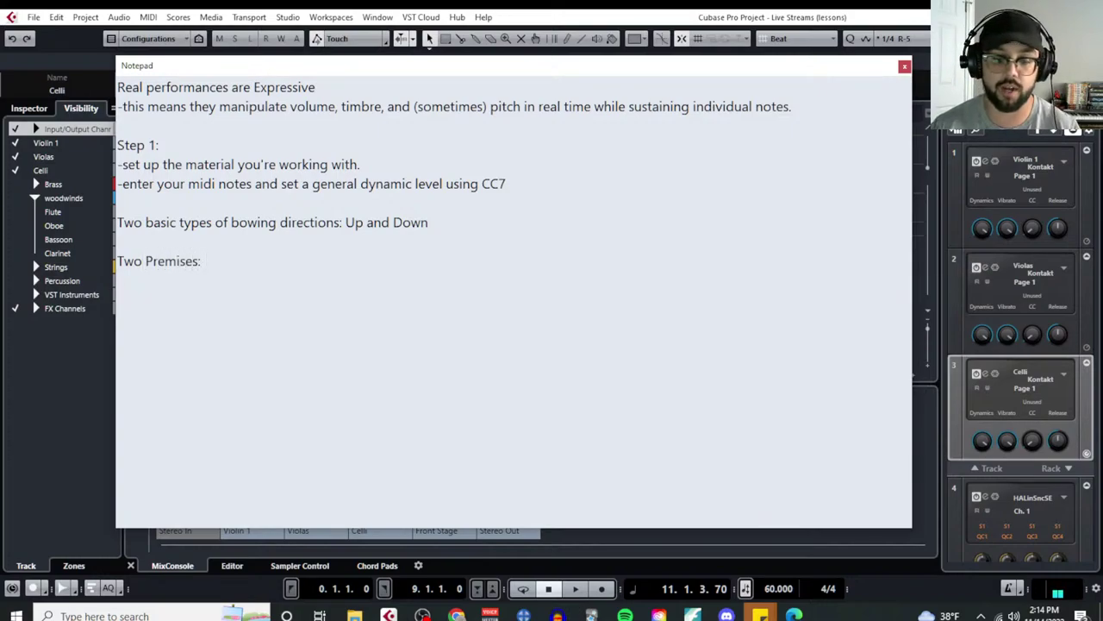
Step: Write premise 1: "1. All notes that are performed with a single bowing motion are going to sound joined/connected (legato)."
text(1.)
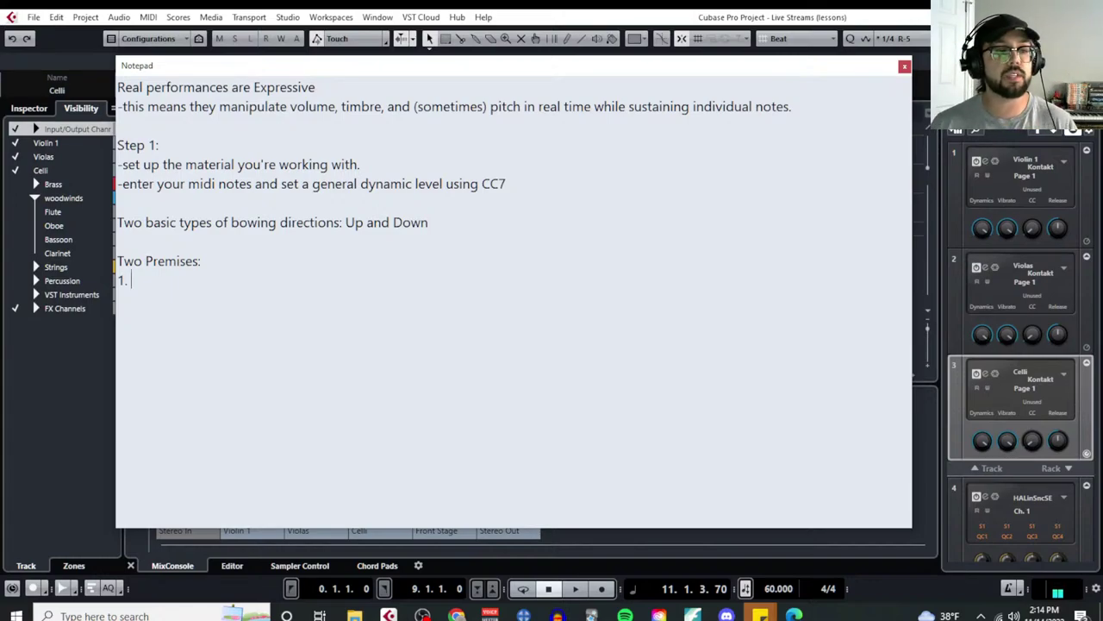
text( All notes )
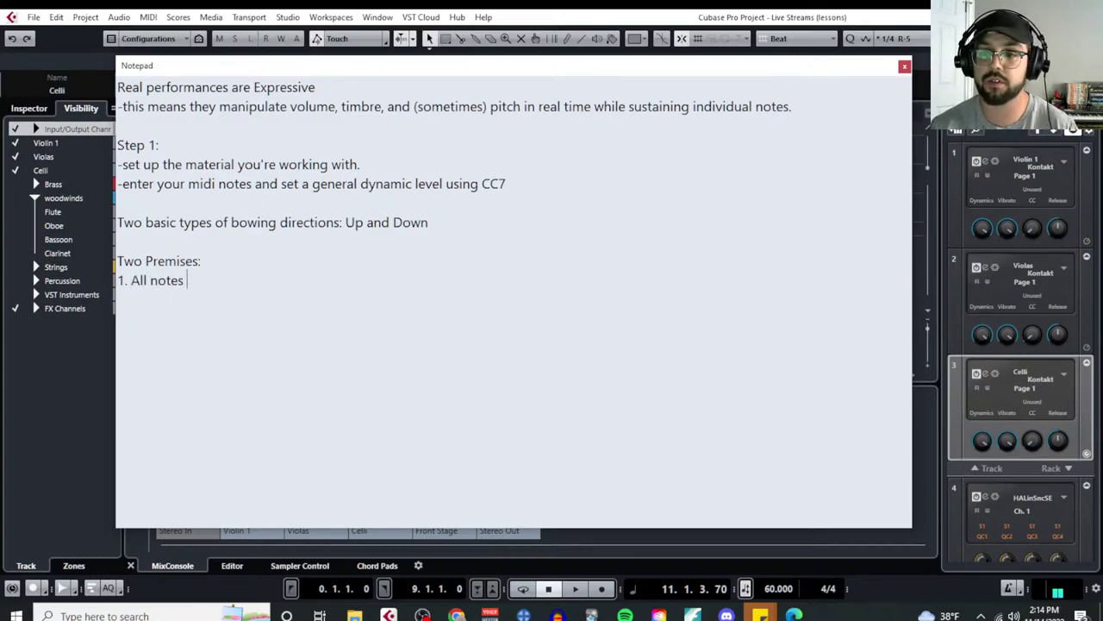
text(that are performed w)
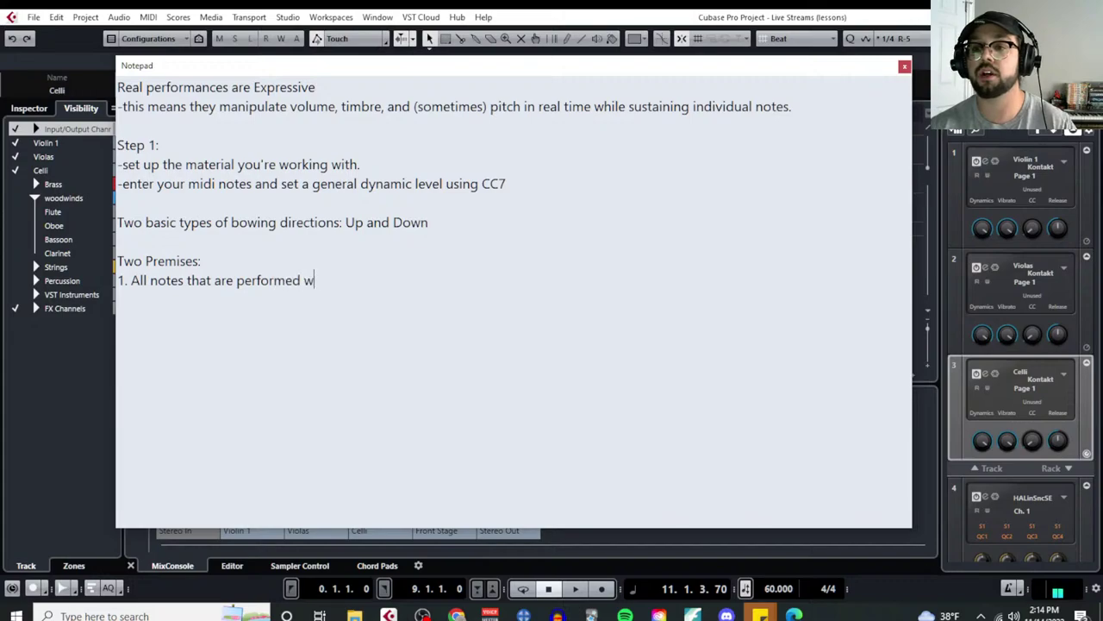
text(ith a single bowing motion)
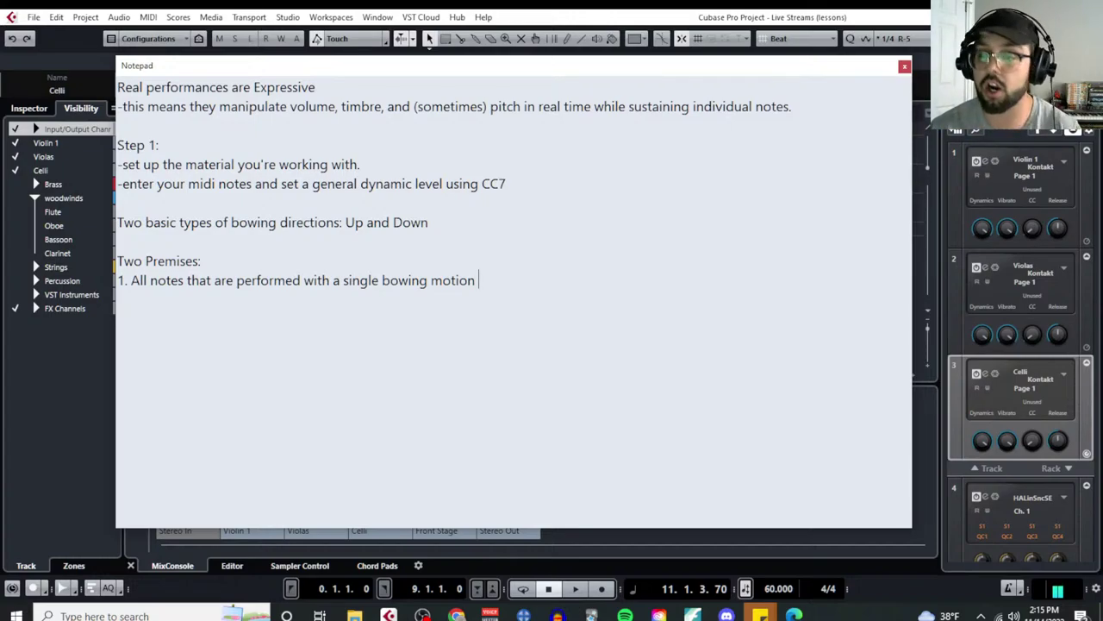
text(are going to sound)
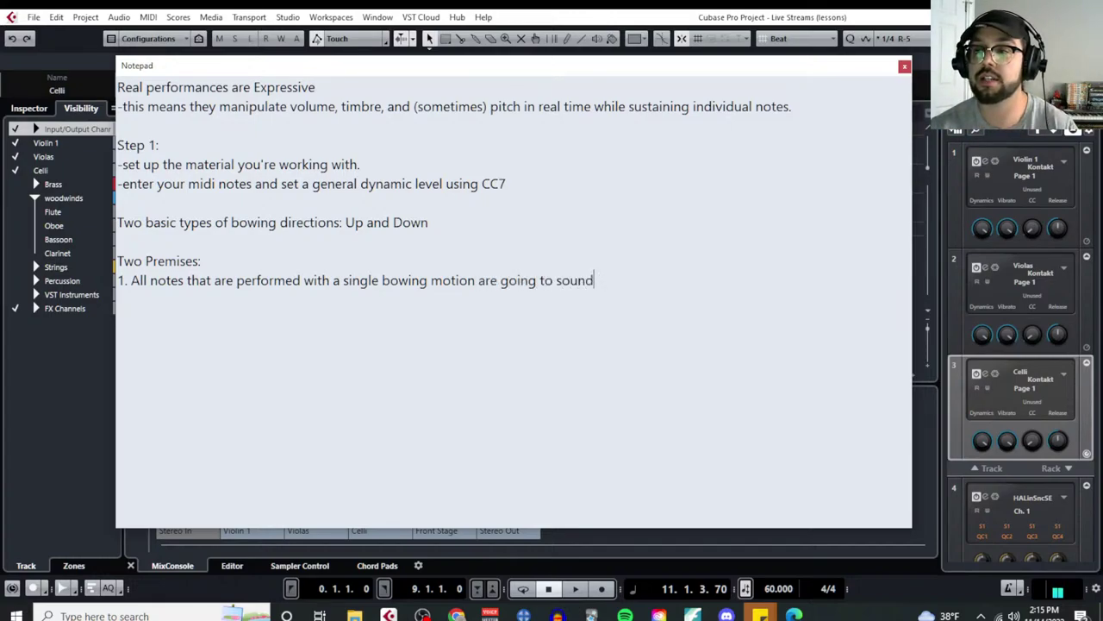
text( joined and con)
key(BackSpace)
key(BackSpace)
key(BackSpace)
key(BackSpace)
key(BackSpace)
key(BackSpace)
key(BackSpace)
key(BackSpace)
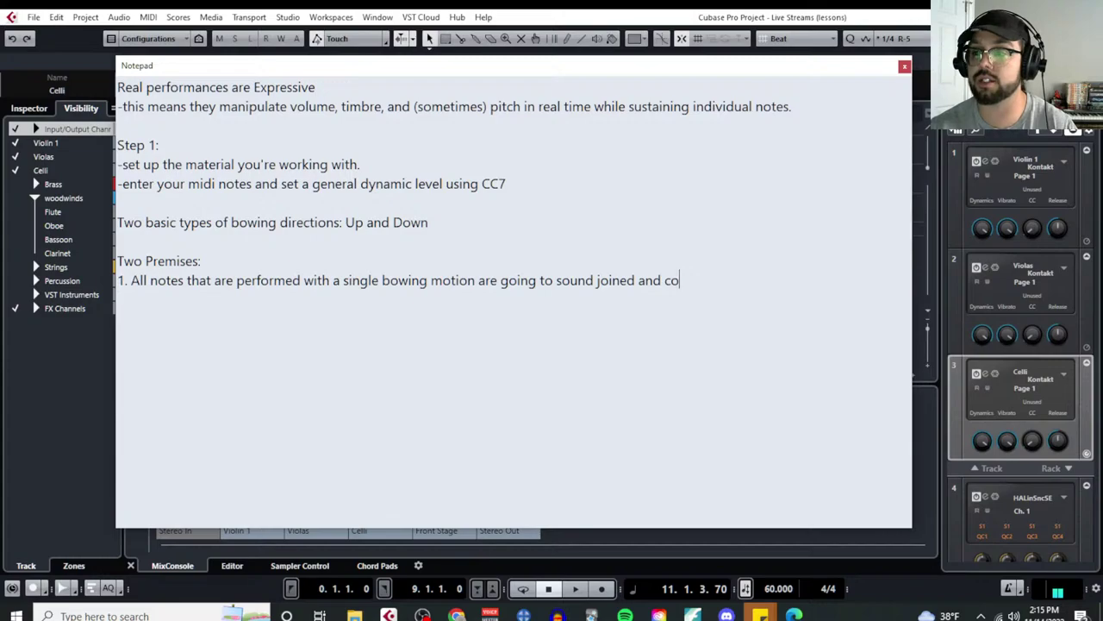
text(/)
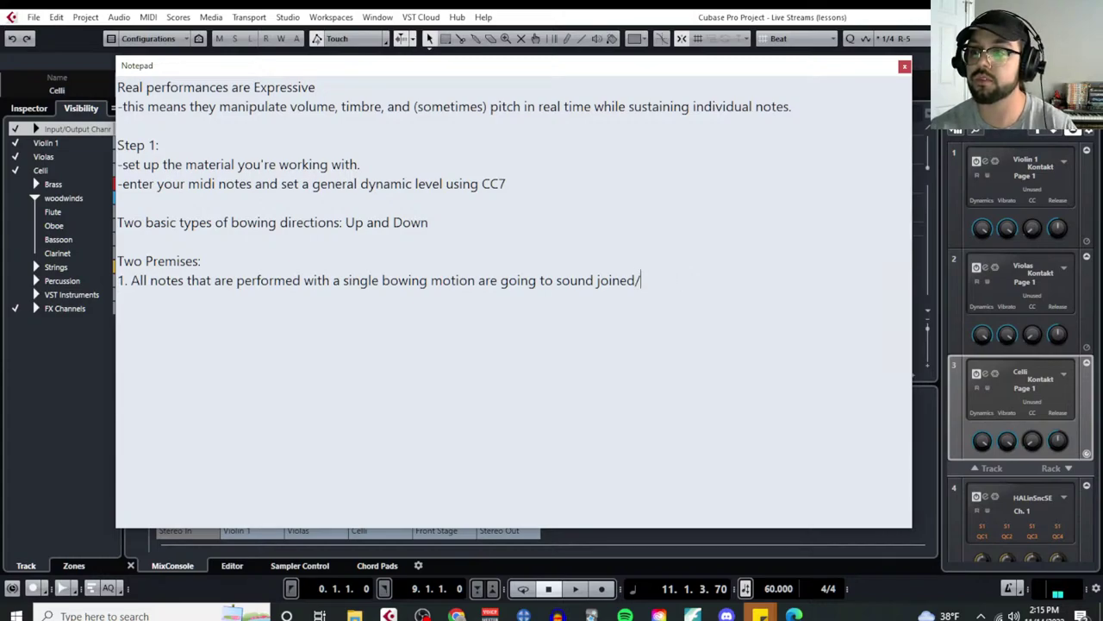
text(connected (l)
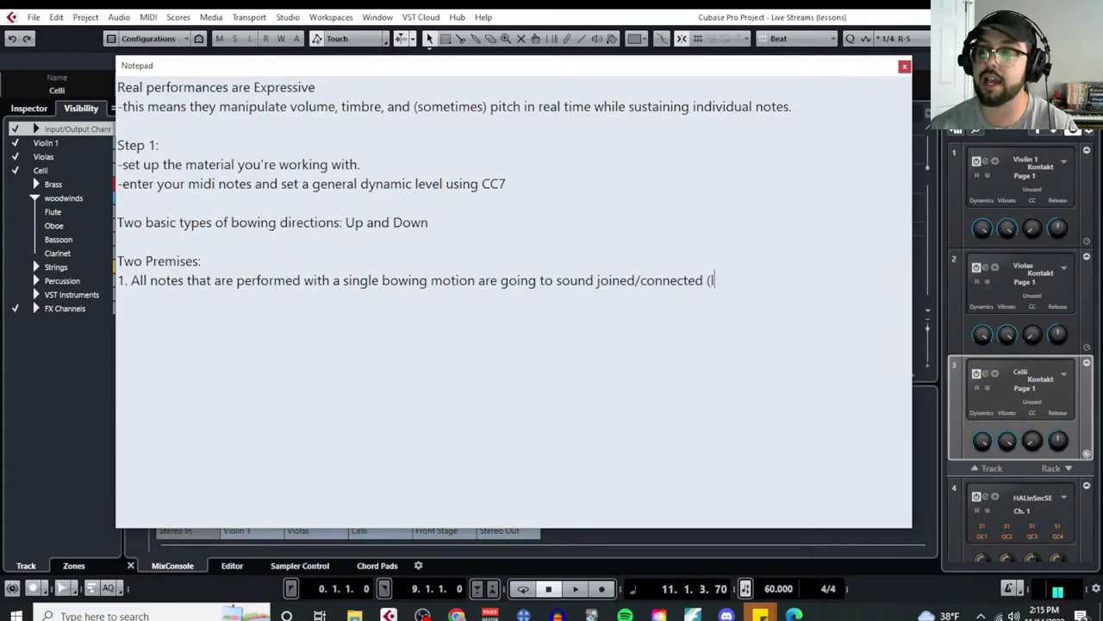
text(egato). No)
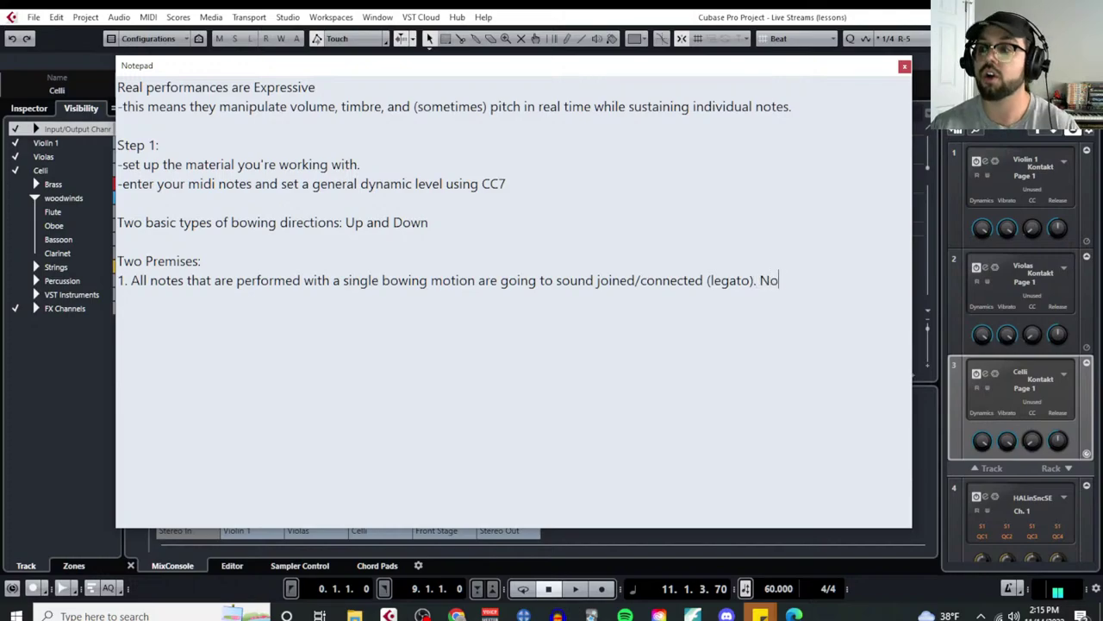
Step: Complete premise 1 with "Notes that are separated by a change in bowing direction will sound much more separate and detached (detache)"
text(tes that are separated bya ch)
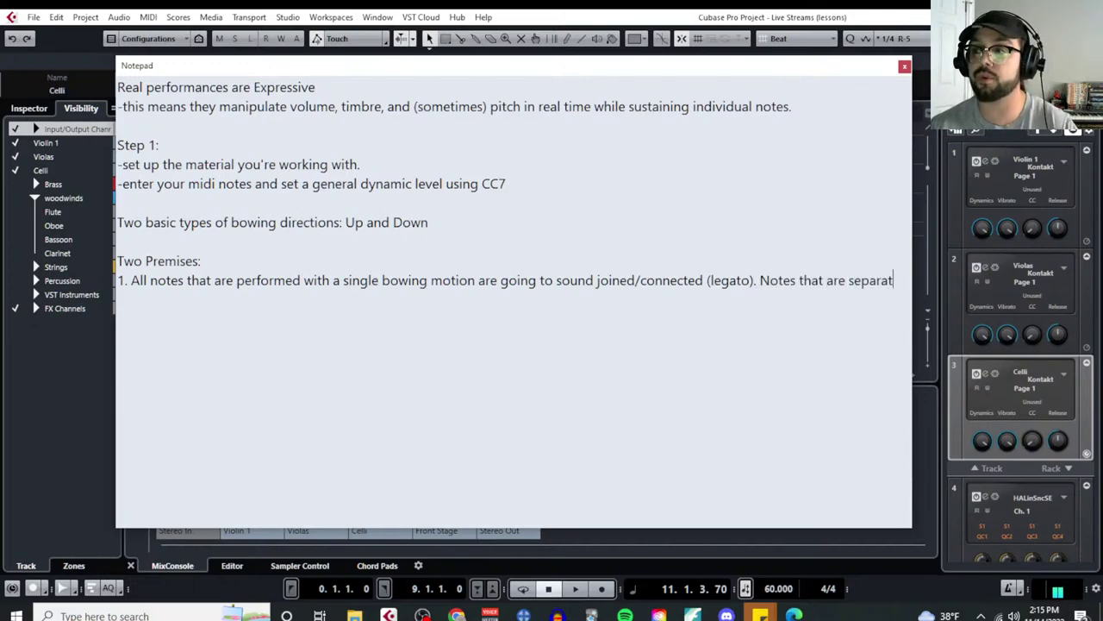
key(BackSpace)
key(BackSpace)
key(BackSpace)
key(BackSpace)
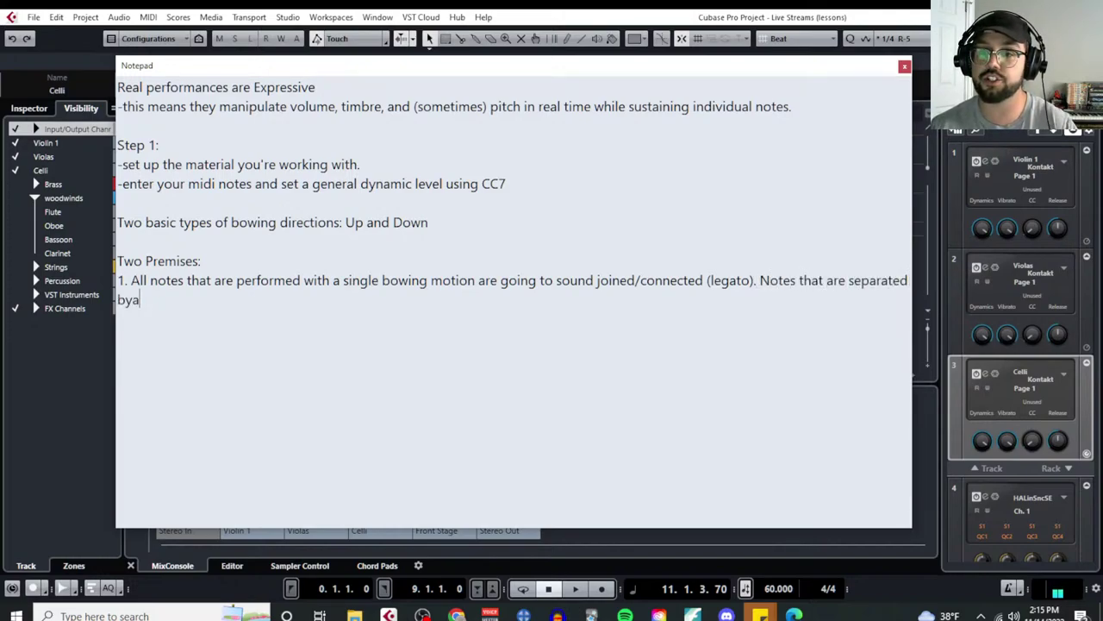
text(a change in bowing irec)
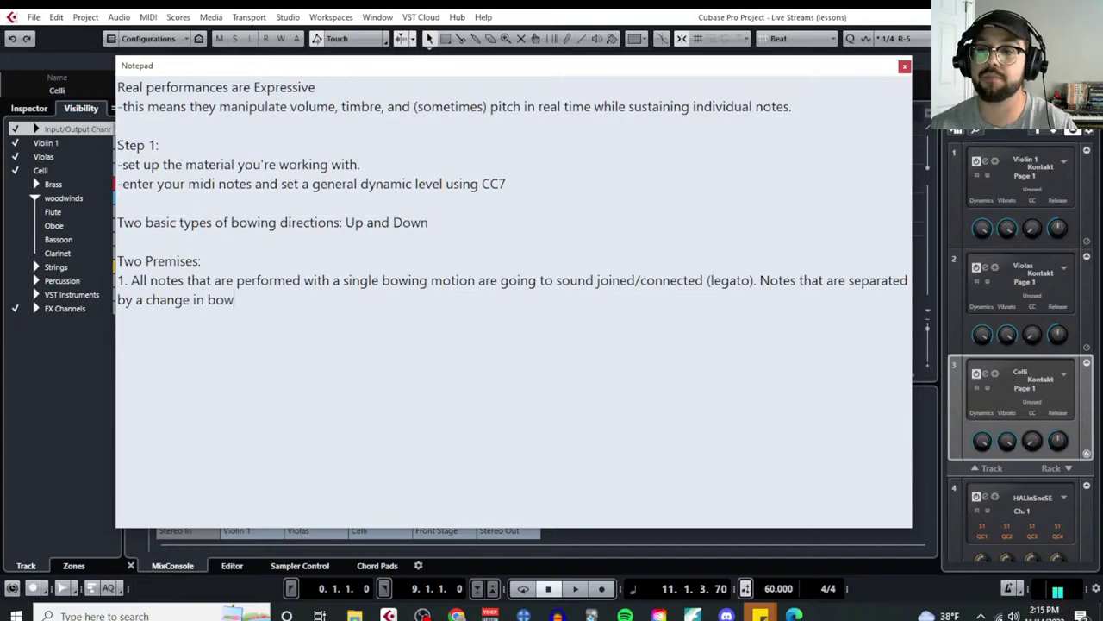
key(BackSpace)
key(BackSpace)
key(BackSpace)
key(BackSpace)
text(dire)
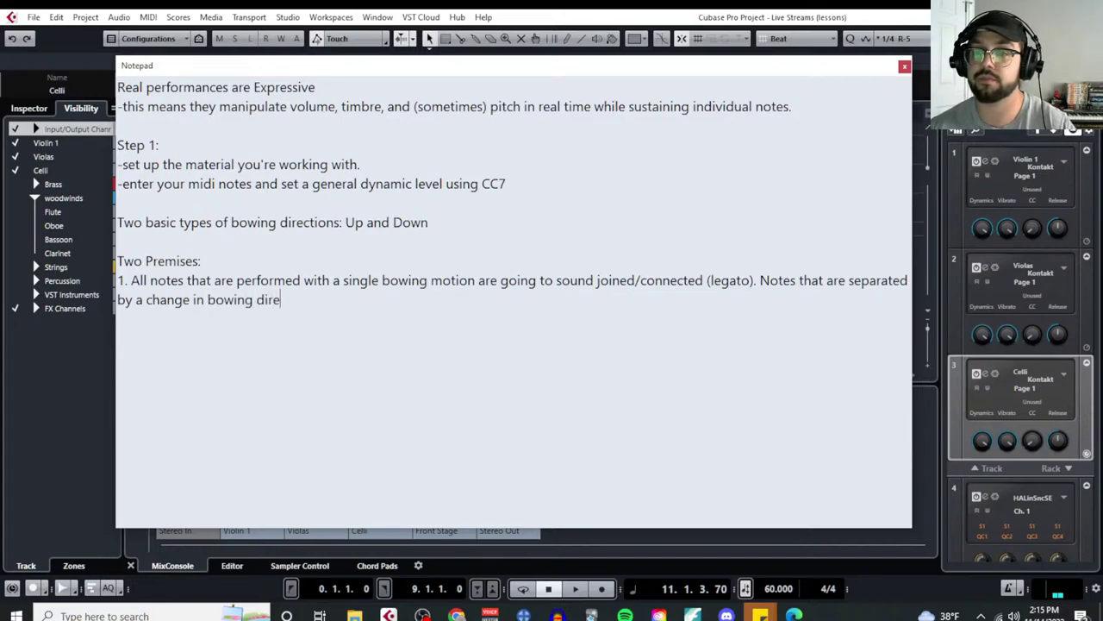
text(ction will sound )
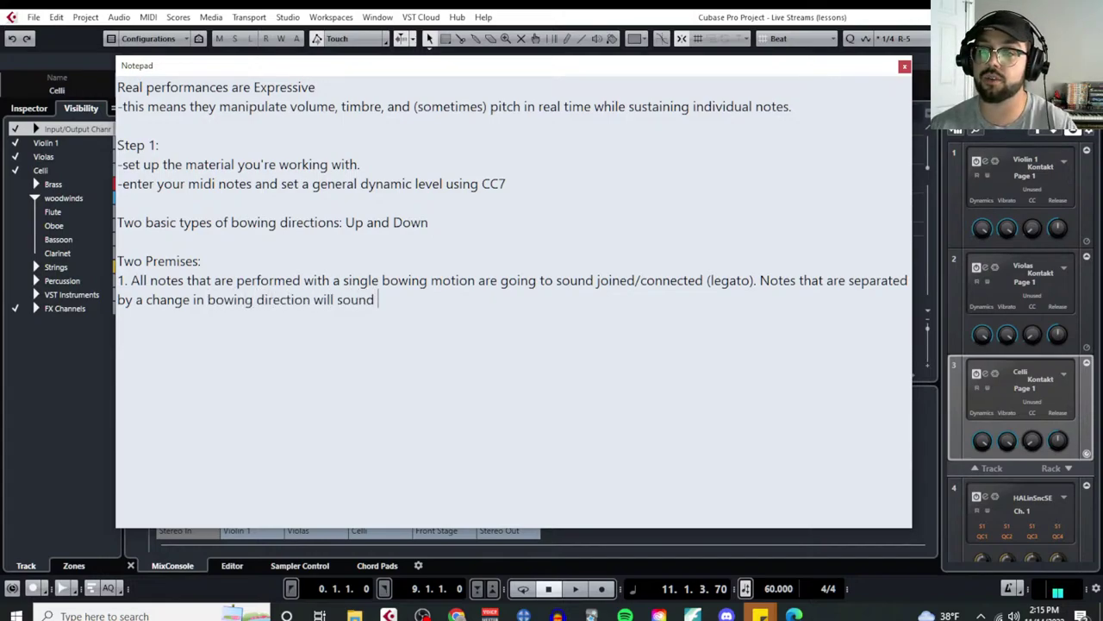
text(much more sepa)
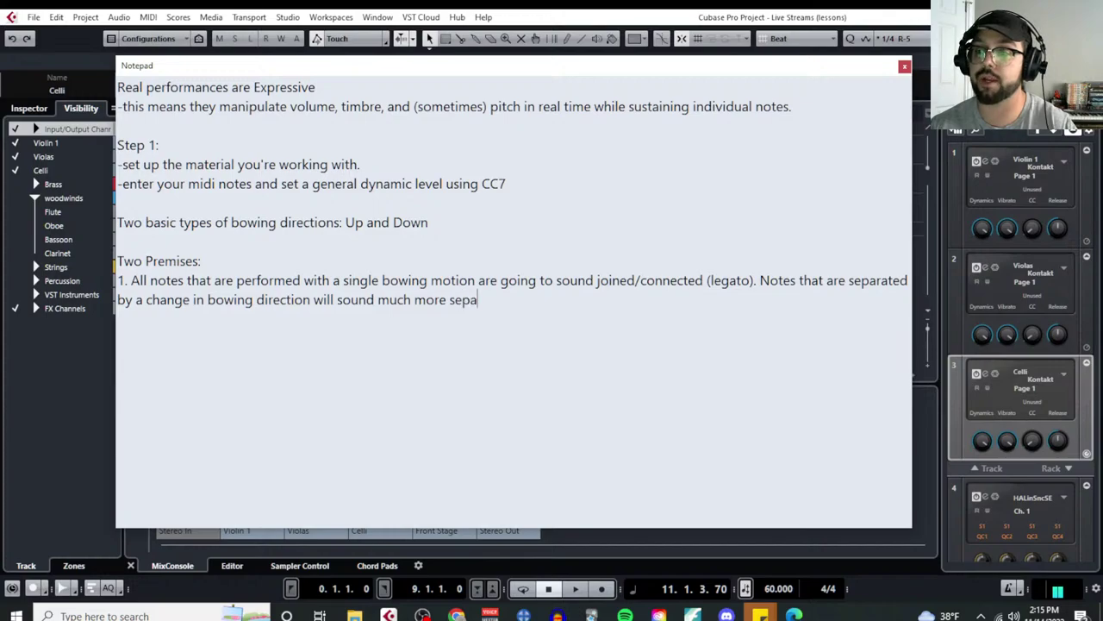
text(rate and detached )
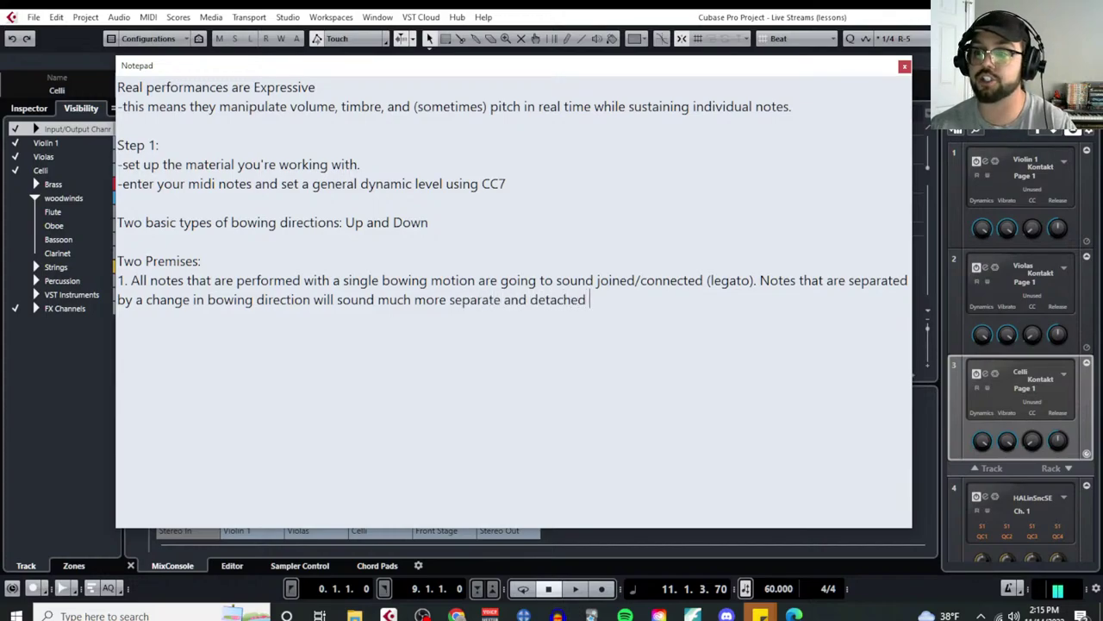
text((detache))
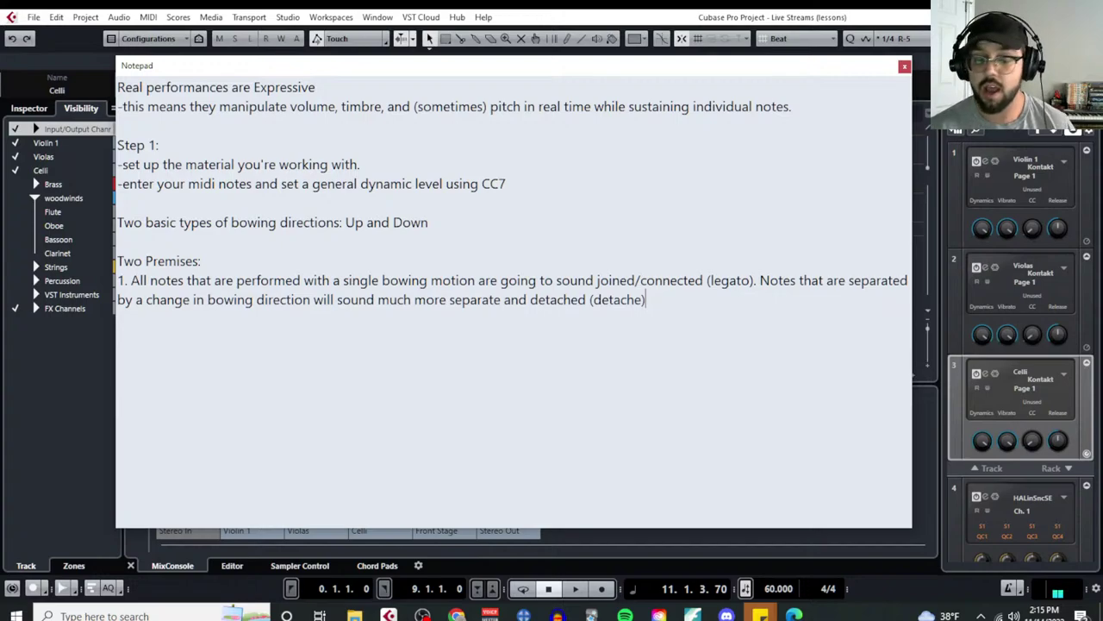
Step: Start premise 2 on a new line with "2. Whether a note is performed with an up bow or "down" bow"
key(Return)
text(2. )
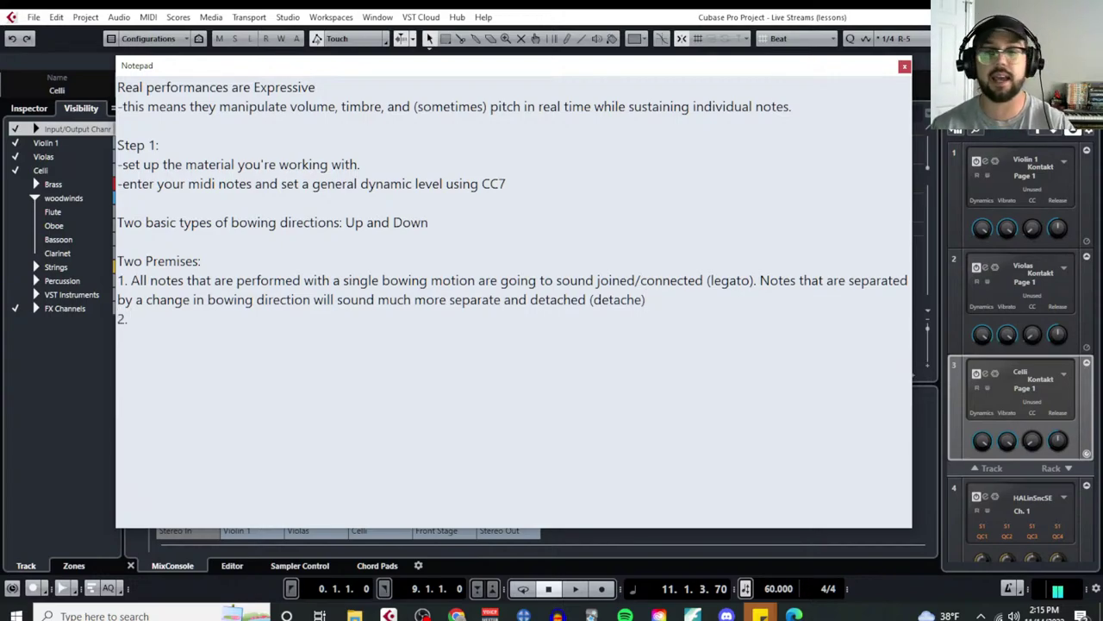
text(Whether a n)
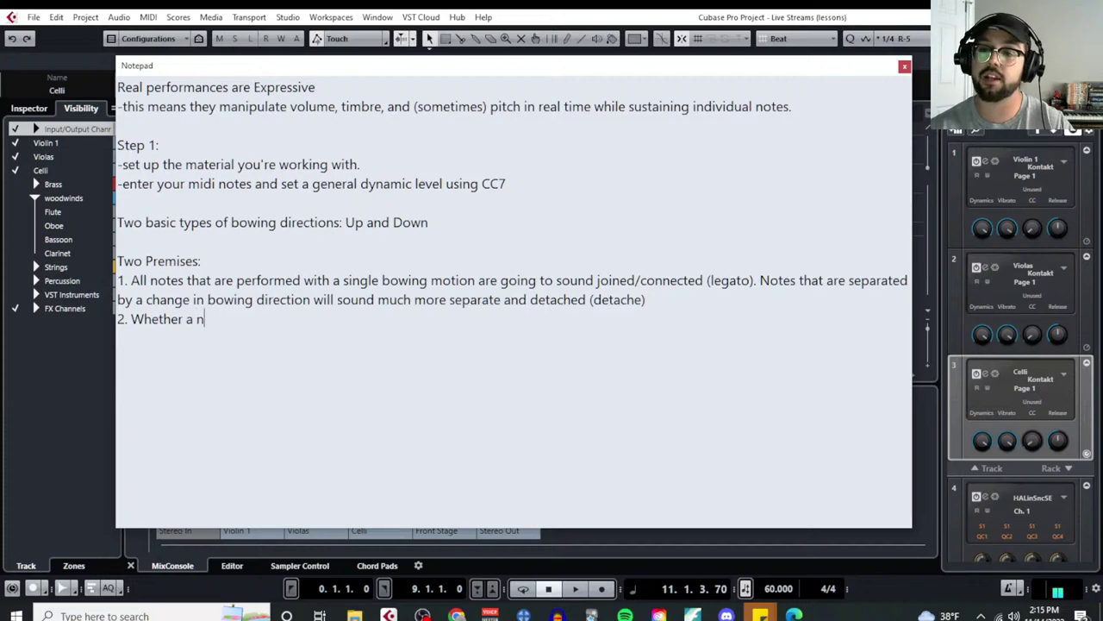
text(ote is performed w)
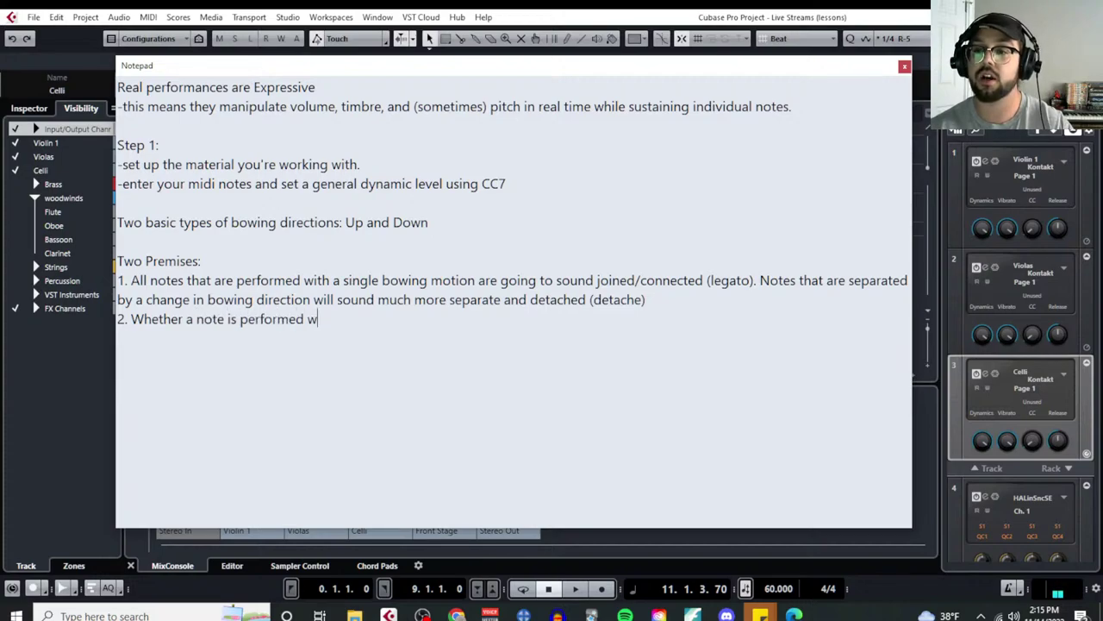
text(ith an up bow )
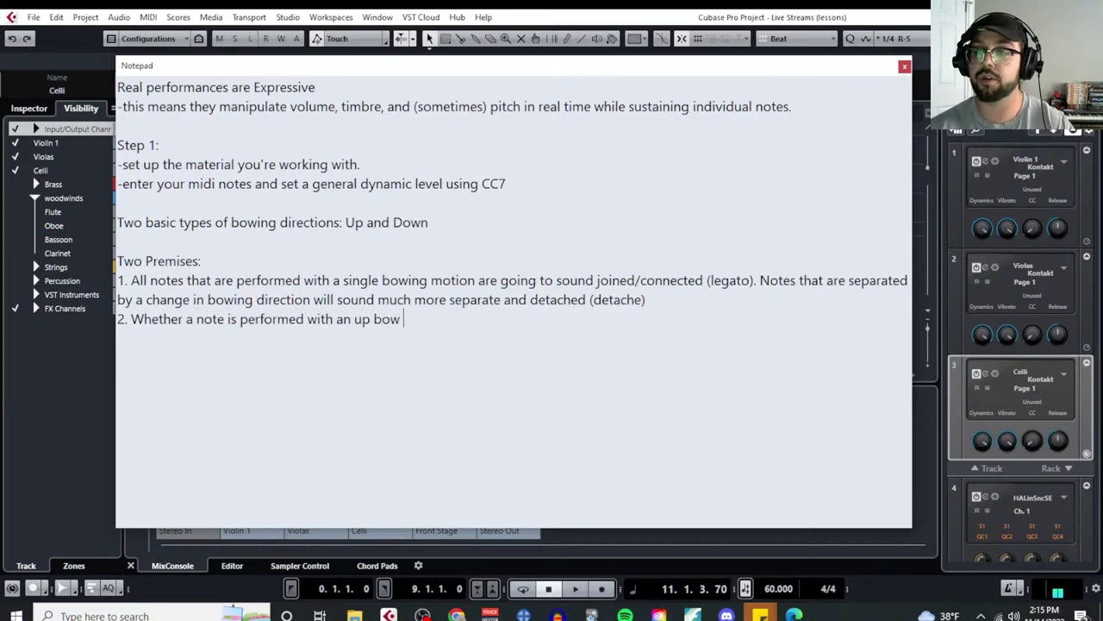
text(or "down" bow w)
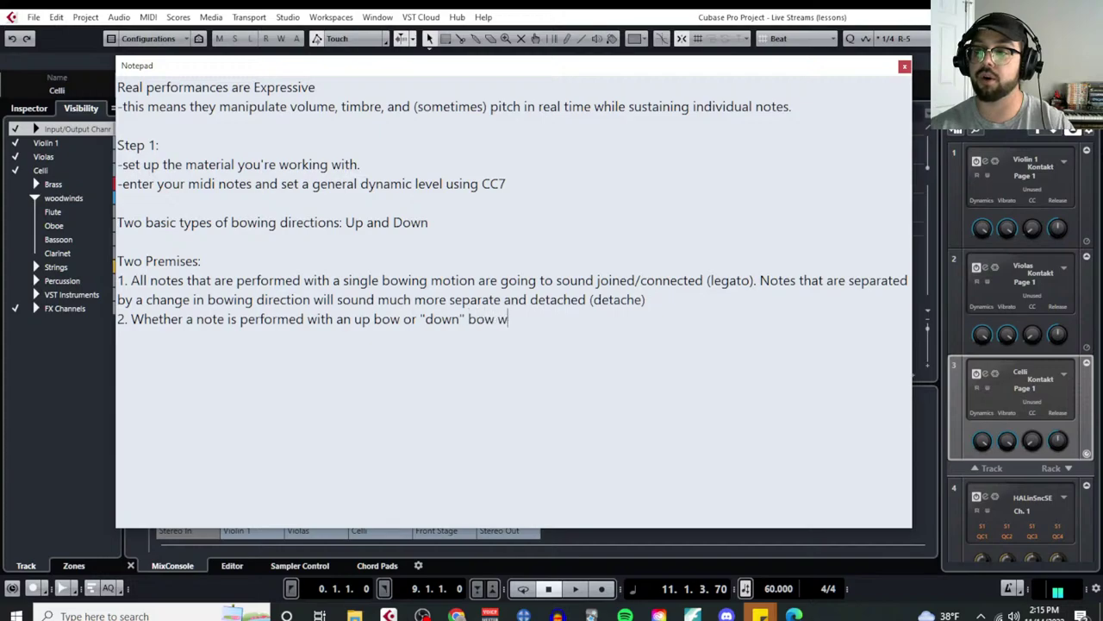
Step: Complete premise 2 with "will have a significant impact on the type of sound produced."
text(ill have a significant impact ont eh)
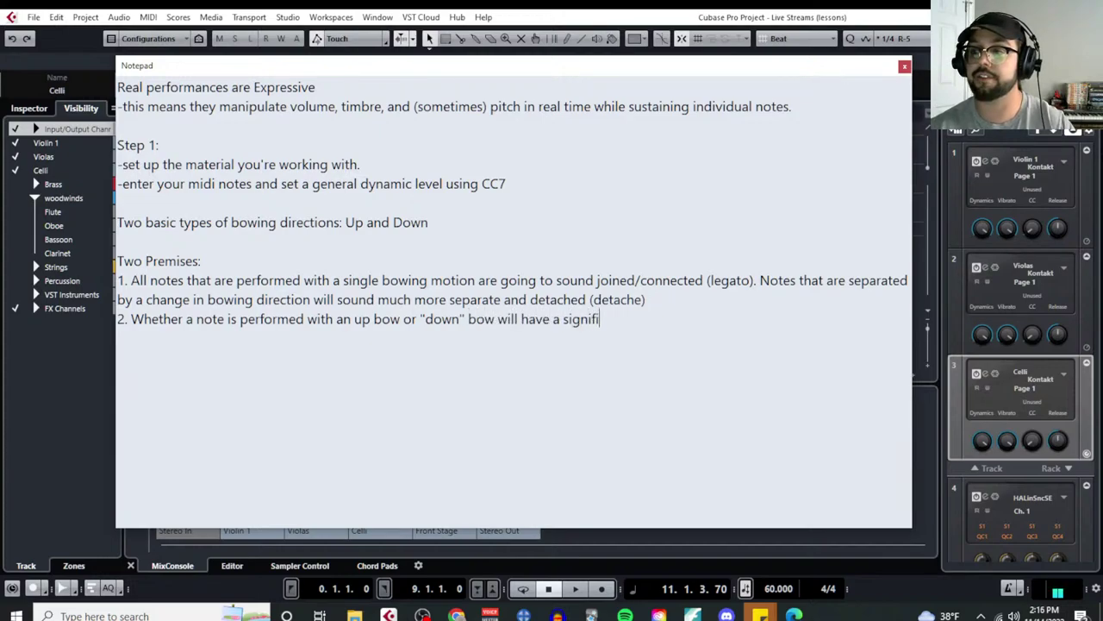
key(BackSpace)
key(BackSpace)
key(BackSpace)
key(BackSpace)
key(BackSpace)
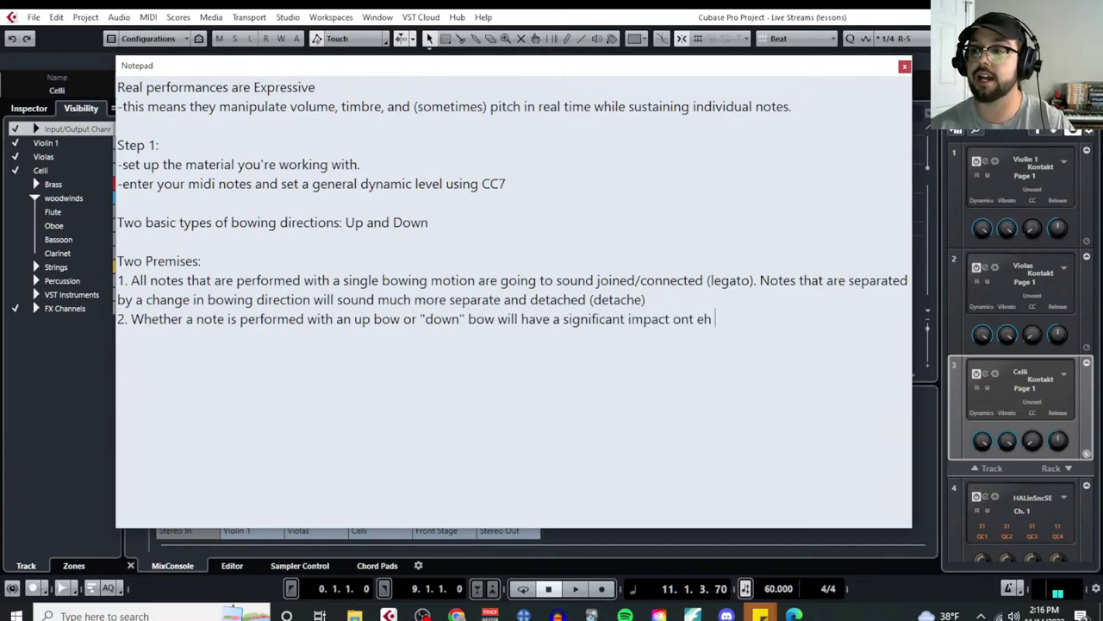
text(the type of sound pro)
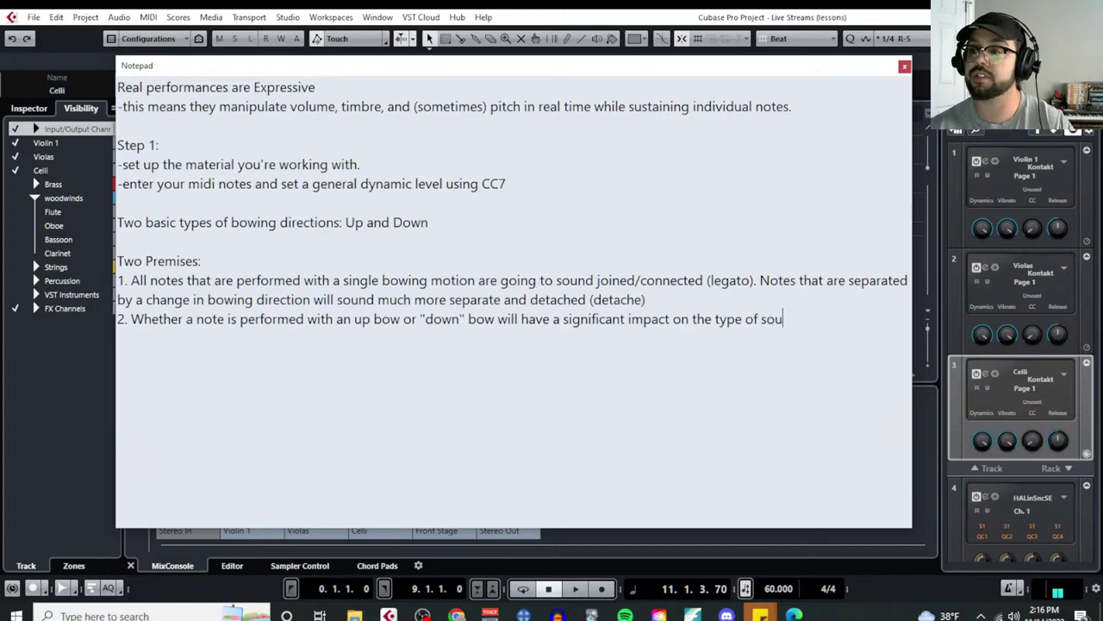
key(BackSpace)
key(BackSpace)
key(BackSpace)
text(produced.)
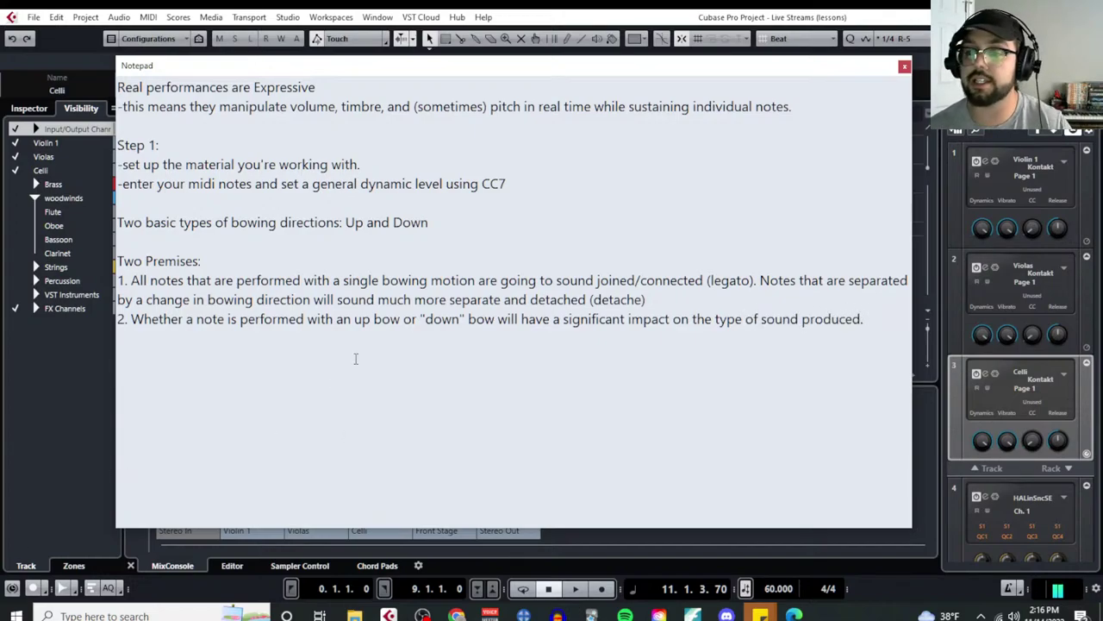
Step: Put quotation marks around the word "up" in premise 2
click(362, 319)
key(Left)
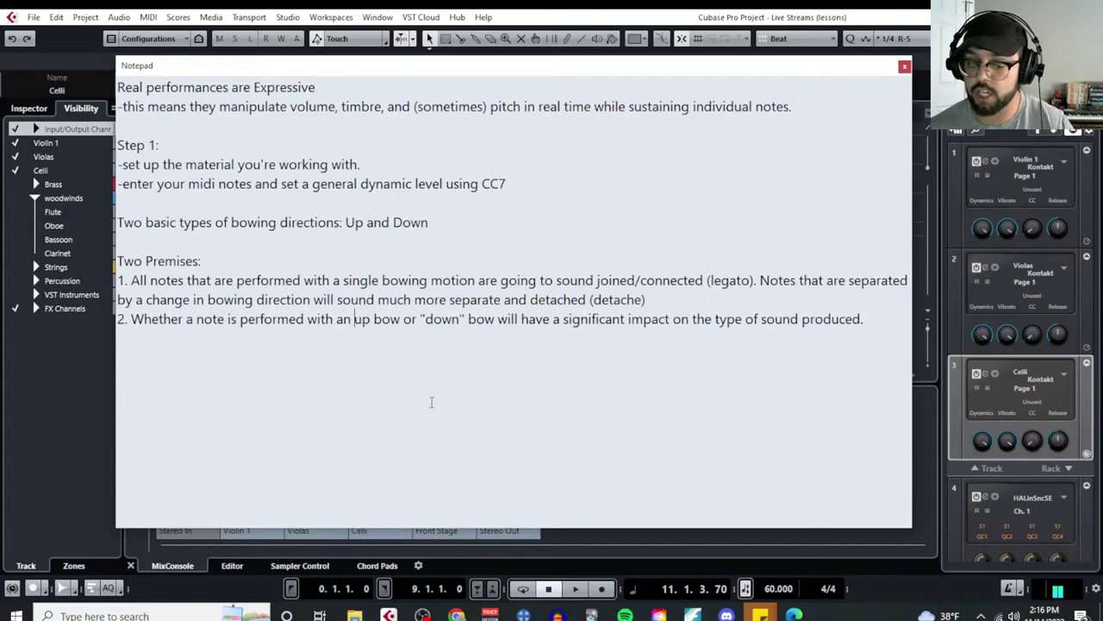
text(")
key(Right)
key(Right)
text(")
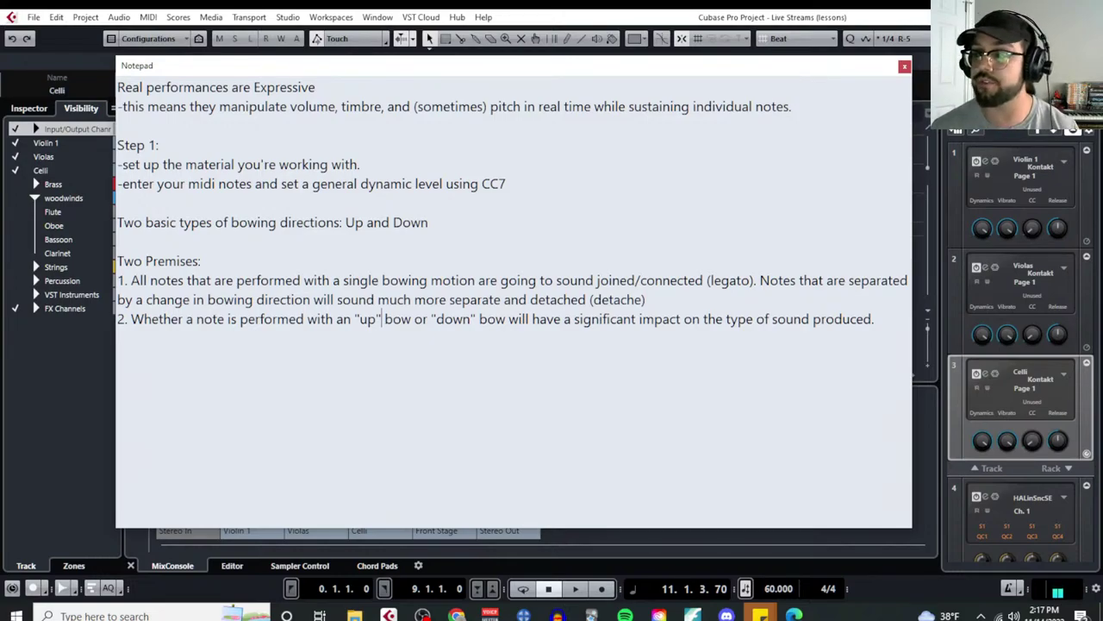
Step: After a blank line below premise 2, add "Step 2: Mimic the phrasing/bowing of your notes by linking some together, and detaching others."
click(892, 324)
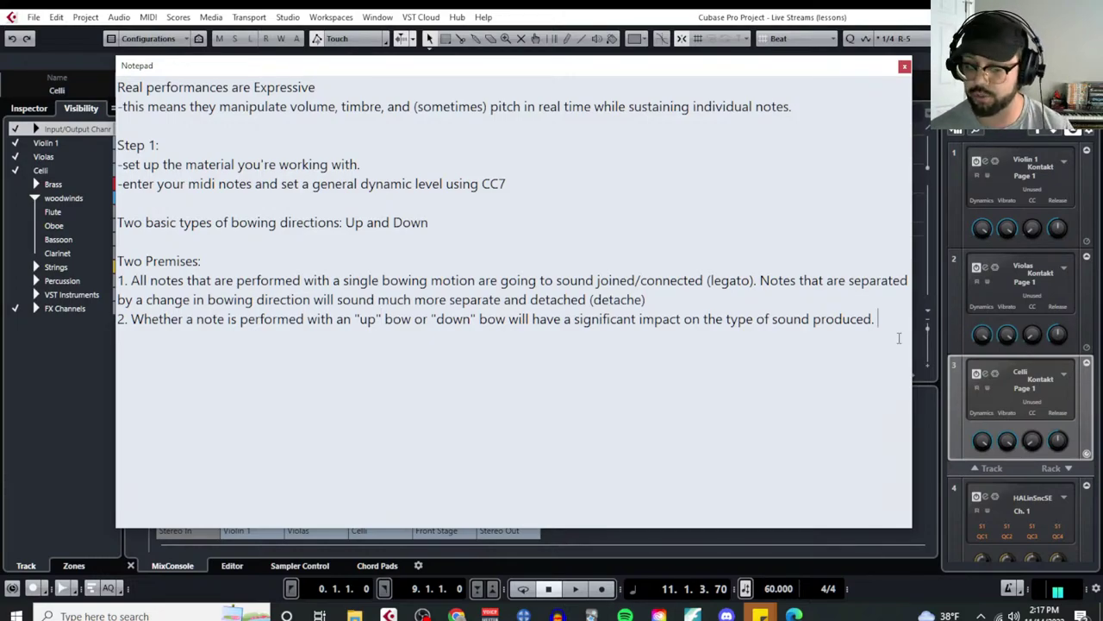
key(Return)
key(Return)
text(Step 2)
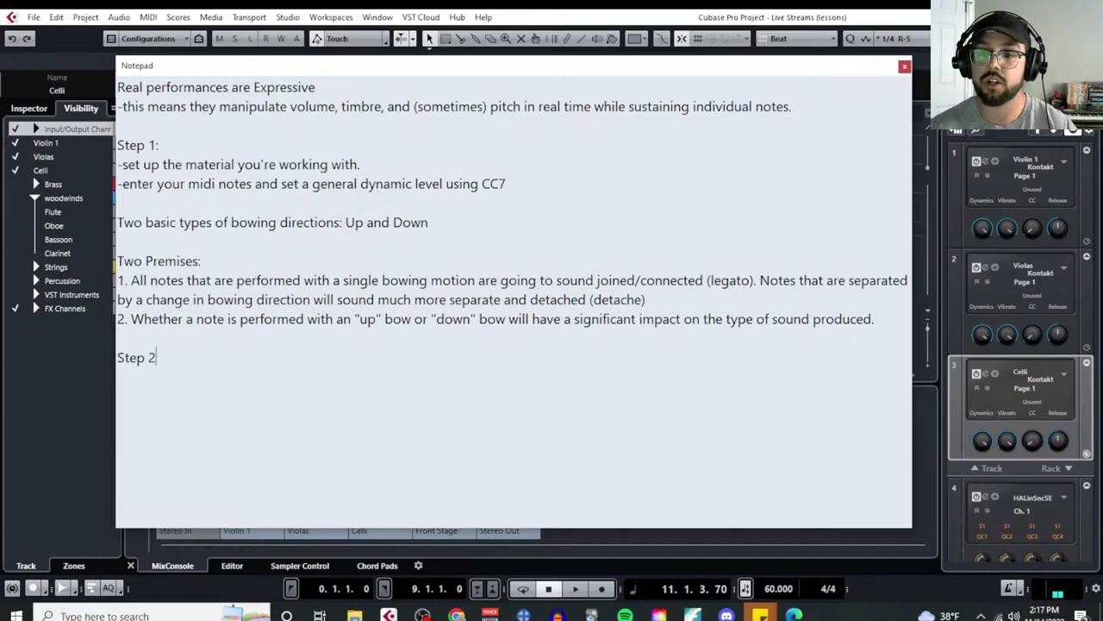
text(:)
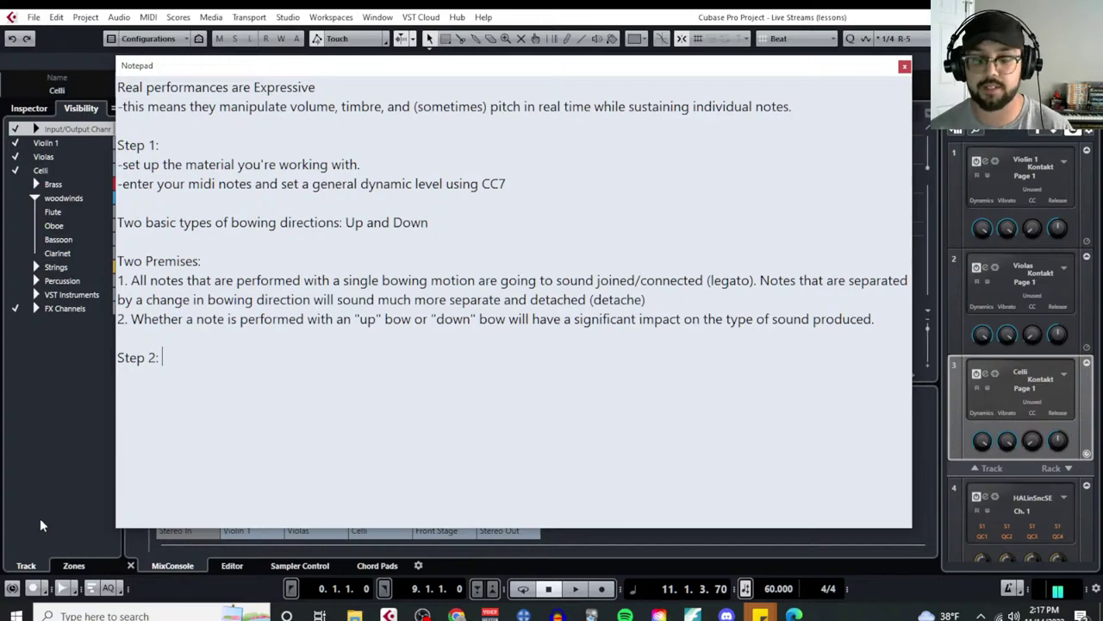
text(Mimic the phras)
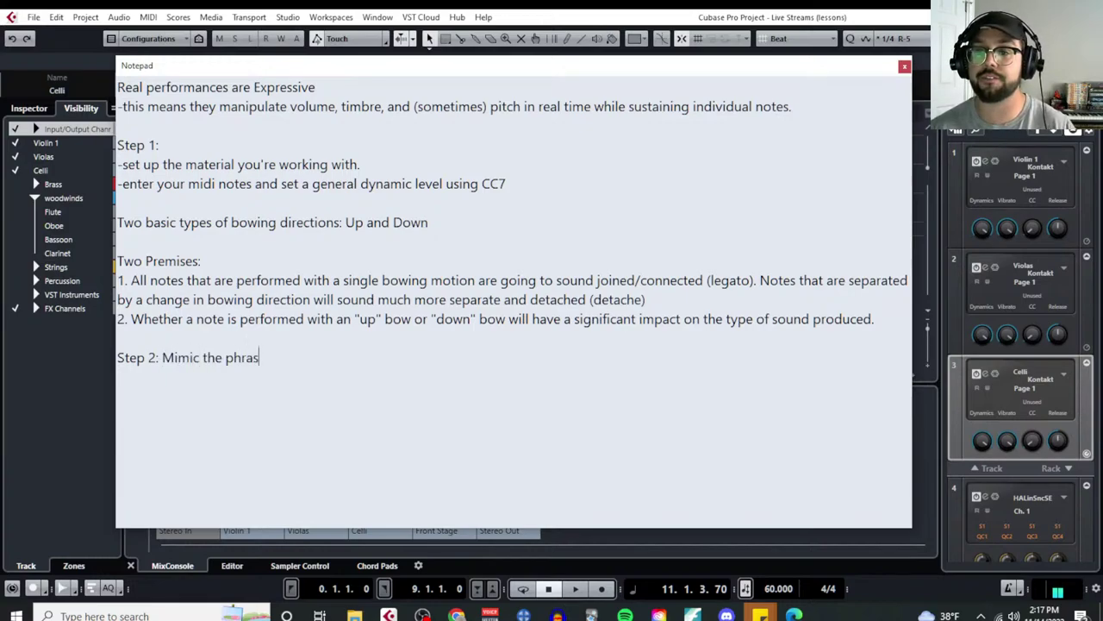
text(ing/bowing of your)
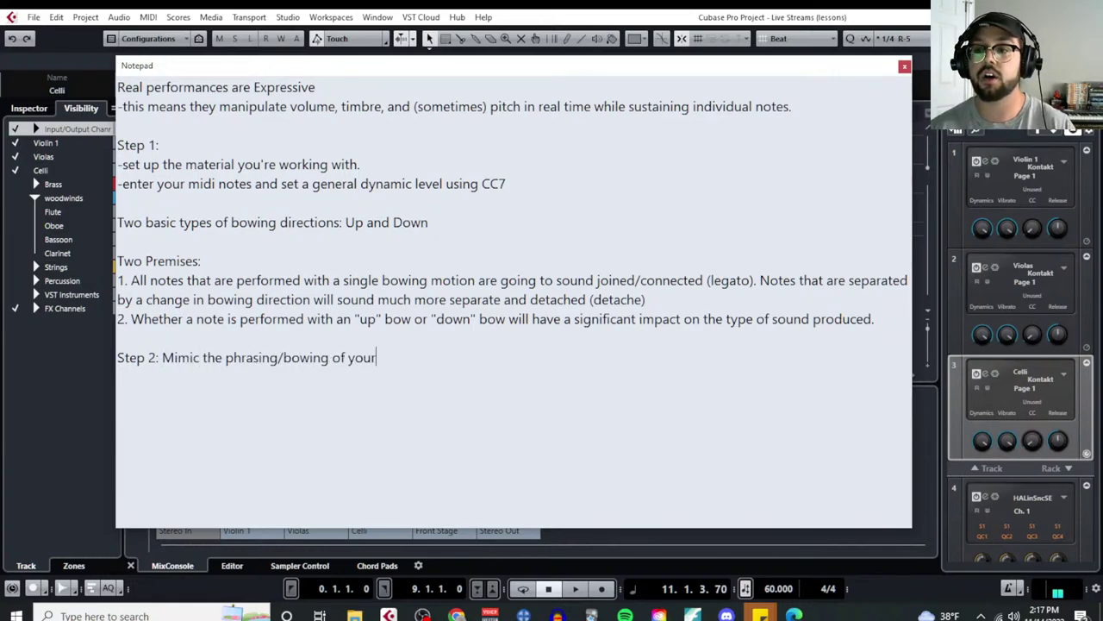
text( notes by )
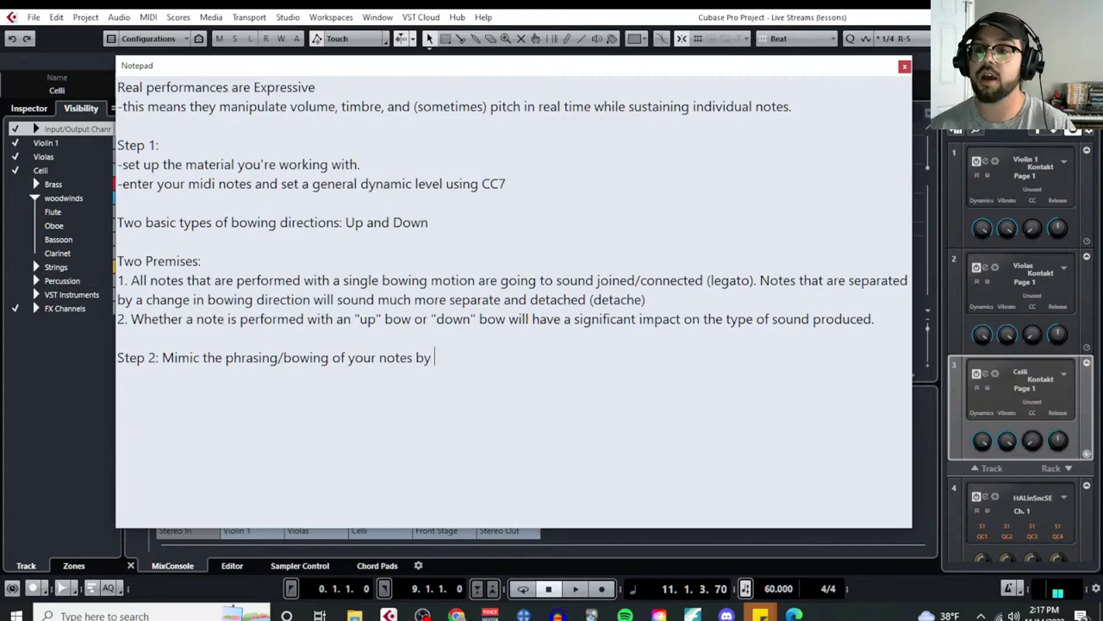
text(linking some toge)
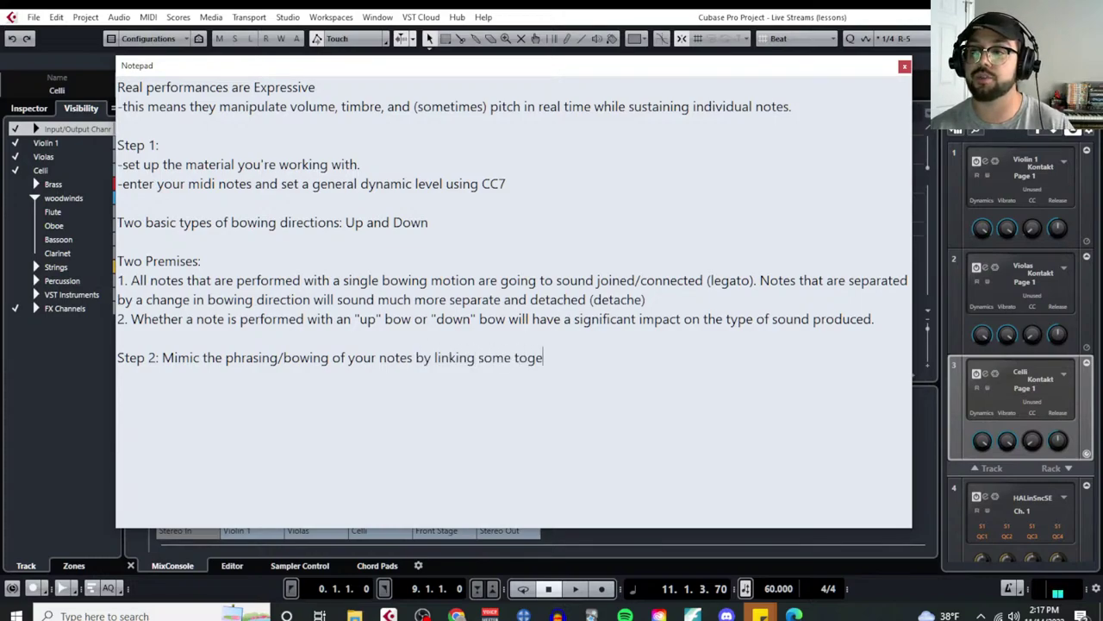
text(ther, and detaching others.)
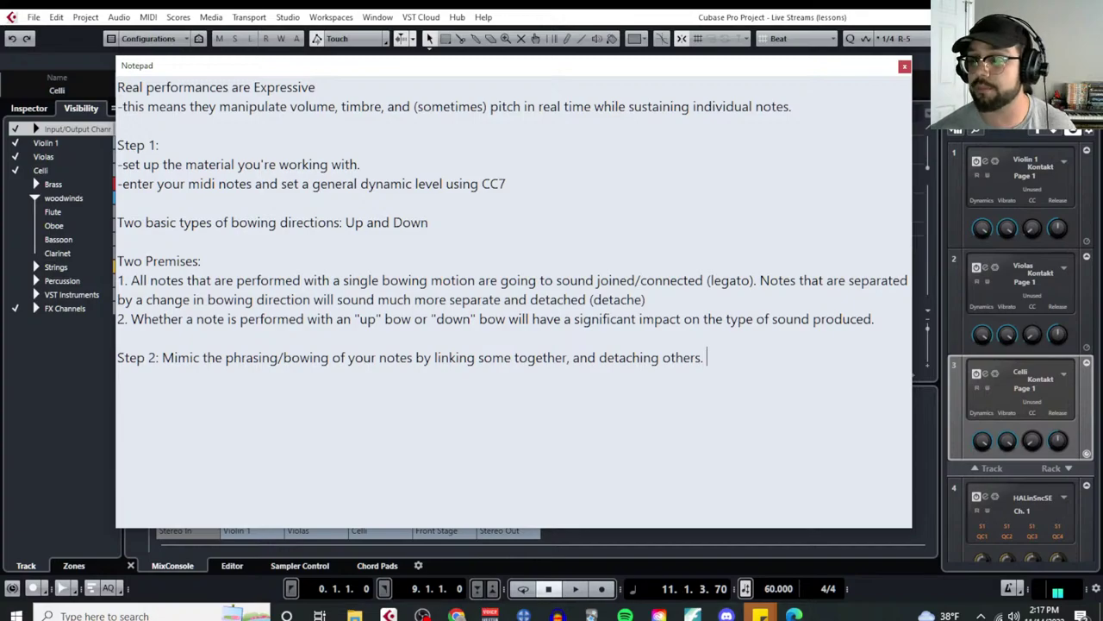
Step: Switch to the DnD_Sad Theme.pdf score in Edge, examine the slurs and bowings in the string parts, and return to the Cubase notepad
click(794, 615)
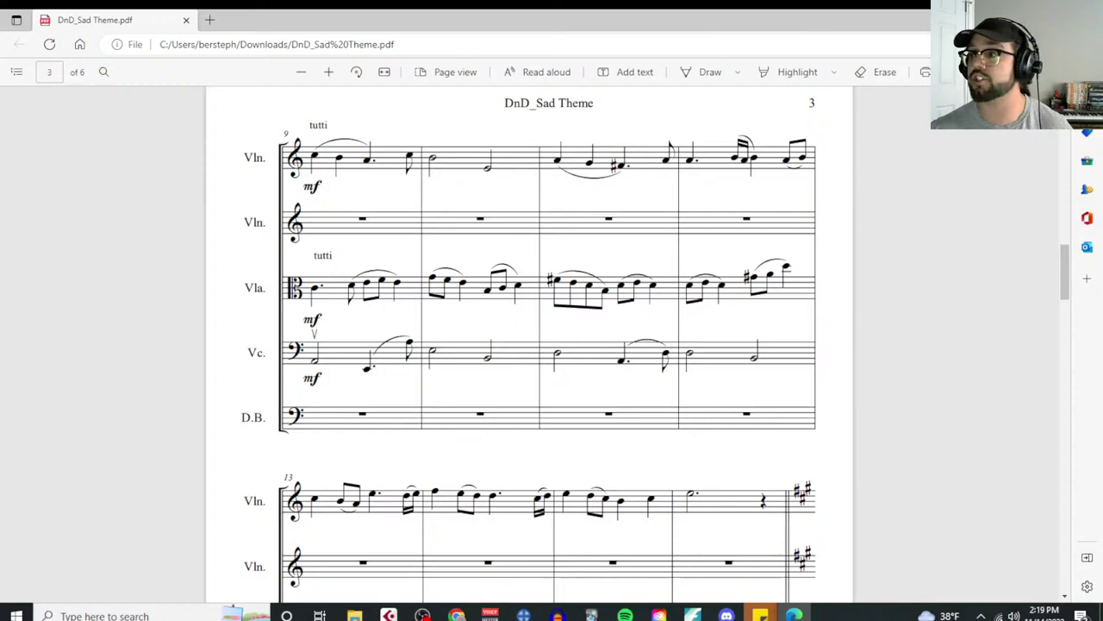
key(alt+Tab)
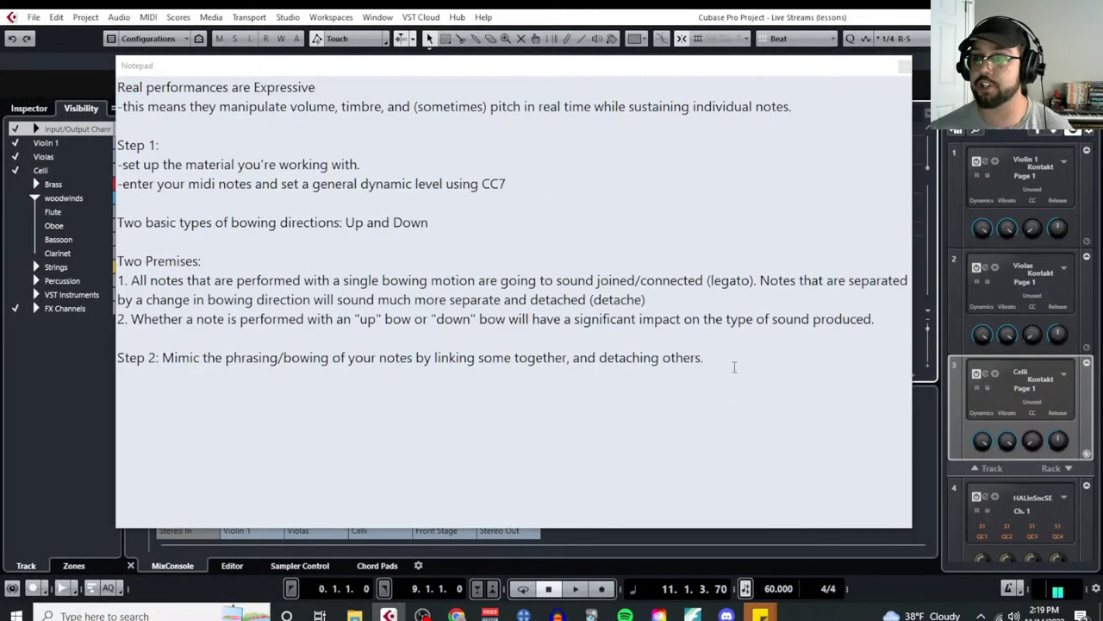
Step: Add the sub-heading "-Regarding personality:" on a new line below the Step 2 sentence
click(731, 361)
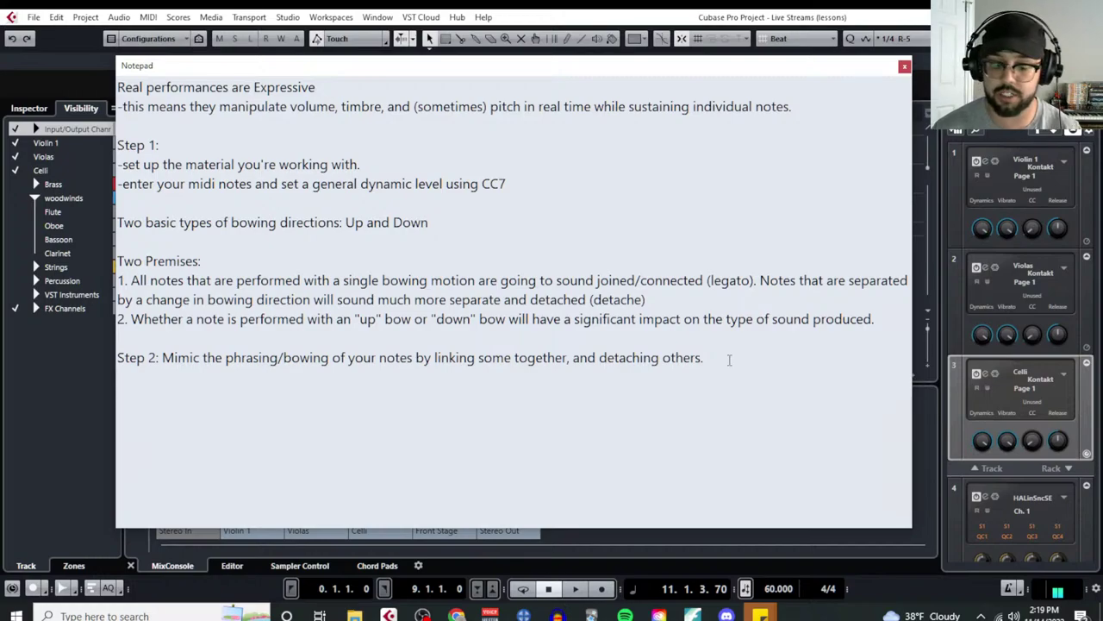
key(Return)
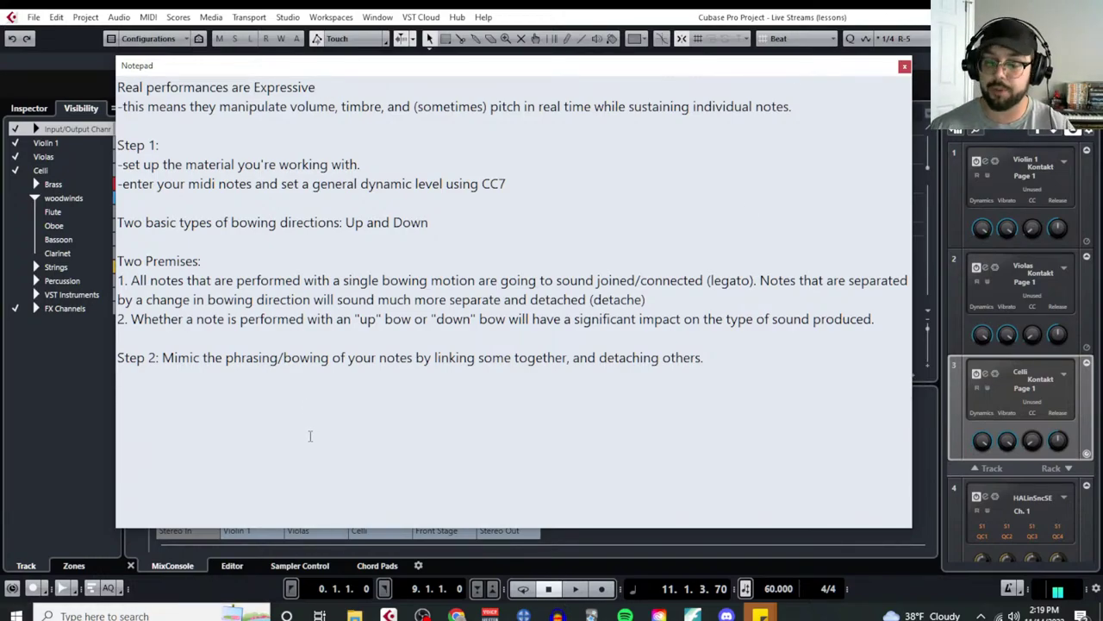
text(-REgard)
key(BackSpace)
key(BackSpace)
key(BackSpace)
key(BackSpace)
key(BackSpace)
key(BackSpace)
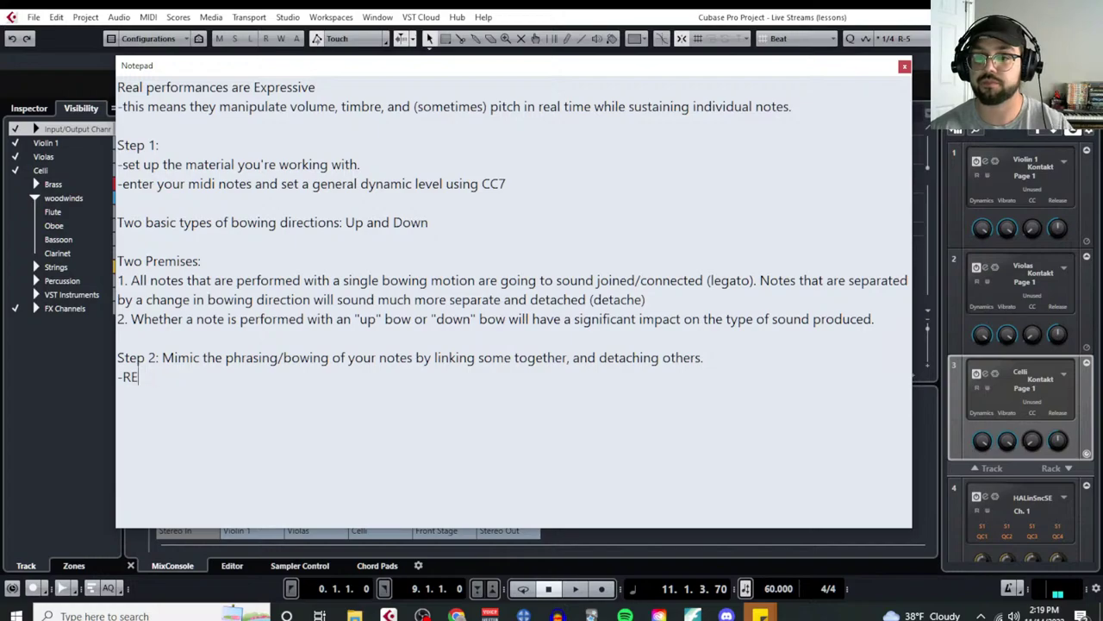
text(egarding personality:)
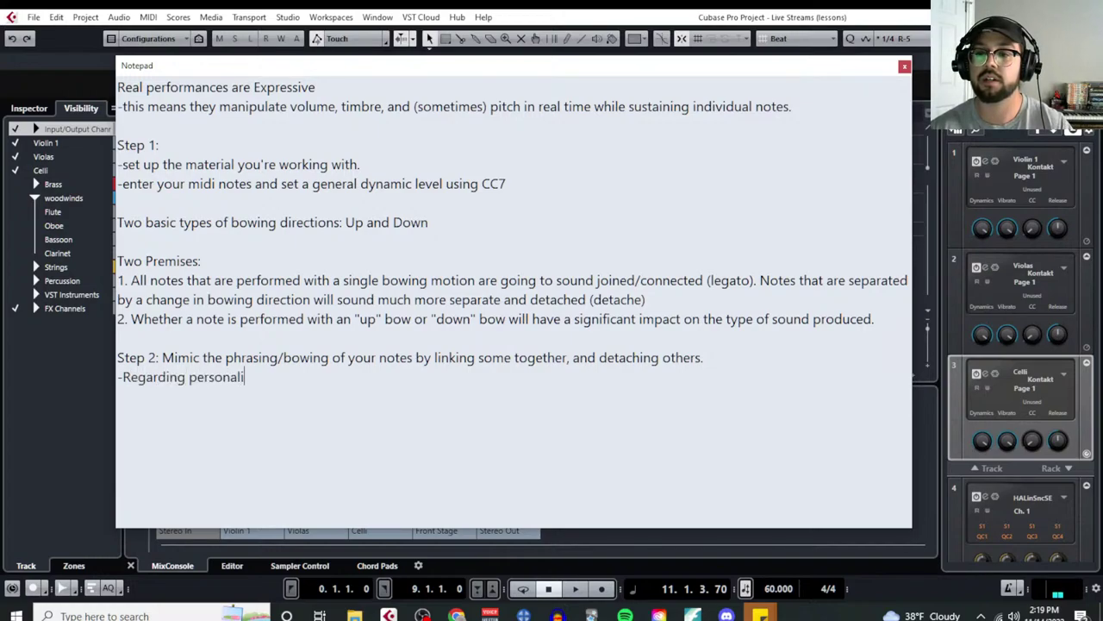
Step: Start an indented bullet under the personality line reading "-more forceful and powerful pieces can"
key(Return)
text(-)
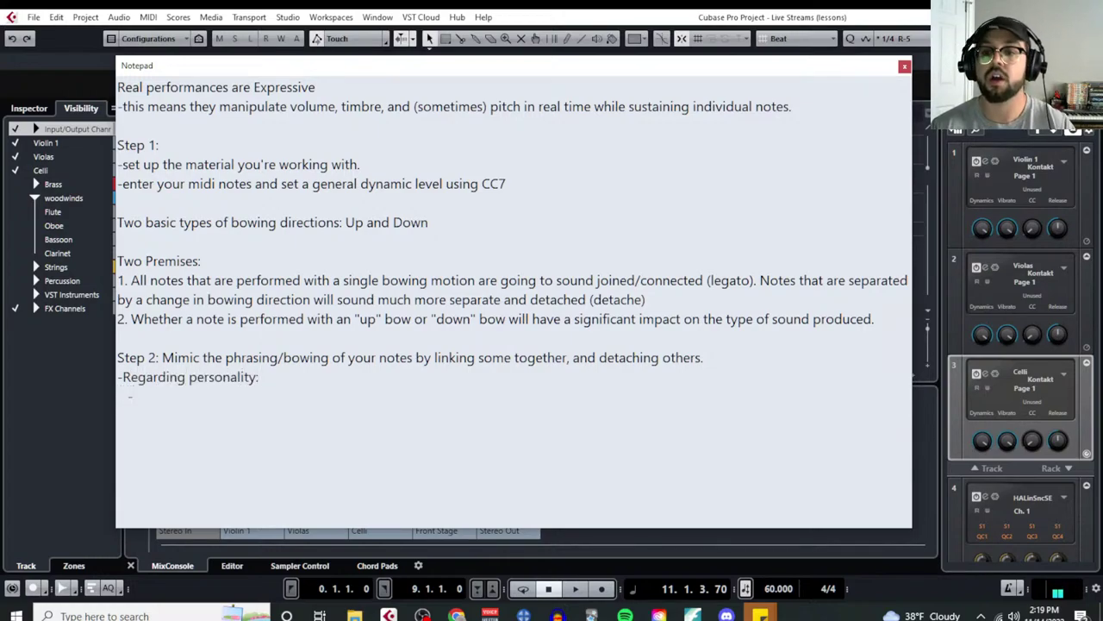
text(wh)
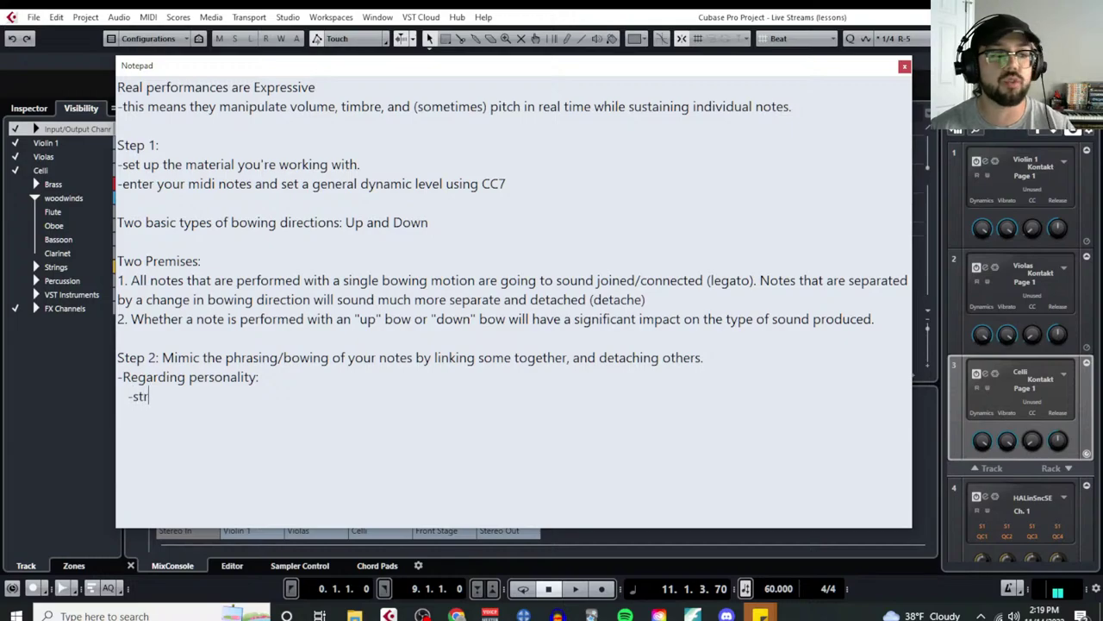
key(BackSpace)
key(BackSpace)
text(more rf)
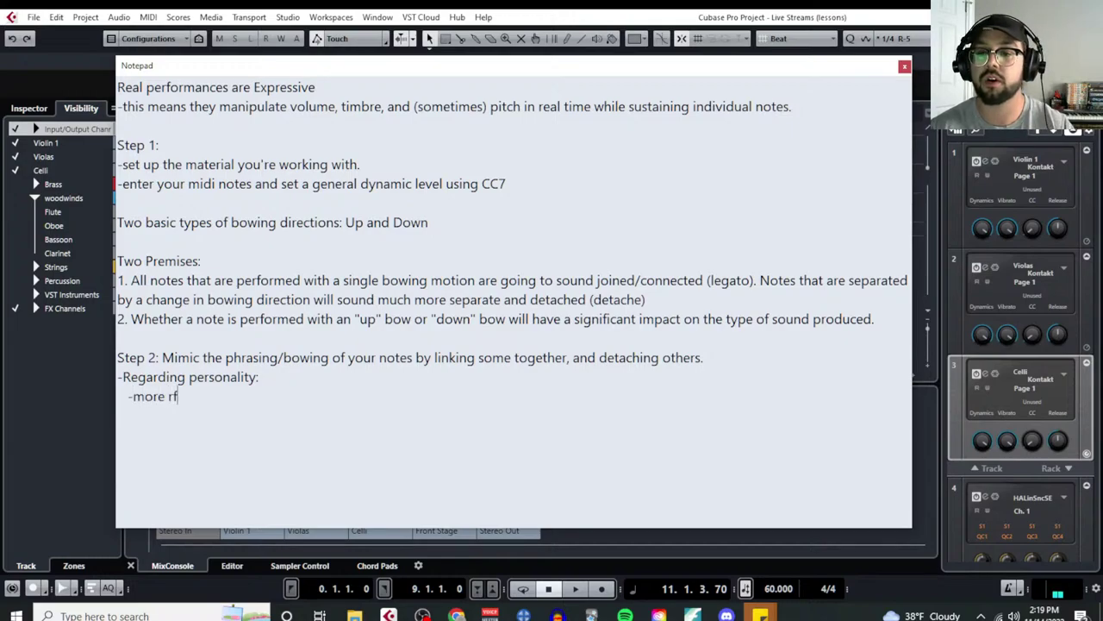
key(BackSpace)
key(BackSpace)
text(forew)
key(BackSpace)
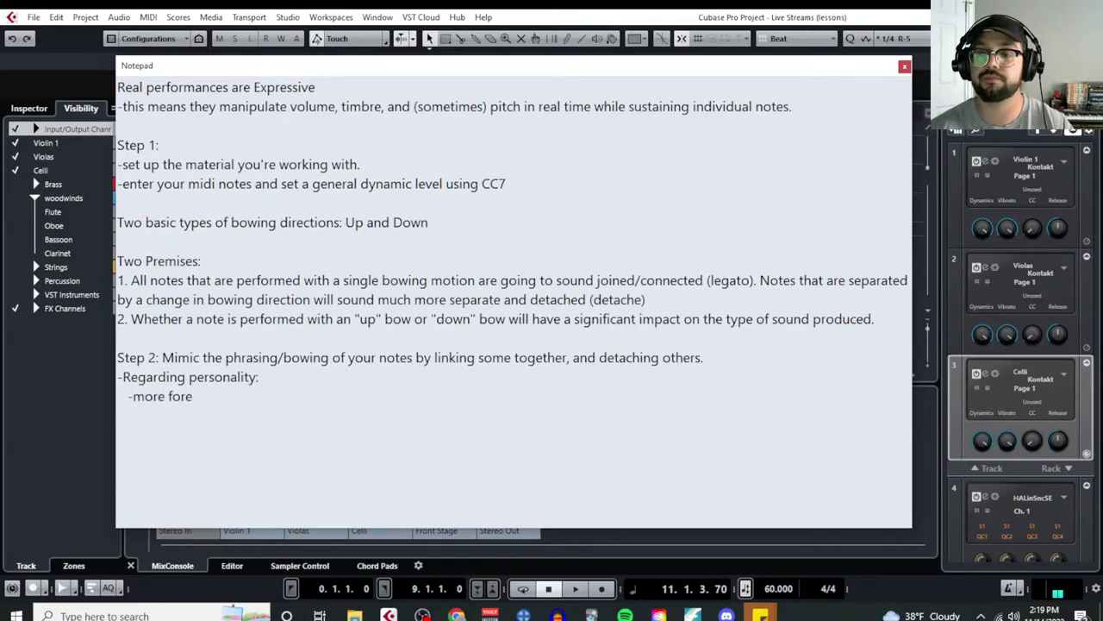
key(BackSpace)
text(ceful and powerf)
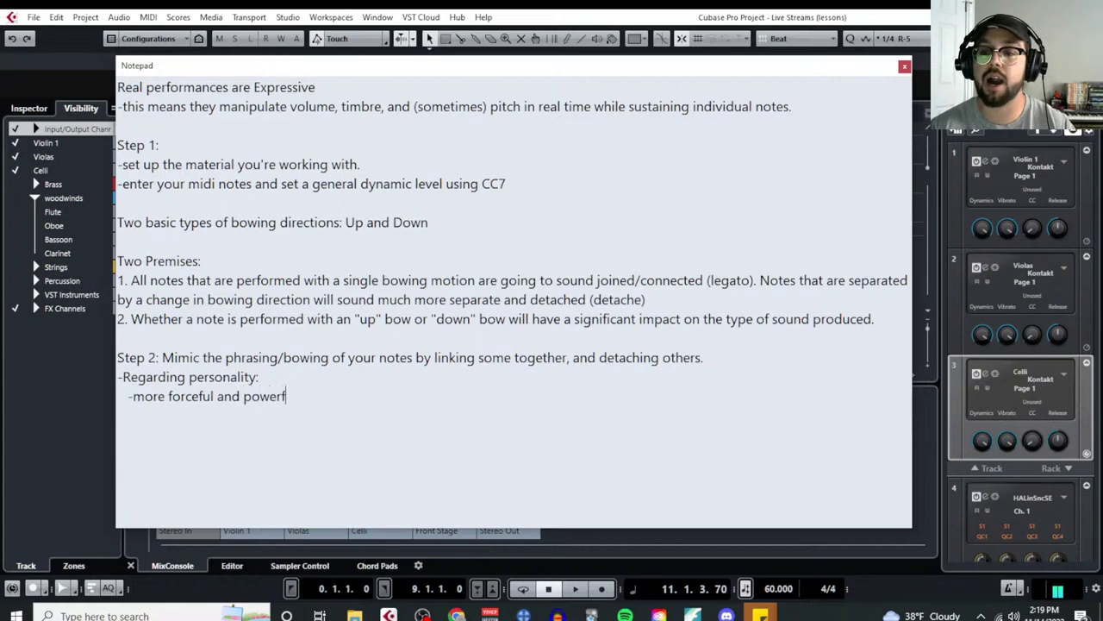
text(ul pice)
key(BackSpace)
key(BackSpace)
text(e)
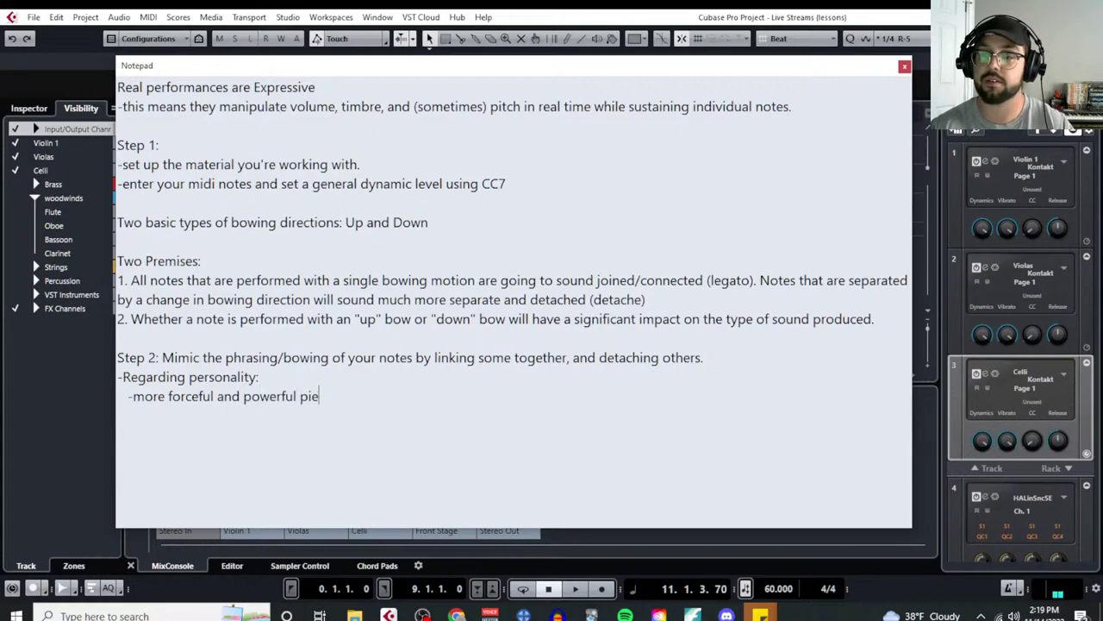
text(ces can)
key(BackSpace)
key(BackSpace)
text(can )
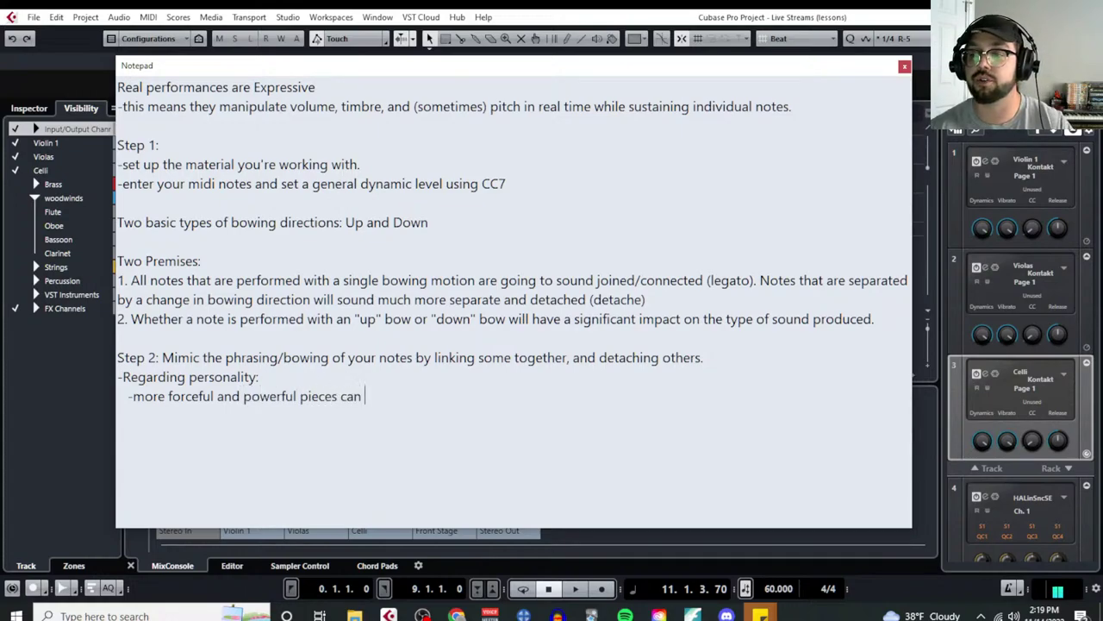
Step: Complete the forceful-pieces bullet with "use more frequent bowing direction changes."
text(use mor)
key(BackSpace)
key(BackSpace)
key(BackSpace)
text(use more)
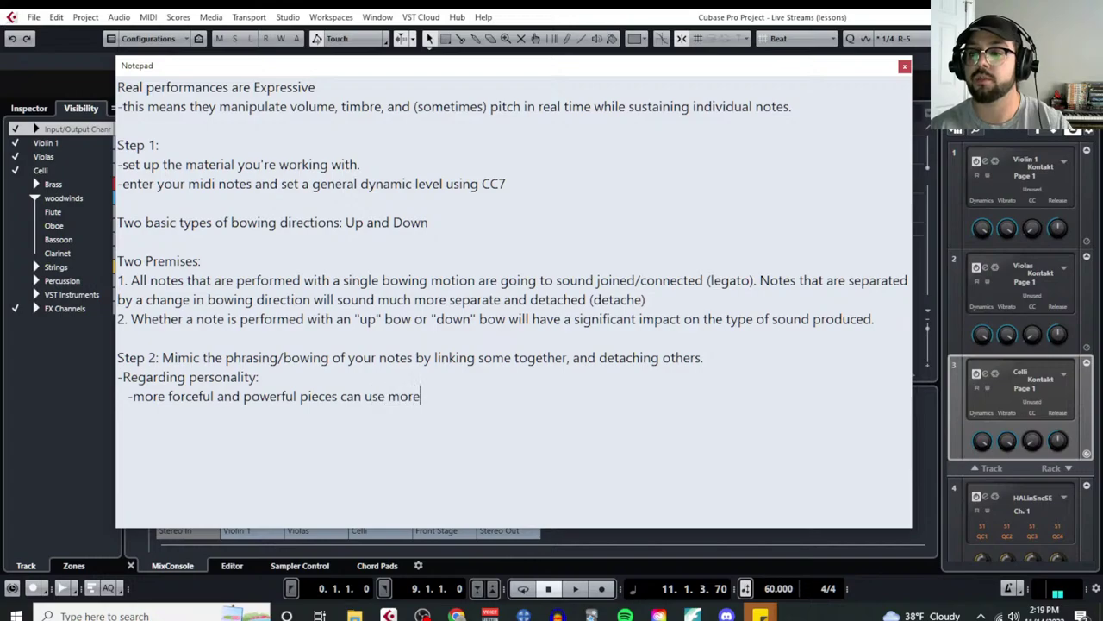
text( frequent bowing d)
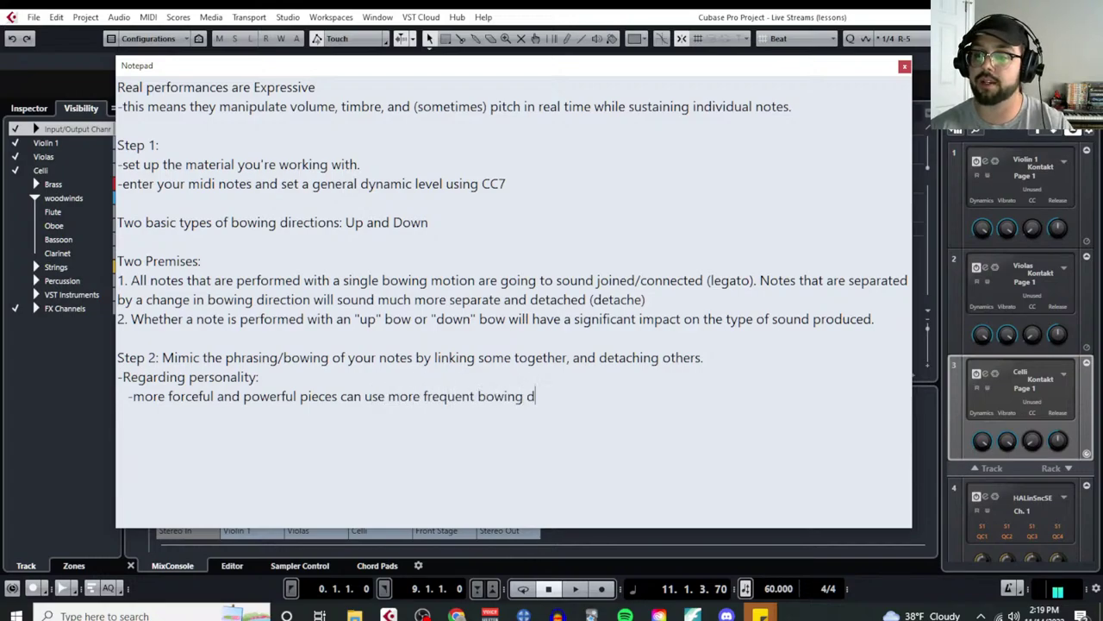
text(irection cahng)
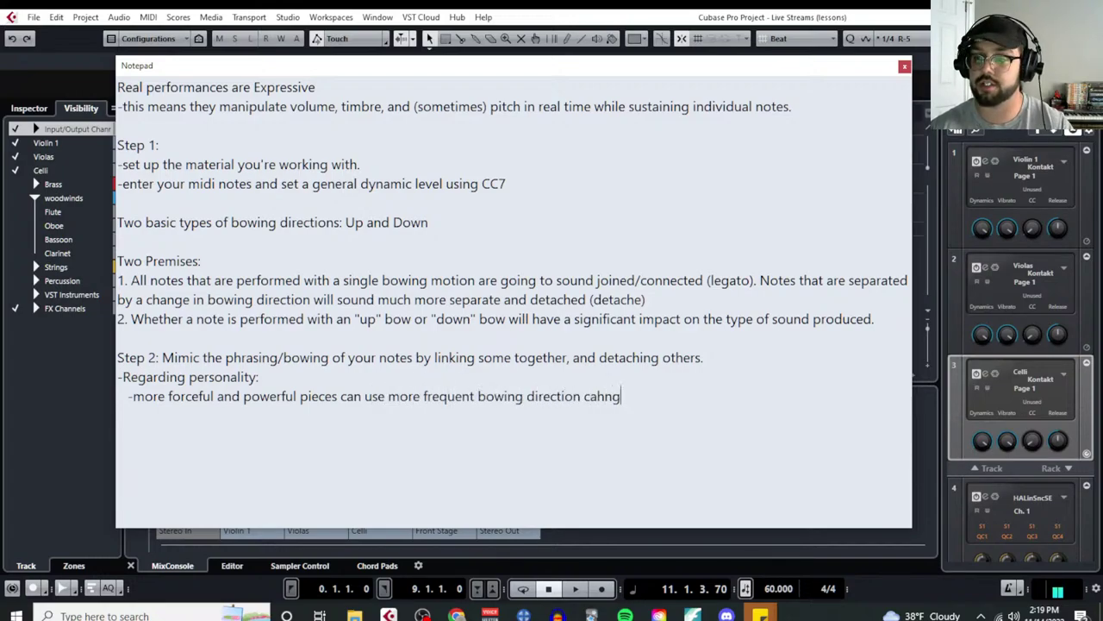
key(BackSpace)
key(BackSpace)
key(BackSpace)
key(BackSpace)
text(han)
key(BackSpace)
key(BackSpace)
key(BackSpace)
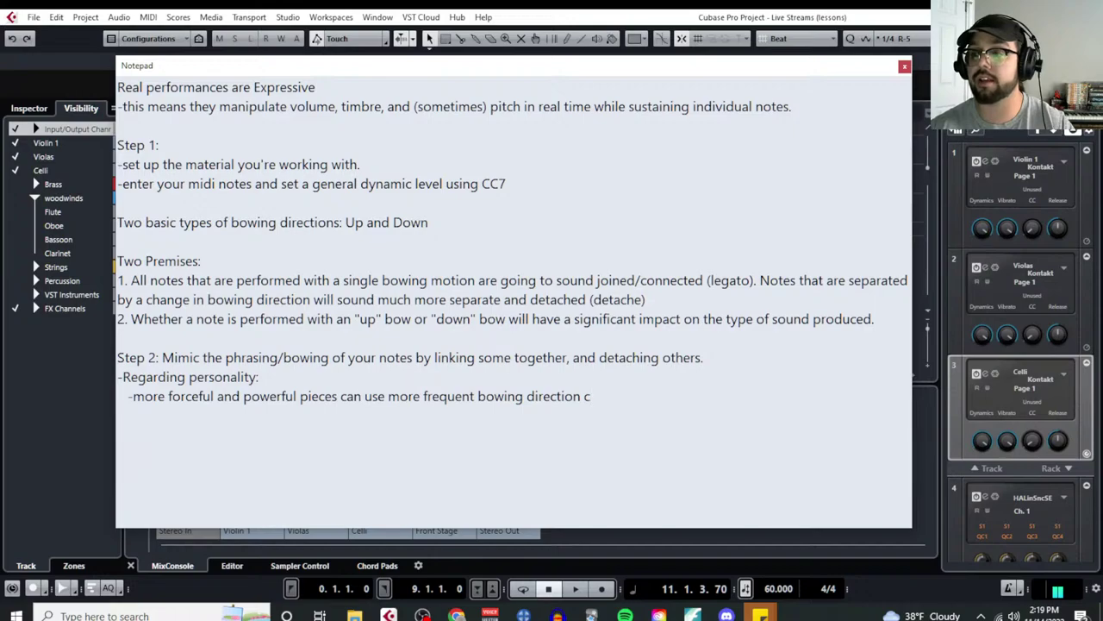
text(hanges.)
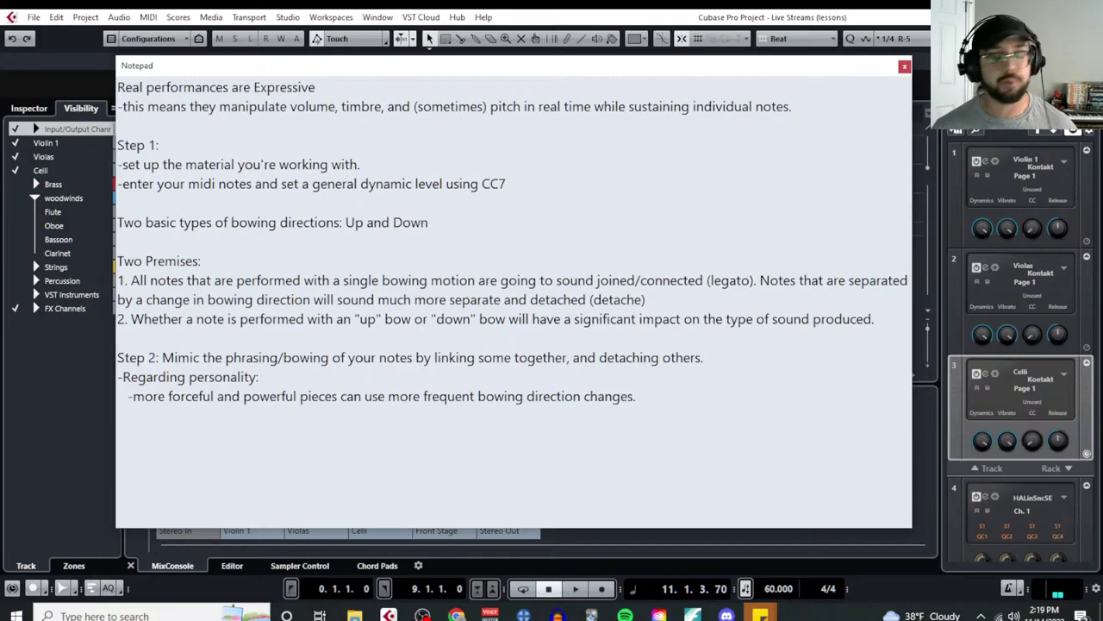
Step: Add a second indented bullet under the personality line reading "-lyrical and legato passages require more slurs"
key(Return)
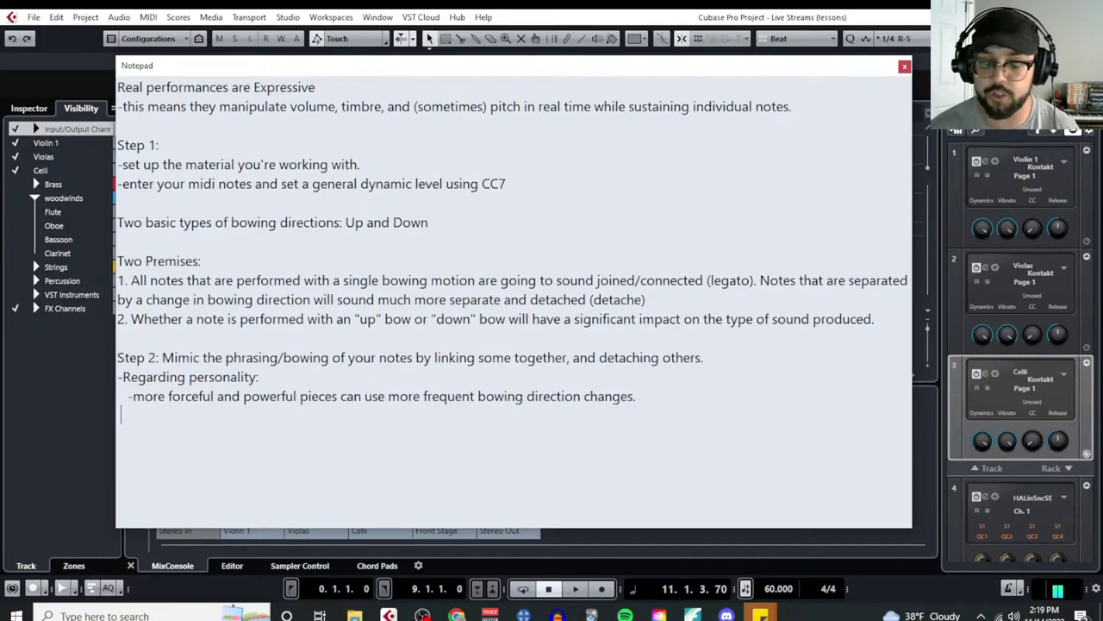
text(-)
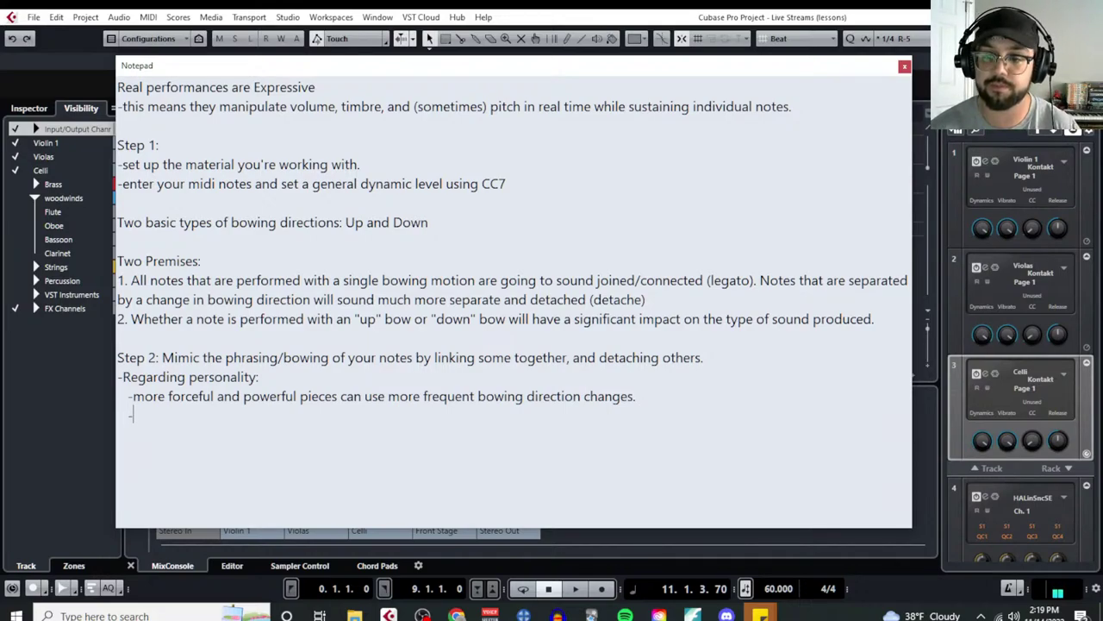
text(lyrical and l)
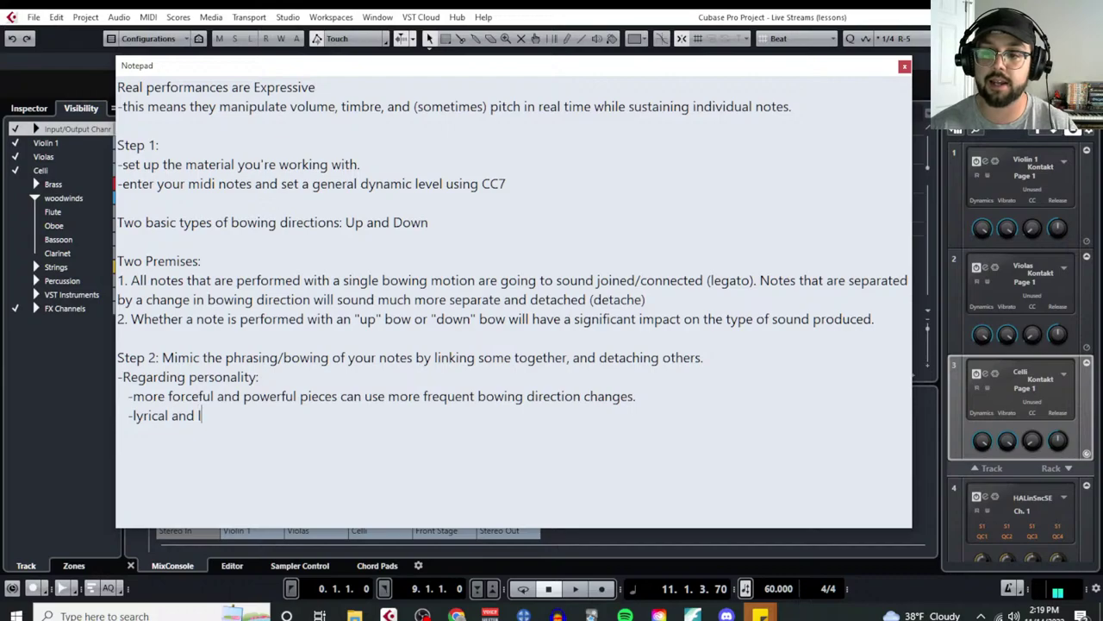
text(egato passages require more slurs)
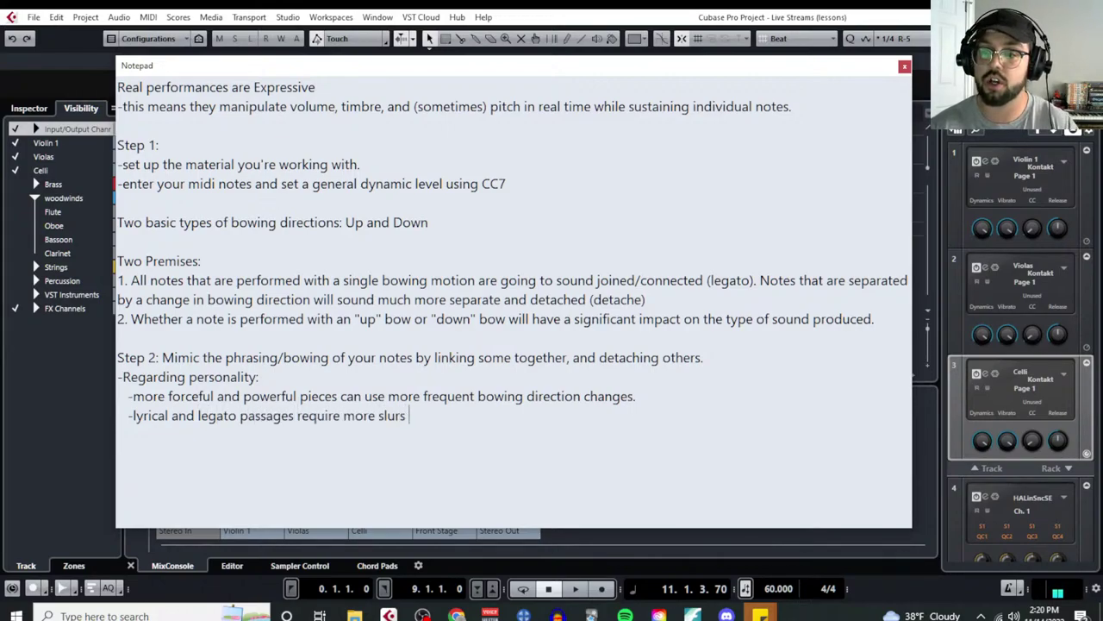
Step: Append "(i.e., fewer bowing direction changes)" to the lyrical and legato bullet
text( or fewe)
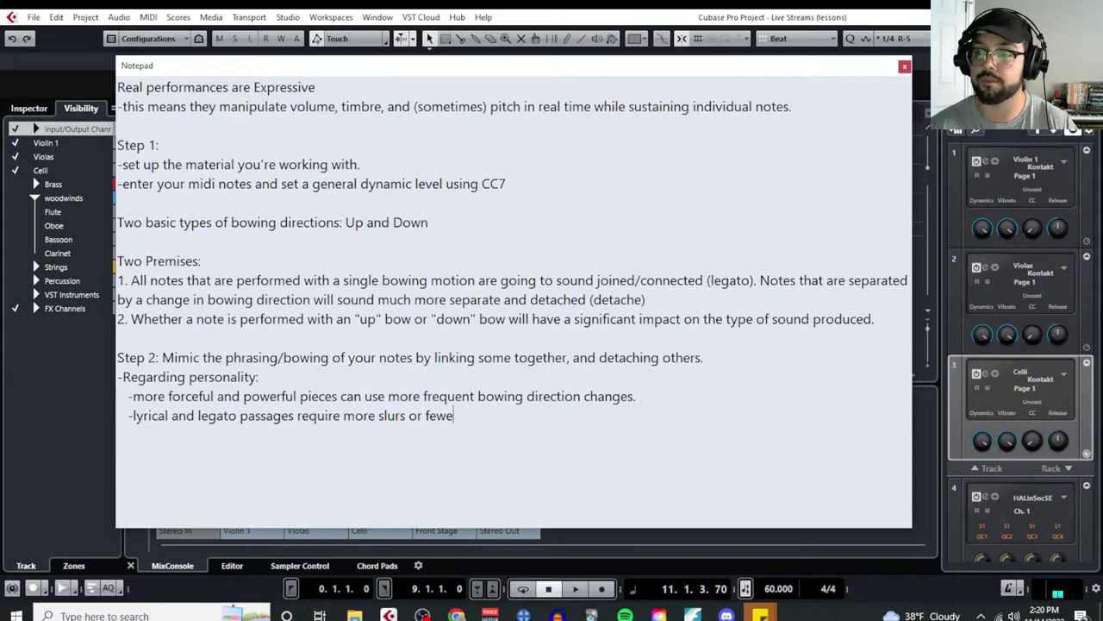
key(BackSpace)
key(BackSpace)
key(BackSpace)
key(BackSpace)
key(BackSpace)
key(BackSpace)
key(BackSpace)
text(()
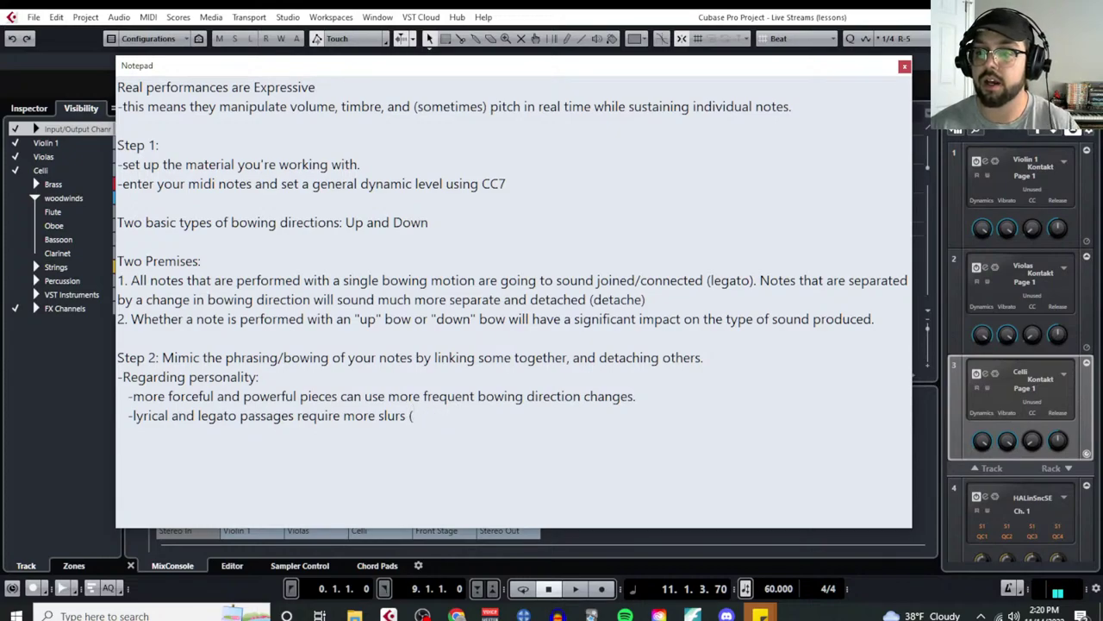
text(e.g.,)
key(BackSpace)
key(BackSpace)
key(BackSpace)
key(BackSpace)
key(BackSpace)
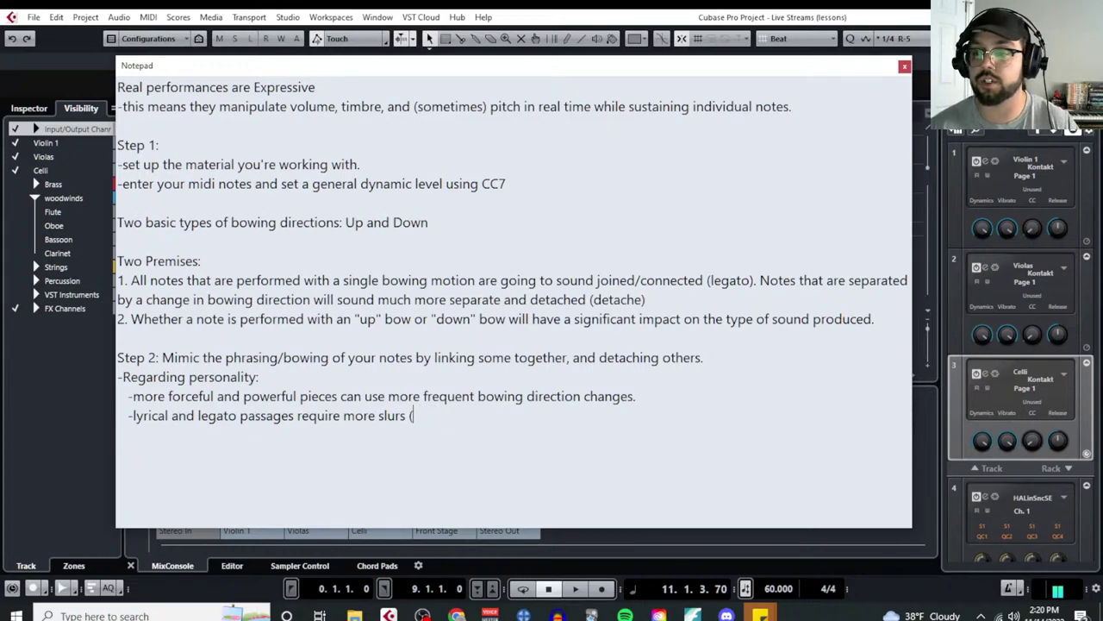
text(i.e)
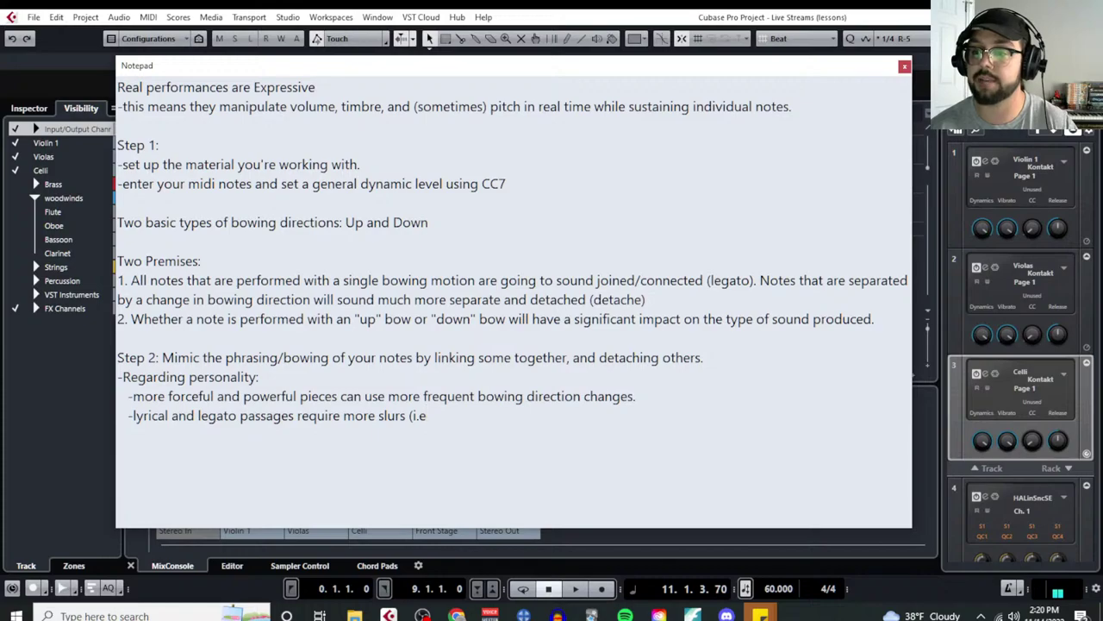
text(., fewer)
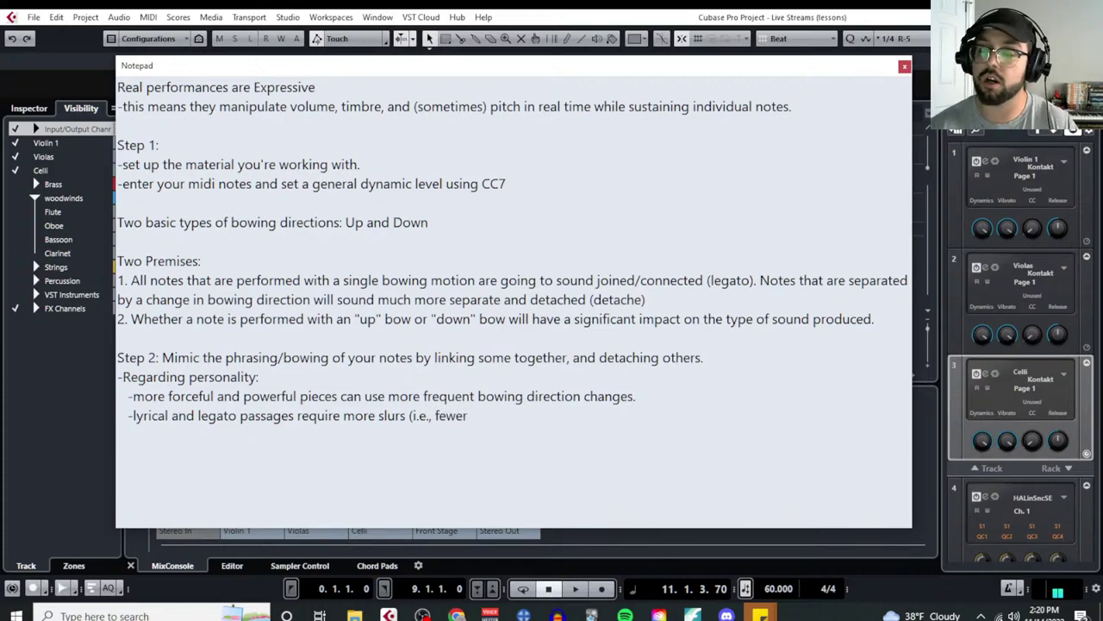
text( bowing direction c)
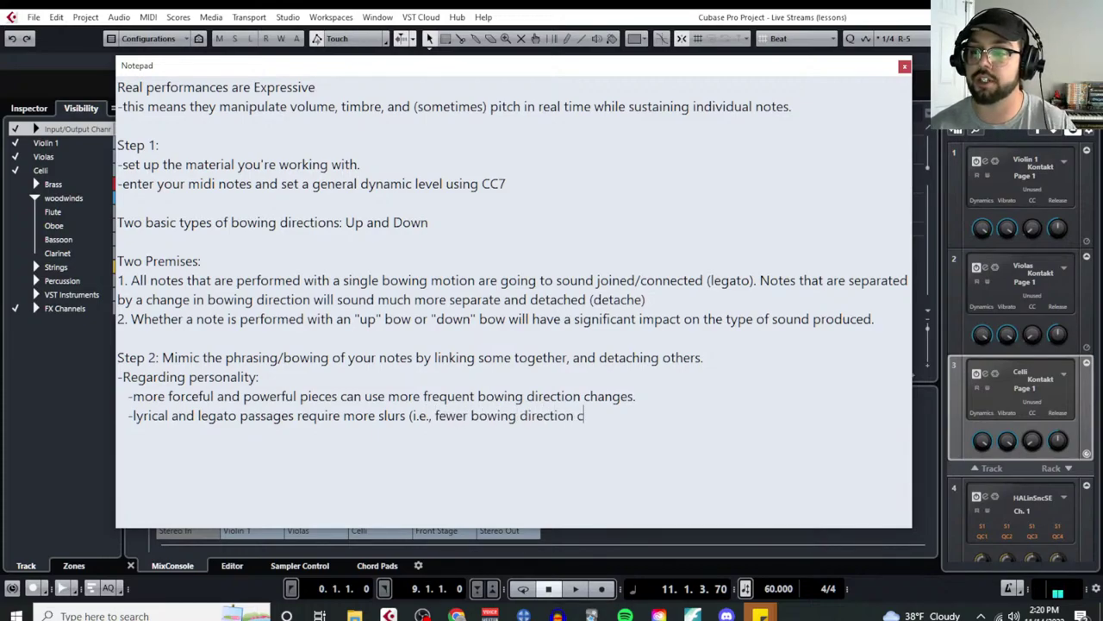
text(hanges))
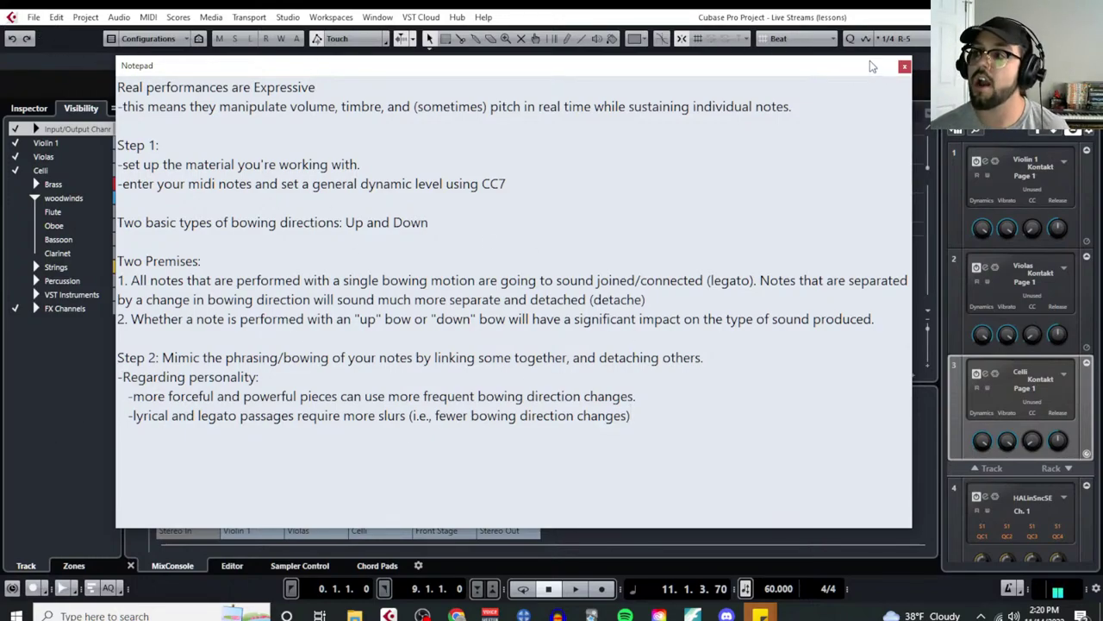
Step: Close the notepad and open the second Violin 1 part, starting in bar 9, in the Key Editor
click(903, 67)
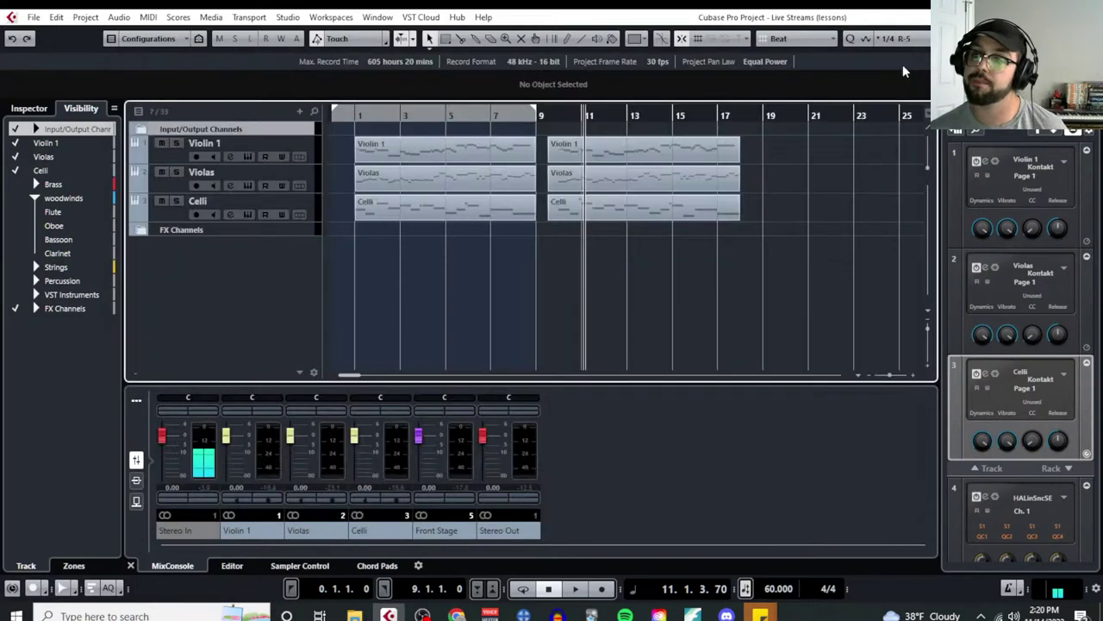
click(591, 159)
key(l)
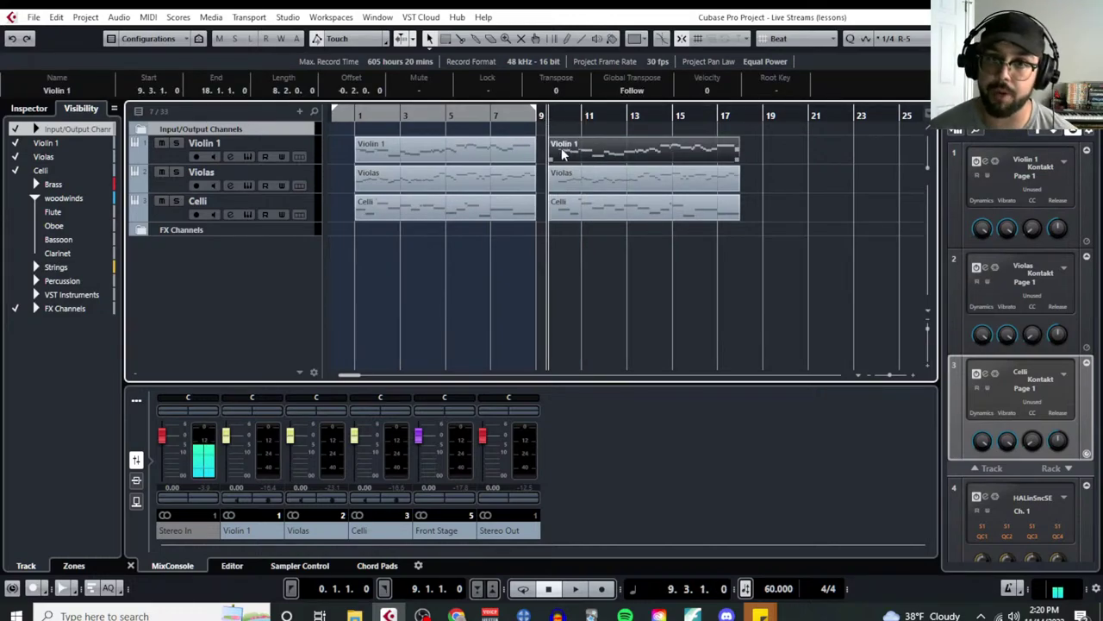
click(152, 18)
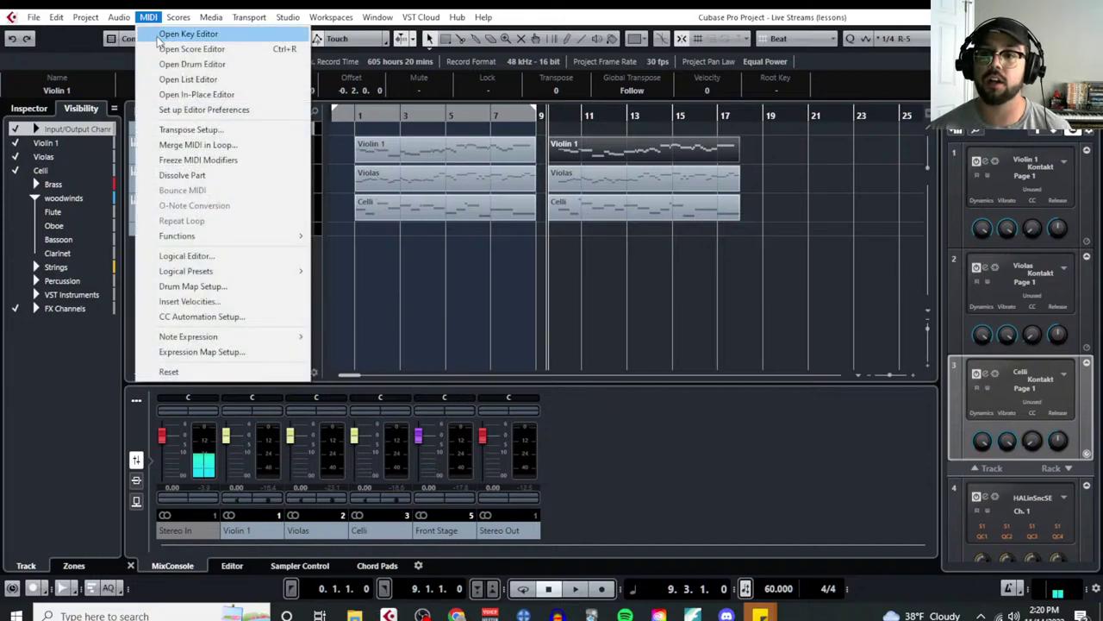
click(183, 34)
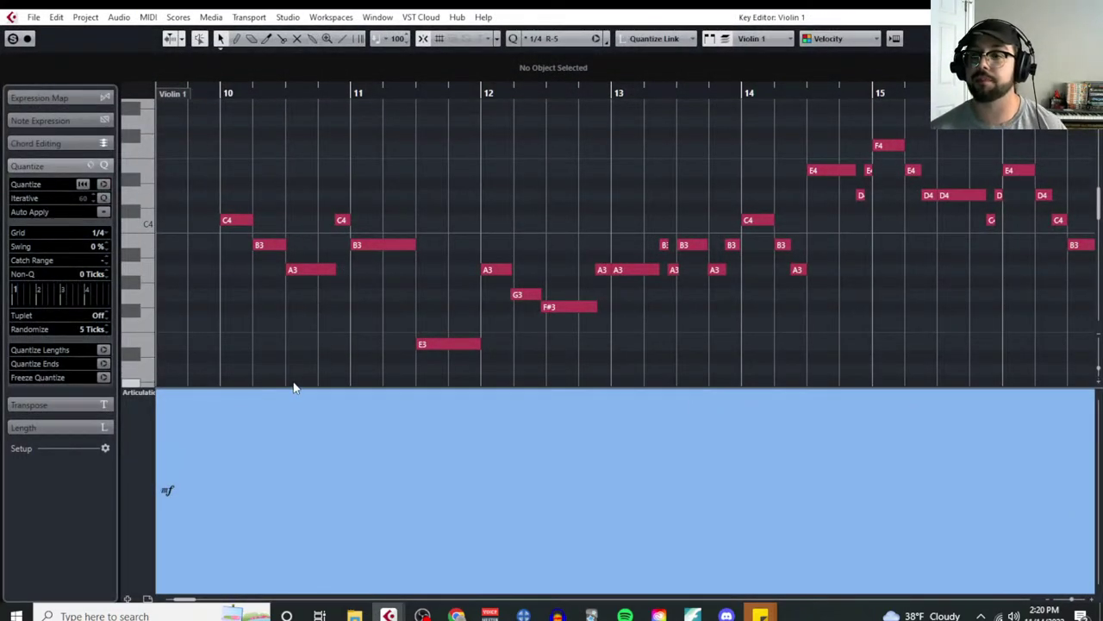
Step: Shrink the articulations lane to enlarge the note area, and select the C4 and B3 notes at the start of bar 10
drag(298, 389, 326, 515)
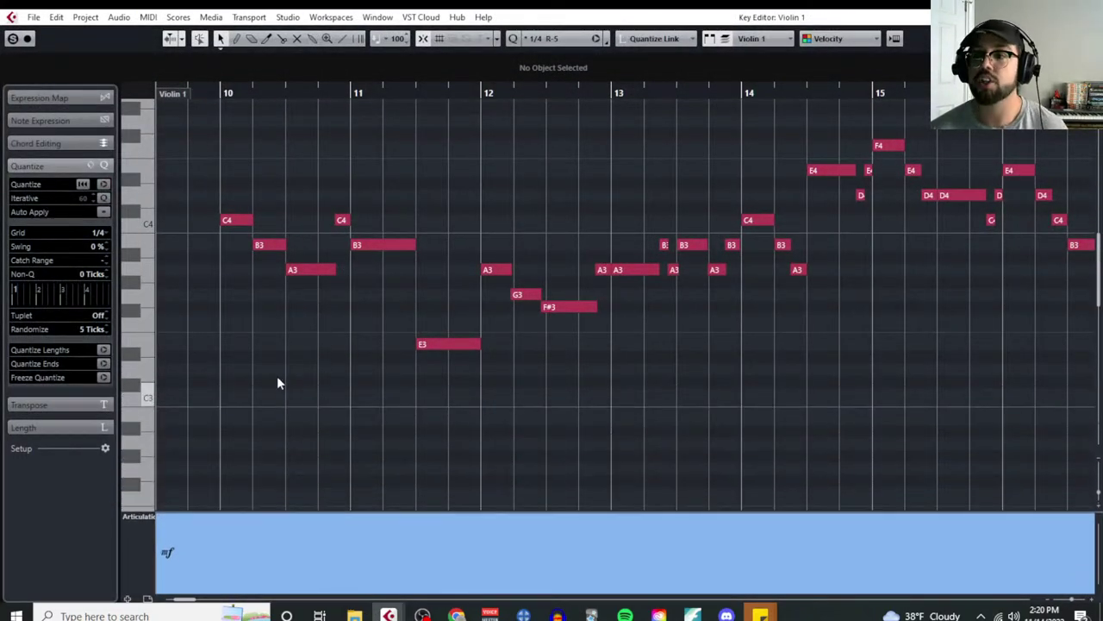
drag(237, 195, 277, 267)
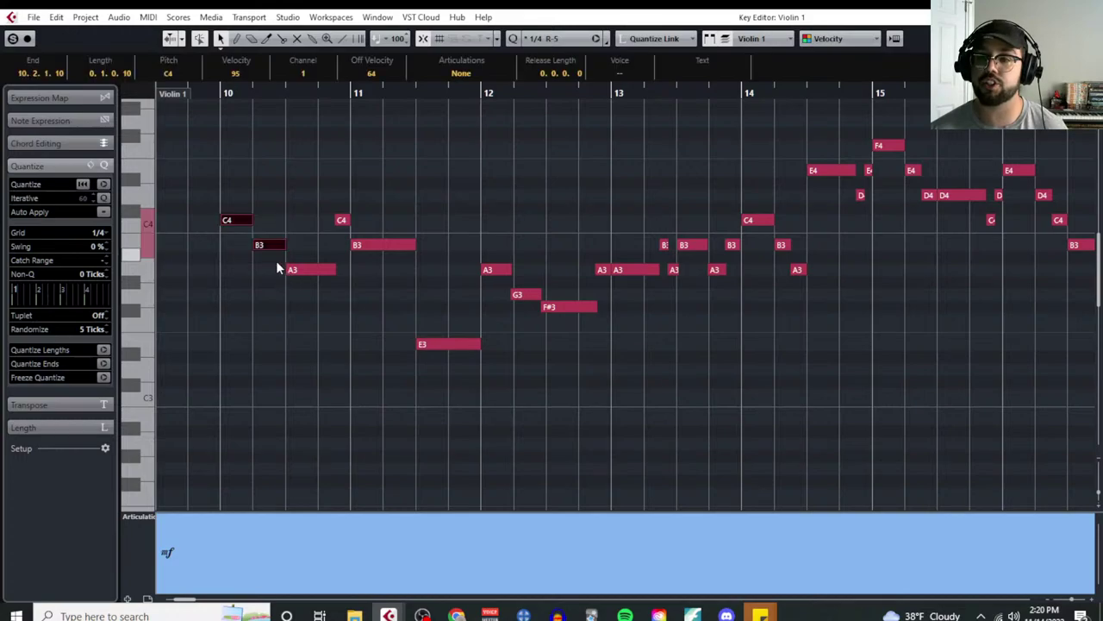
Step: Reopen the project notepad and enlarge its text for reading
click(85, 16)
click(153, 261)
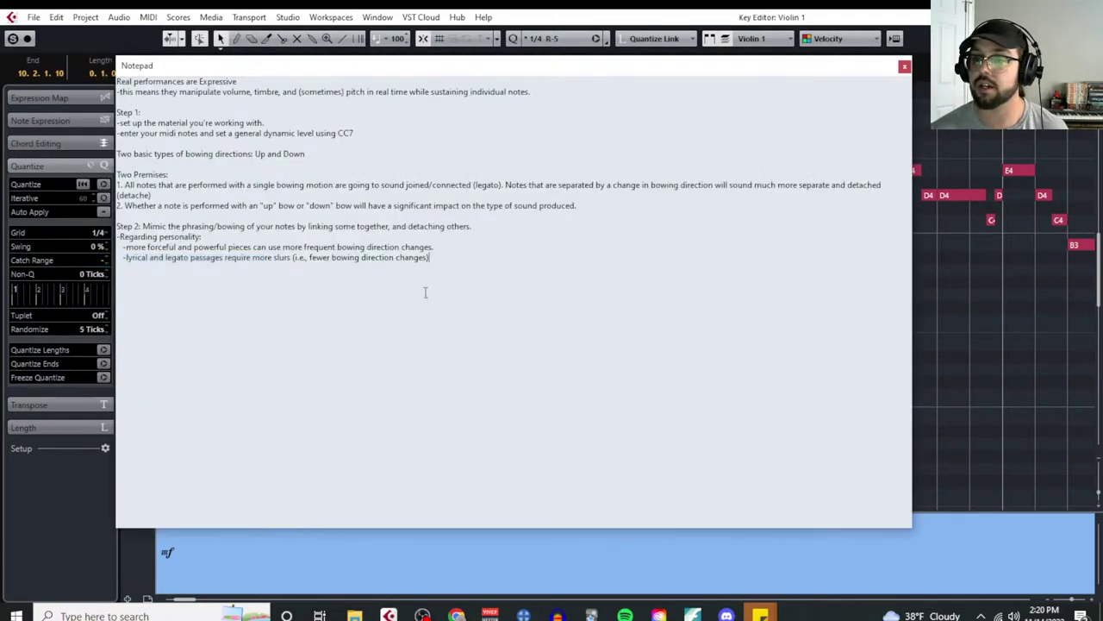
scroll(336, 336, up, 2)
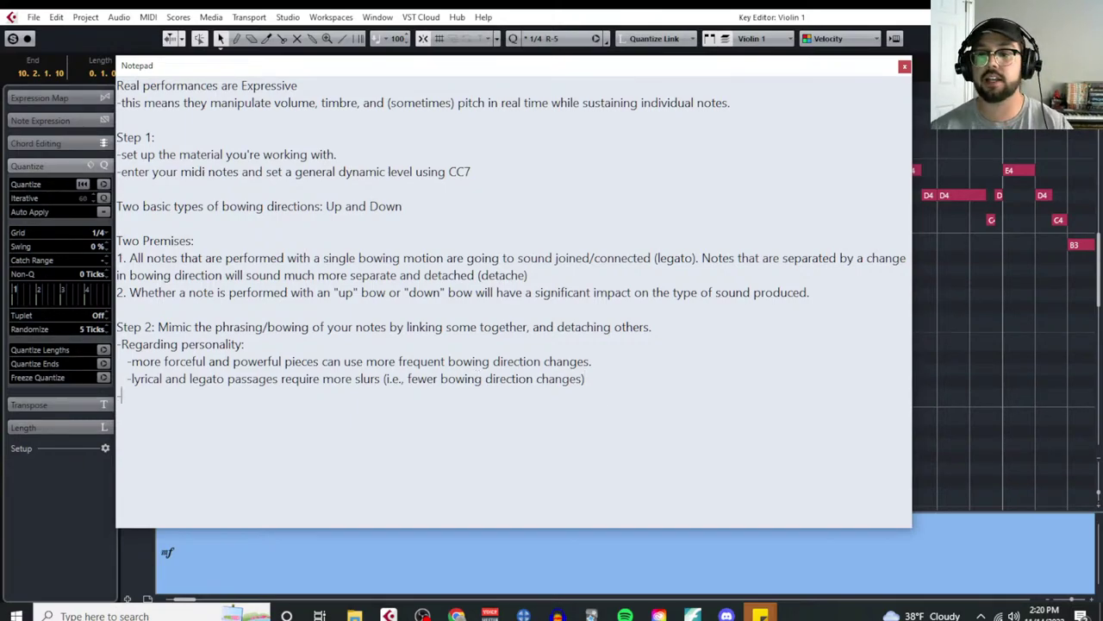
Step: Add a line below the personality bullets reading "-You don't want to slur more than 2-3 beats together unless you're working with a faster tempo."
text(ow)
key(BackSpace)
key(BackSpace)
key(BackSpace)
text(You do)
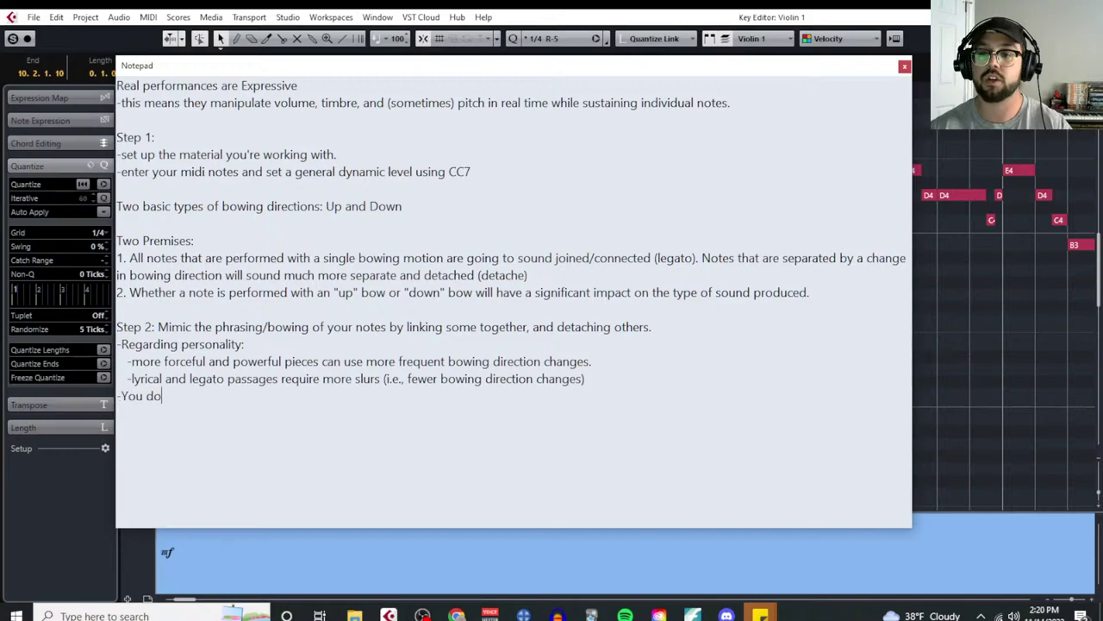
text(n't want to slure more t)
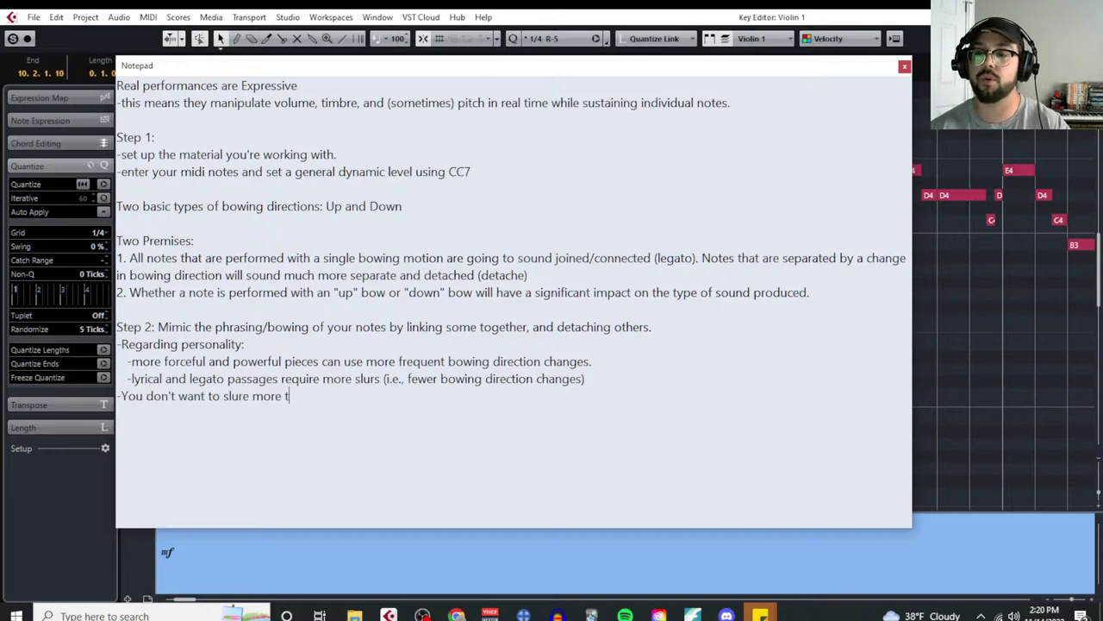
key(BackSpace)
key(BackSpace)
key(BackSpace)
key(BackSpace)
key(BackSpace)
key(BackSpace)
key(BackSpace)
text(more than 2)
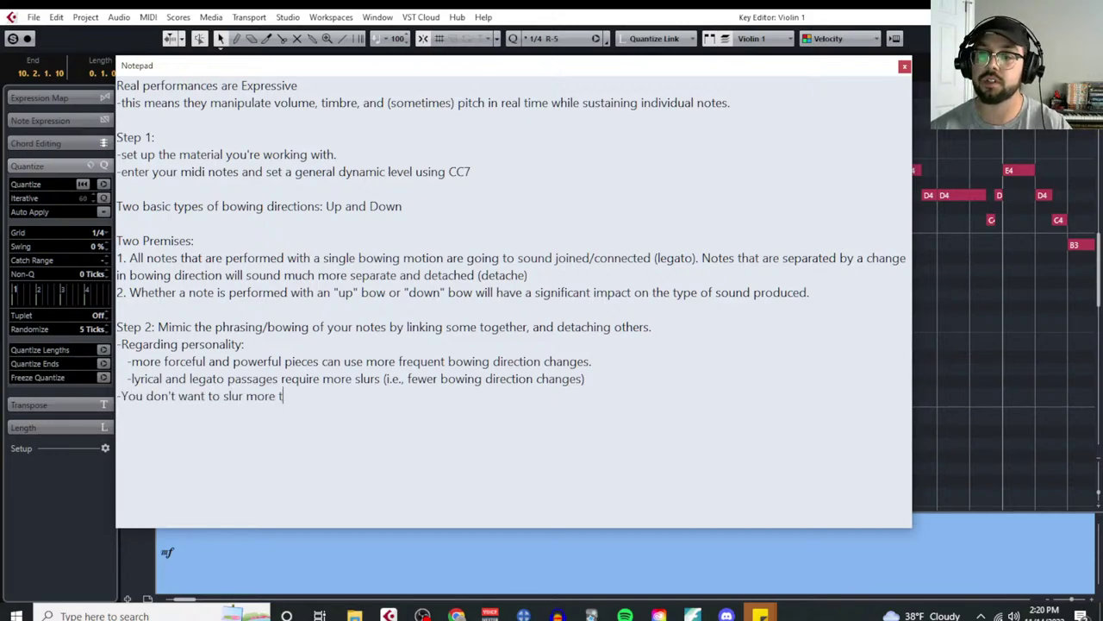
text(-3 beats togetehr)
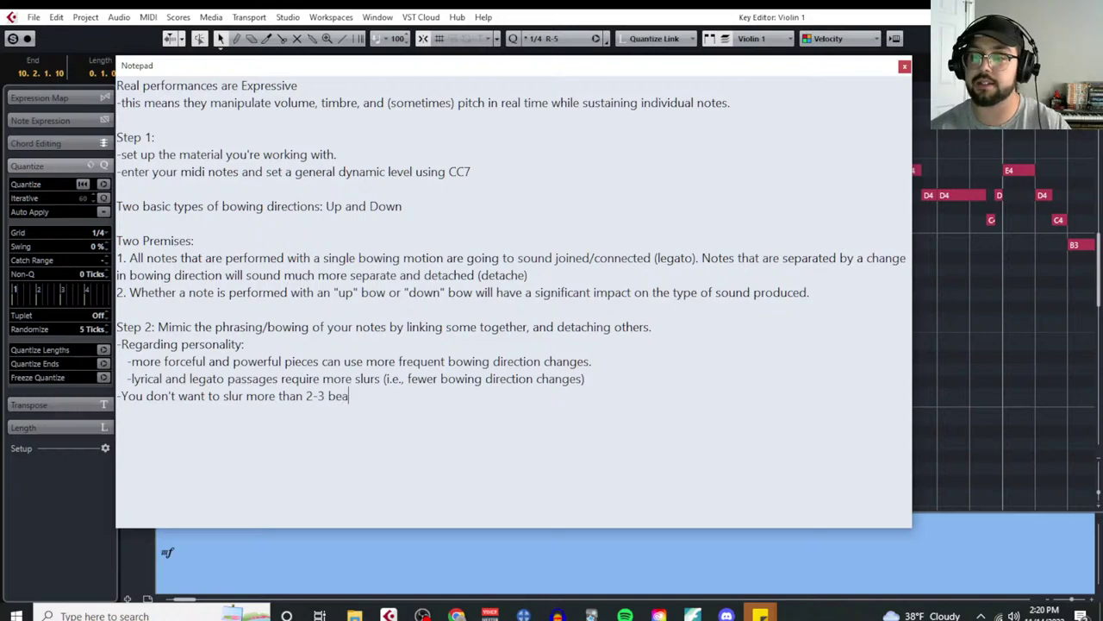
key(BackSpace)
key(BackSpace)
key(BackSpace)
key(BackSpace)
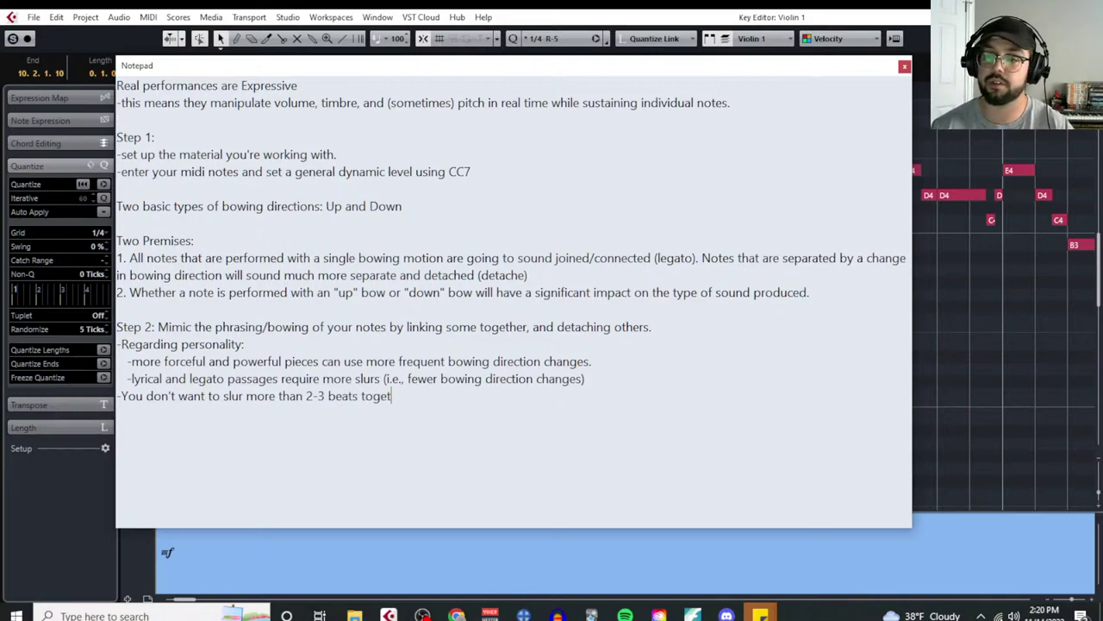
text(her unles)
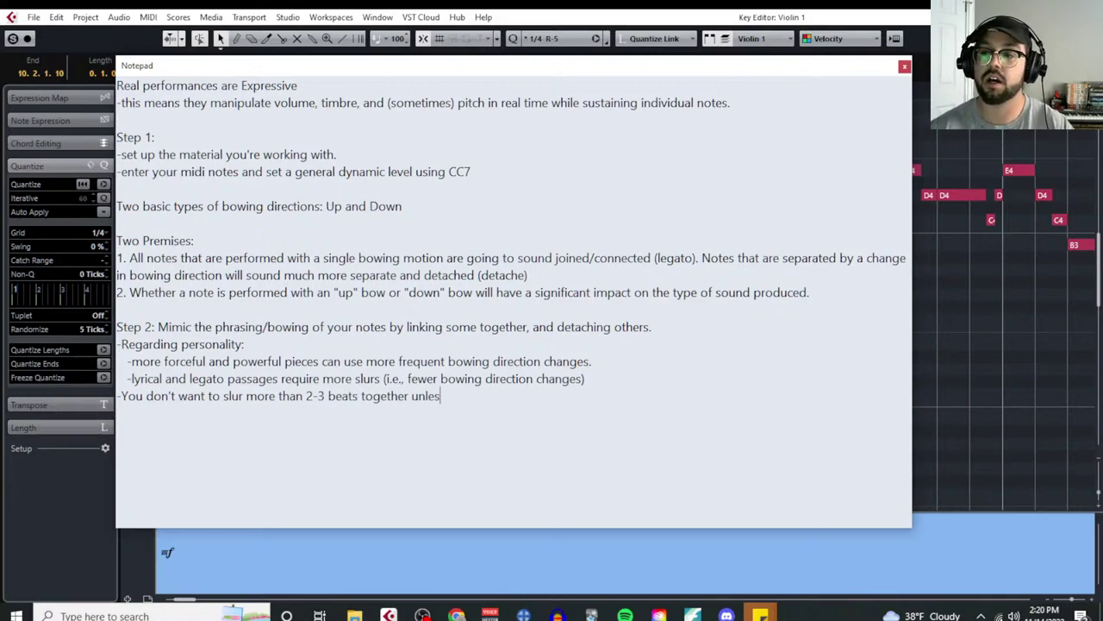
text(s you're working )
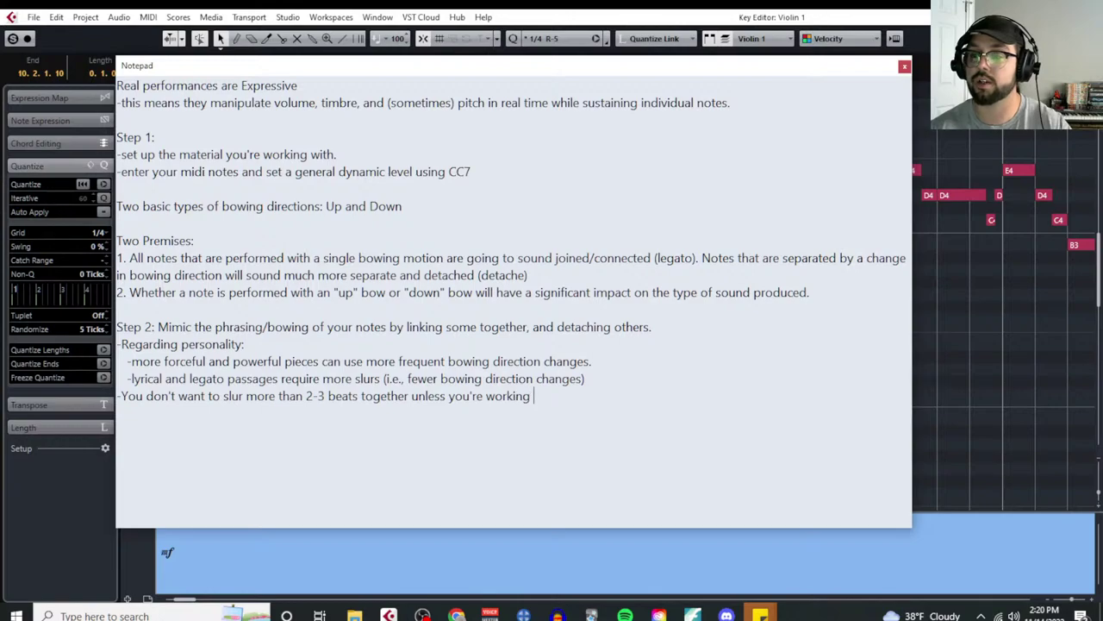
text(with a faster tempo.)
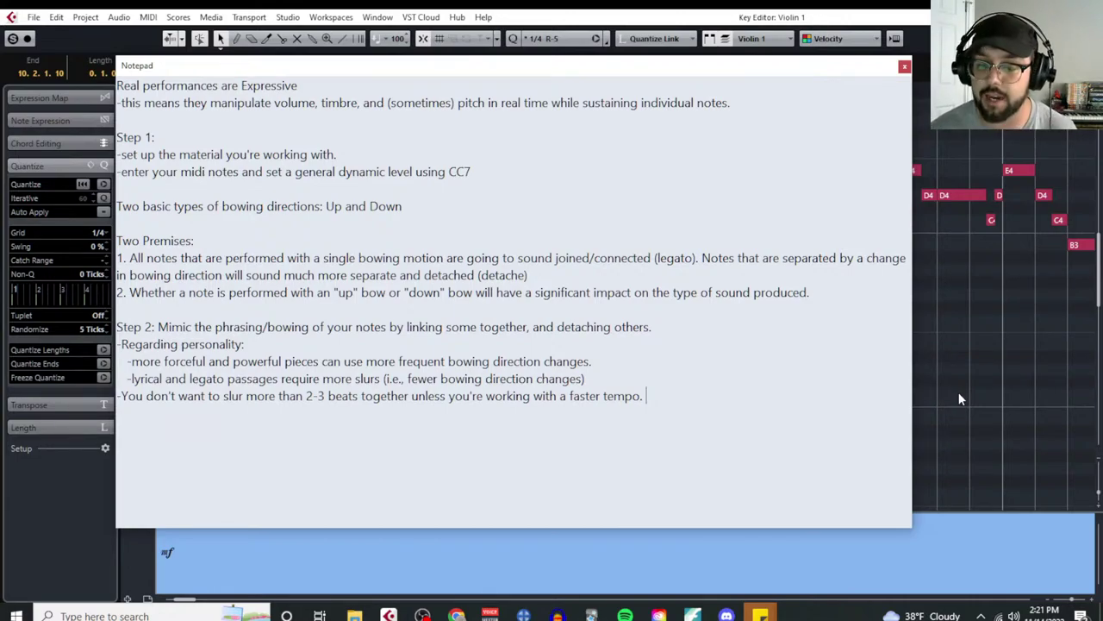
Step: Add another line below the tempo note reading "-Don't want to slure notes across a bar line"
key(Return)
text(-)
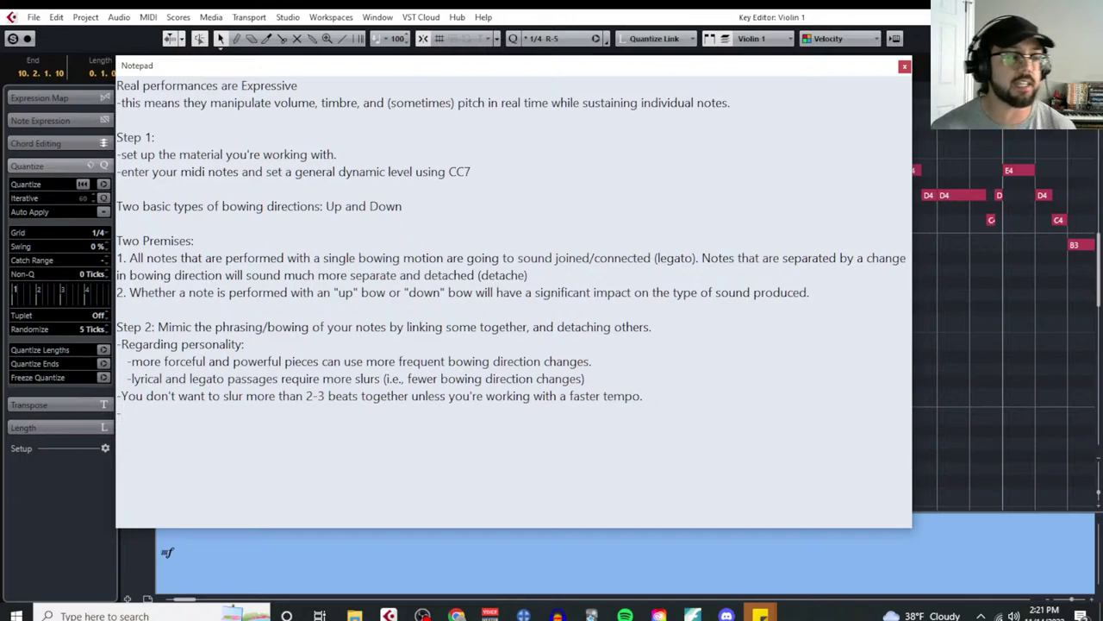
text(Don't want t)
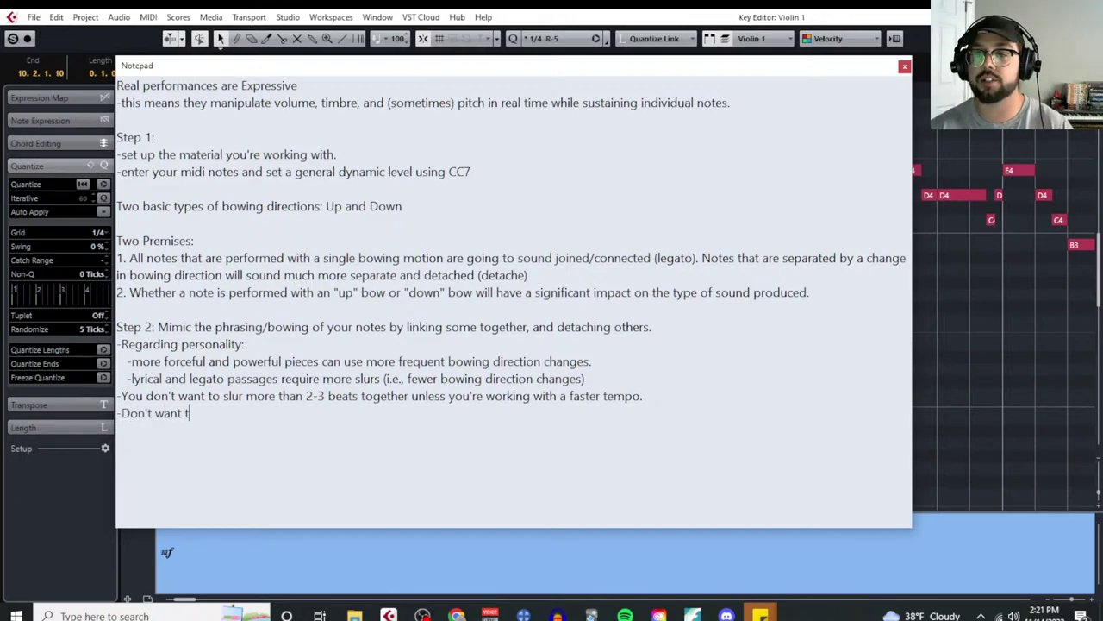
text(o slure notes across a bar line)
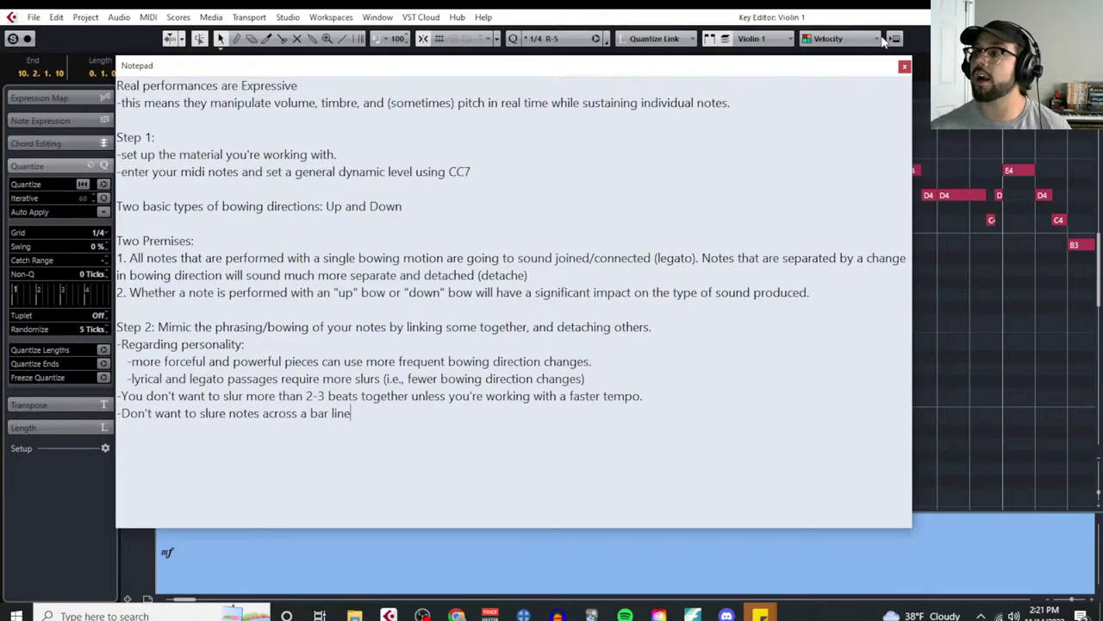
Step: Return to the Violin 1 notes and highlight the E3 ending bar 11 together with the A3 starting bar 12
key(alt+Tab)
click(469, 343)
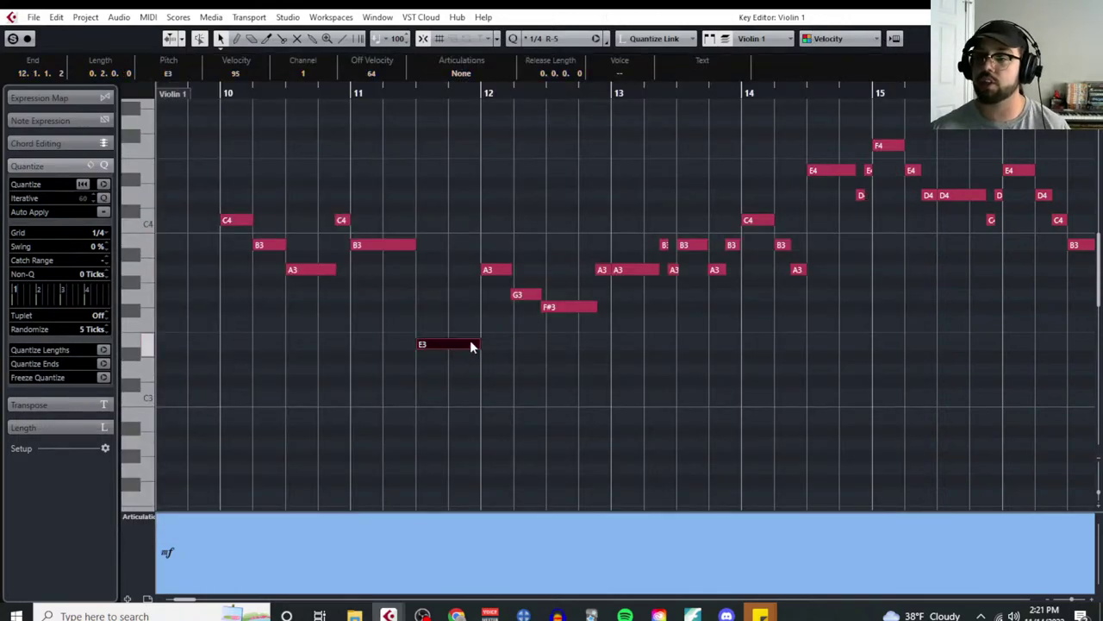
shift+click(492, 271)
click(519, 362)
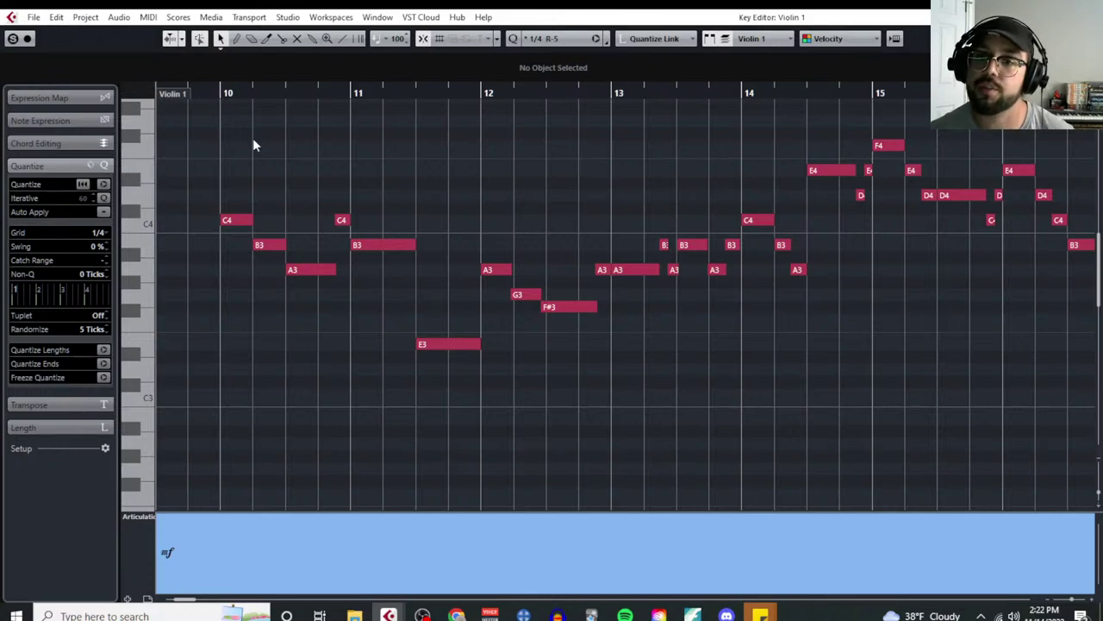
Step: Bring the project notepad back up and enlarge its text
click(84, 21)
click(142, 261)
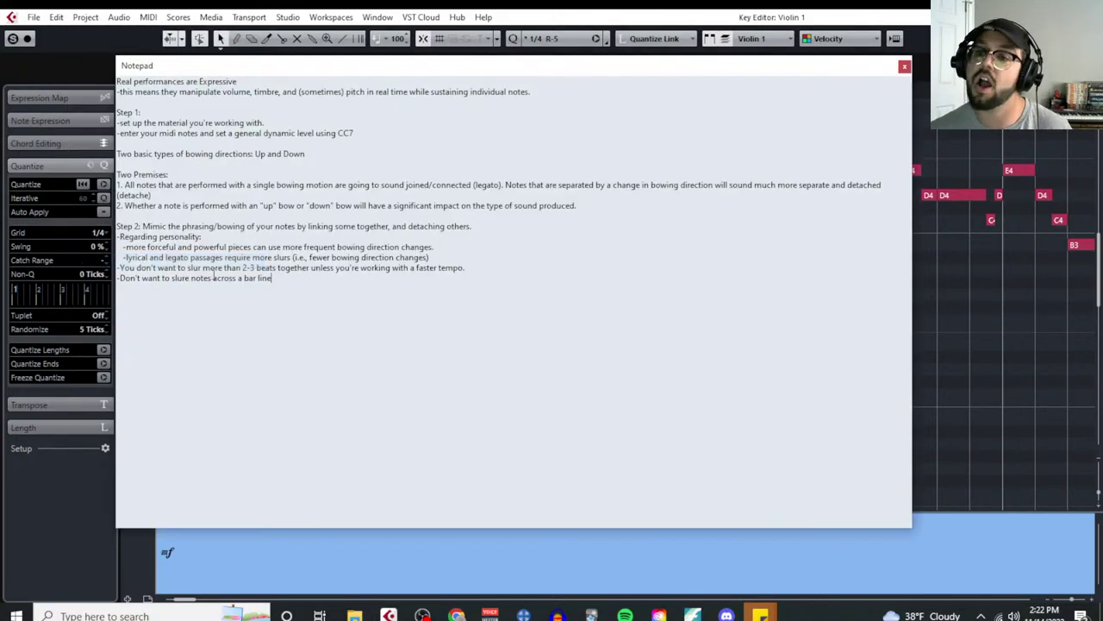
scroll(272, 298, up, 2)
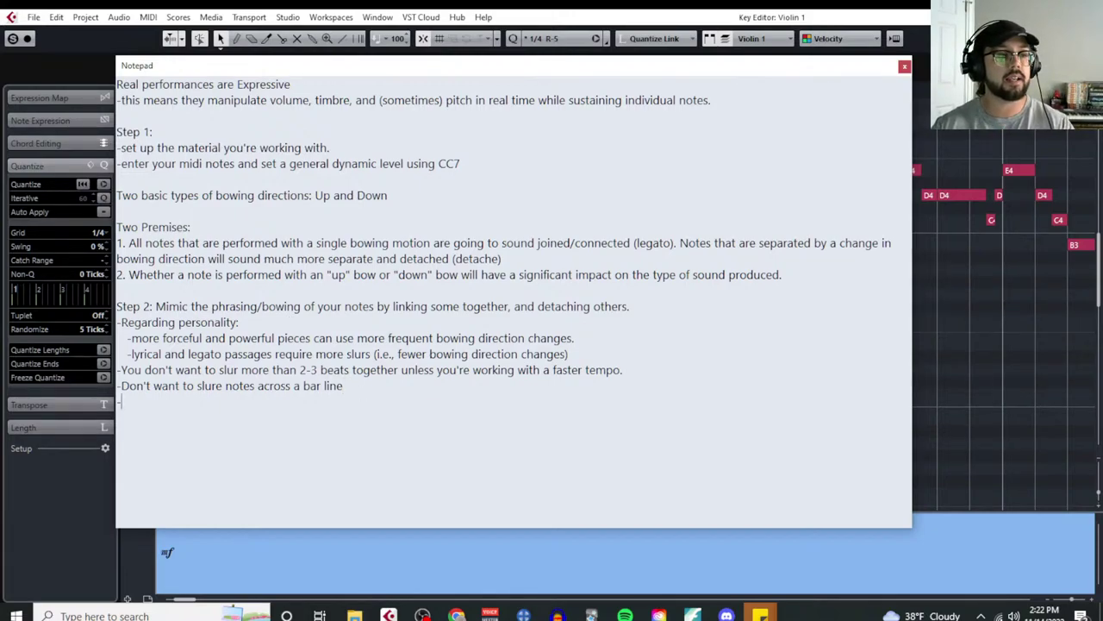
Step: Add the line "-You can't slur two notes of identical pitch into eachother." below the bar line note, and close the notepad
text(ou can't slure)
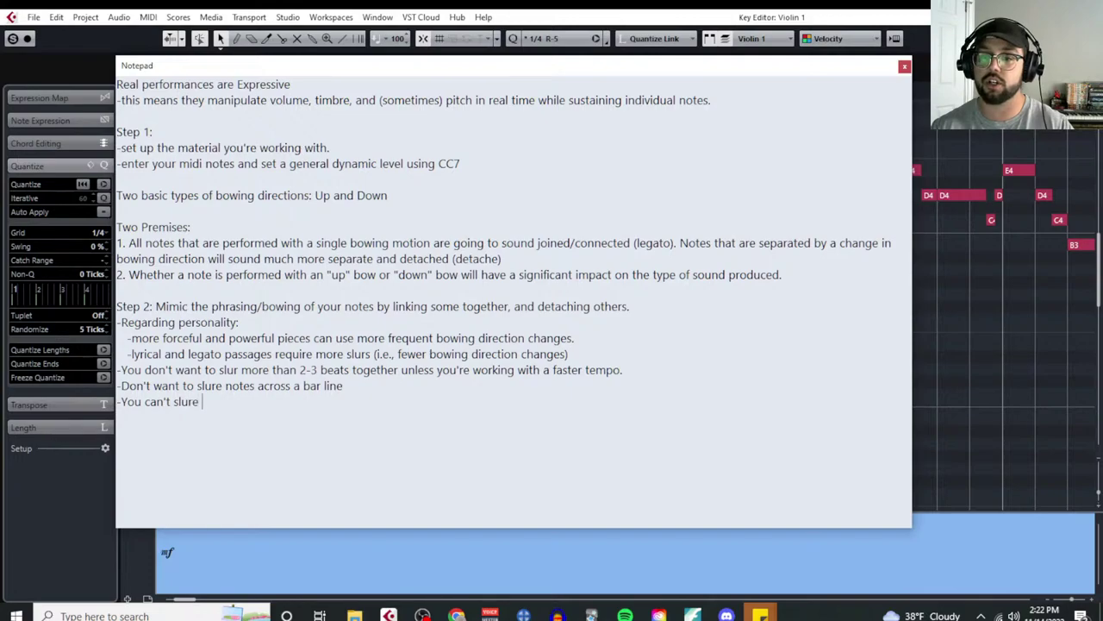
key(BackSpace)
key(BackSpace)
text( two )
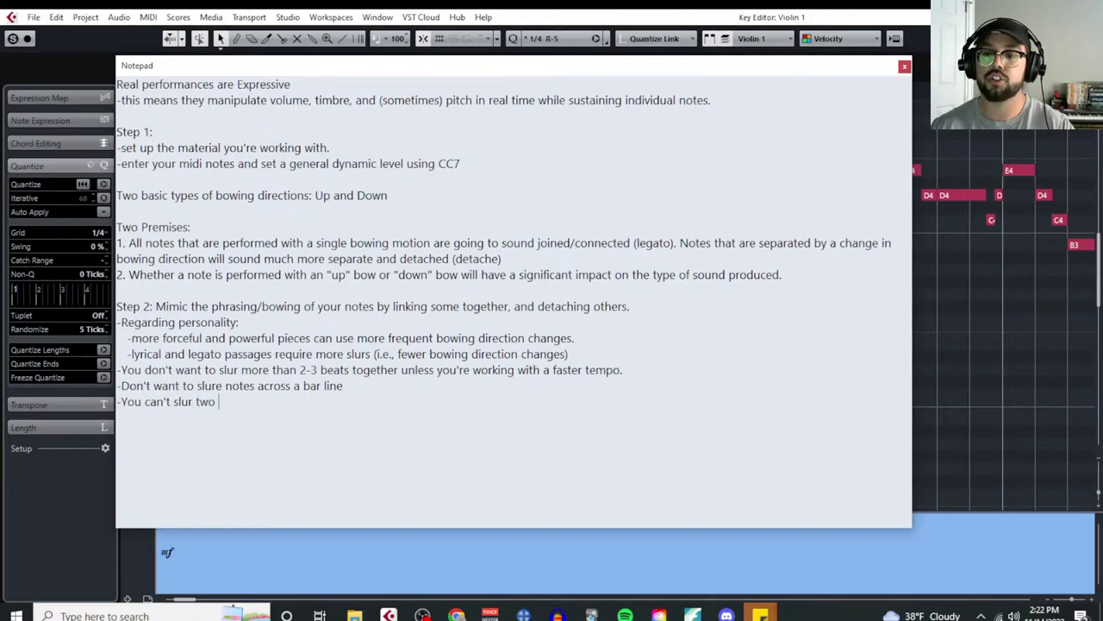
text(identical)
key(BackSpace)
key(BackSpace)
key(BackSpace)
key(BackSpace)
key(BackSpace)
key(BackSpace)
key(BackSpace)
key(BackSpace)
key(BackSpace)
key(BackSpace)
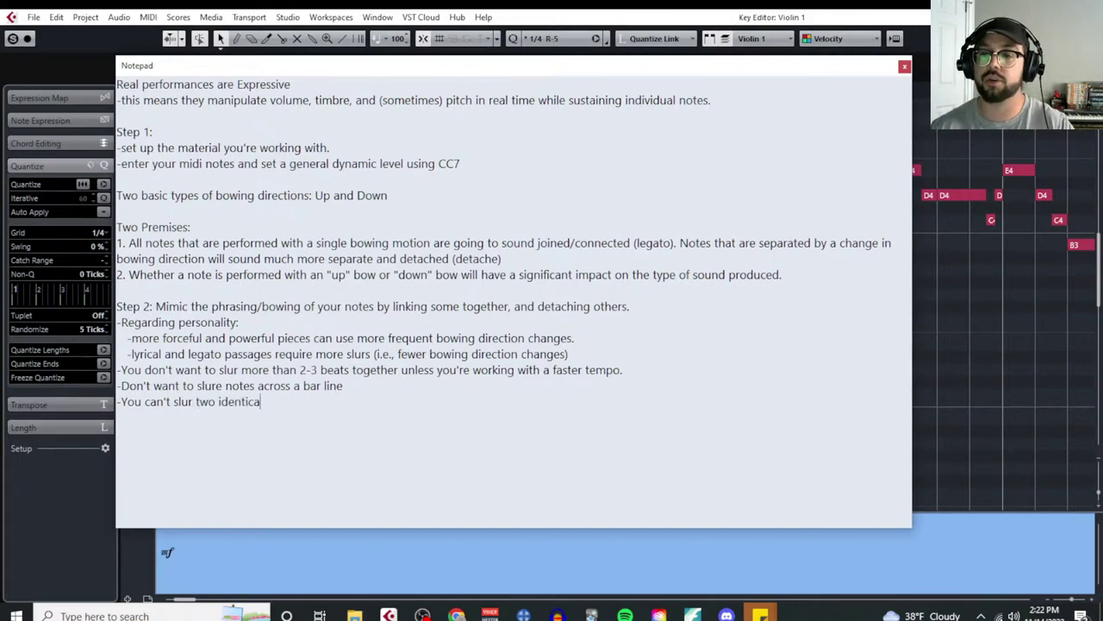
text(notes of i)
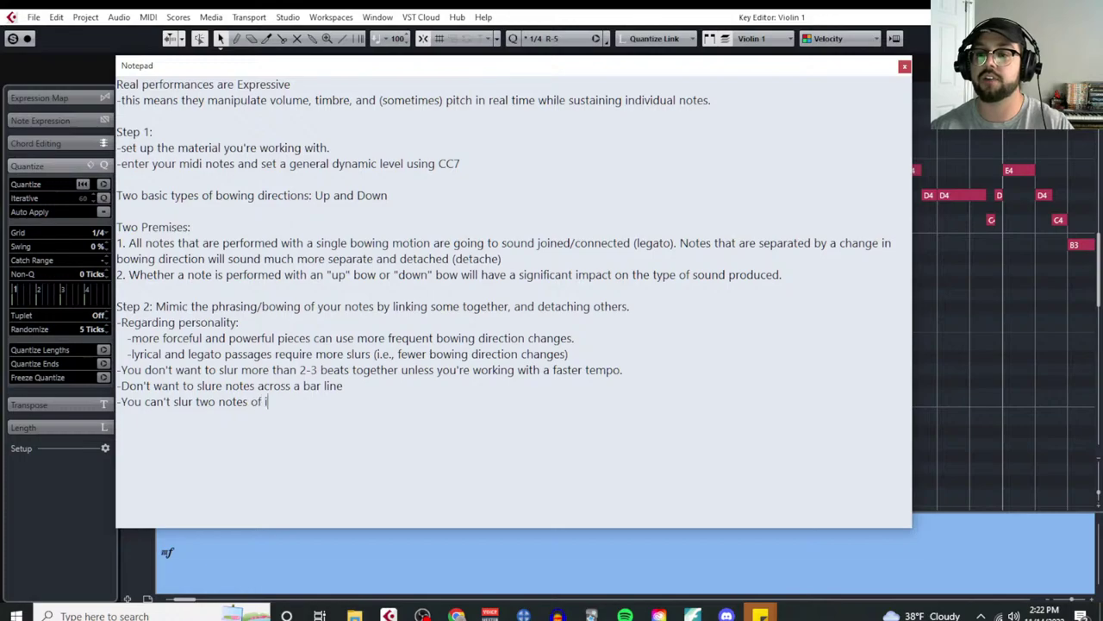
text(dentical)
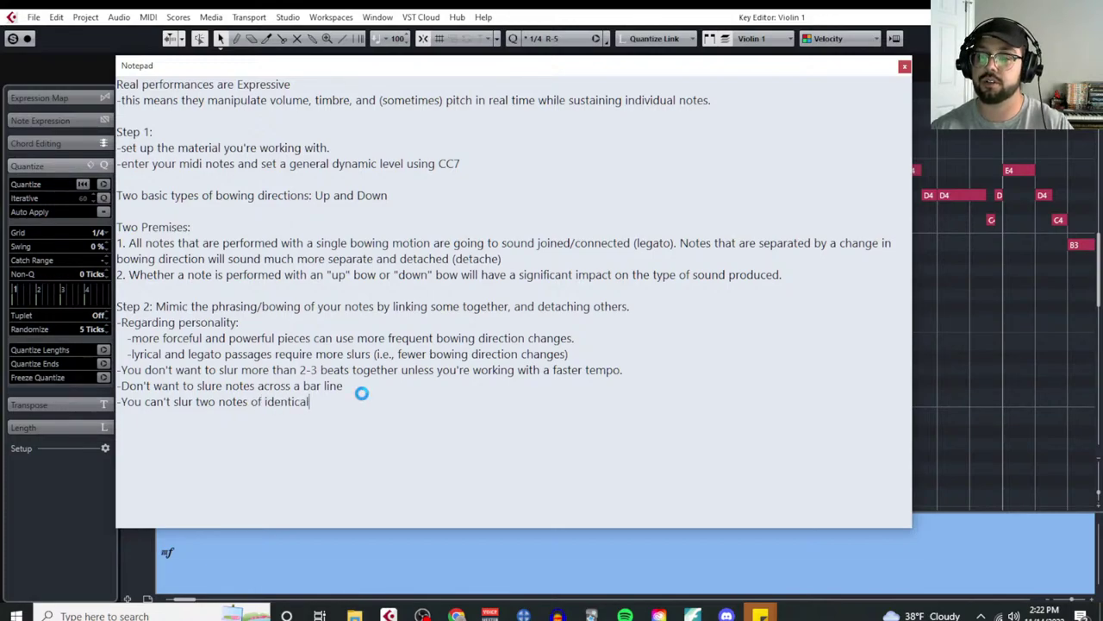
text( pitch )
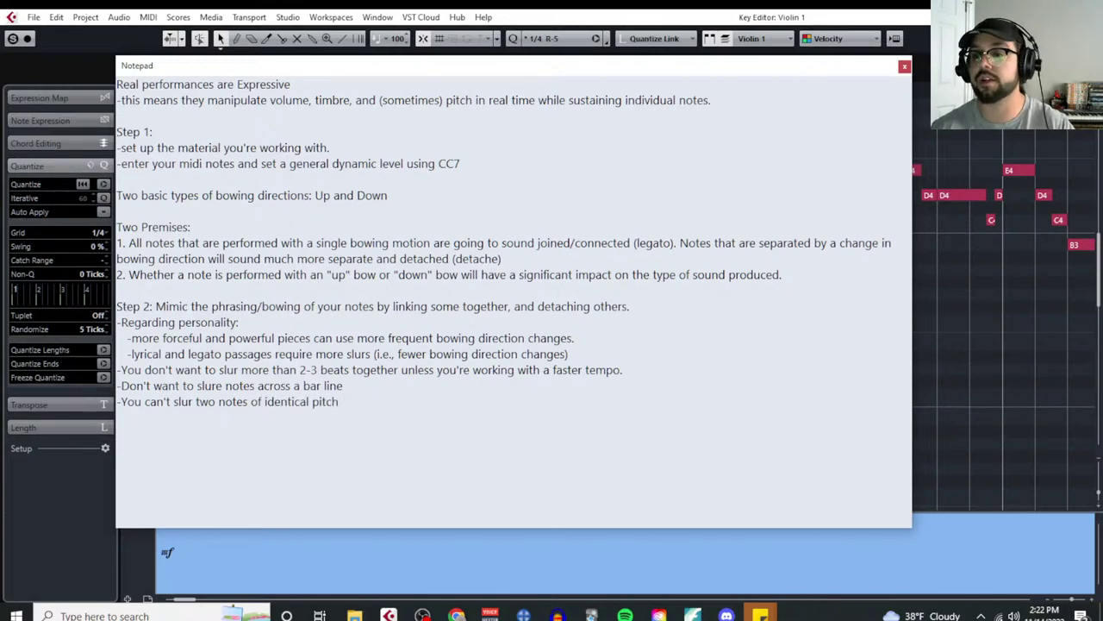
text(into eachother.)
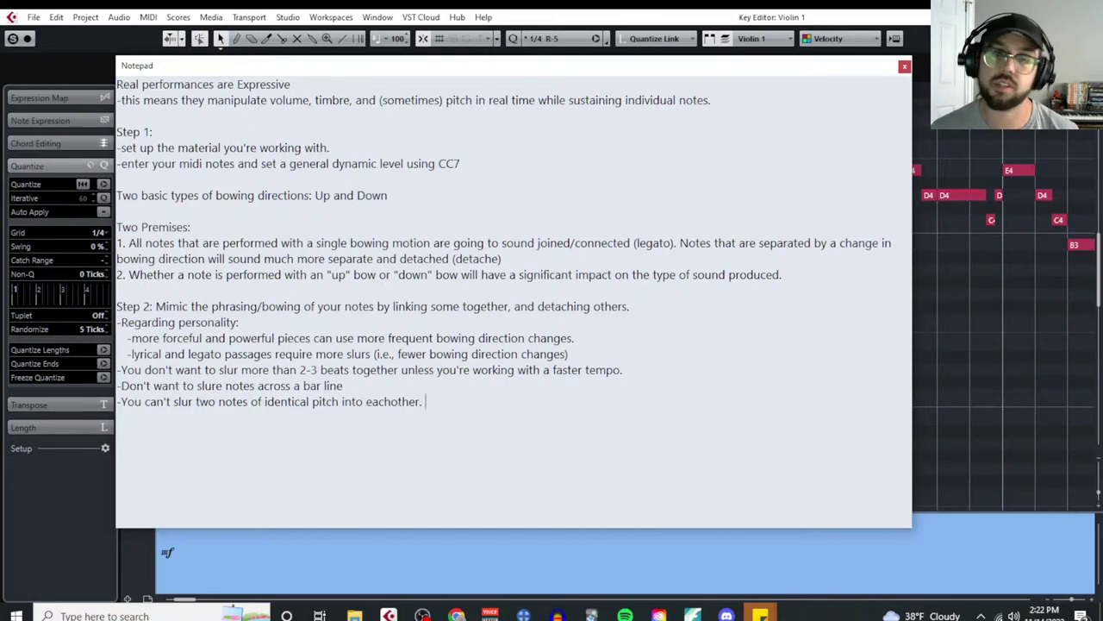
click(904, 67)
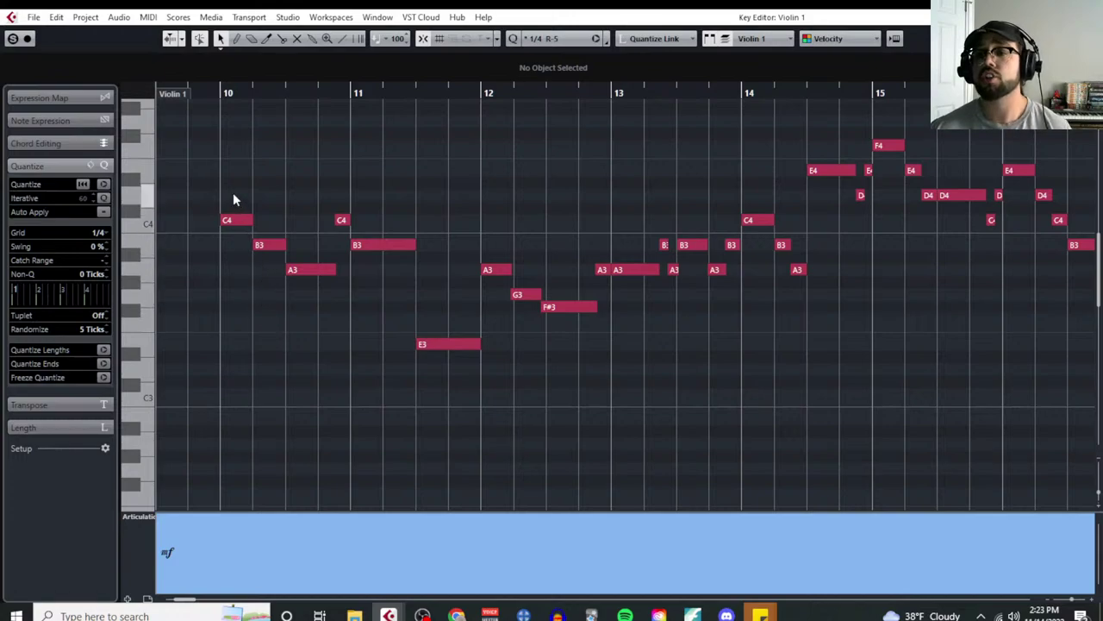
Step: Select the C4 and B3 notes at the start of bar 10 and set the quantize grid to 1/128 T
drag(232, 192, 314, 311)
click(312, 314)
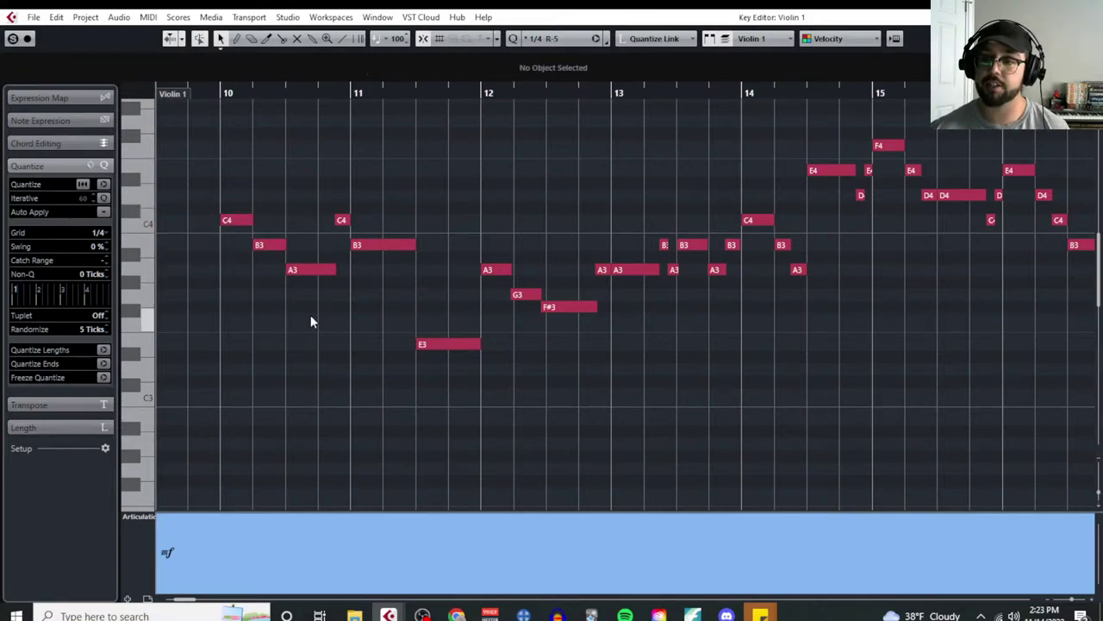
drag(242, 197, 281, 259)
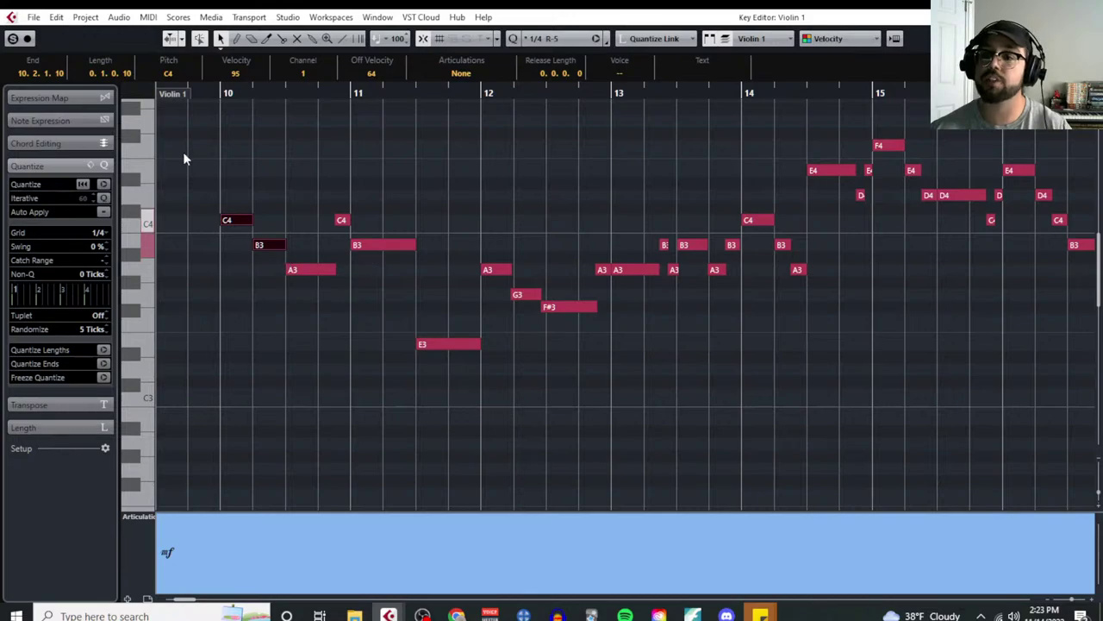
click(101, 234)
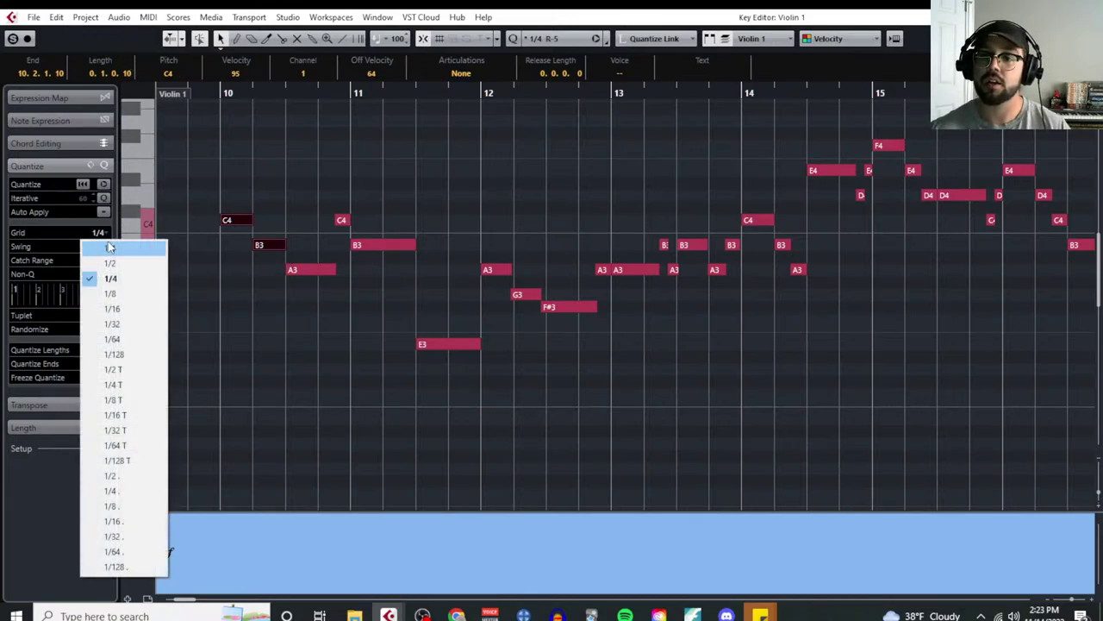
click(140, 458)
Step: Examine closely how the C4, B3 and A3 notes in bar 10 overlap at beats 10.2 and 10.3
key(h)
key(h)
key(h)
key(h)
key(h)
key(h)
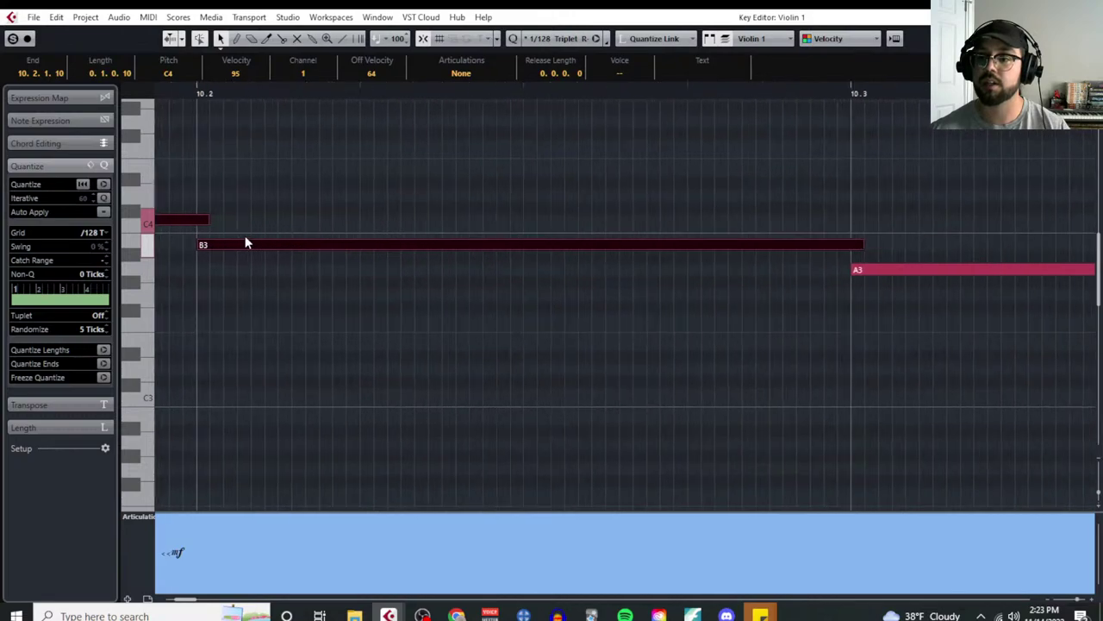
key(g)
key(g)
key(g)
key(g)
key(g)
key(g)
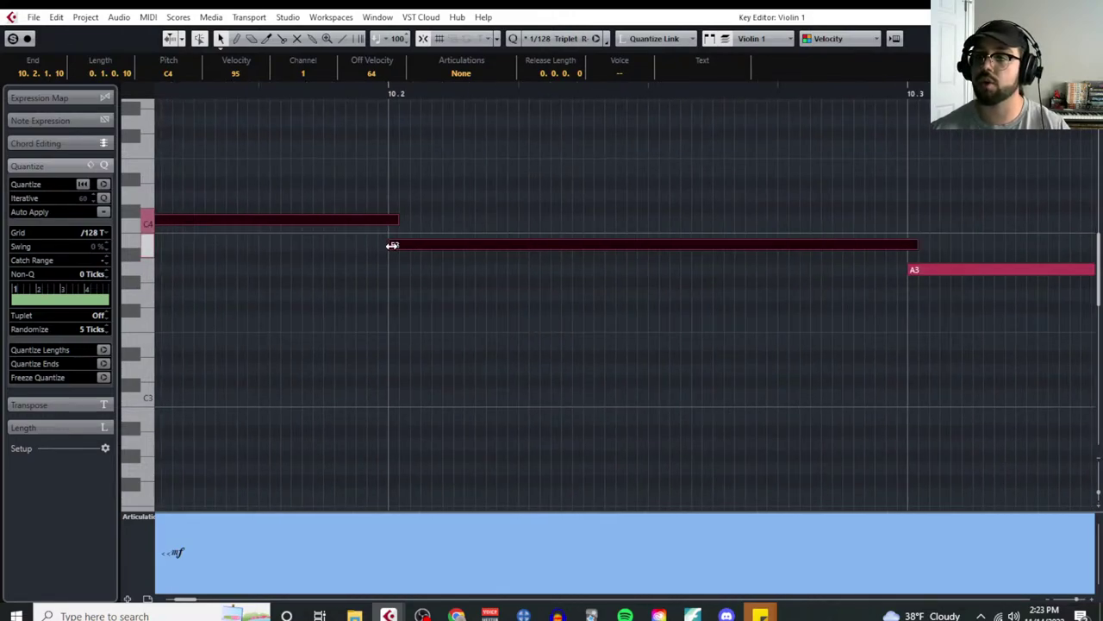
scroll(448, 304, left, 3)
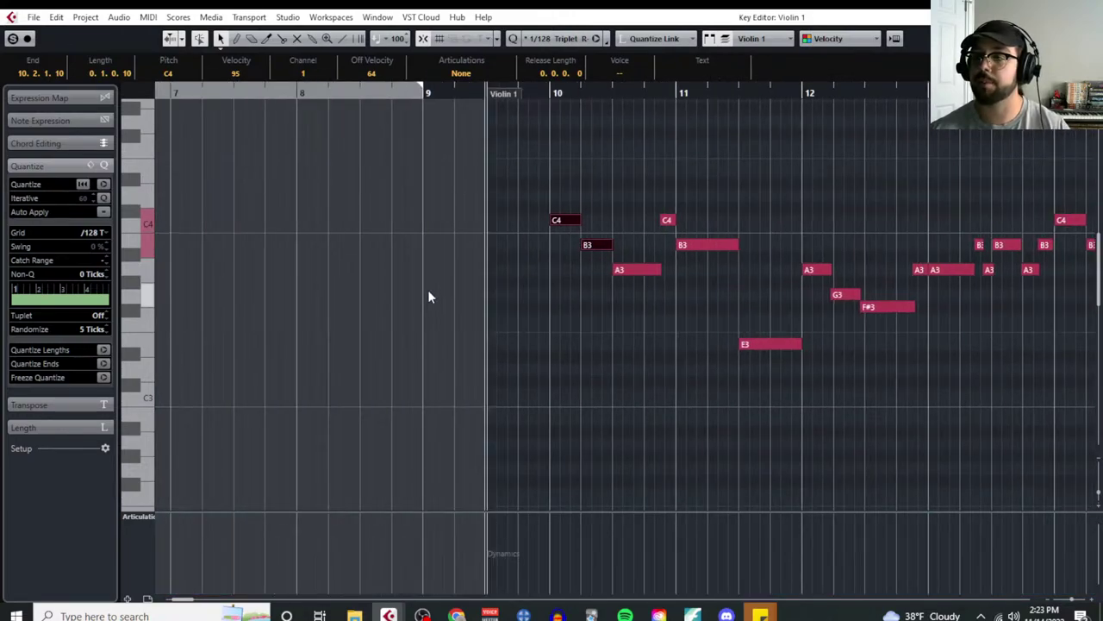
scroll(583, 337, right, 6)
Step: Apply the Legato Break (10 ticks) logical preset to all notes in the Violin 1 part
key(g)
key(g)
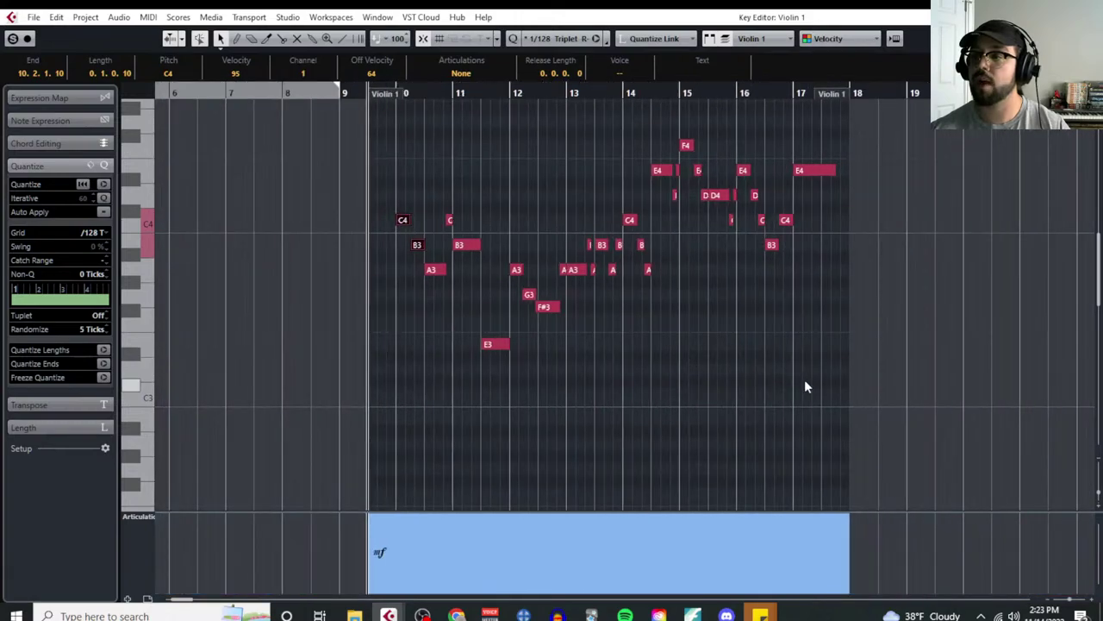
drag(867, 435, 398, 117)
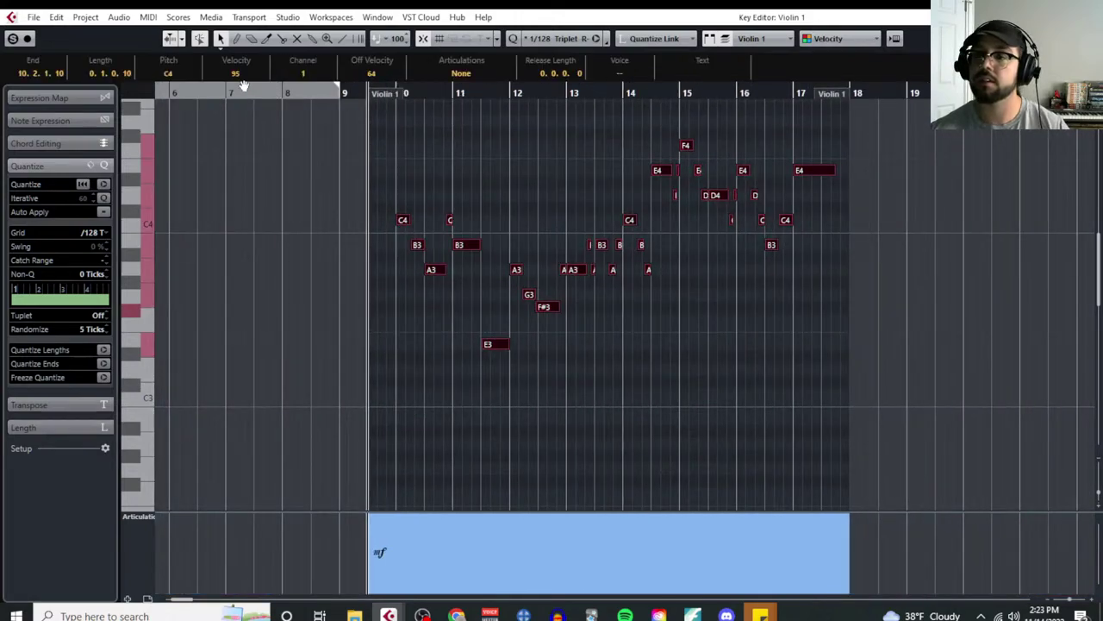
click(149, 17)
mouse_move(249, 278)
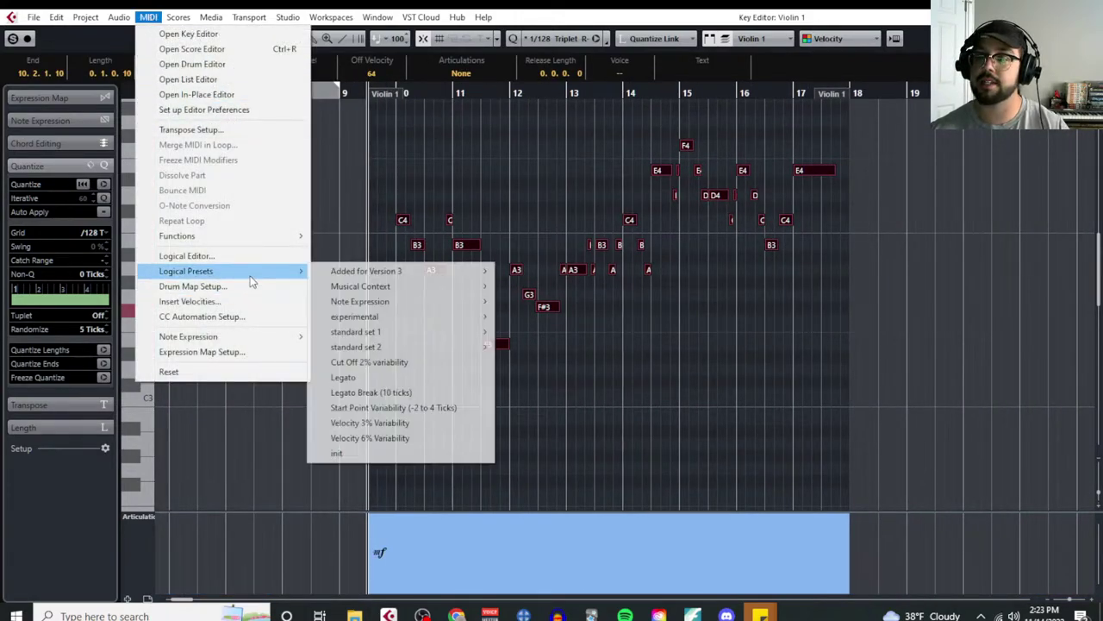
click(412, 392)
click(375, 281)
Step: Inspect the boundary between the C4 and B3 notes at beat 10.2 for any remaining overlap
key(h)
key(h)
key(h)
scroll(525, 259, right, 3)
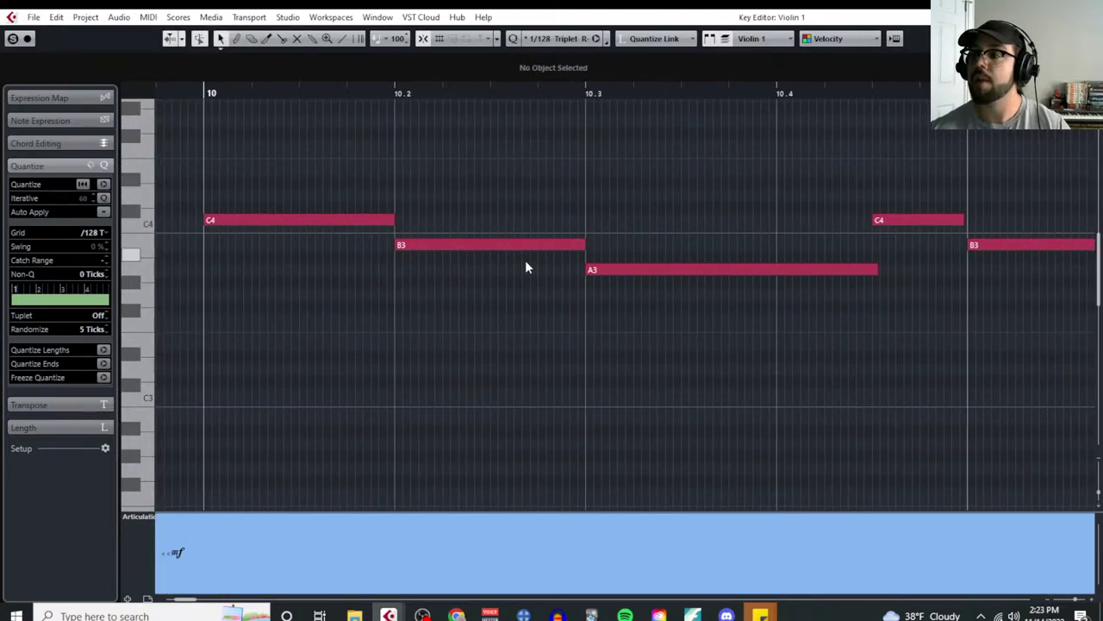
key(h)
key(h)
scroll(352, 241, left, 1)
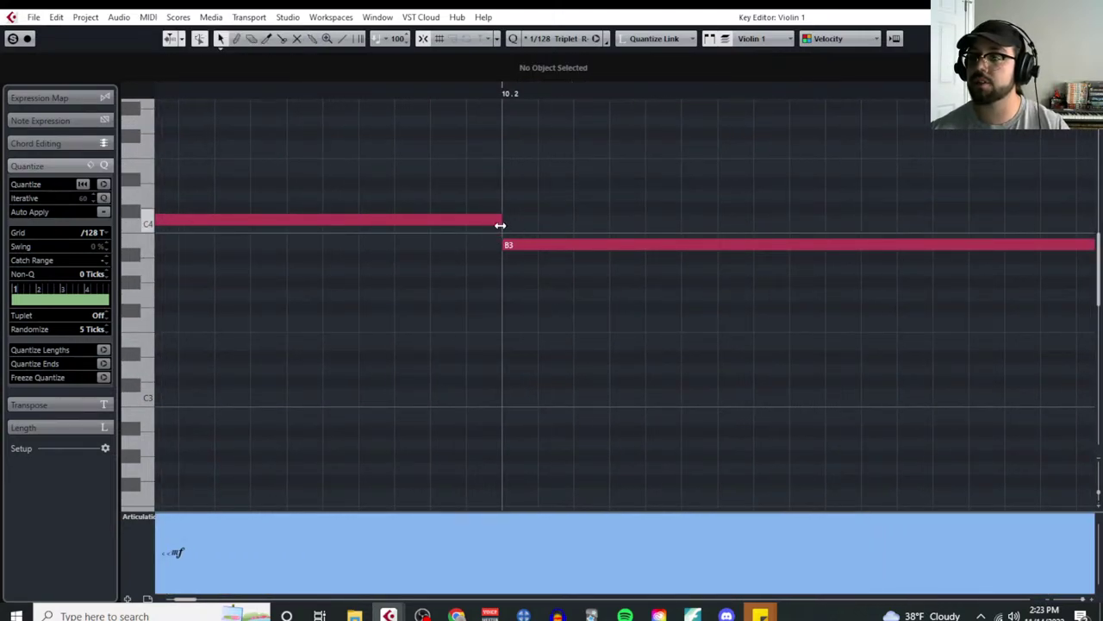
key(g)
key(g)
key(g)
key(g)
key(g)
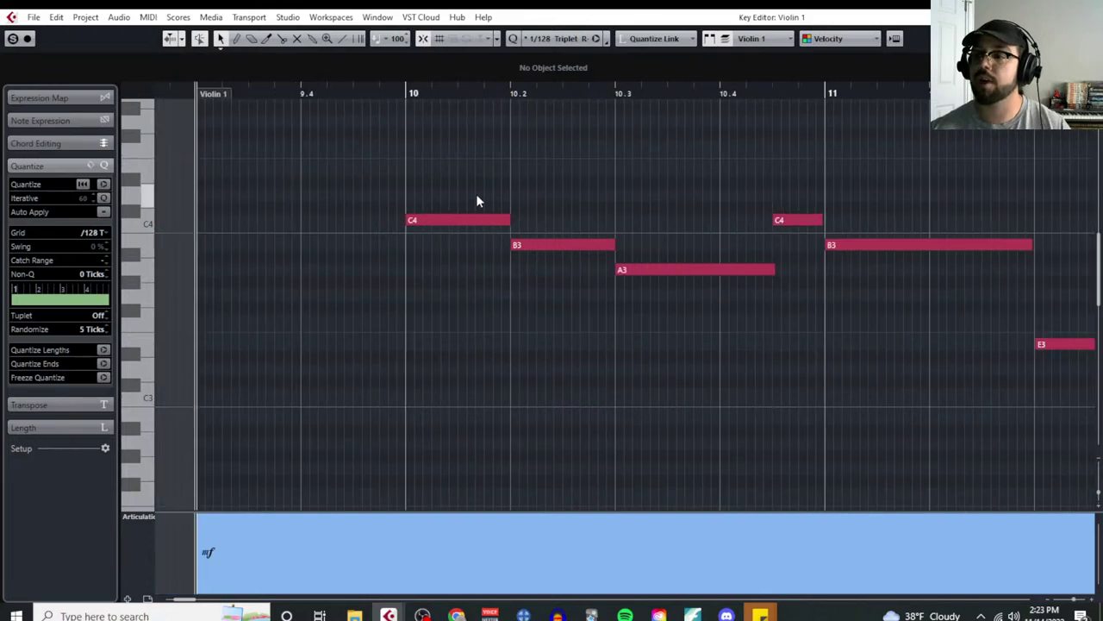
Step: Extend the C4 and B3 notes at the start of bar 10 to a length of 0.1.0.10 so each overlaps its following note
drag(475, 186, 574, 254)
key(h)
key(h)
key(h)
key(h)
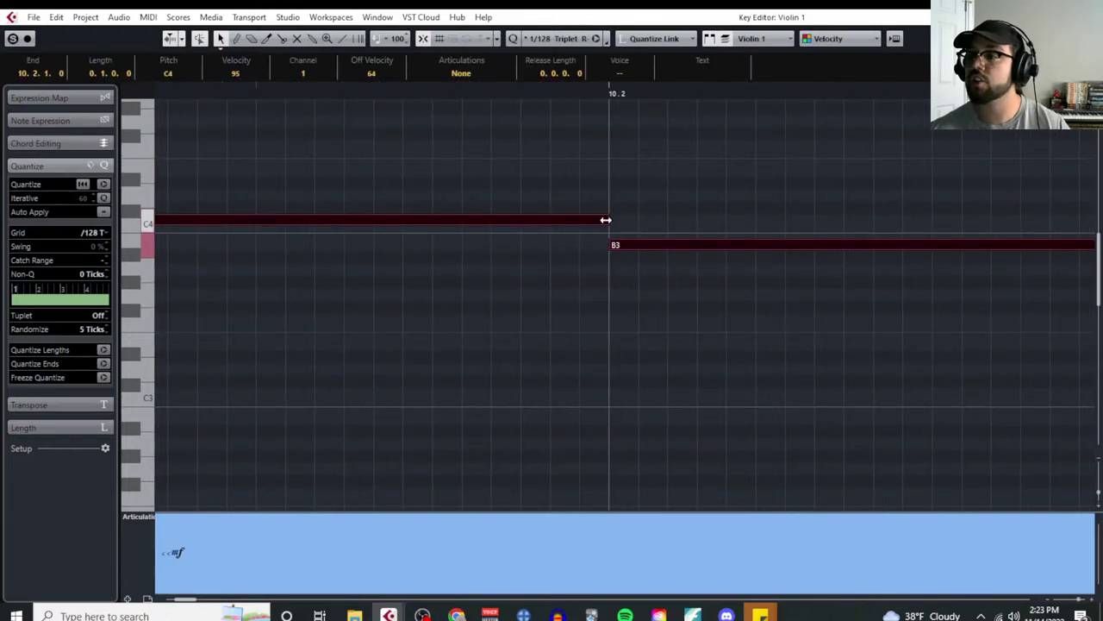
drag(607, 221, 623, 220)
scroll(583, 288, right, 10)
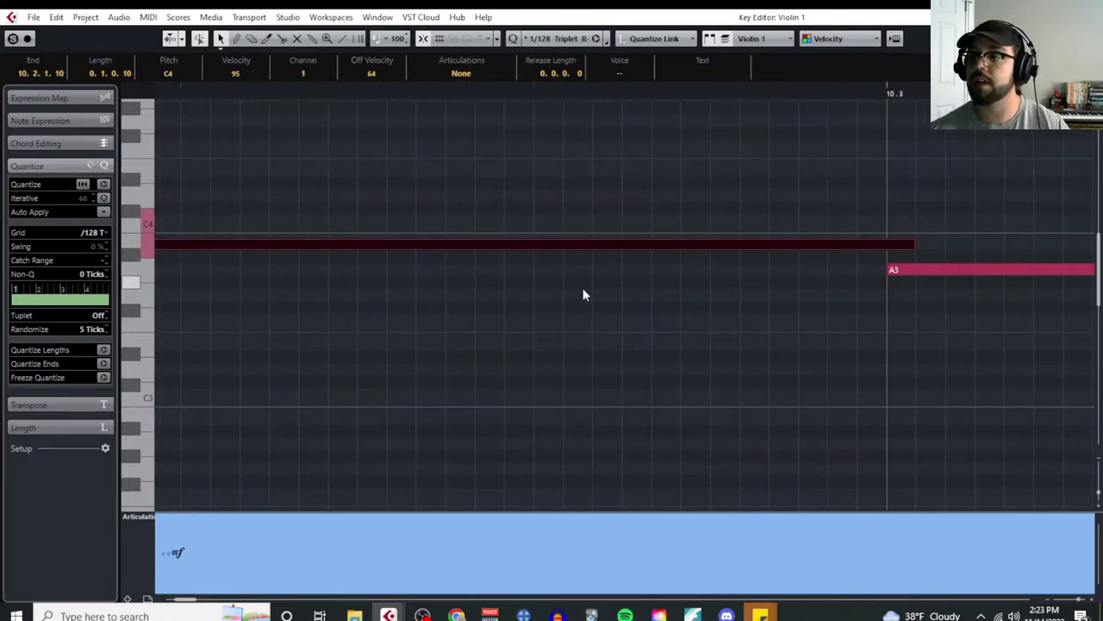
key(g)
key(g)
key(g)
key(g)
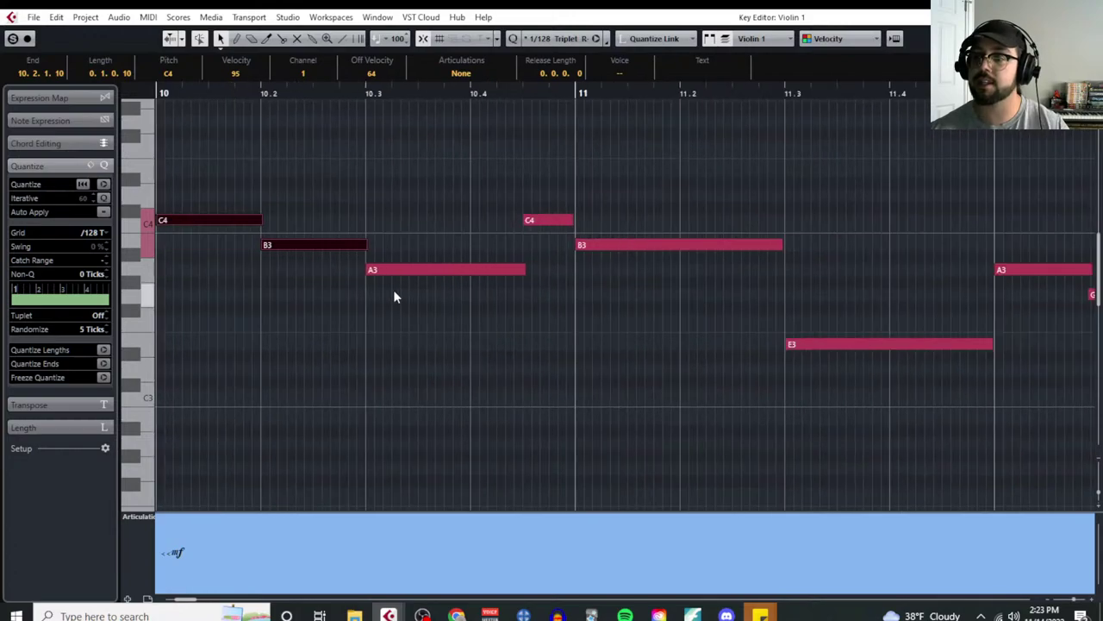
Step: Shorten the A3 note on beat 10.3 to a length of 0.1.1.110, leaving a gap before the next C4
click(492, 297)
click(494, 271)
key(h)
key(h)
key(h)
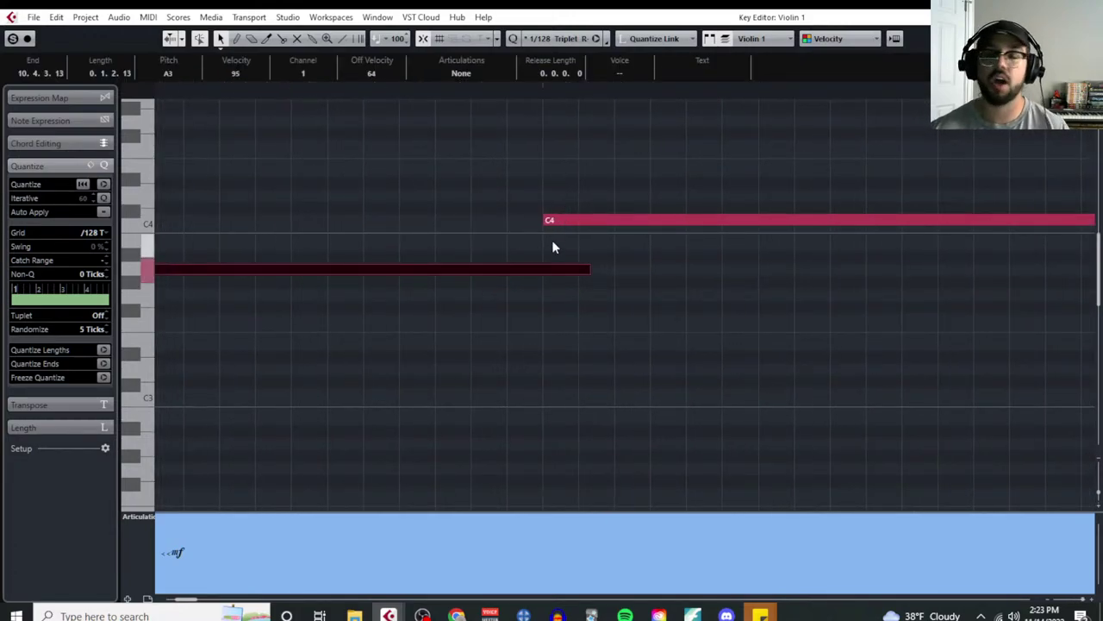
drag(585, 272, 507, 271)
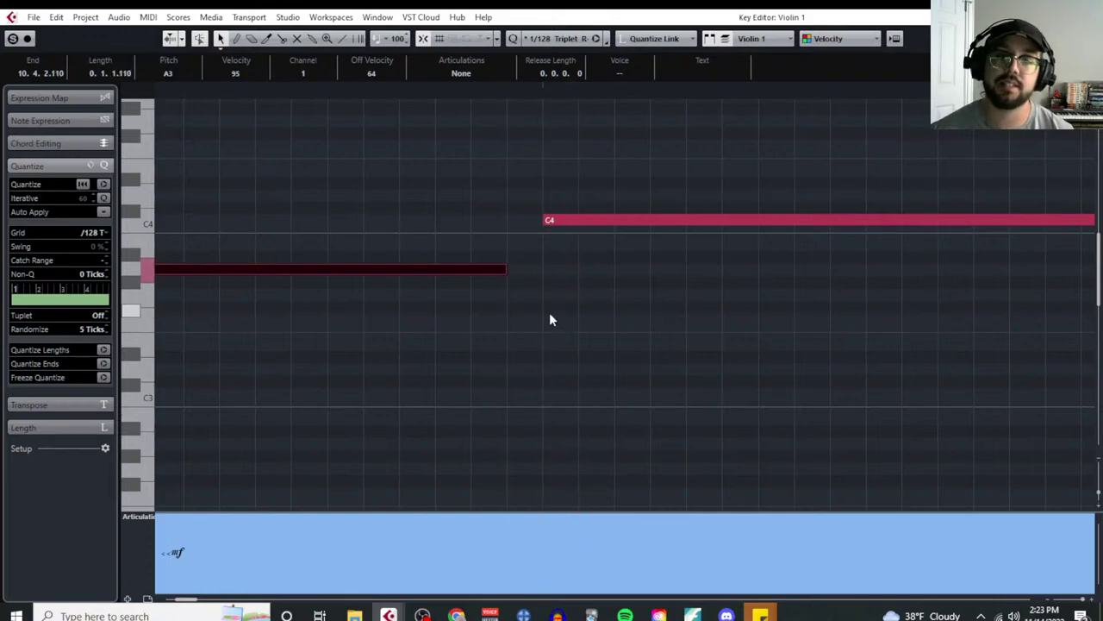
Step: Check the spacing between the C4 ending bar 10 and the B3 starting bar 11
key(g)
key(g)
key(g)
key(g)
key(g)
key(g)
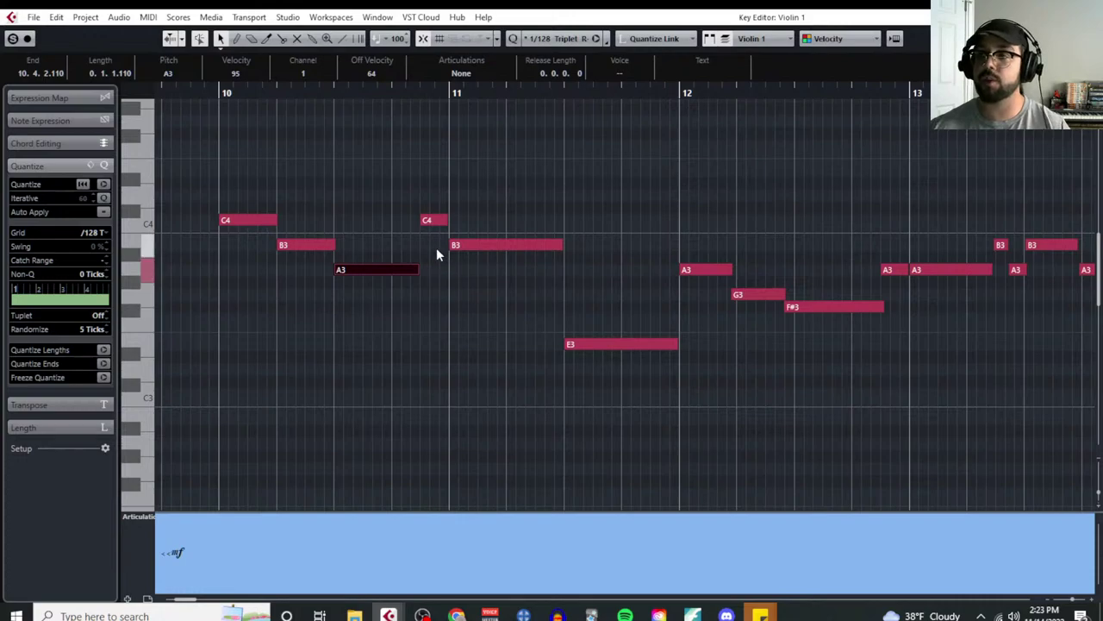
key(h)
key(h)
key(h)
key(h)
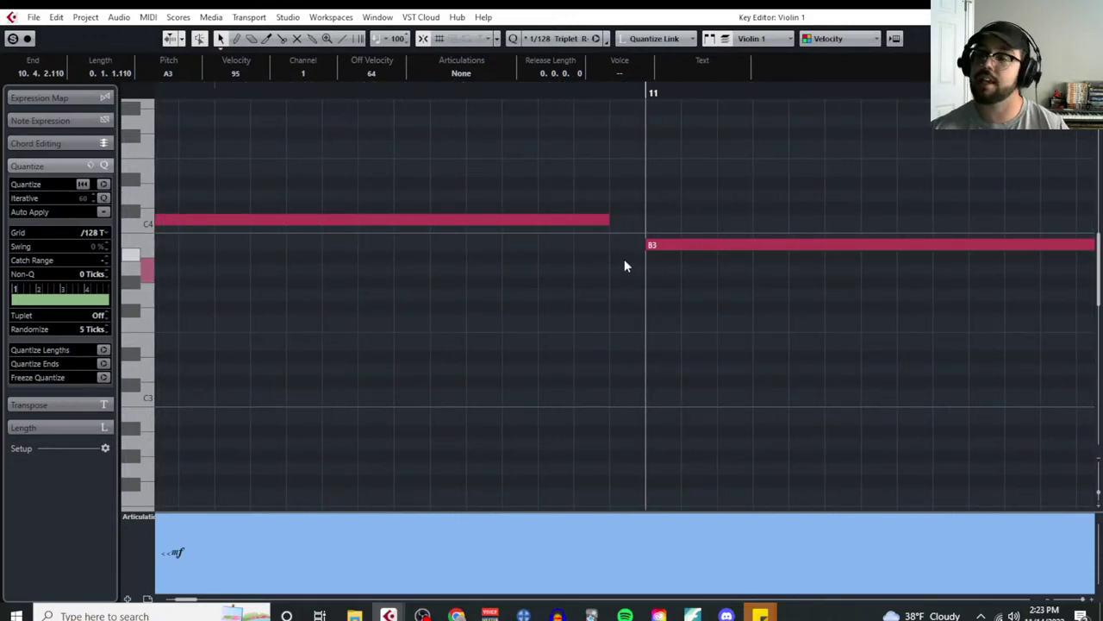
Step: Check the spacing between the B3 and E3 notes around beat 11.3
key(g)
key(g)
key(g)
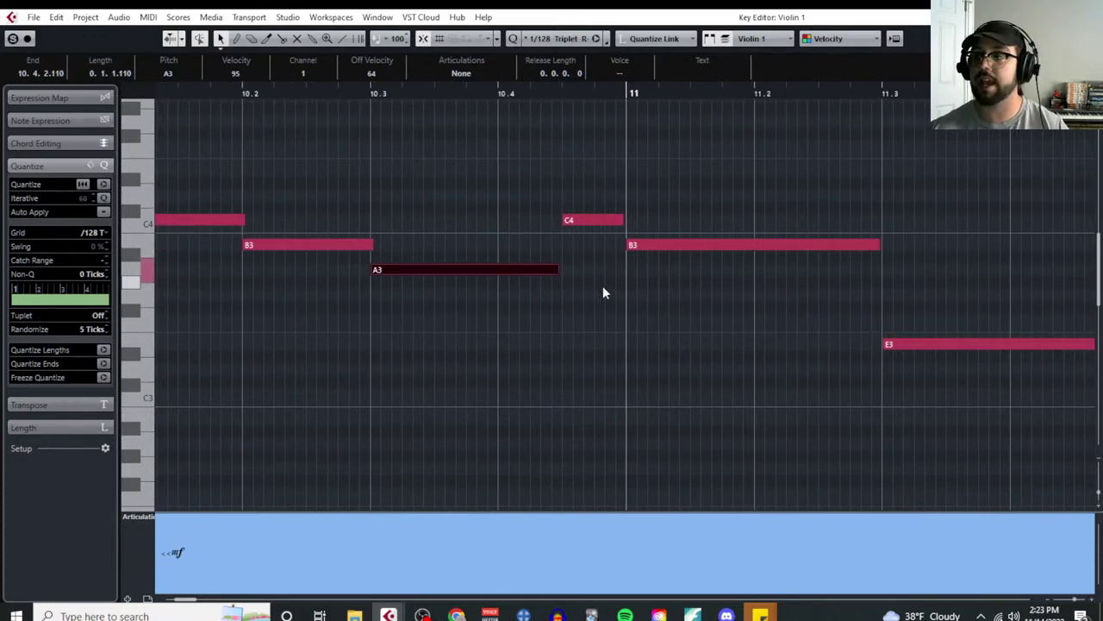
key(g)
key(h)
key(h)
key(h)
key(h)
key(h)
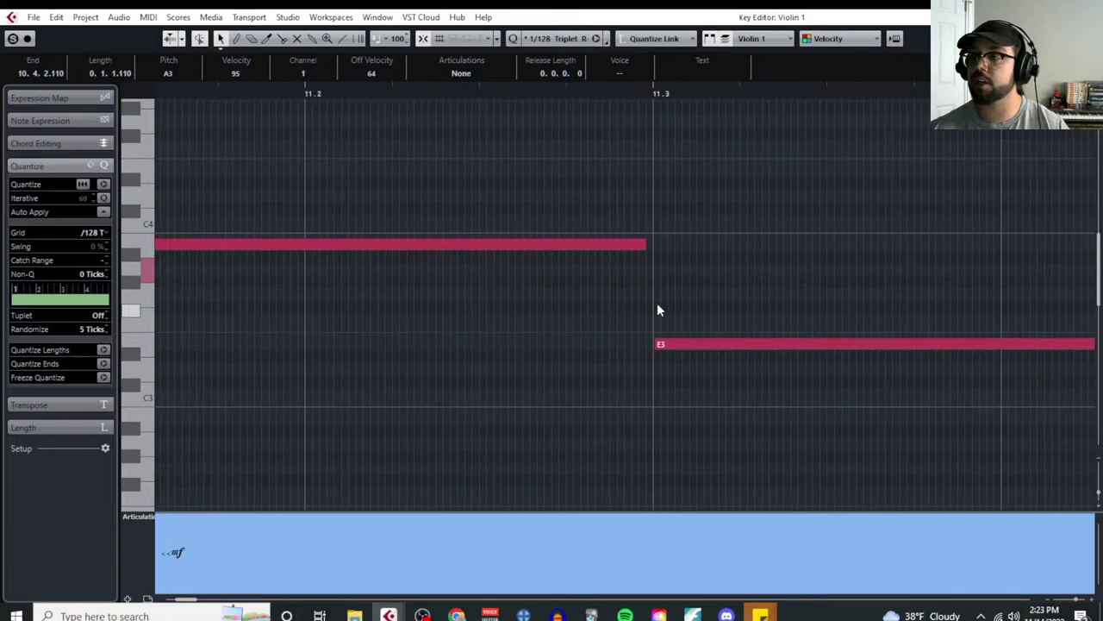
Step: Check the overlaps between the A3, G3 and F#3 notes at the start of bar 12
key(g)
key(g)
key(g)
key(g)
scroll(446, 310, right, 3)
key(h)
key(h)
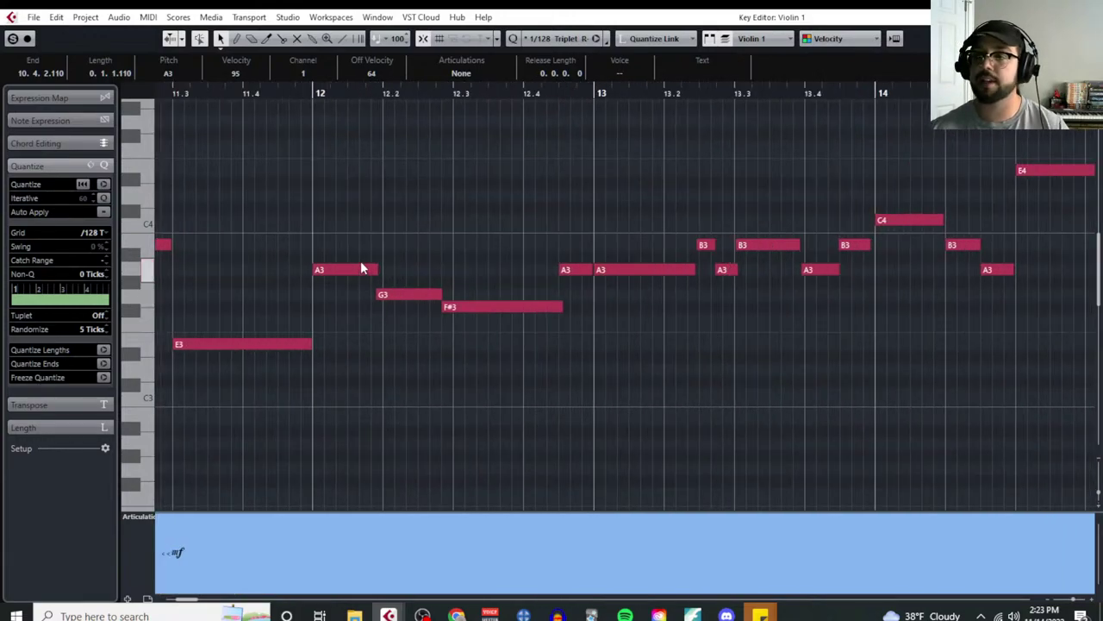
drag(362, 236, 420, 318)
key(h)
key(h)
key(h)
key(h)
key(h)
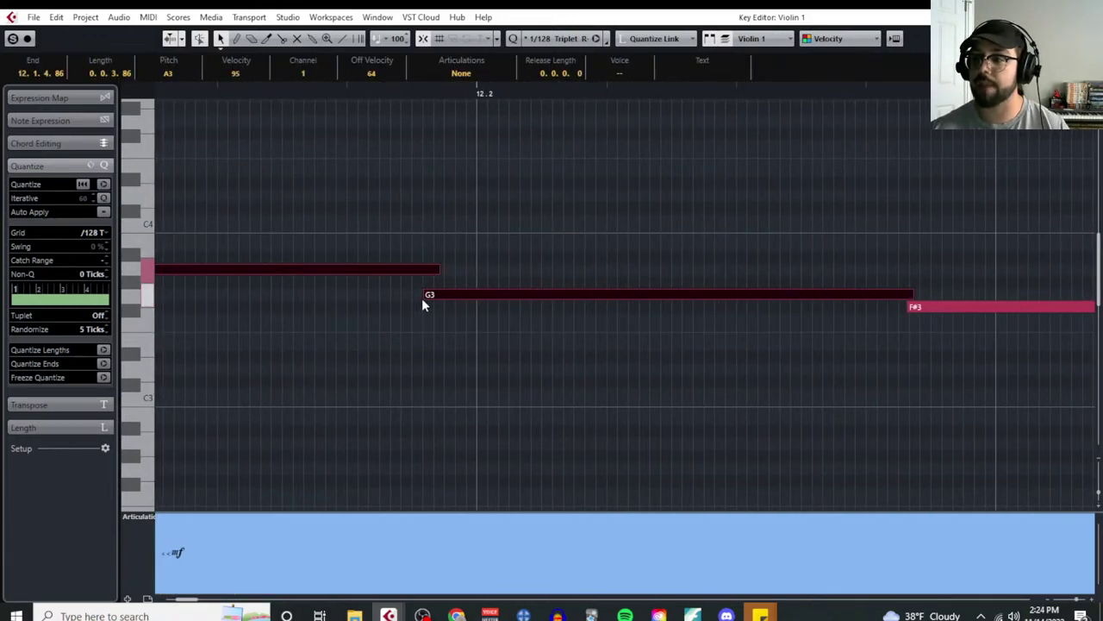
key(g)
key(g)
key(g)
key(g)
key(g)
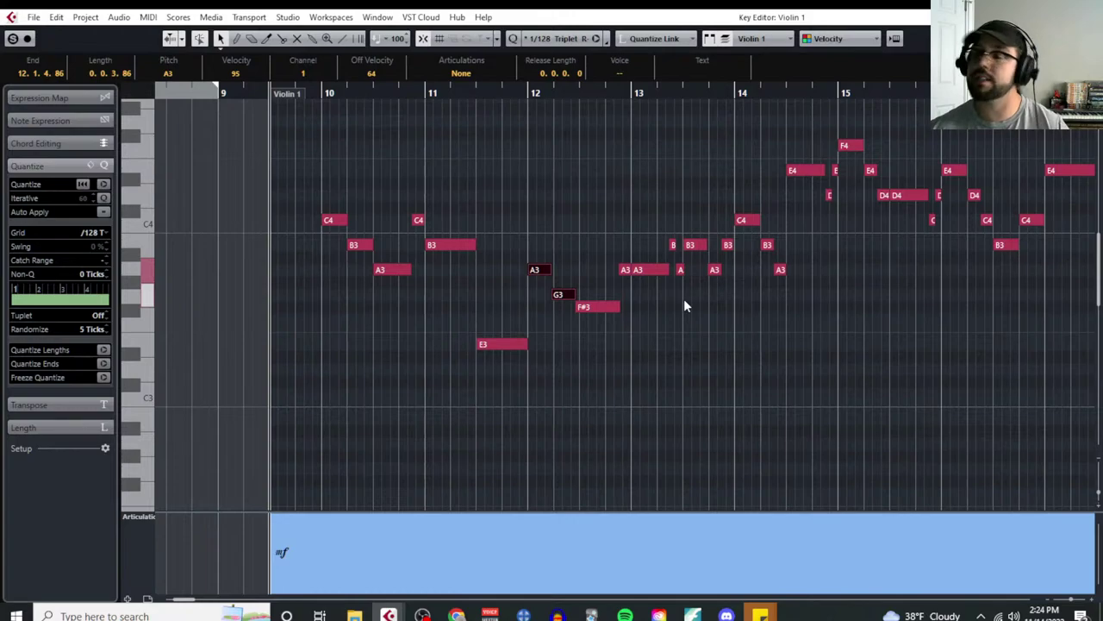
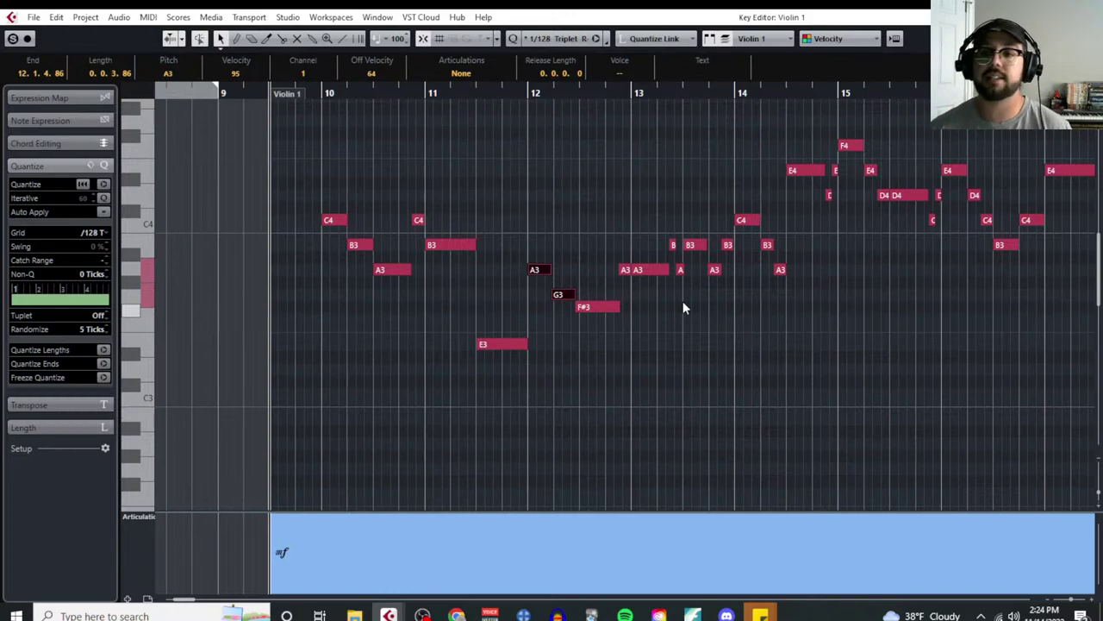
Step: Switch to the Lesson 13 document in Chrome and review its Step 3 section on bowing patterns
click(85, 17)
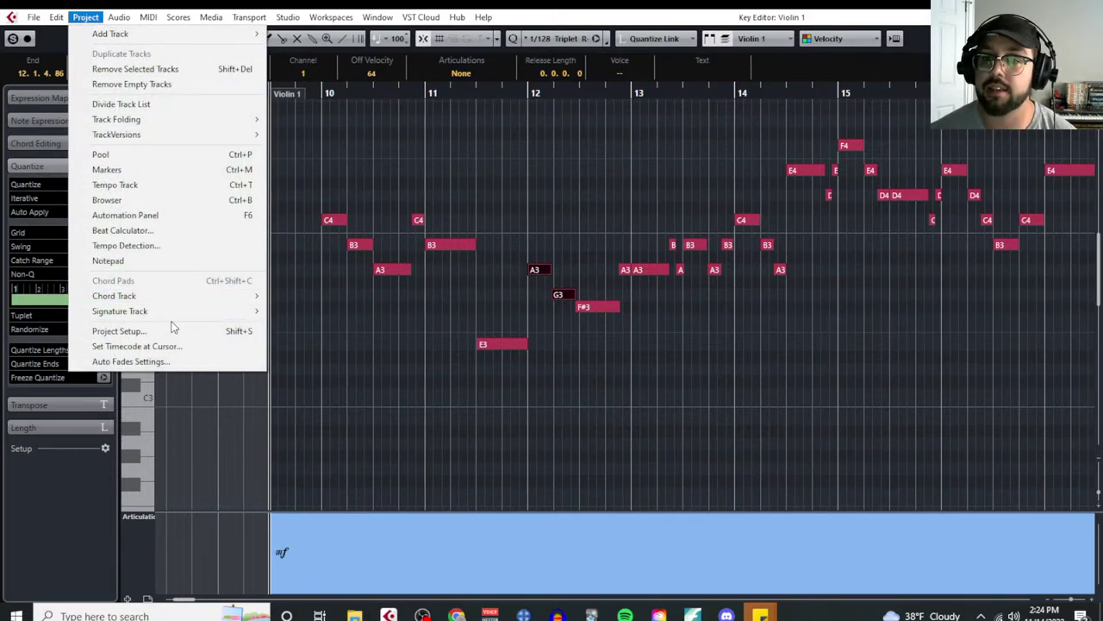
click(108, 261)
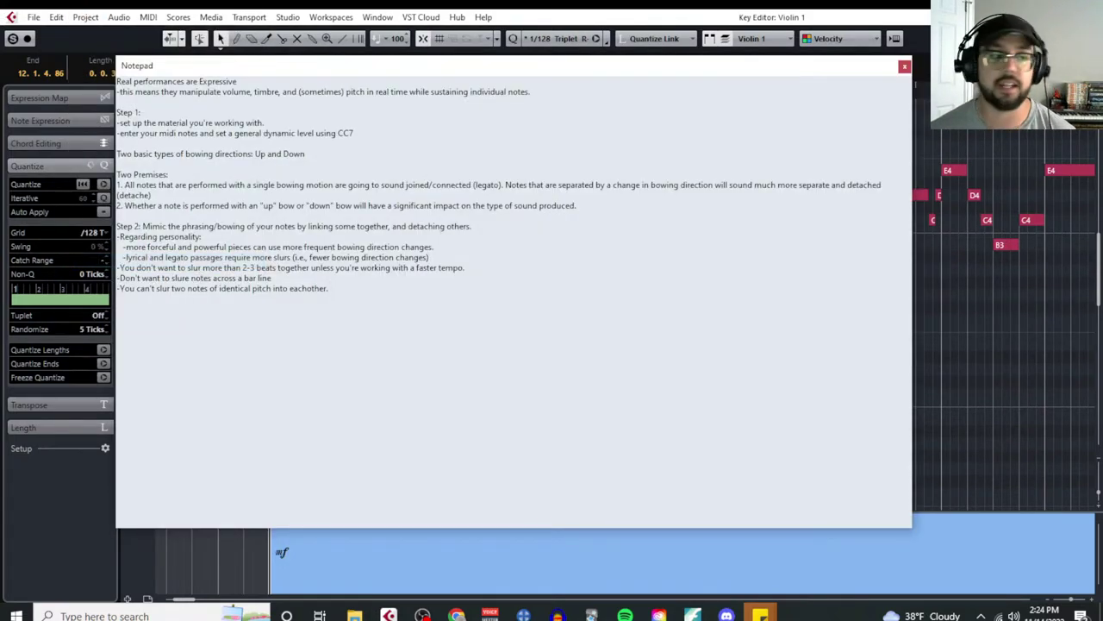
click(457, 615)
drag(359, 90, 459, 57)
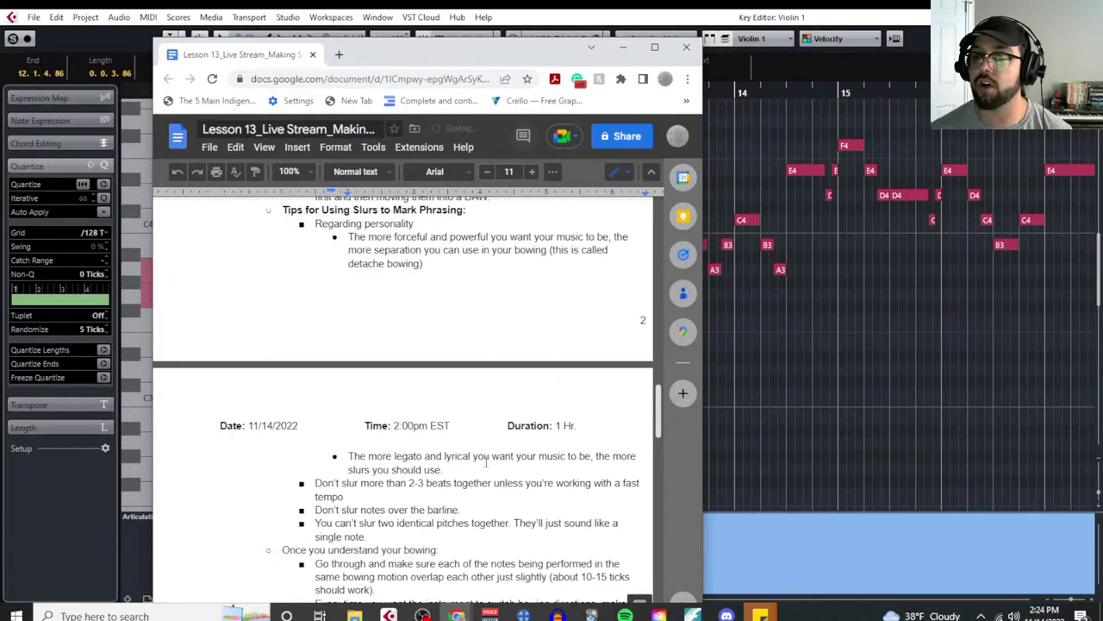
scroll(503, 443, down, 3)
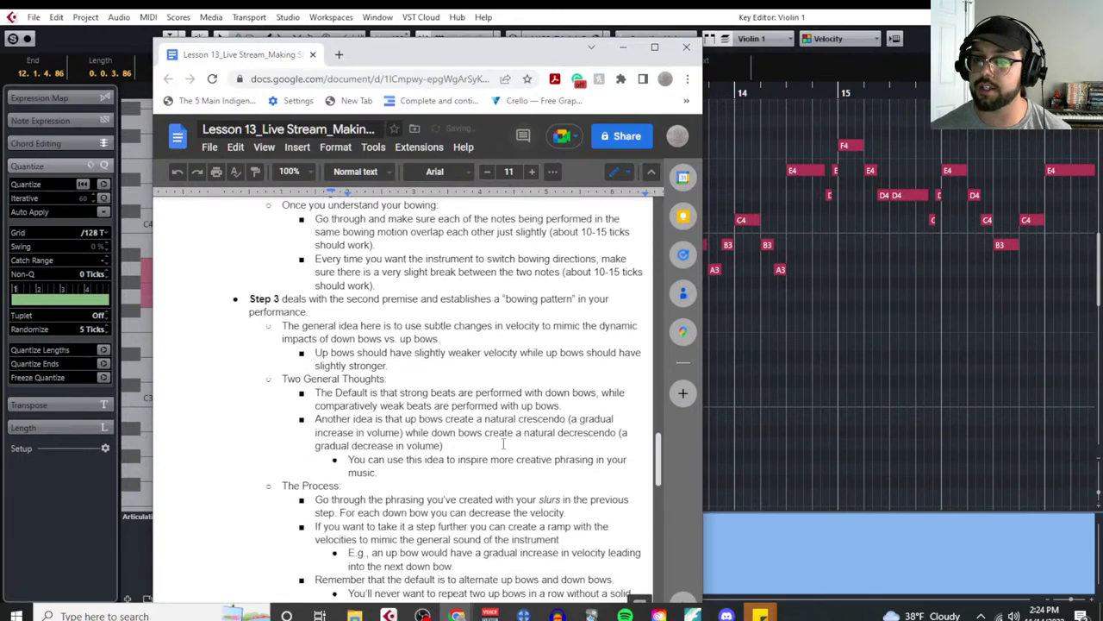
click(281, 35)
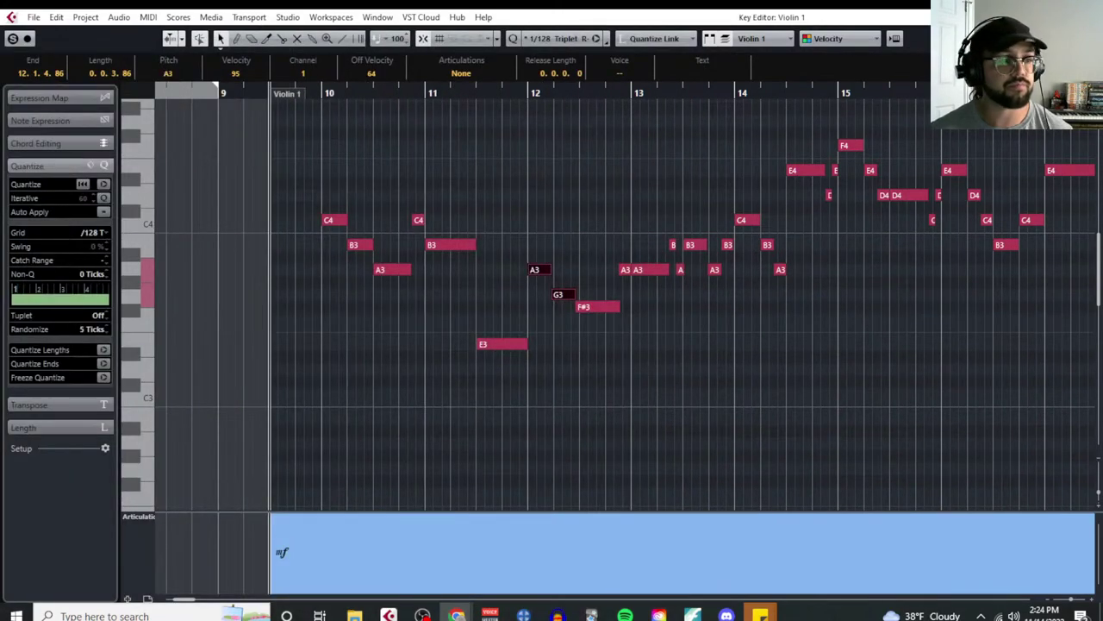
Step: In Cubase's project notepad, add the heading "Step 3: Establish your bowing pattern by manipulating velocity" below the Step 2 notes
click(93, 22)
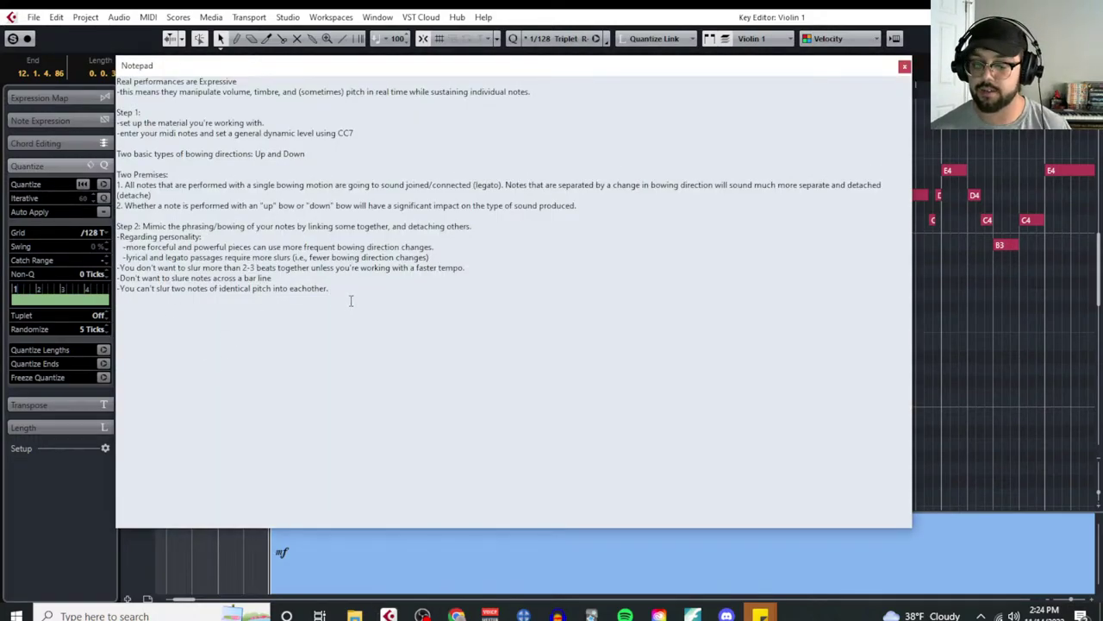
text(Step 3:)
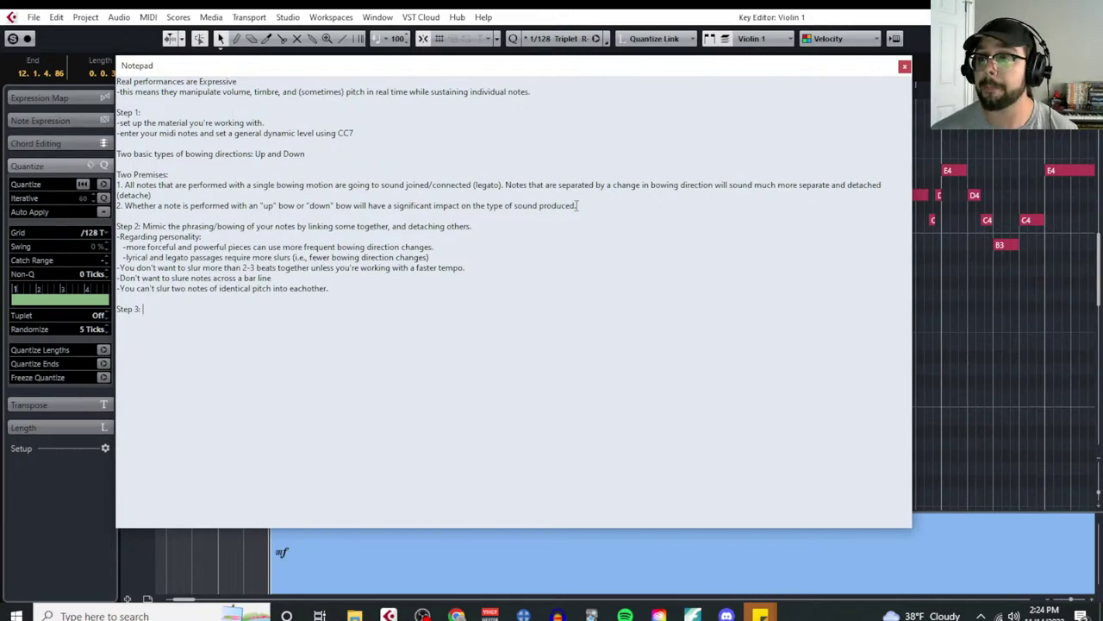
drag(593, 209, 125, 205)
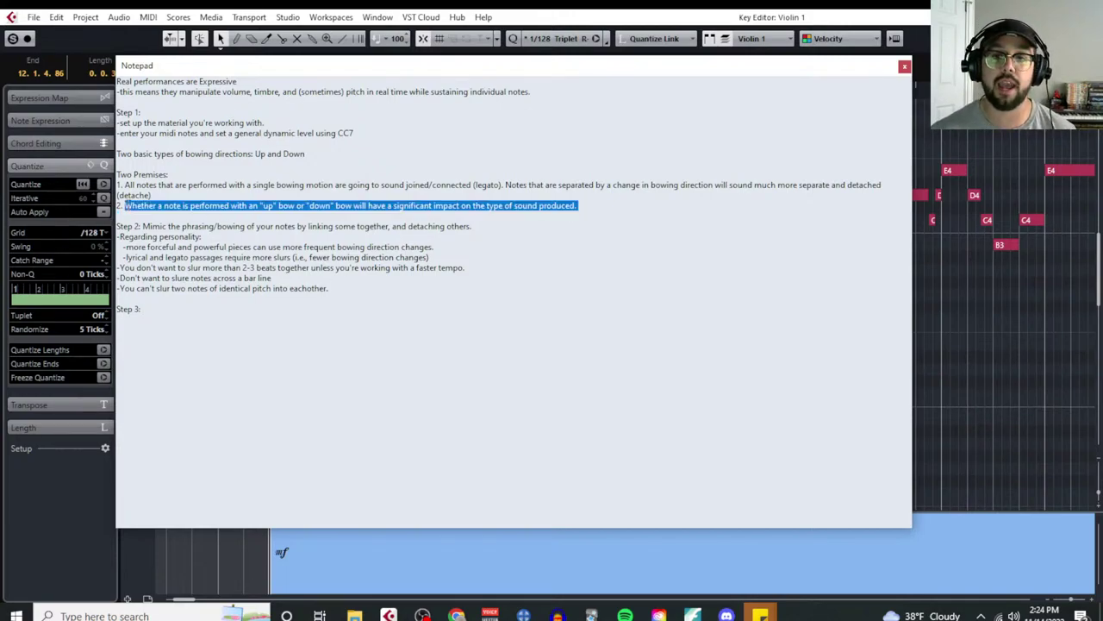
click(150, 309)
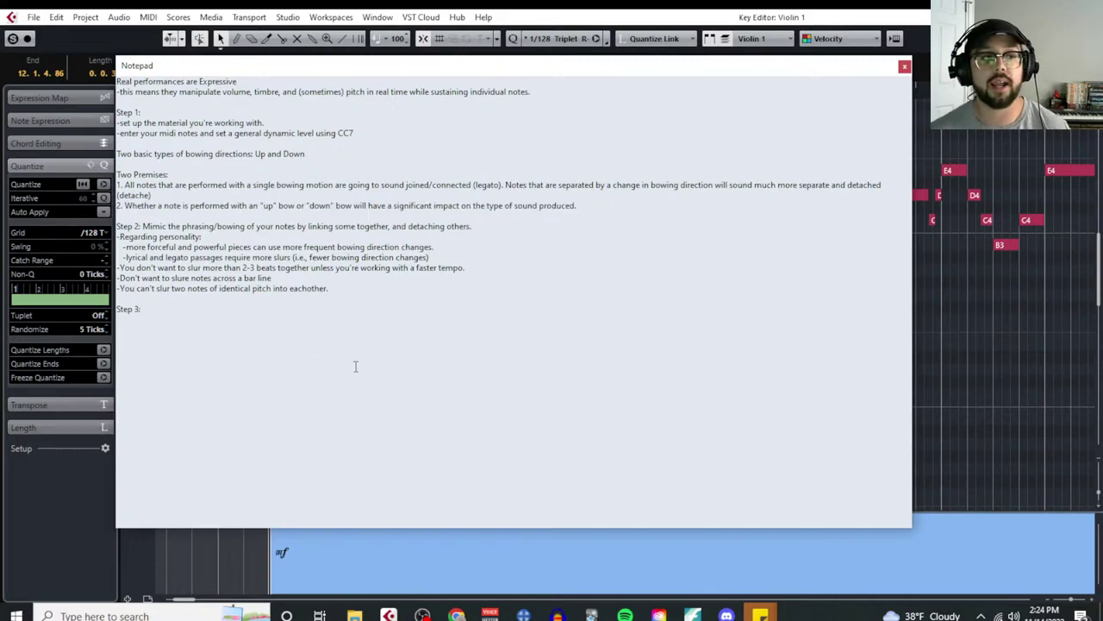
text(Esta)
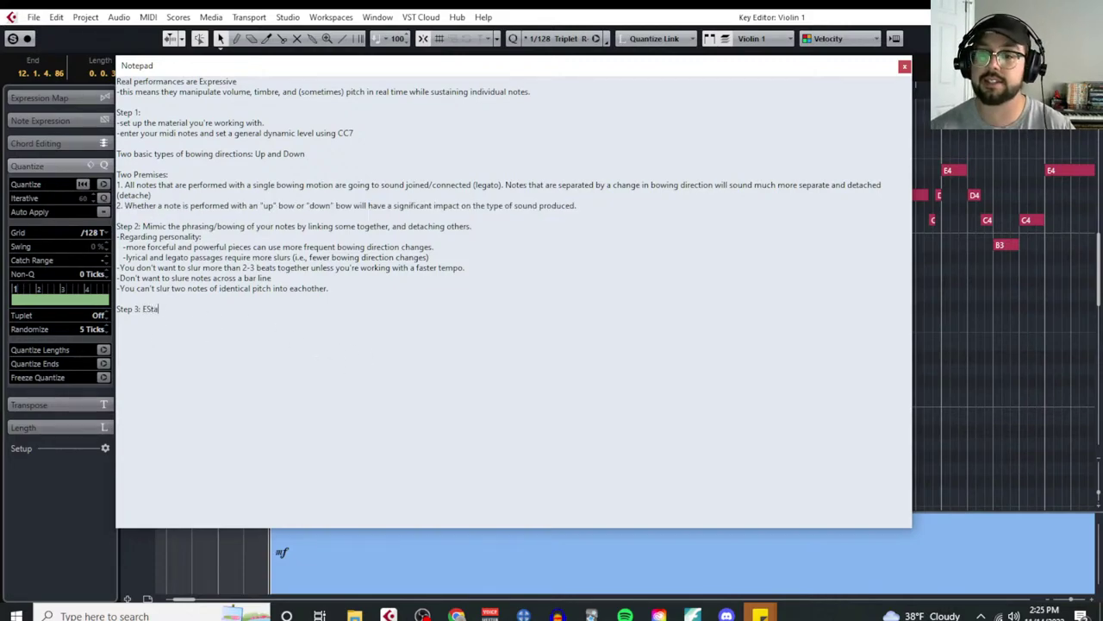
key(BackSpace)
key(BackSpace)
key(BackSpace)
text(stablish yo)
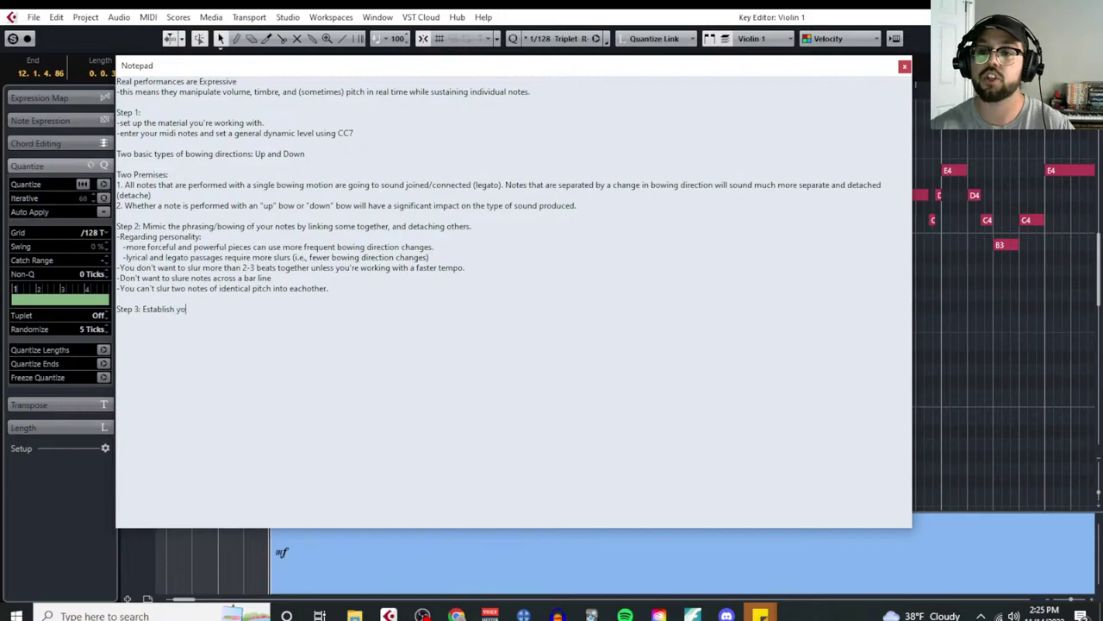
text(ur bowing pattern )
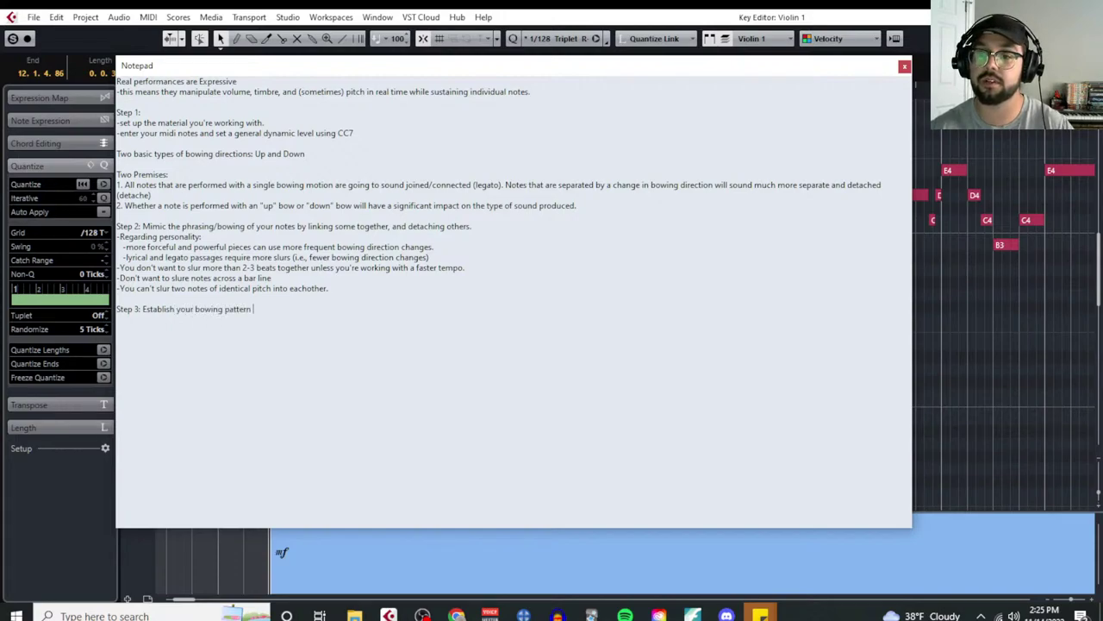
text(by manipulating velocity)
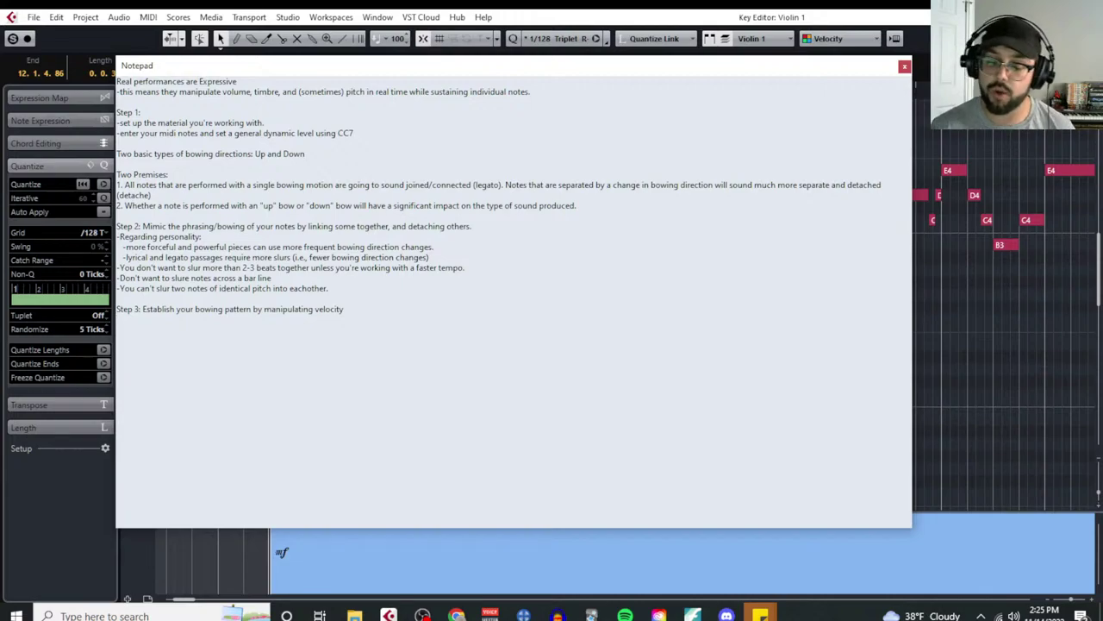
Step: Write "-Up bows are softer than Down Bows." as the first point under Step 3
text(Up bow)
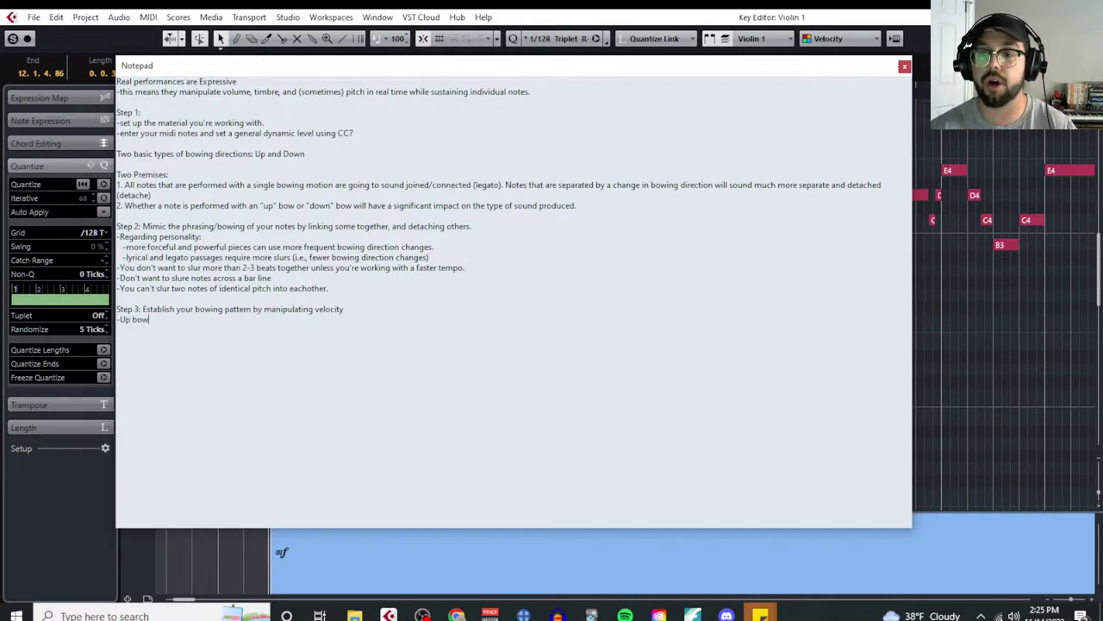
text(s are)
key(BackSpace)
key(BackSpace)
key(BackSpace)
key(BackSpace)
key(BackSpace)
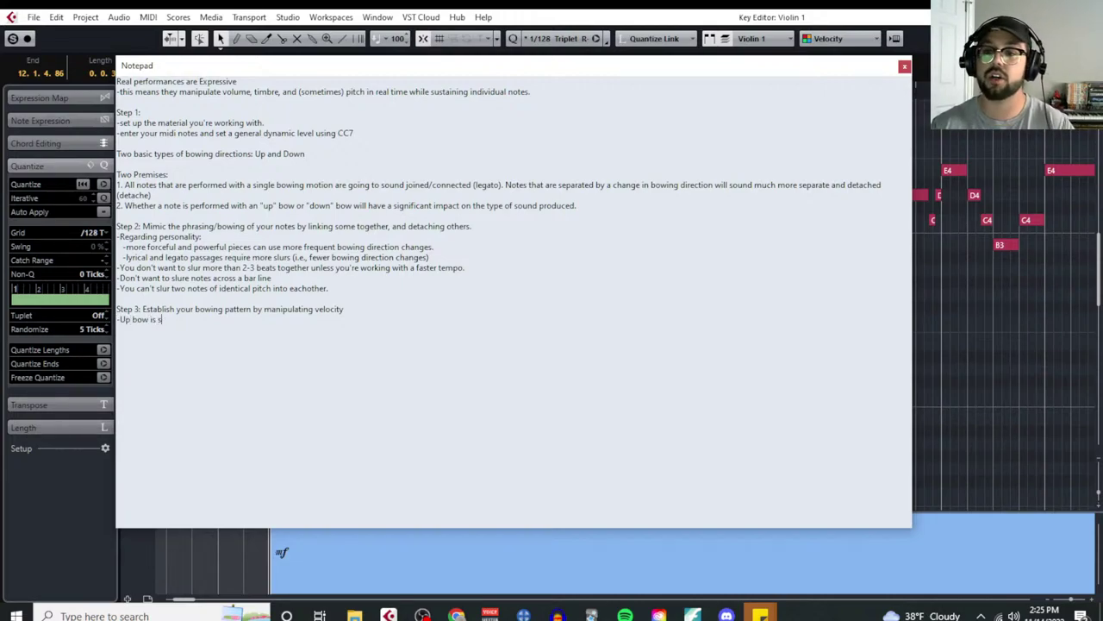
text(s are softer t)
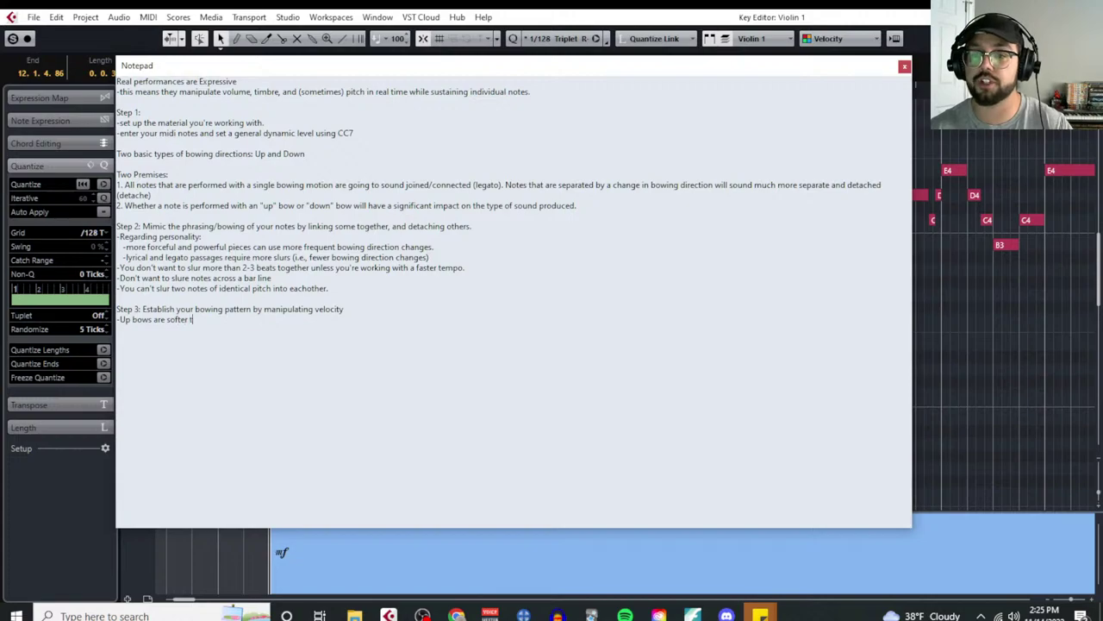
text(han Down Bows.)
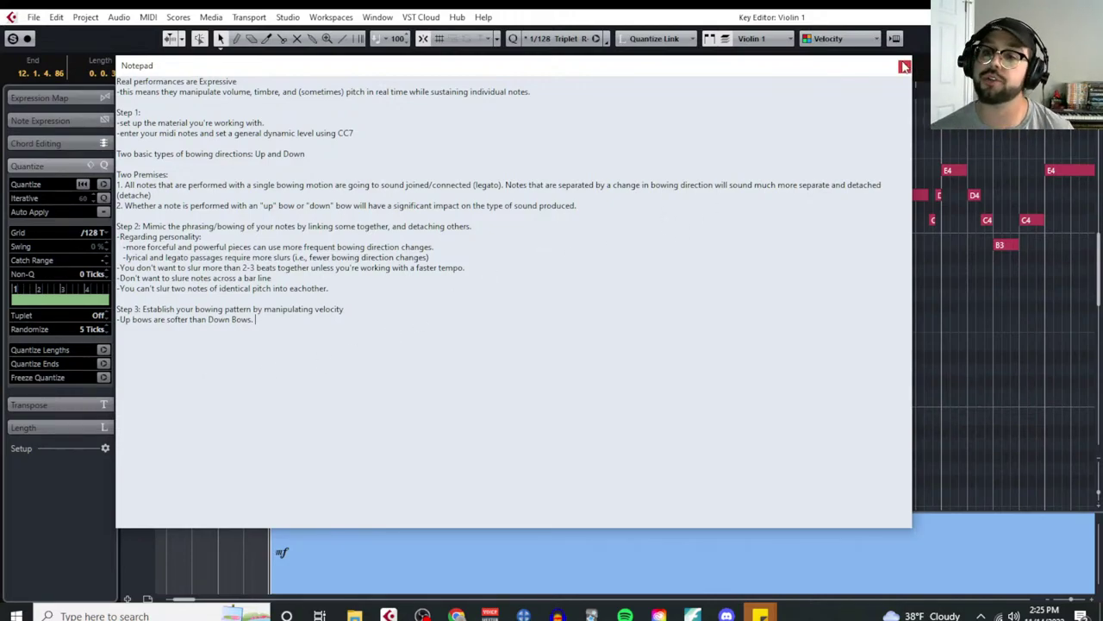
Step: Add the point "-go through your bowing pattern as established by step 2, and give all up bows a softer velocity." under Step 3
key(Return)
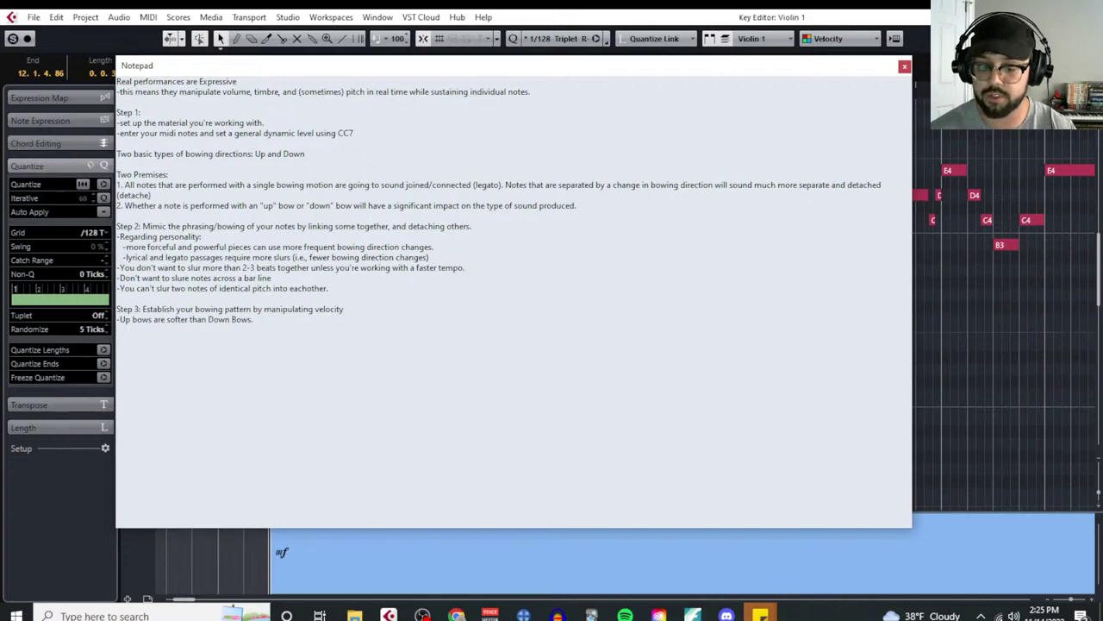
text(-go through your b)
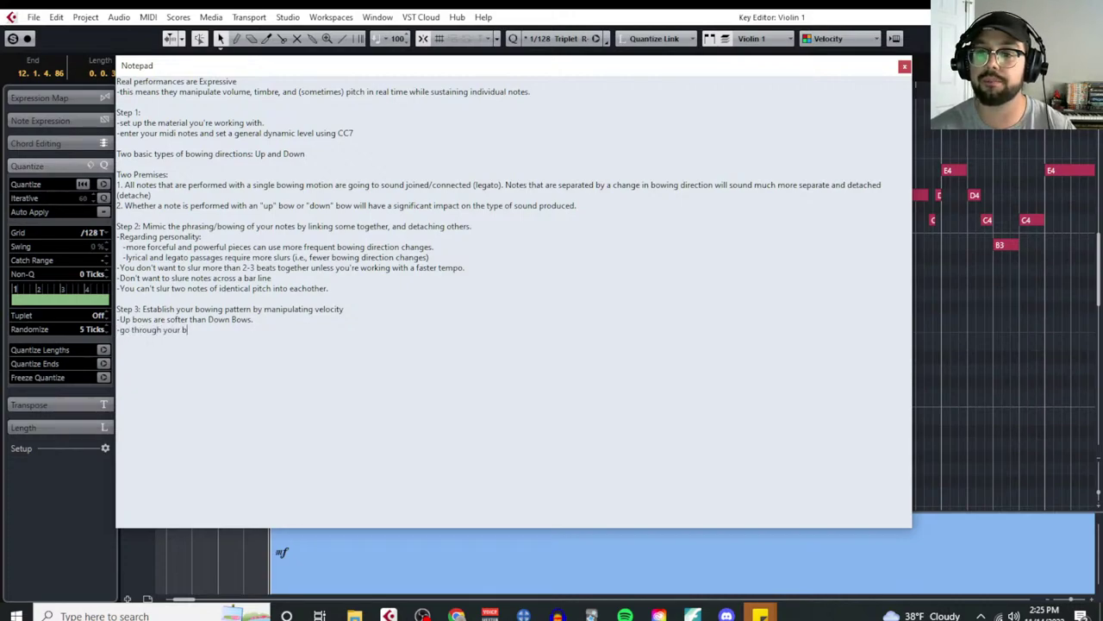
text(owing pattern as esa)
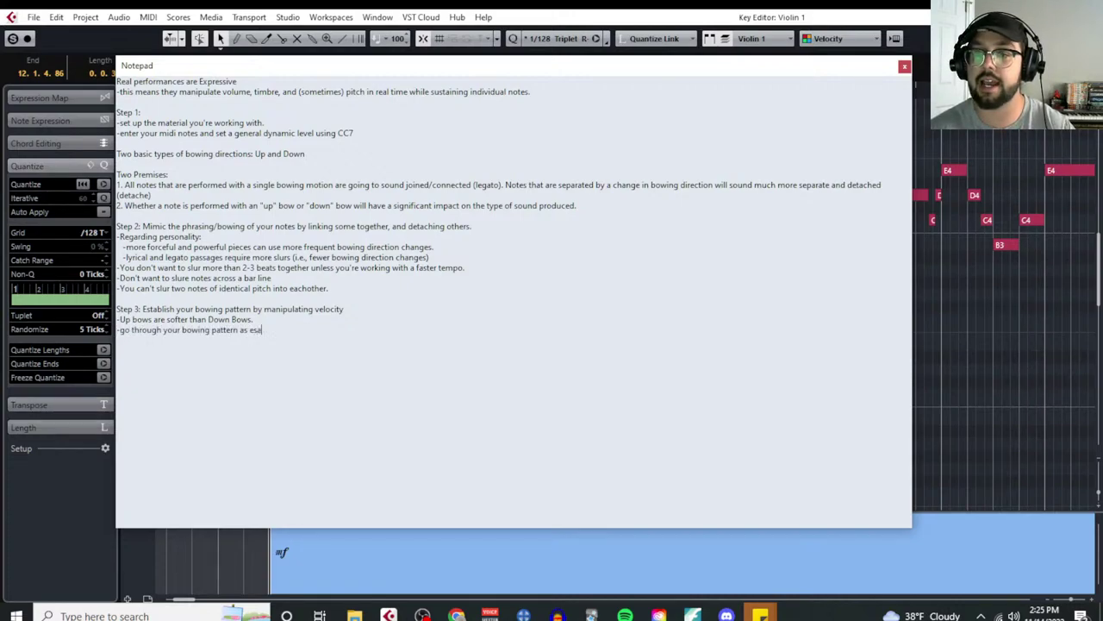
key(BackSpace)
text(tablished by )
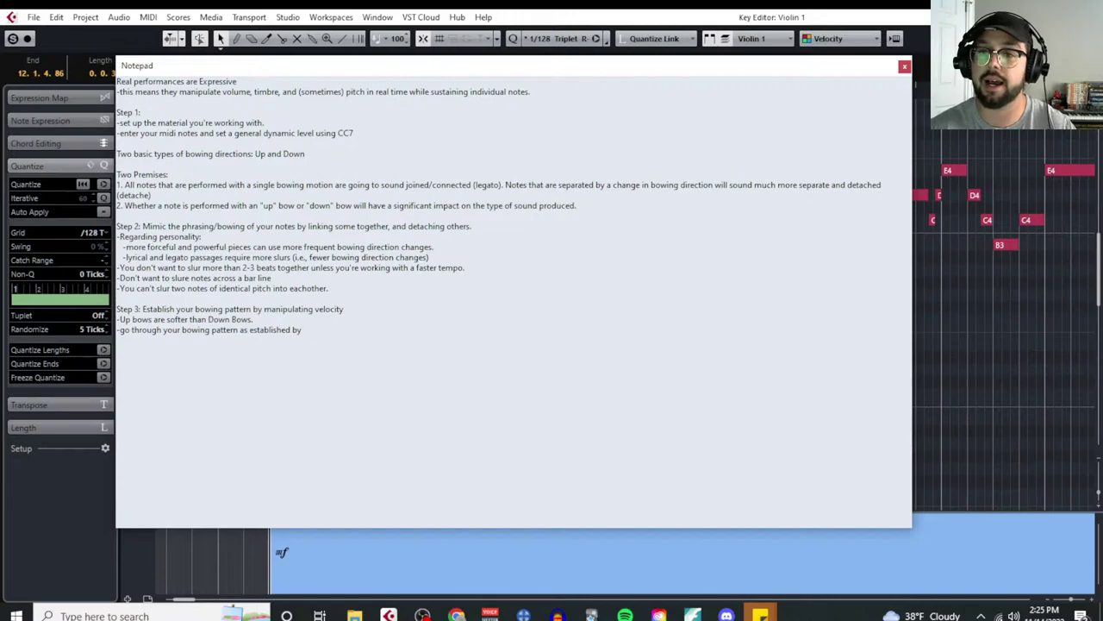
text(step 2)
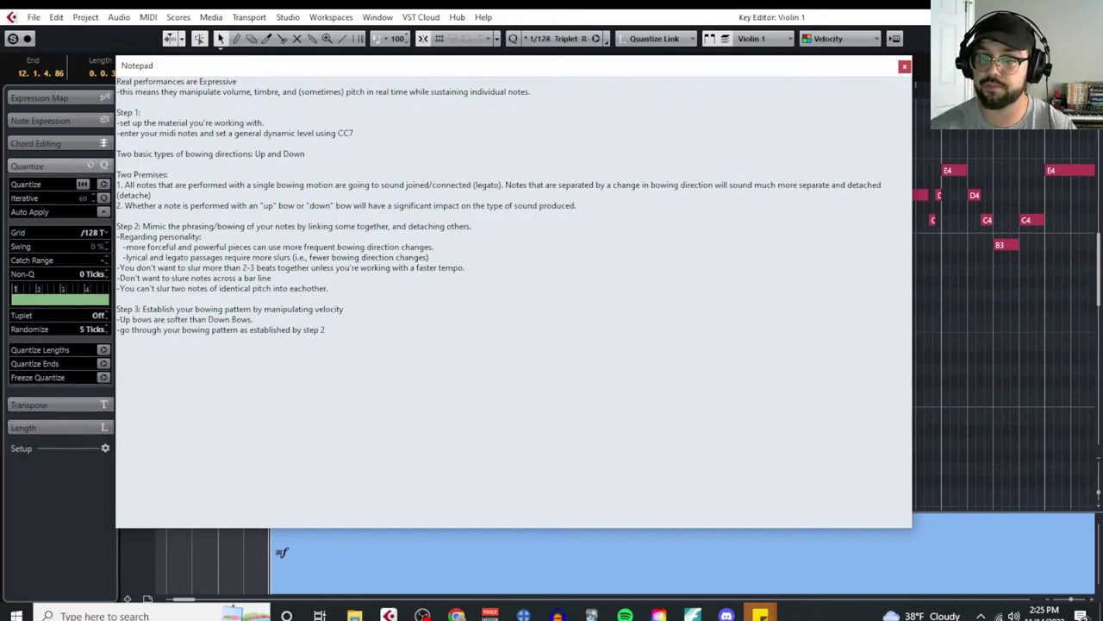
text(, and give)
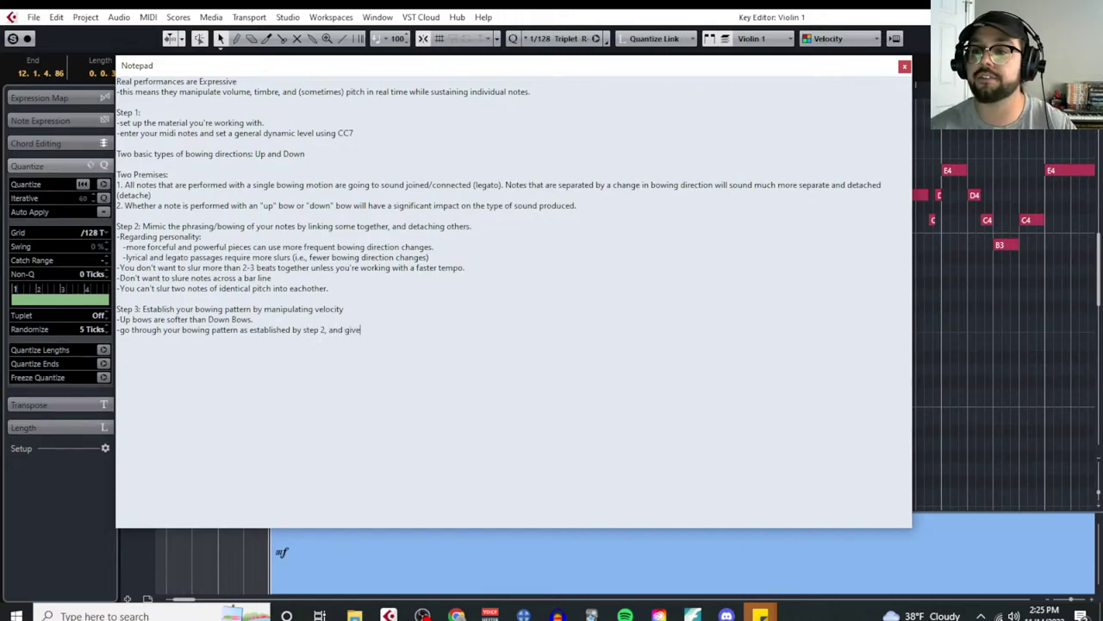
text( all bowing)
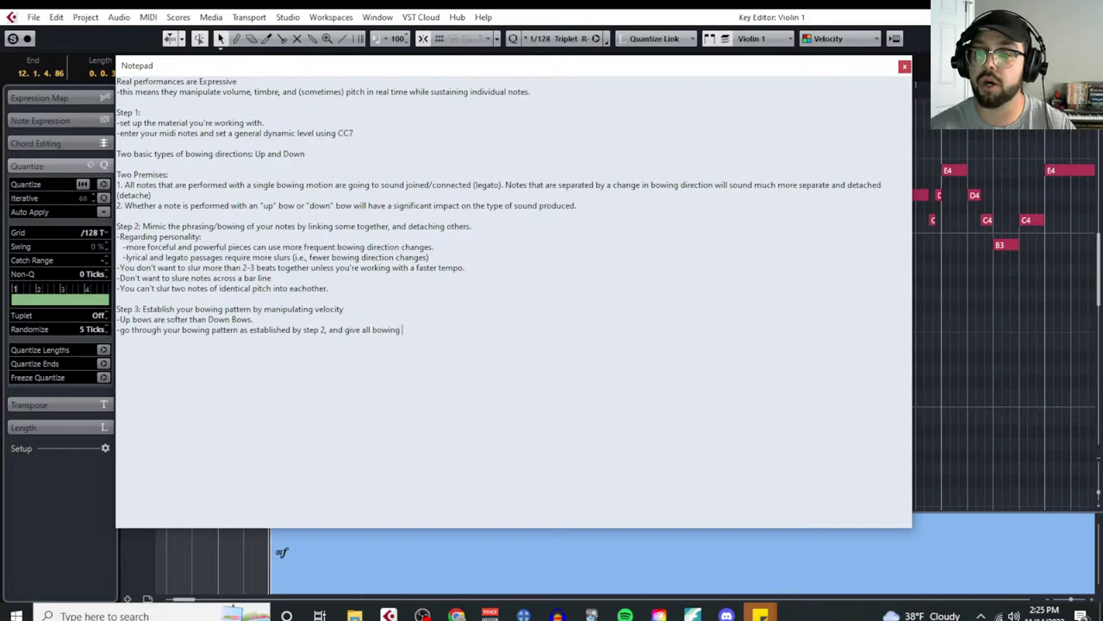
key(BackSpace)
key(BackSpace)
key(BackSpace)
key(BackSpace)
key(BackSpace)
key(BackSpace)
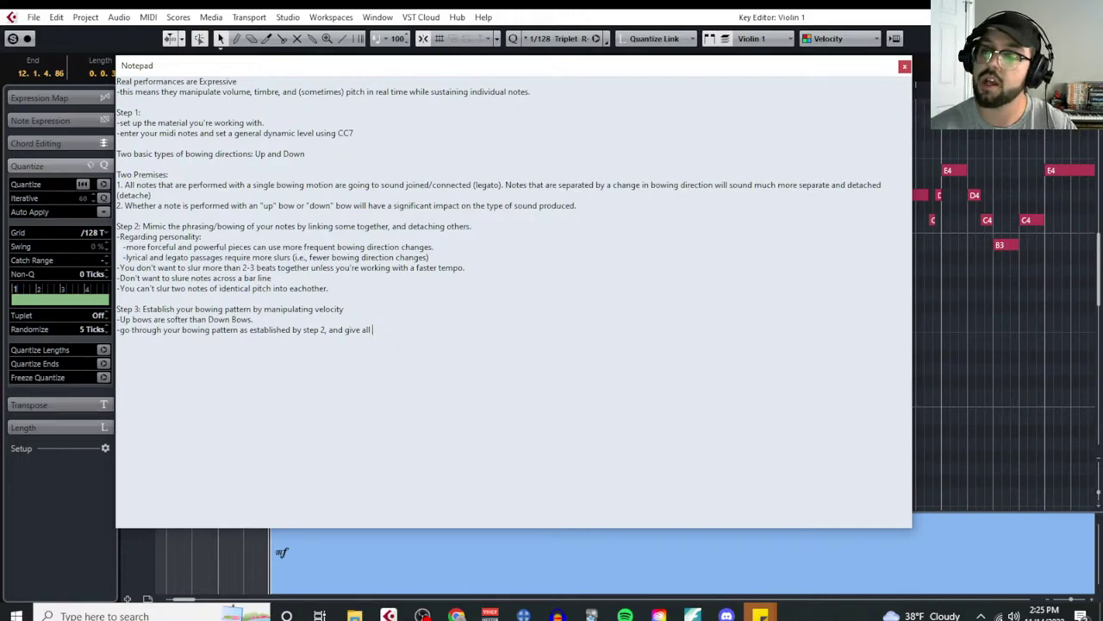
text(up bo)
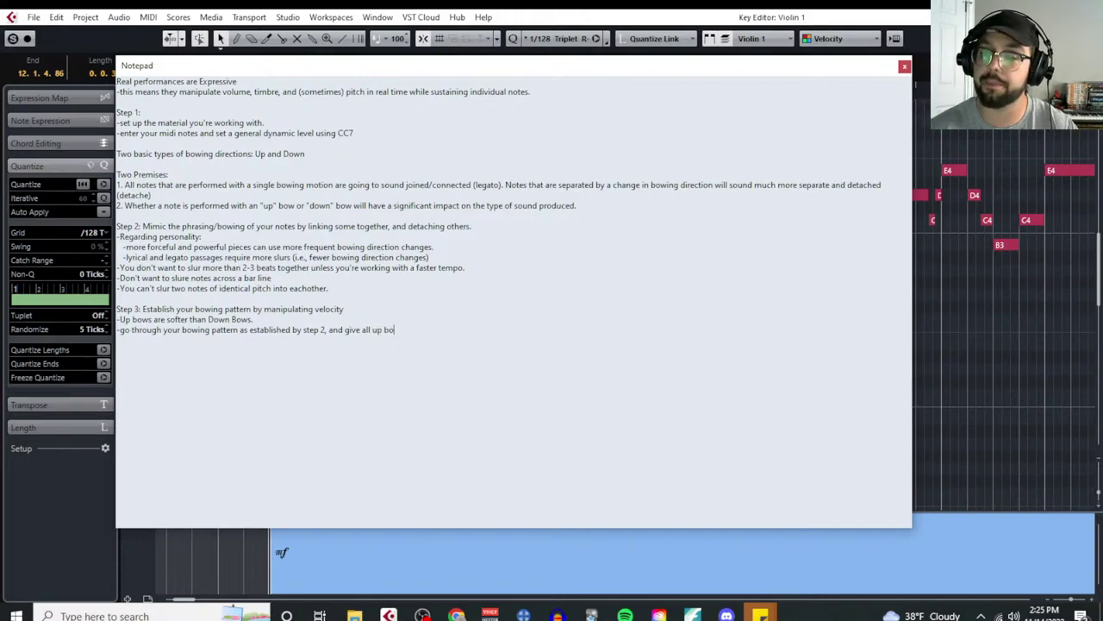
text(ws a softer velocity.)
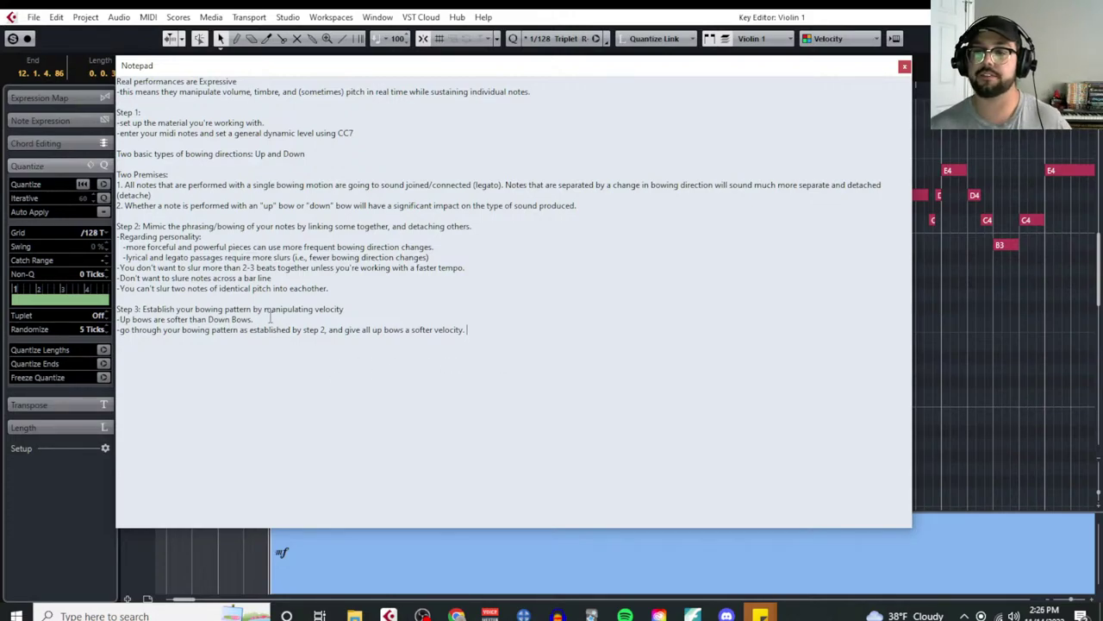
Step: Enlarge the notes text and write an indented sub-point beginning "-the default pattern is to give down beats a down bow, and comparitively"
key(Up)
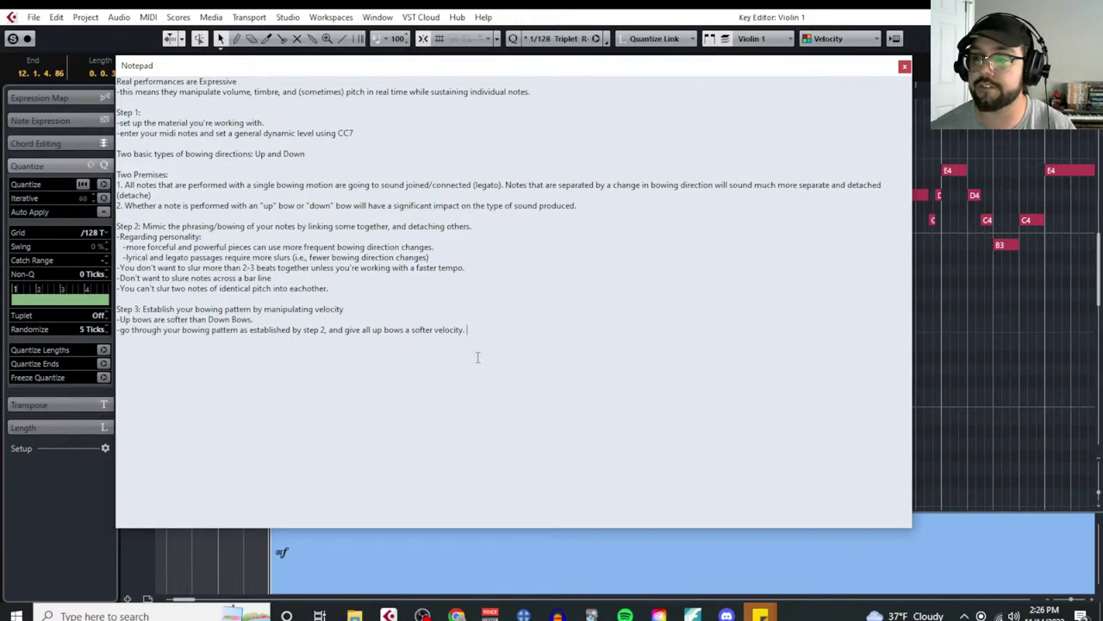
scroll(477, 355, up, 5)
key(Return)
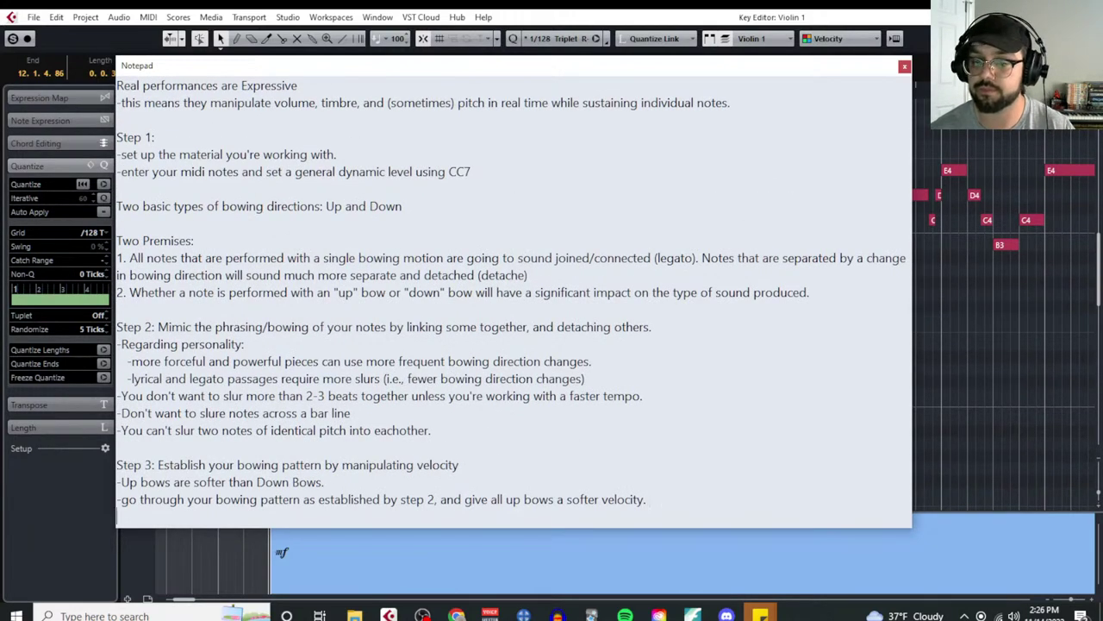
text(-the d)
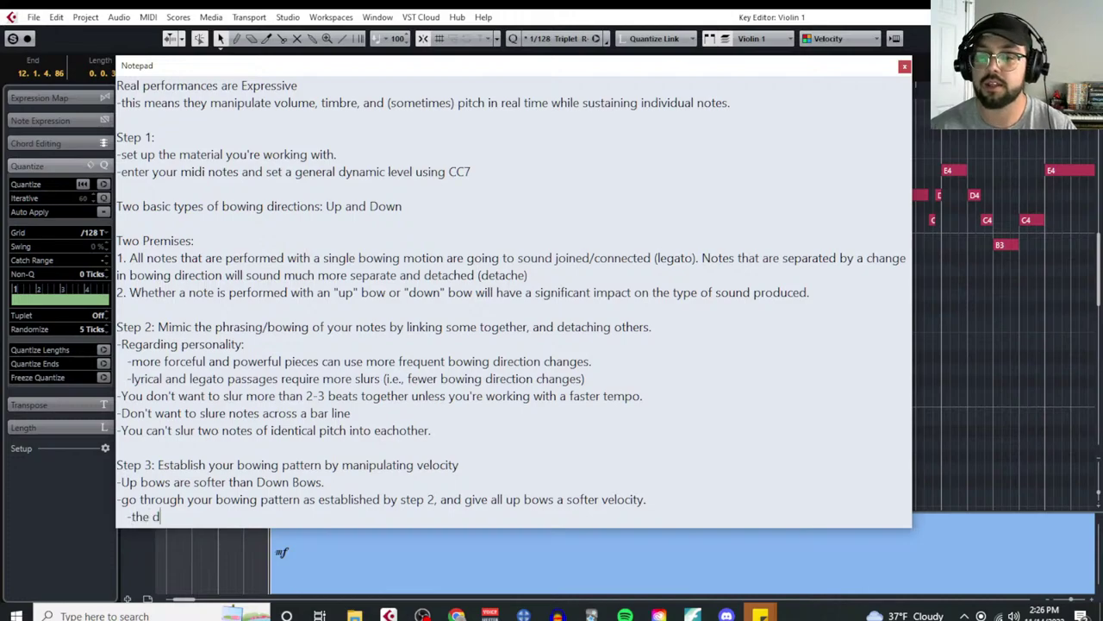
text(efault pattern is to )
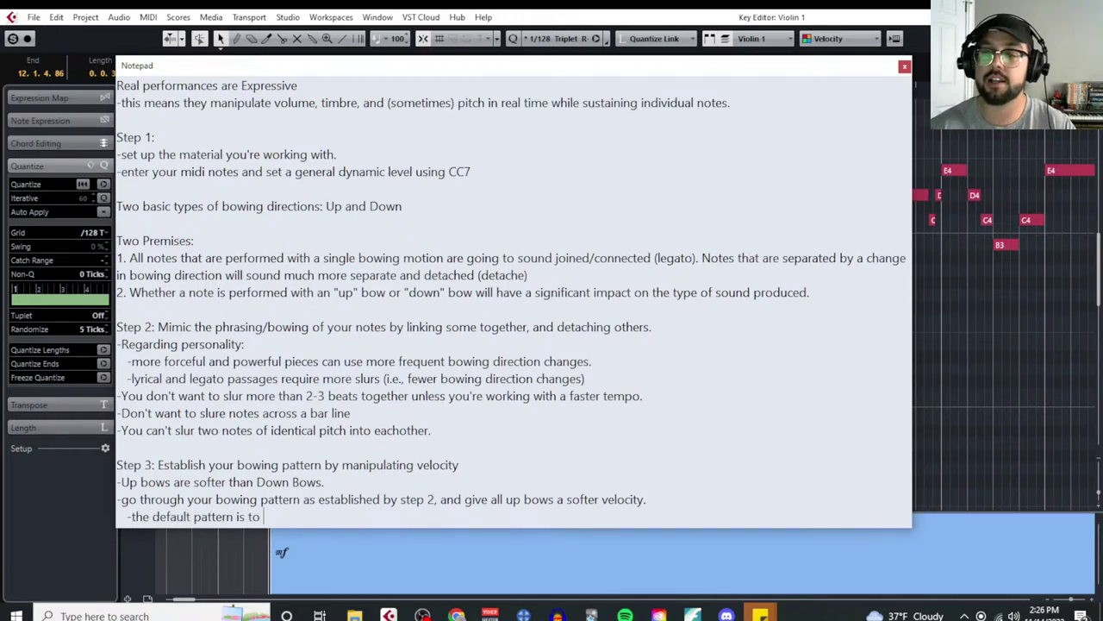
text(give down)
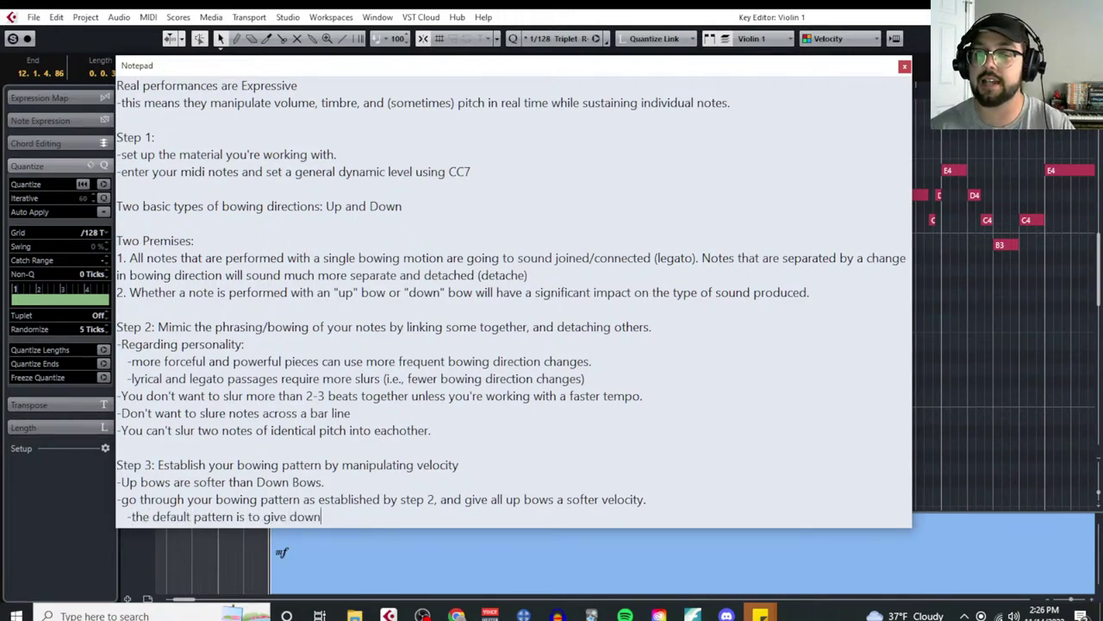
text( beats a down b)
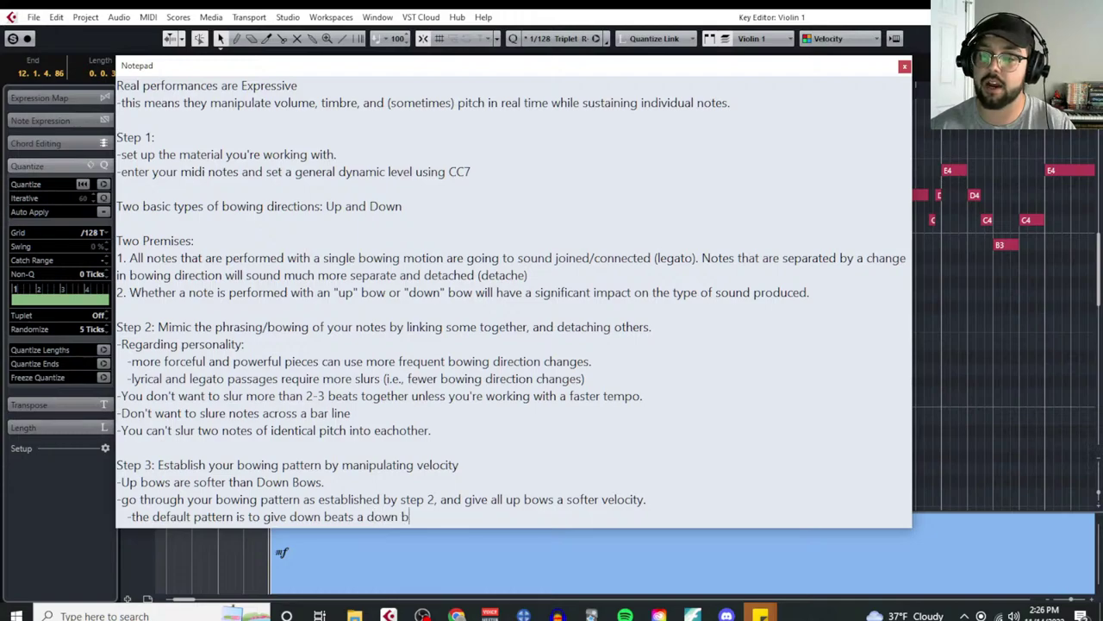
text(ow, and co)
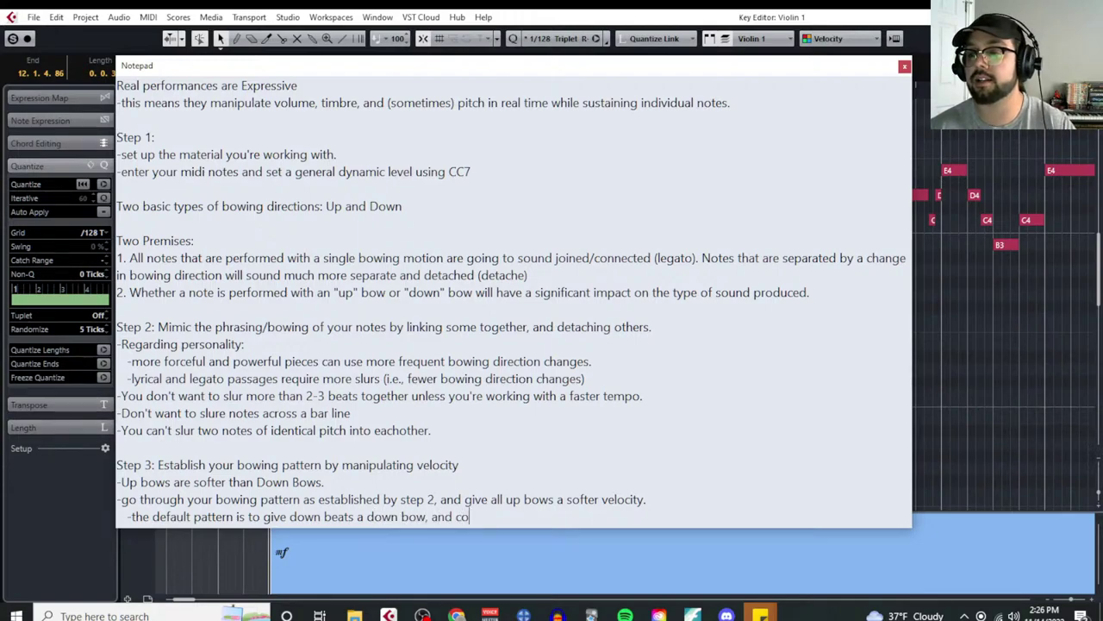
text(mparted)
key(BackSpace)
key(BackSpace)
key(BackSpace)
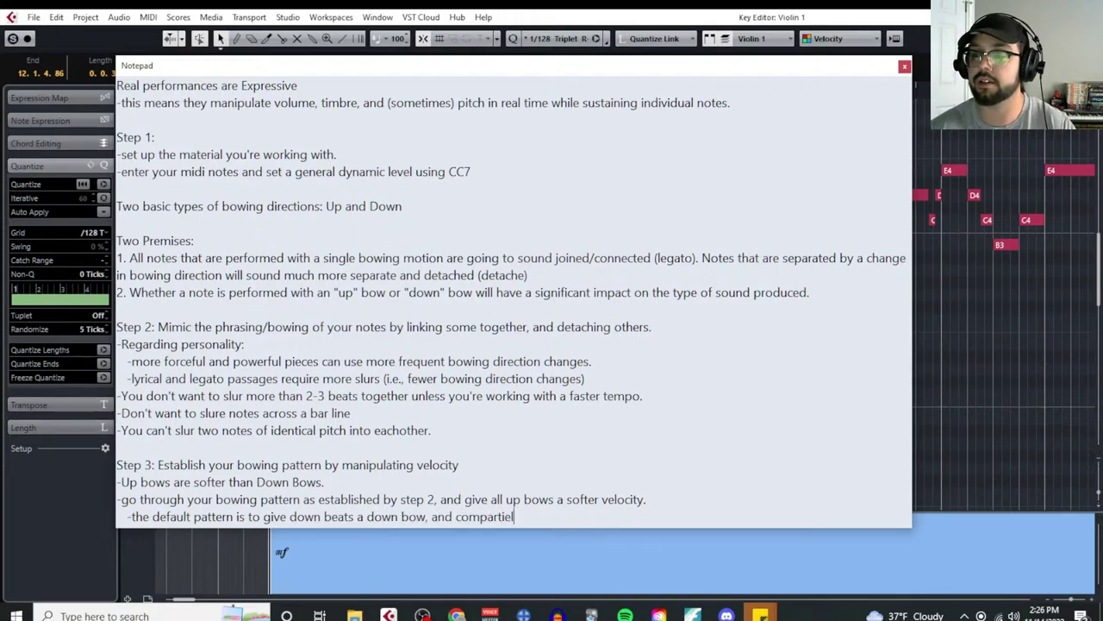
text(itively weal)
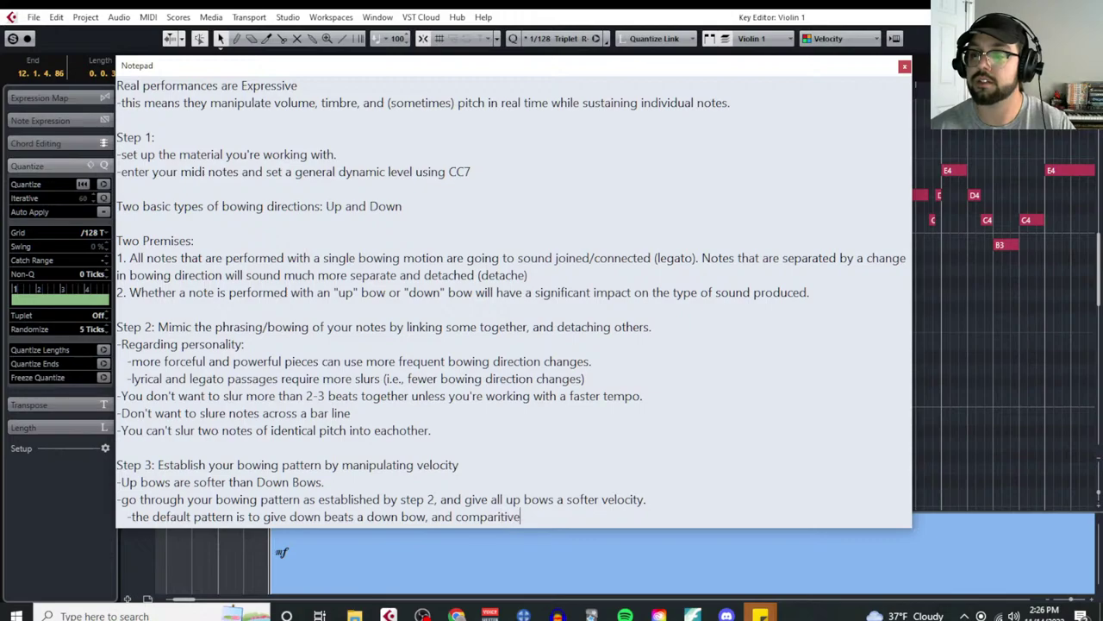
Step: Finish the default bowing pattern note with "comparatively weaker beats will be given an up bow.", correcting the spelling of "comparatively"
key(BackSpace)
text(ker)
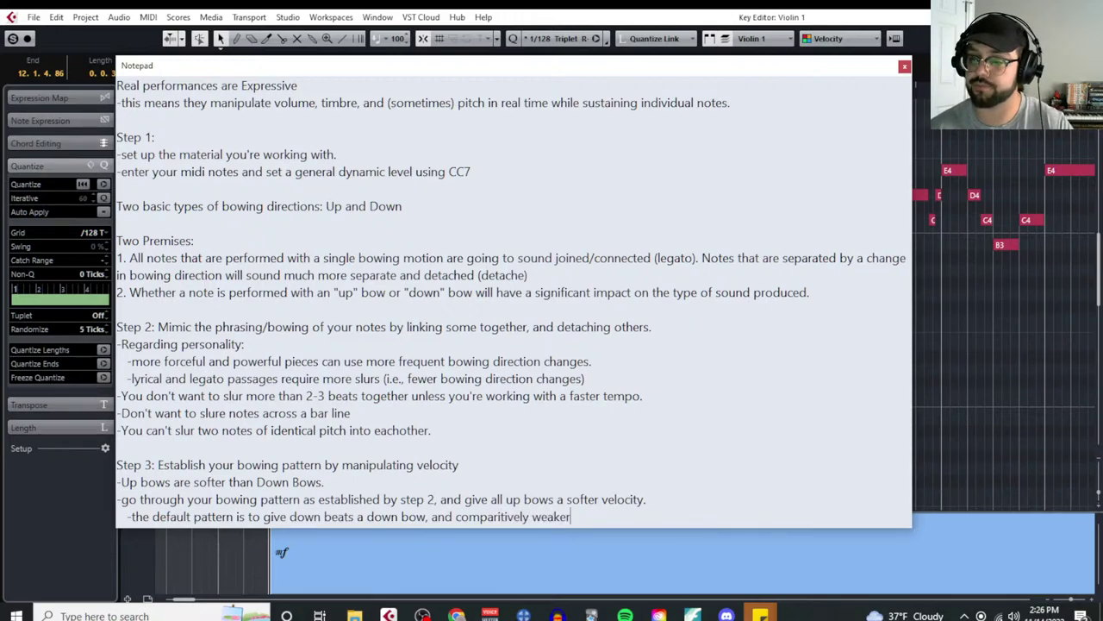
click(506, 517)
key(BackSpace)
text(a)
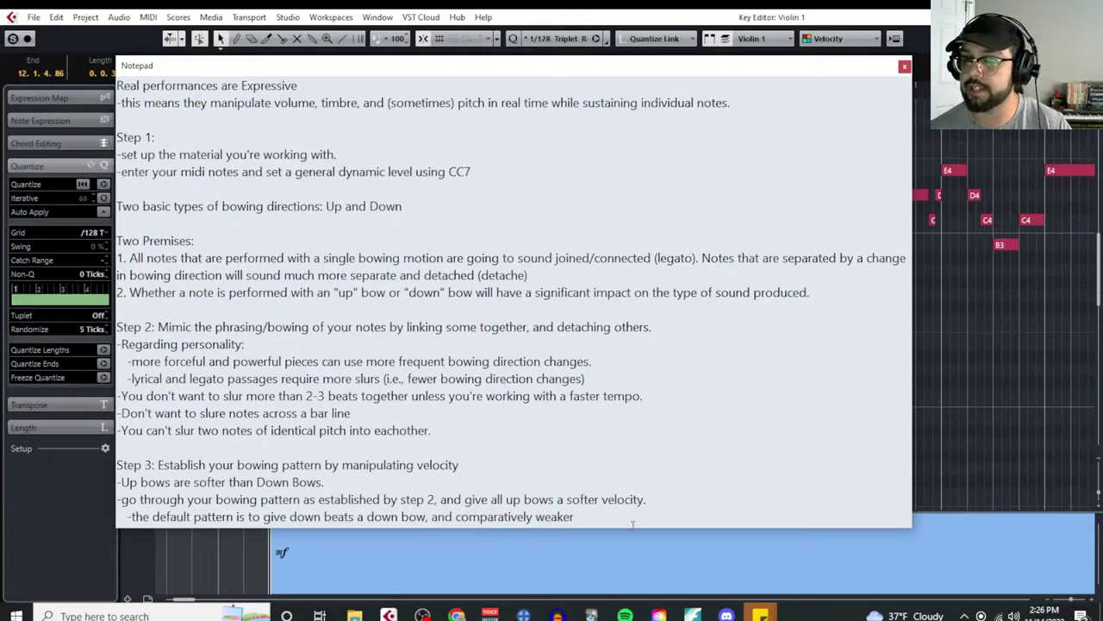
click(617, 520)
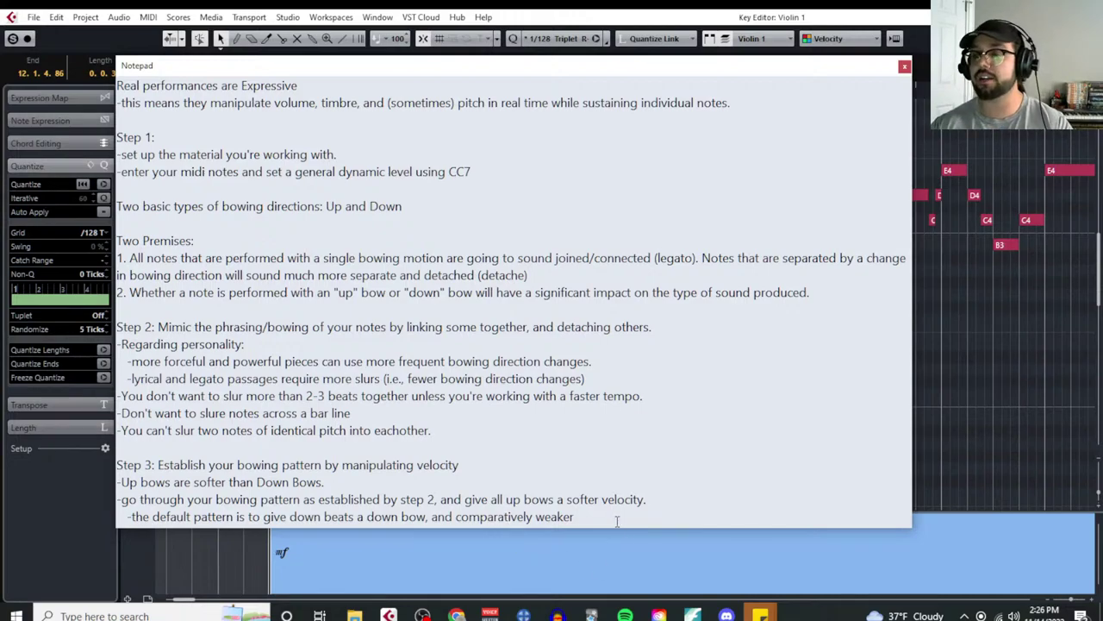
text(beats will be g)
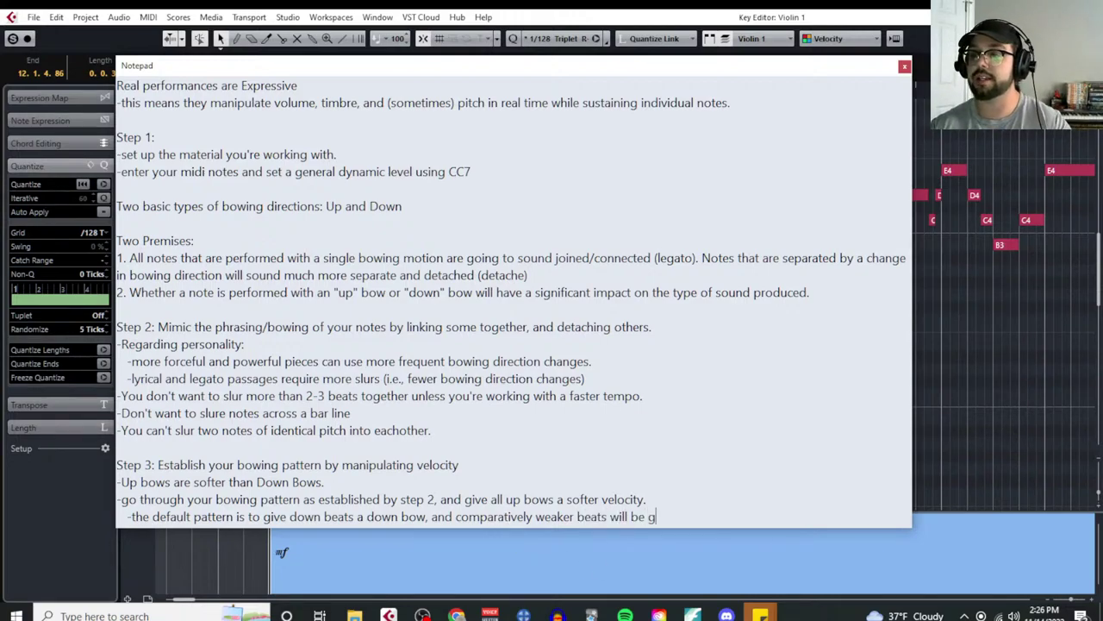
text(iven an up bow.)
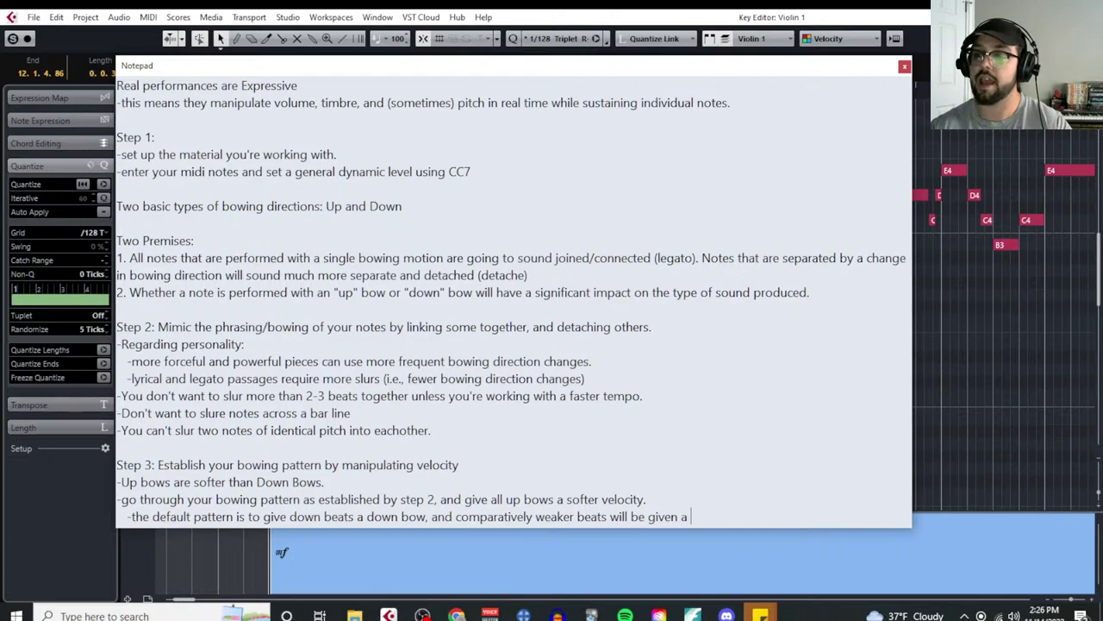
key(Return)
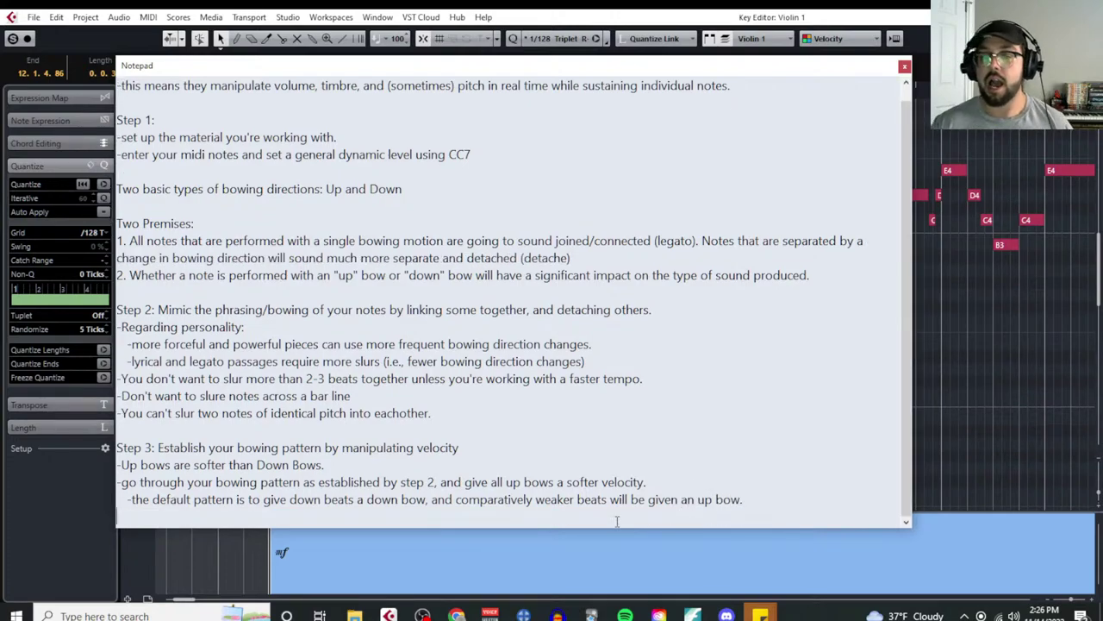
Step: Add an indented note reading "-You can also use the natural tendencies of your bowing to create a more interesting dynamic shape to your phrase."
text(-)
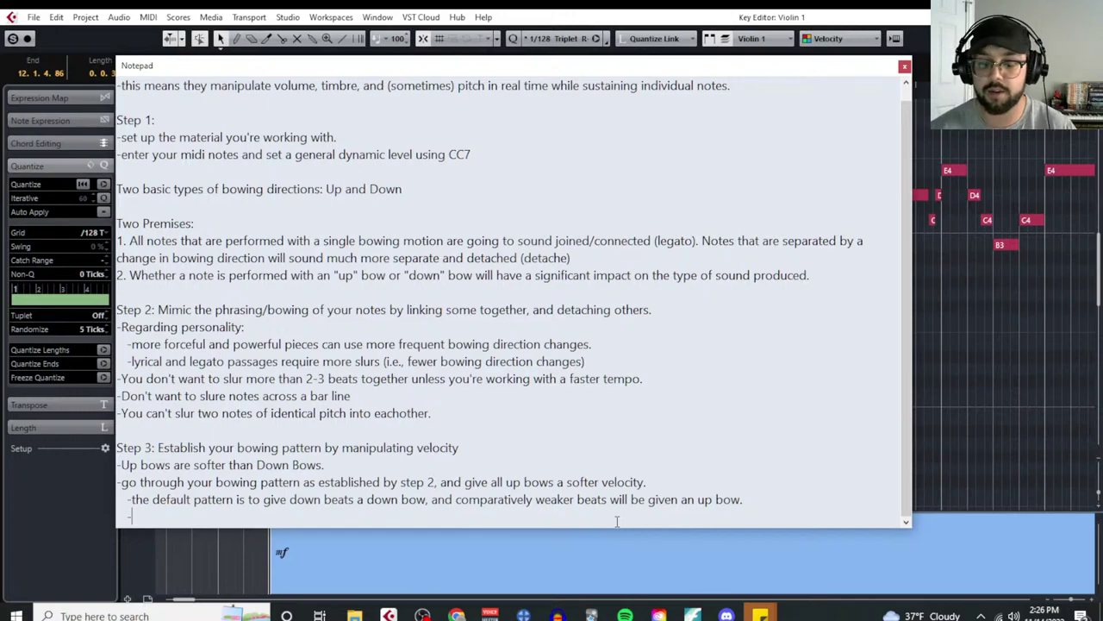
text(You can also use the nat)
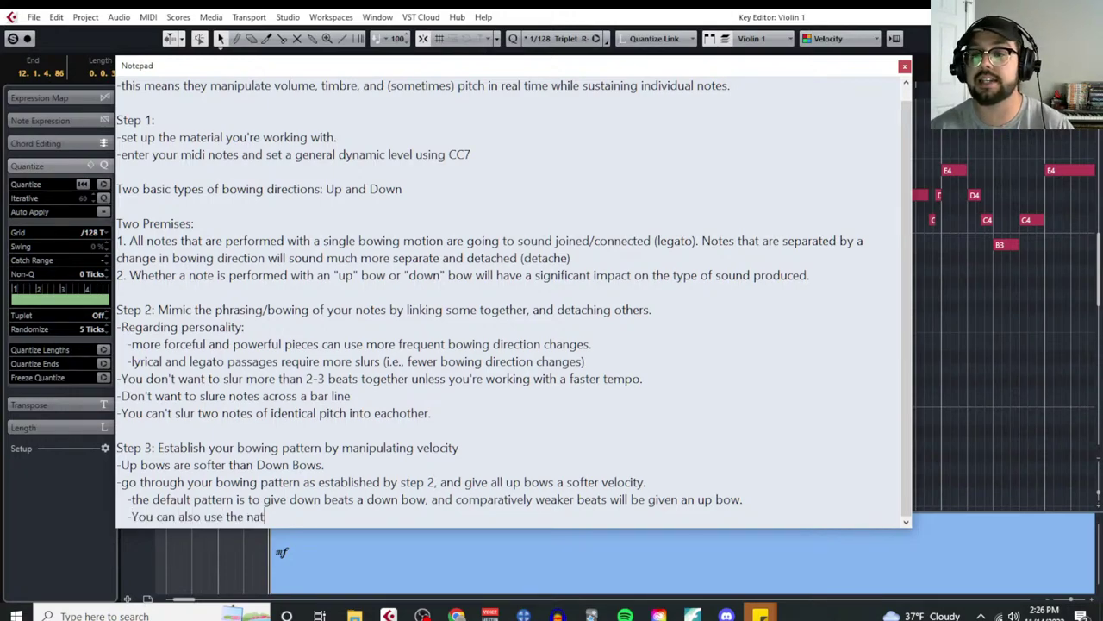
text(ural tendencies of y)
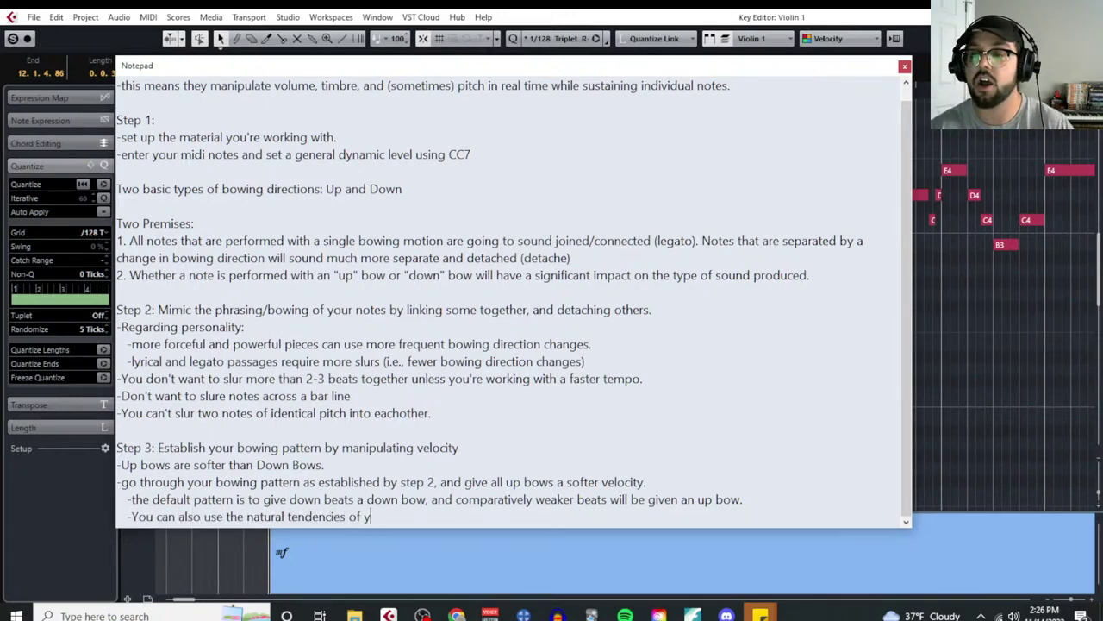
text(our bowing to create a)
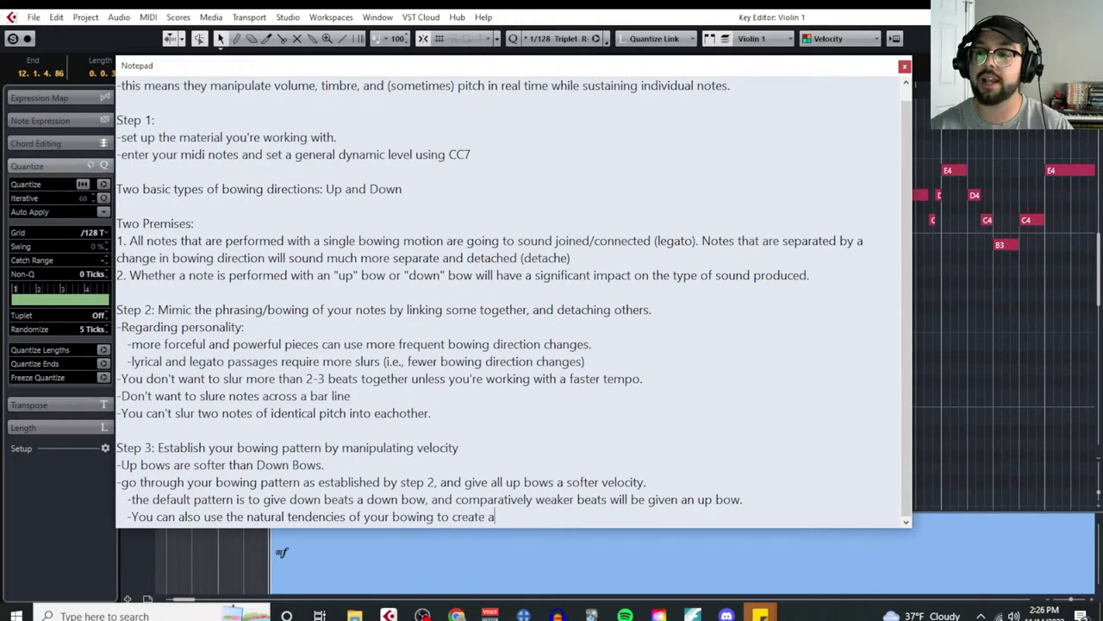
text( more intres)
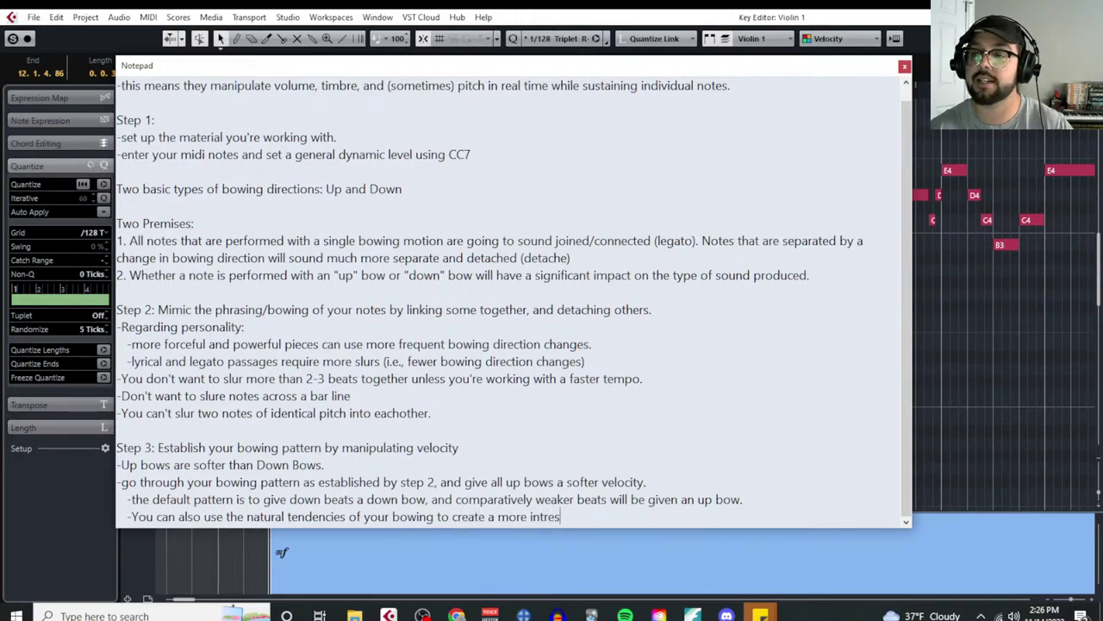
key(BackSpace)
key(BackSpace)
key(BackSpace)
key(BackSpace)
text(teresting)
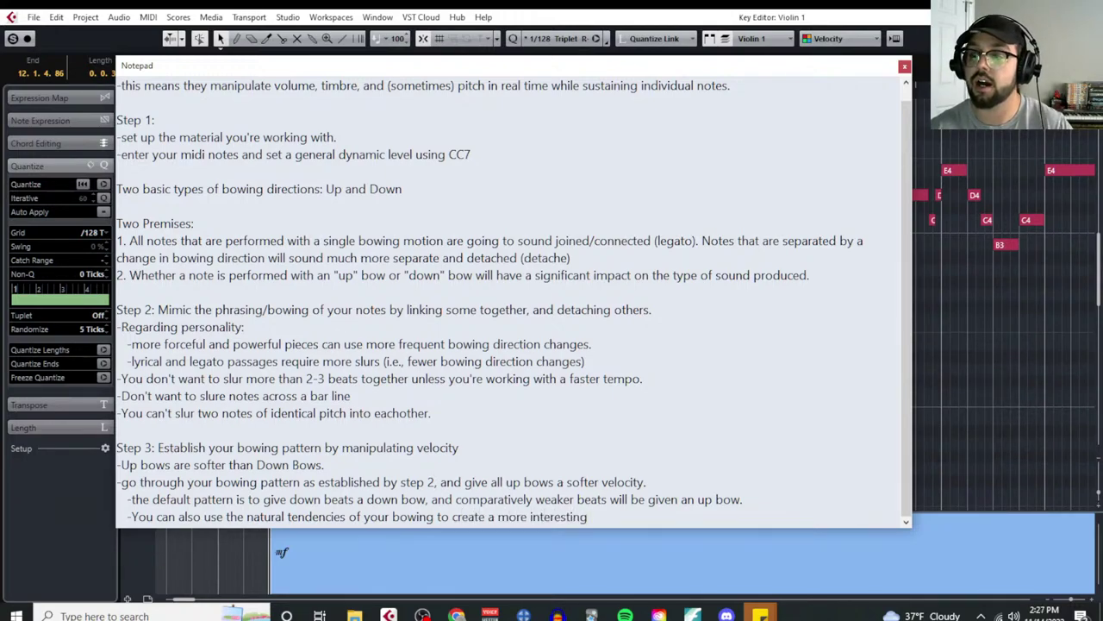
text( dynamic shape to yo)
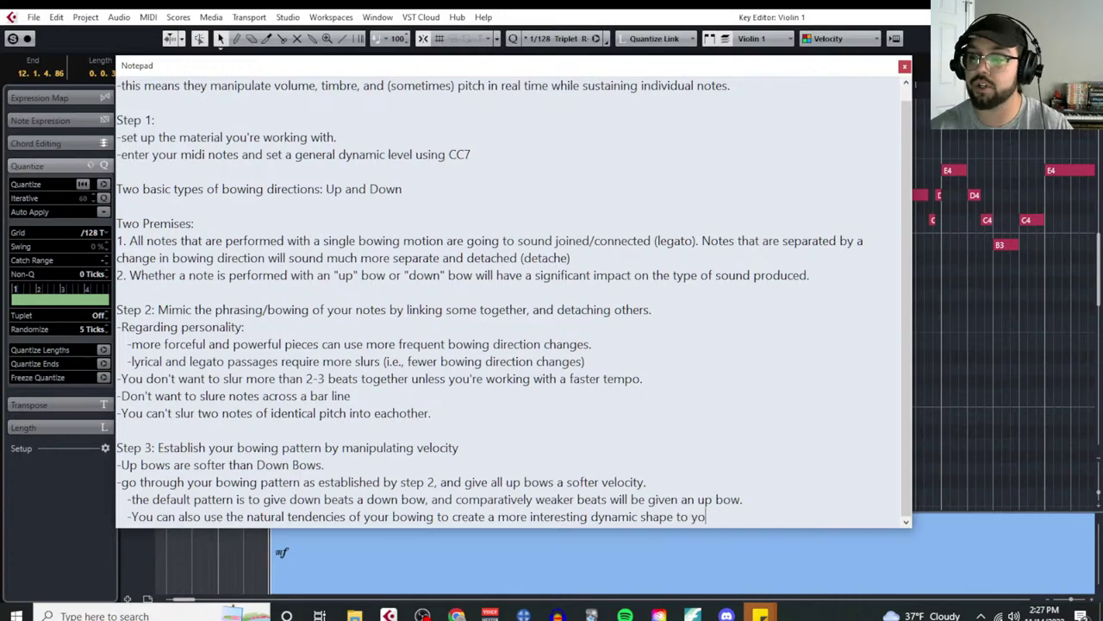
text(ur phrase.)
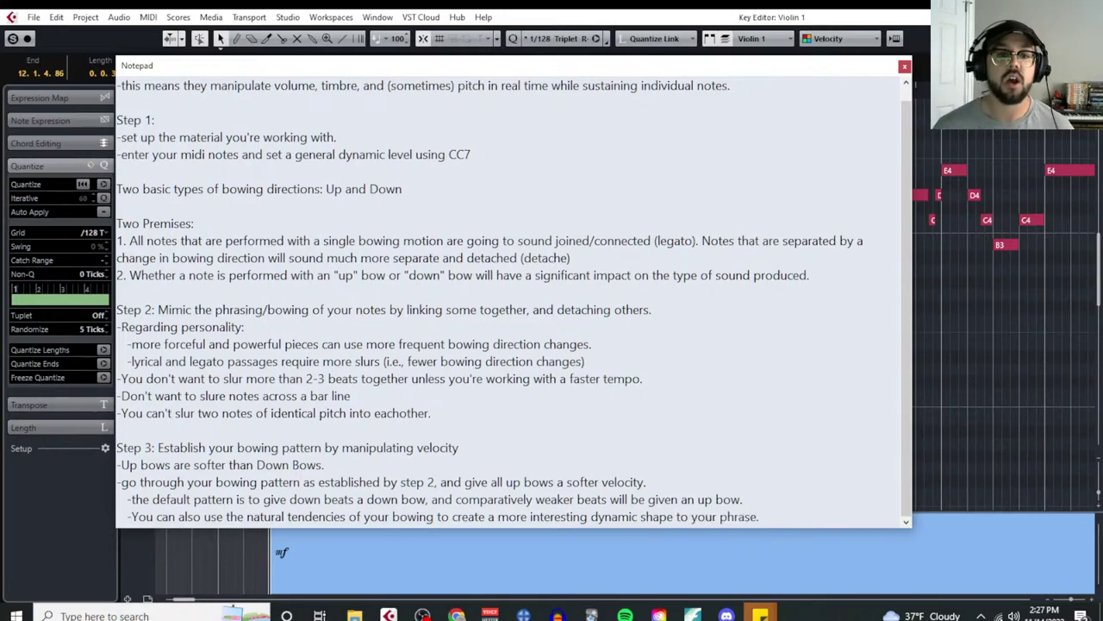
Step: Close the project notes and add a Velocity controller lane below the articulation lane
click(905, 68)
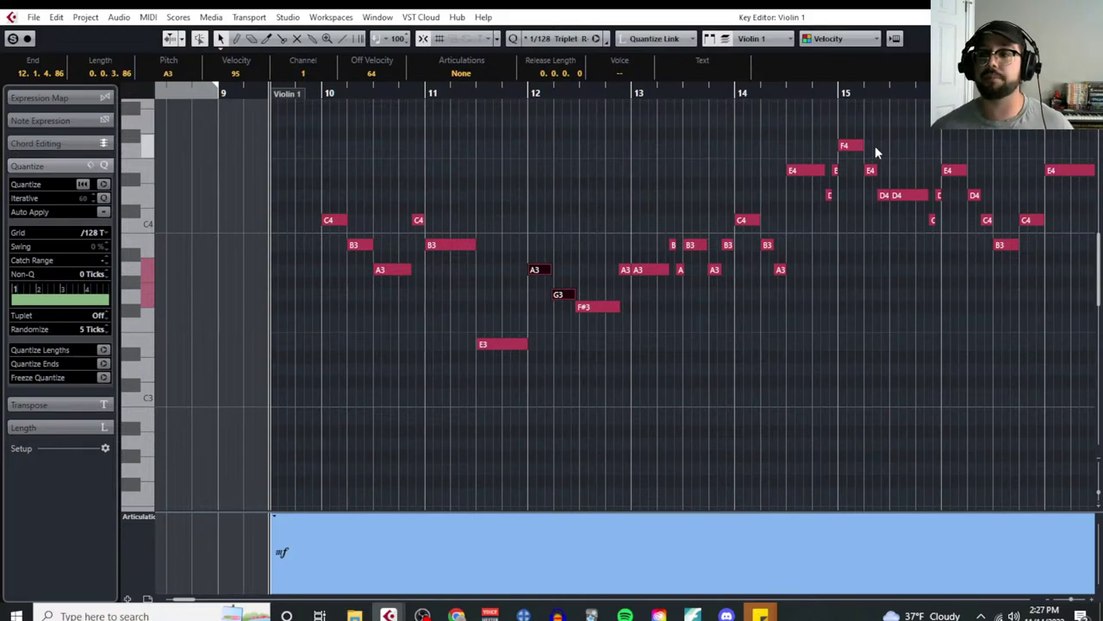
click(128, 598)
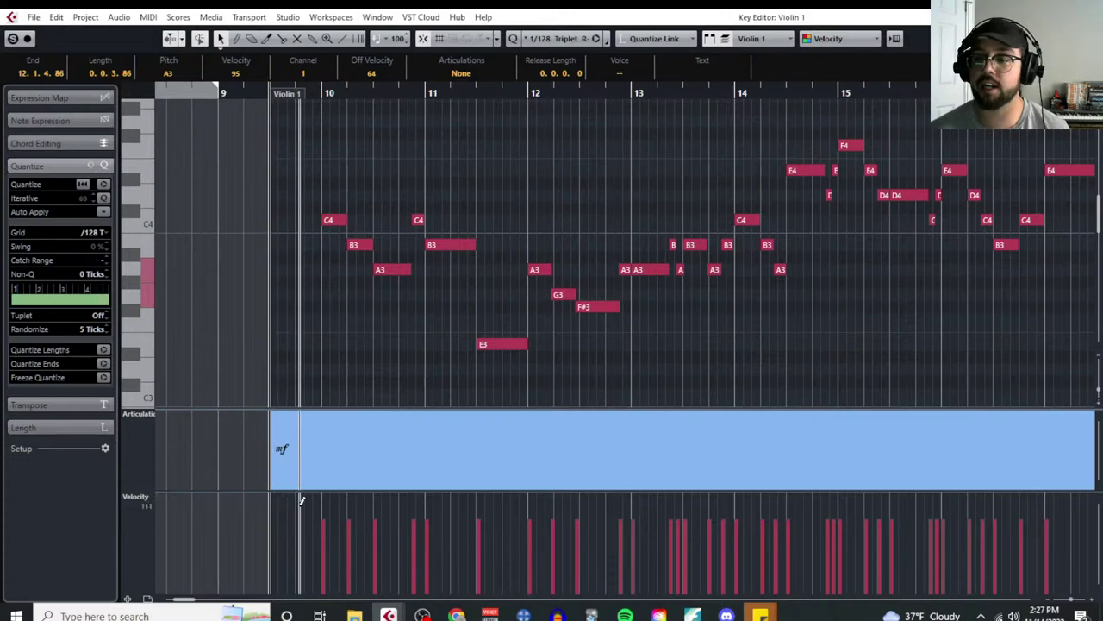
Step: Select the up-bow notes: C4, B3, A3 in bar 10, B3 opening bar 11, A3, G3, F#3 in bar 12, long A3 and B3 in bar 13, C4 opening bar 14
drag(322, 199, 386, 290)
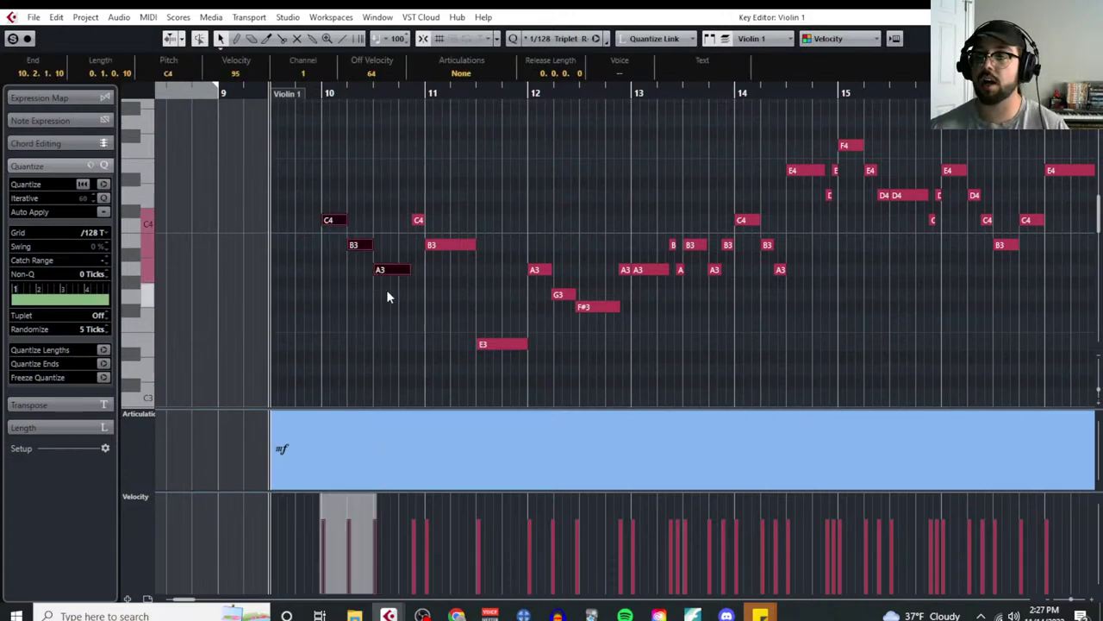
shift+click(453, 245)
drag(538, 254, 583, 315)
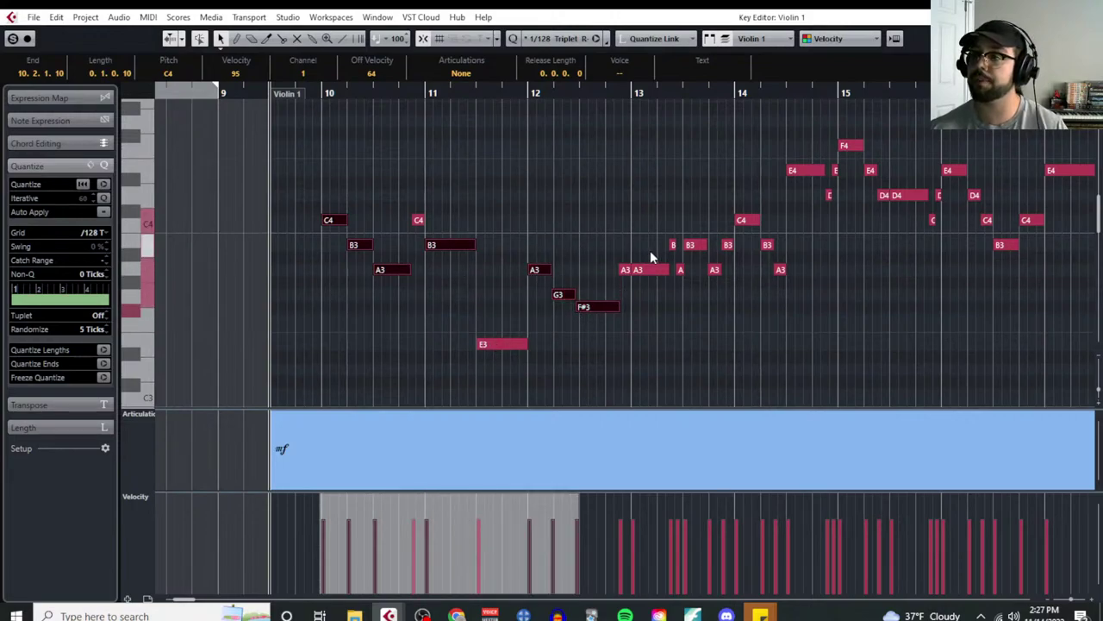
shift+click(660, 270)
shift+click(696, 244)
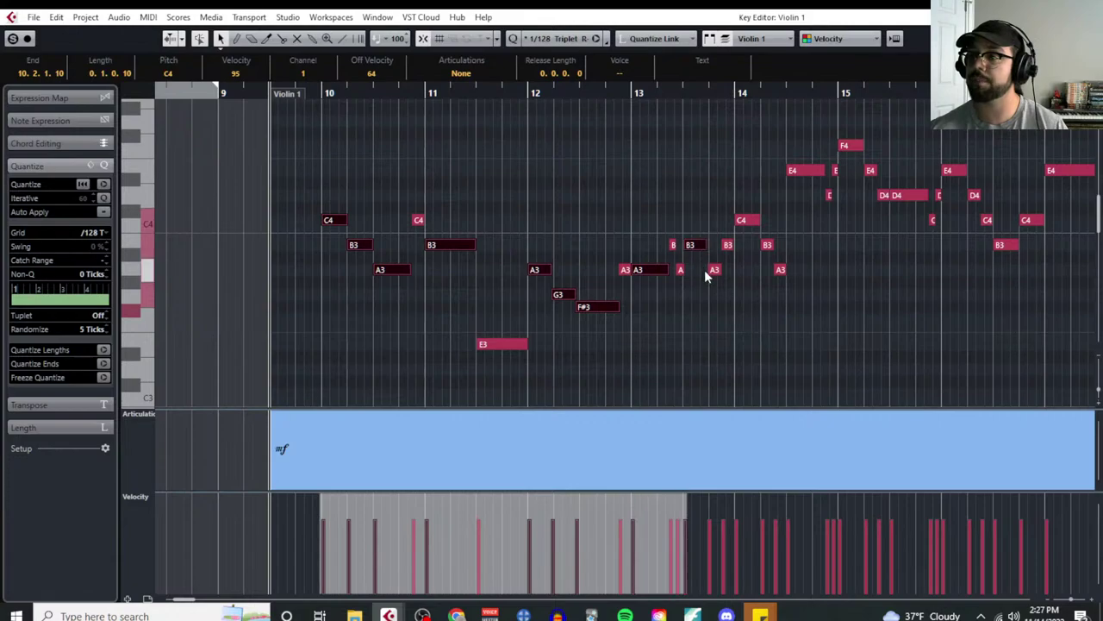
drag(705, 274, 755, 212)
Step: Extend the selection with bar 14's E4, bar 15's F4, E4, first D4 and closing C4–D4, bar 16's B3, and bar 17's E4
scroll(690, 275, right, 3)
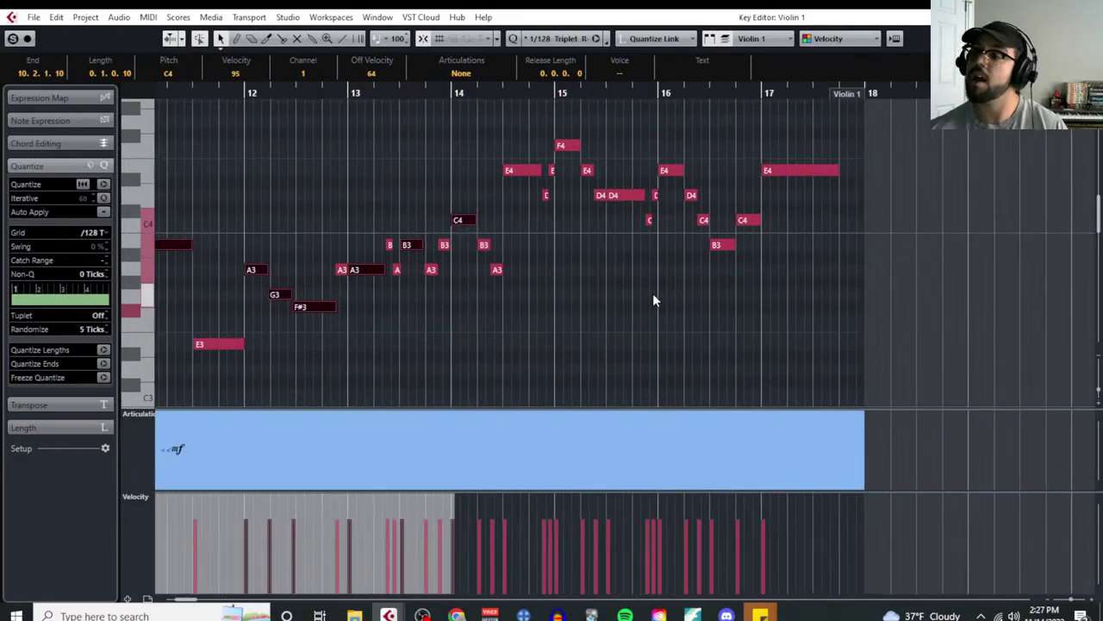
shift+click(516, 169)
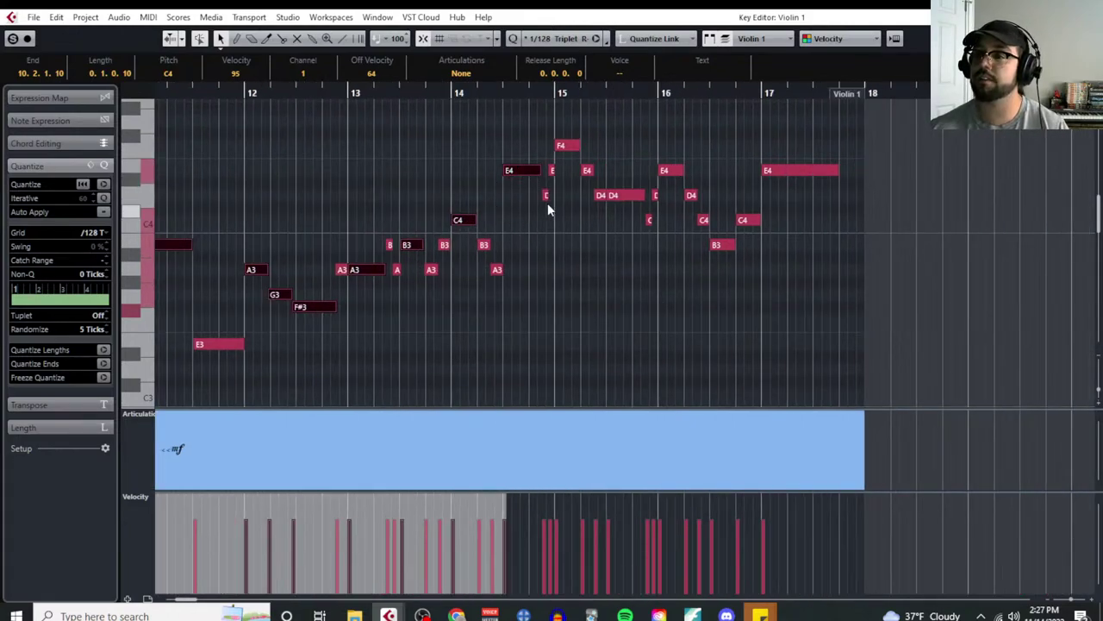
shift+click(566, 145)
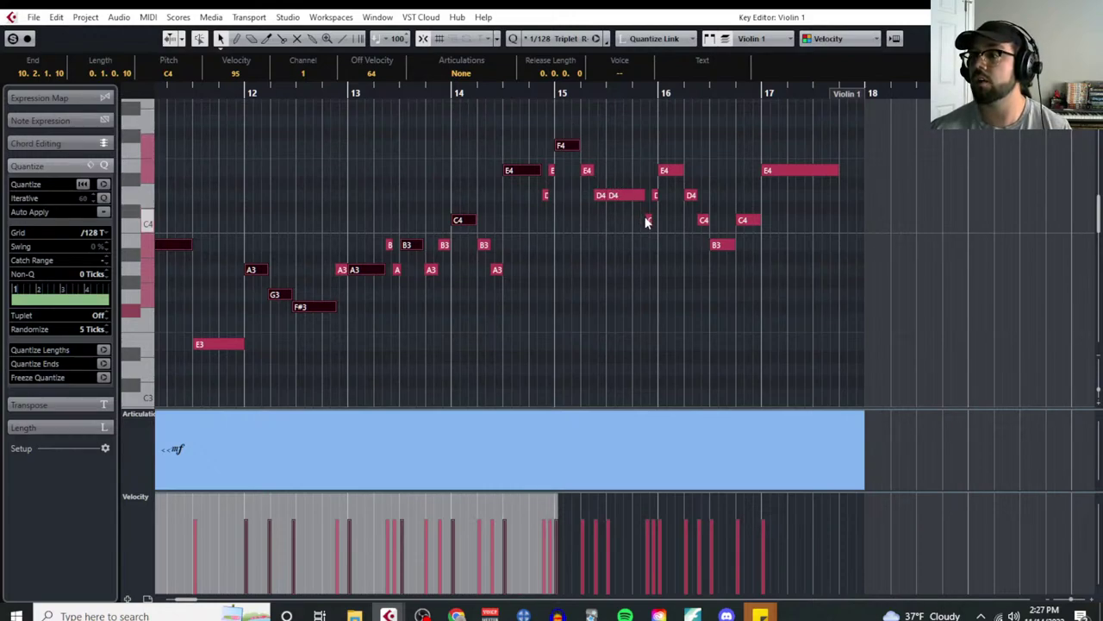
drag(585, 159, 596, 218)
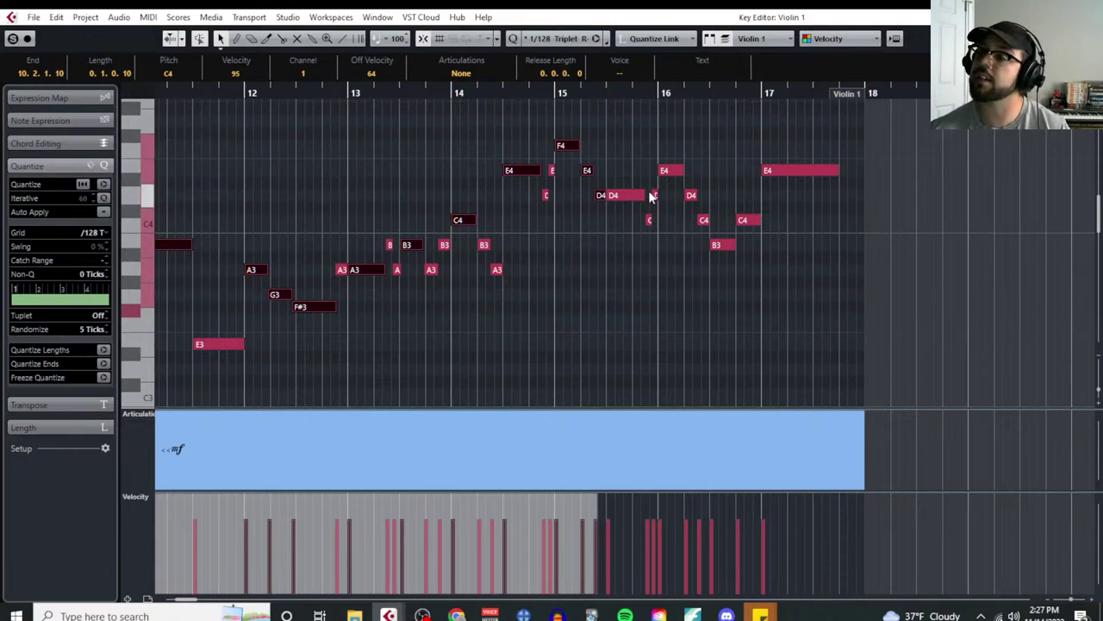
drag(652, 196, 662, 242)
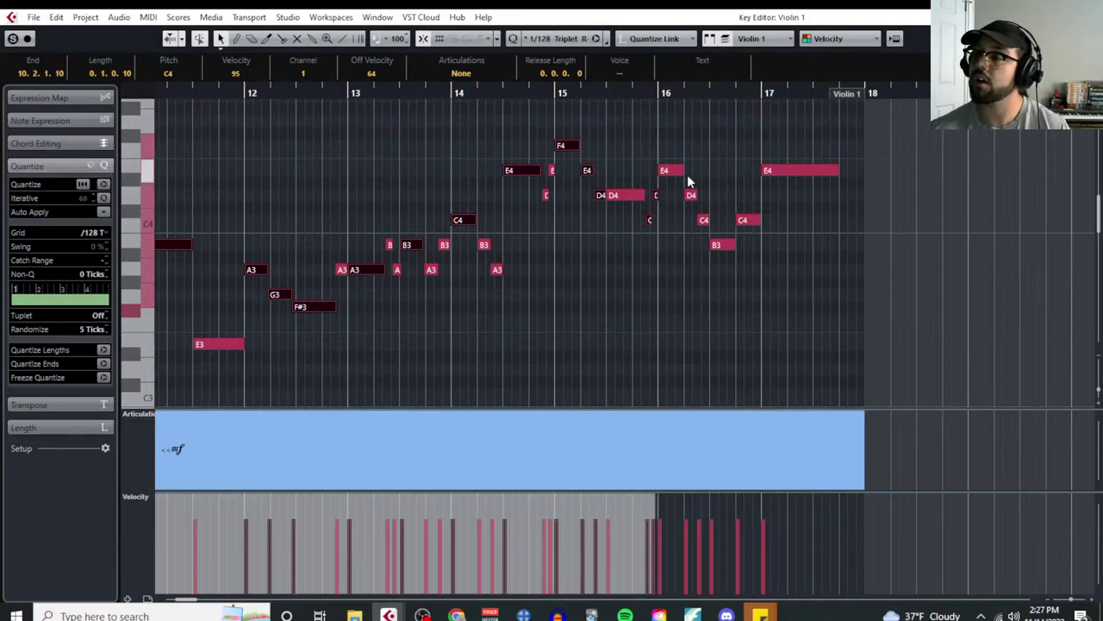
shift+click(719, 244)
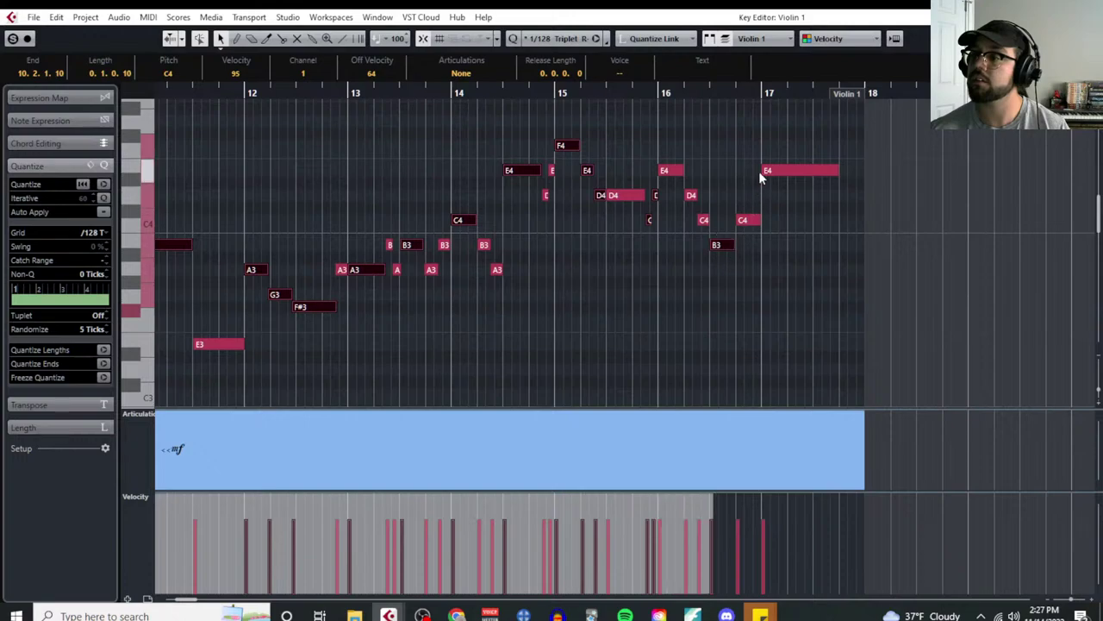
shift+click(758, 171)
Step: Lower the velocity of the selected up-bow notes to 83 in the Velocity lane and clear the selection
key(g)
key(g)
scroll(488, 429, left, 2)
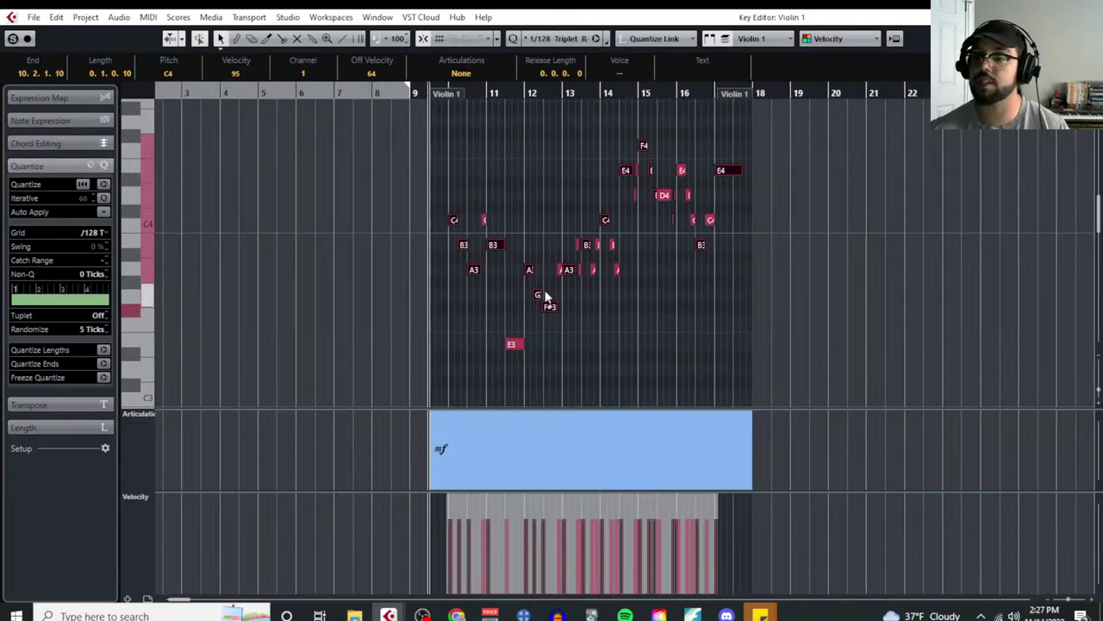
ctrl+scroll(565, 320, up, 2)
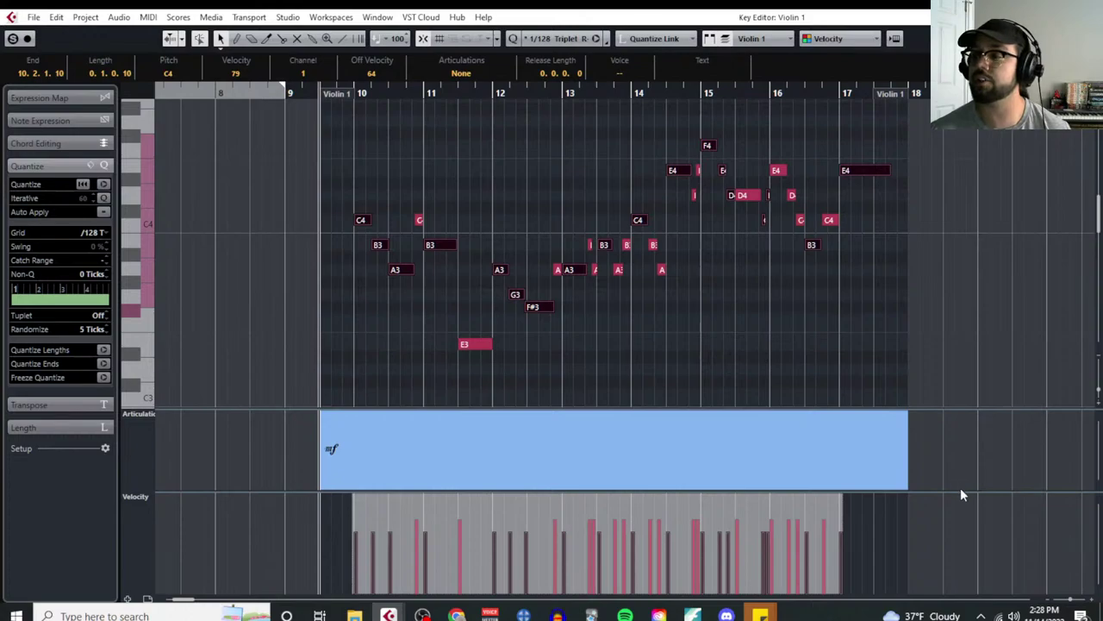
drag(963, 494, 908, 172)
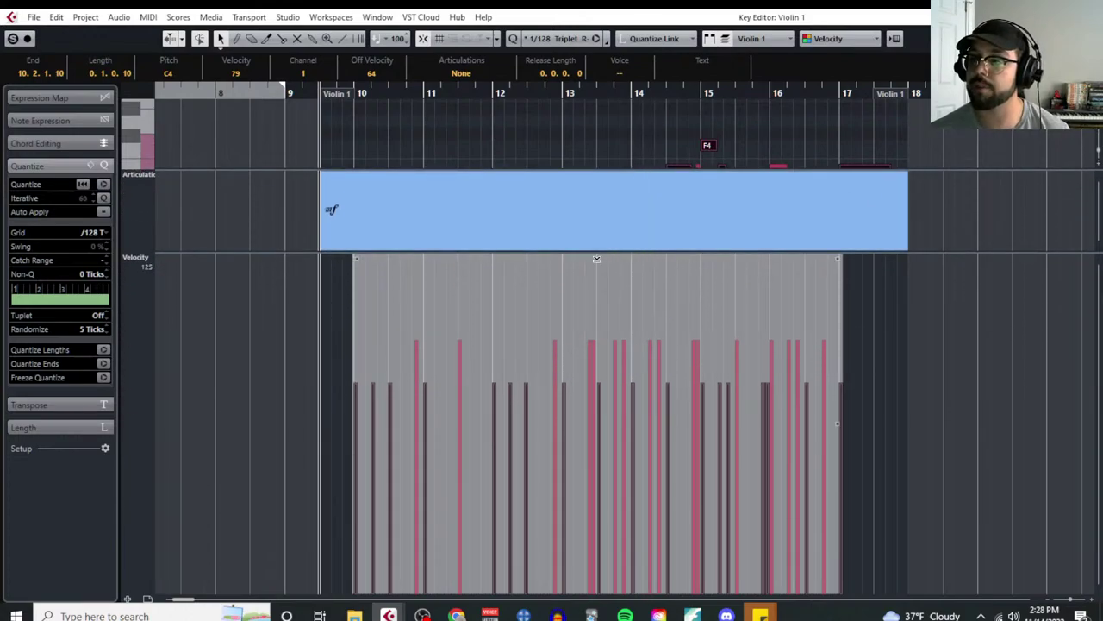
drag(597, 258, 595, 256)
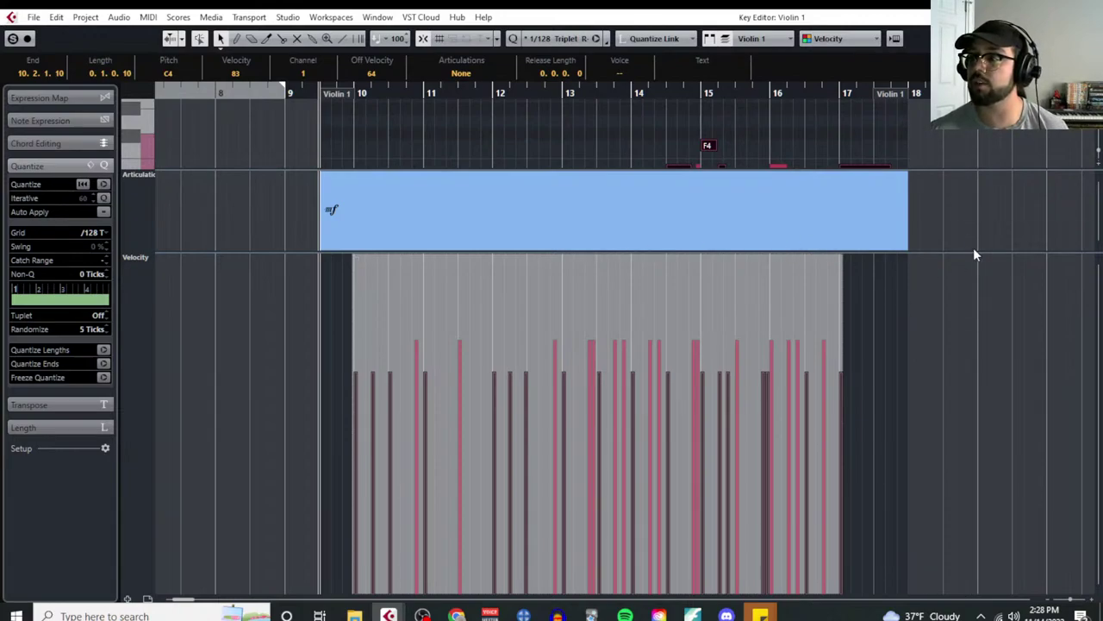
drag(972, 252, 1037, 499)
click(898, 345)
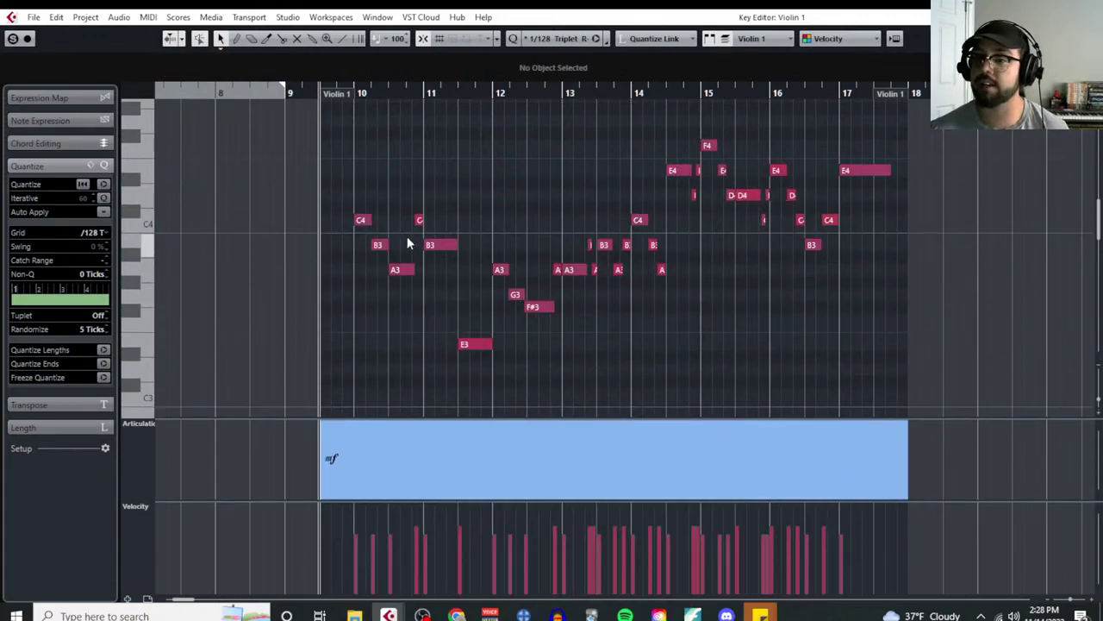
Step: Ramp the velocities upward across the C4, B3 and A3 notes in bar 10 and the A3, G3 and F#3 notes in bar 12
drag(361, 211, 407, 296)
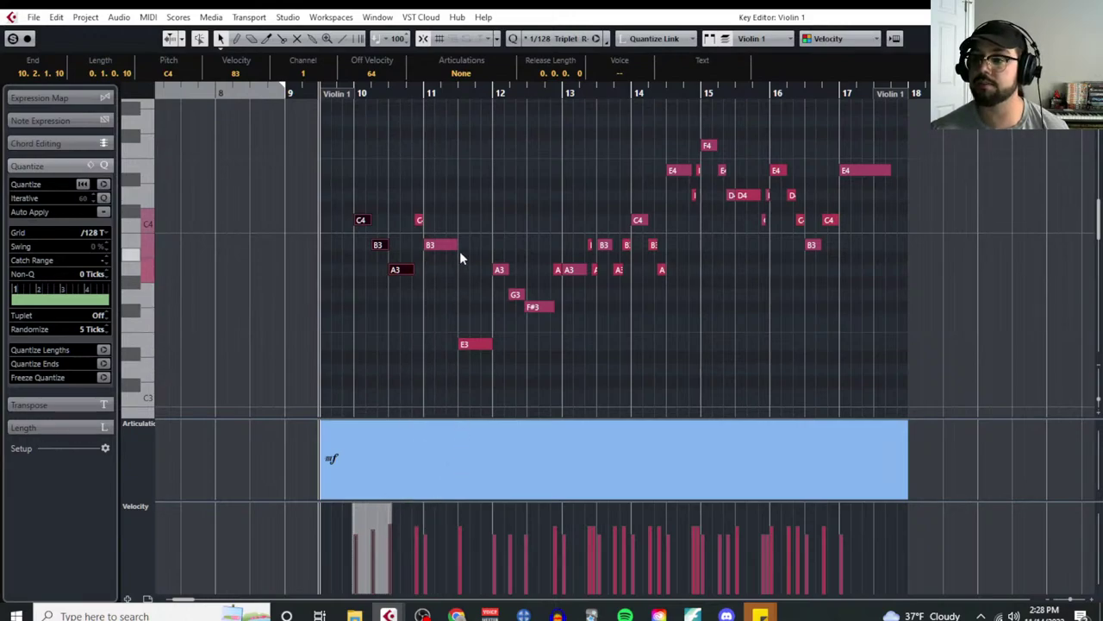
drag(505, 245, 533, 312)
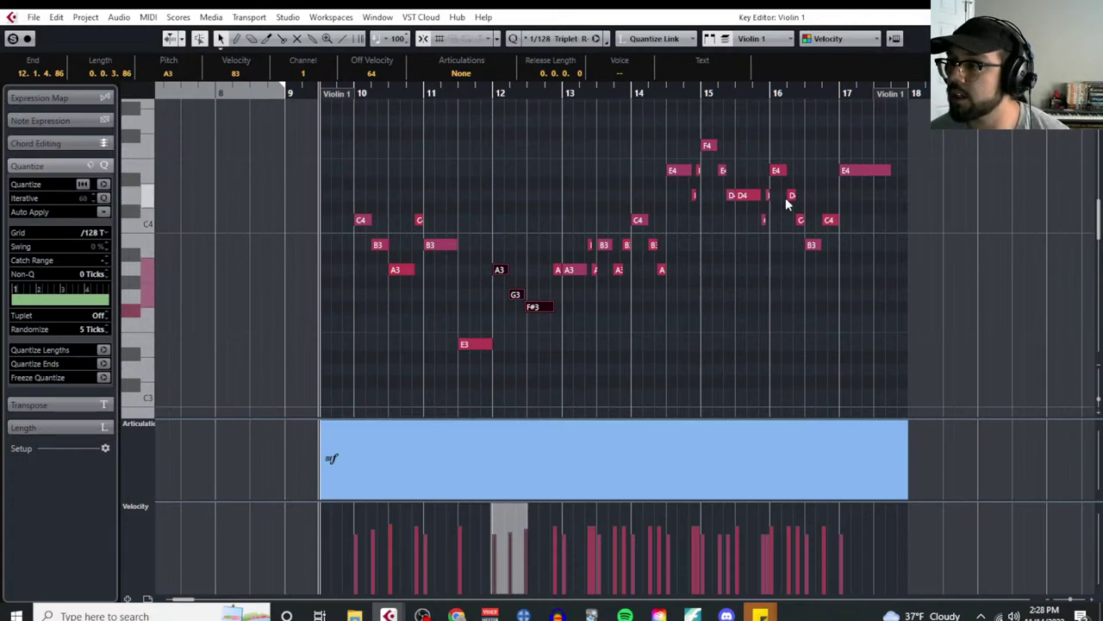
Step: Ramp the velocities slightly upward across the short C4 and D4 closing bar 15 and clear the selection
ctrl+scroll(753, 246, up, 3)
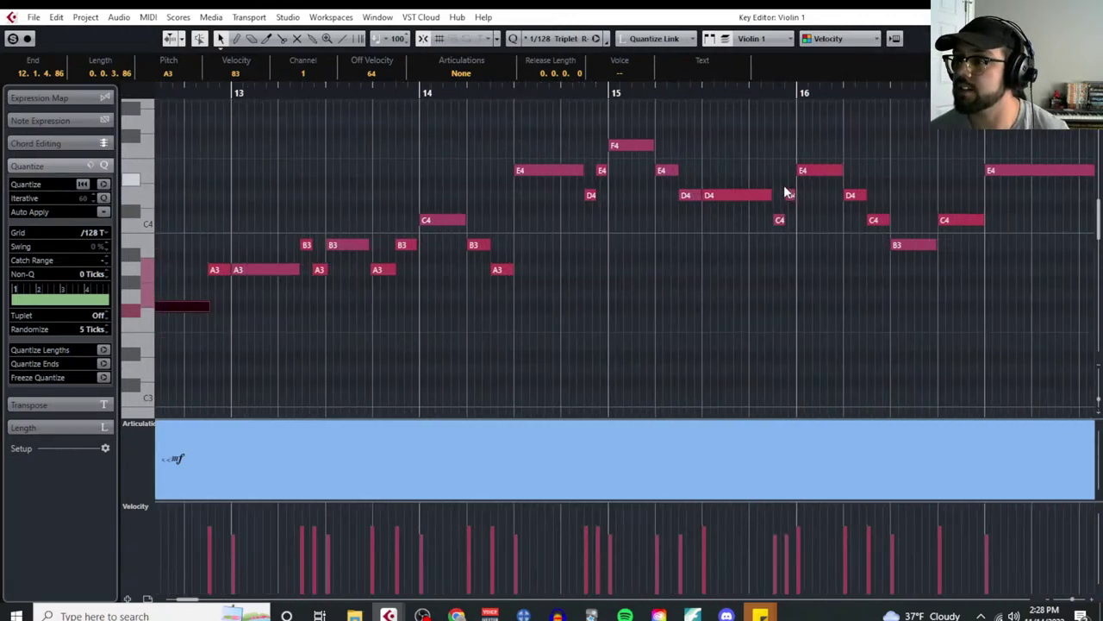
drag(783, 185, 789, 226)
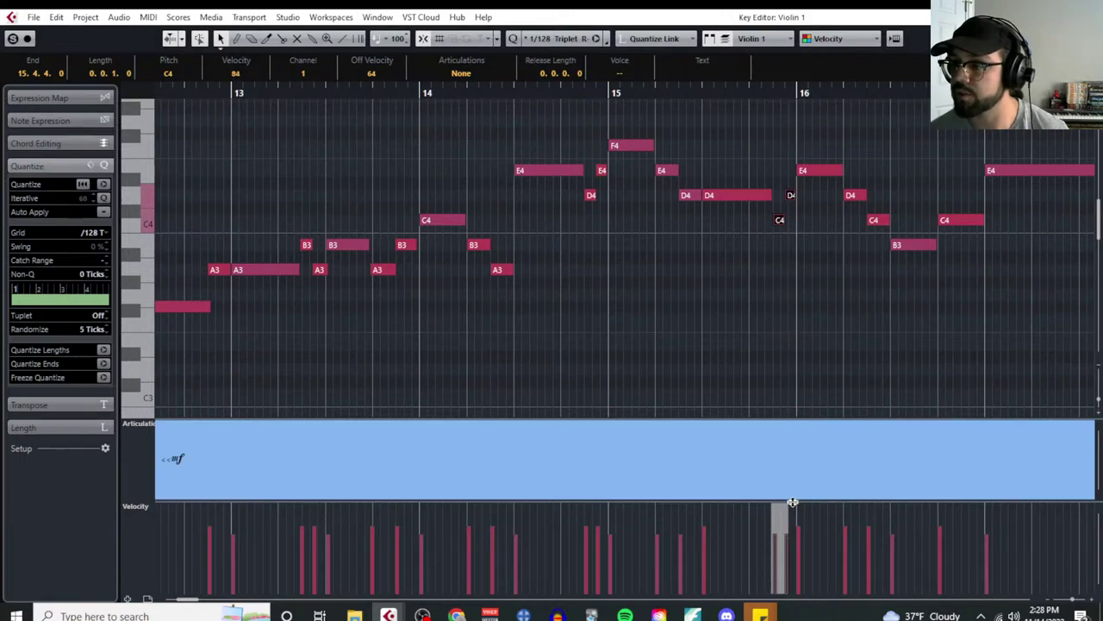
ctrl+scroll(792, 501, up, 5)
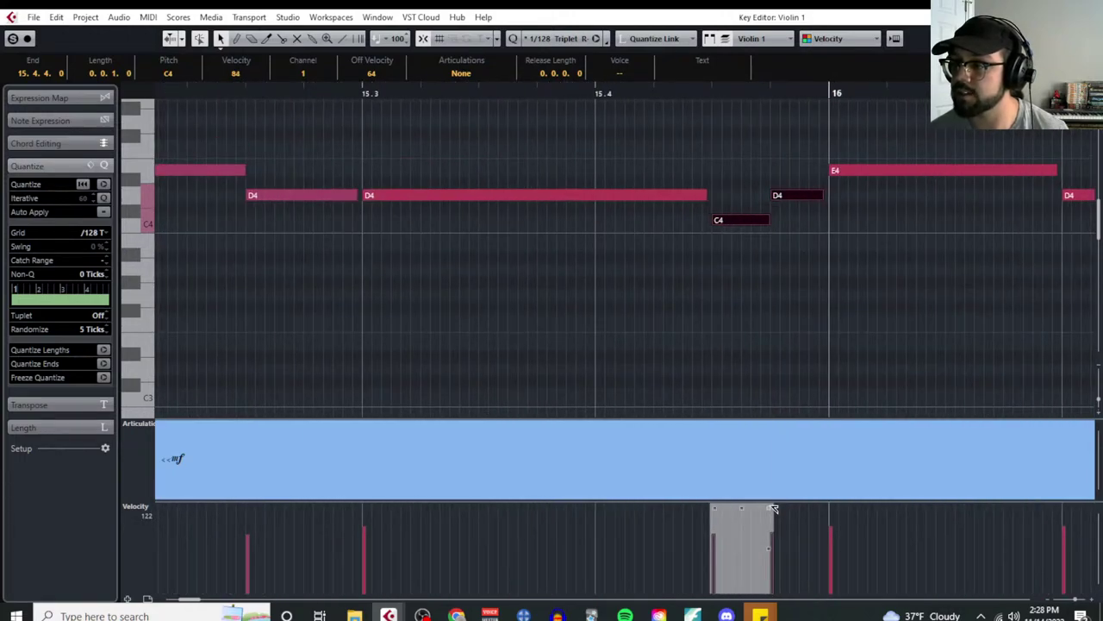
ctrl+scroll(690, 317, down, 8)
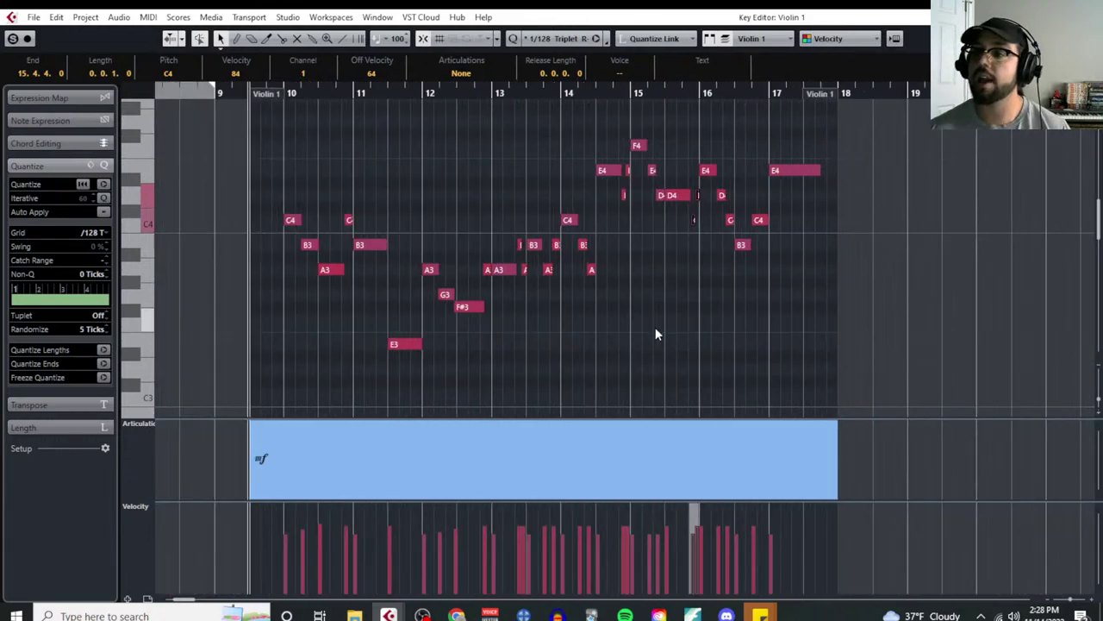
click(655, 327)
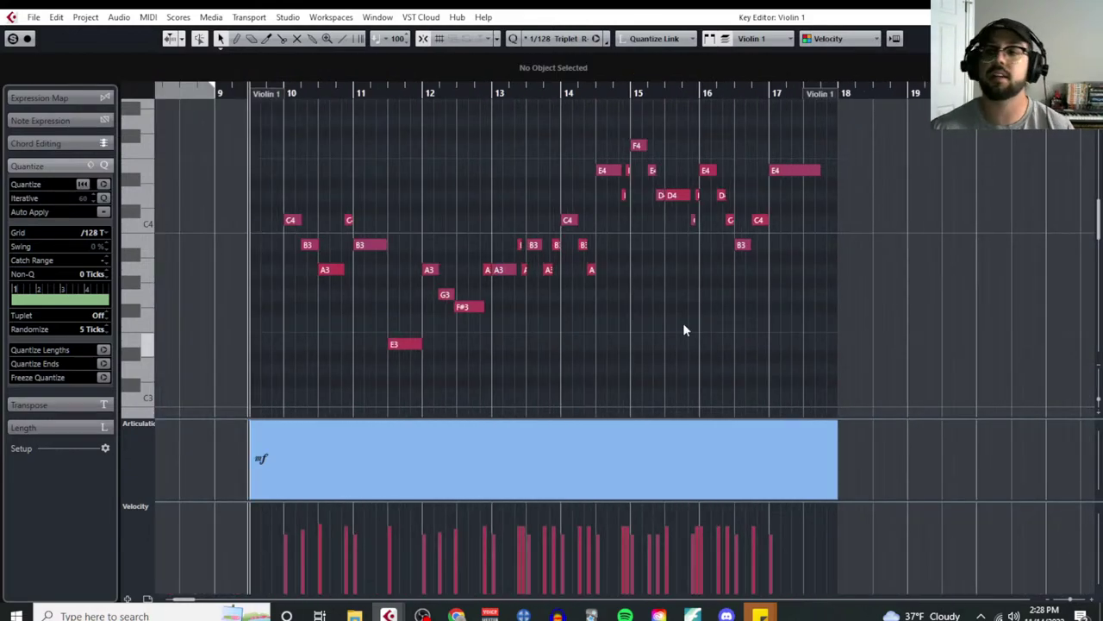
Step: Play the edited passage from just before bar 10 with Violin 1 soloed, following its notes in the Key Editor, and close the editor
ctrl+scroll(258, 312, up, 5)
click(326, 89)
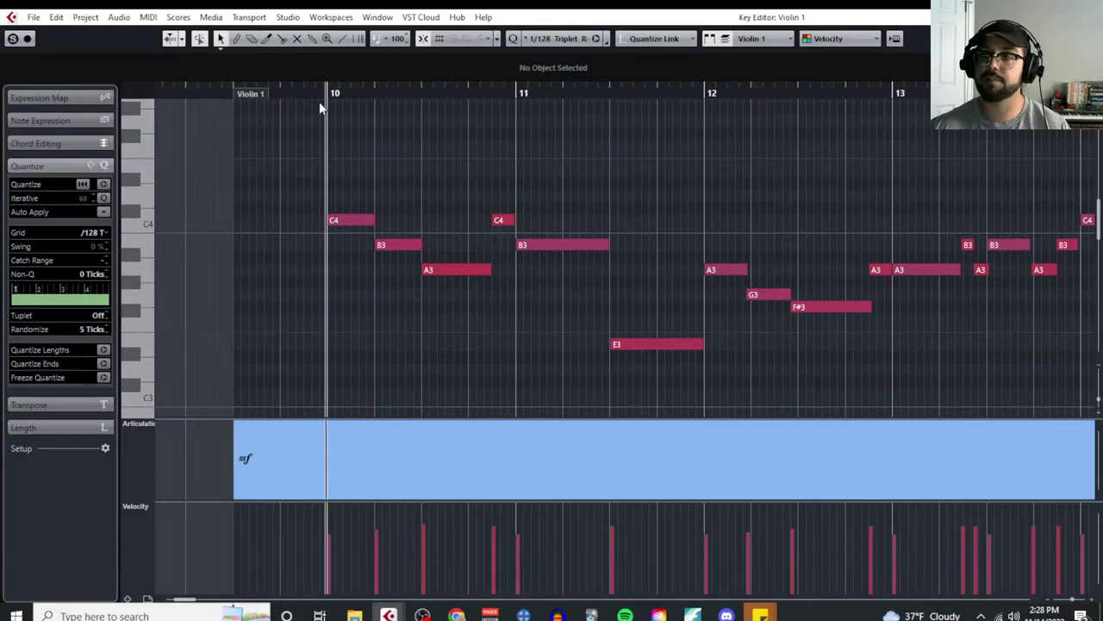
key(space)
key(Return)
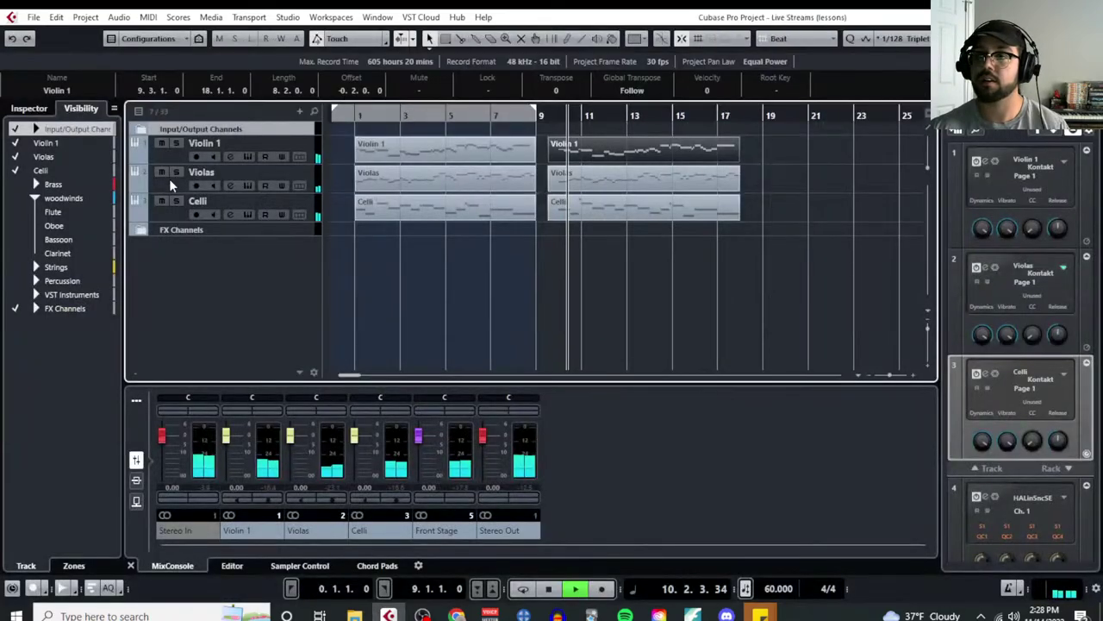
click(150, 18)
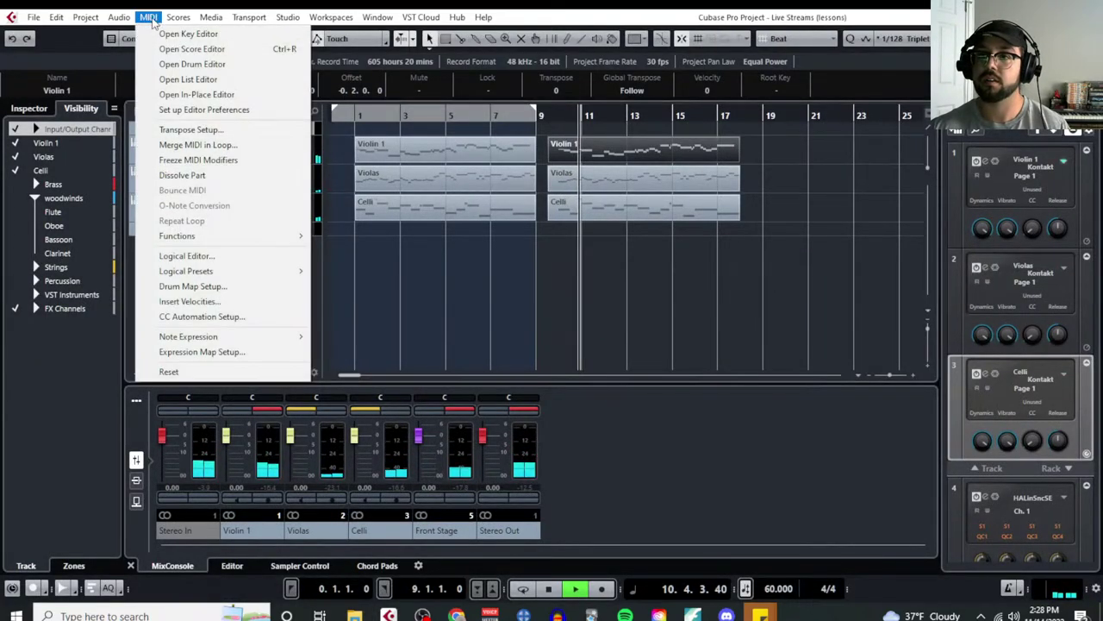
click(188, 34)
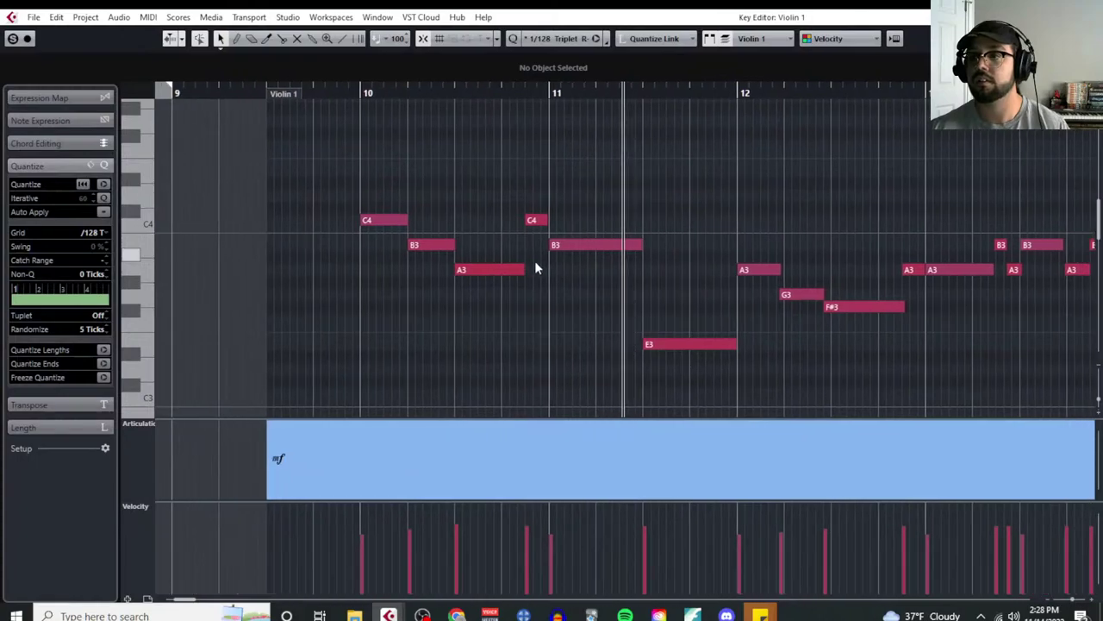
key(g)
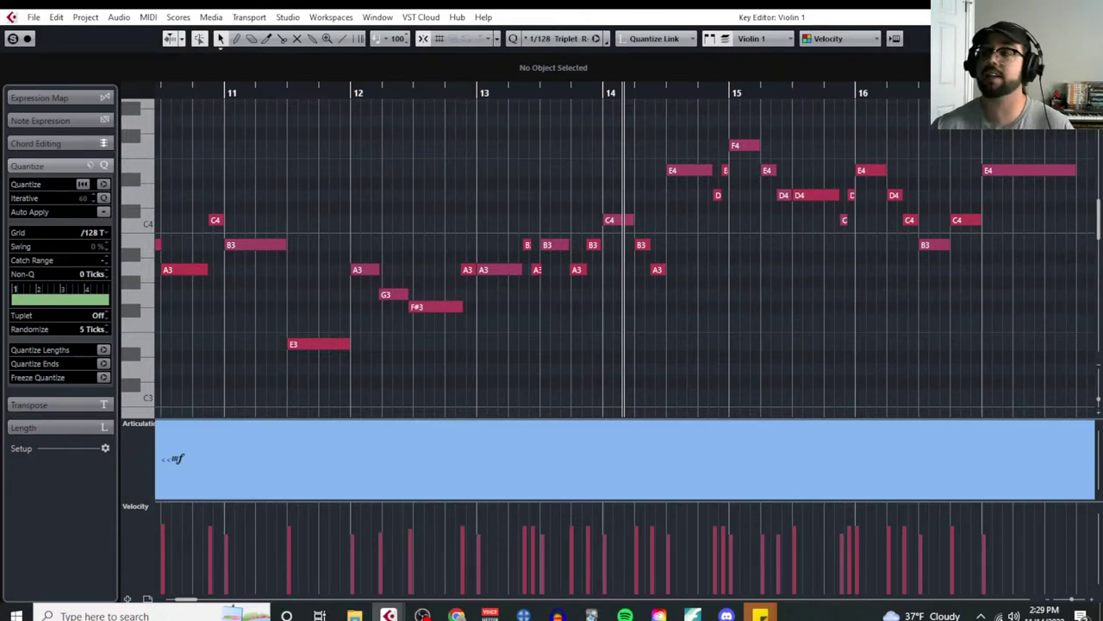
key(Escape)
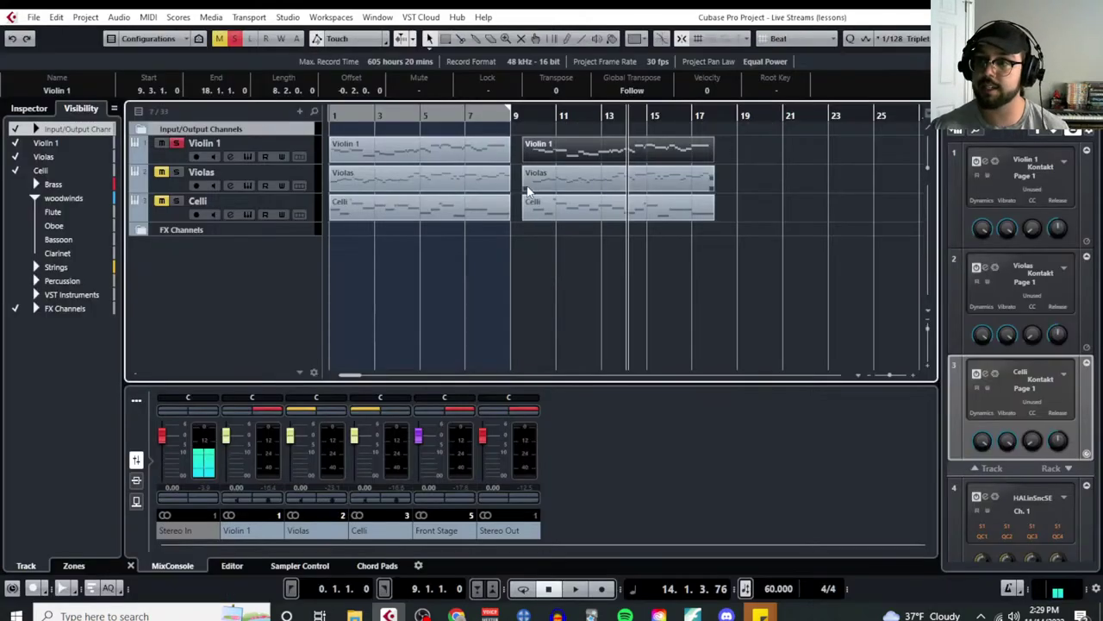
Step: Open the second Violas part, covering bars 10 to 17, in the Key Editor
click(148, 17)
click(181, 32)
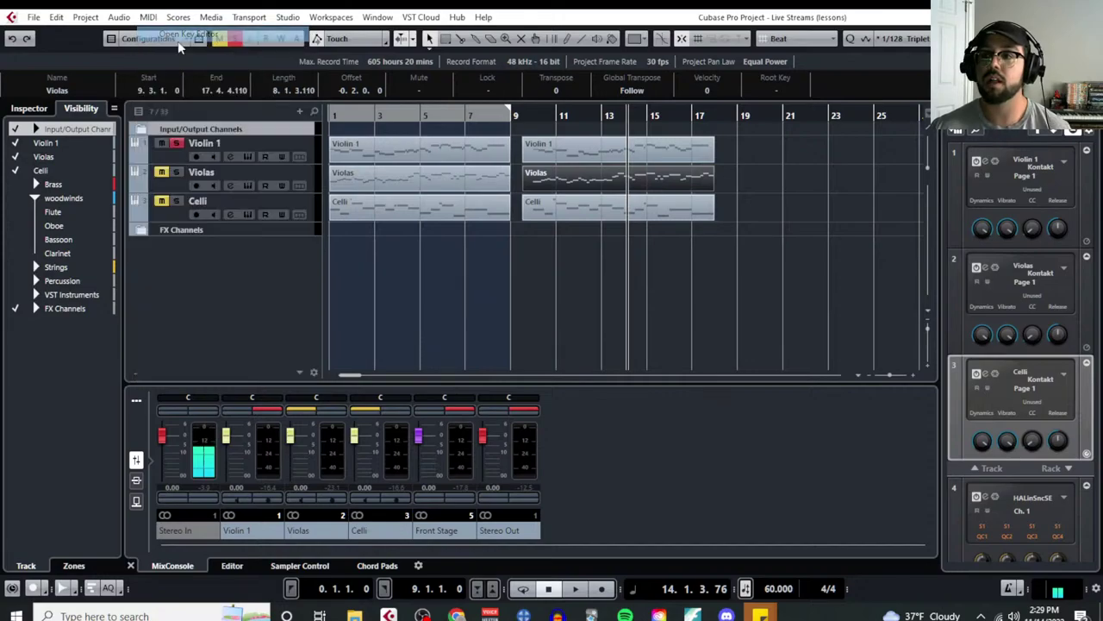
drag(310, 278, 342, 452)
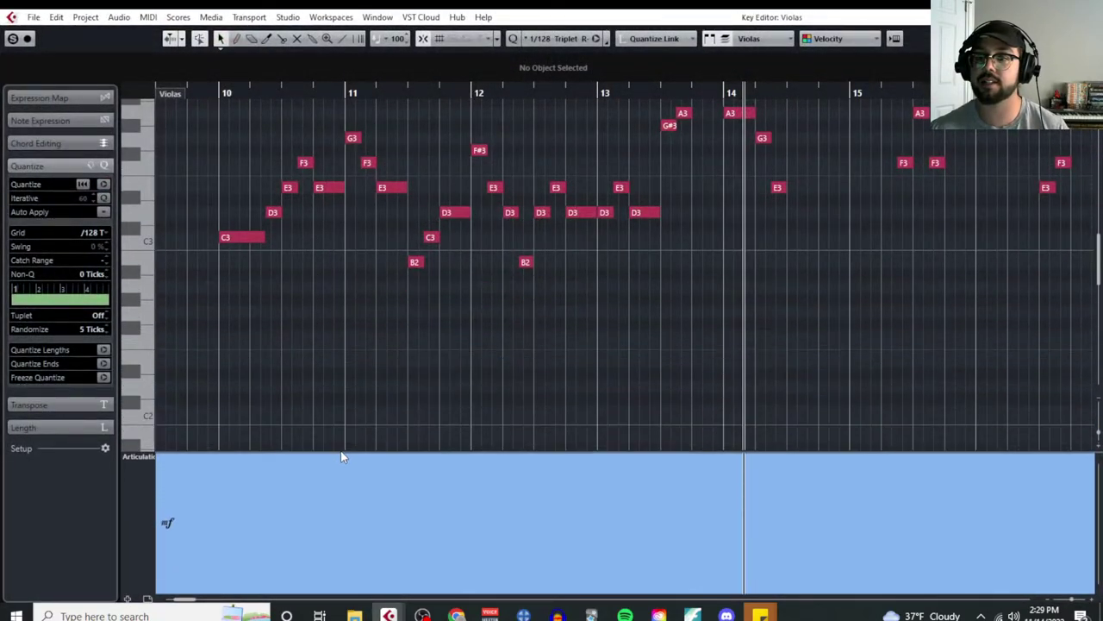
scroll(293, 354, down, 3)
scroll(307, 341, up, 6)
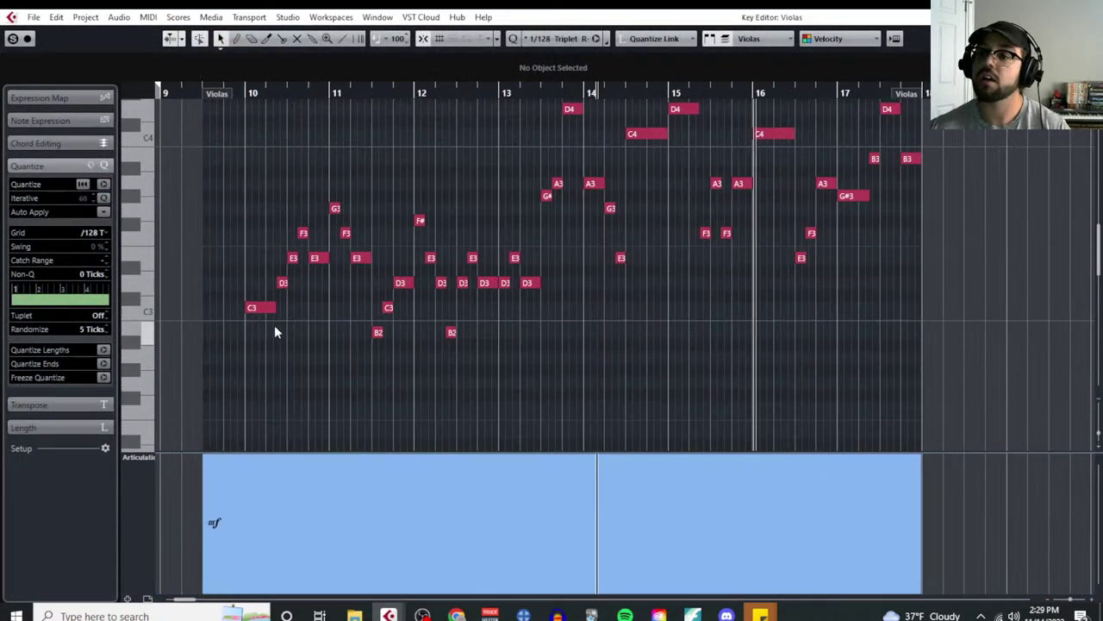
scroll(273, 342, up, 2)
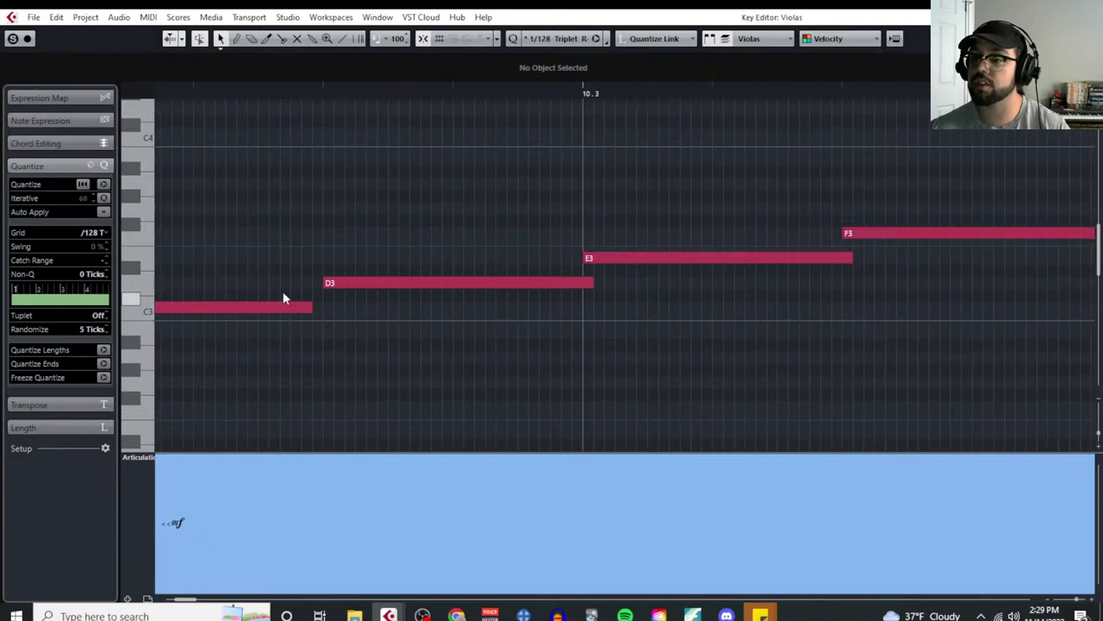
Step: Select the C3 opening bar 10 and the G3, F3 and E3 notes opening bar 11
click(259, 308)
scroll(382, 345, right, 3)
scroll(377, 339, down, 2)
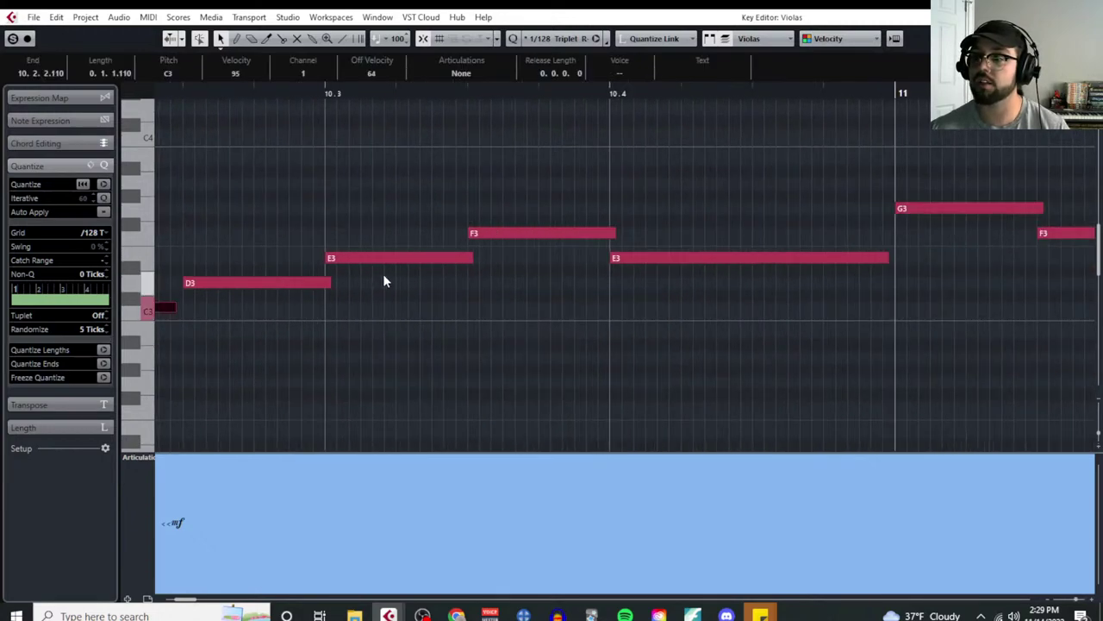
scroll(614, 335, right, 5)
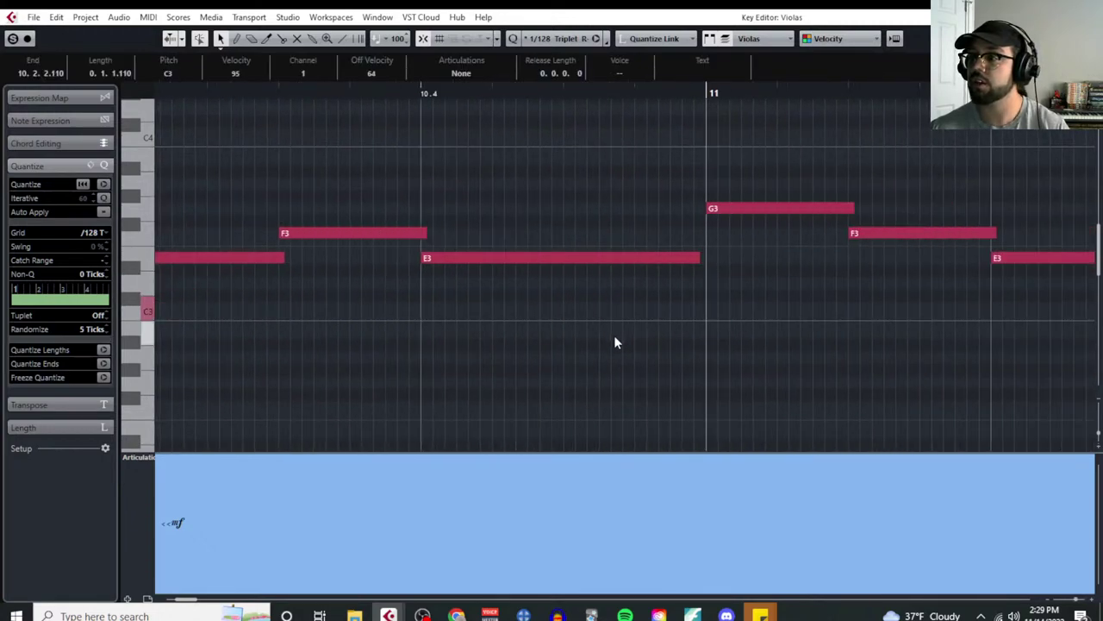
drag(544, 220, 805, 267)
scroll(741, 344, right, 5)
scroll(616, 303, right, 4)
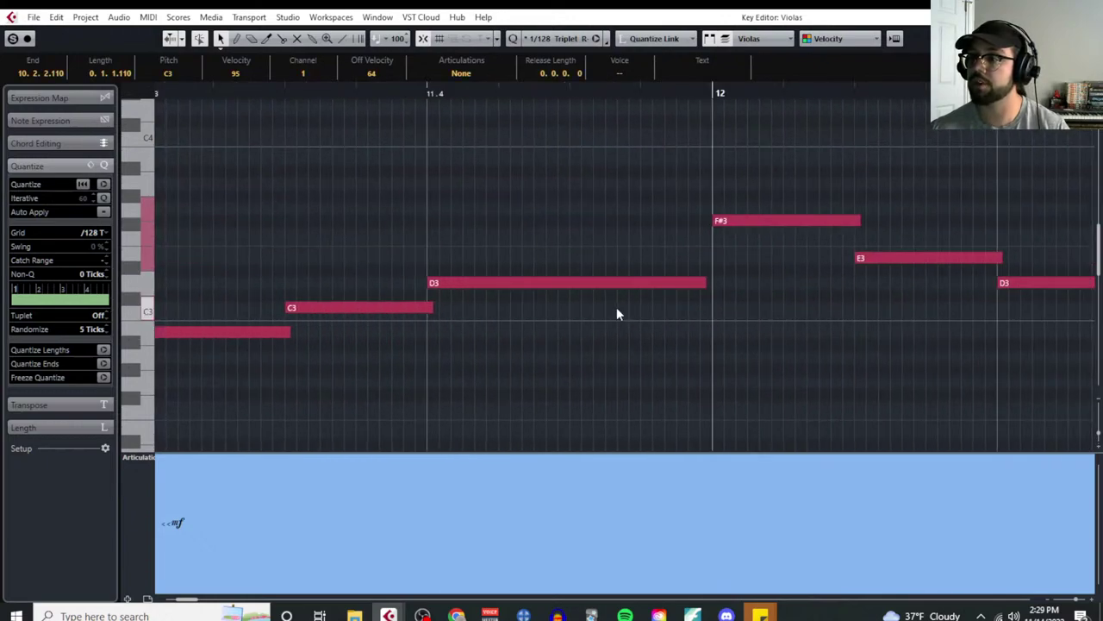
Step: Extend the selection with bar 12's opening F#3, E3, D3 and B2 notes
drag(766, 160, 926, 284)
scroll(850, 315, right, 4)
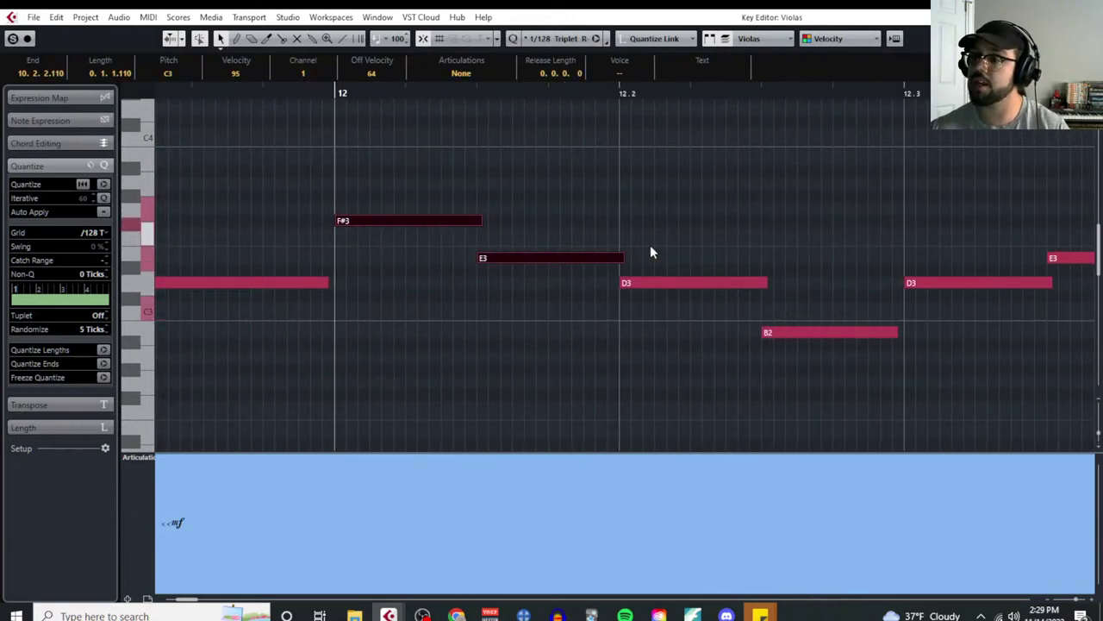
shift+click(668, 283)
scroll(703, 349, right, 1)
scroll(703, 348, right, 1)
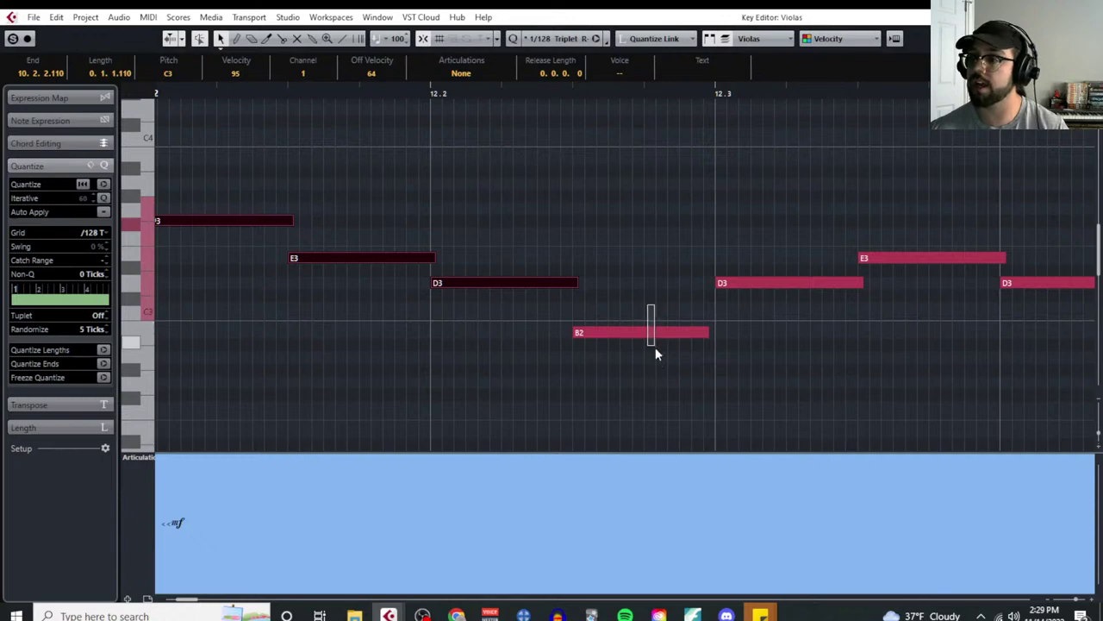
shift+click(655, 333)
scroll(653, 358, right, 3)
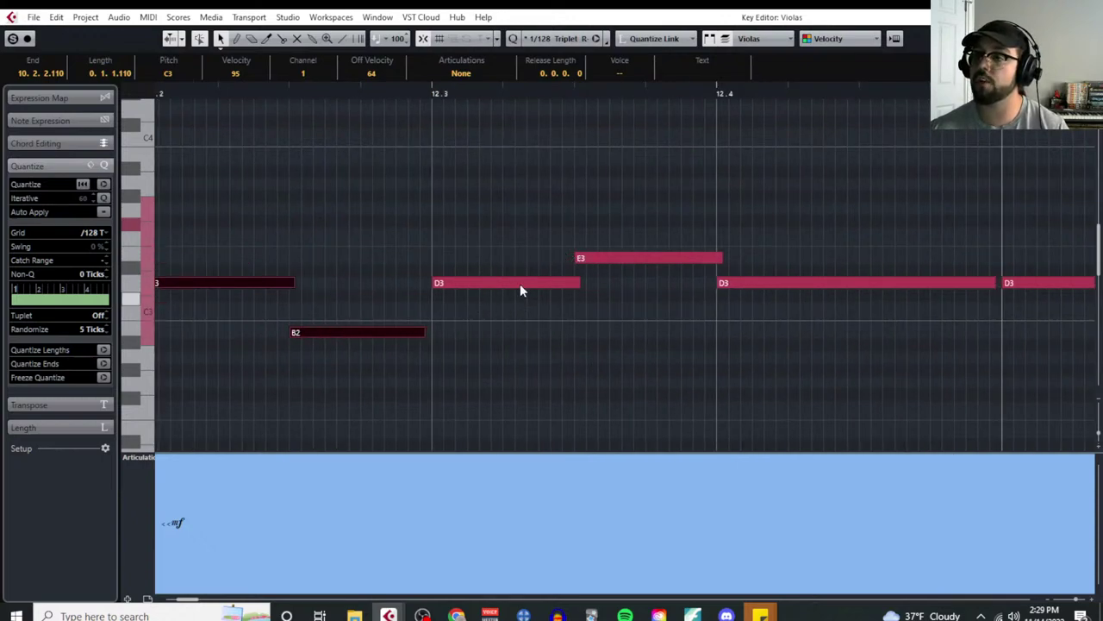
Step: Add the D3, E3 and long D3 notes opening bar 13 to the selection
scroll(608, 325, right, 3)
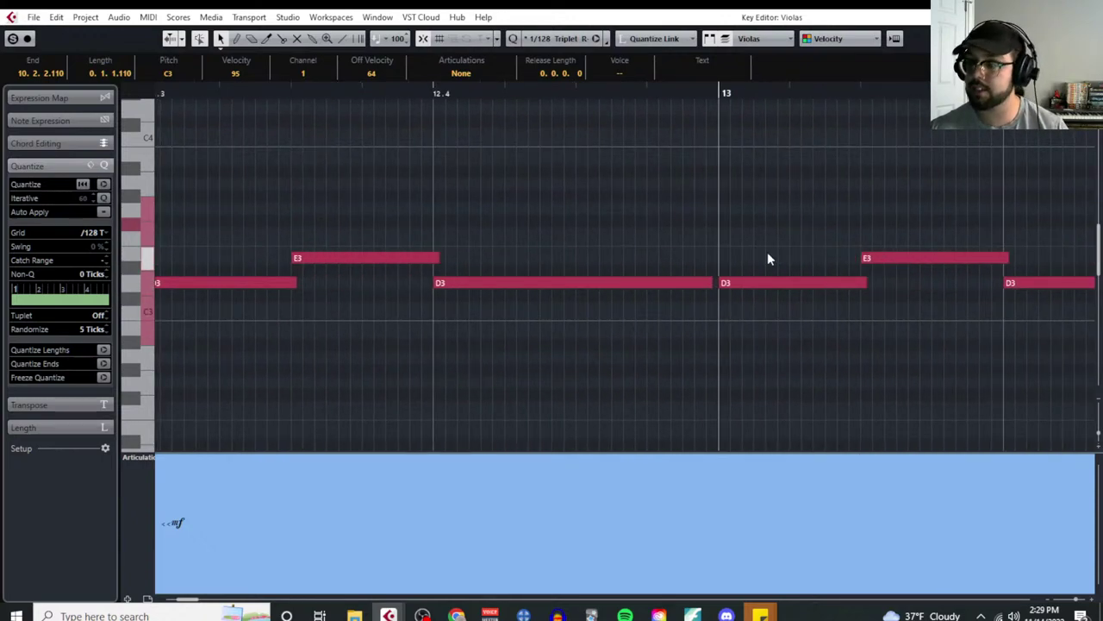
drag(768, 252, 882, 335)
scroll(785, 344, right, 3)
scroll(783, 344, right, 2)
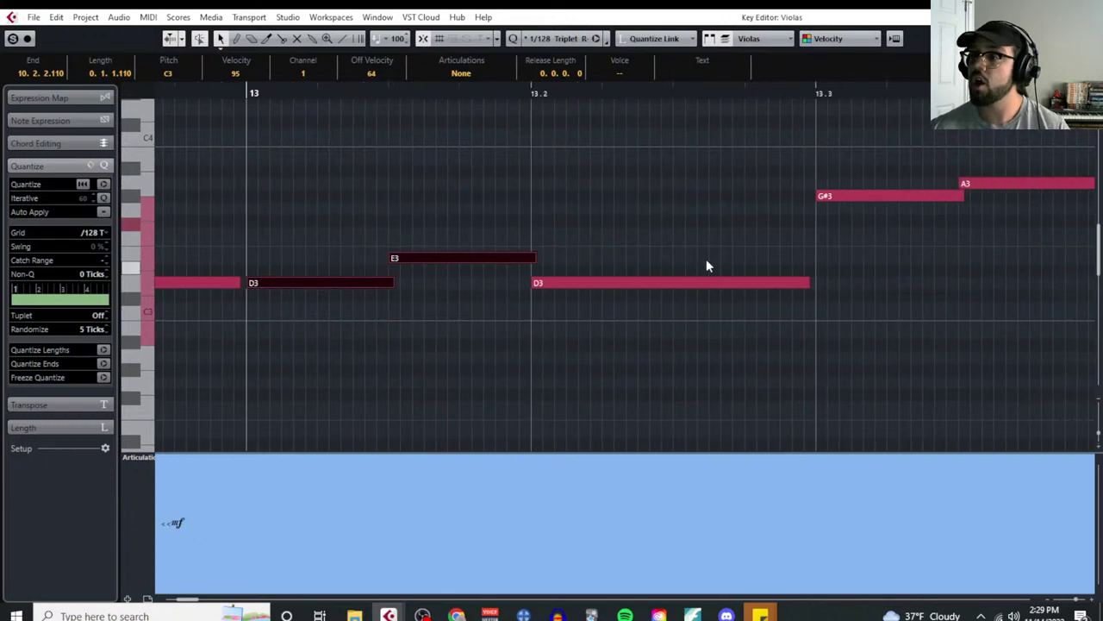
drag(677, 239, 690, 321)
scroll(646, 328, right, 4)
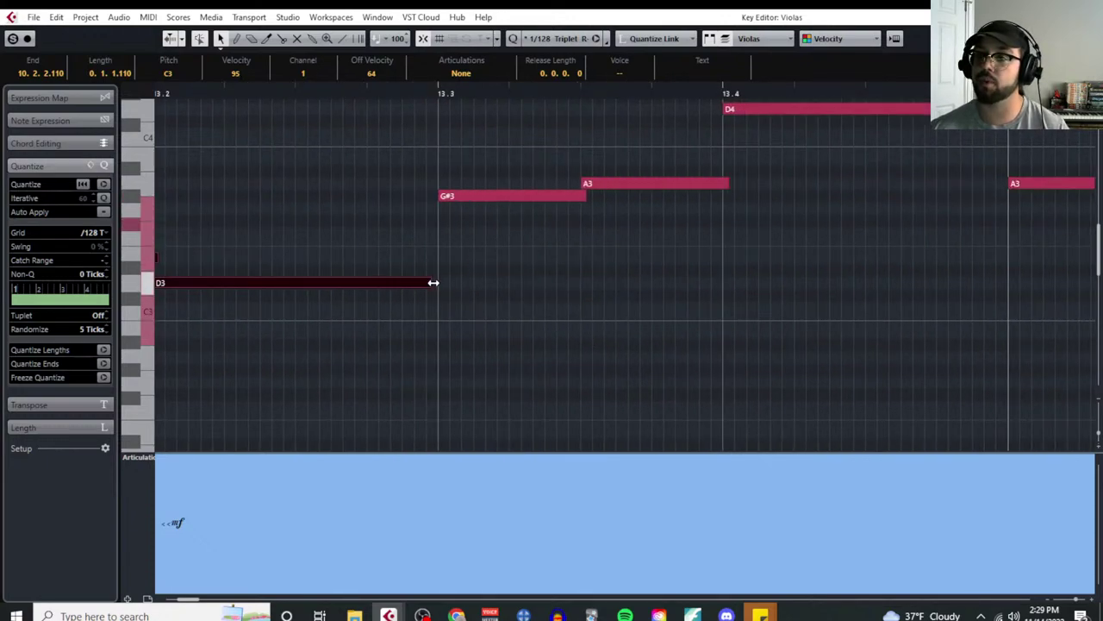
Step: Add bar 14's opening A3, G3 and E3 notes to the selection
scroll(558, 303, right, 2)
scroll(377, 261, left, 2)
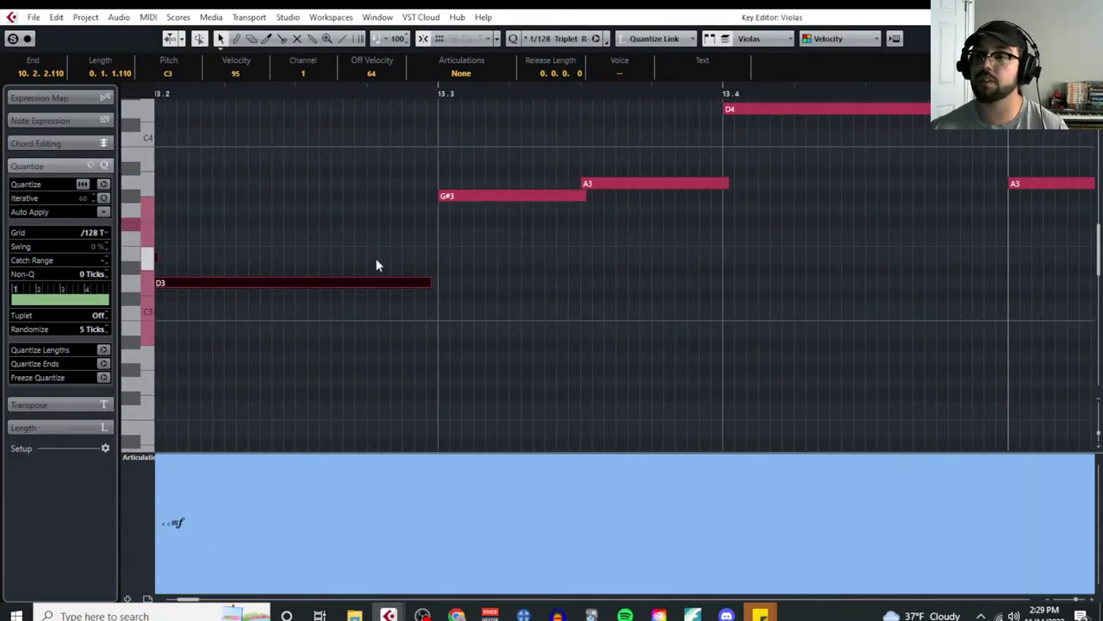
scroll(707, 290, up, 2)
scroll(658, 281, right, 4)
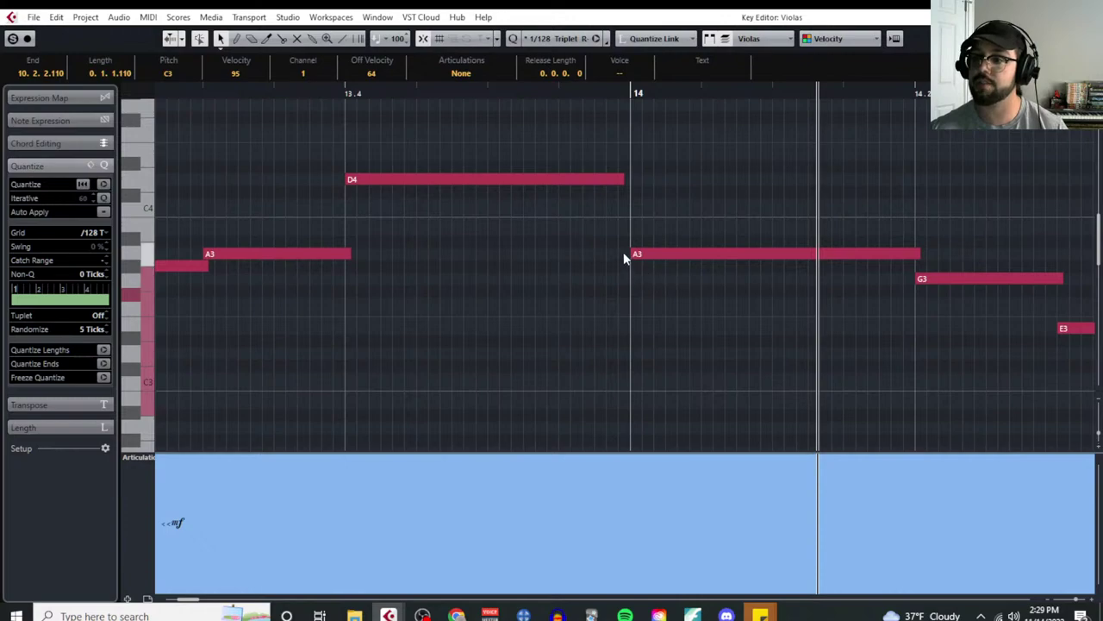
drag(659, 227, 955, 321)
scroll(862, 345, right, 4)
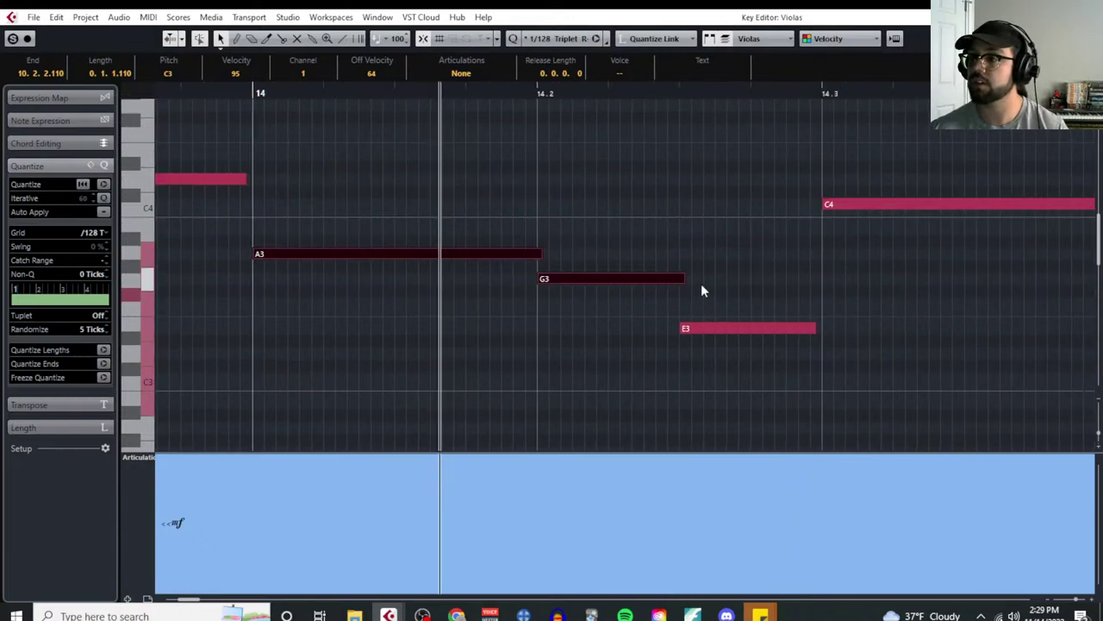
shift+click(694, 328)
scroll(633, 374, right, 5)
ctrl+scroll(581, 320, down, 2)
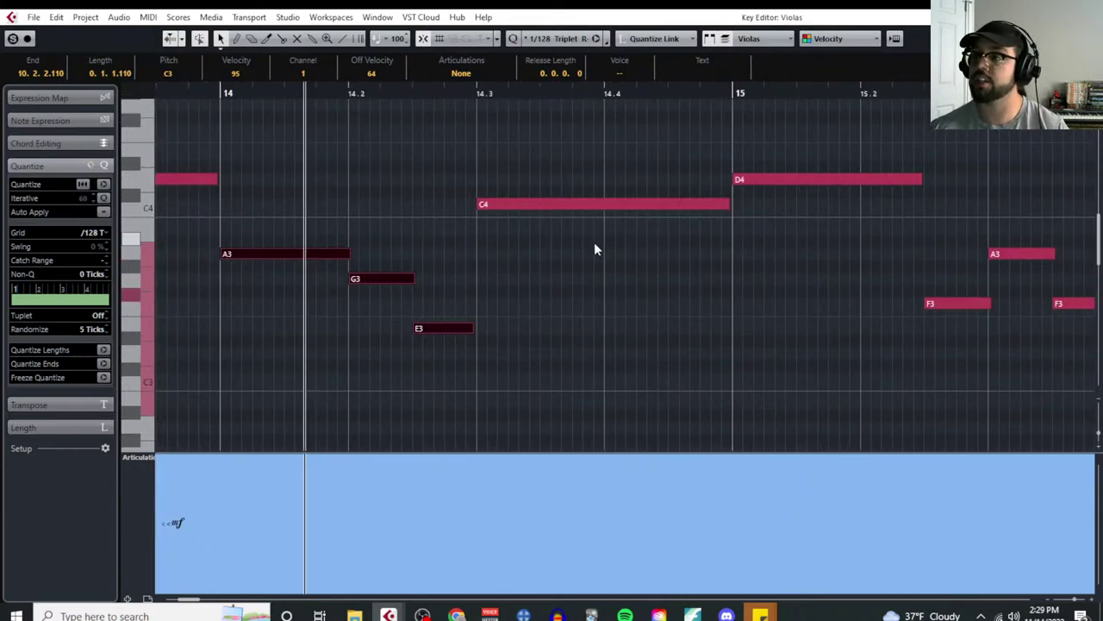
Step: Add the long D4 opening bar 15 and the long C4 opening bar 16 to the selection
scroll(594, 215, right, 2)
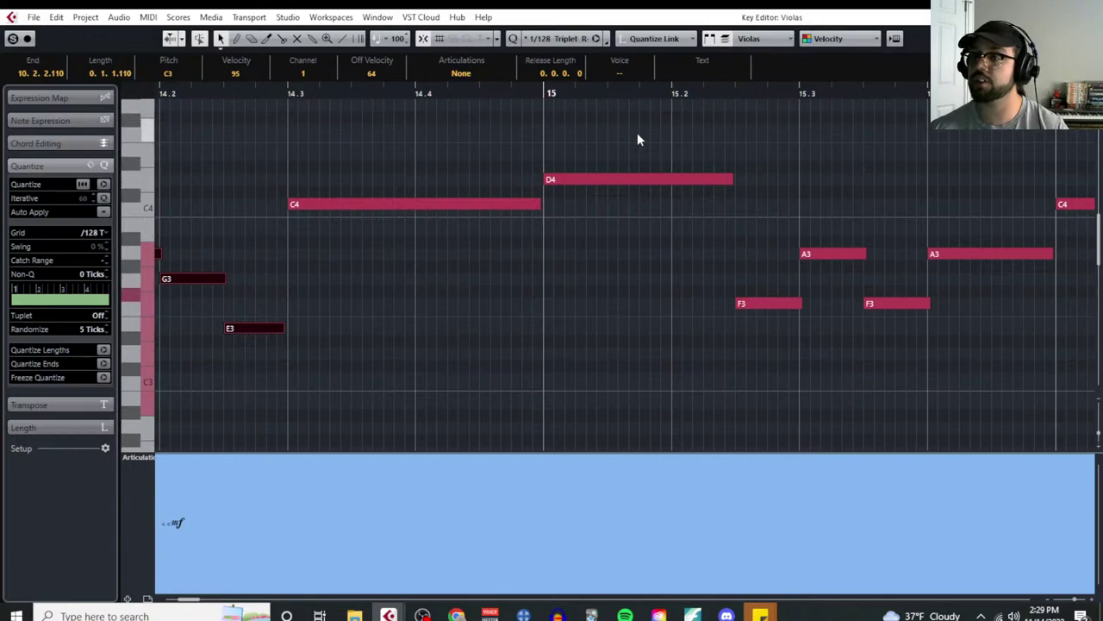
drag(637, 133, 671, 228)
scroll(681, 328, right, 1)
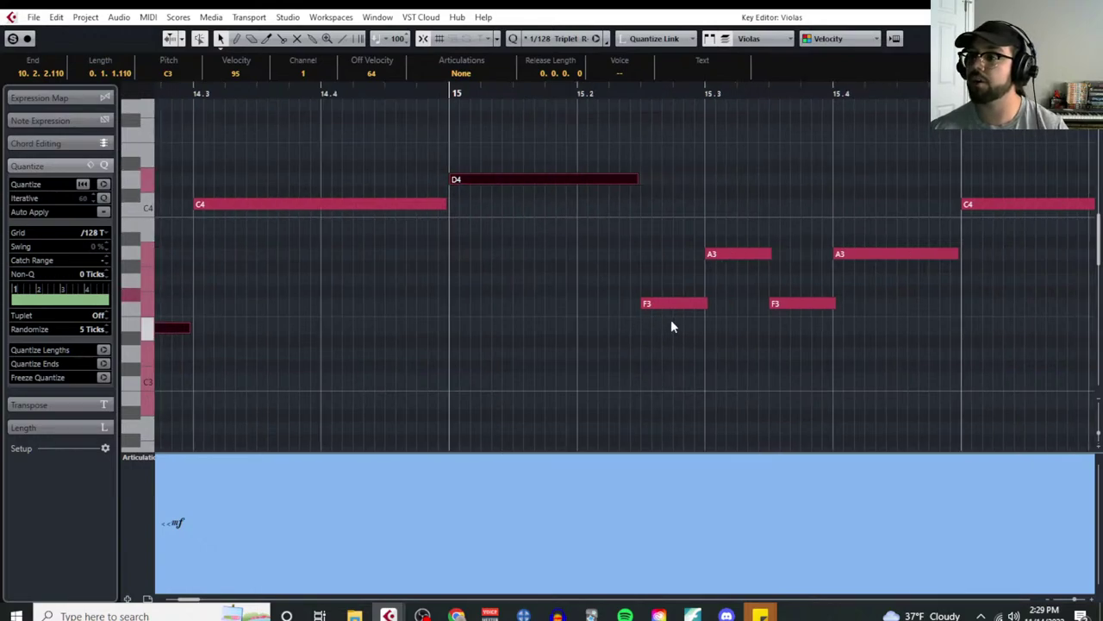
ctrl+scroll(634, 226, up, 2)
ctrl+scroll(552, 274, up, 2)
ctrl+scroll(612, 289, down, 4)
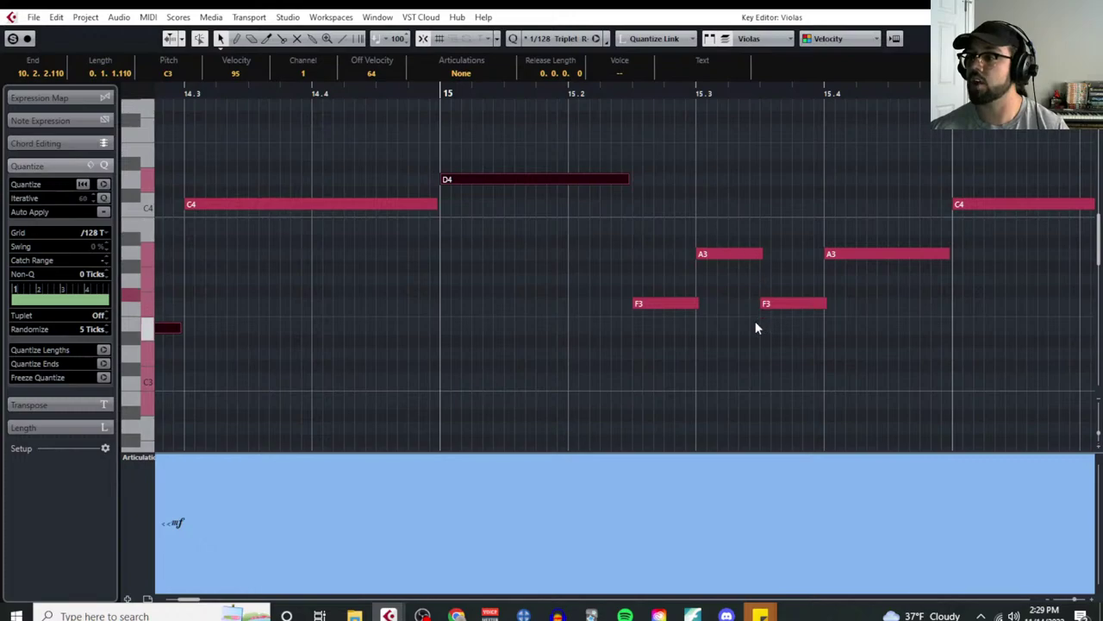
ctrl+scroll(753, 323, up, 3)
scroll(749, 325, right, 6)
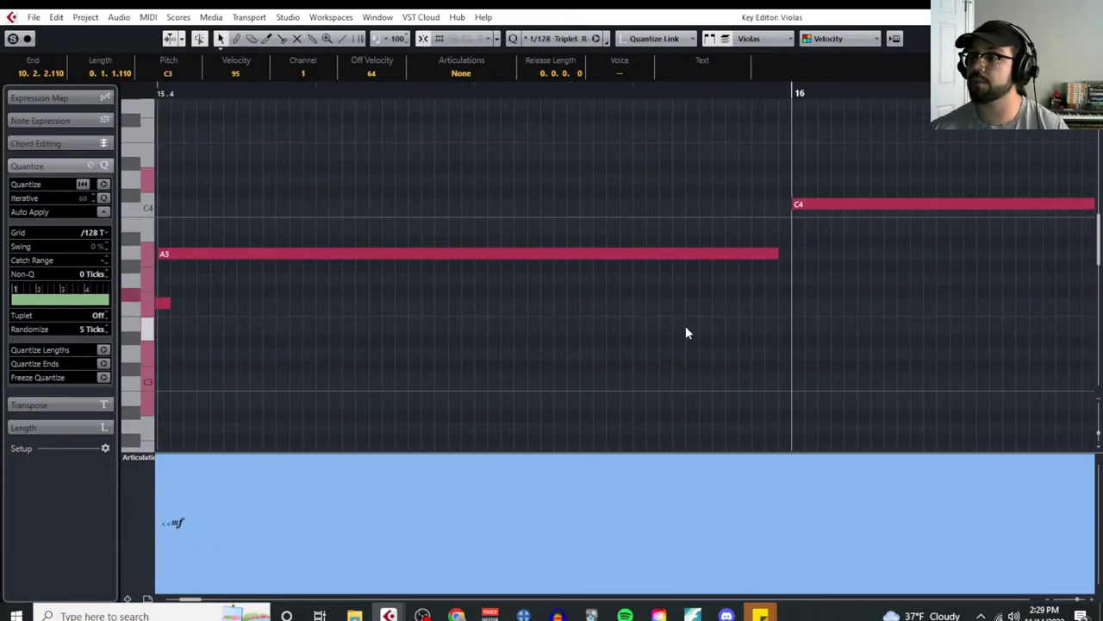
ctrl+scroll(685, 328, down, 2)
ctrl+scroll(681, 326, down, 2)
scroll(623, 172, right, 4)
drag(598, 147, 633, 250)
Step: Add the long G#3 opening bar 17 to the selection
ctrl+scroll(723, 354, up, 3)
ctrl+scroll(747, 352, up, 2)
ctrl+scroll(556, 284, up, 3)
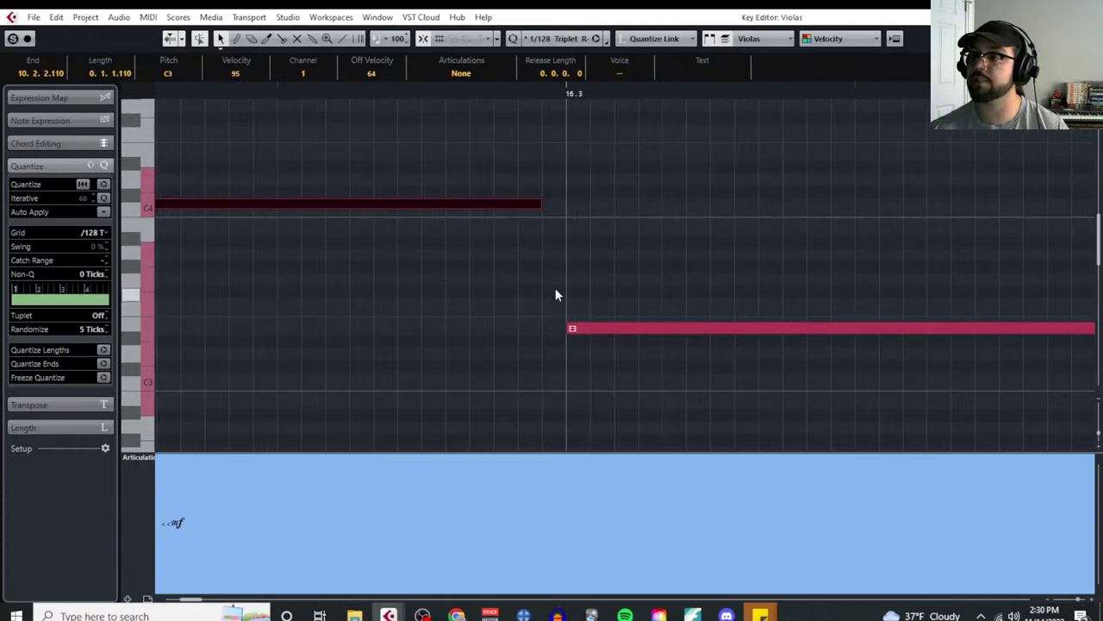
ctrl+scroll(566, 362, down, 3)
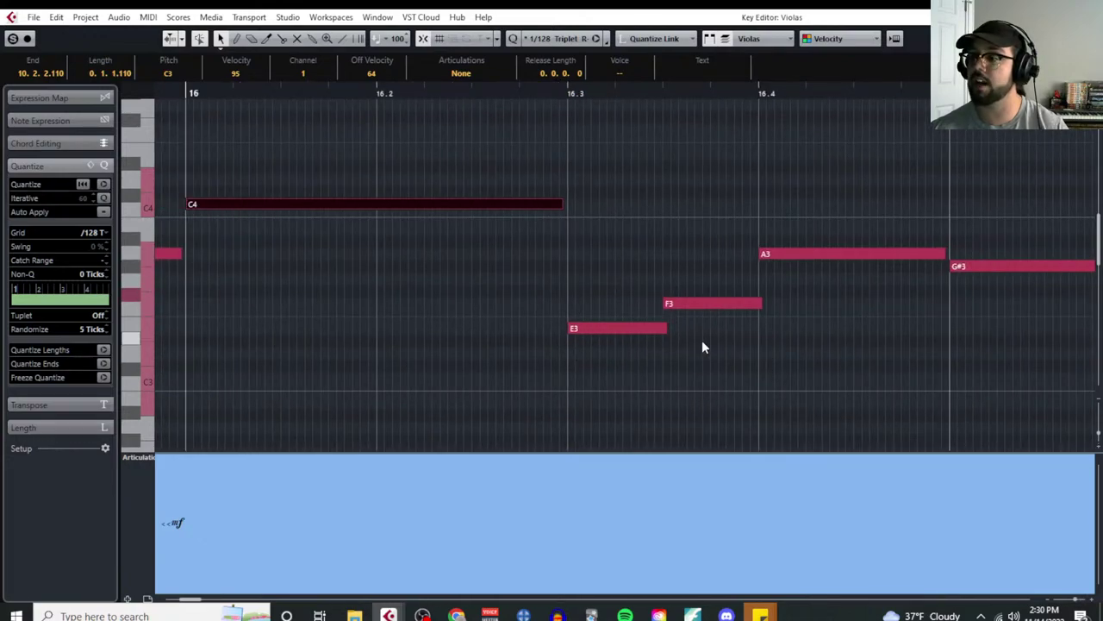
scroll(689, 343, right, 4)
ctrl+scroll(561, 286, up, 3)
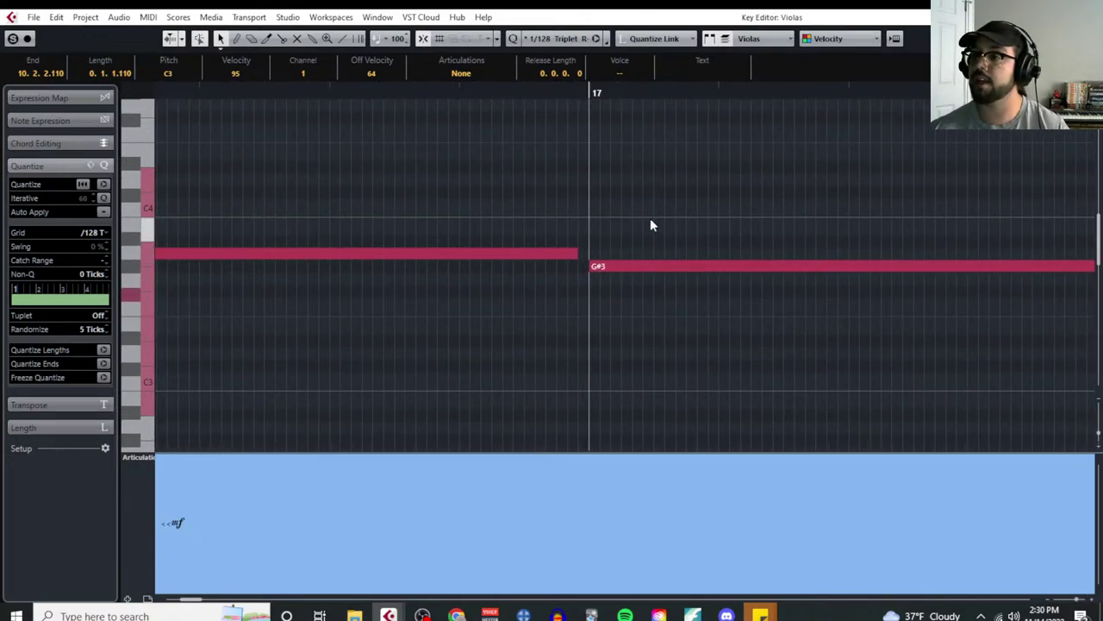
drag(651, 221, 678, 307)
Step: Add bar 17's short B3 and the closing B3 to the selection
ctrl+scroll(638, 320, down, 4)
ctrl+scroll(596, 310, up, 5)
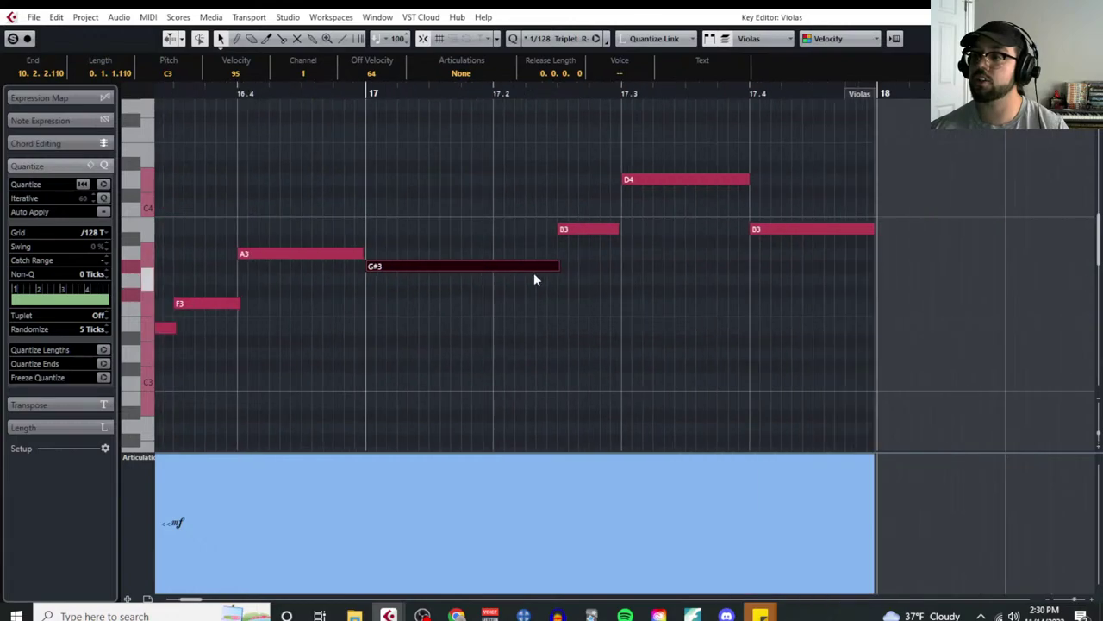
shift+click(638, 228)
ctrl+scroll(647, 297, down, 5)
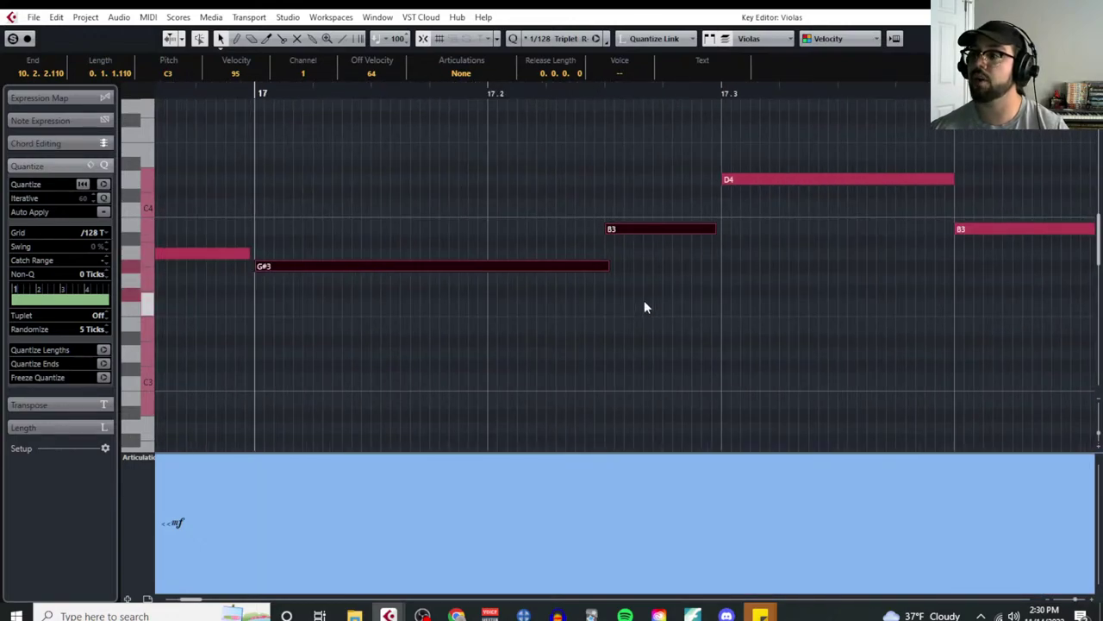
ctrl+scroll(776, 271, up, 4)
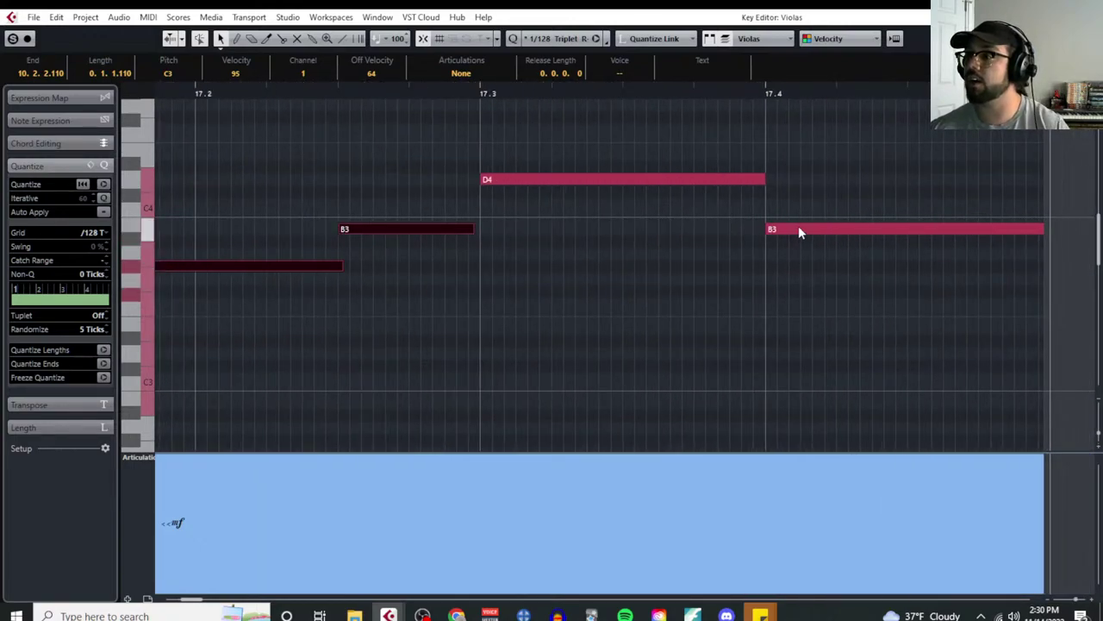
drag(806, 197, 819, 272)
ctrl+scroll(776, 293, down, 6)
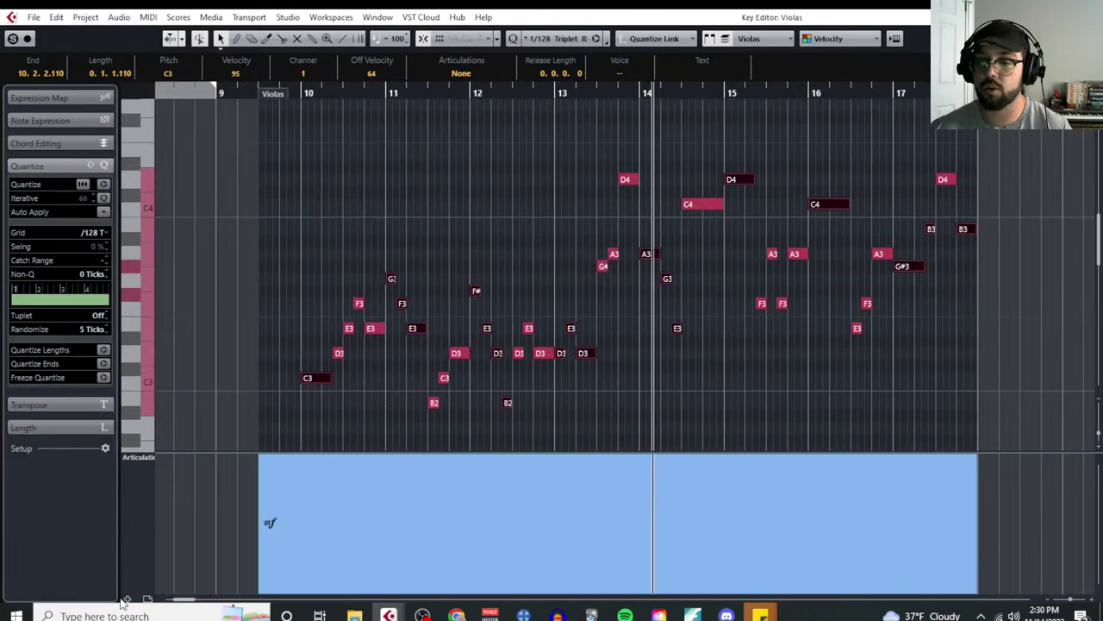
Step: Display the velocity lane below the articulations lane and select the long C3 opening bar 10
click(127, 598)
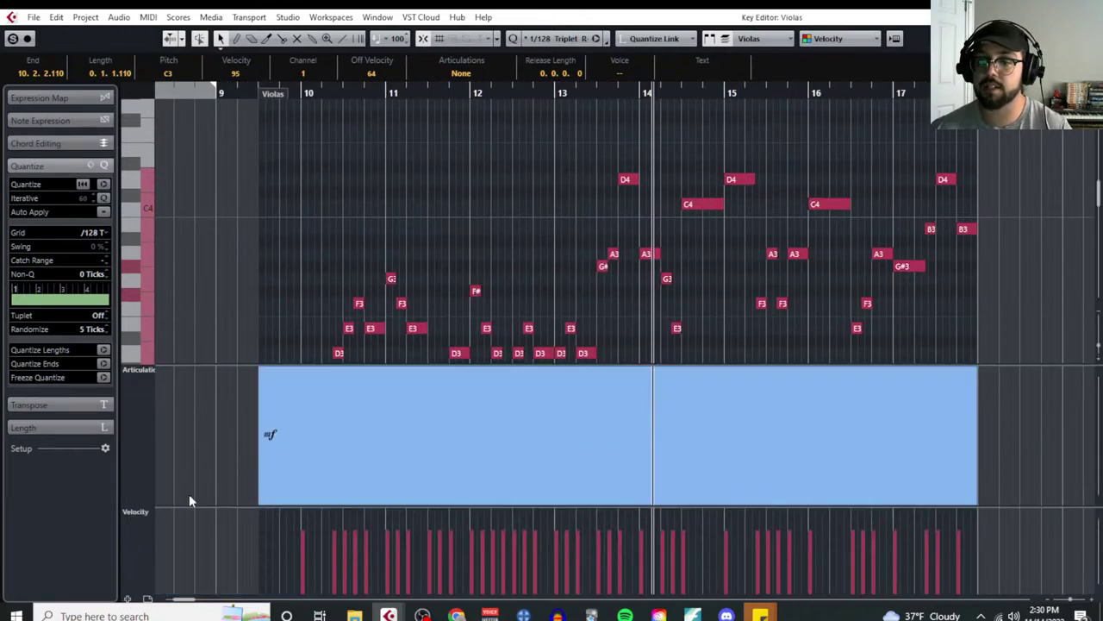
scroll(665, 309, down, 3)
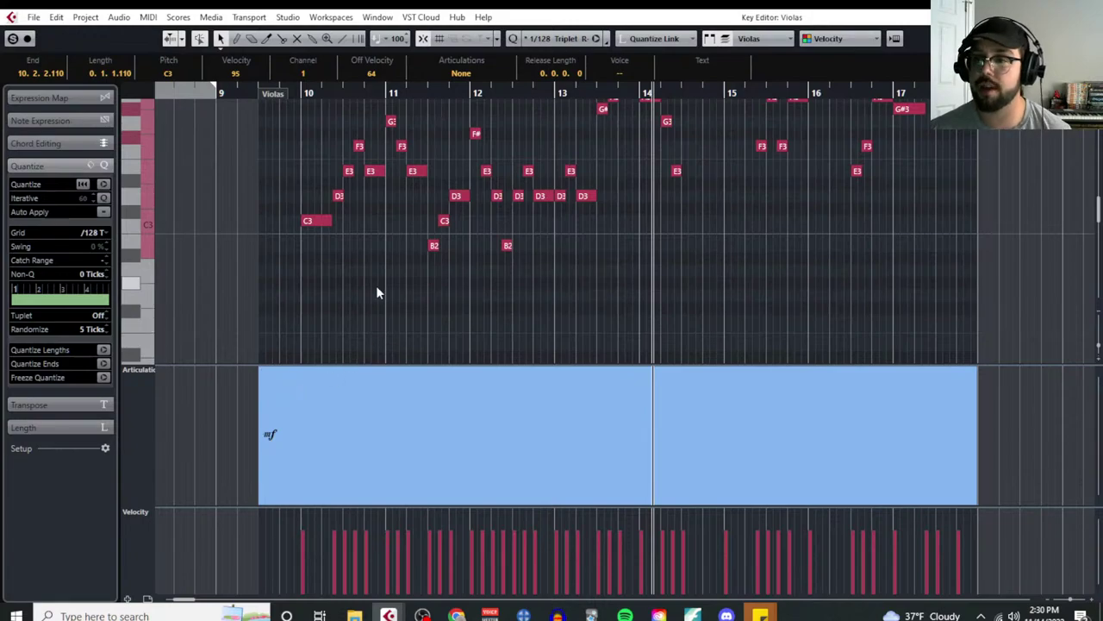
key(h)
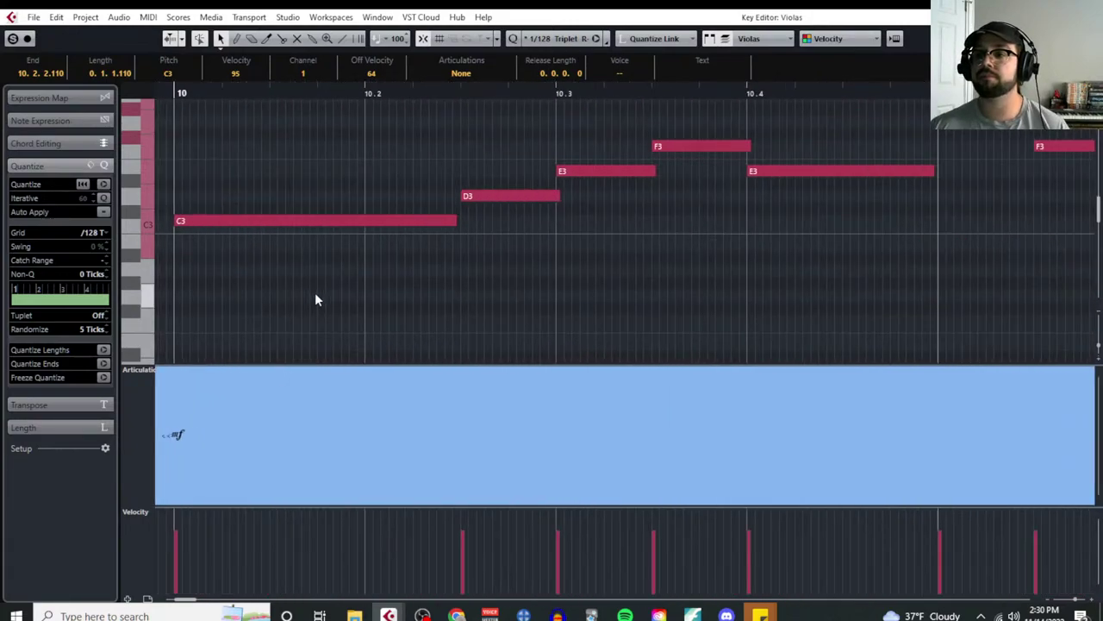
key(h)
key(g)
key(g)
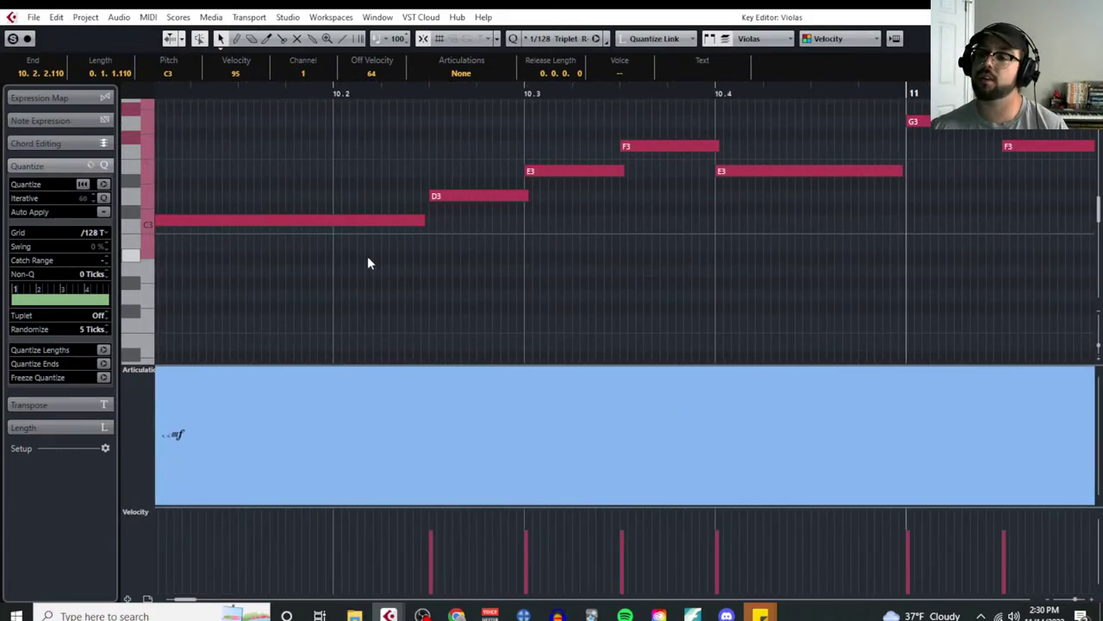
key(h)
key(h)
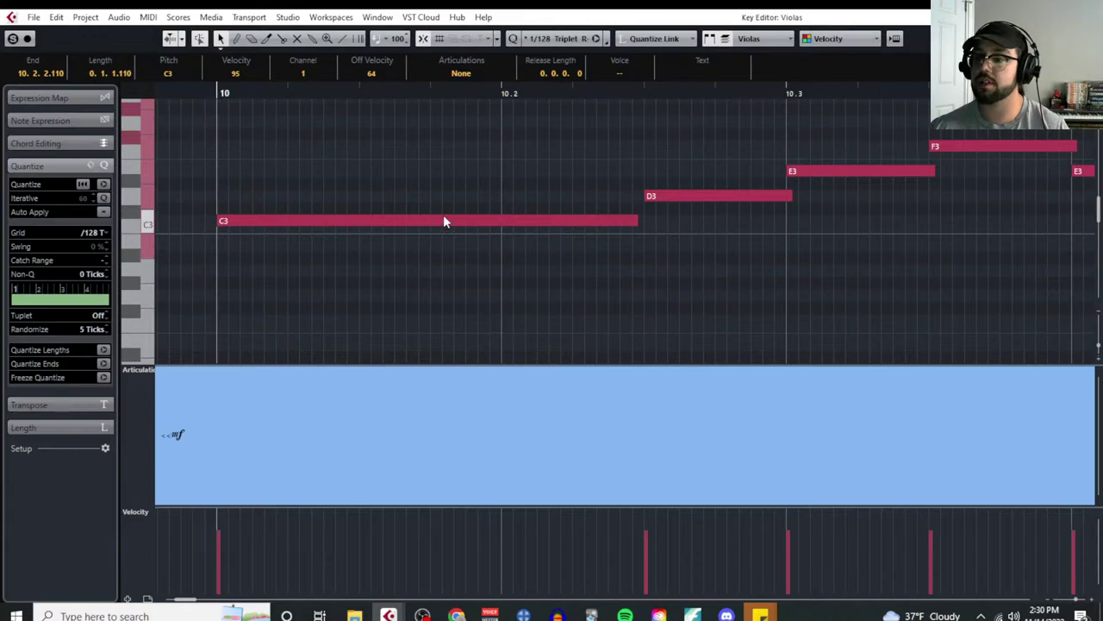
drag(467, 191, 474, 251)
Step: Add bar 11's opening G3, F3 and E3 notes to the selection
scroll(431, 258, right, 3)
scroll(499, 198, up, 3)
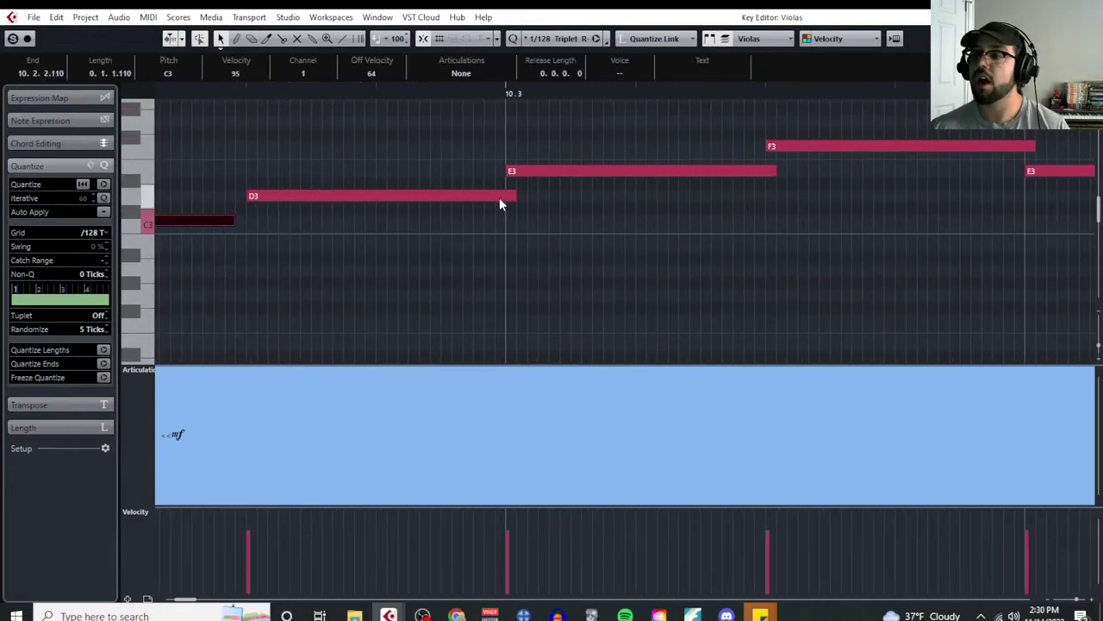
scroll(473, 239, right, 3)
scroll(465, 239, down, 1)
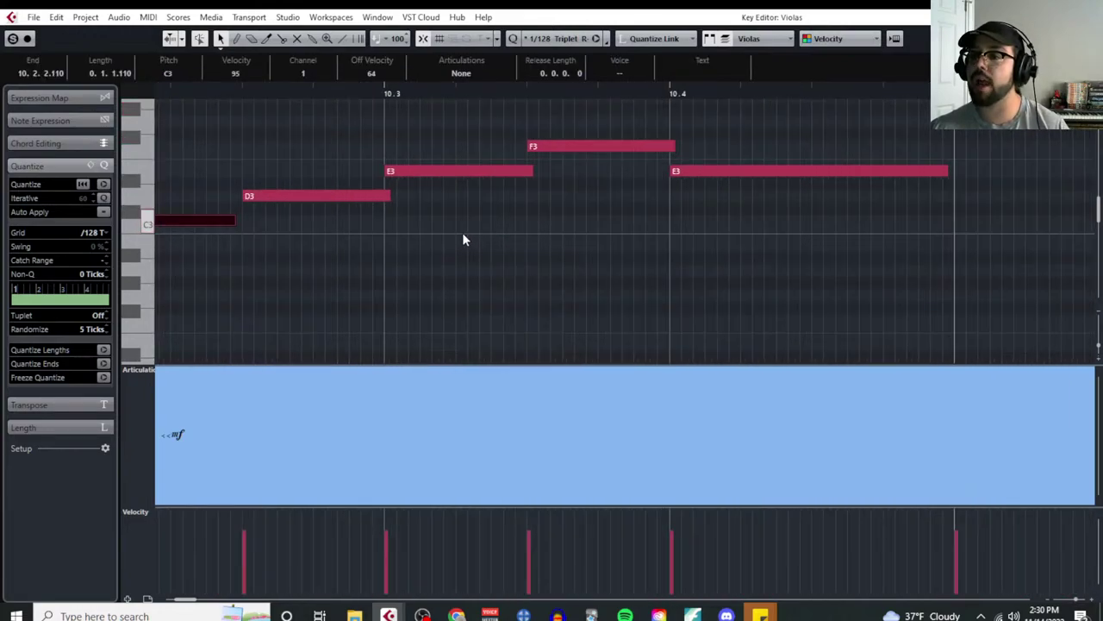
scroll(457, 238, right, 3)
scroll(466, 245, right, 3)
scroll(520, 245, up, 2)
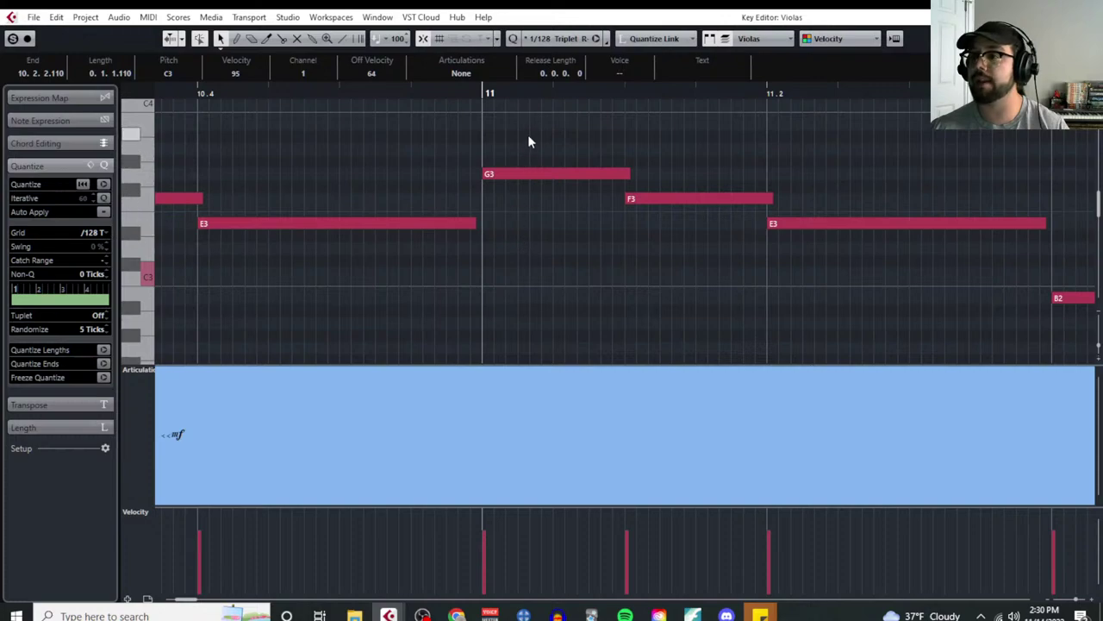
drag(529, 136, 819, 257)
Step: Add bar 12's opening F#3, E3, D3 and B2 notes to the selection
scroll(680, 298, right, 8)
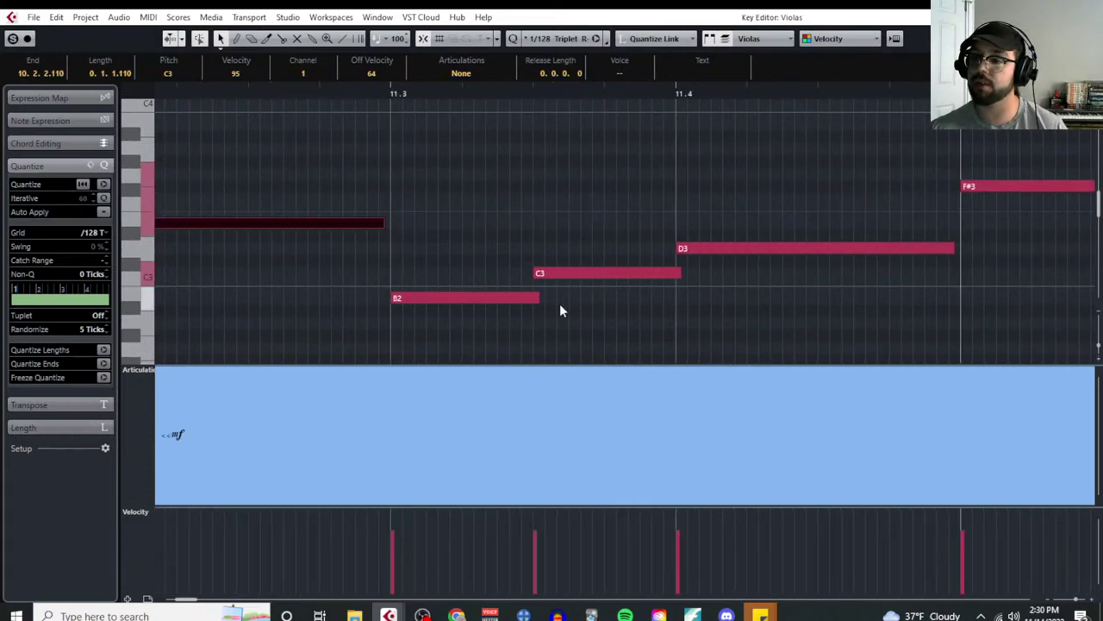
scroll(655, 317, right, 4)
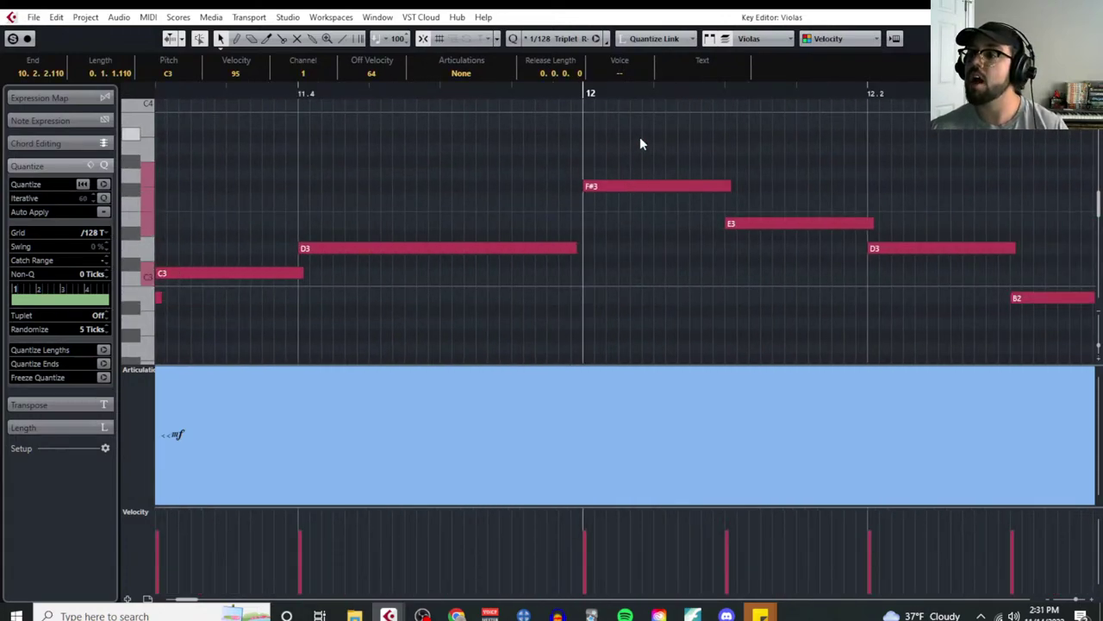
drag(641, 138, 919, 278)
scroll(776, 288, right, 5)
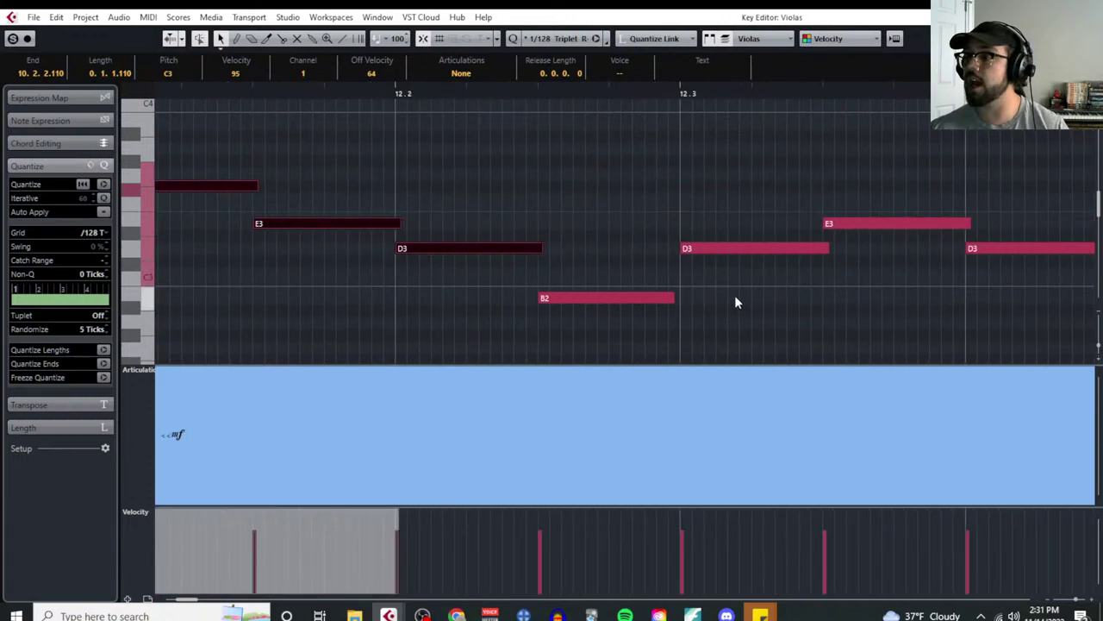
drag(582, 250, 620, 307)
Step: Add the D3, E3 and long D3 notes opening bar 13 to the selection
scroll(611, 306, right, 4)
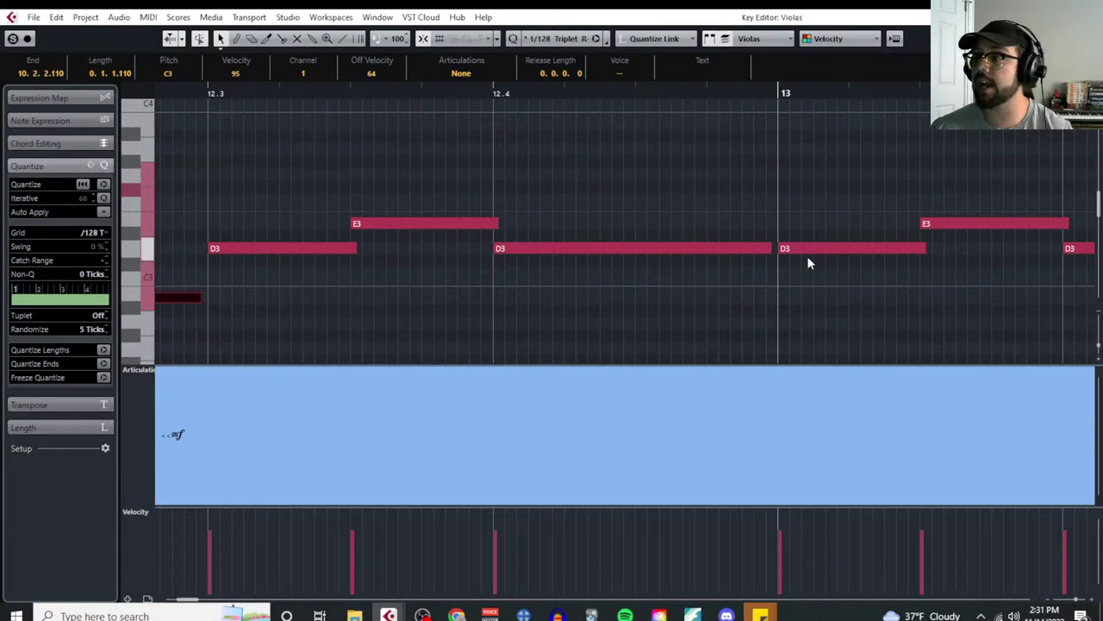
scroll(807, 258, right, 4)
drag(500, 186, 756, 298)
Step: Add bar 14's opening A3, G3 and E3 notes to the selection
scroll(656, 285, right, 6)
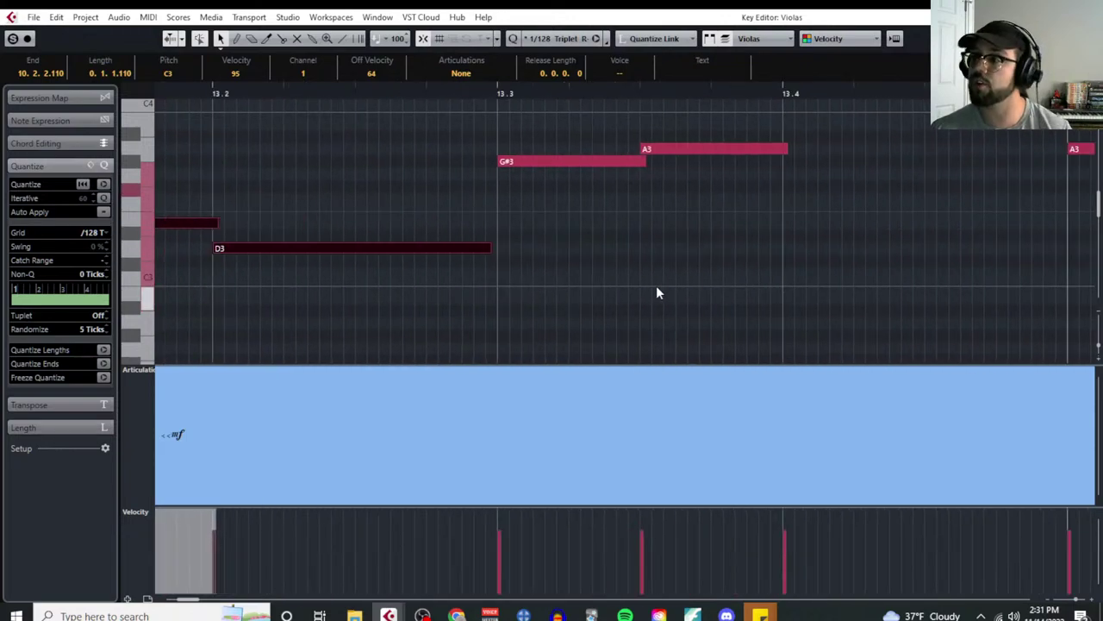
scroll(554, 296, up, 3)
scroll(571, 271, right, 3)
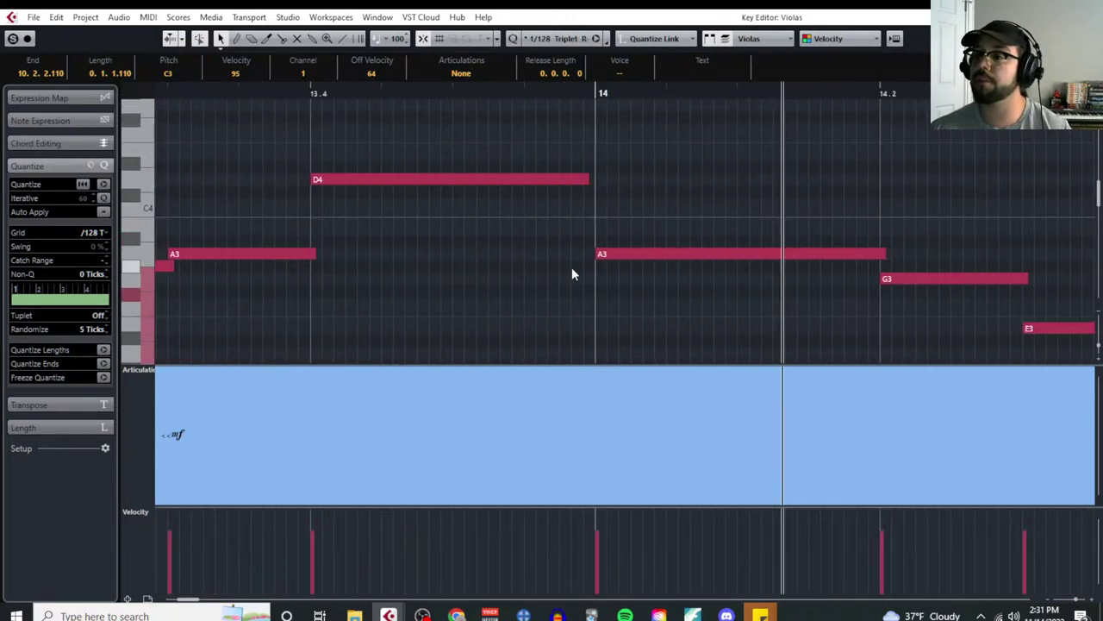
scroll(611, 283, right, 2)
scroll(560, 293, down, 2)
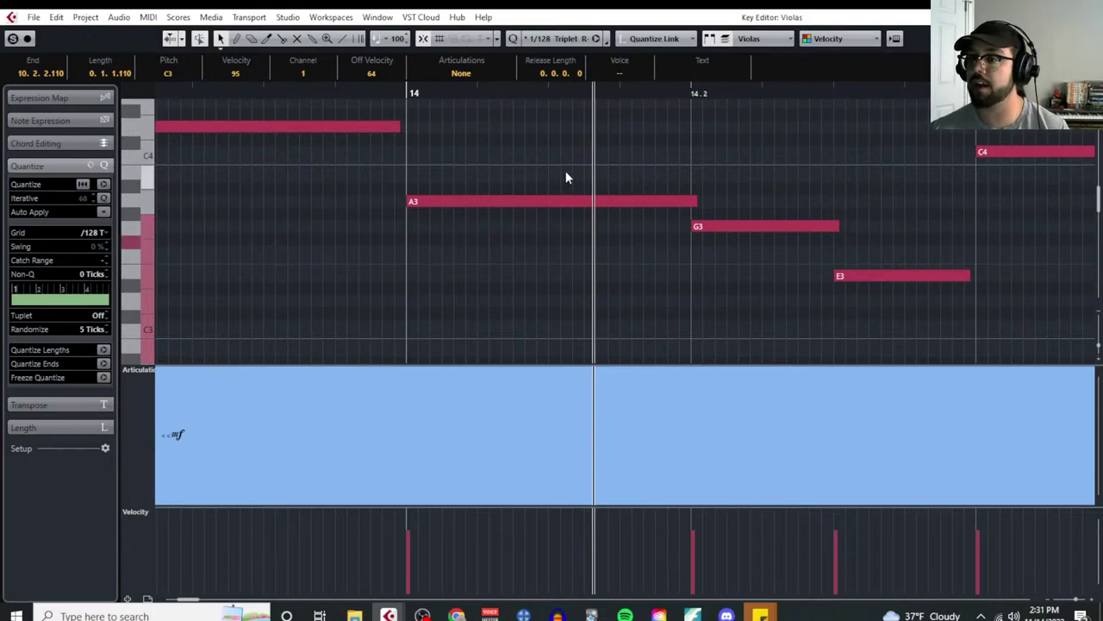
drag(566, 178, 861, 303)
Step: Add the long D4 opening bar 15 to the selection
scroll(536, 277, right, 4)
scroll(530, 278, right, 4)
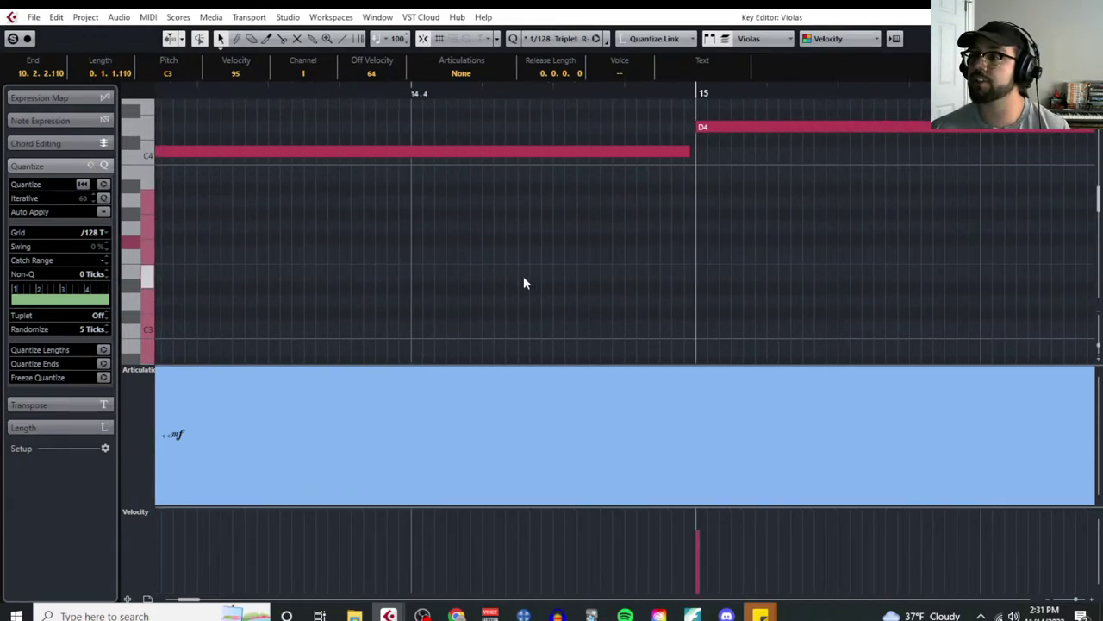
scroll(603, 298, right, 2)
scroll(633, 259, up, 2)
drag(616, 190, 601, 296)
Step: Add the long C4 opening bar 16 to the selection
scroll(552, 293, right, 3)
scroll(543, 293, down, 2)
scroll(539, 293, right, 3)
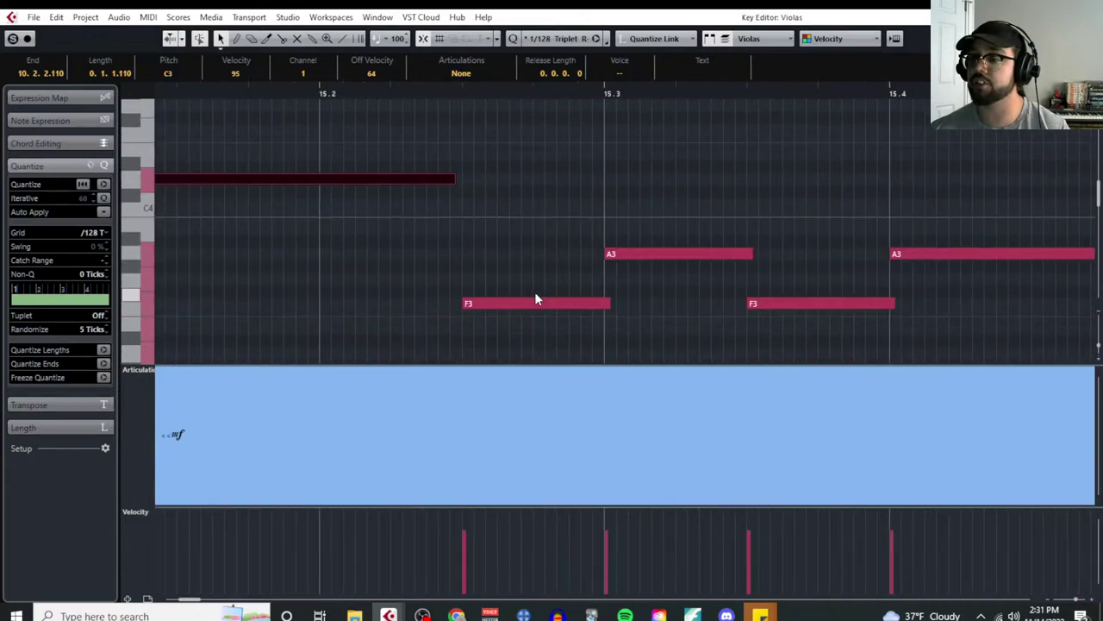
scroll(509, 291, up, 2)
scroll(489, 293, down, 2)
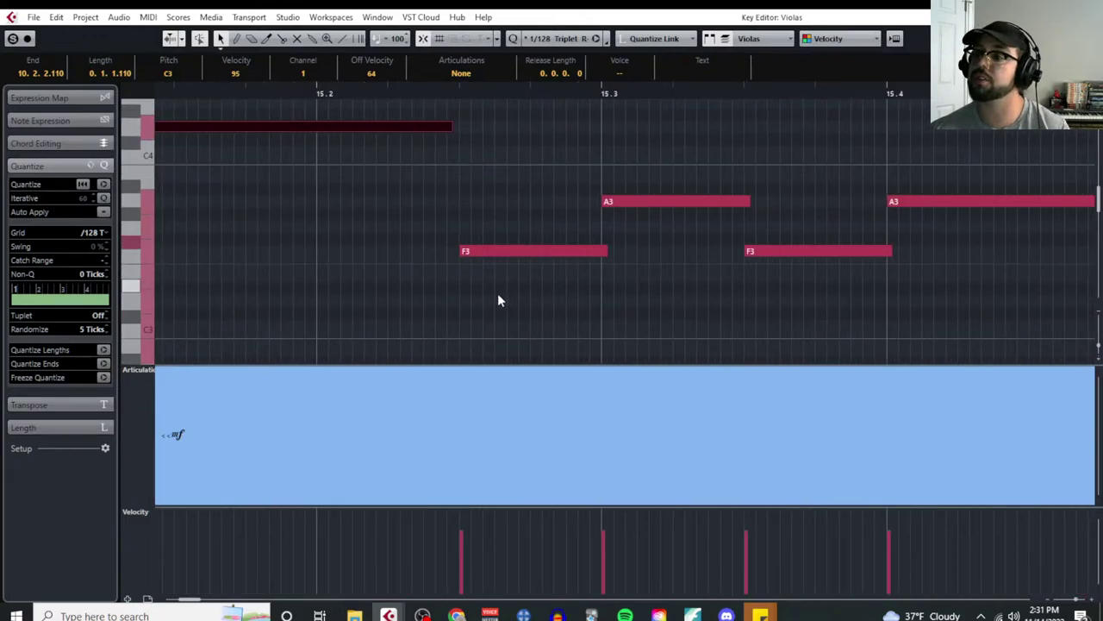
scroll(500, 288, right, 1)
scroll(612, 298, right, 2)
scroll(583, 308, right, 2)
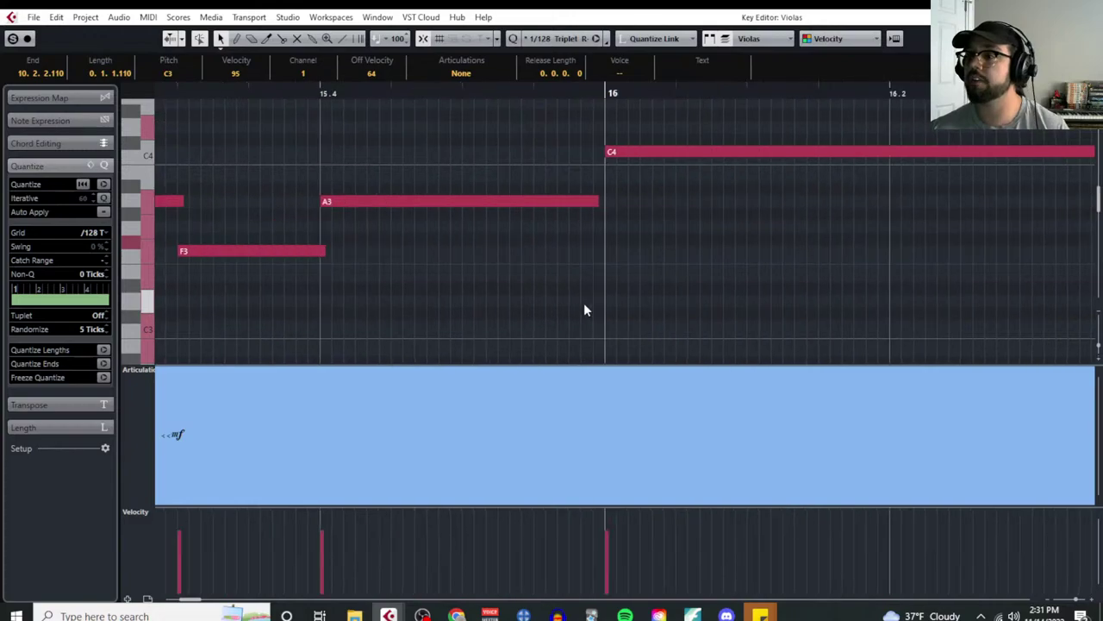
scroll(641, 330, up, 2)
scroll(635, 331, down, 2)
scroll(628, 336, right, 1)
scroll(603, 319, right, 1)
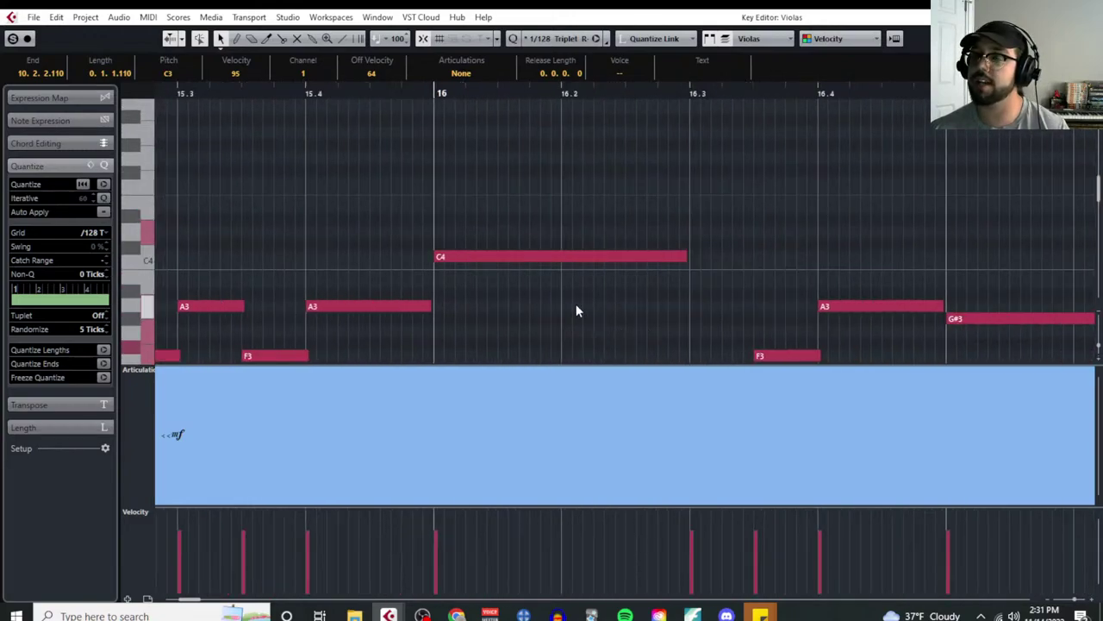
scroll(576, 304, down, 2)
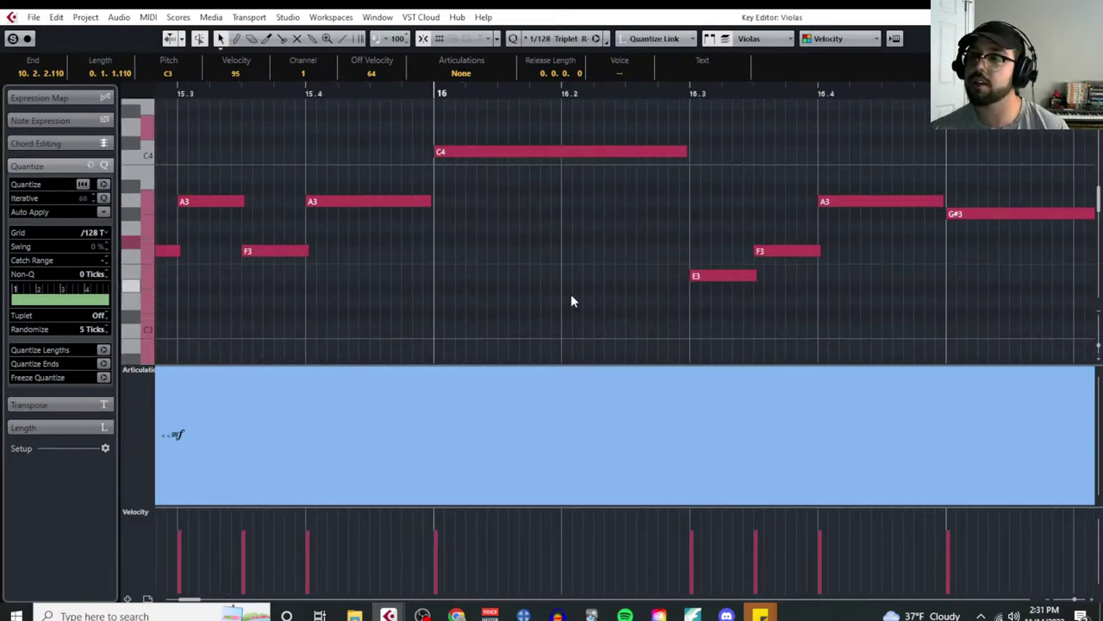
click(572, 151)
Step: Extend the selection with bar 17's opening G#3, the following B3 and the closing B3
scroll(517, 276, right, 2)
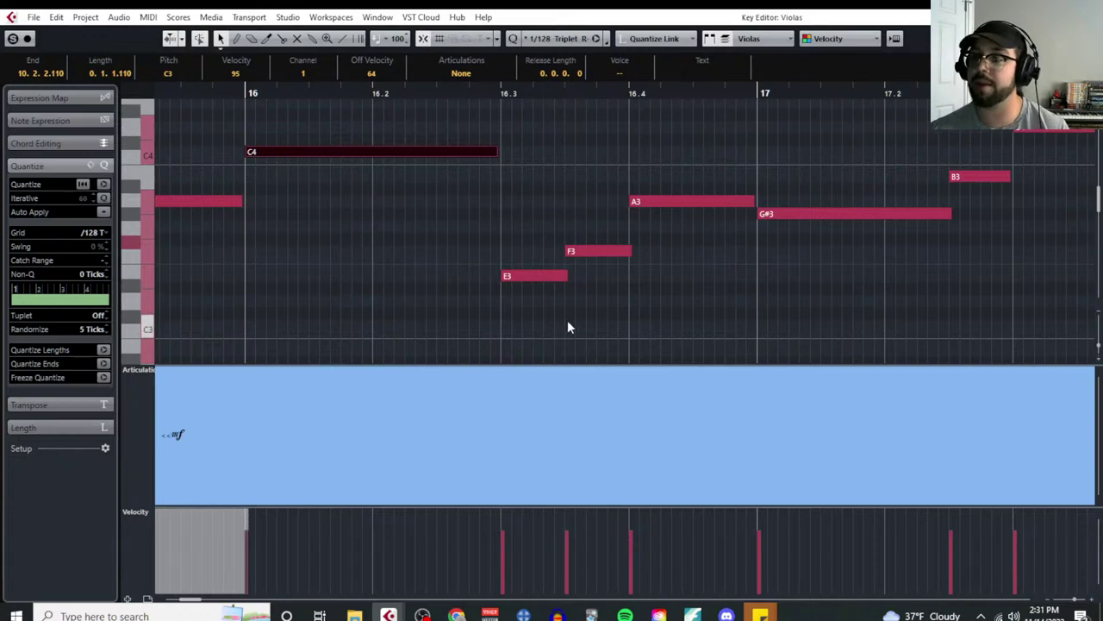
scroll(563, 321, up, 3)
scroll(564, 322, down, 1)
scroll(562, 319, right, 2)
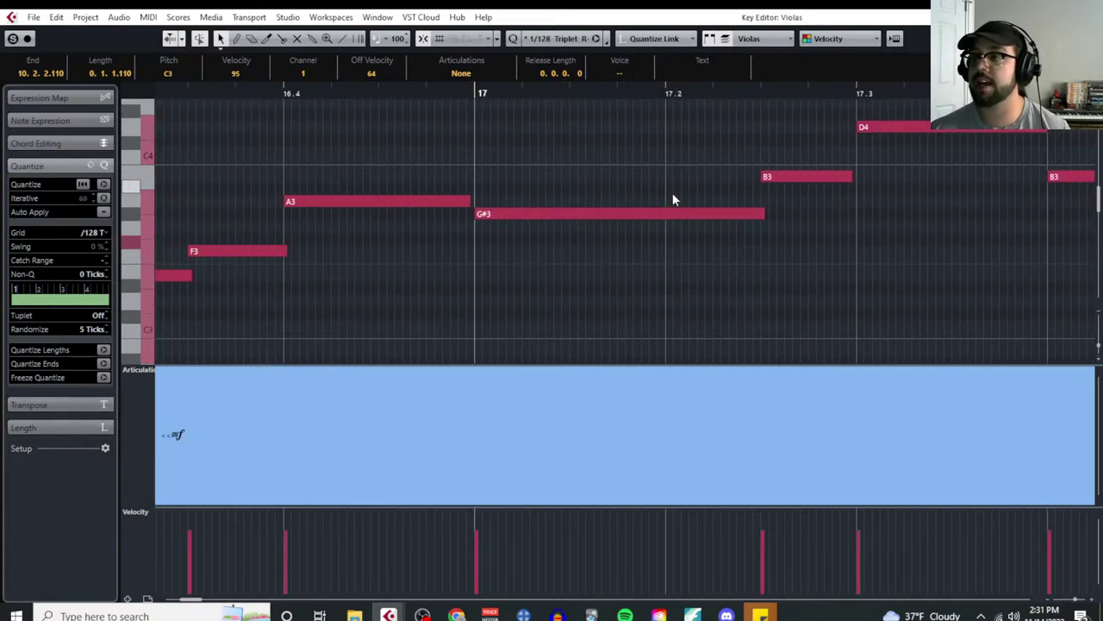
drag(674, 165, 785, 254)
scroll(650, 285, right, 3)
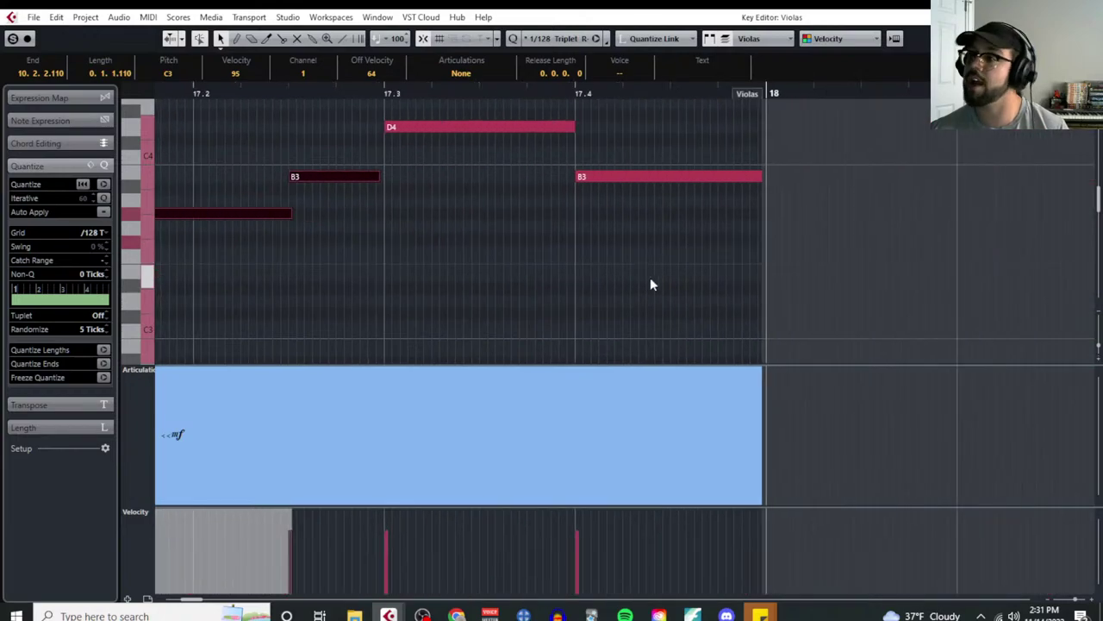
shift+click(618, 176)
Step: Lower the velocities of all selected Violas notes together by a small, equal amount
scroll(512, 285, down, 6)
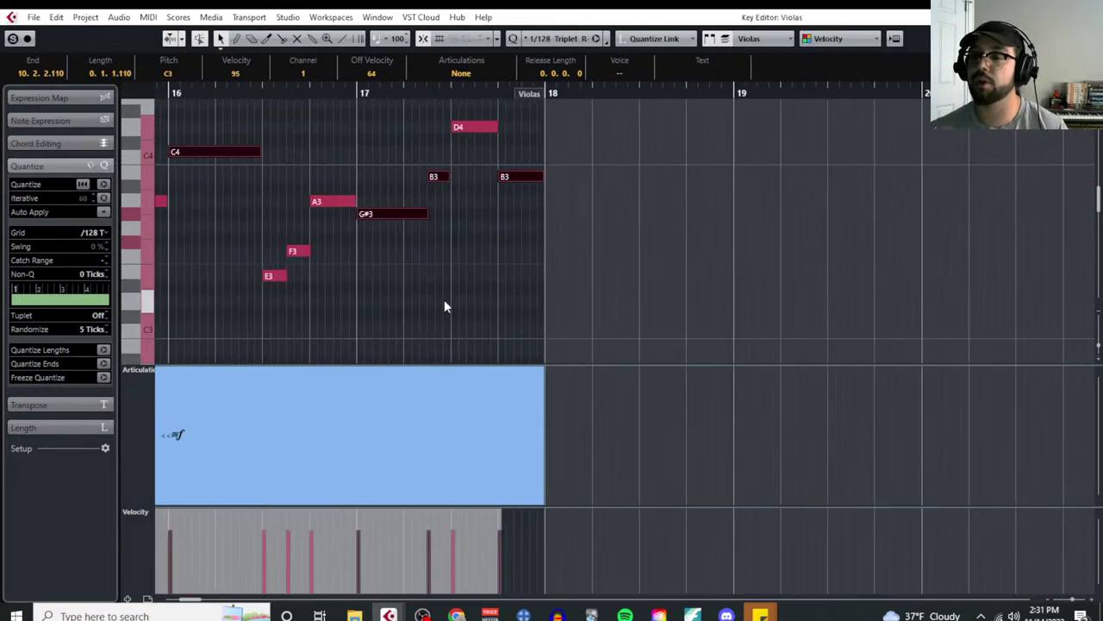
scroll(426, 302, left, 4)
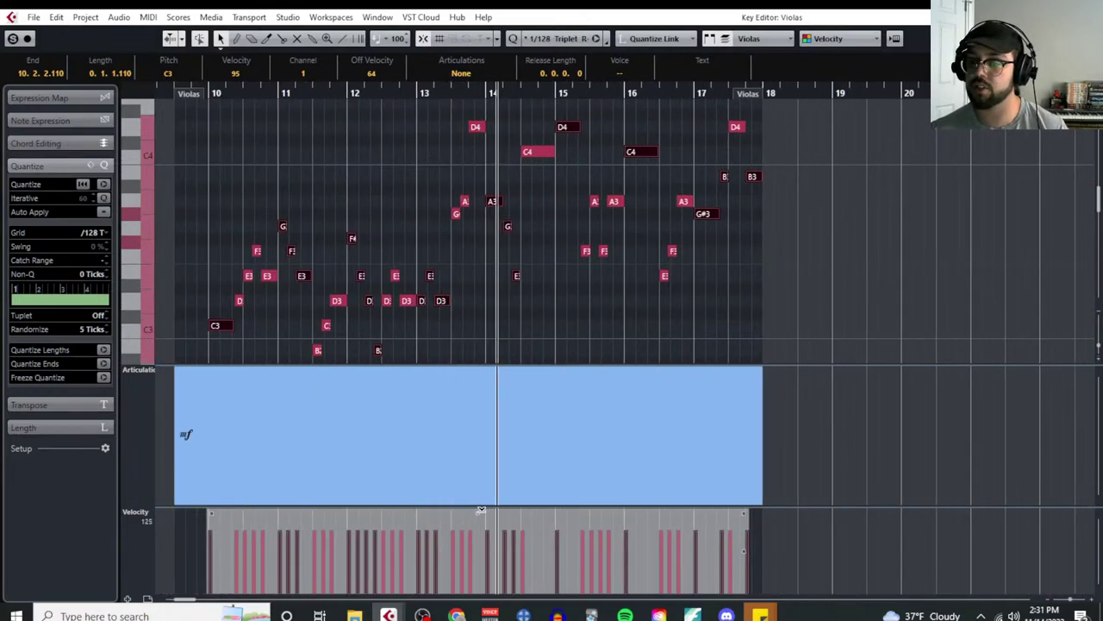
drag(480, 512, 481, 515)
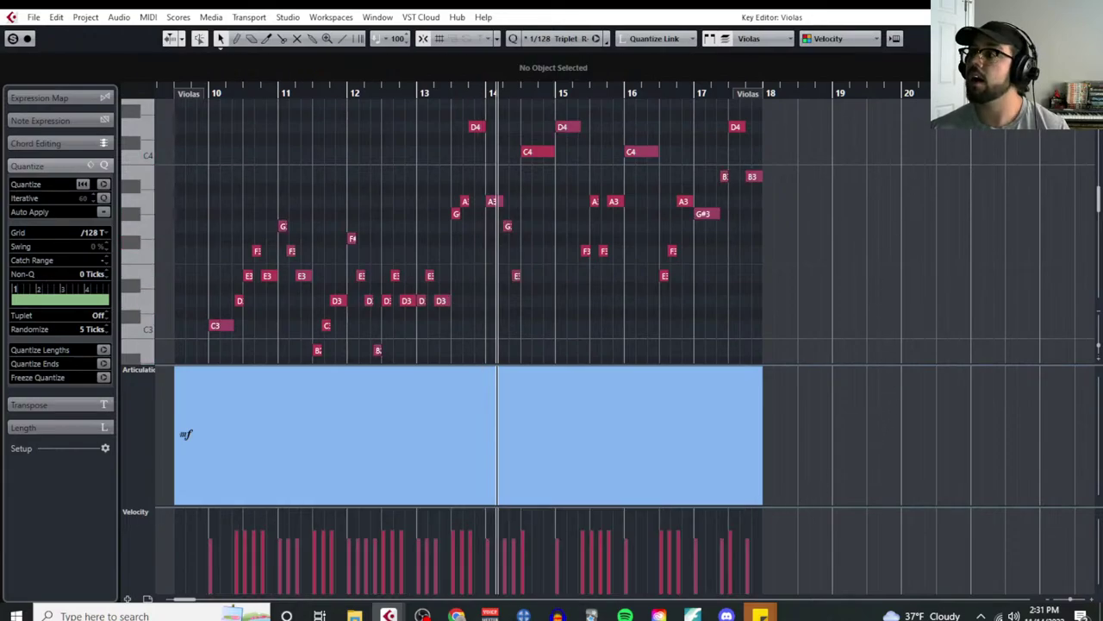
Step: Leave the Violas editor and open the second Celli part, starting in bar 9, in the Key Editor
key(Return)
click(629, 213)
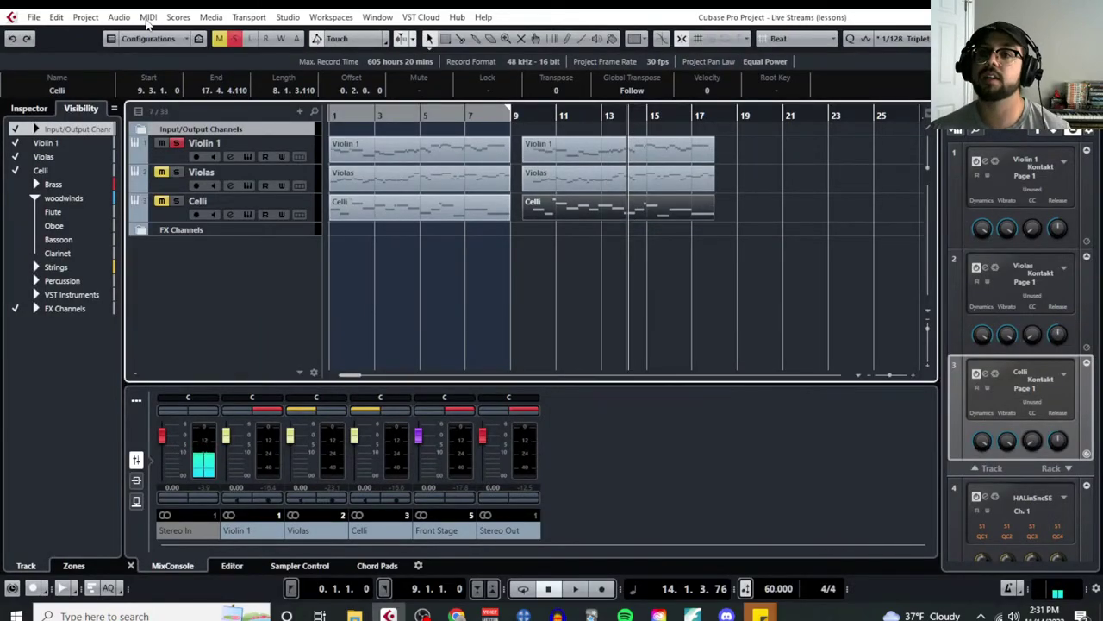
click(149, 18)
click(188, 34)
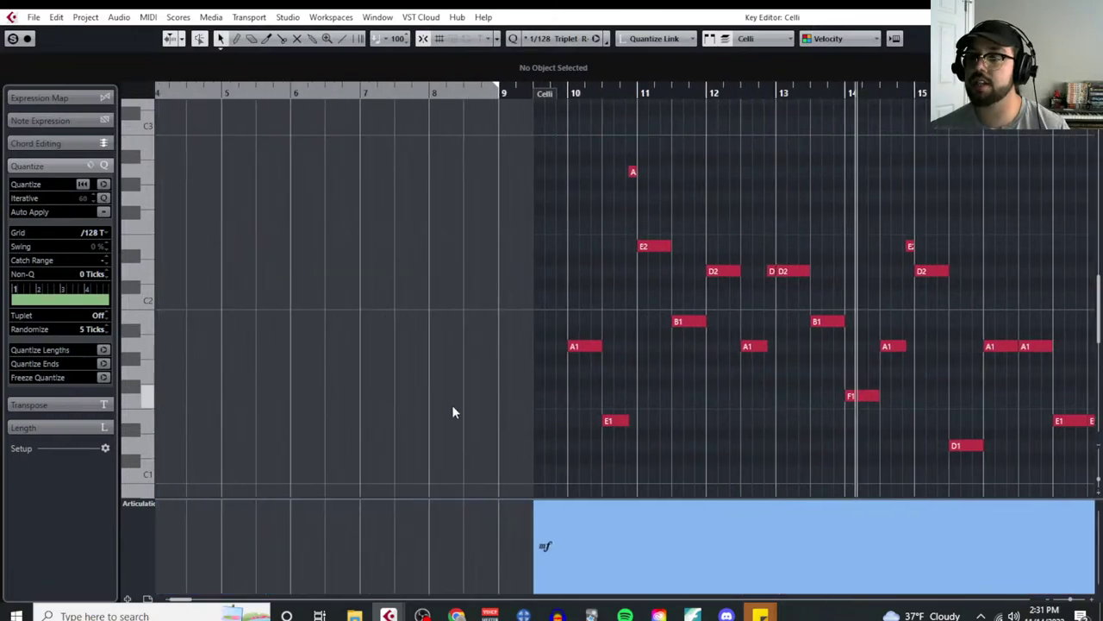
click(579, 346)
scroll(590, 372, right, 5)
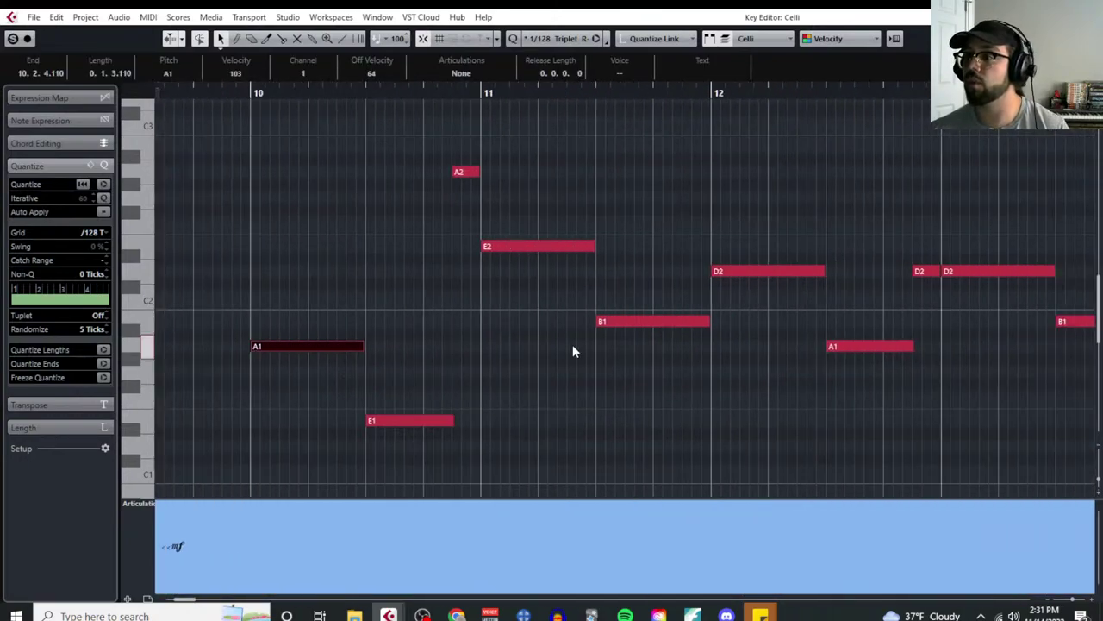
ctrl+scroll(414, 362, up, 3)
ctrl+scroll(414, 362, down, 6)
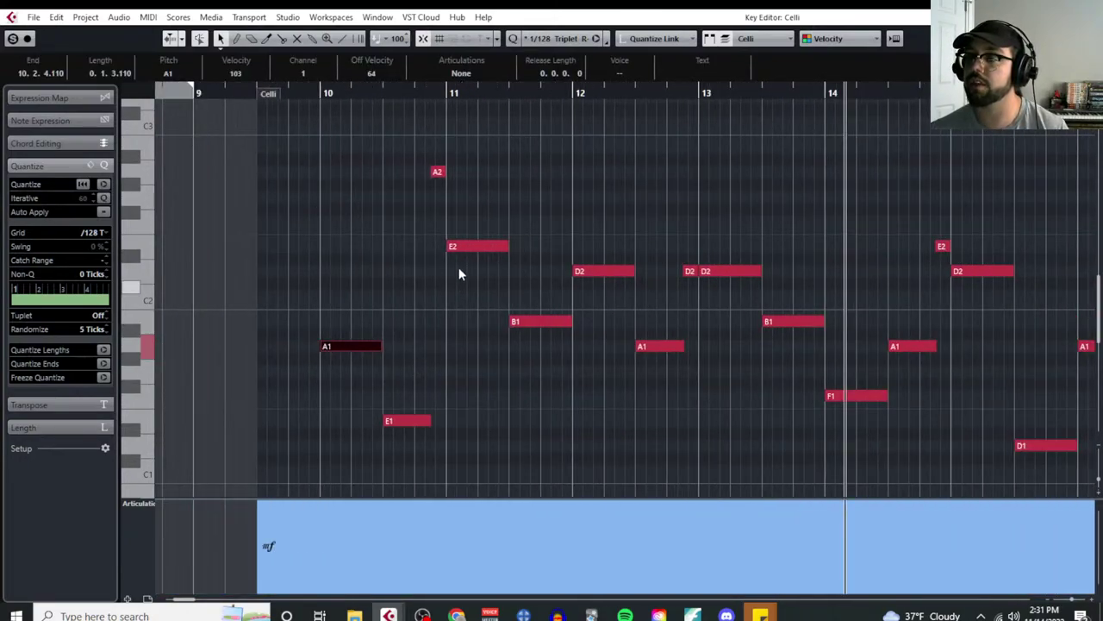
shift+click(475, 247)
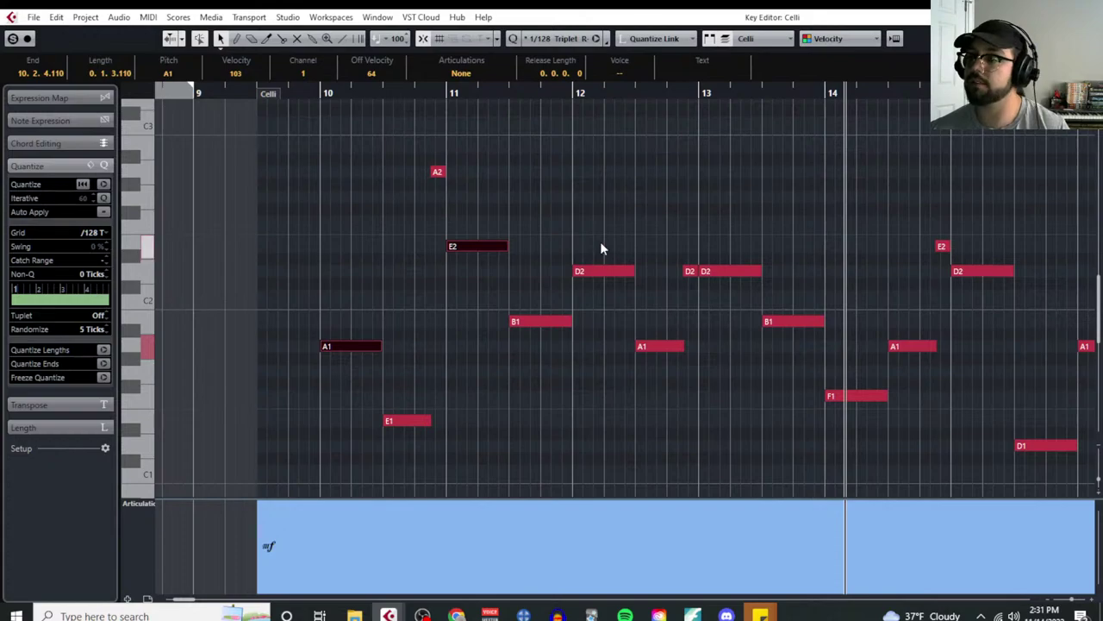
shift+click(608, 271)
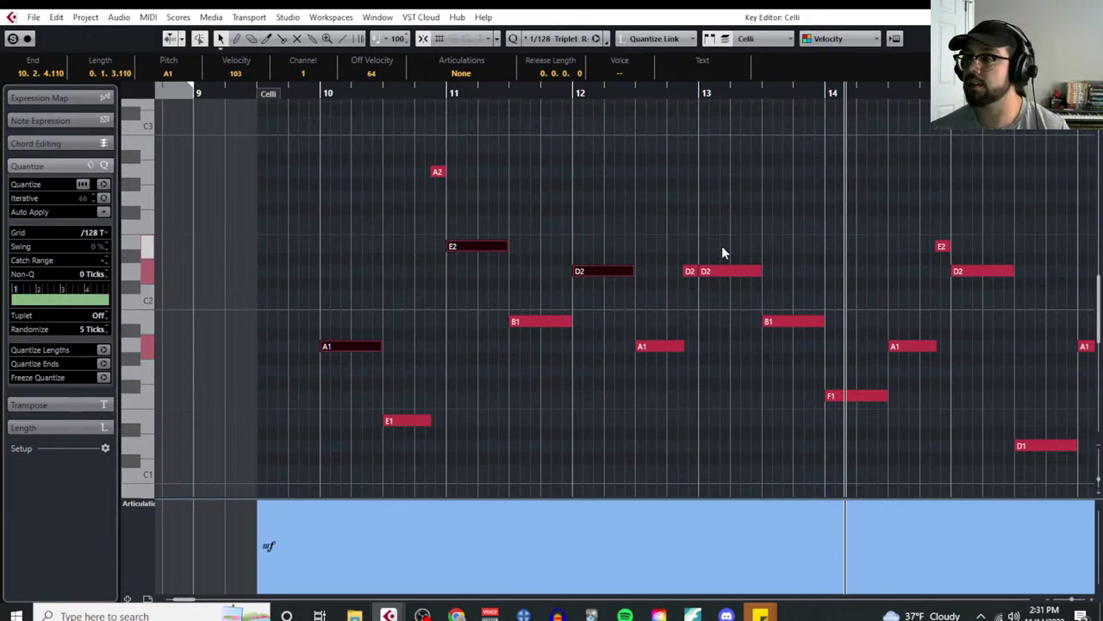
shift+click(719, 271)
scroll(694, 384, right, 3)
drag(679, 369, 678, 419)
scroll(776, 343, right, 5)
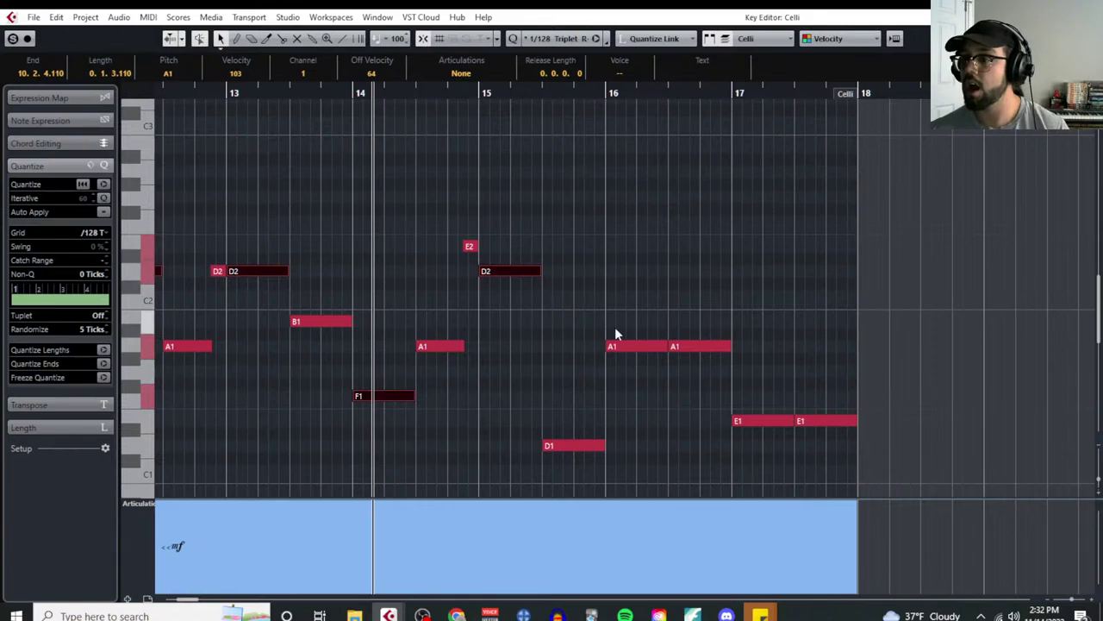
shift+click(633, 346)
shift+click(749, 420)
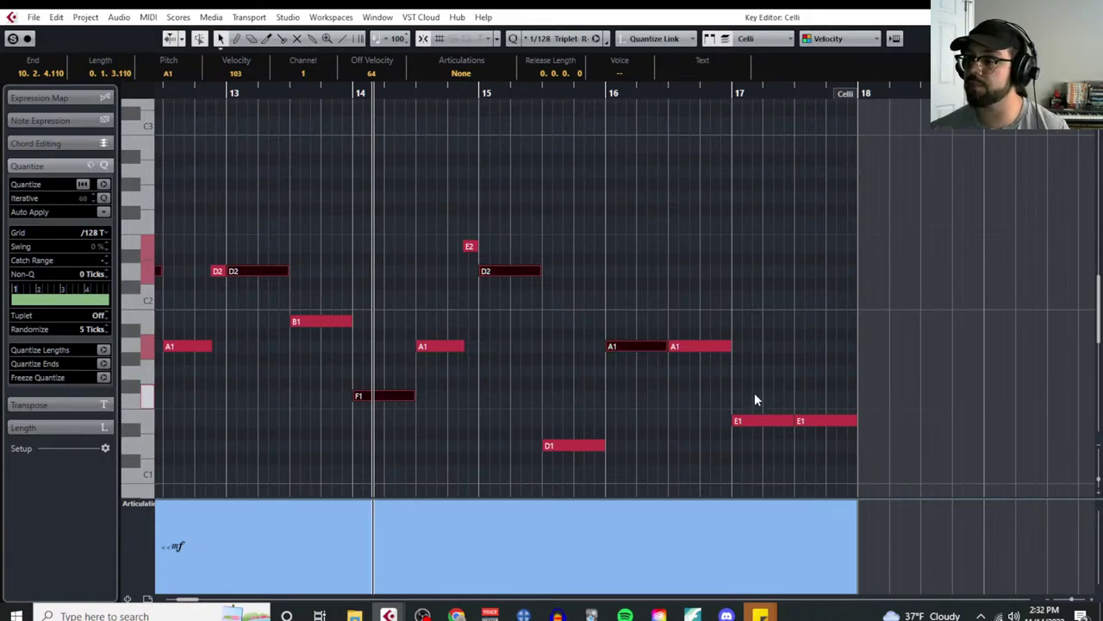
ctrl+scroll(661, 471, down, 3)
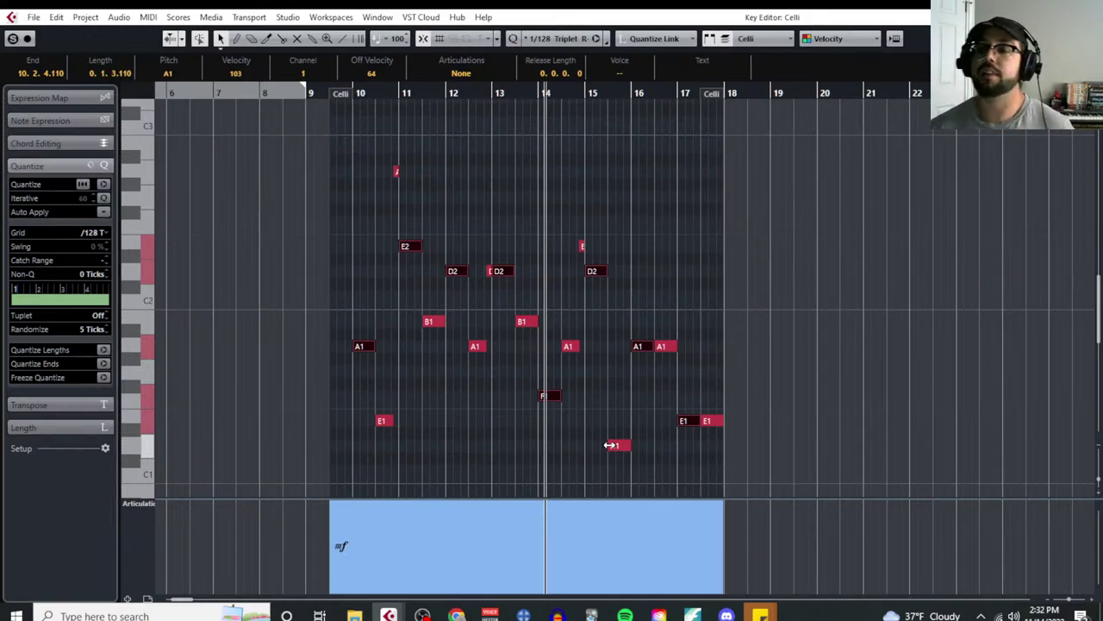
Step: Add a velocity lane to the Celli editor and select the opening A1, E2 and D2 of bars 10, 11 and 12
click(126, 601)
scroll(349, 340, down, 3)
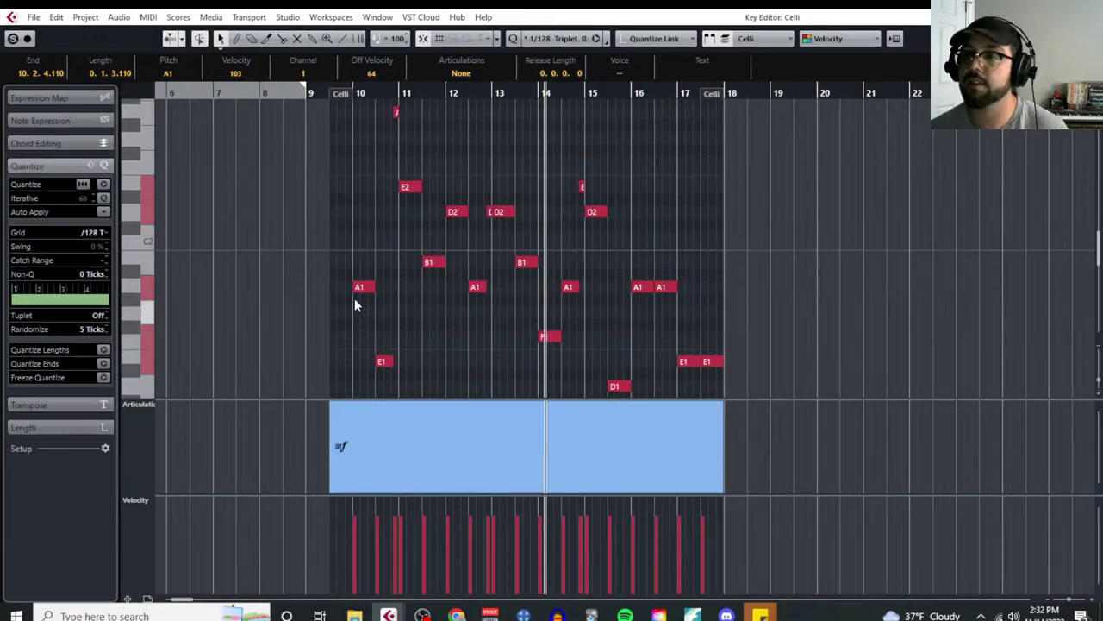
drag(355, 250, 373, 312)
ctrl+scroll(372, 305, up, 3)
scroll(410, 322, down, 3)
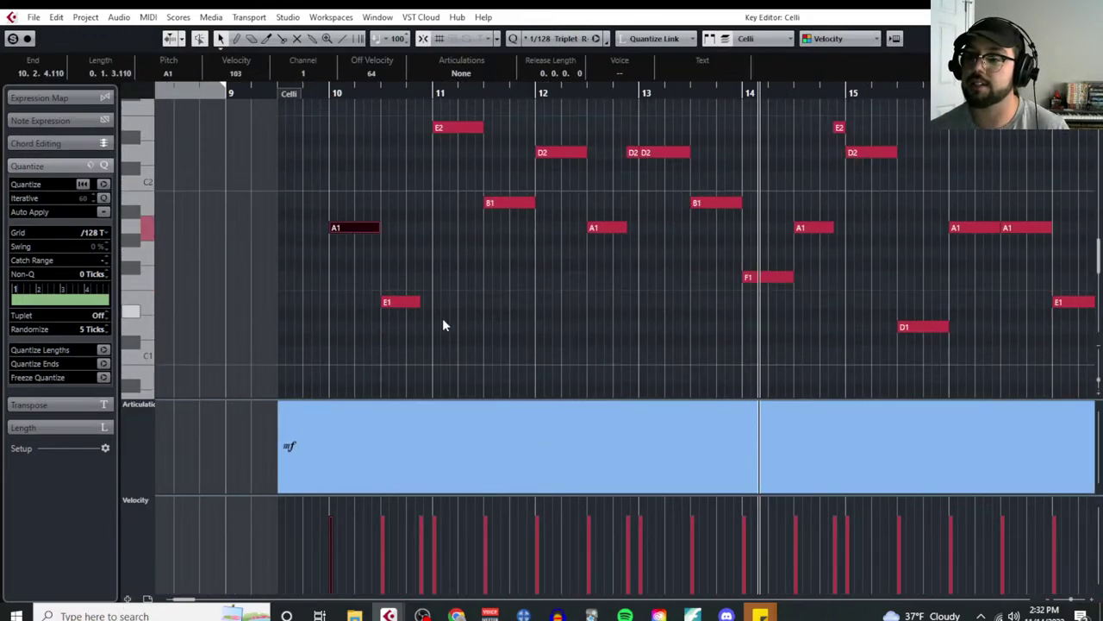
scroll(425, 324, up, 6)
shift+click(458, 245)
shift+click(560, 270)
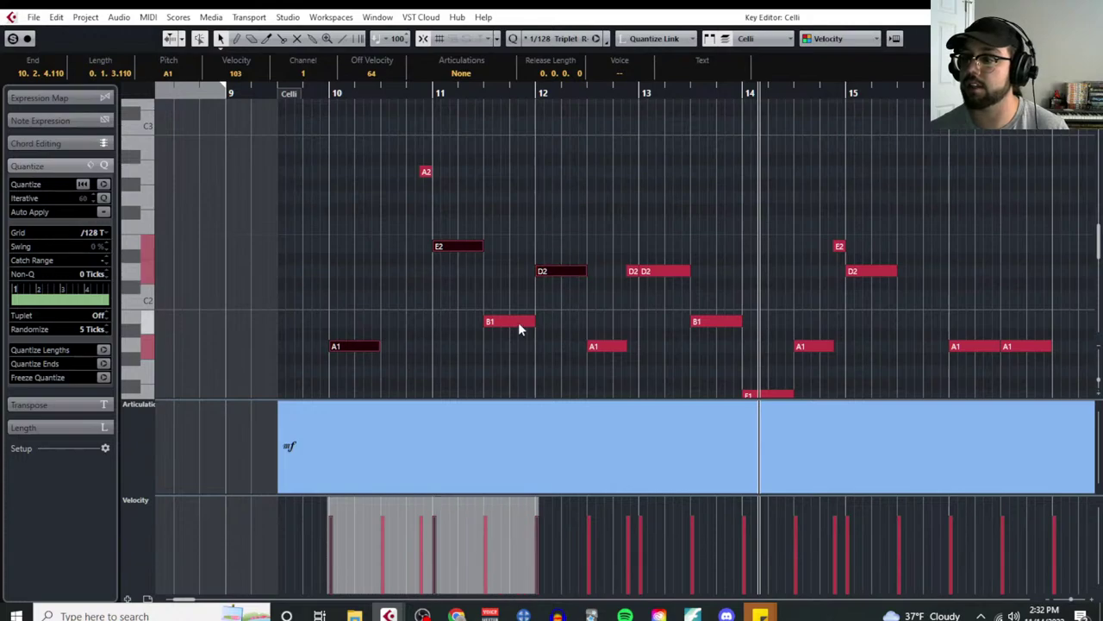
Step: Add the opening notes of bars 13 to 17 to the selection and lower all selected Celli velocities by a small, equal amount
scroll(475, 264, right, 3)
shift+click(396, 270)
scroll(457, 301, down, 3)
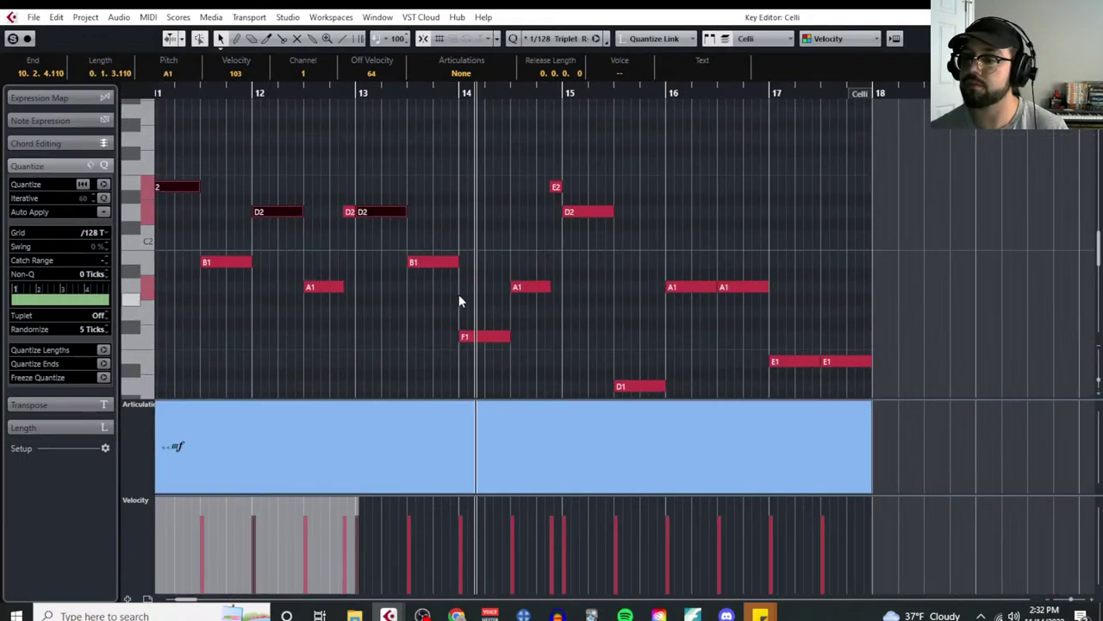
shift+click(487, 336)
shift+click(586, 211)
scroll(552, 316, right, 2)
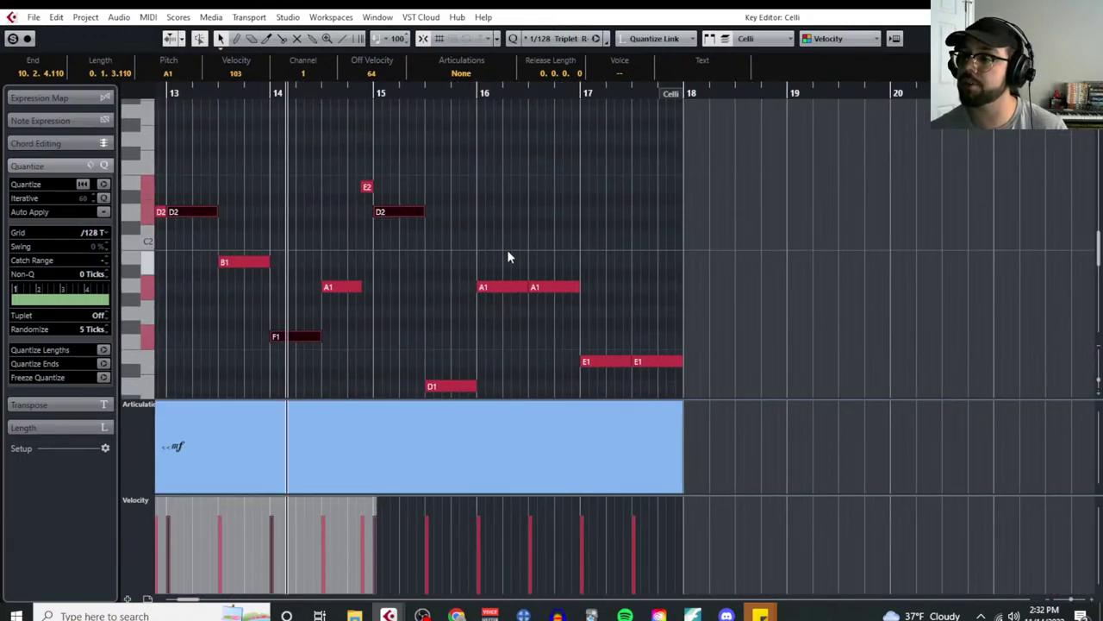
shift+click(509, 286)
scroll(468, 486, down, 3)
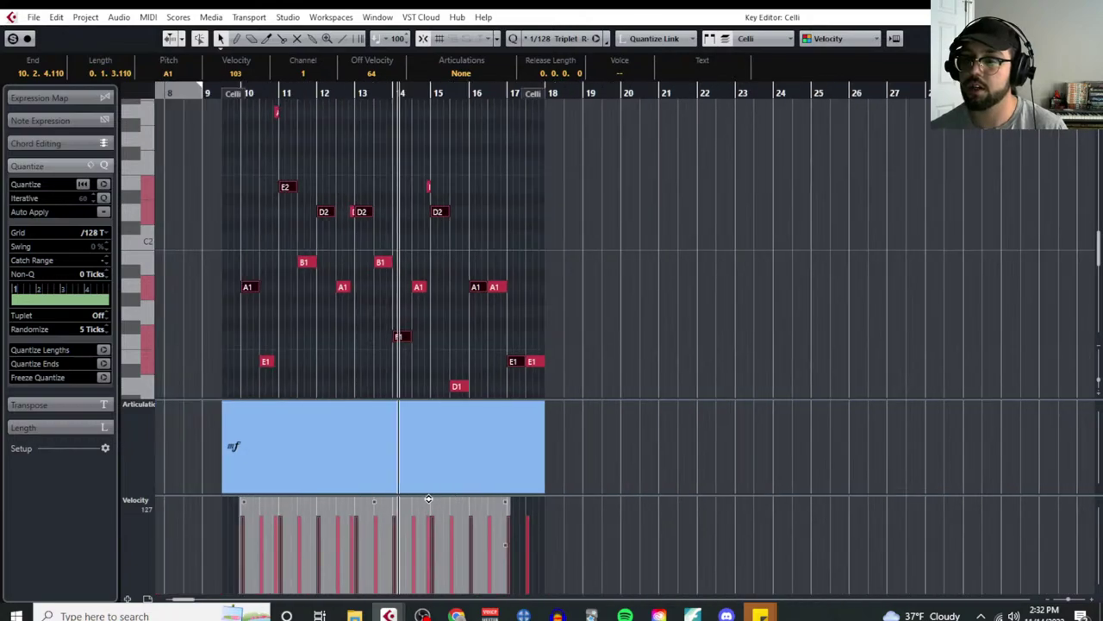
click(660, 330)
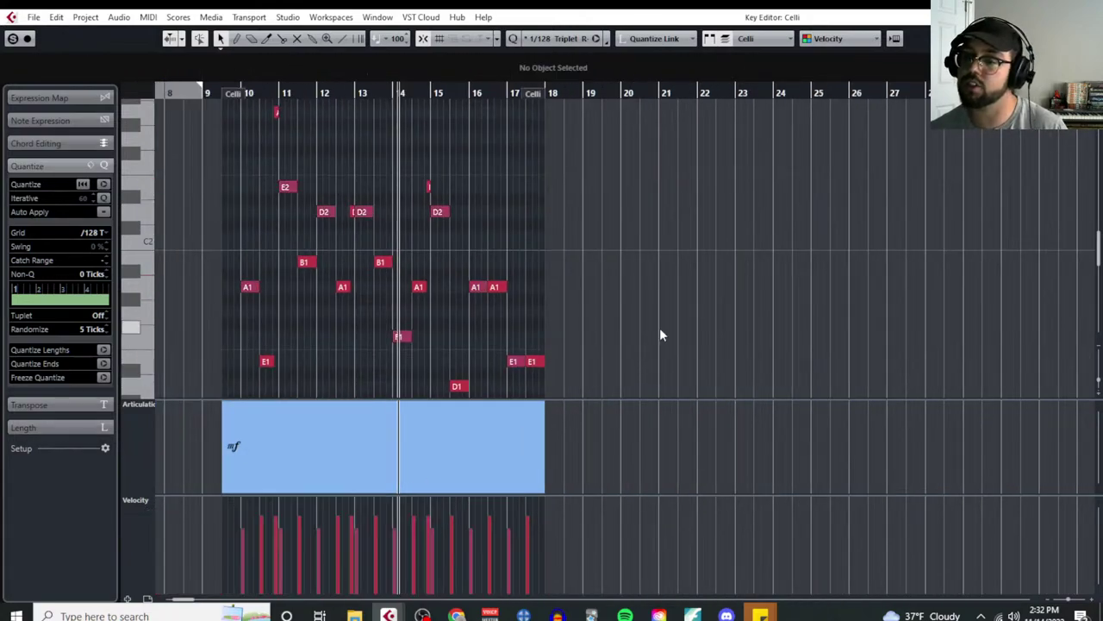
Step: Close the Celli editor and clear all solo and mute states so every string track can sound
key(Escape)
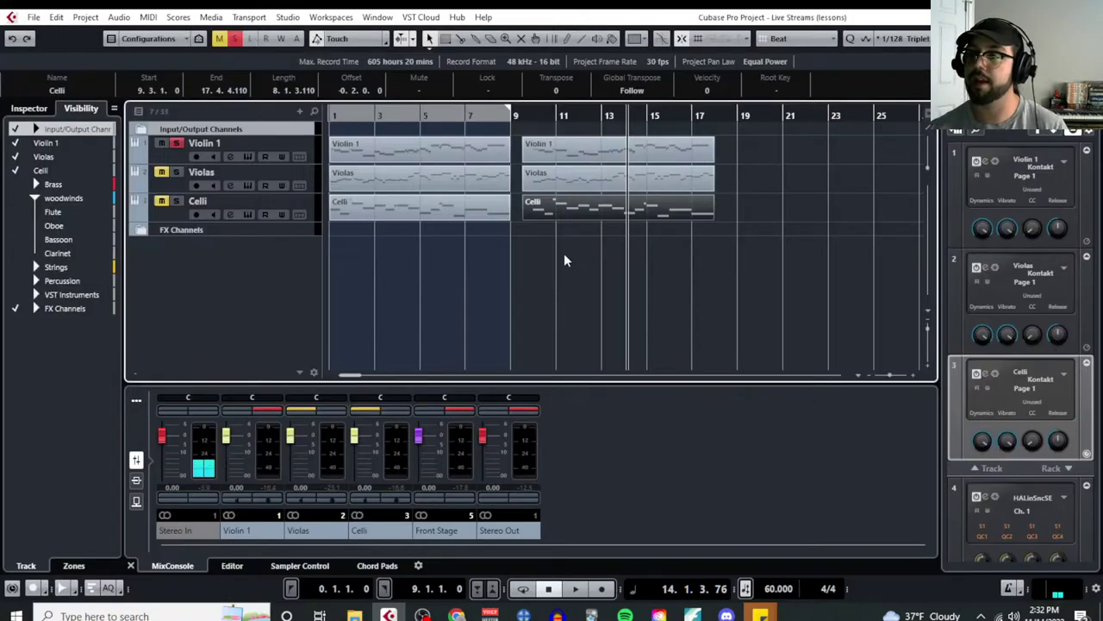
click(234, 38)
click(219, 38)
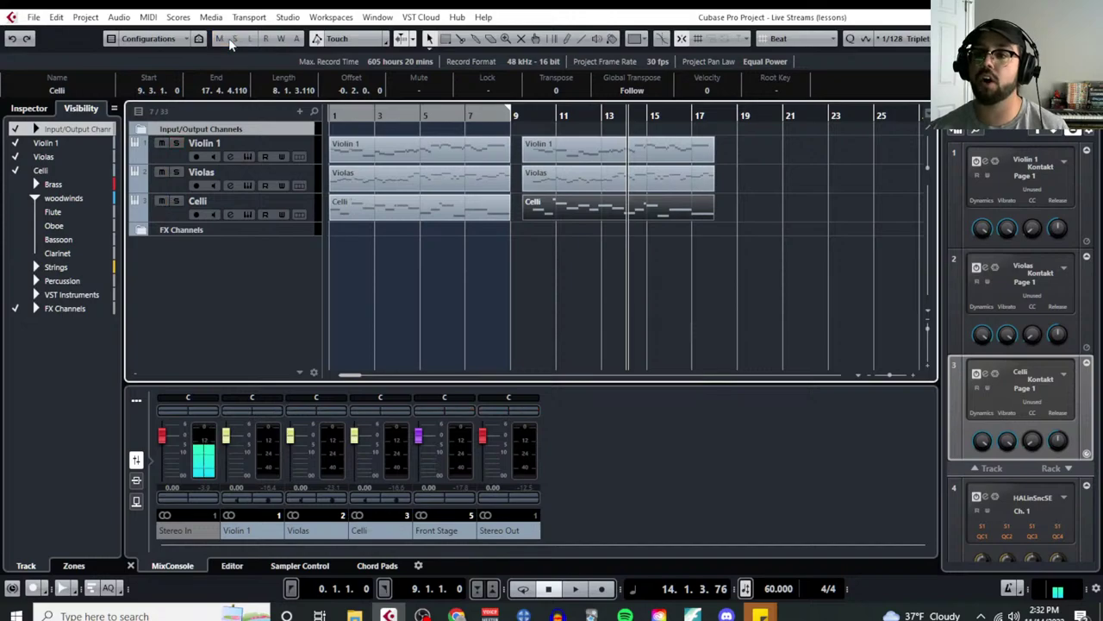
Step: Play the reshaped Violin 1, Violas and Celli parts together from bar 9, and stop playback
click(520, 113)
key(space)
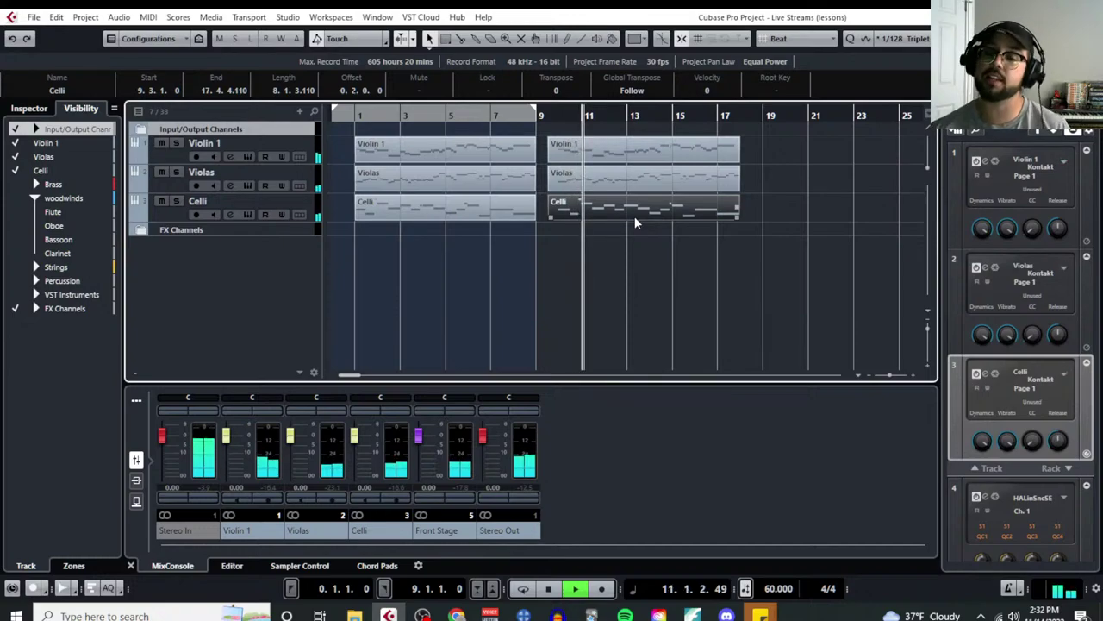
click(642, 343)
key(space)
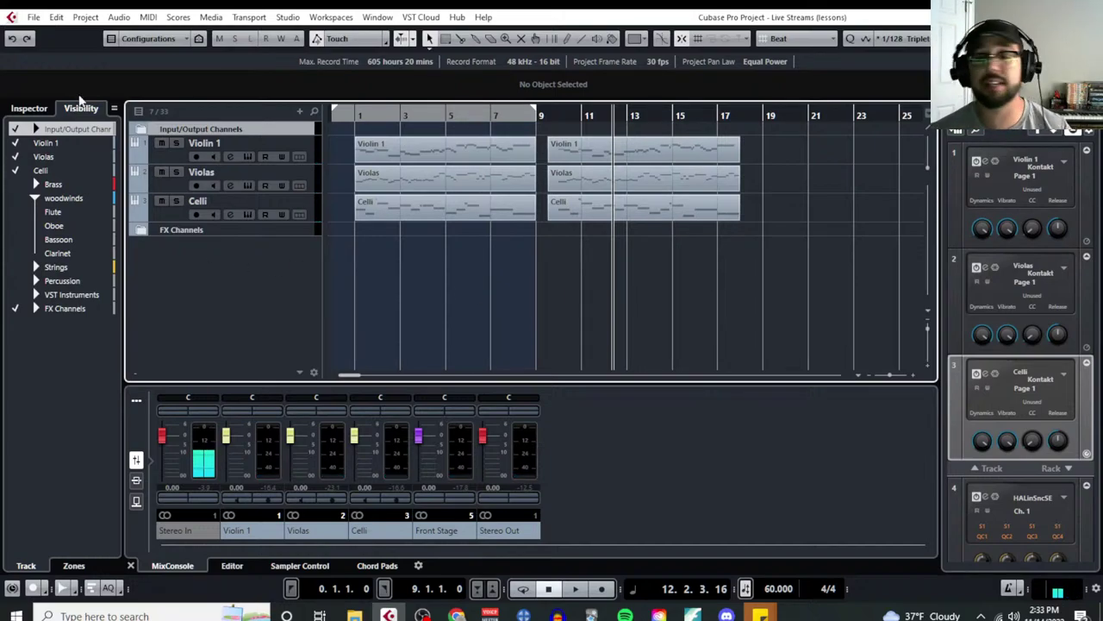
Step: Add the line "Step 4: Use Modulation to create a smoother realism" at the end of the project notepad
click(148, 18)
mouse_move(91, 21)
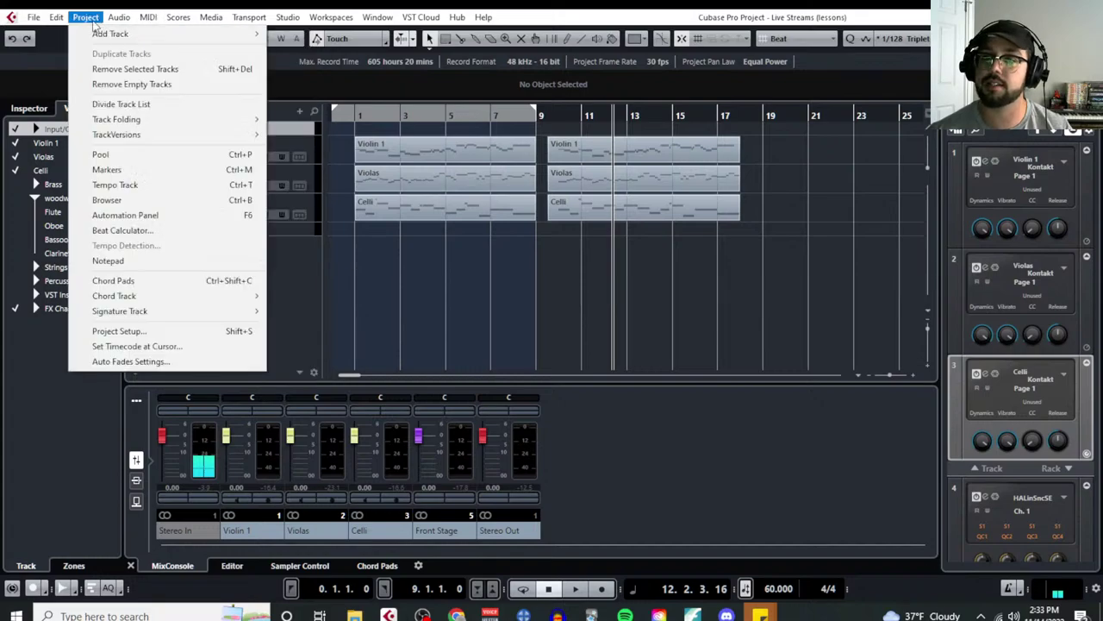
click(166, 261)
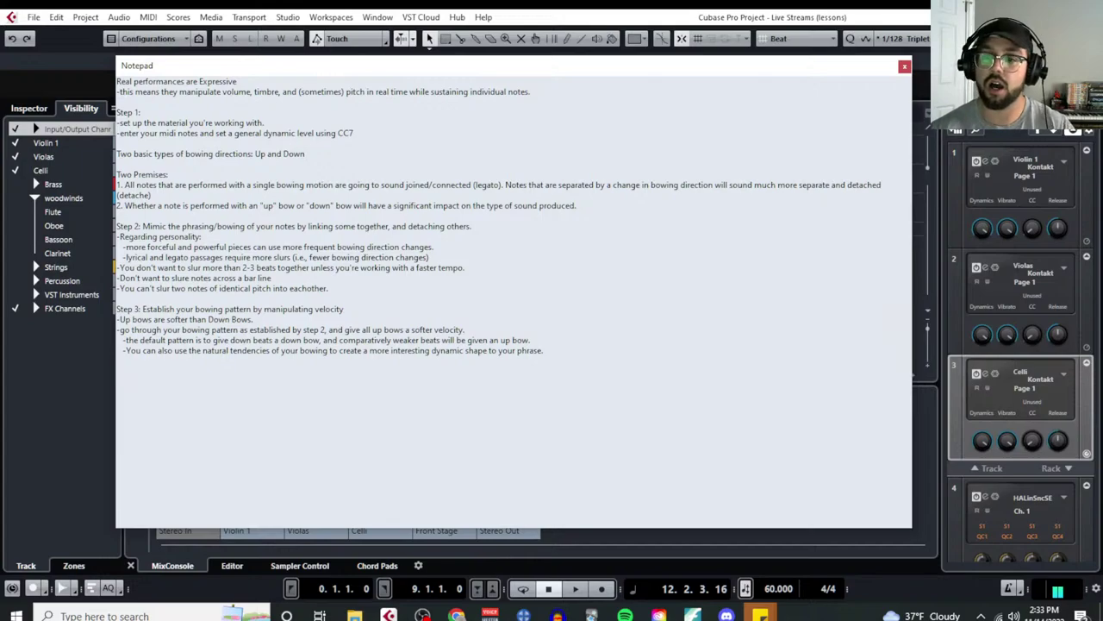
text(Step 4:)
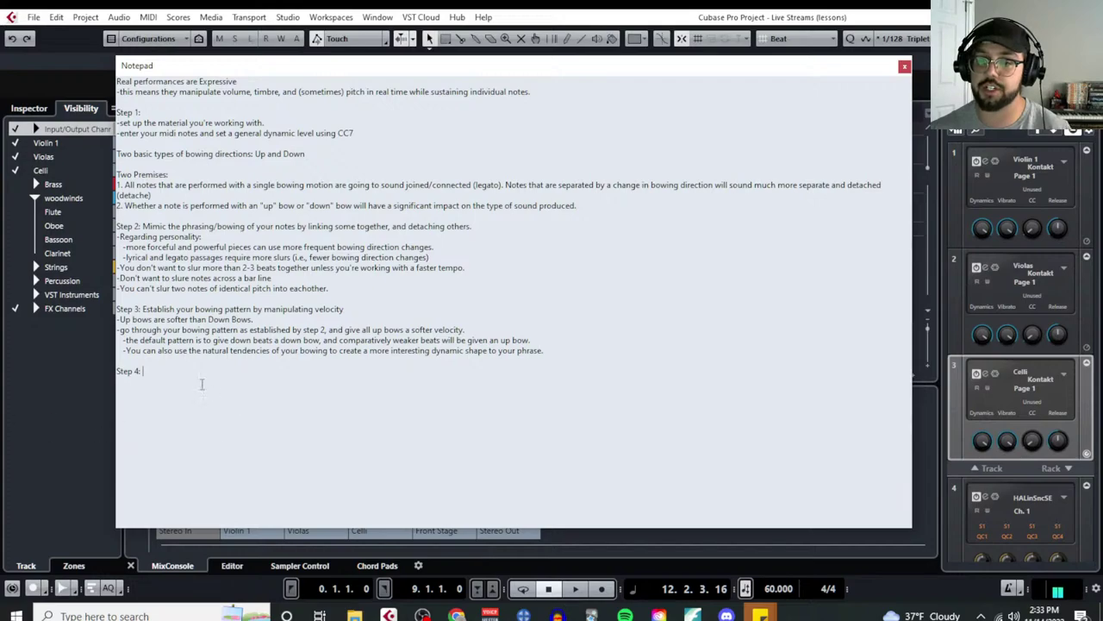
text(Use Modu)
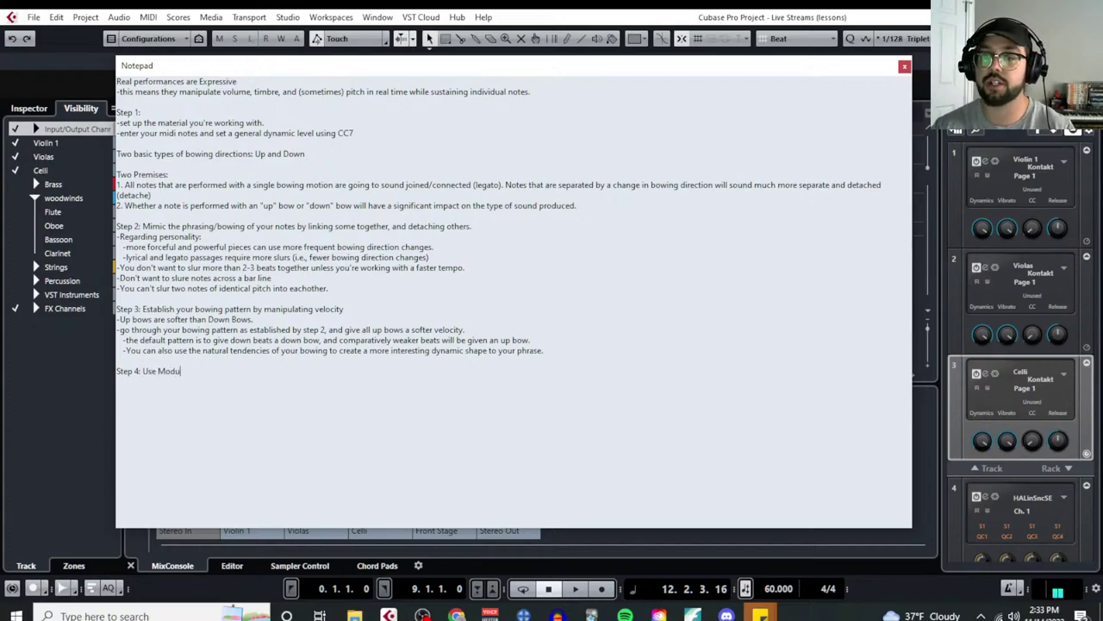
text(lation to create mo)
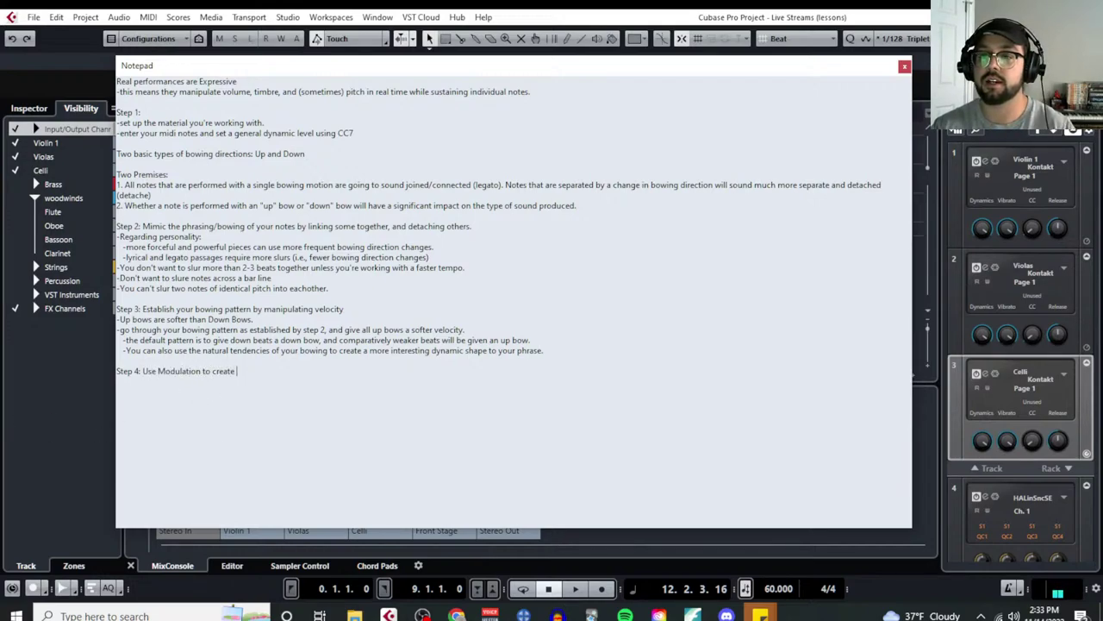
key(BackSpace)
text(smoother realism)
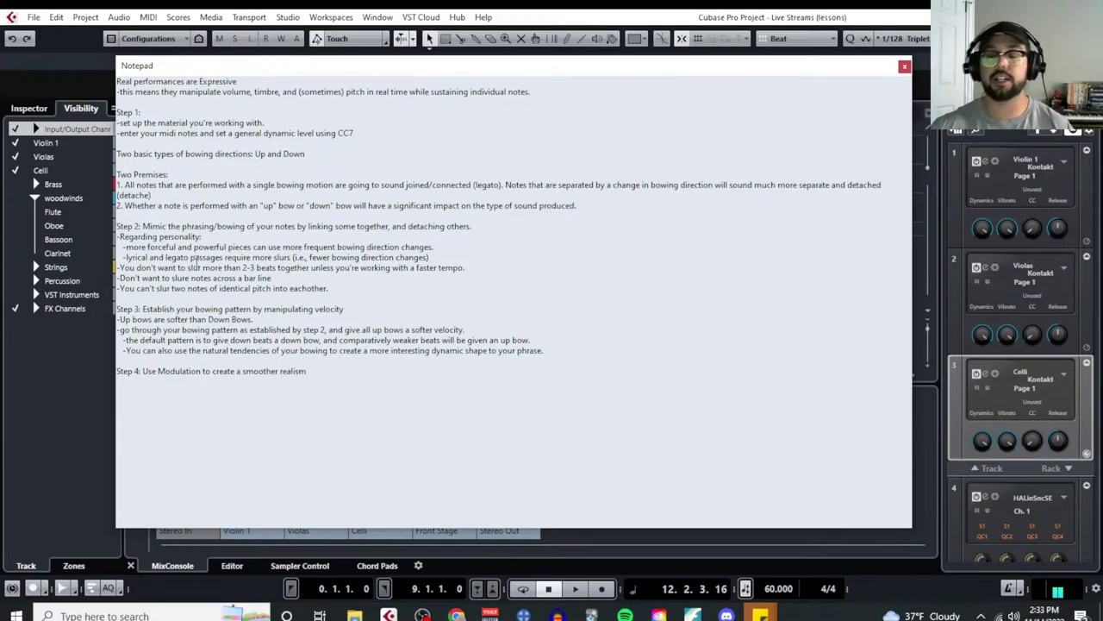
Step: Add five blank lines below the Step 4 line and close the project notepad
scroll(286, 455, up, 5)
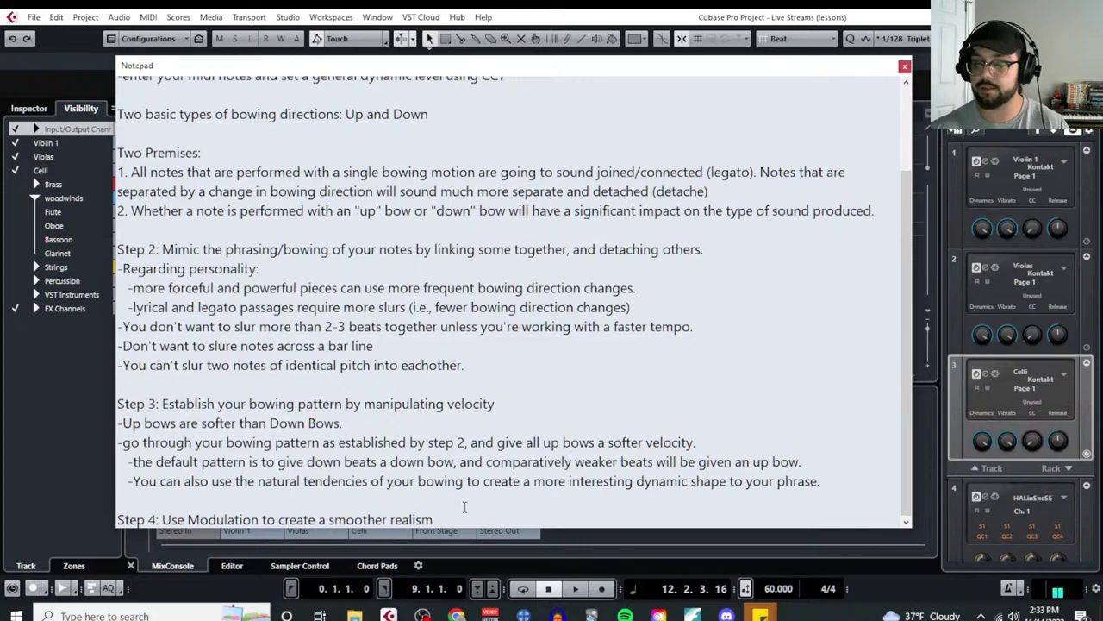
key(Return)
key(Return)
key(Return)
key(Return)
key(Return)
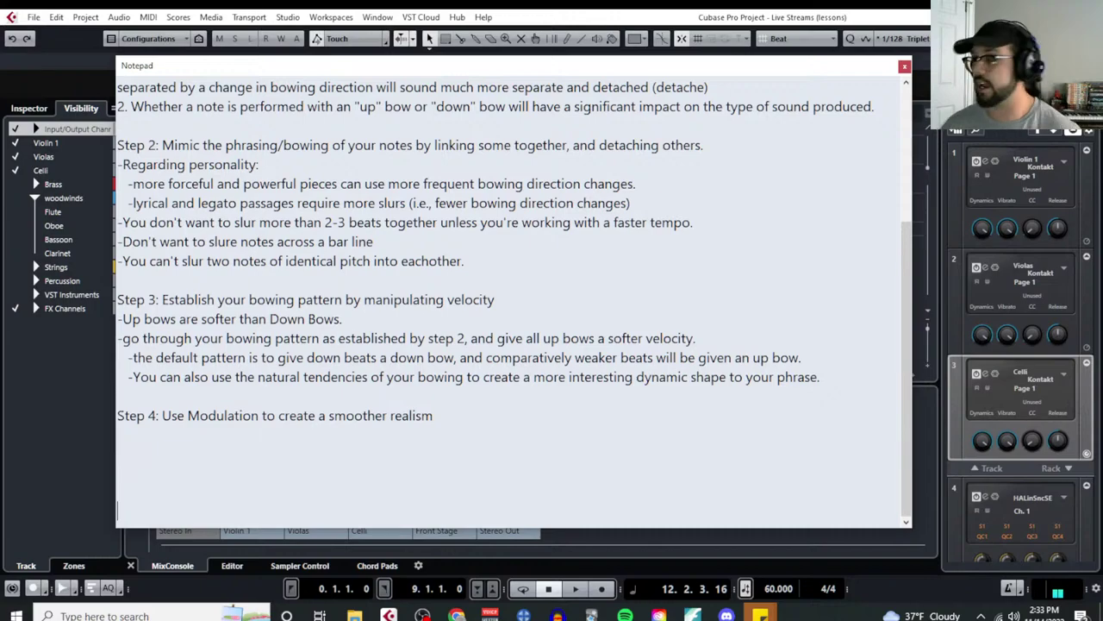
click(905, 66)
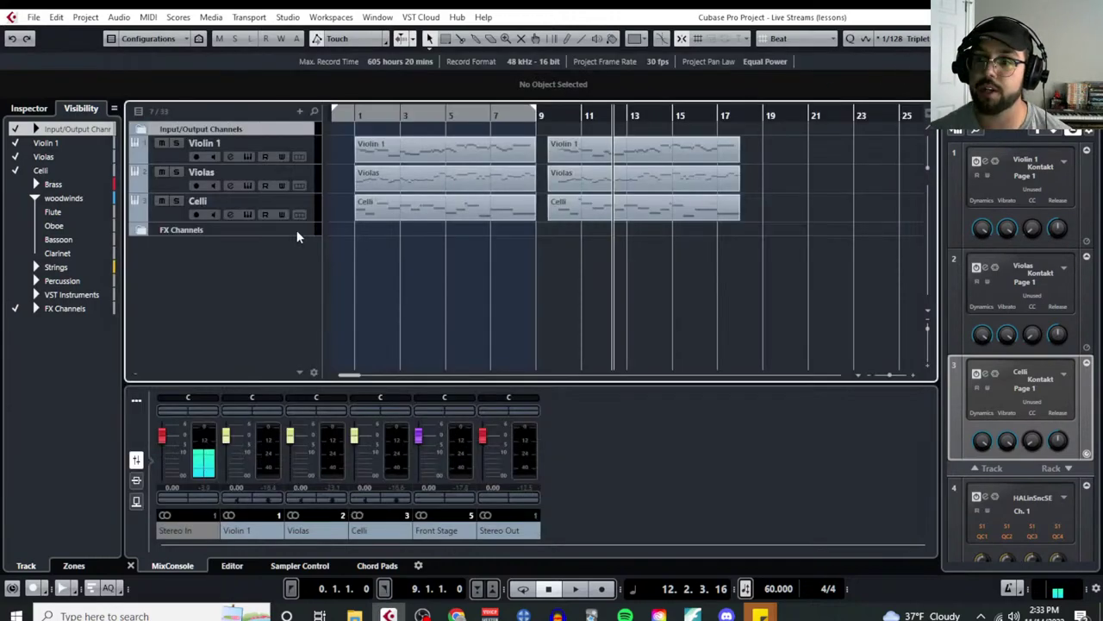
Step: Open the second Violin 1 part, starting in bar 9, in the Key Editor
click(176, 156)
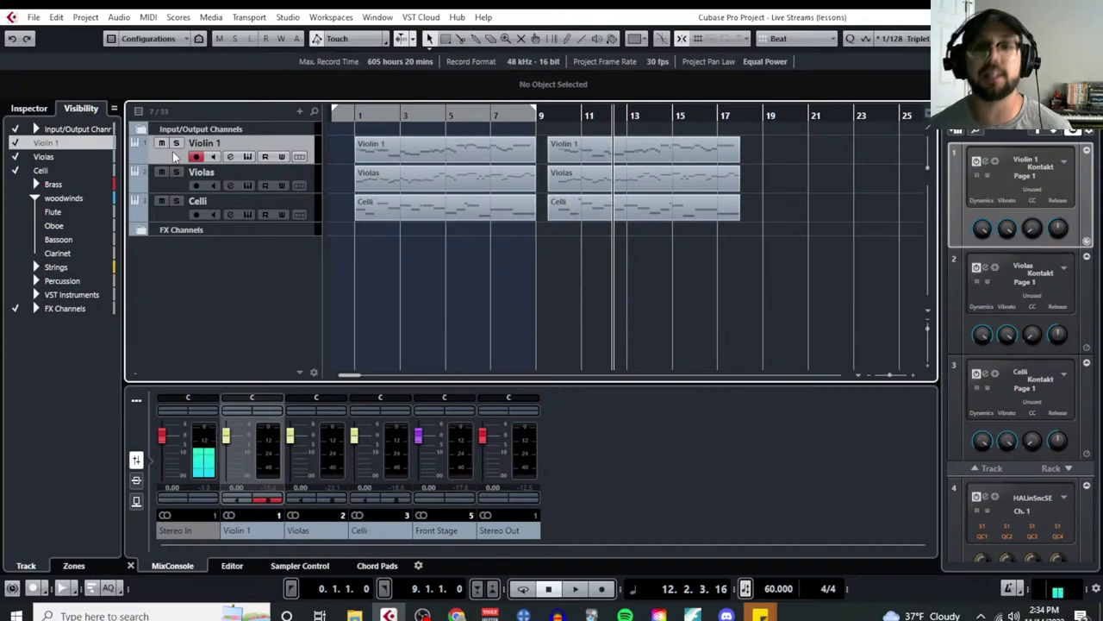
click(716, 153)
click(148, 18)
click(172, 32)
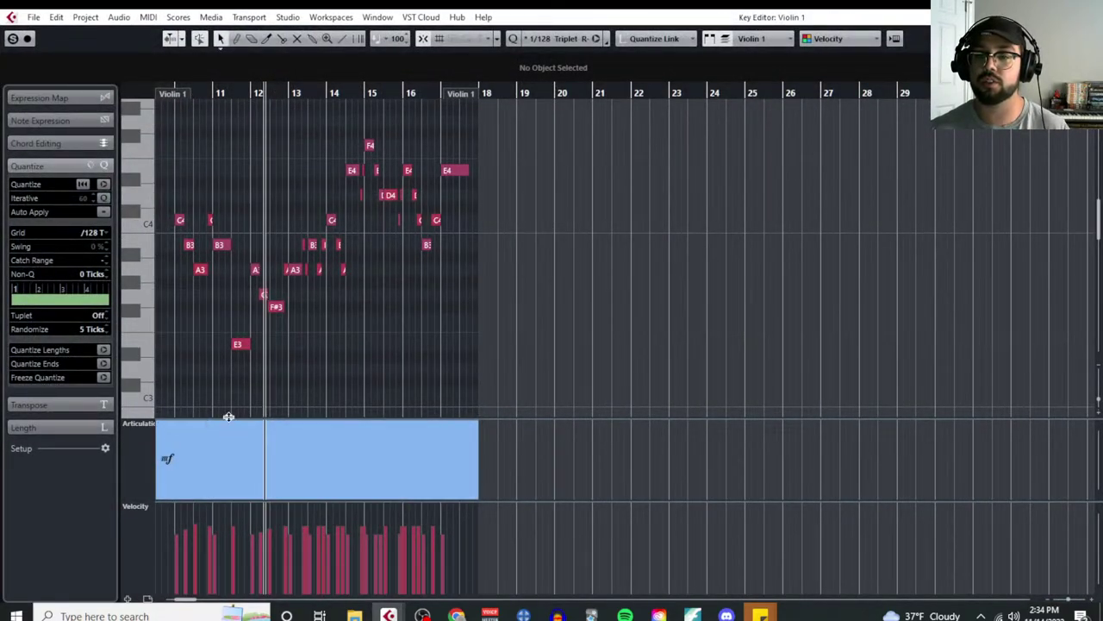
Step: Shrink the controller lanes beneath the Violin 1 notes and set the quantize grid to 1/4
drag(228, 416, 233, 528)
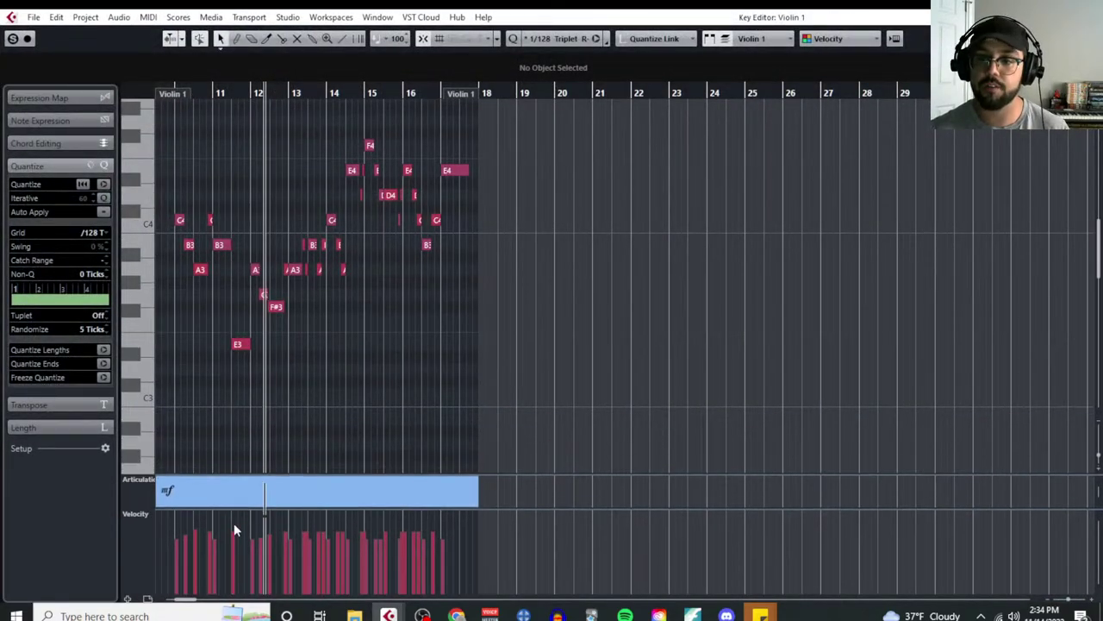
scroll(177, 422, up, 3)
scroll(245, 372, left, 3)
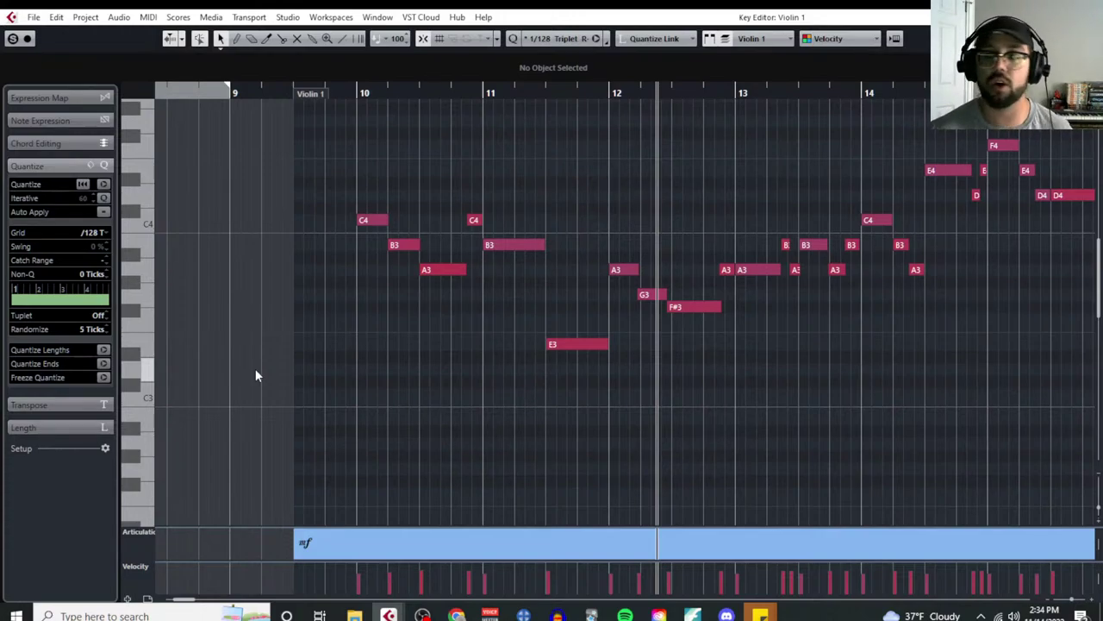
click(98, 230)
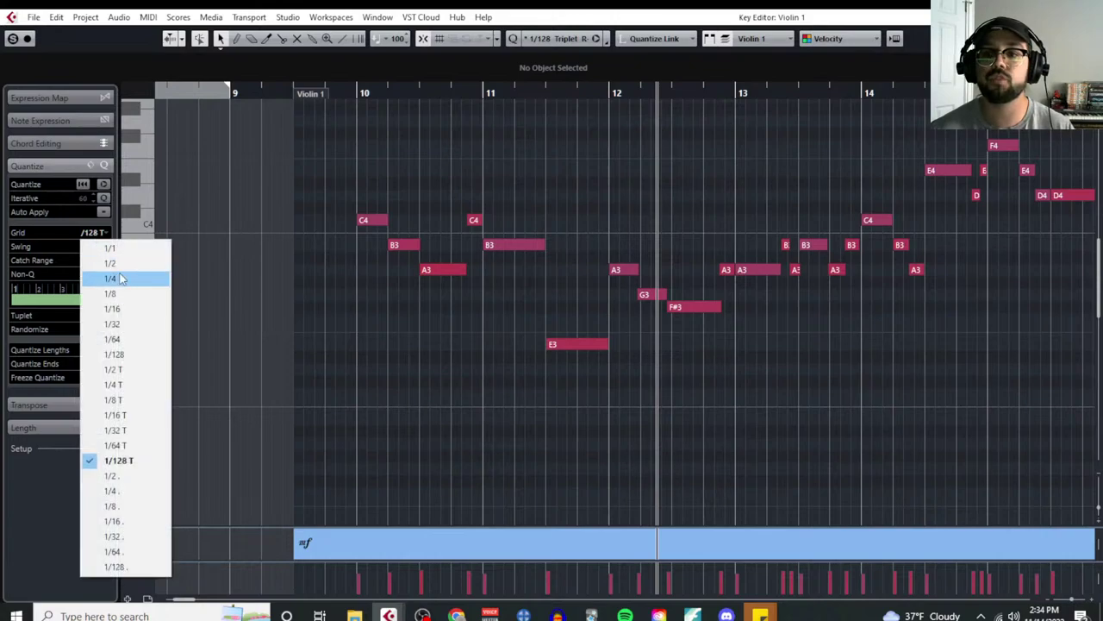
click(122, 278)
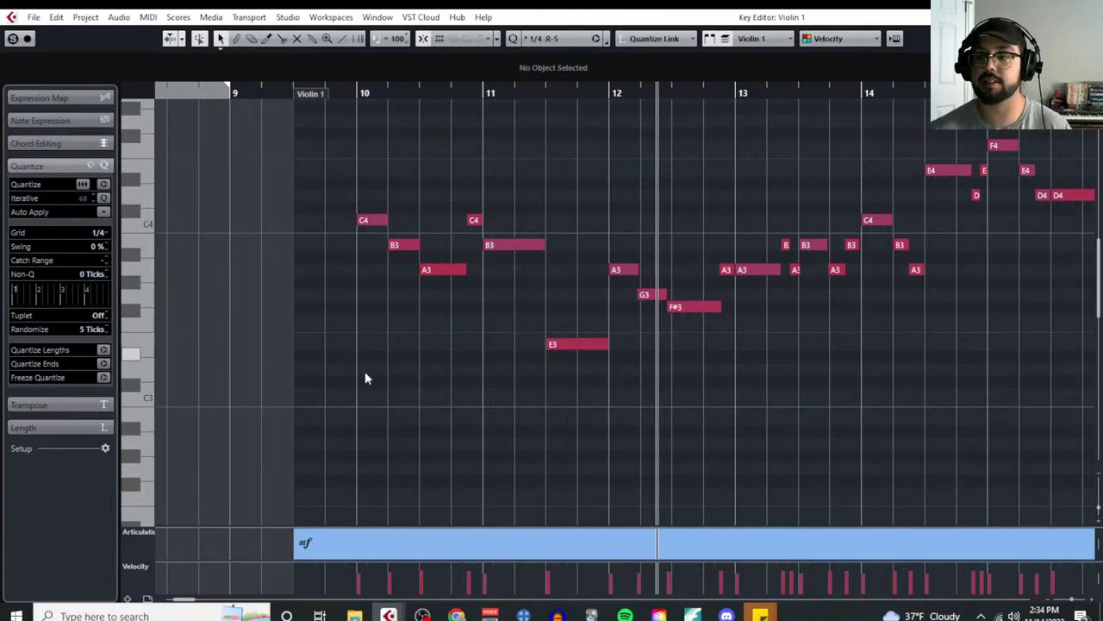
Step: Add a third controller lane beneath the Violin 1 notes and assign it to CC 1 (Modulation)
right_click(386, 421)
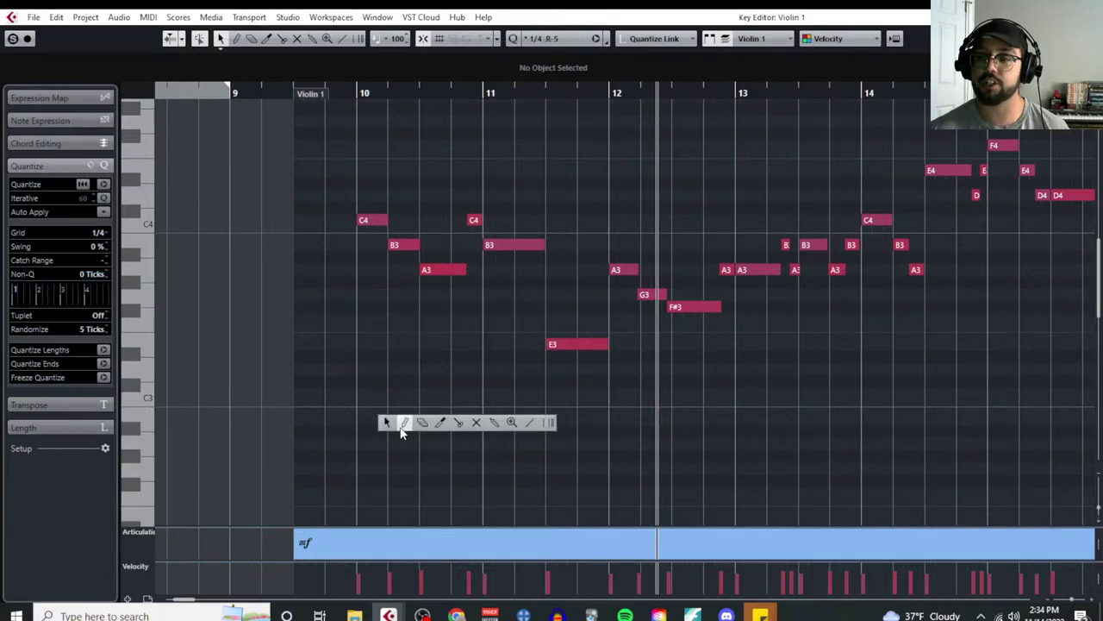
click(126, 598)
click(149, 494)
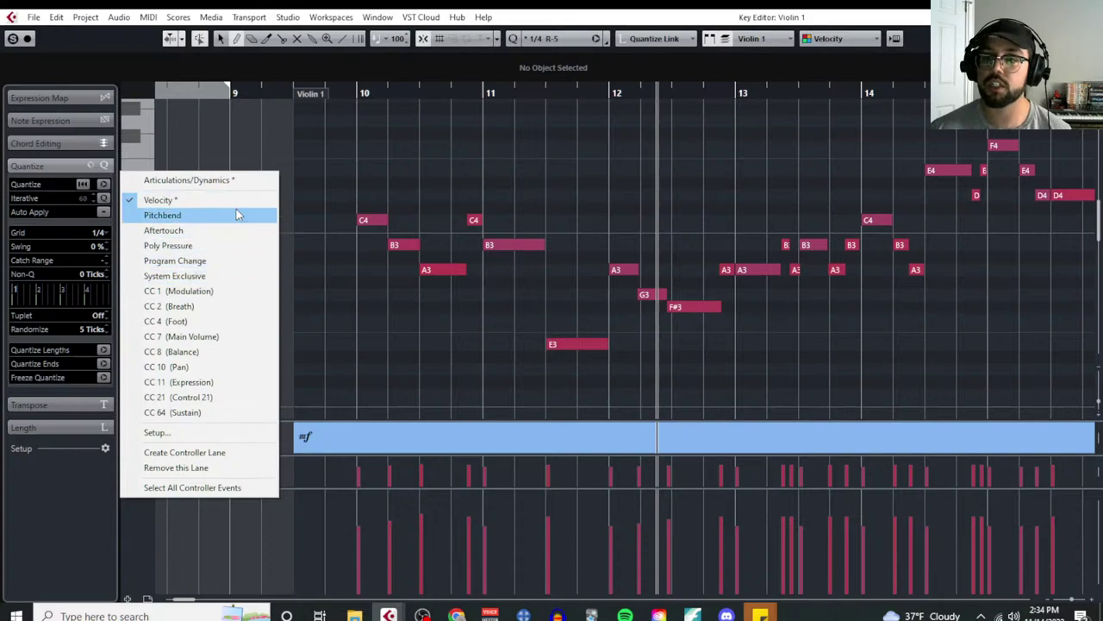
click(231, 292)
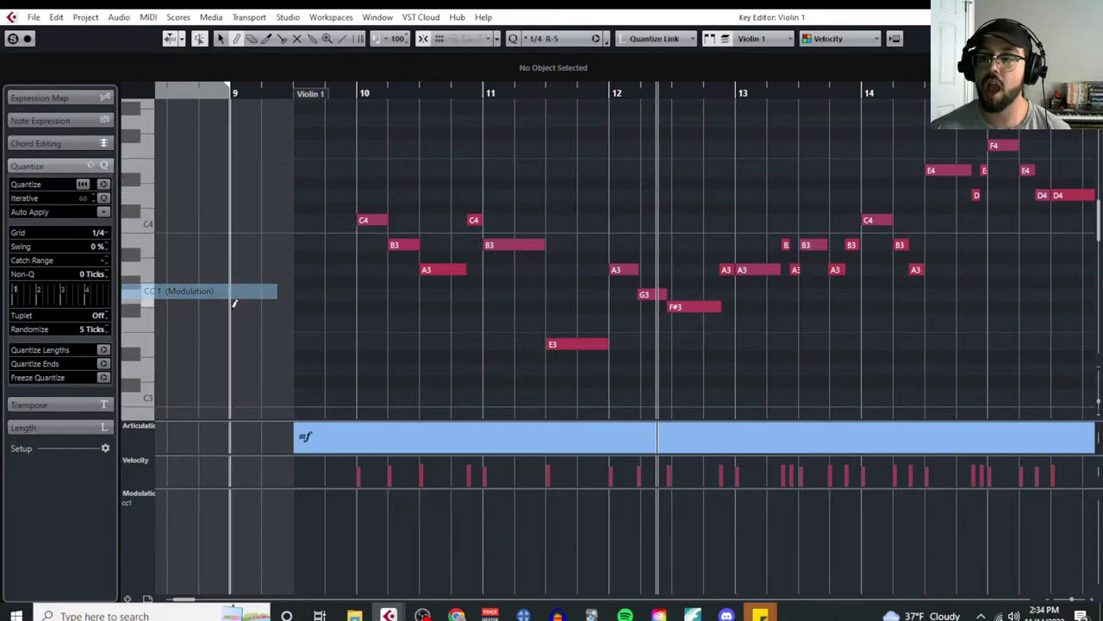
Step: Swap the Modulation and Articulations/Dynamics lanes so Modulation sits directly below the notes, and enlarge the Modulation lane
click(143, 425)
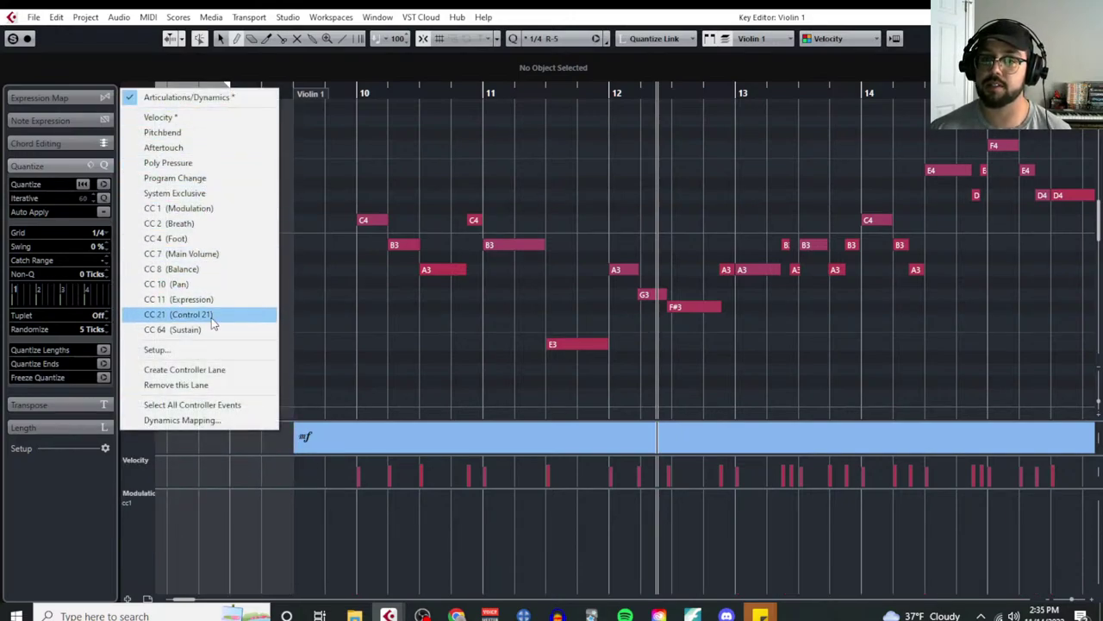
click(209, 208)
click(149, 494)
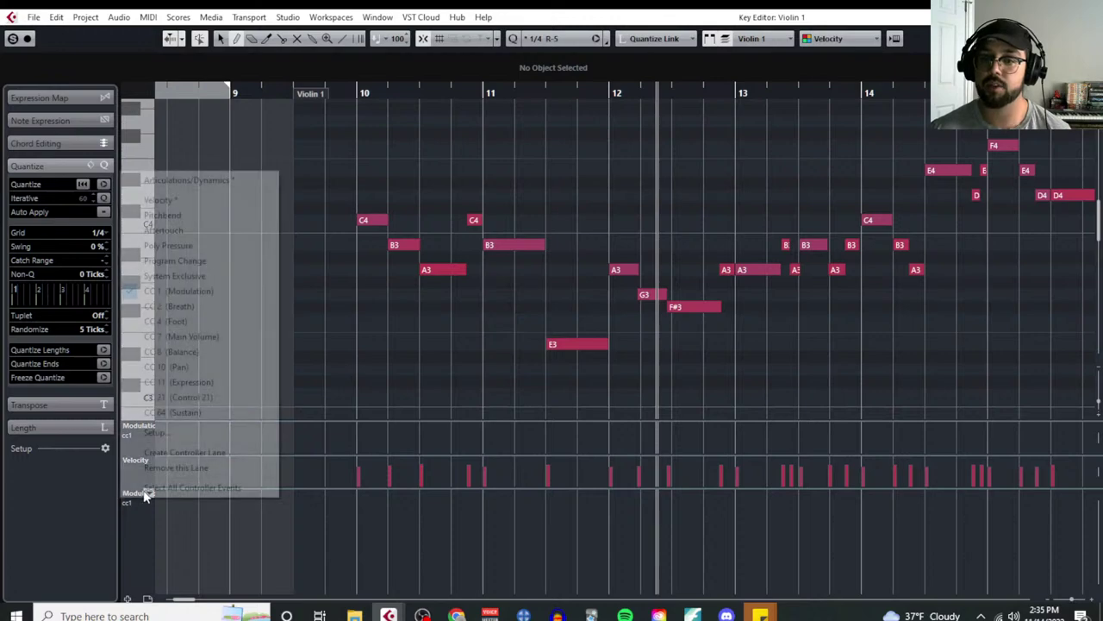
click(227, 180)
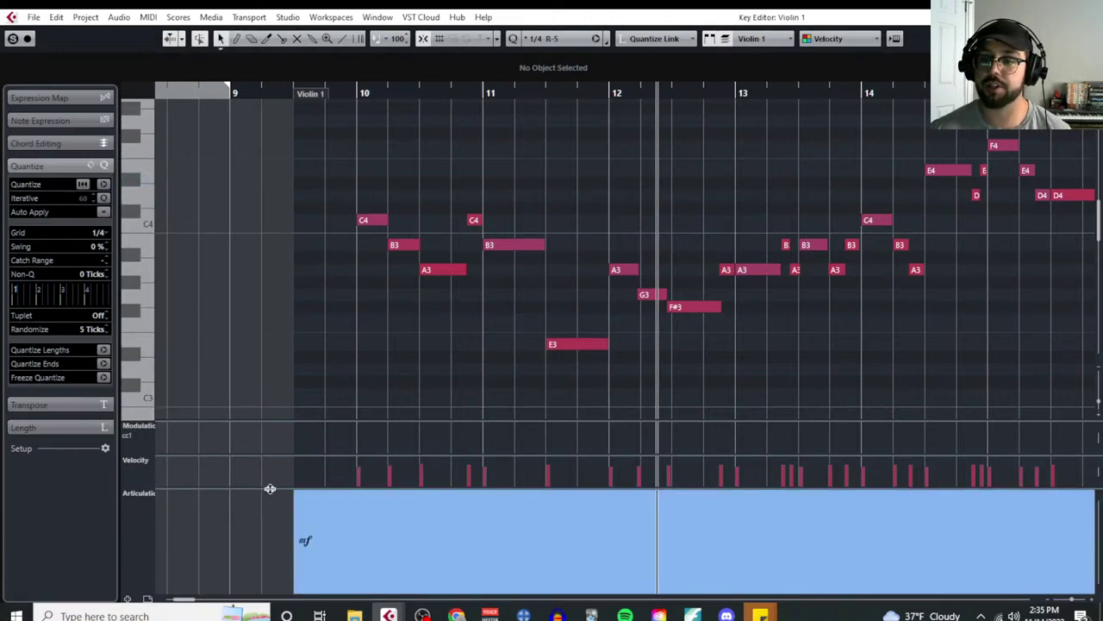
drag(325, 493, 320, 326)
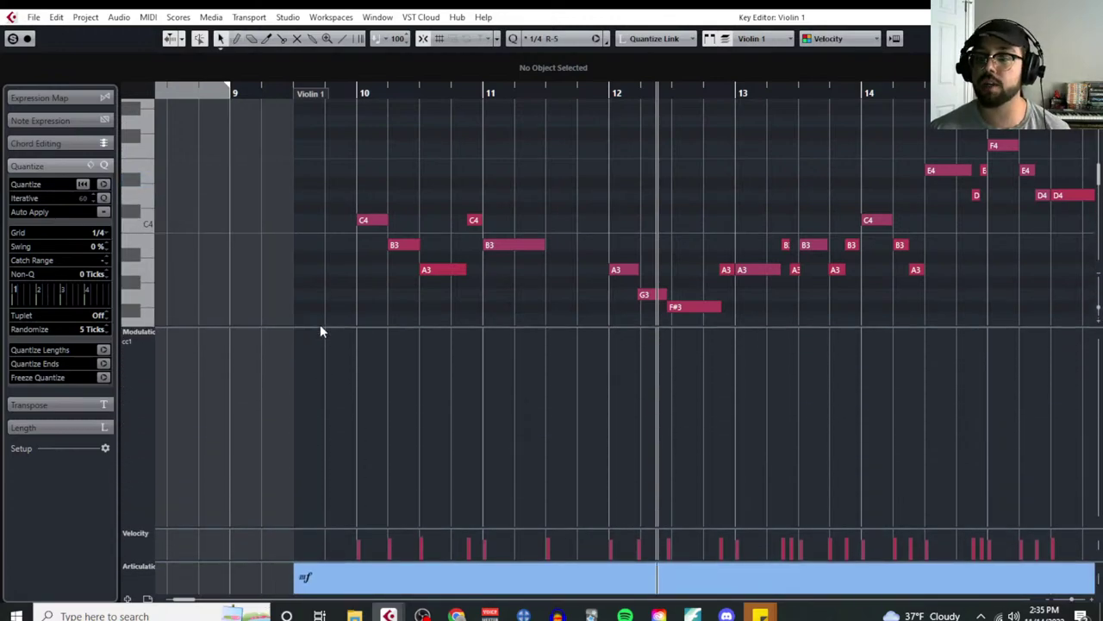
Step: Draw the first modulation point at the start of bar 10, beneath the C4 note, at roughly two-thirds height
scroll(396, 253, down, 2)
right_click(375, 268)
click(391, 267)
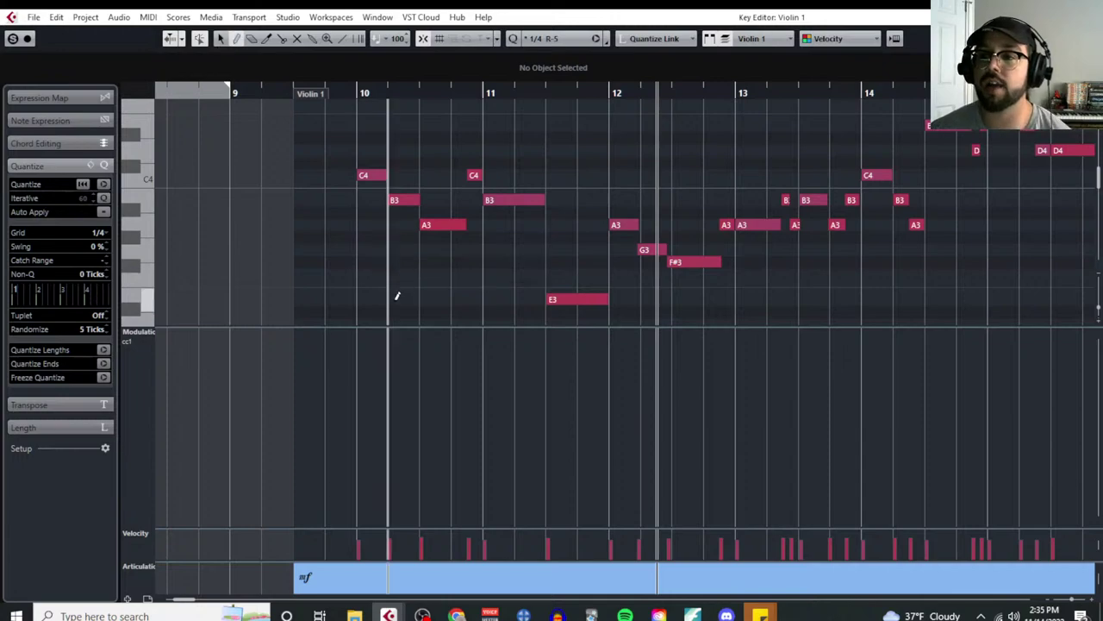
click(362, 394)
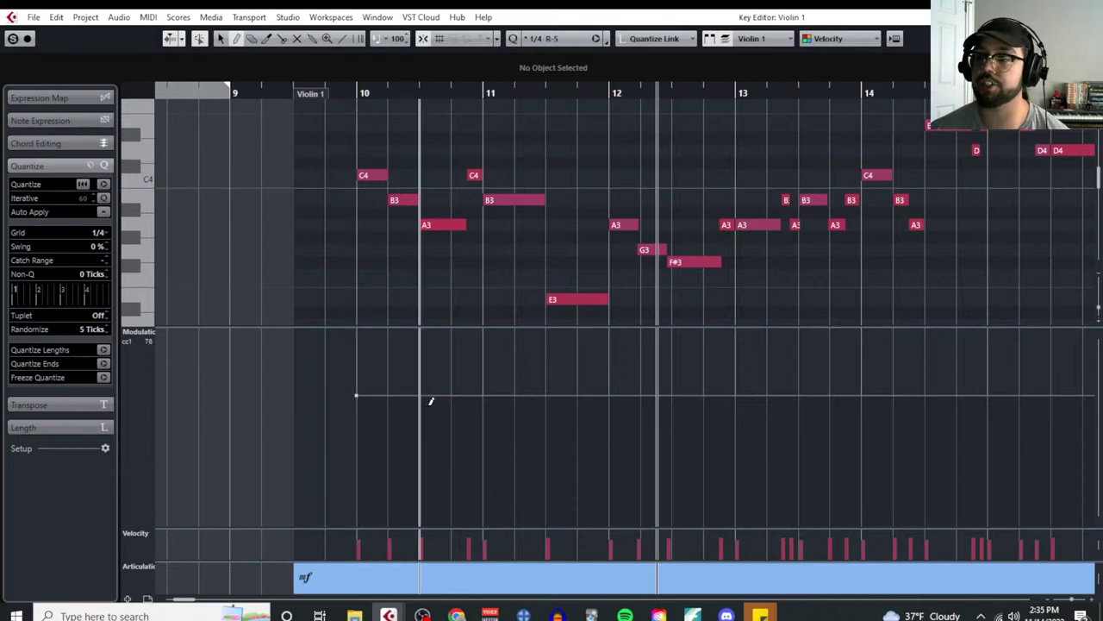
Step: With a 1/8 grid, draw modulation points of about 108, 97, 109 and 85 at bar 10's last eighth, bar 11, bar 11 beat 3 and bar 12
click(99, 232)
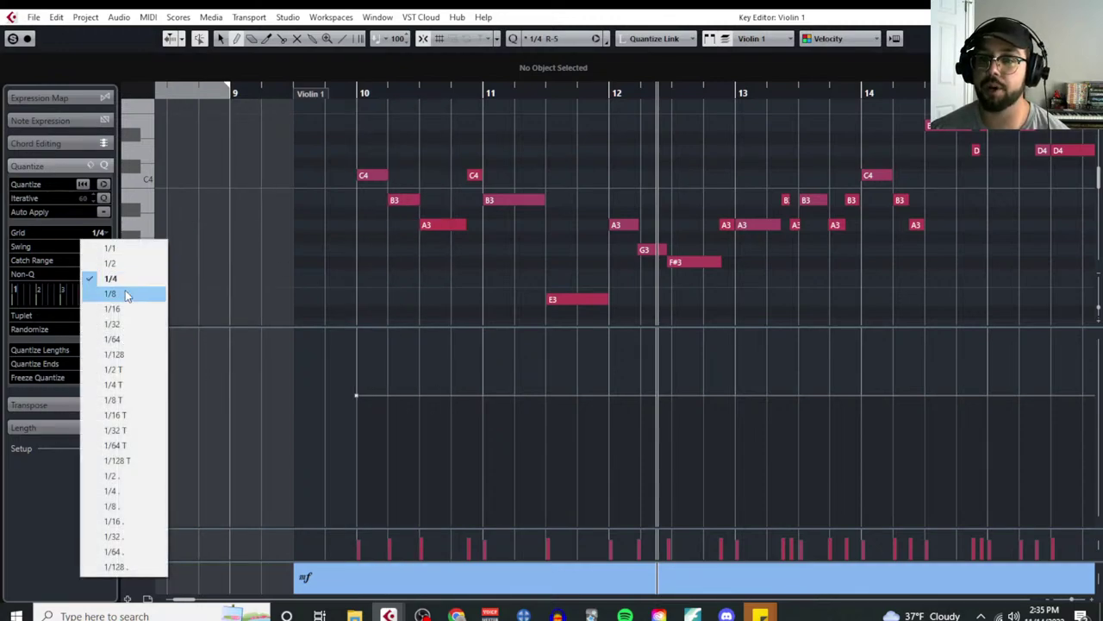
click(126, 294)
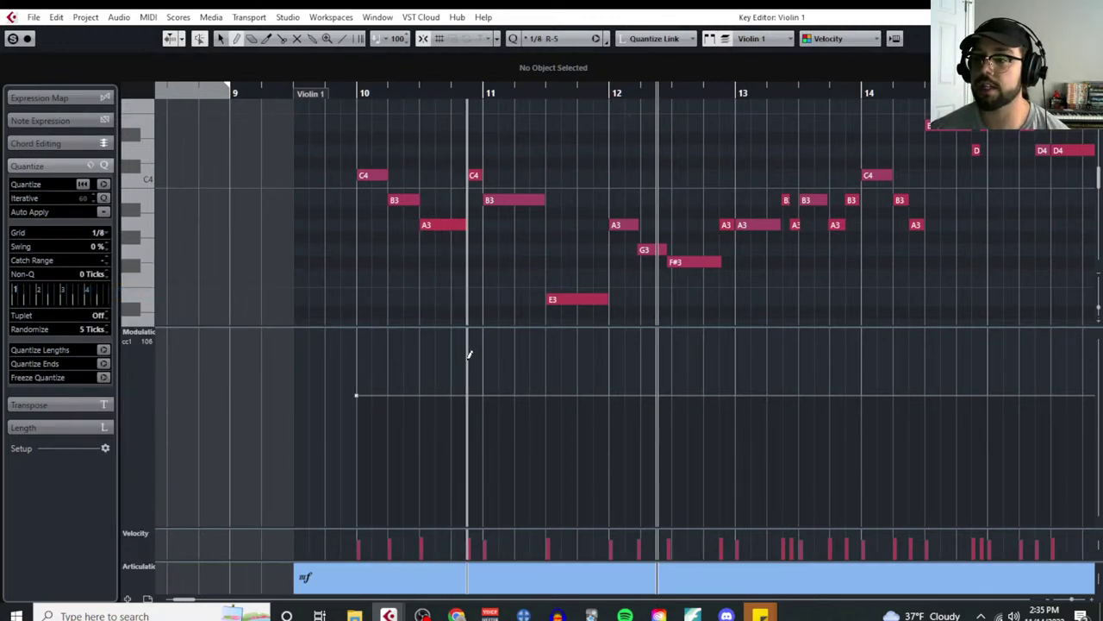
click(468, 357)
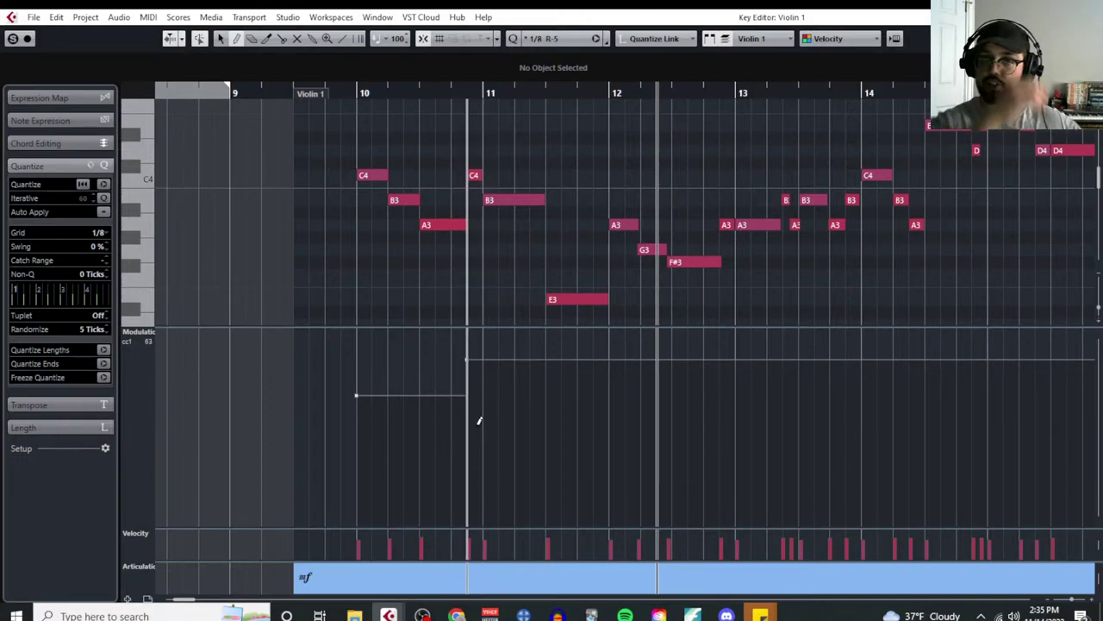
click(485, 370)
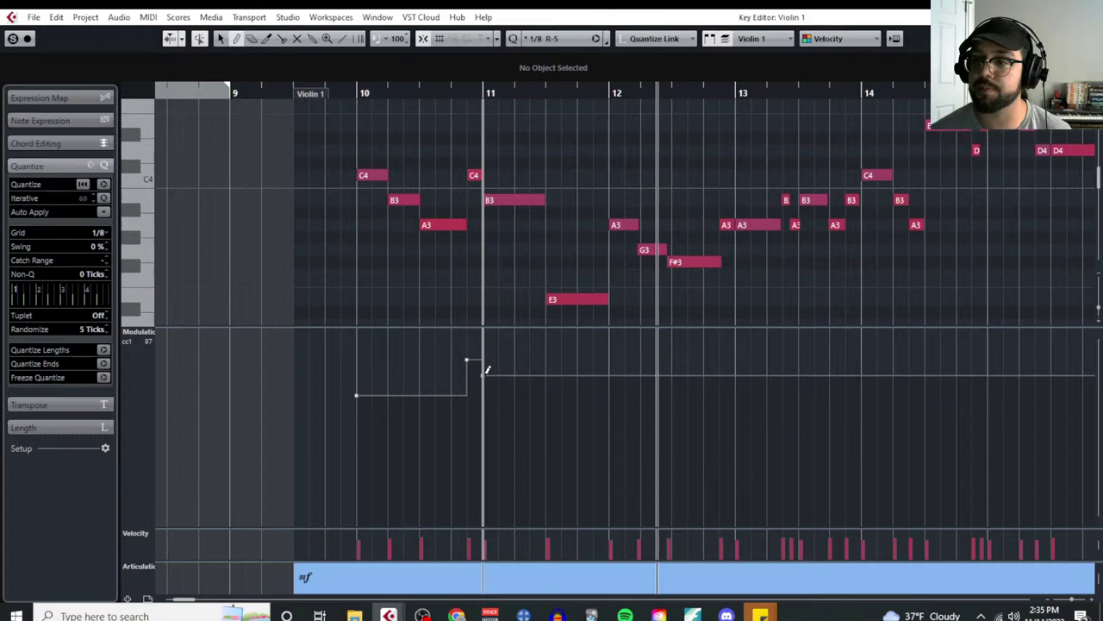
click(545, 355)
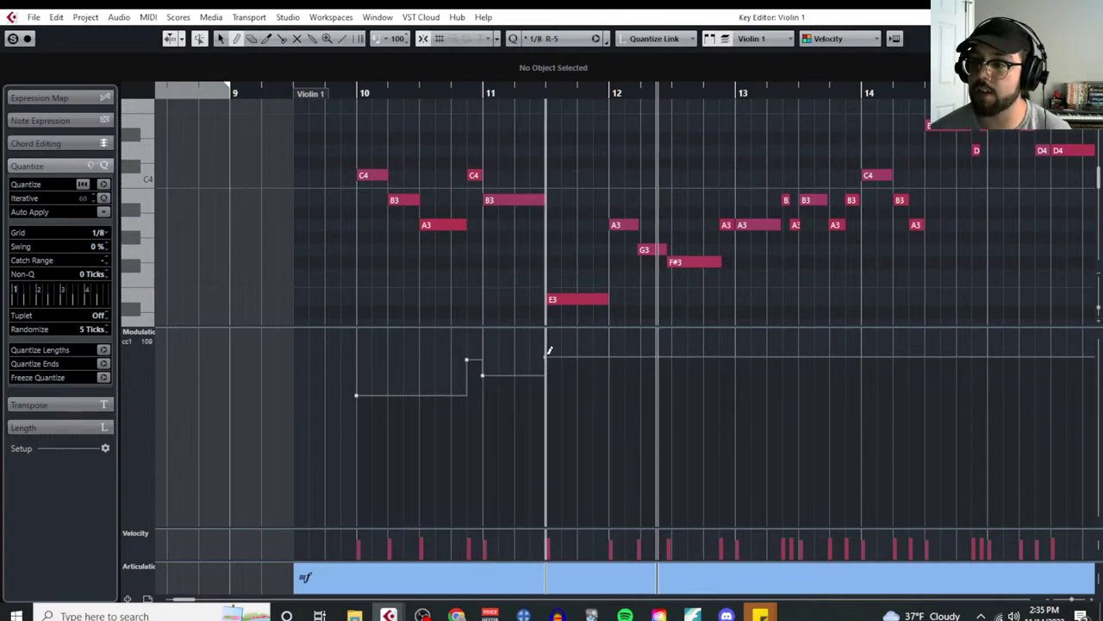
click(613, 392)
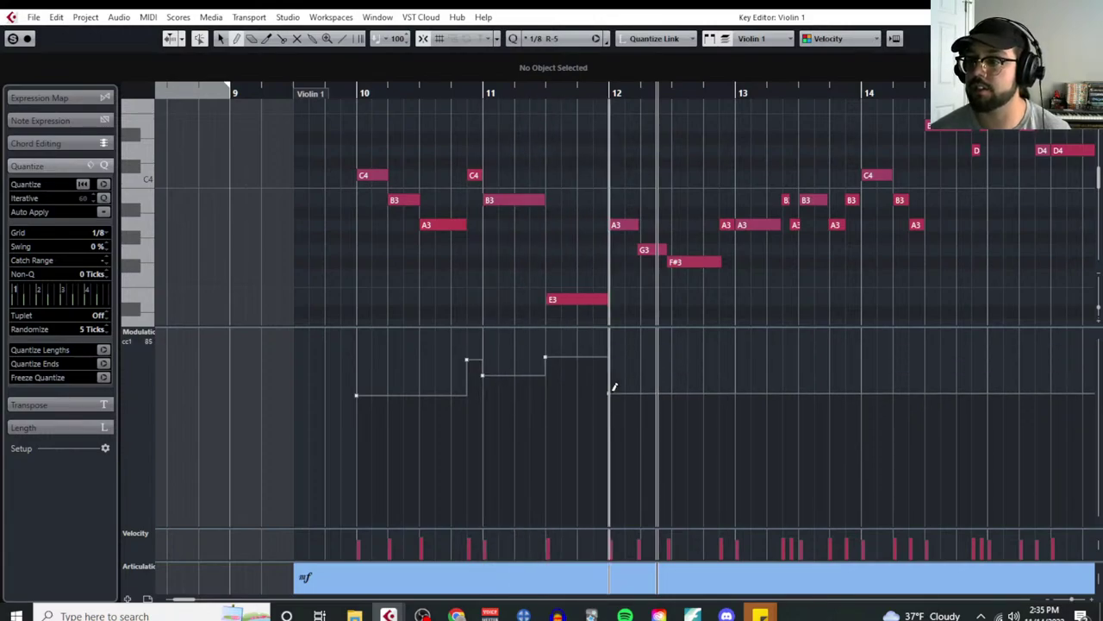
Step: Draw modulation steps up on bar 12's last eighth, down at bar 13, up on its beat 2 and down on beat 3
scroll(625, 285, up, 3)
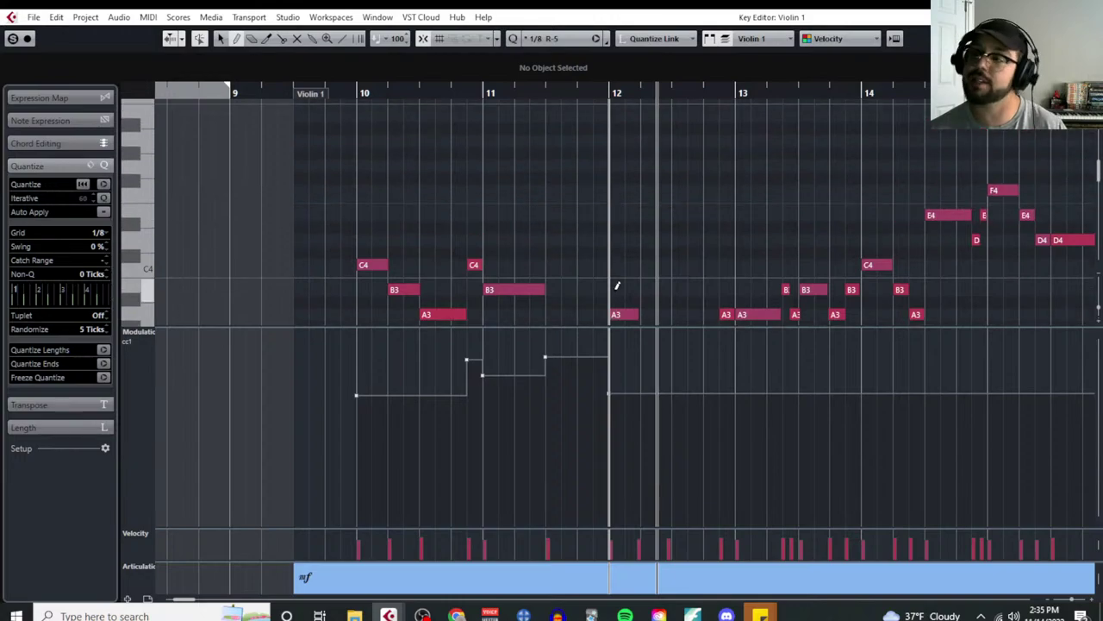
scroll(621, 286, down, 6)
scroll(613, 286, right, 3)
scroll(534, 289, right, 2)
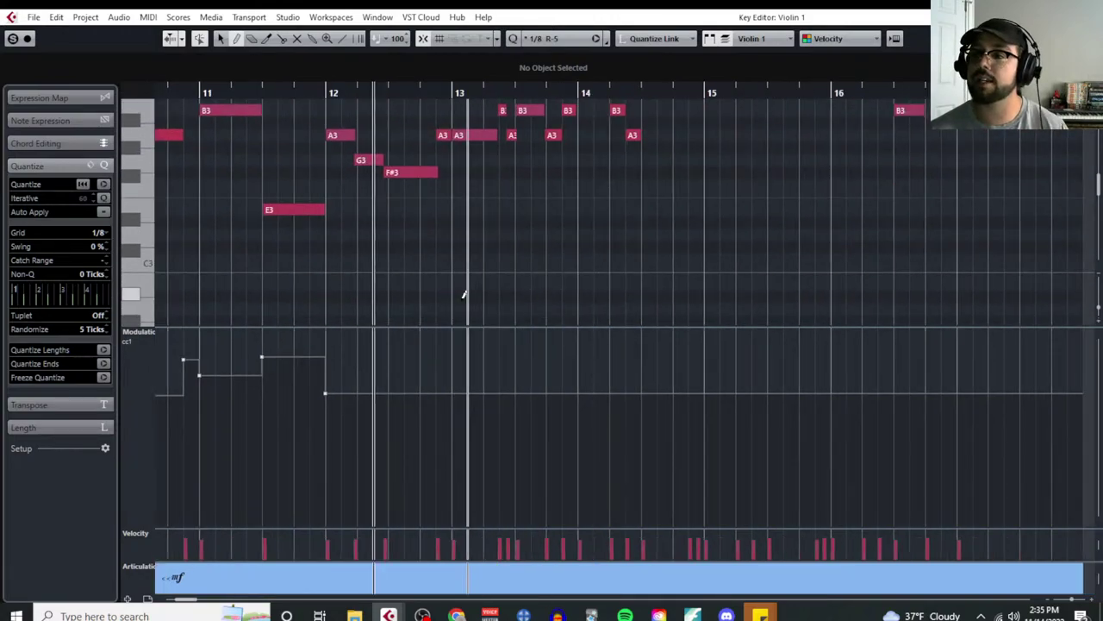
scroll(465, 310, up, 2)
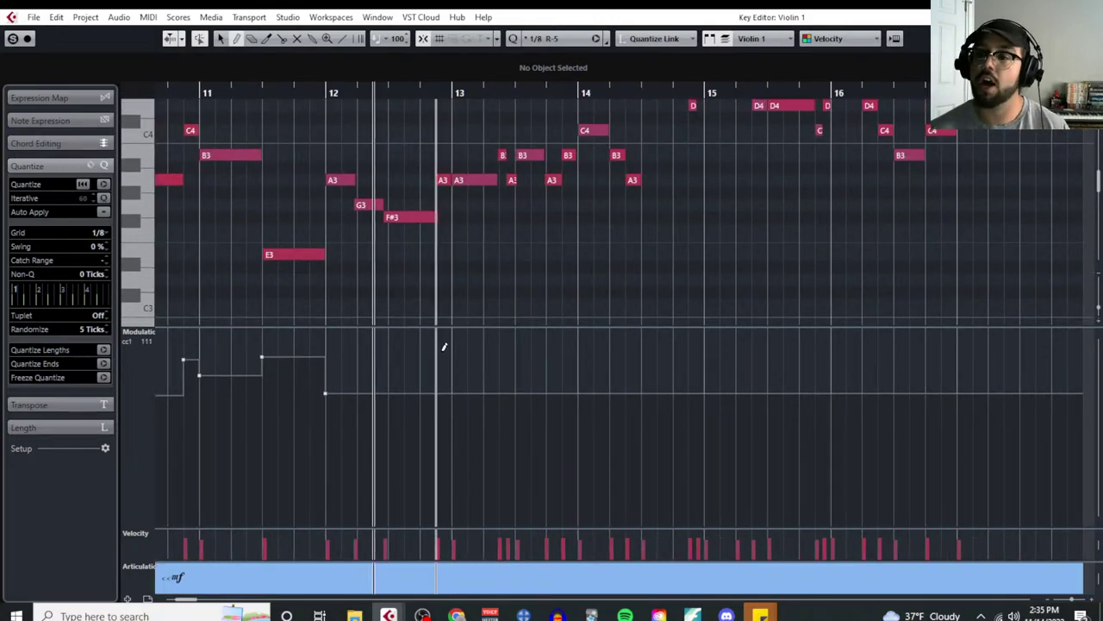
click(436, 355)
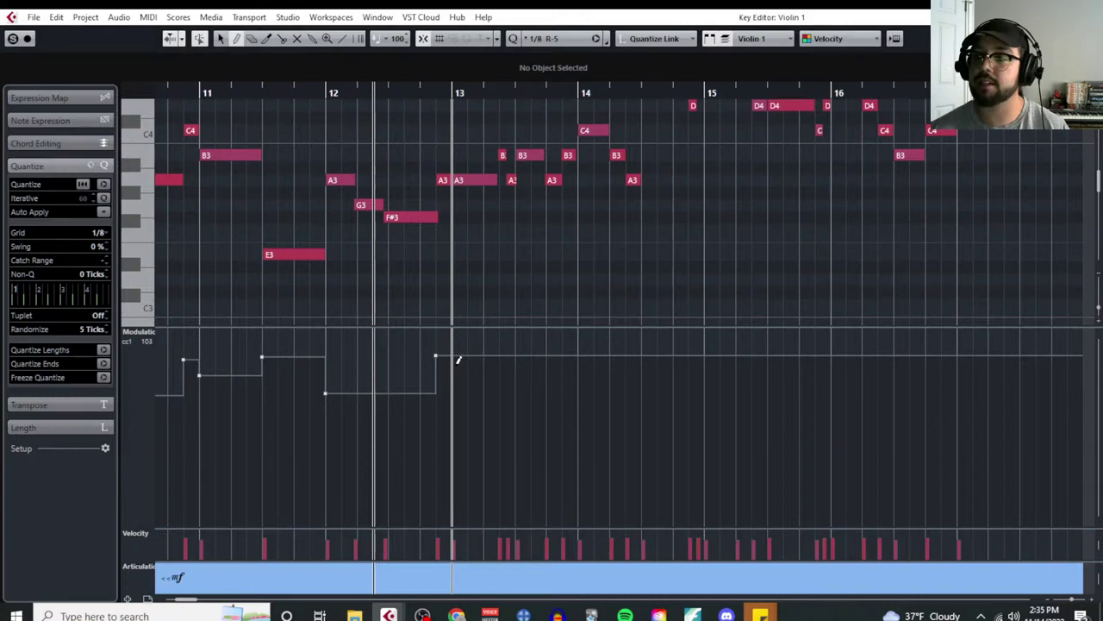
click(453, 366)
click(485, 349)
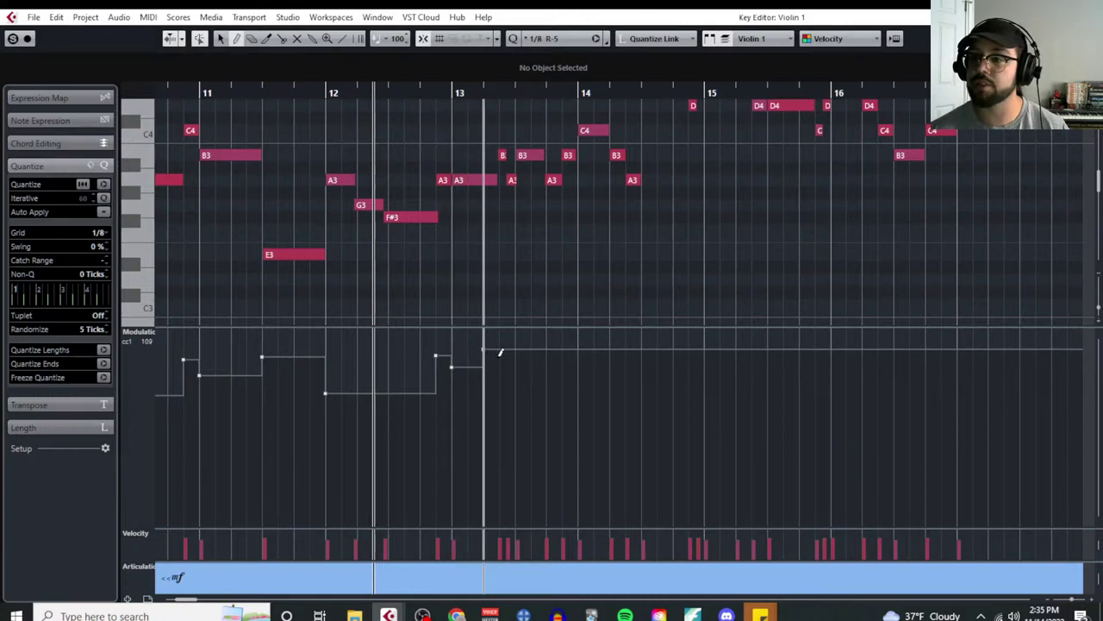
click(516, 368)
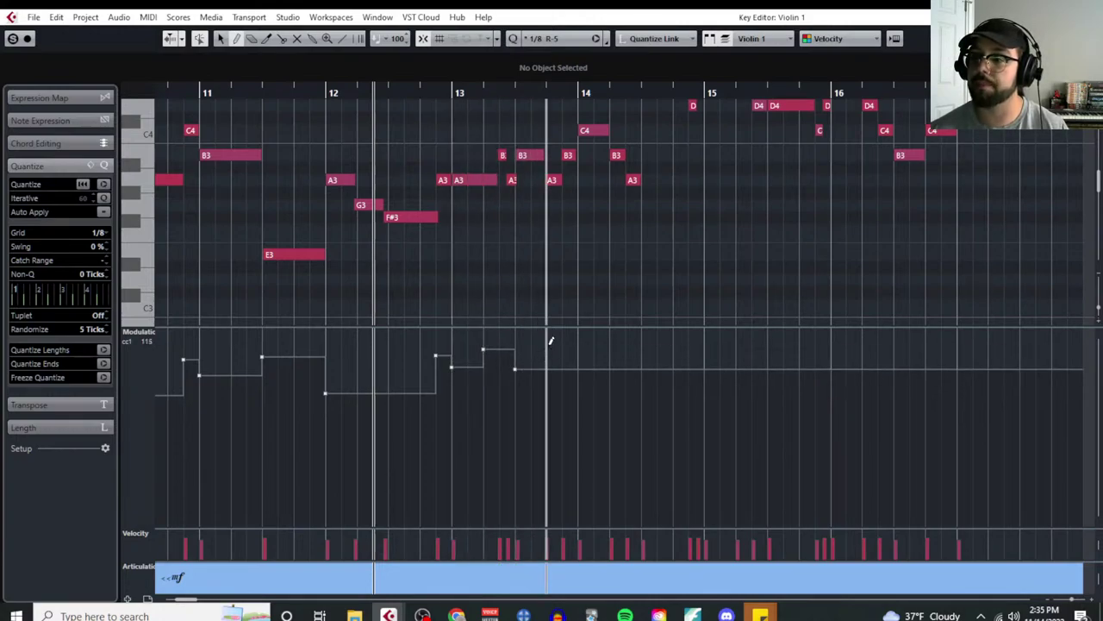
Step: Continue the alternating modulation steps: up on bar 13 beat 4, down at bar 14, up on its beat 2 and down on beat 3
click(548, 343)
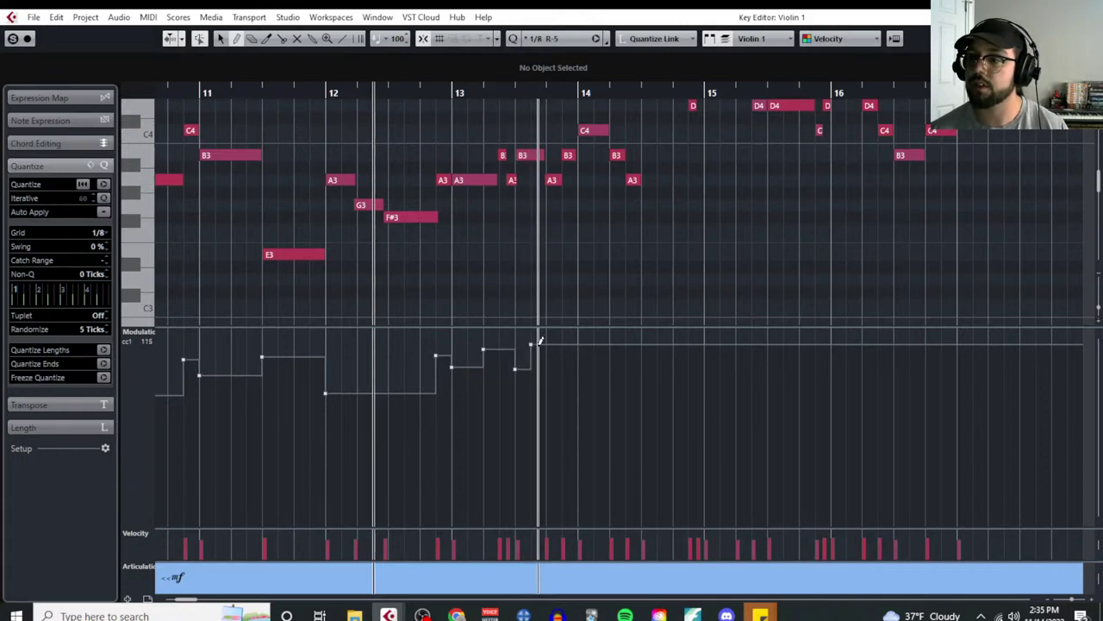
key(ctrl+z)
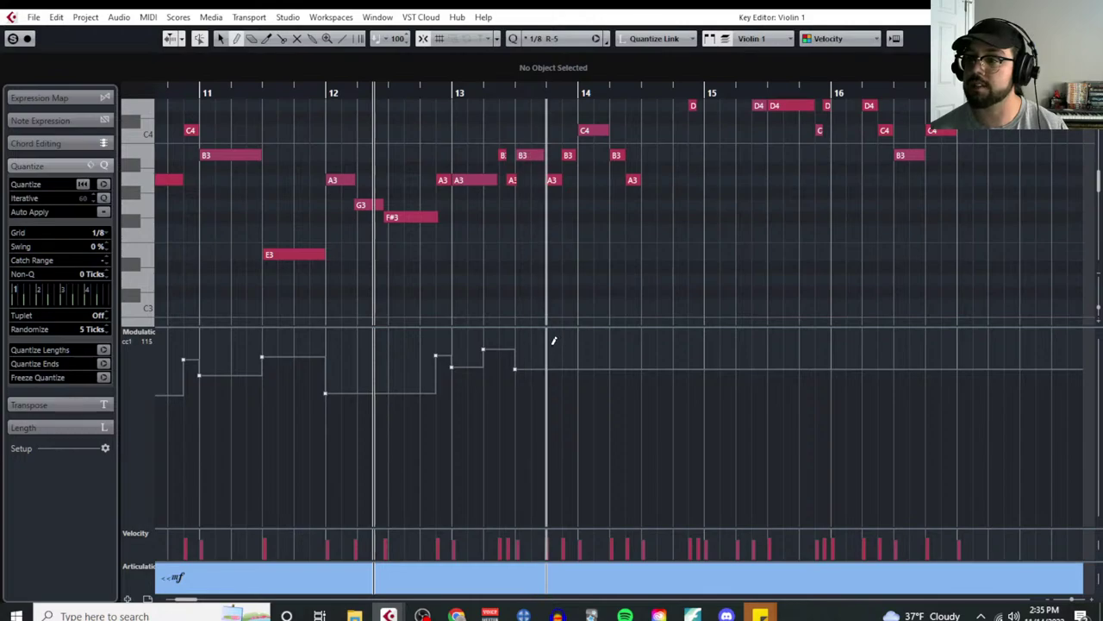
click(547, 347)
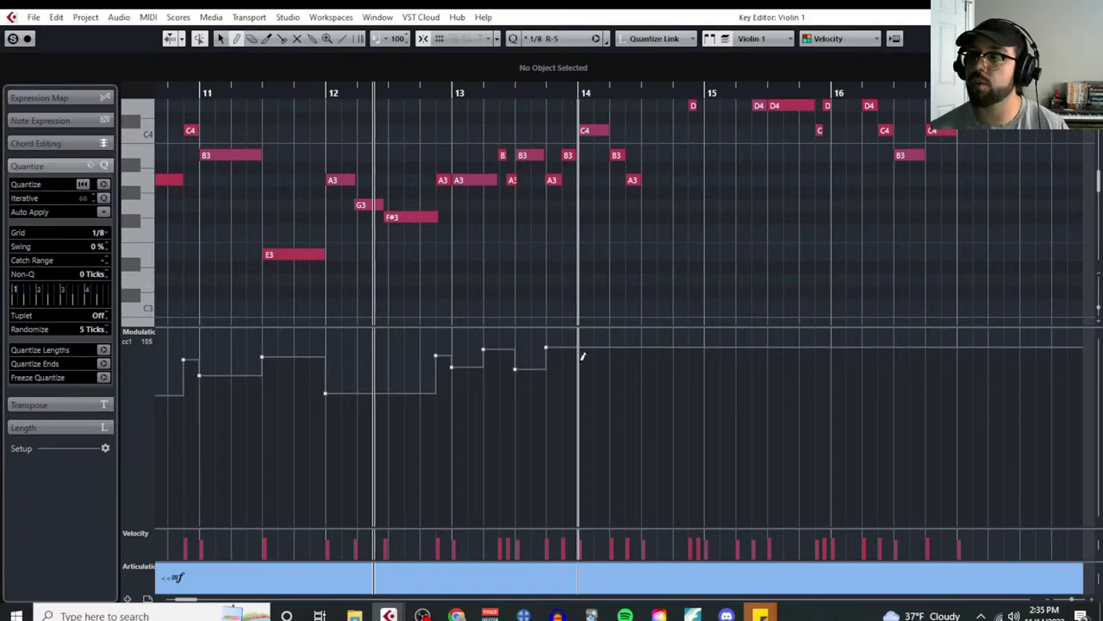
click(578, 362)
scroll(573, 369, right, 2)
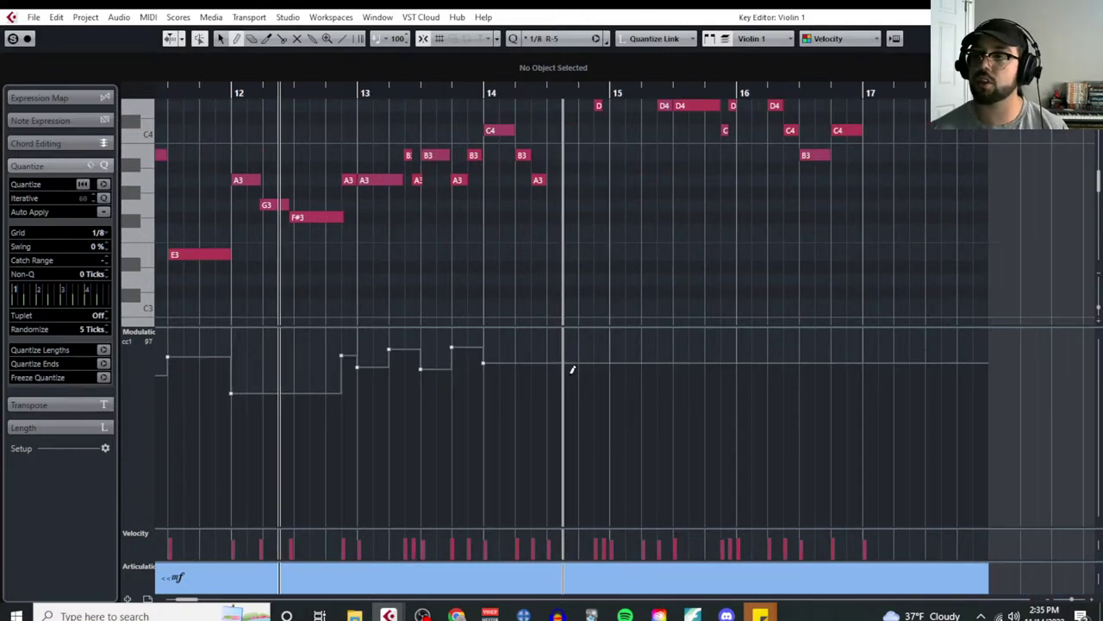
click(516, 345)
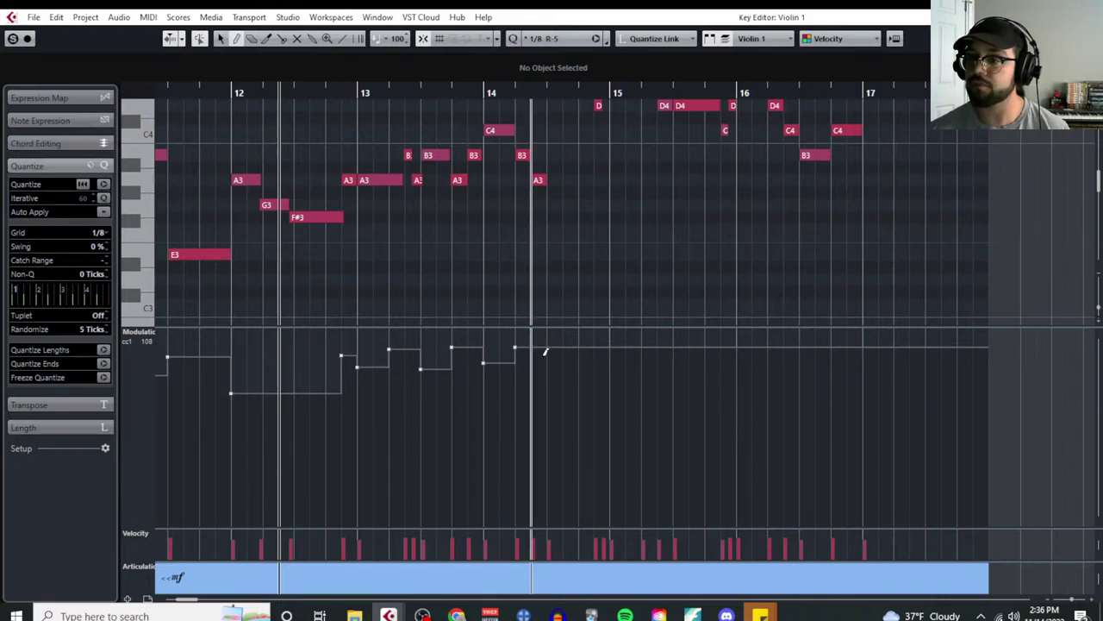
click(548, 361)
Step: Raise the modulation to about 116 on the last eighth of bar 14, beneath the short D4, using playback to find the bow change
scroll(560, 267, up, 3)
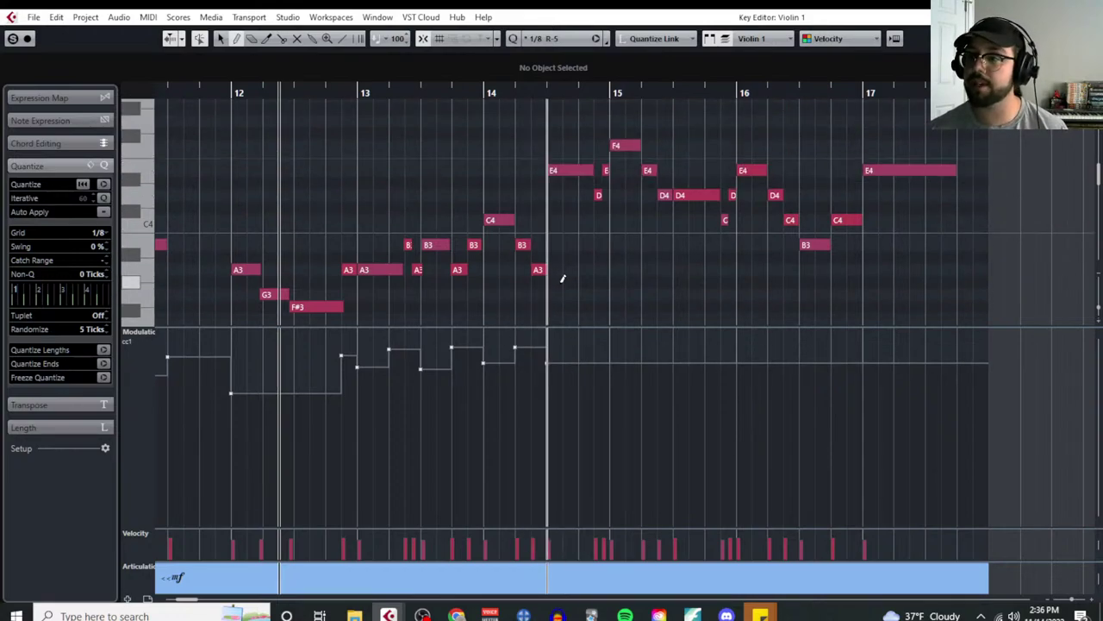
key(g)
key(h)
key(h)
key(h)
key(h)
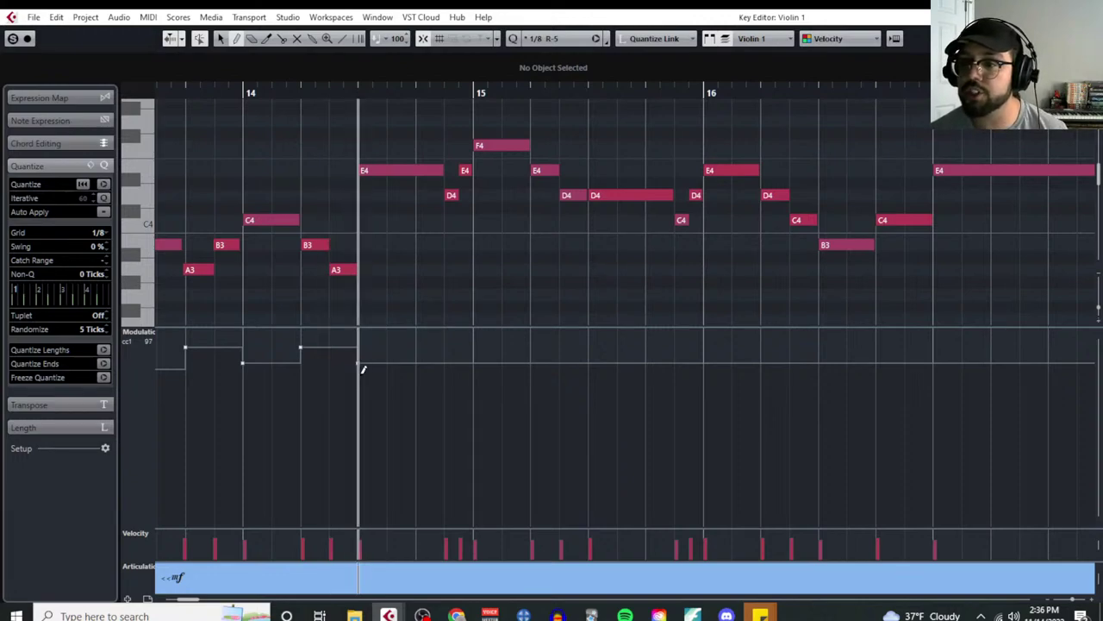
key(space)
key(space)
key(space)
click(449, 339)
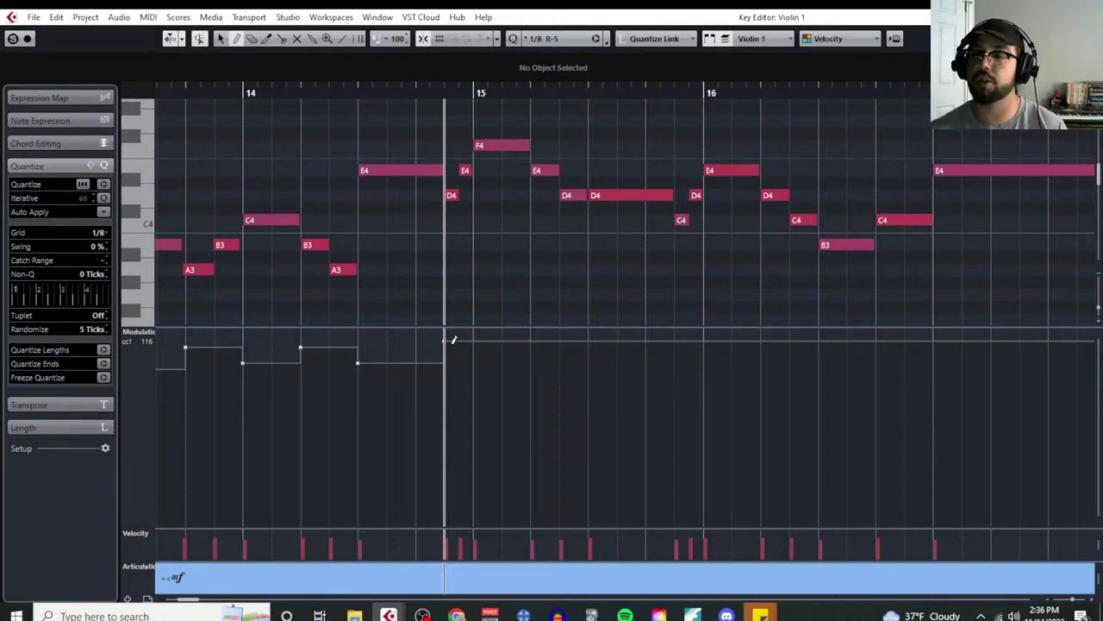
Step: Lower the modulation at the start of bar 15, beneath the F4 note, and play that spot back
key(space)
key(space)
click(476, 357)
key(space)
key(space)
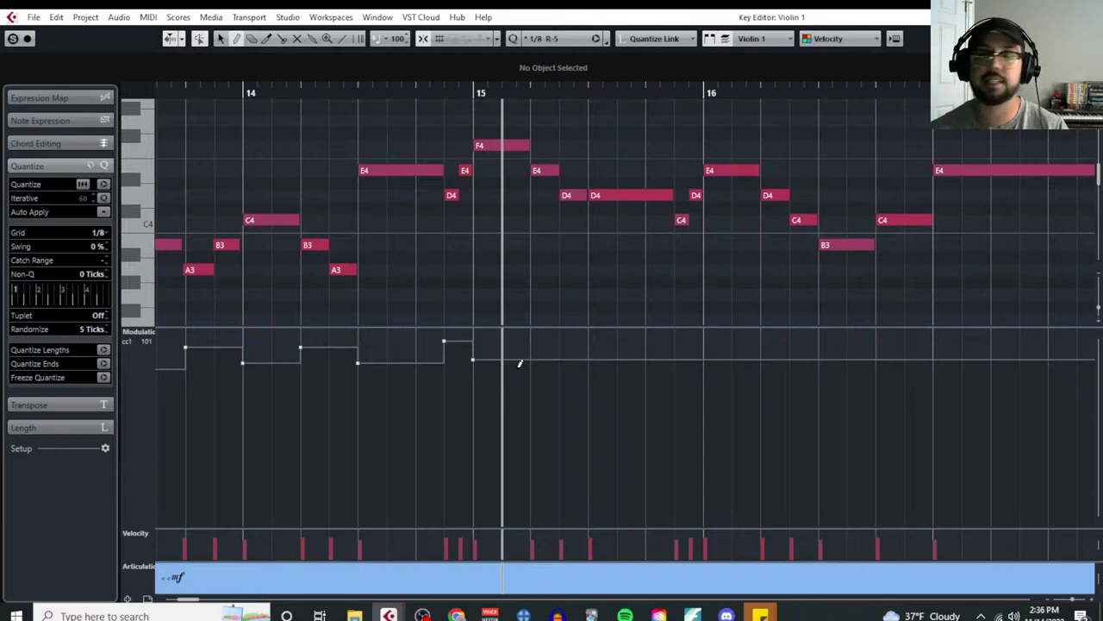
key(Left)
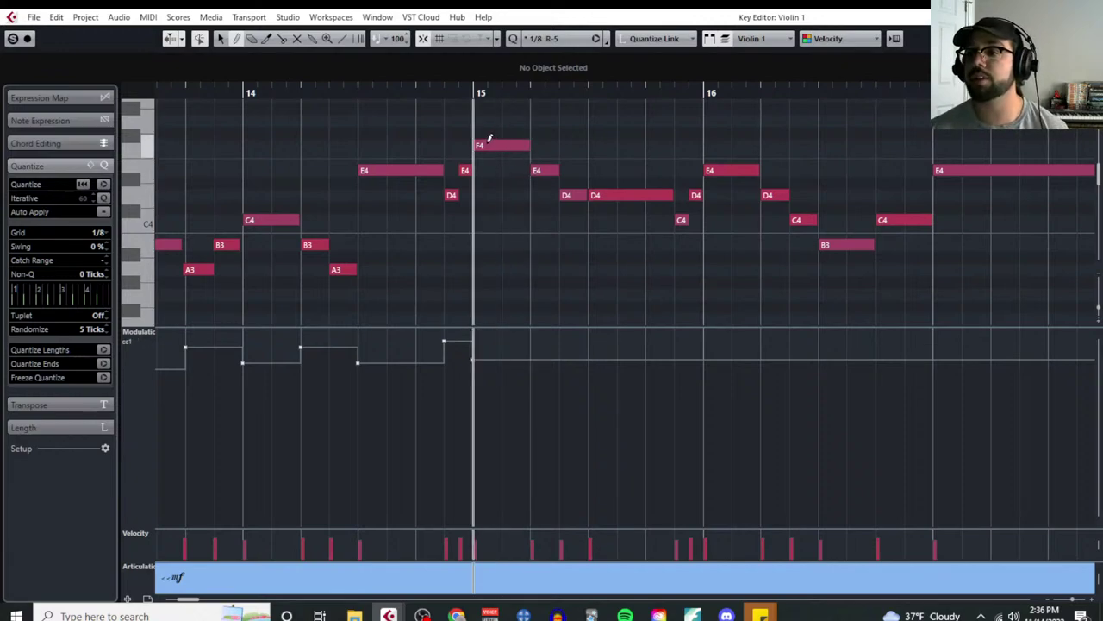
Step: Play through bar 15, raising the modulation on beat 3 beneath the long D4 and lowering it on the last eighth beneath the C4
key(space)
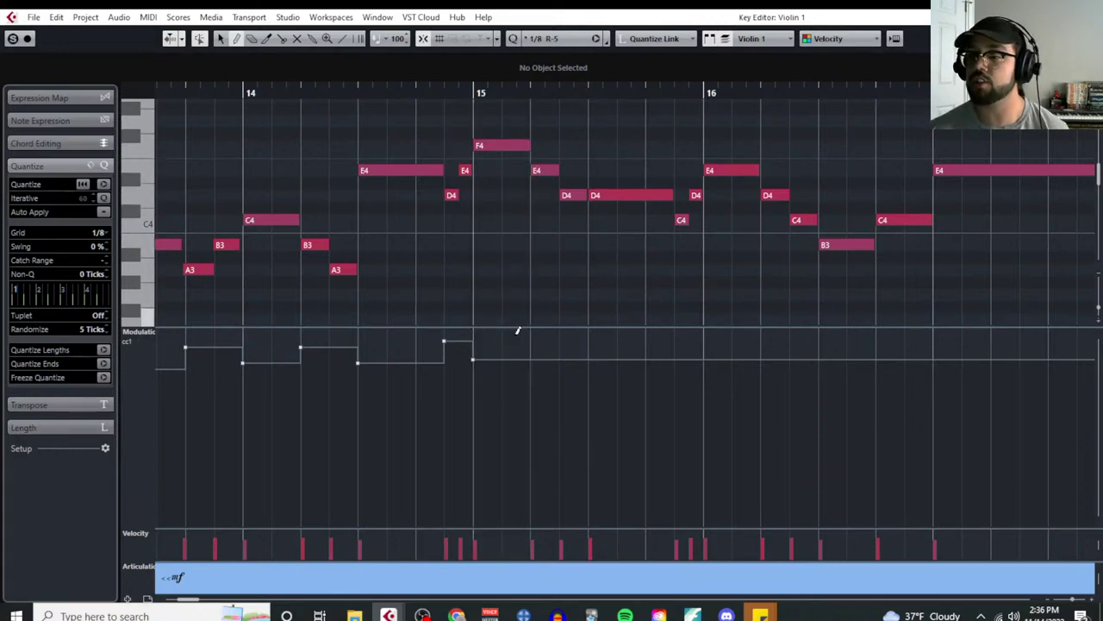
key(space)
key(space)
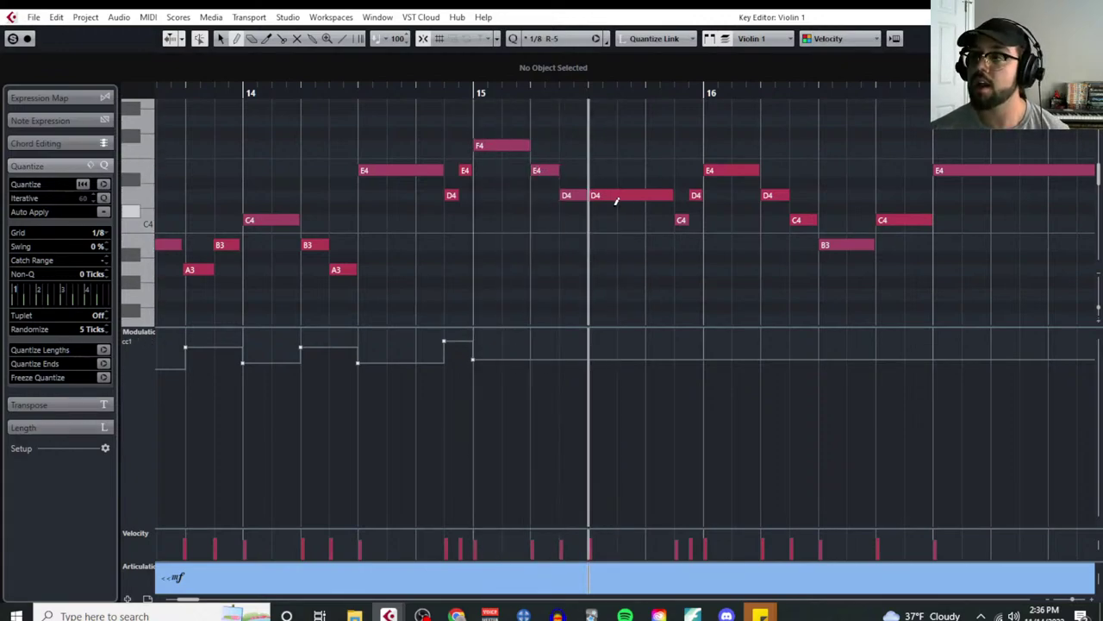
click(590, 349)
key(space)
key(space)
key(space)
key(space)
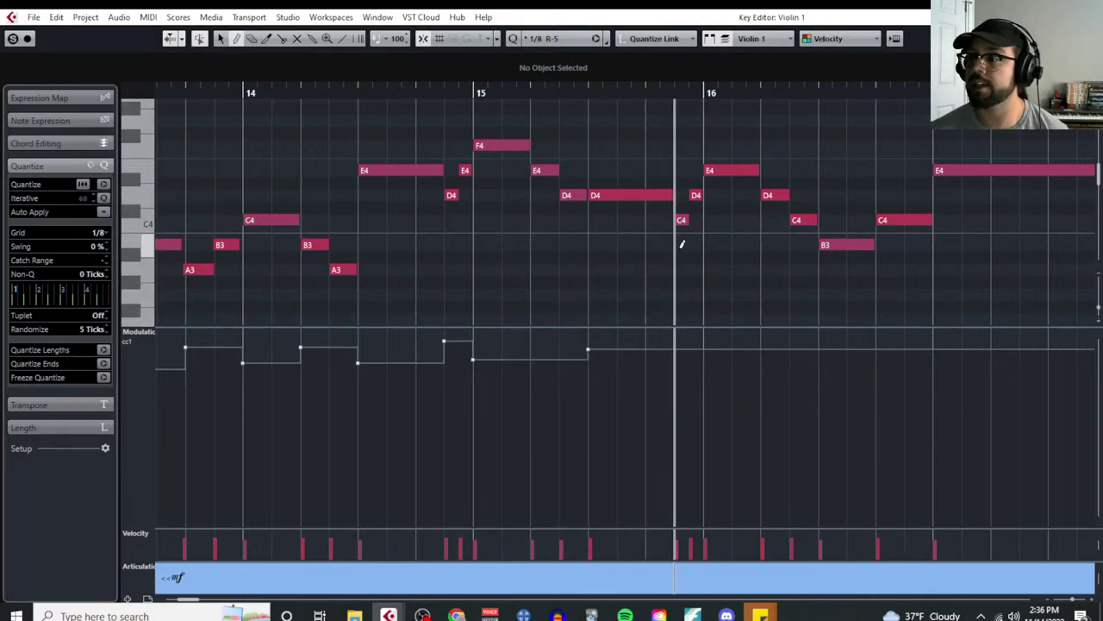
click(677, 369)
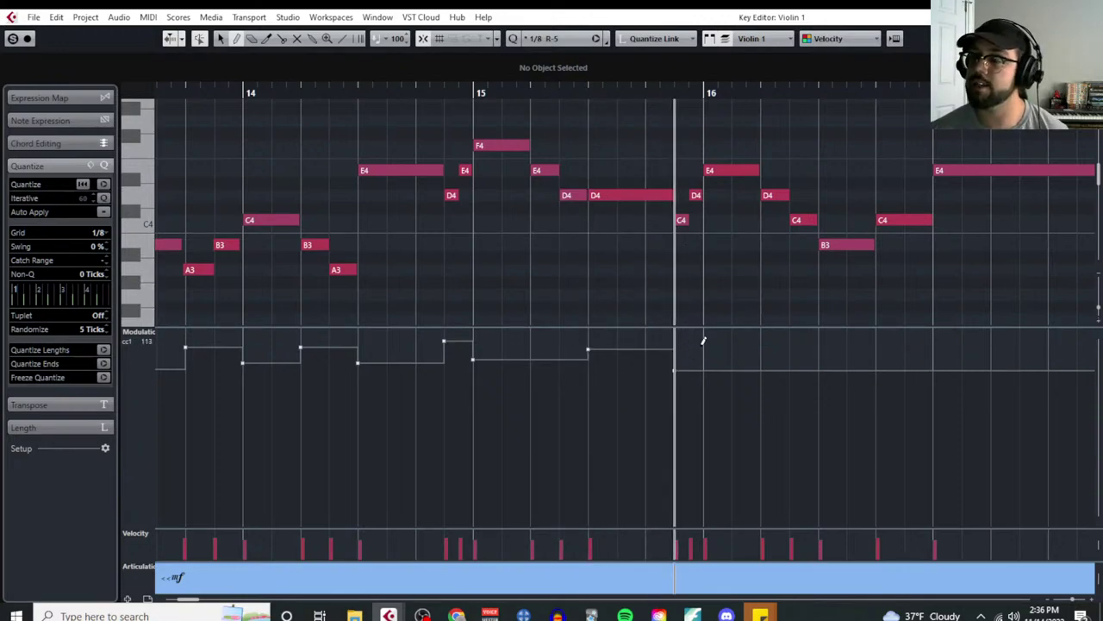
Step: Play through the end of bar 15 and raise the modulation at the start of bar 16, beneath the E4
key(space)
key(space)
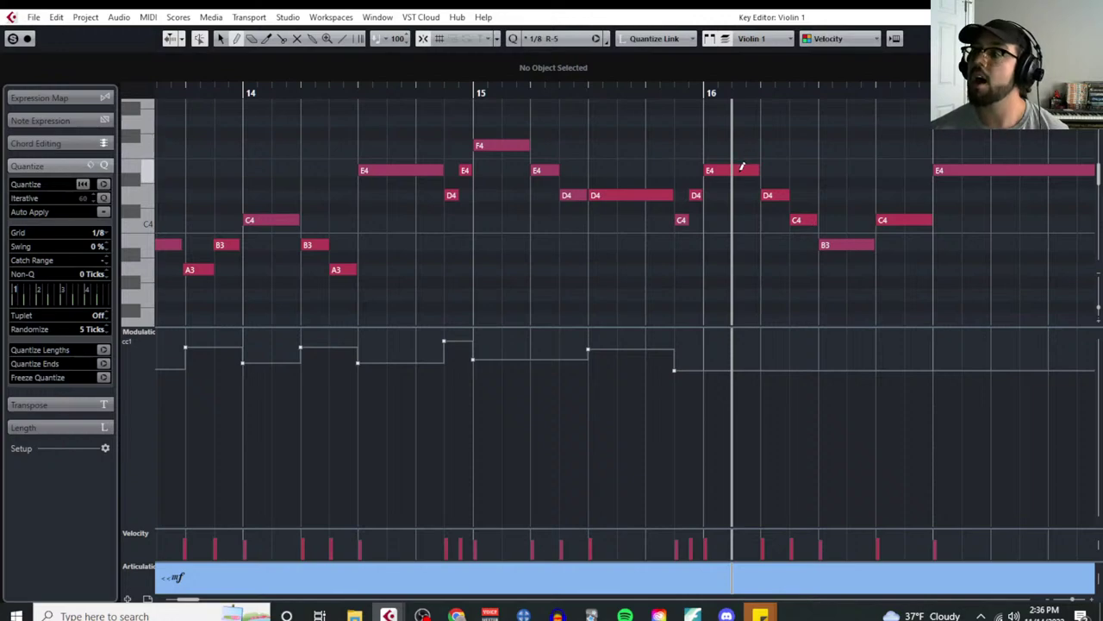
key(space)
key(space)
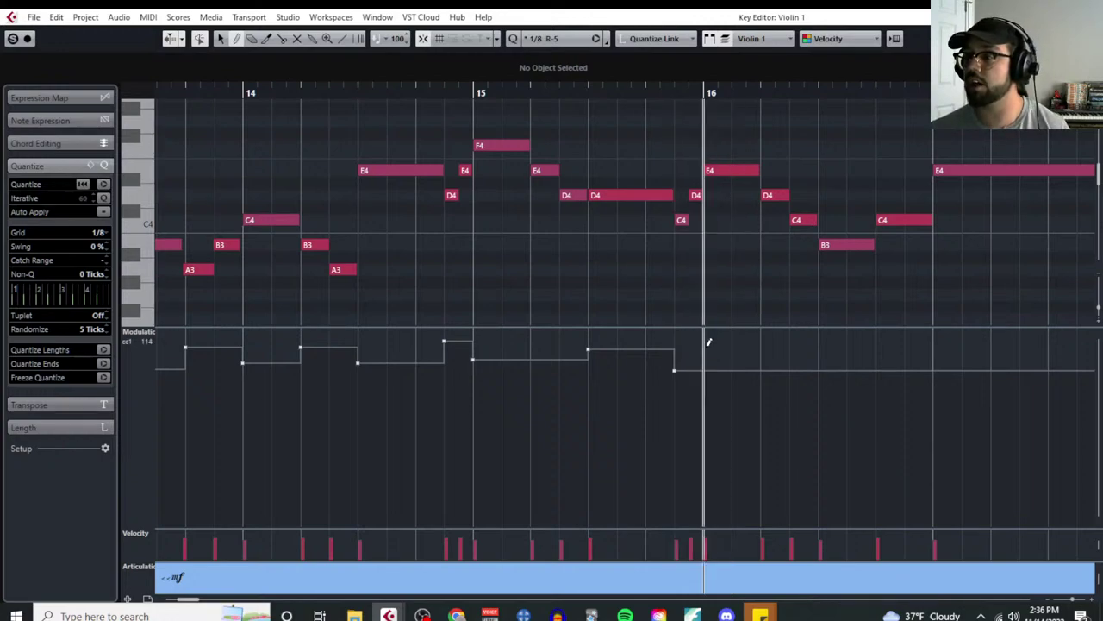
click(705, 346)
Step: Lower the modulation on beat 3 of bar 16 beneath the B3 and raise it on beat 4 beneath the C4, guided by playback
key(space)
key(space)
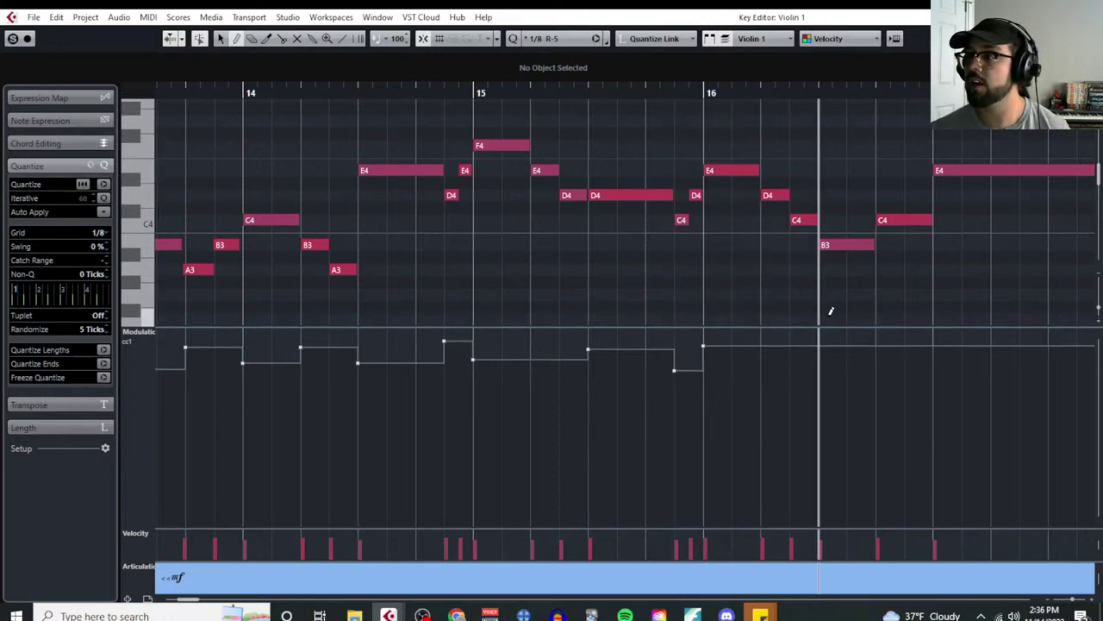
click(827, 373)
key(space)
key(space)
click(880, 347)
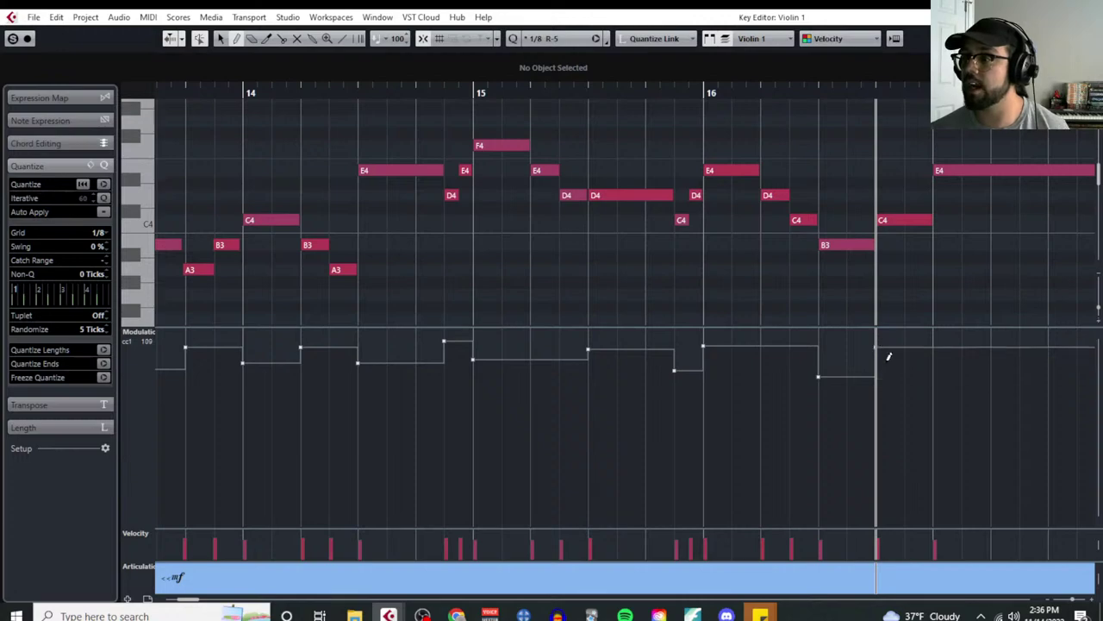
Step: Lower the modulation at the start of bar 17 beneath the long E4, and raise it on beat 4 where that note ends
key(space)
key(space)
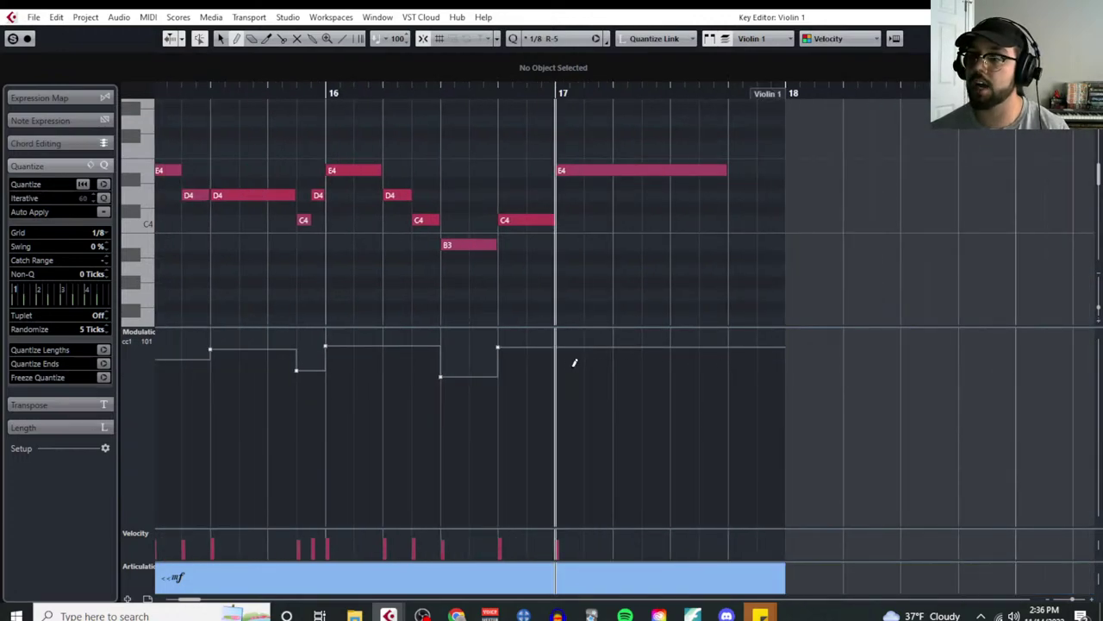
click(573, 368)
key(g)
key(h)
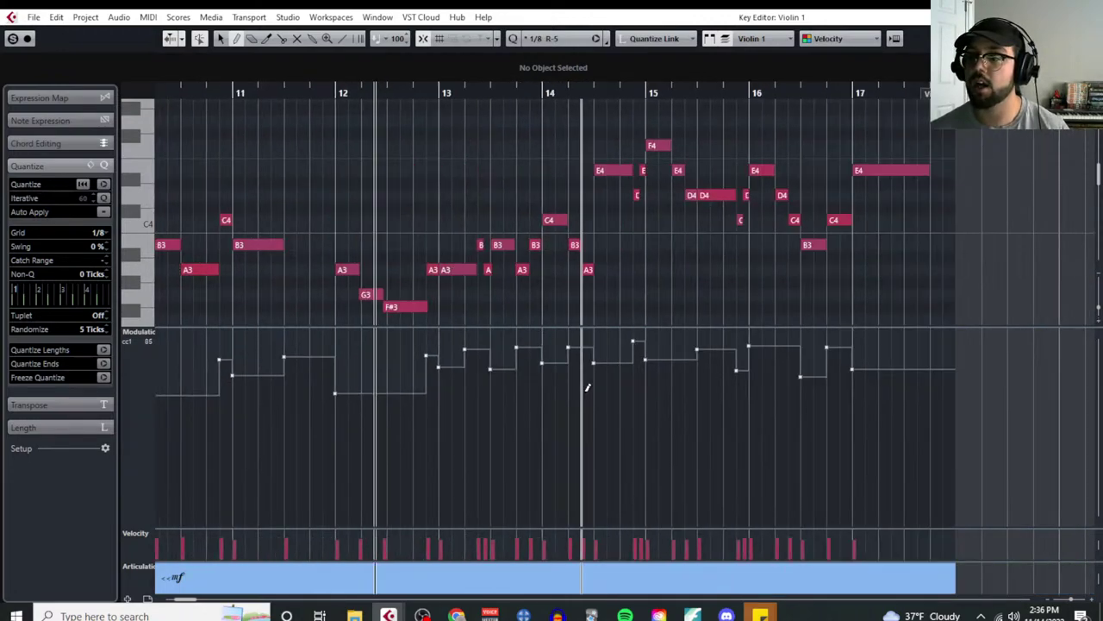
click(939, 345)
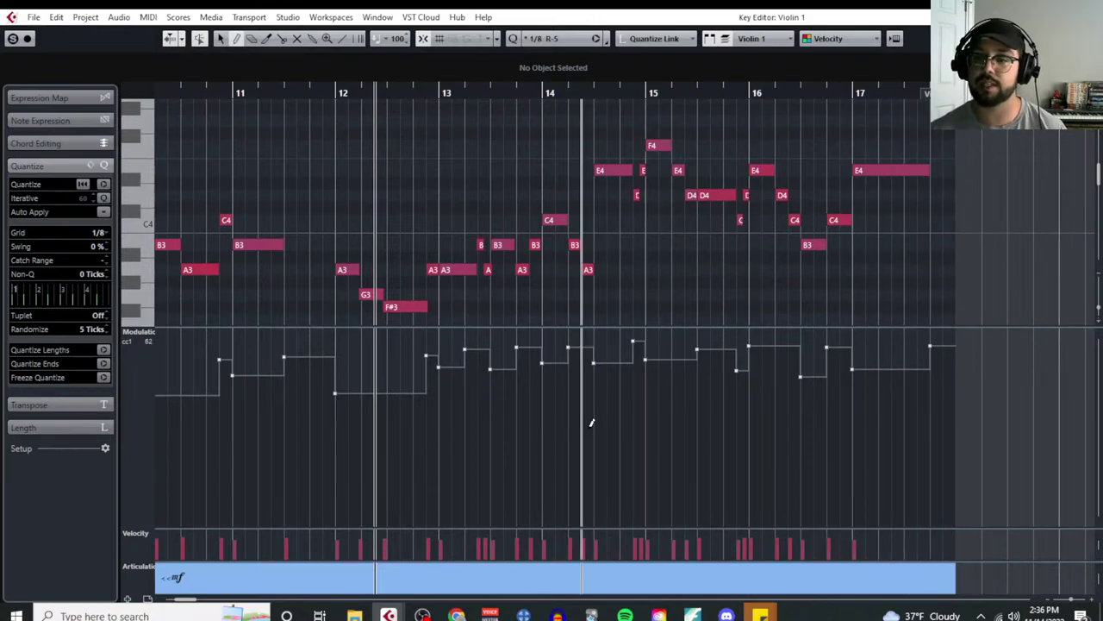
Step: Close and reopen the second Violin 1 part in the Key Editor to review its notes against the stepped modulation
scroll(591, 423, left, 2)
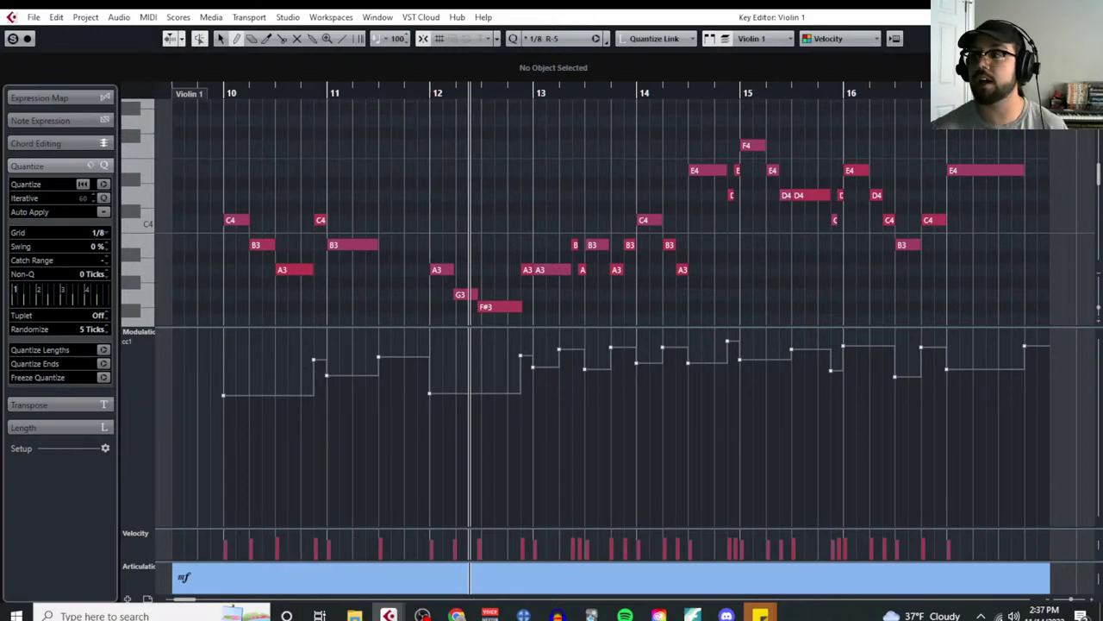
key(Escape)
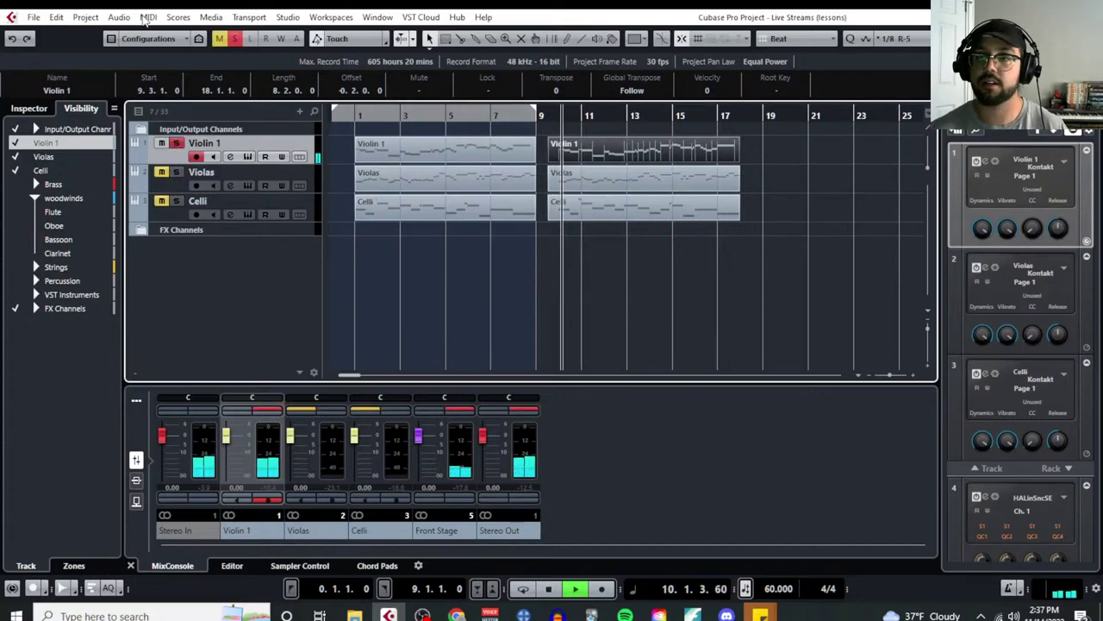
click(146, 17)
click(185, 32)
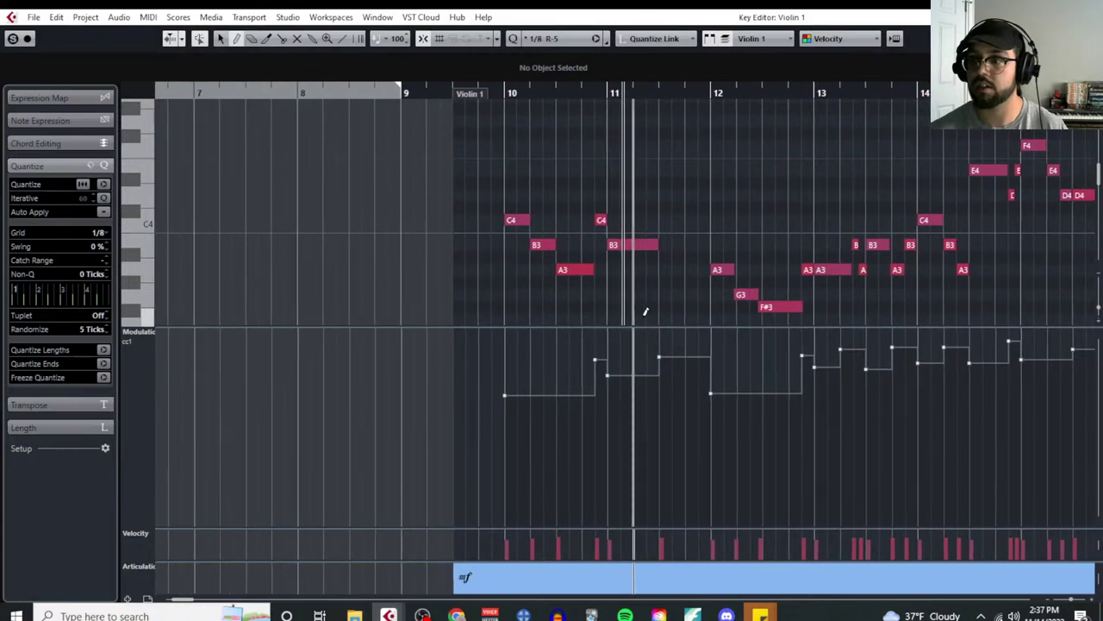
scroll(642, 305, down, 3)
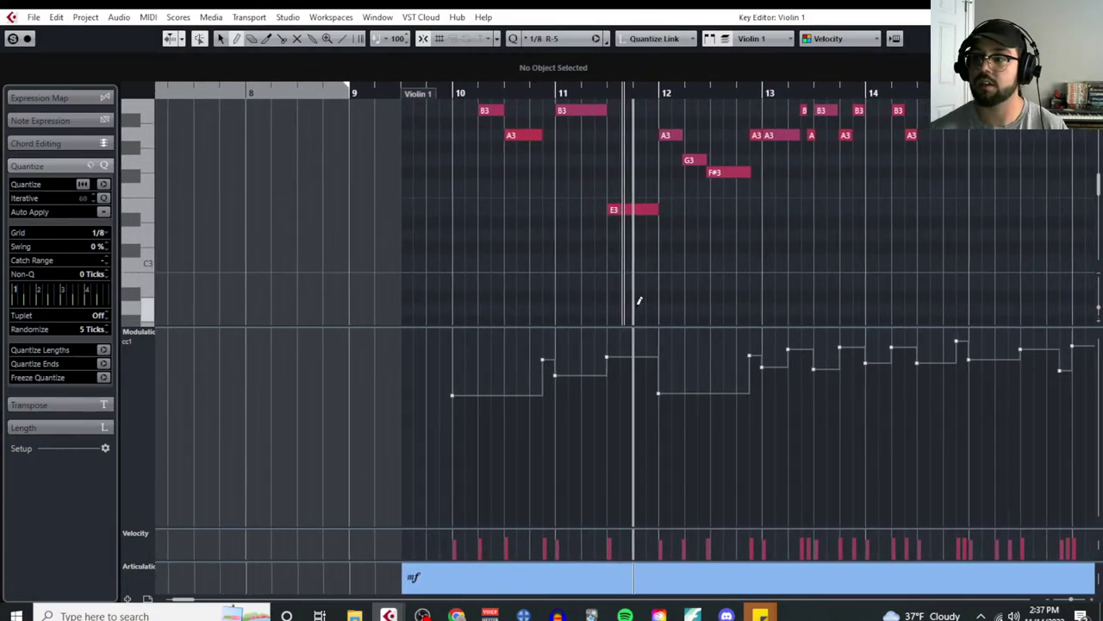
scroll(638, 302, up, 1)
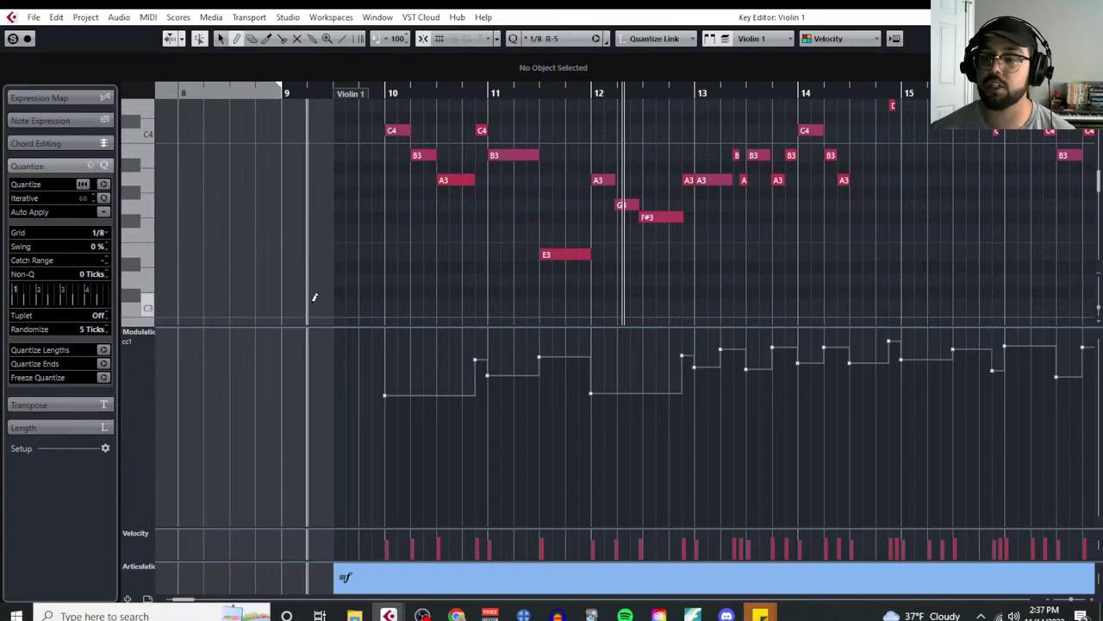
Step: Set the quantize grid to 1/128 and draw a smooth modulation curve freehand over the steps in bars 10 and 11
click(98, 233)
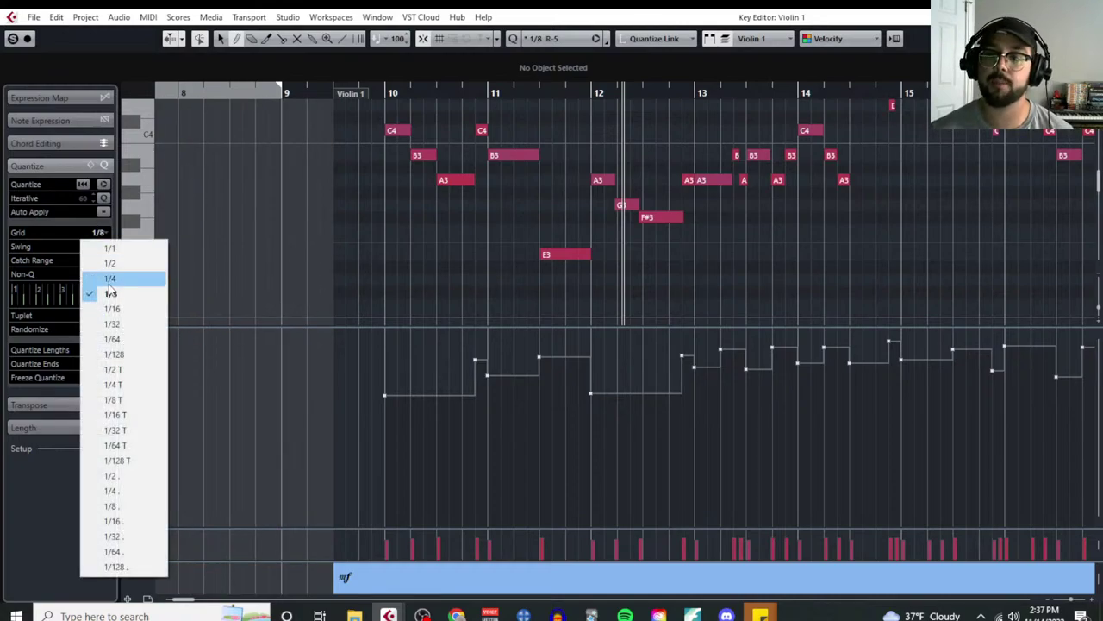
click(120, 355)
scroll(397, 403, up, 3)
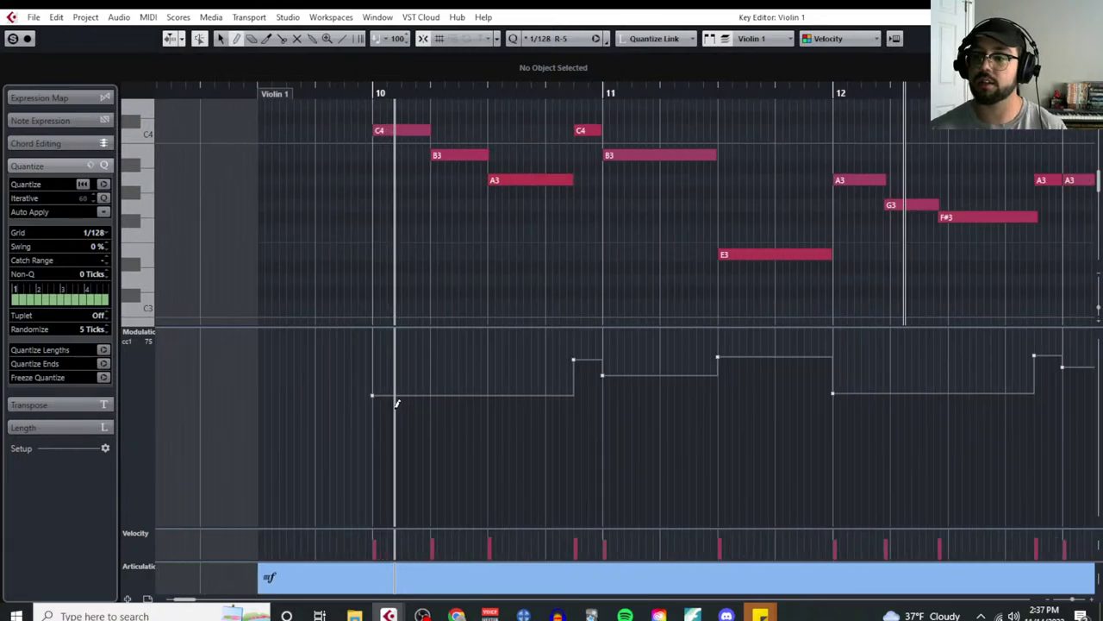
mouse_move(374, 391)
mouse_down()
mouse_move(575, 356)
mouse_move(620, 374)
mouse_move(724, 357)
mouse_move(834, 395)
mouse_up()
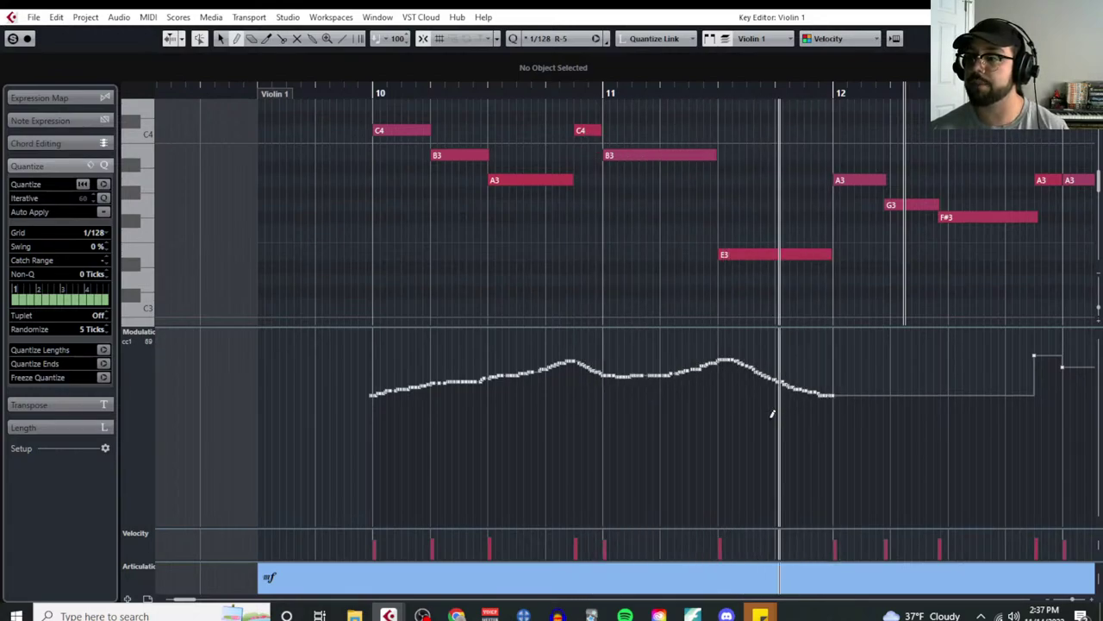
Step: Continue the smooth modulation curve from bar 12 to the end of bar 17, following the stepped rises and falls and tapering down at the end
scroll(772, 415, right, 4)
mouse_move(370, 389)
mouse_down()
mouse_move(472, 384)
mouse_move(554, 357)
mouse_move(610, 362)
mouse_move(644, 347)
mouse_move(714, 362)
mouse_move(779, 345)
mouse_move(843, 357)
mouse_move(937, 351)
mouse_up()
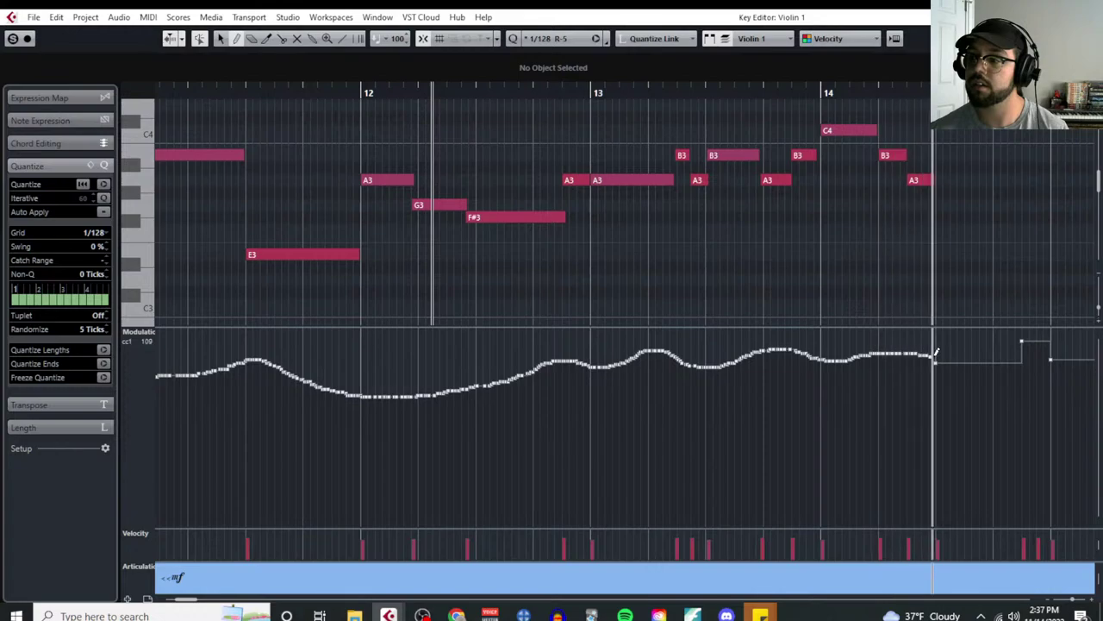
mouse_move(886, 383)
mouse_down()
mouse_move(554, 362)
mouse_move(670, 341)
mouse_move(733, 369)
mouse_move(793, 352)
mouse_move(854, 365)
mouse_move(908, 350)
mouse_move(1029, 369)
mouse_move(780, 412)
mouse_move(615, 382)
mouse_move(707, 348)
mouse_move(750, 366)
mouse_move(825, 369)
mouse_move(931, 351)
mouse_move(960, 355)
mouse_move(983, 377)
mouse_up()
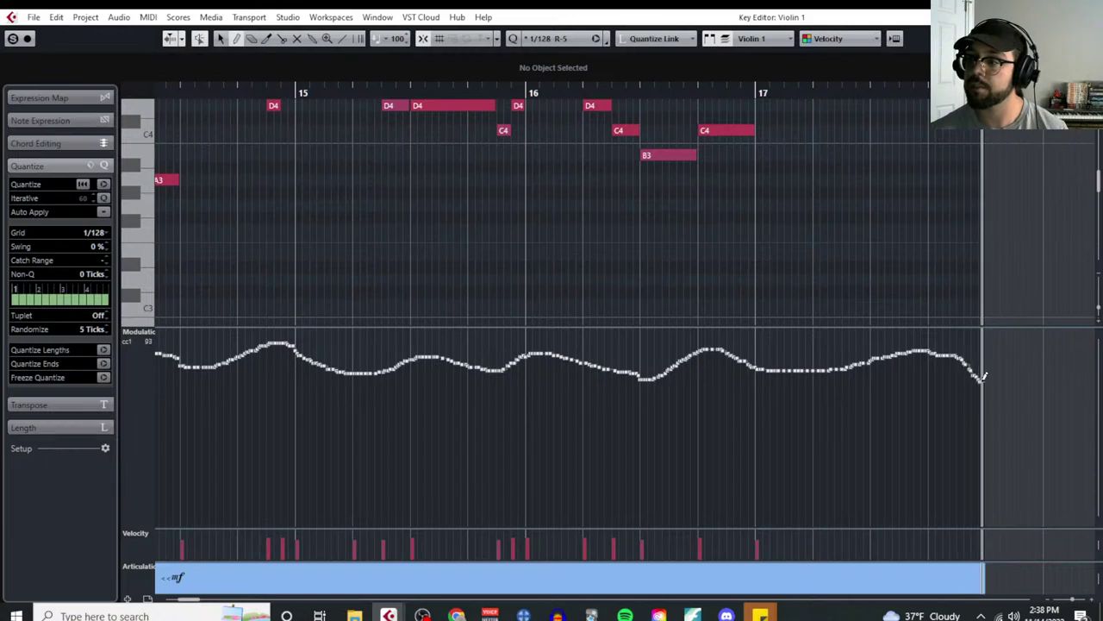
Step: Play back the second Violin 1 part from just before bar 10 to hear the smoothed modulation curve
scroll(680, 443, down, 5)
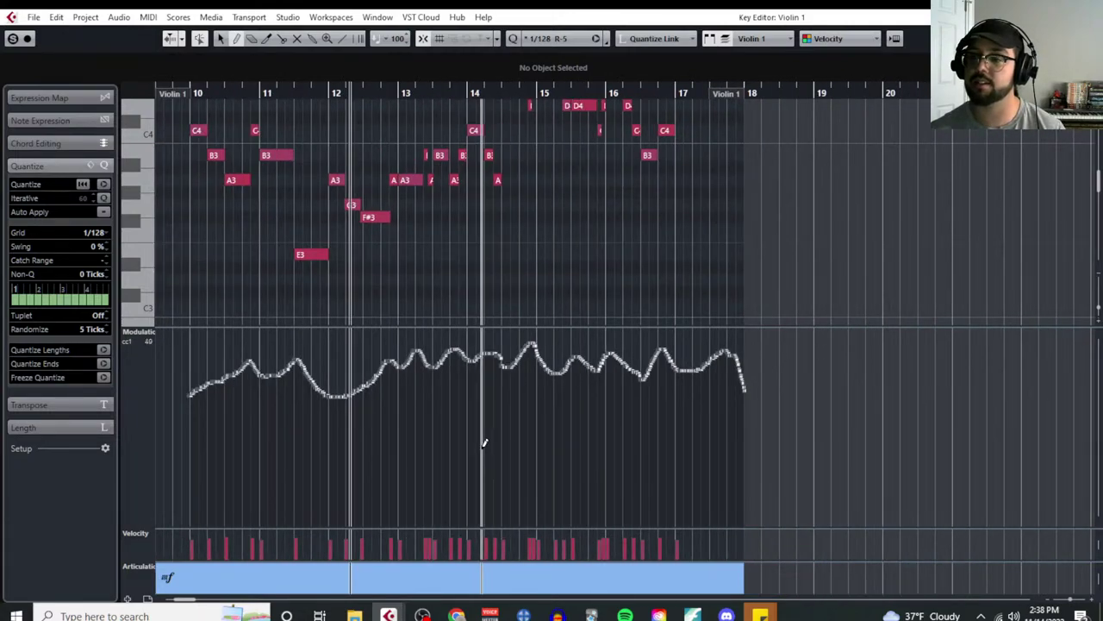
scroll(476, 425, left, 3)
scroll(340, 101, up, 3)
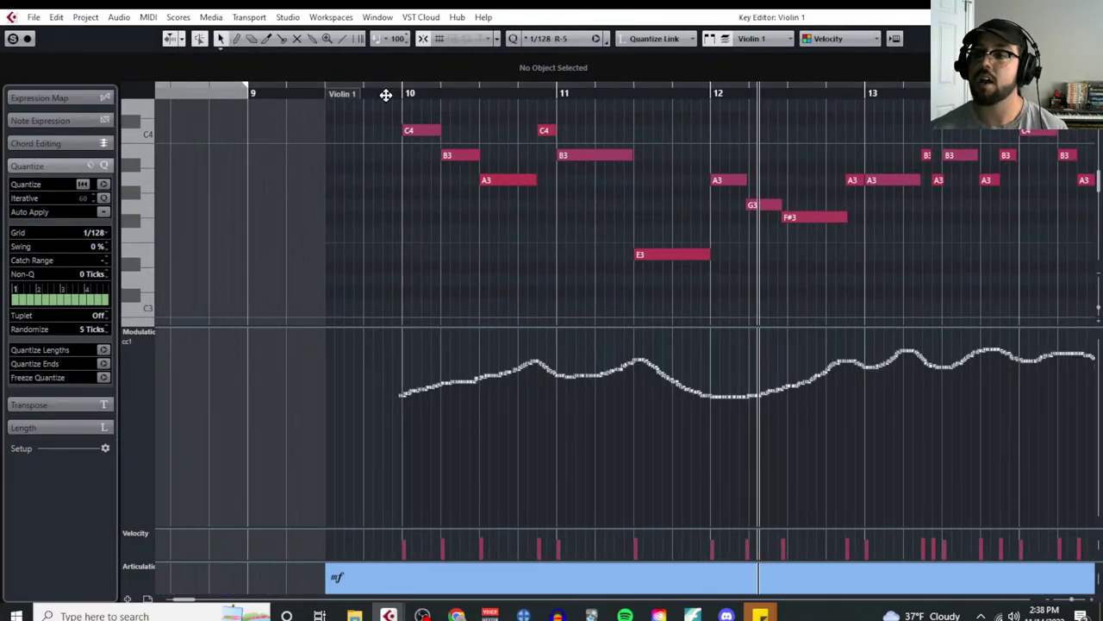
click(387, 91)
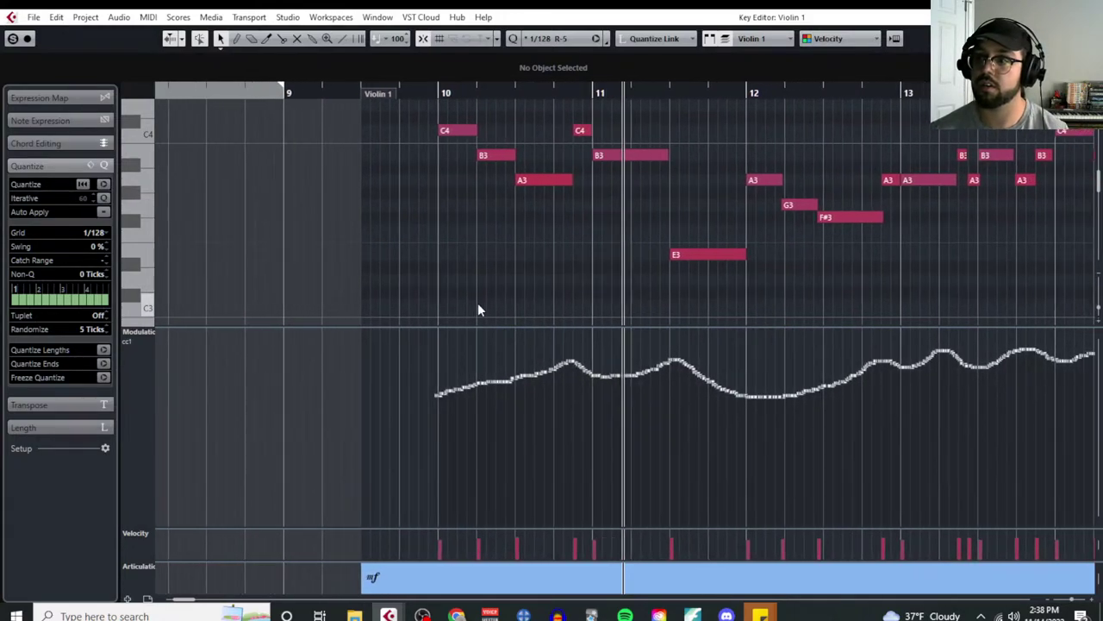
key(g)
scroll(454, 302, right, 3)
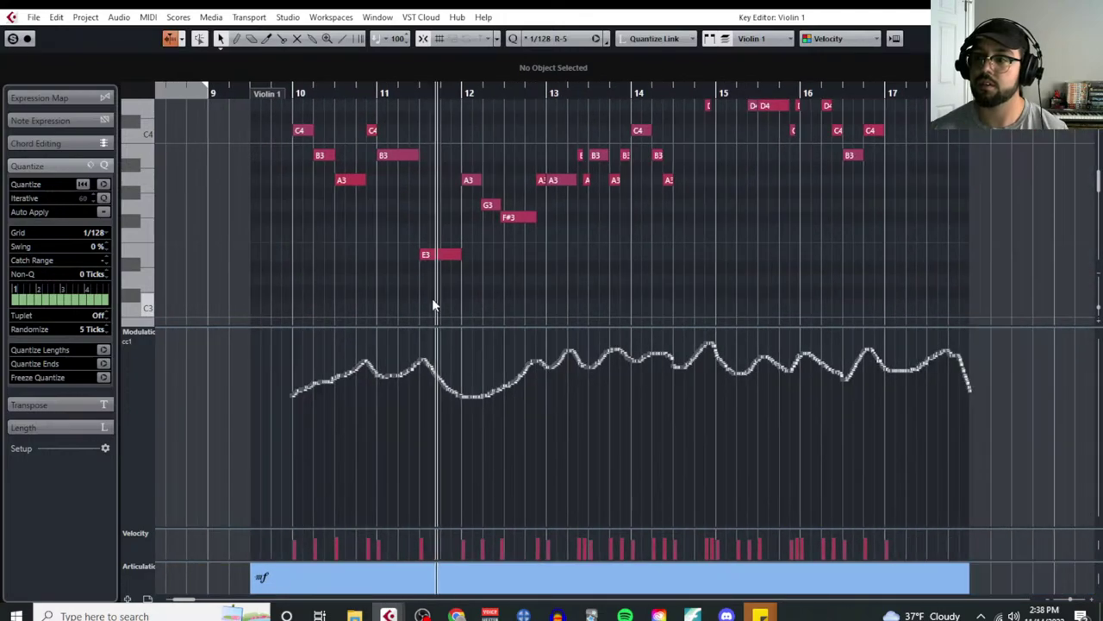
key(g)
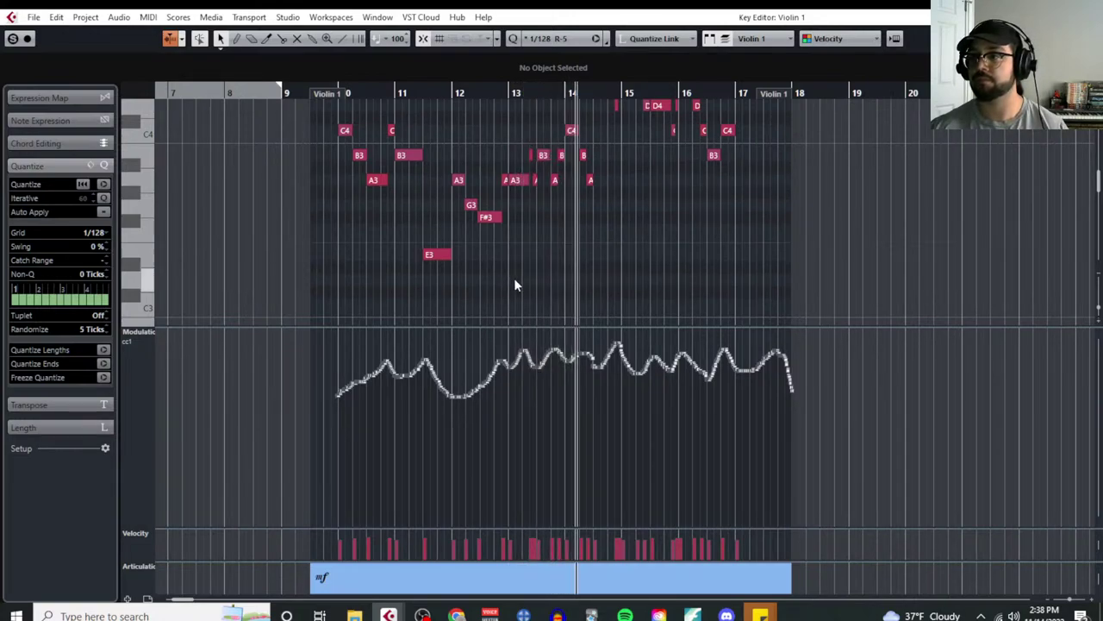
scroll(514, 284, up, 2)
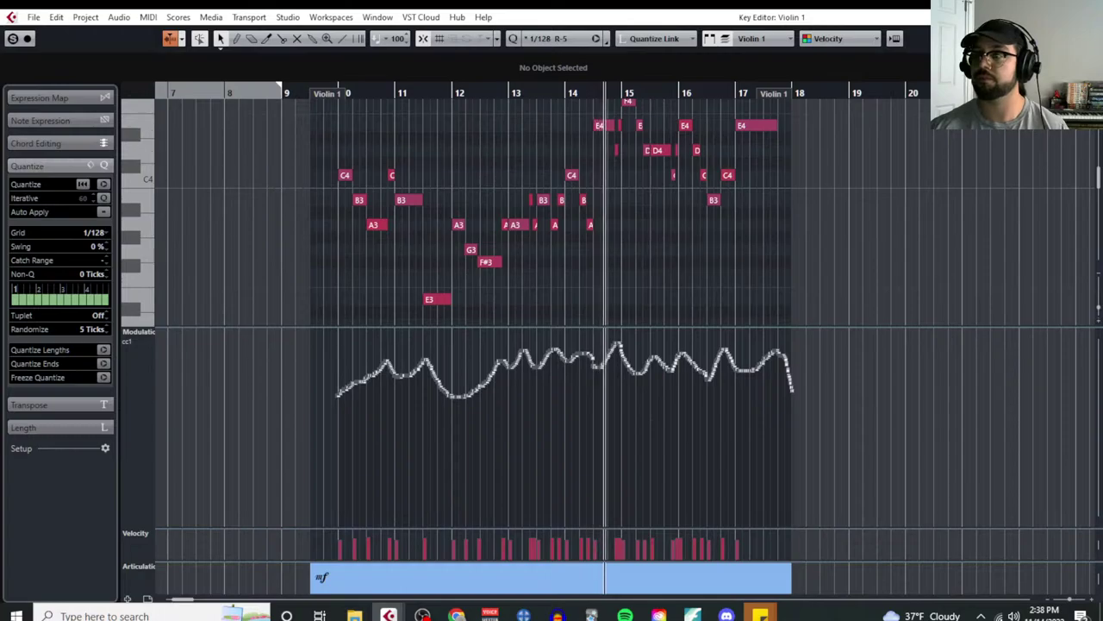
Step: Open the second Violas part in the Key Editor and change its Articulations/Dynamics lane to CC 1 (Modulation)
key(ctrl+w)
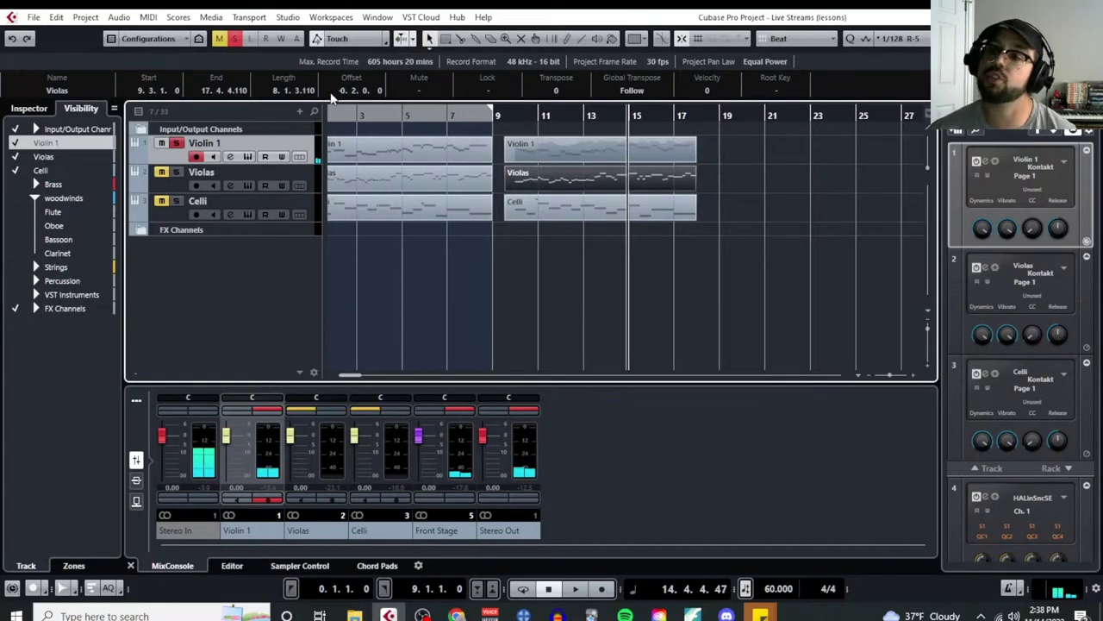
click(148, 17)
click(172, 32)
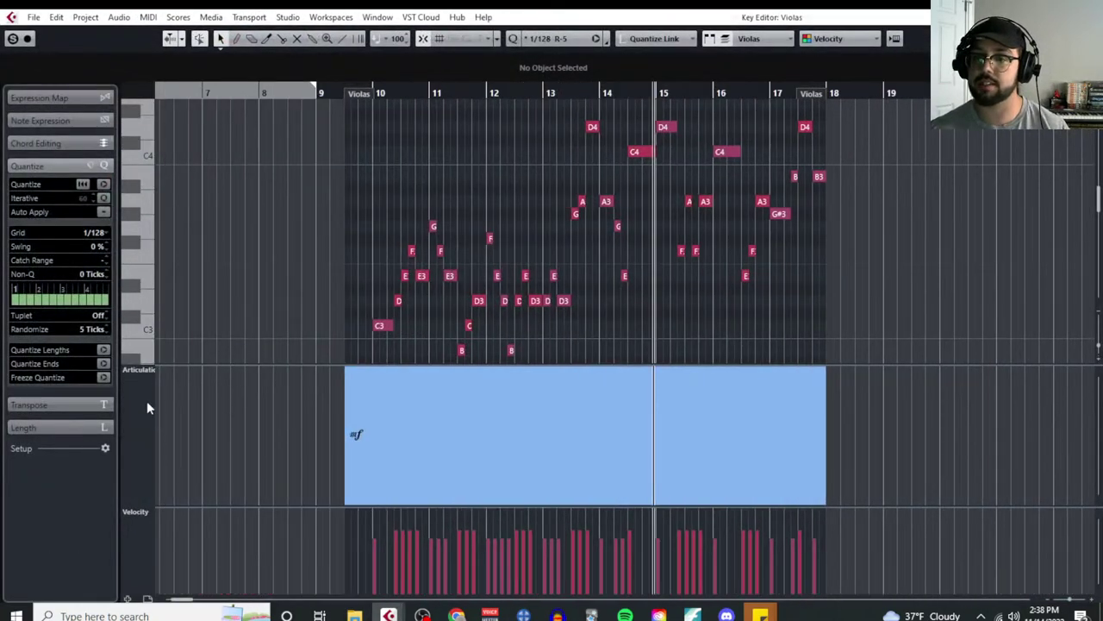
click(146, 408)
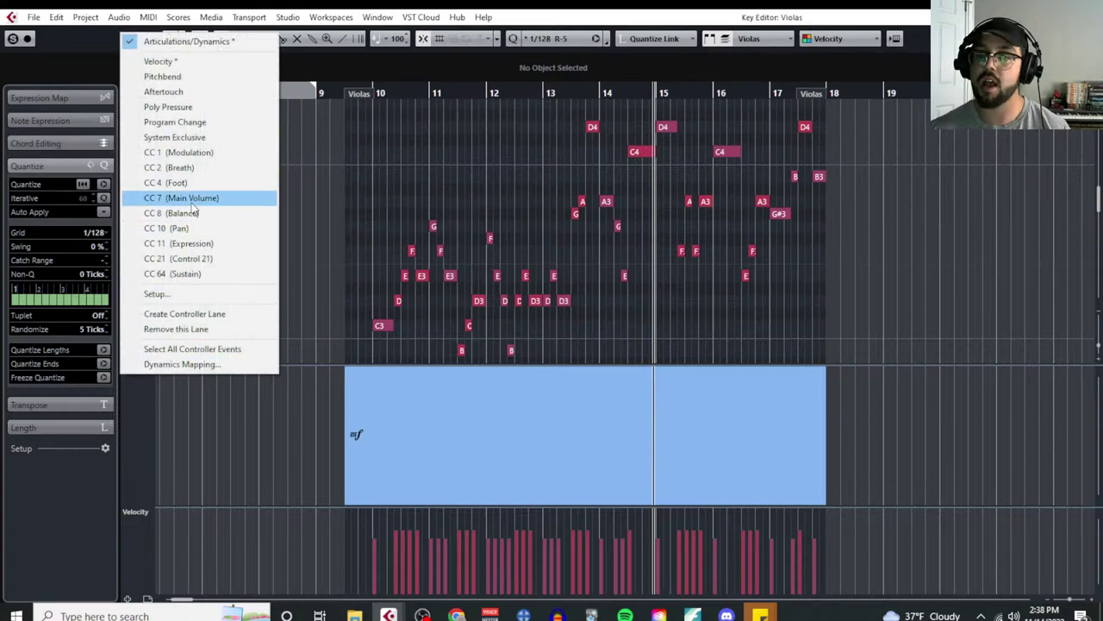
click(185, 152)
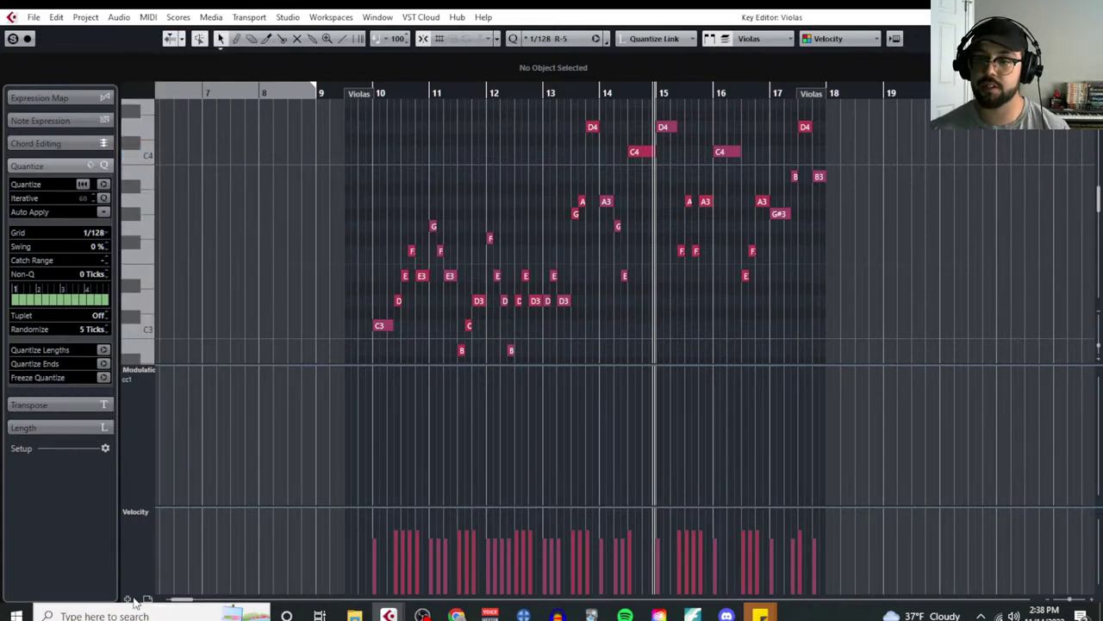
Step: Add a controller lane for Articulations/Dynamics below the velocity lane, and shrink the velocity lane to give the modulation lane more height
click(128, 598)
click(151, 534)
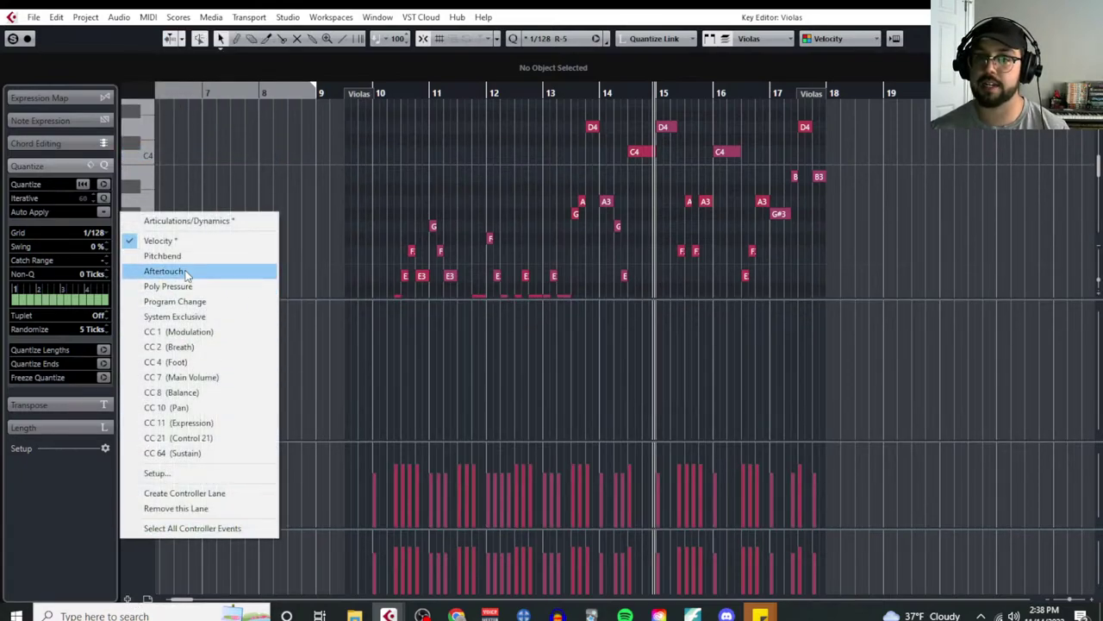
click(193, 222)
drag(293, 443, 301, 514)
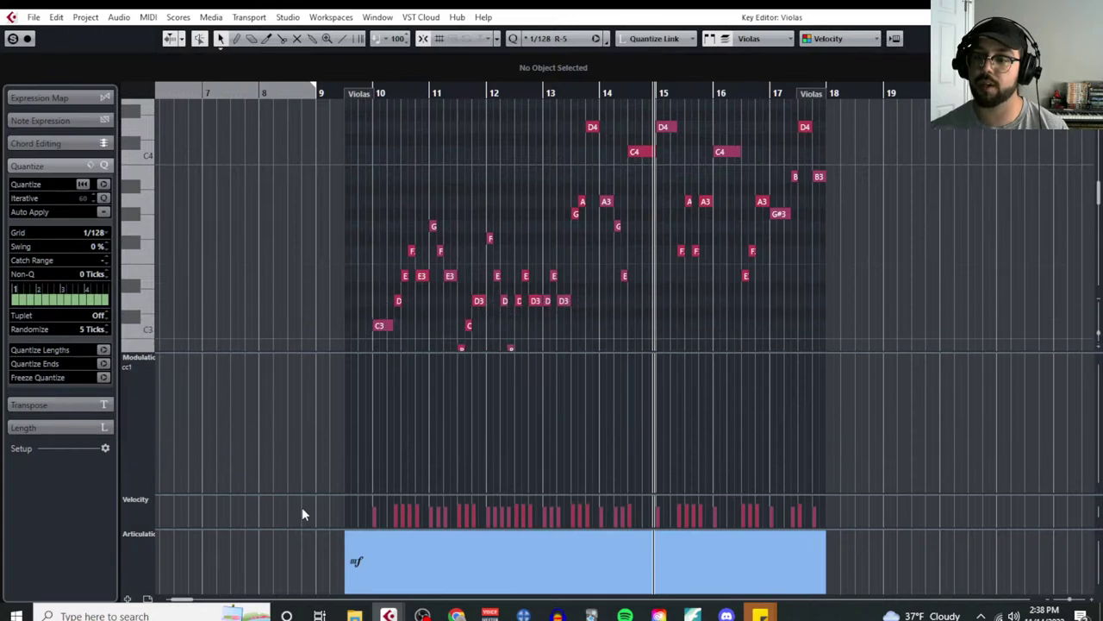
Step: Place the first modulation point of the viola part at the start of bar 10, beneath the long C3
scroll(368, 234, down, 3)
scroll(368, 274, up, 5)
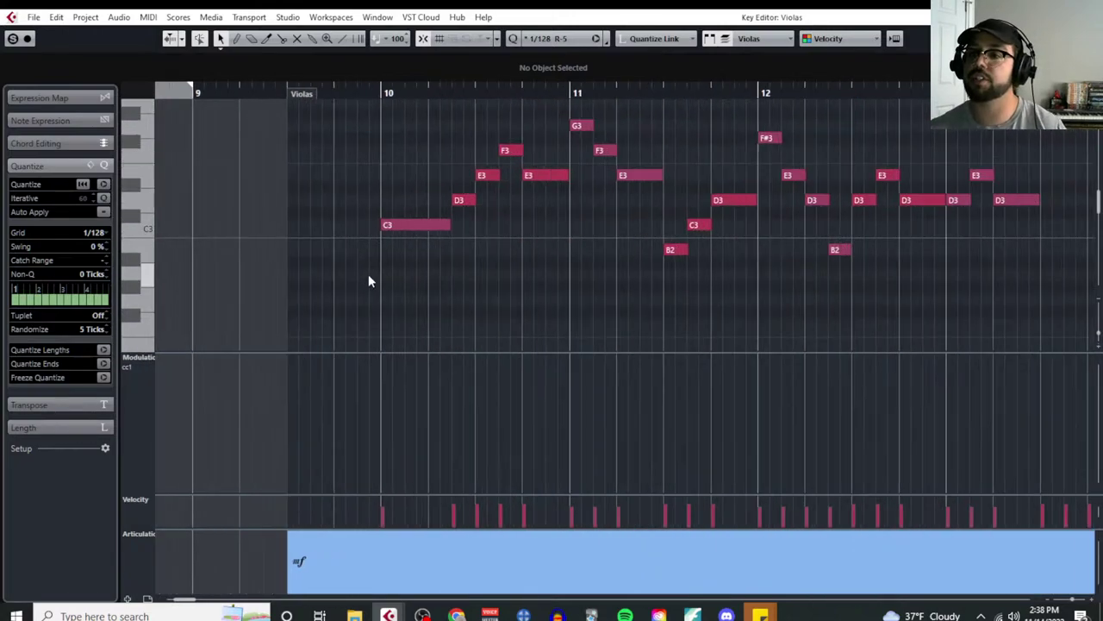
click(401, 269)
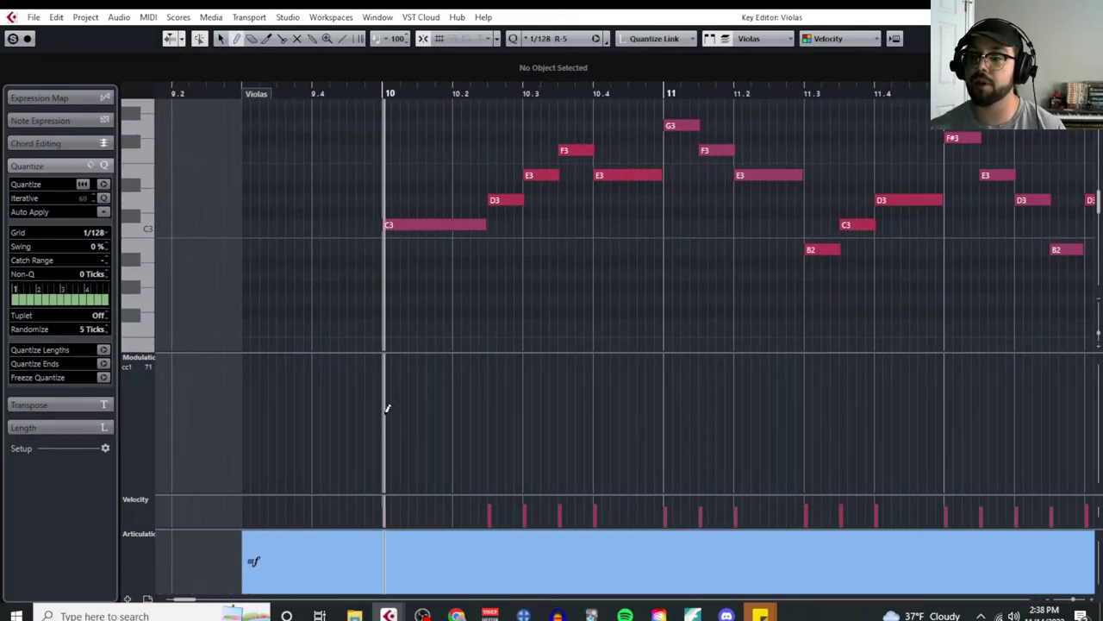
click(382, 414)
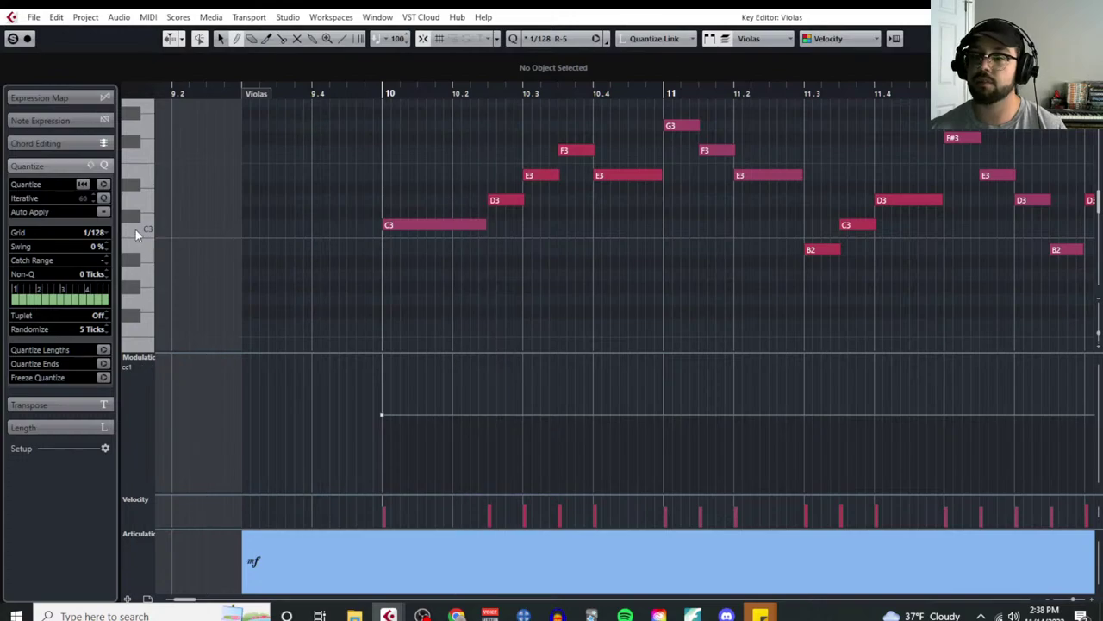
Step: Set the quantize grid to 1/8, raise the viola modulation beneath the D3 in bar 10 and lower it at the start of bar 11
click(96, 232)
click(112, 293)
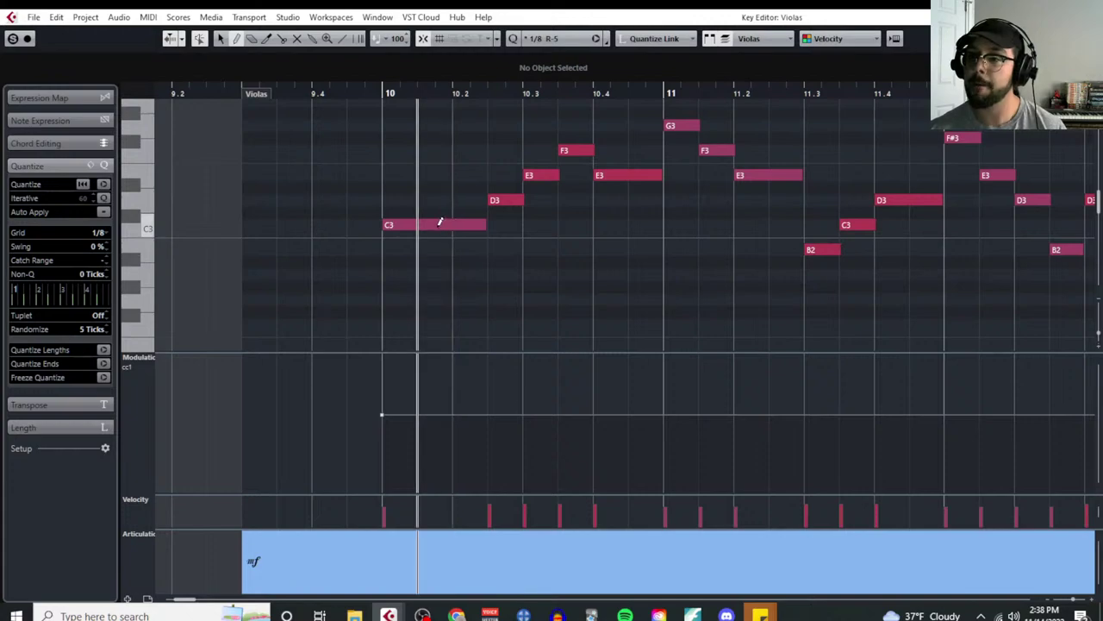
click(490, 388)
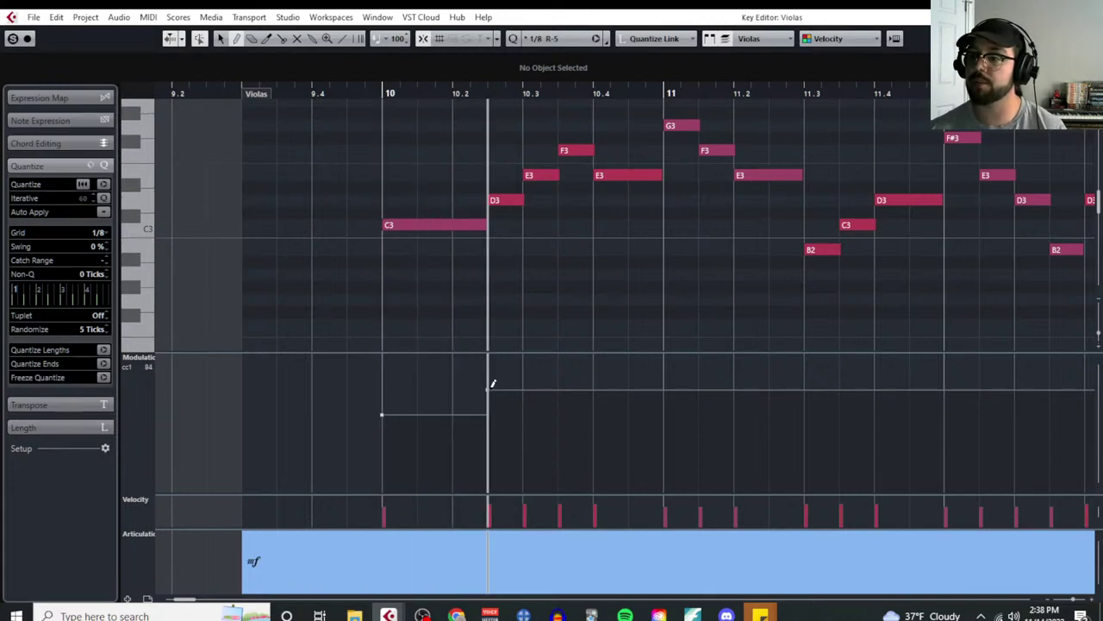
click(668, 414)
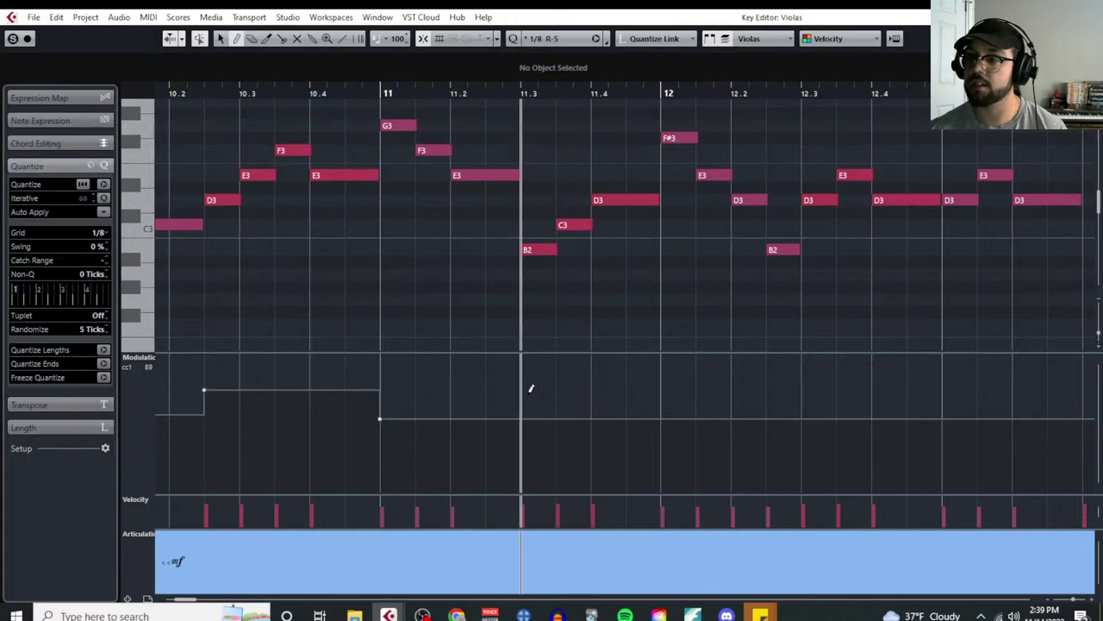
Step: Continue the stepped viola modulation to beat 14.3, raised at 11.3, 12.3, 13.3 and 14.3 and lowered at bars 12, 13 and 14
click(661, 410)
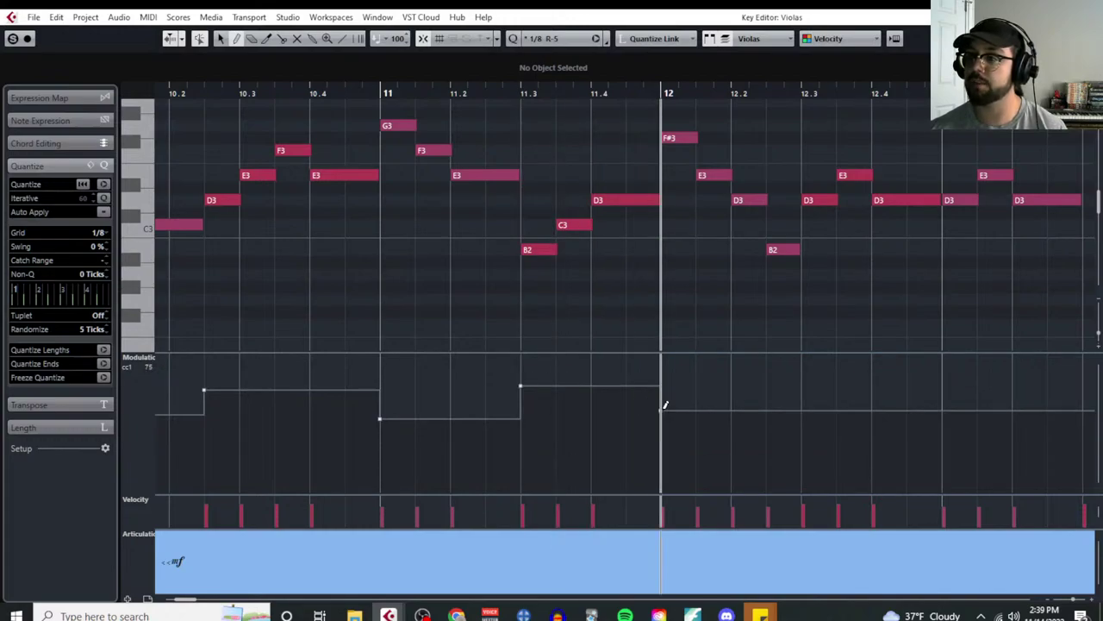
click(800, 389)
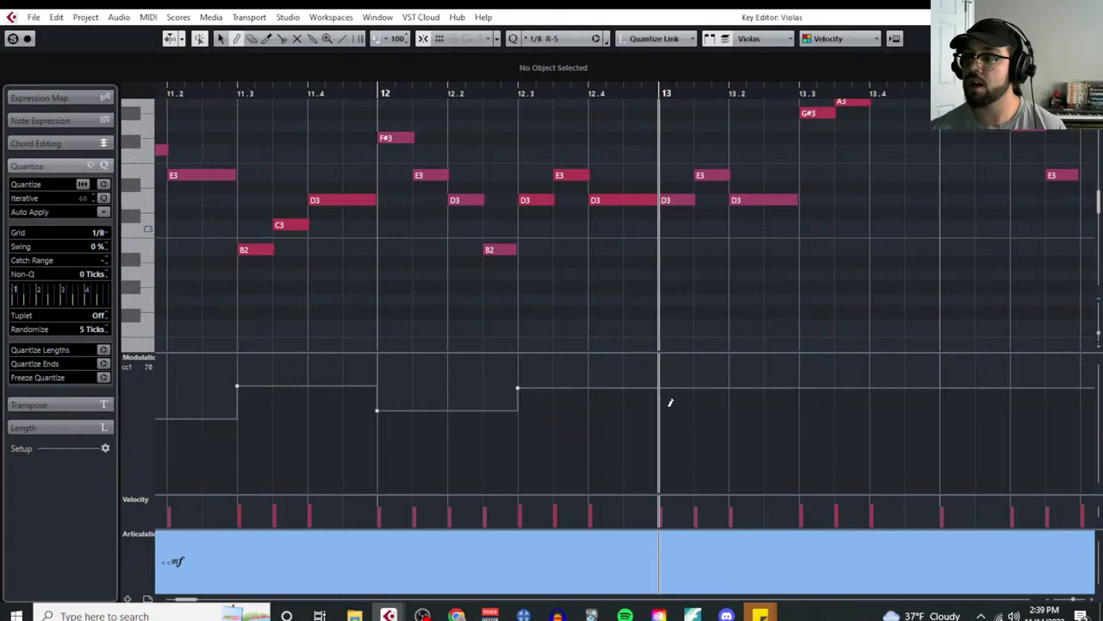
click(669, 407)
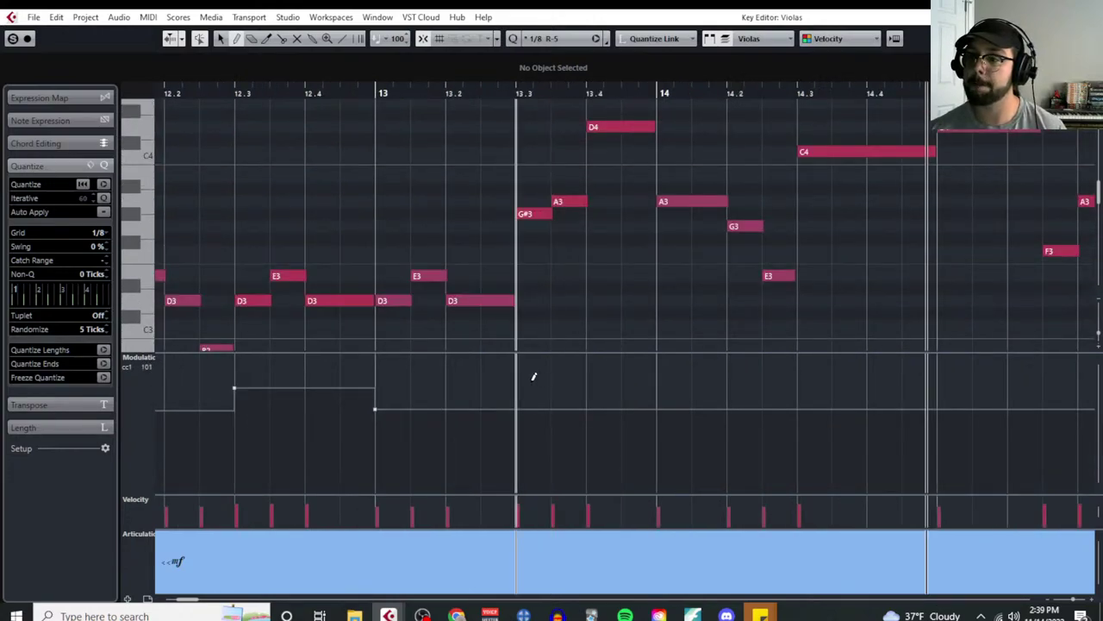
click(657, 407)
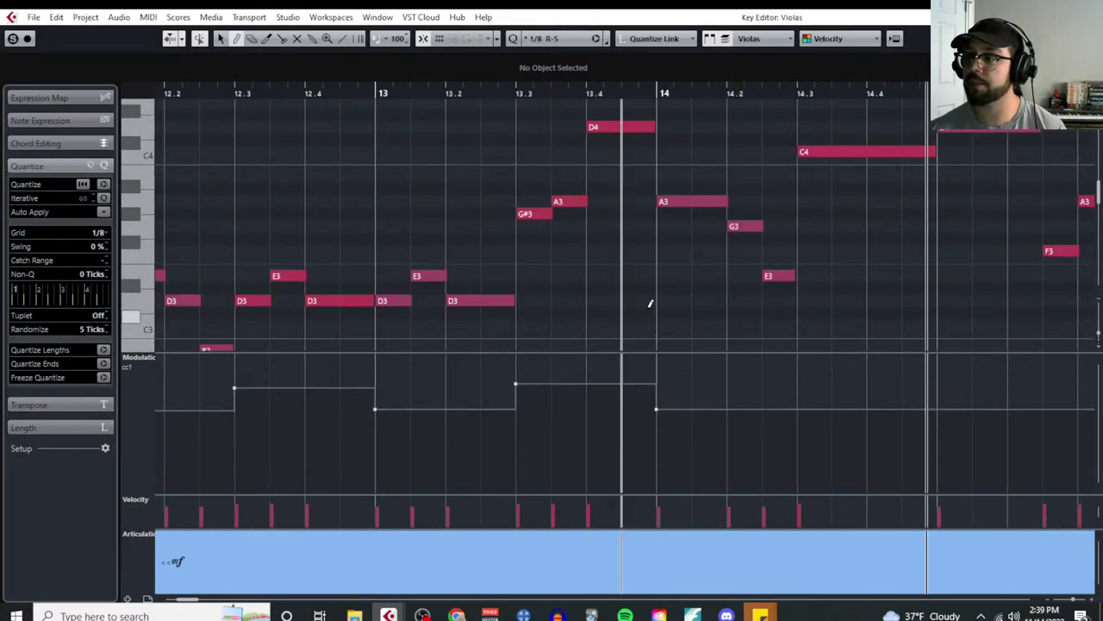
click(514, 371)
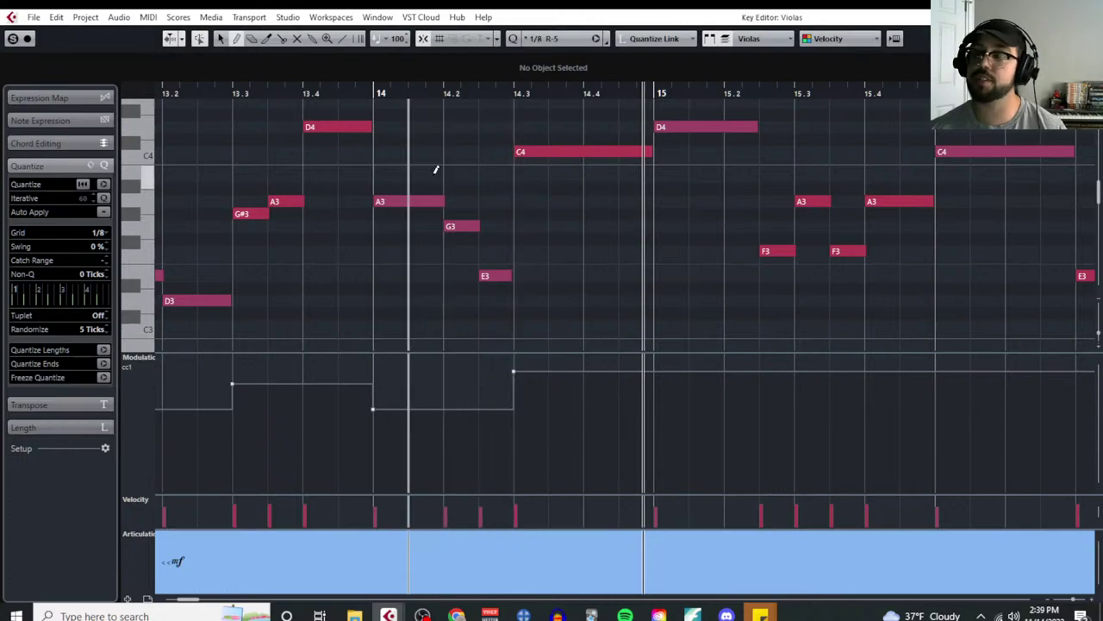
key(space)
key(space)
key(space)
key(space)
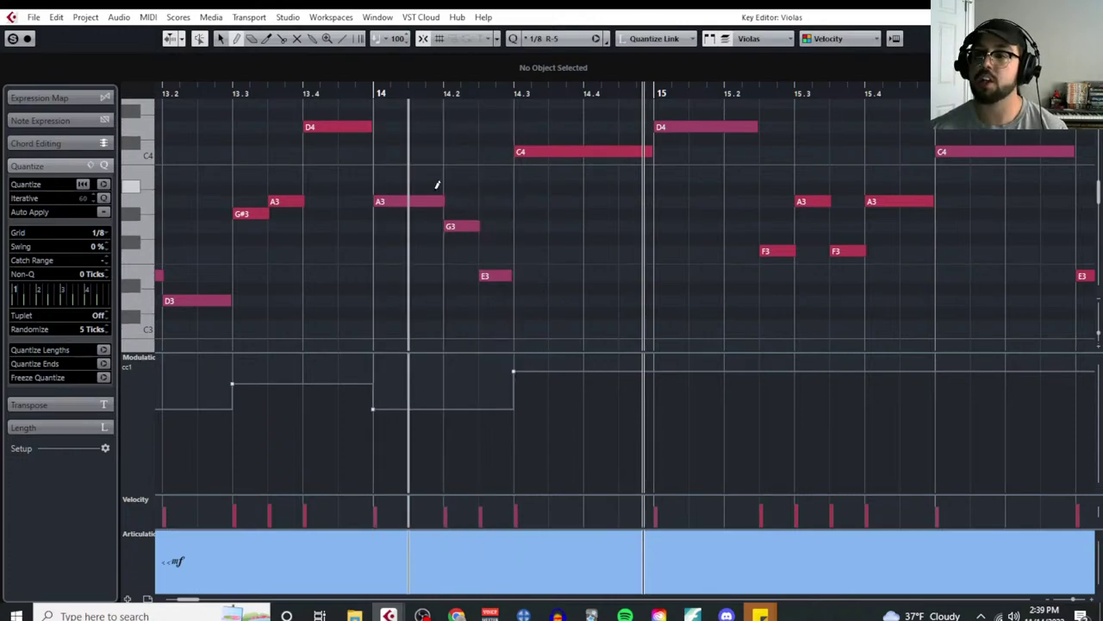
key(space)
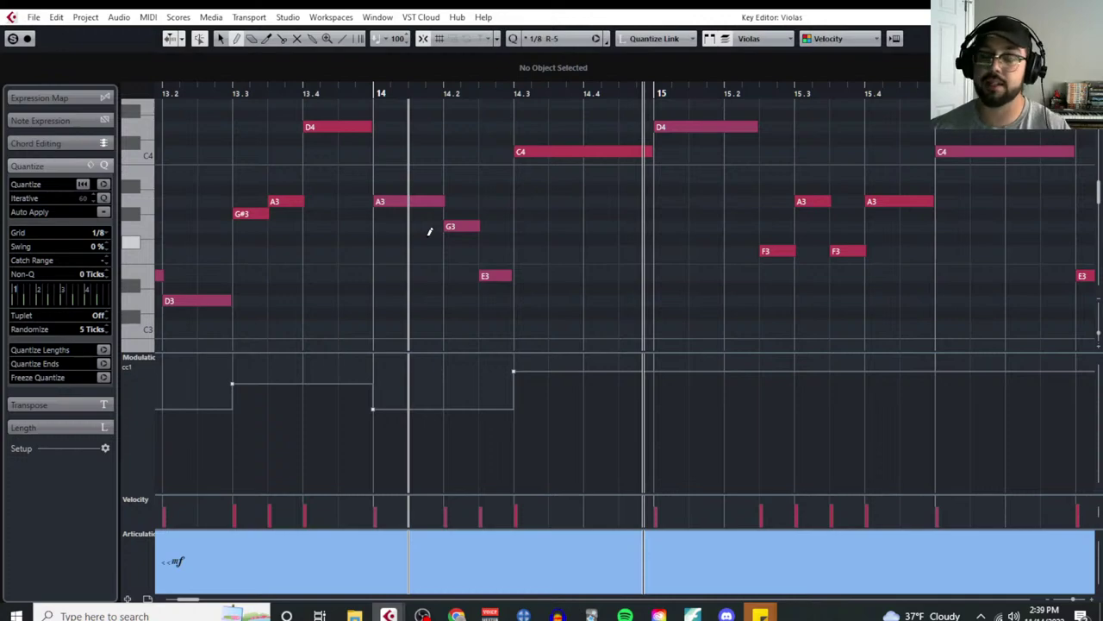
click(606, 144)
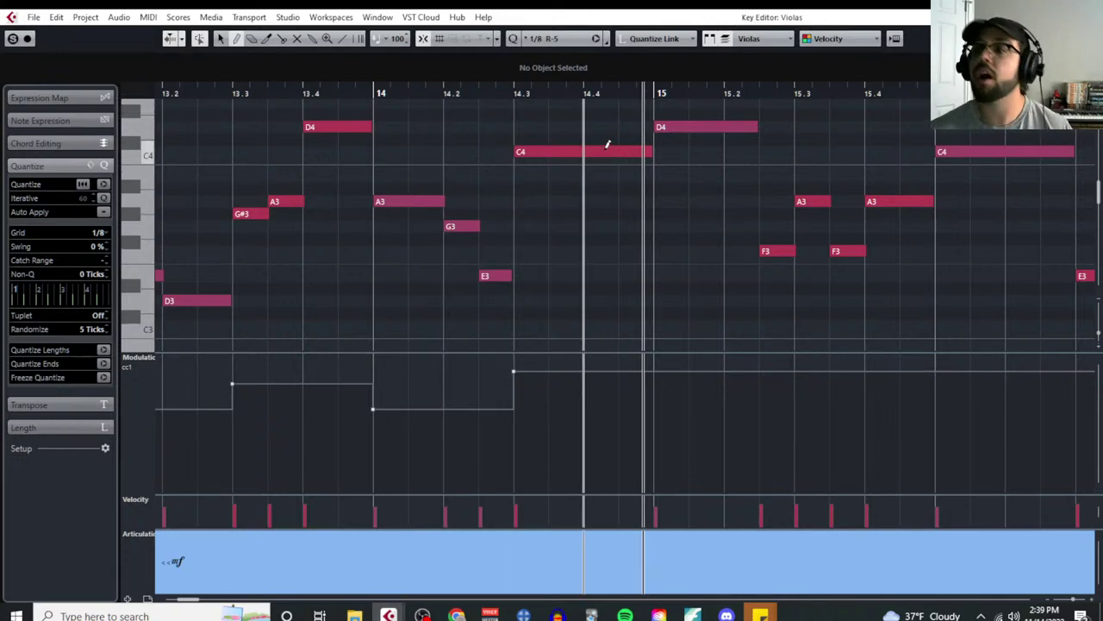
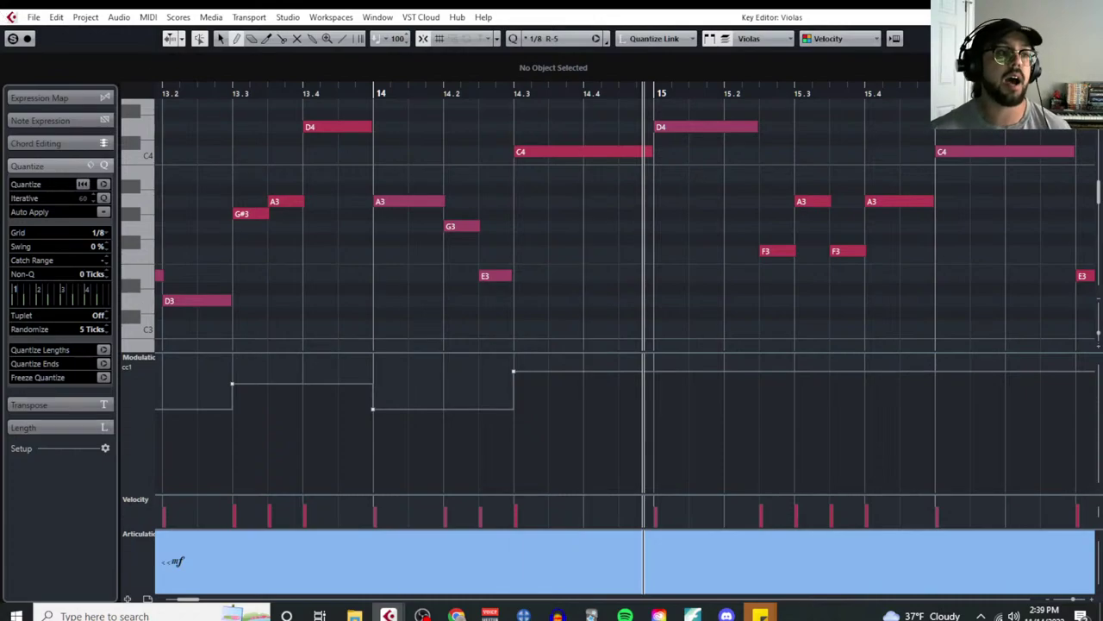
Step: Review the lesson notes on modulation in the Google Docs document, and return to the viola part in Cubase
key(alt+Tab)
scroll(507, 314, down, 1)
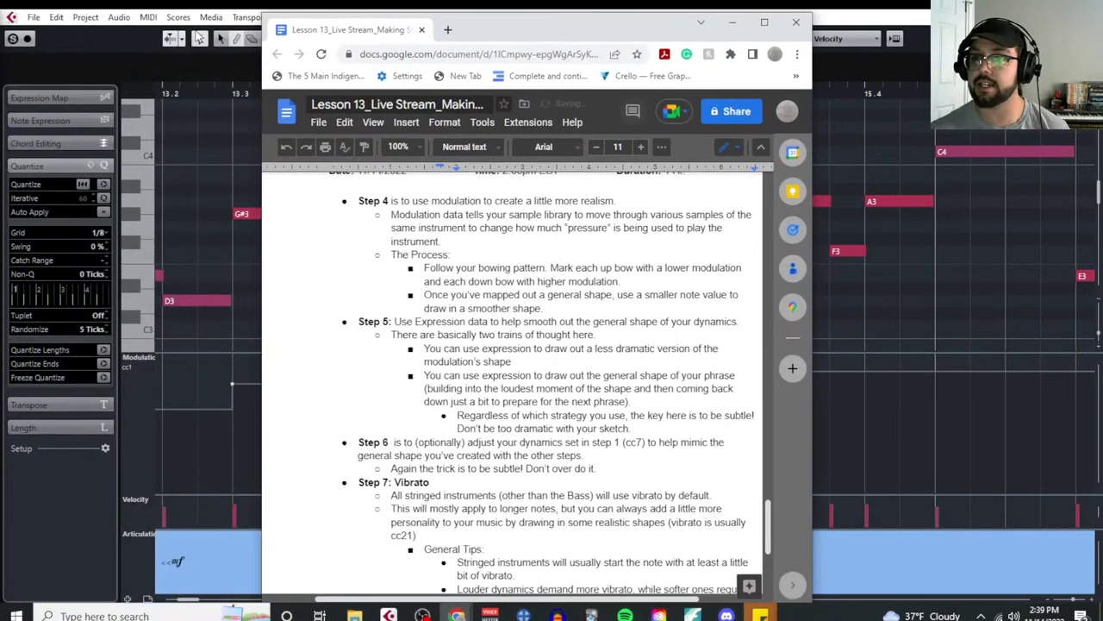
key(alt+Tab)
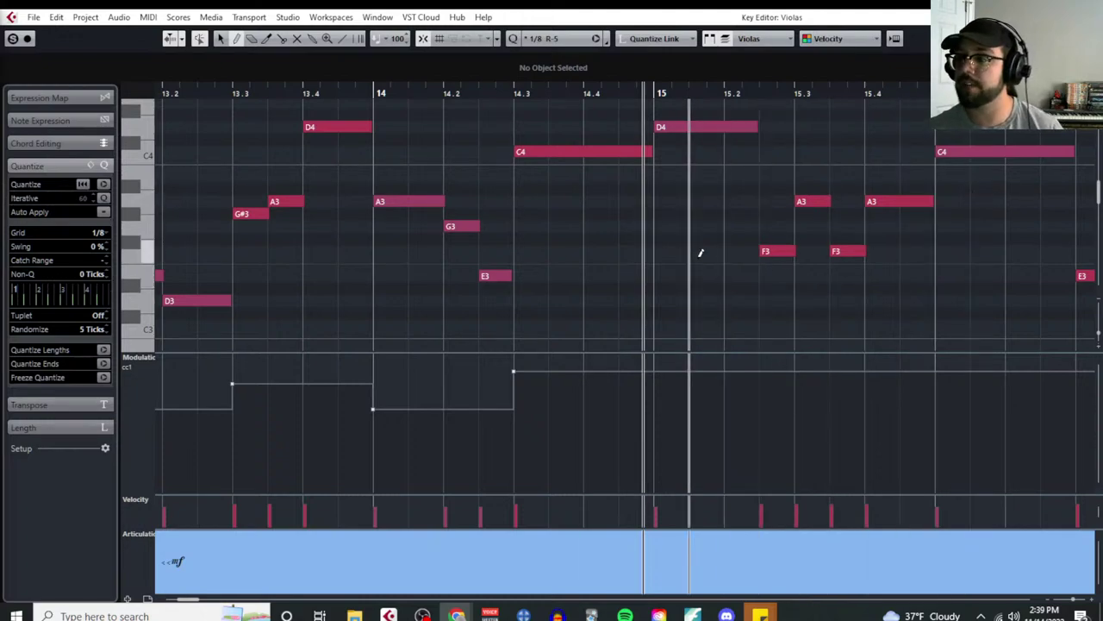
Step: Step the viola modulation through bars 15 to 17, lower under the up-bow notes and higher under the down-bow notes
click(661, 397)
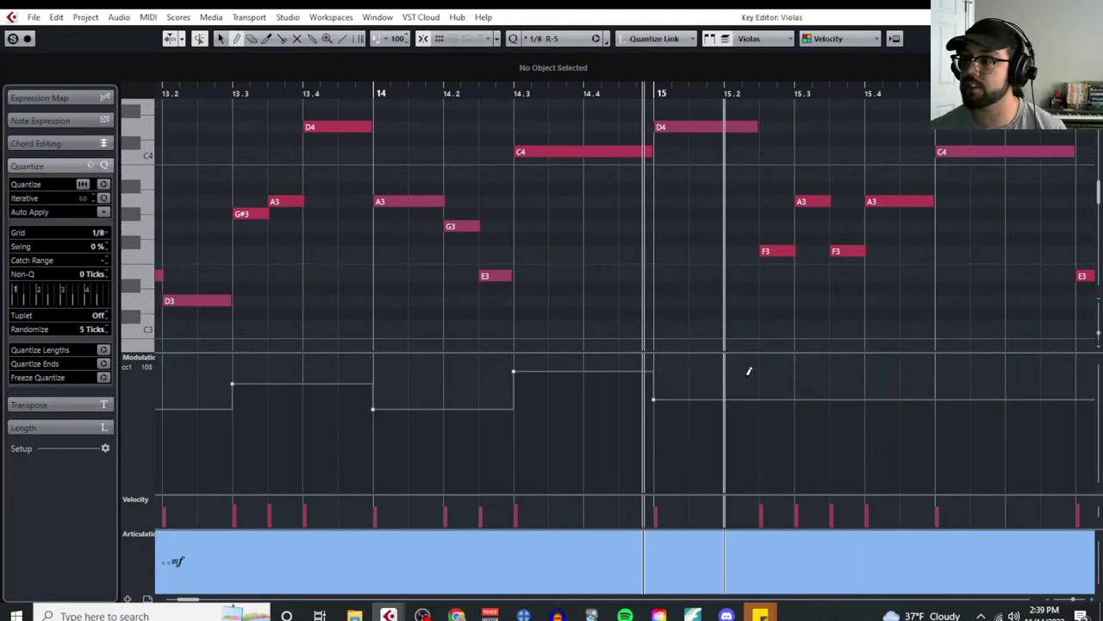
scroll(767, 362, right, 4)
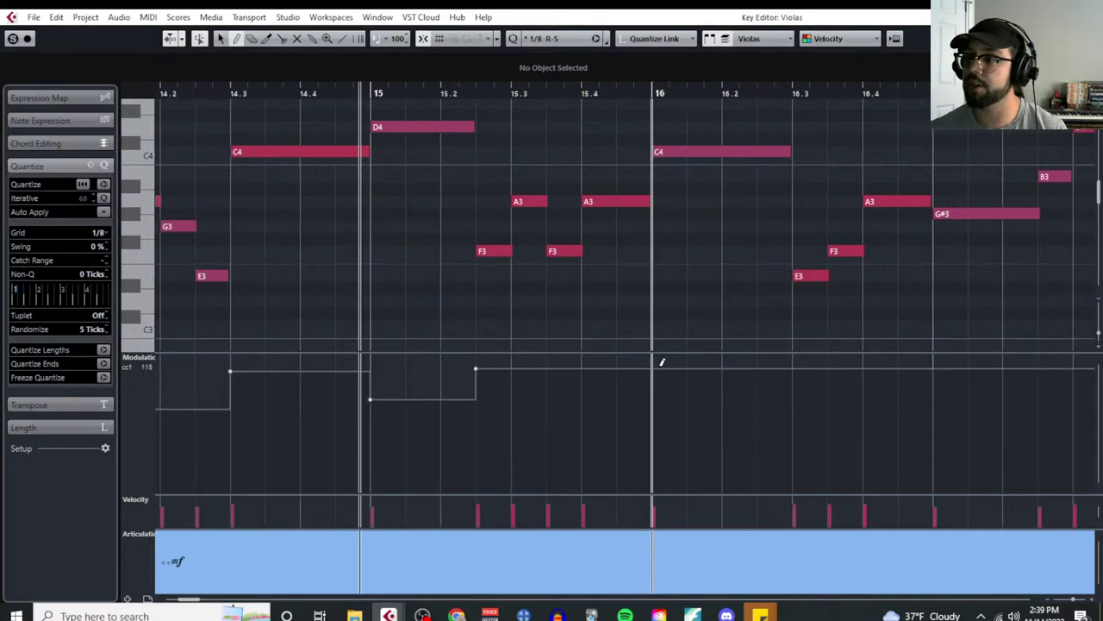
click(794, 366)
click(940, 392)
scroll(784, 308, right, 7)
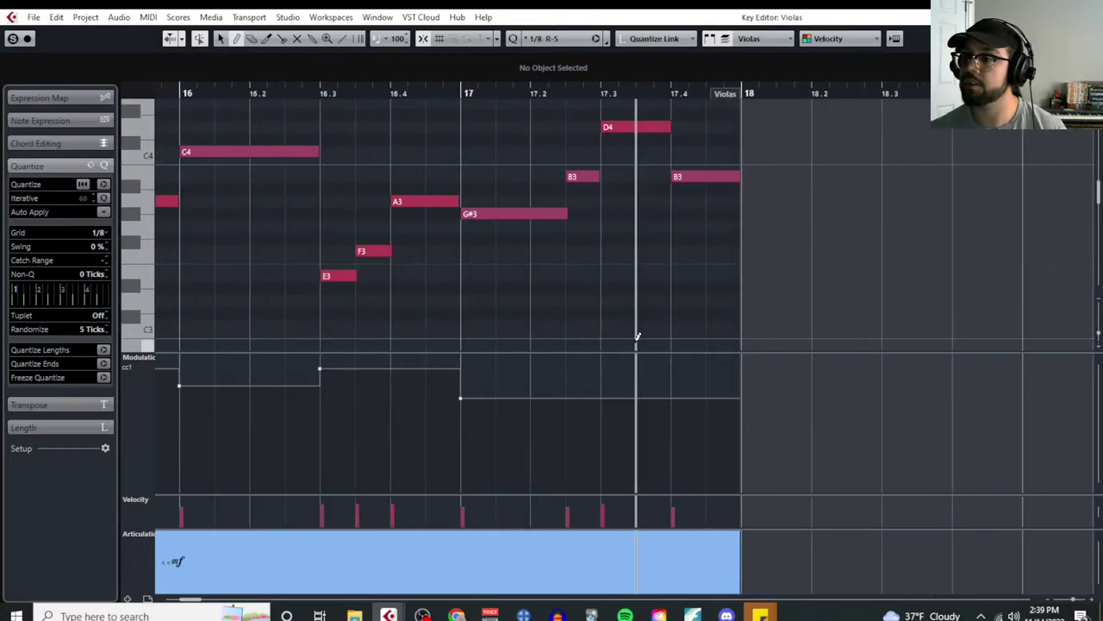
click(611, 362)
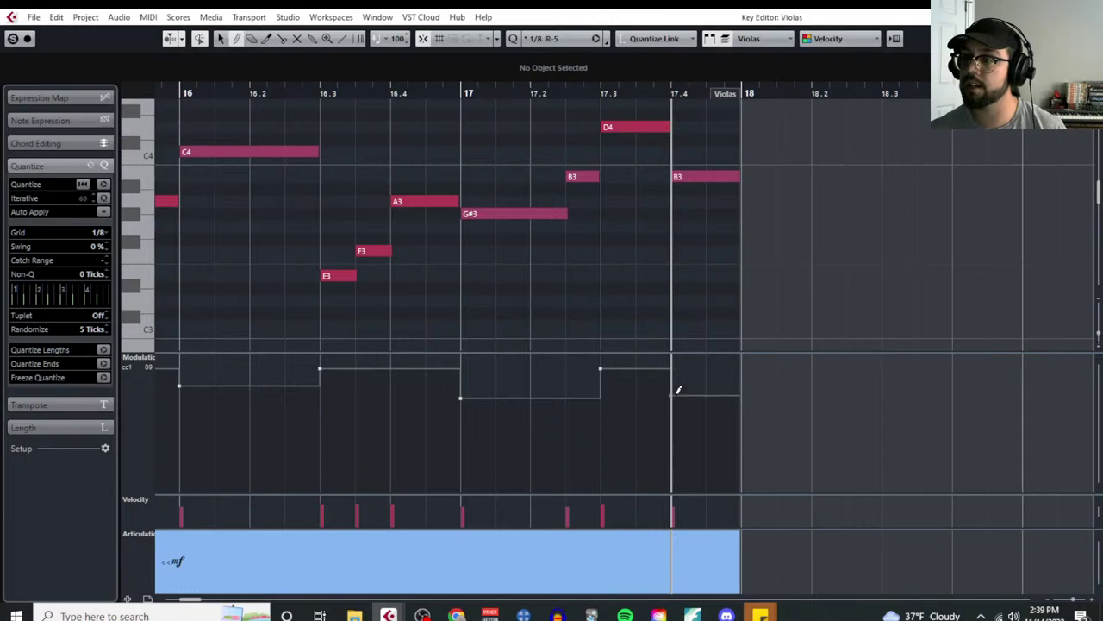
key(g)
key(g)
key(g)
key(g)
key(g)
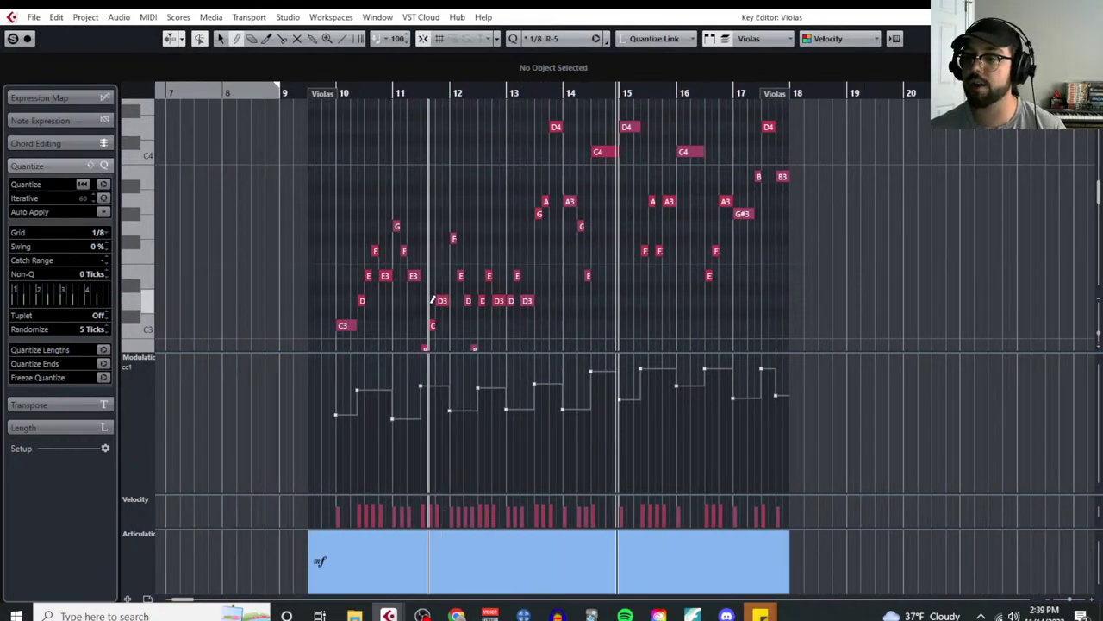
click(150, 356)
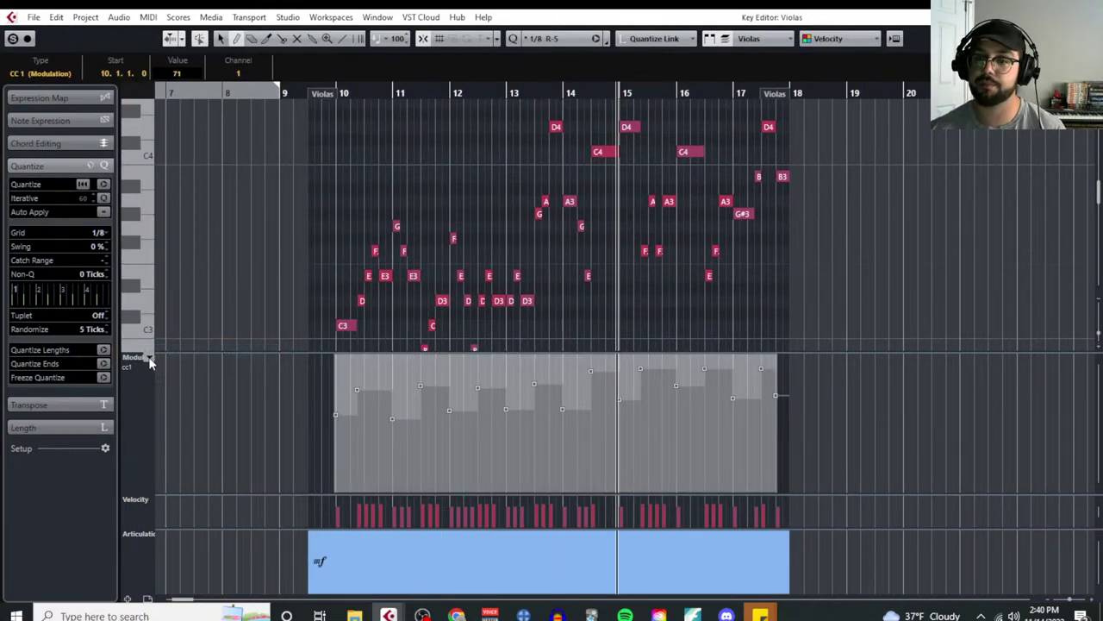
click(150, 358)
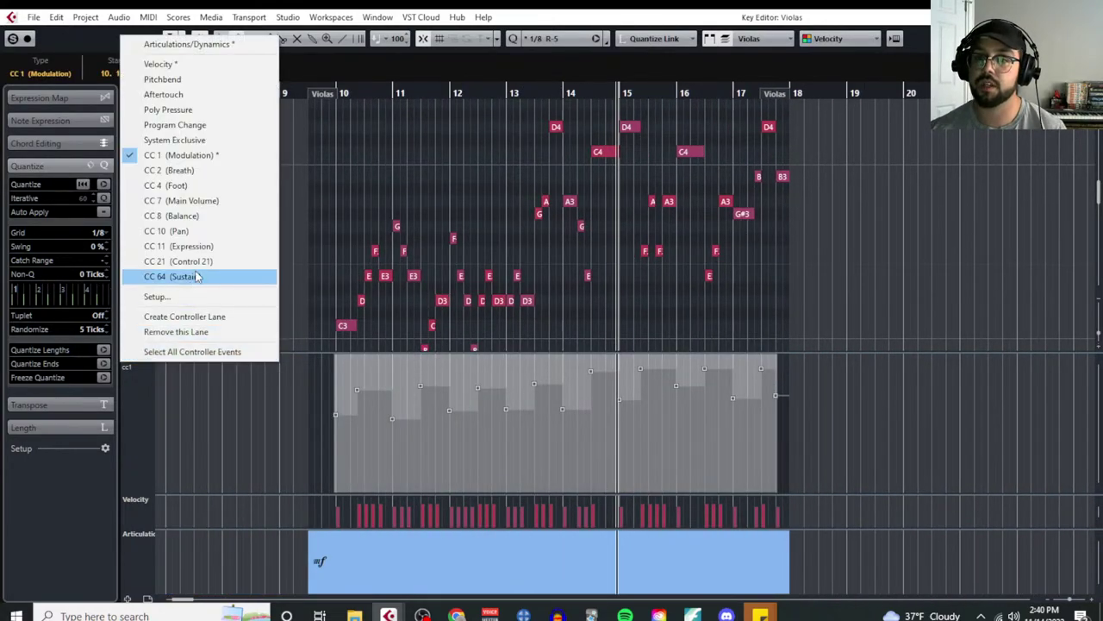
Step: Set the quantize grid to 1/128 and redraw the stepped viola modulation as a smooth freehand wave from bar 10 through bar 17
click(105, 234)
click(99, 233)
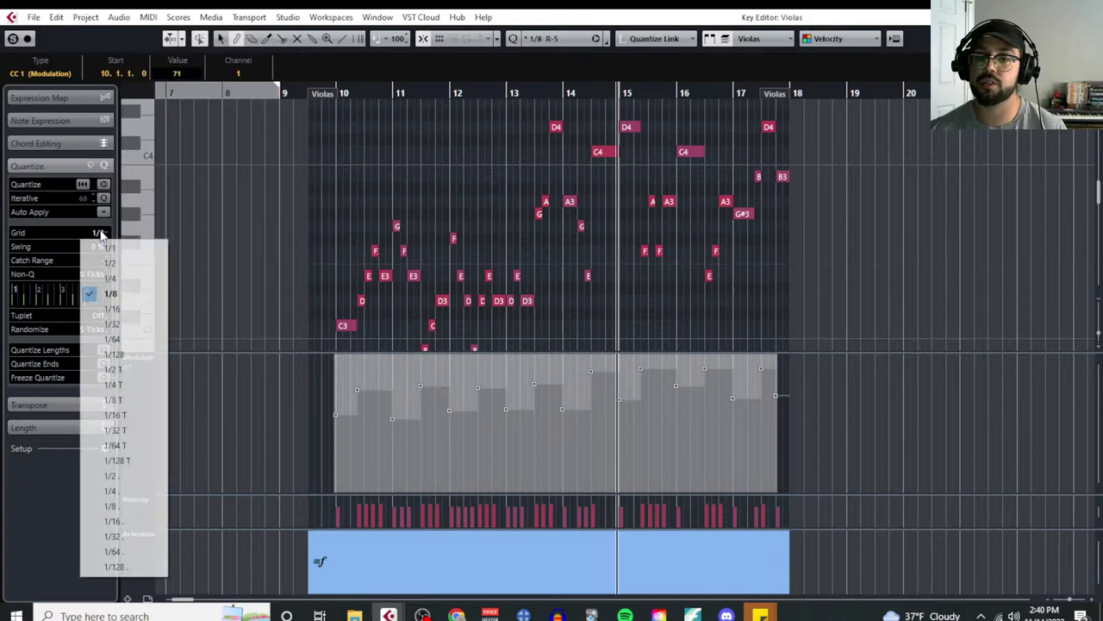
click(116, 354)
scroll(248, 431, up, 5)
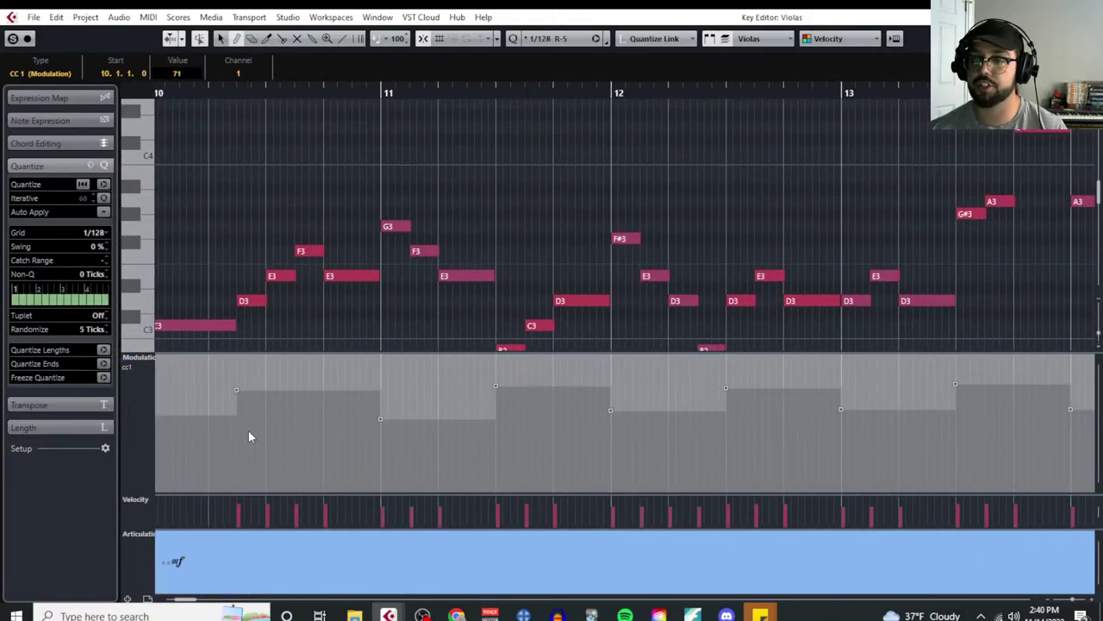
click(202, 424)
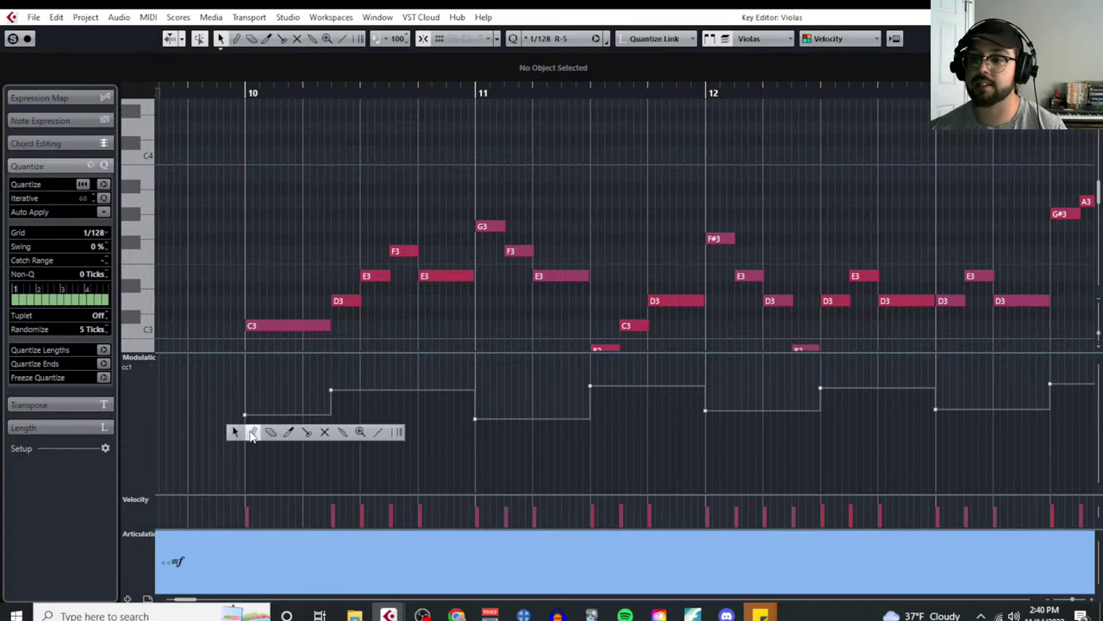
click(251, 435)
mouse_move(244, 415)
mouse_down()
mouse_move(333, 385)
mouse_move(483, 420)
mouse_move(539, 415)
mouse_move(614, 384)
mouse_move(734, 402)
mouse_move(854, 384)
mouse_move(938, 401)
mouse_move(746, 424)
mouse_move(632, 420)
mouse_move(655, 402)
mouse_move(813, 378)
mouse_move(887, 400)
mouse_move(680, 414)
mouse_move(516, 396)
mouse_up()
mouse_move(507, 399)
mouse_down()
mouse_move(657, 369)
mouse_move(773, 395)
mouse_move(860, 372)
mouse_move(960, 382)
mouse_move(496, 394)
mouse_move(494, 384)
mouse_move(614, 364)
mouse_move(683, 370)
mouse_move(717, 390)
mouse_move(783, 393)
mouse_move(834, 371)
mouse_move(899, 393)
mouse_move(953, 381)
mouse_up()
key(g)
key(g)
key(g)
key(g)
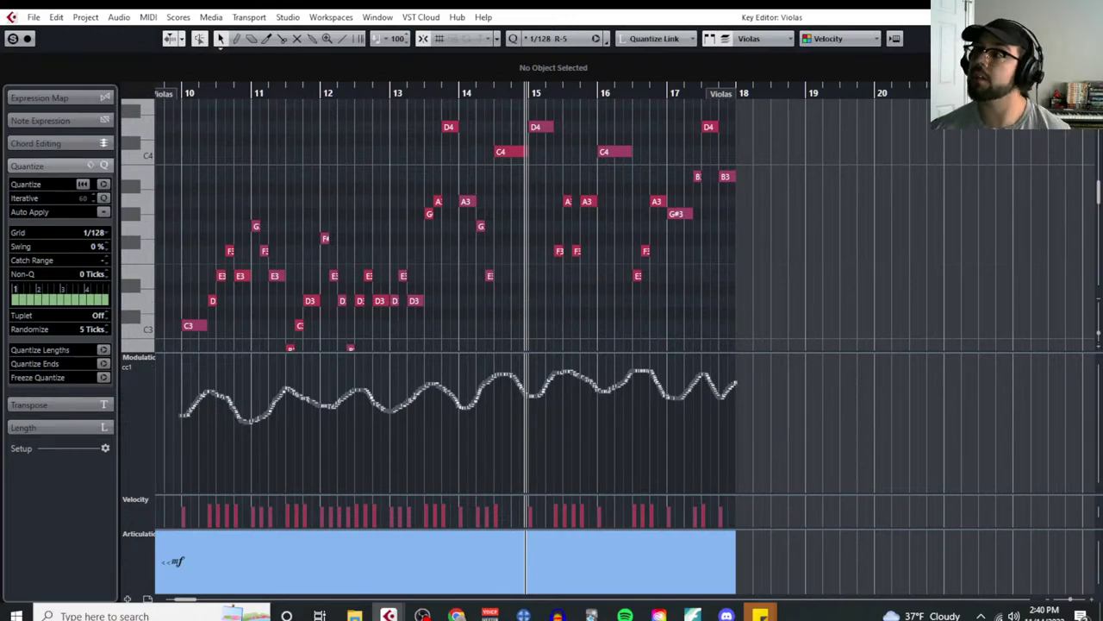
Step: Return to the project window and solo the Violas and Celli tracks together with Violin 1
key(ctrl+e)
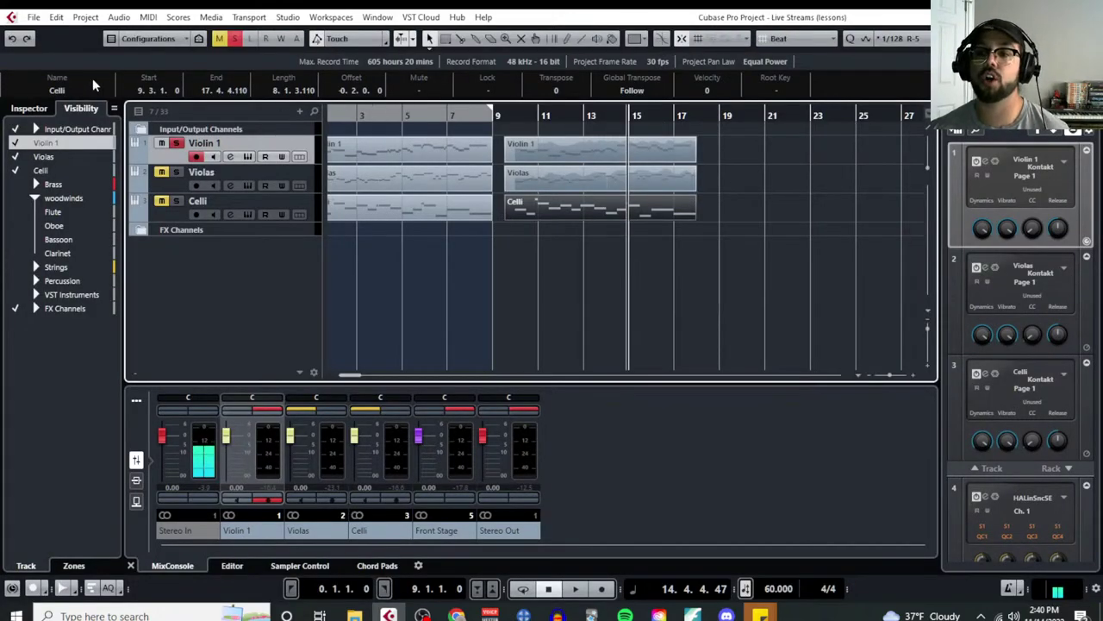
click(162, 173)
click(162, 202)
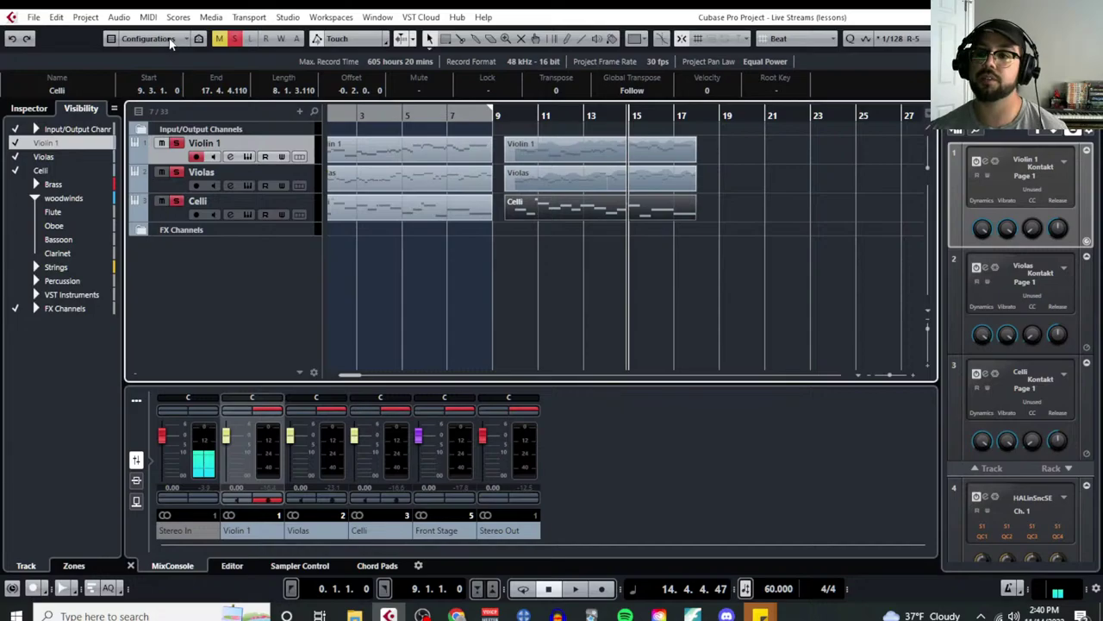
Step: Open the second Celli part in the Key Editor and change its Articulations/Dynamics lane to CC 1 (Modulation)
click(148, 18)
click(200, 35)
scroll(326, 262, left, 2)
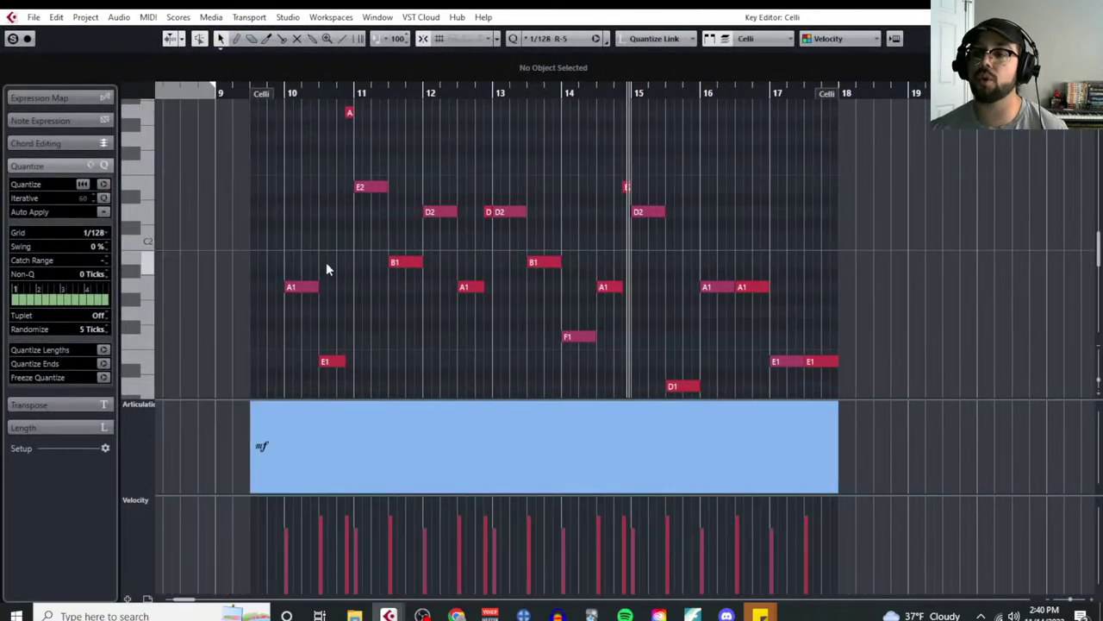
click(125, 440)
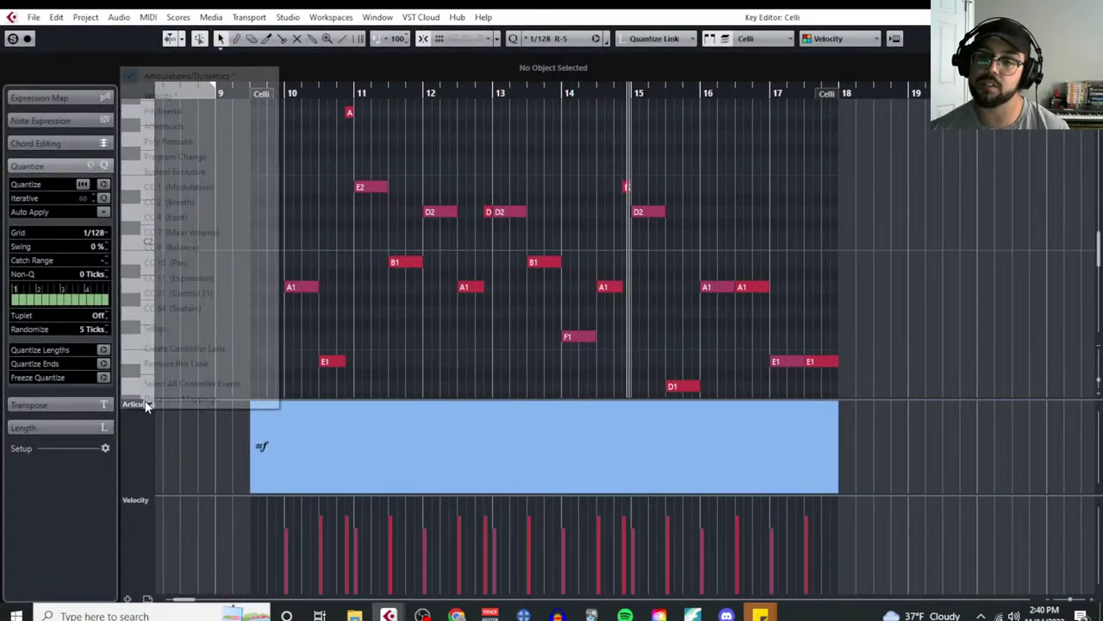
click(214, 187)
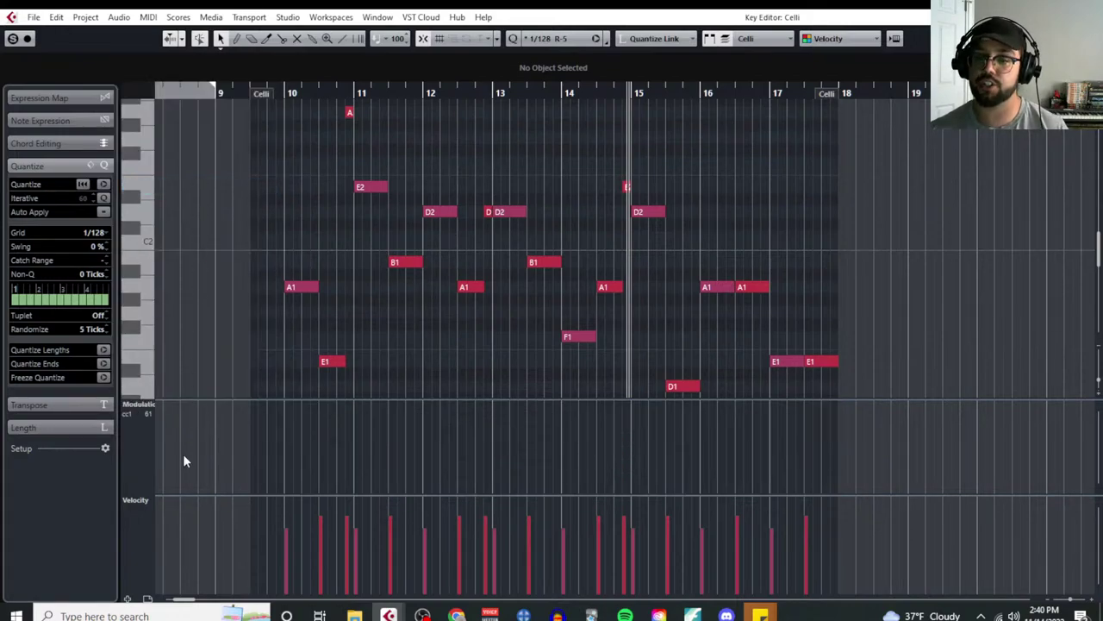
Step: Add an Articulations/Dynamics lane below the cello velocity lane, shrink both, and give the modulation lane more height
click(127, 598)
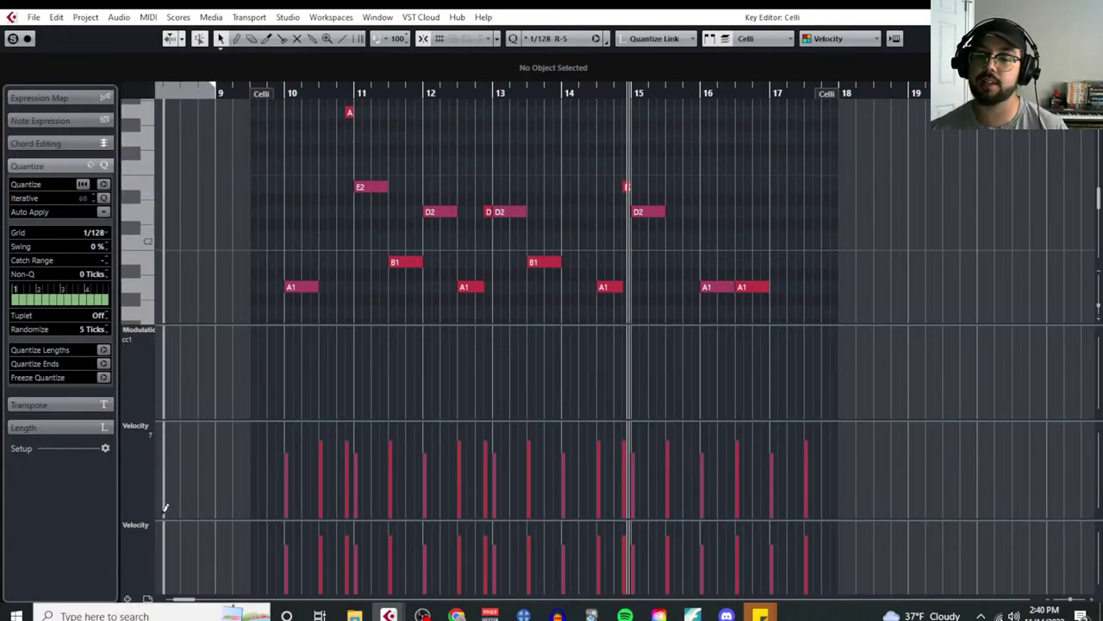
click(138, 525)
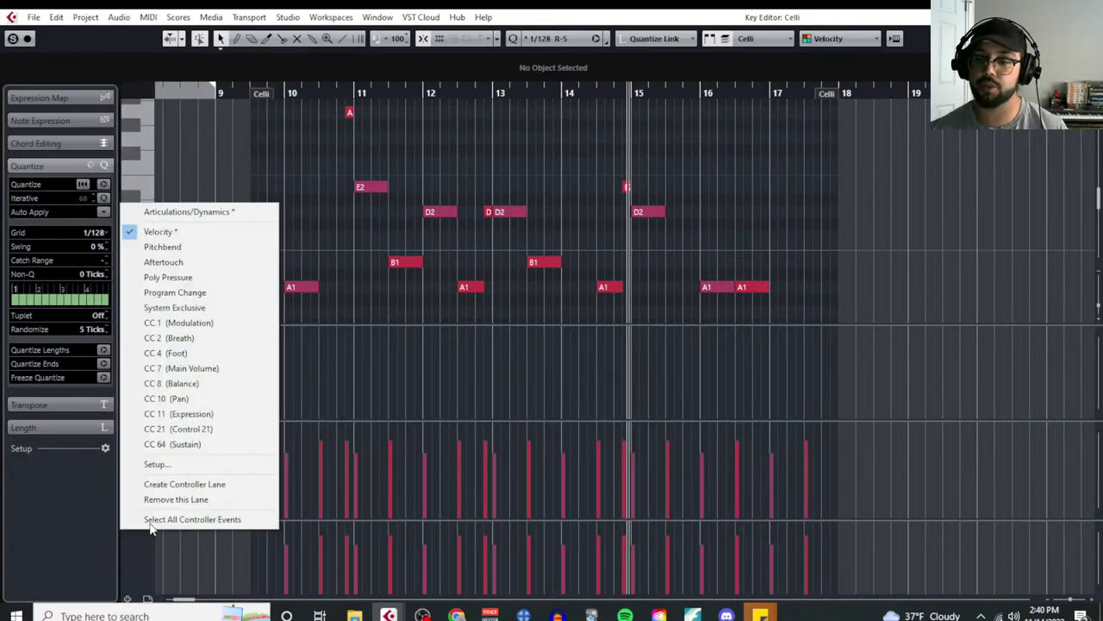
click(189, 212)
drag(234, 519, 238, 564)
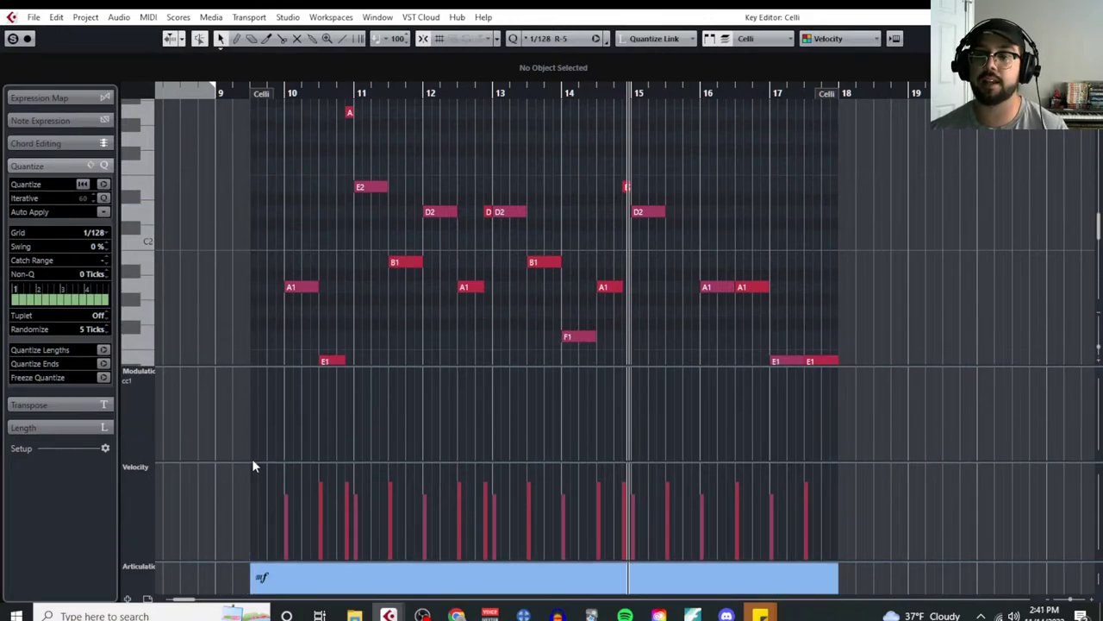
drag(251, 462, 260, 571)
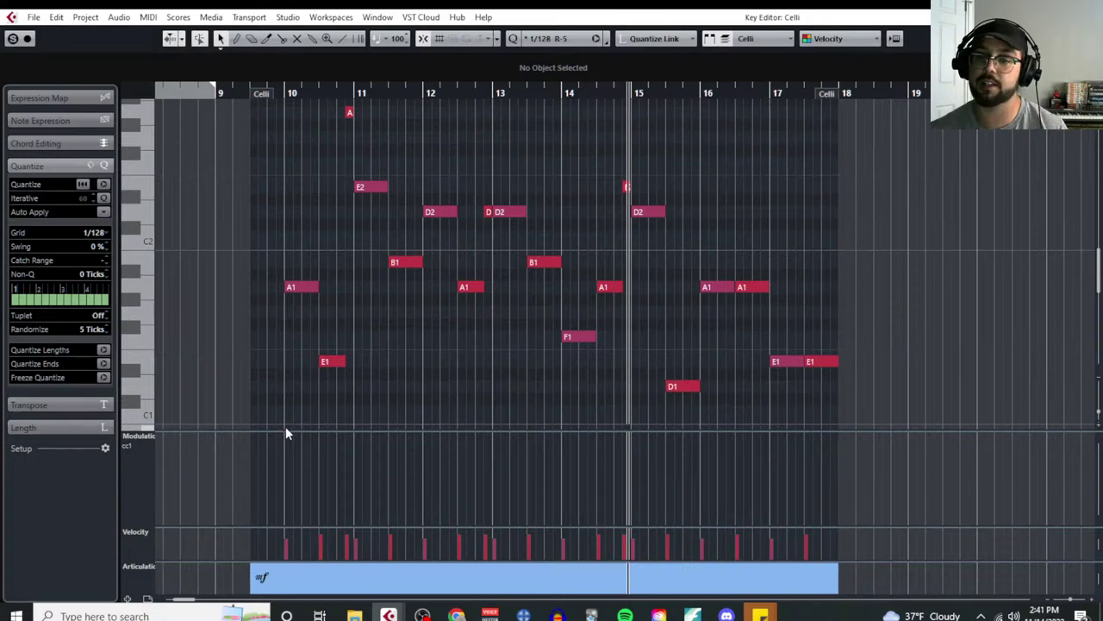
drag(285, 431, 274, 378)
Step: Set the quantize grid to 1/8 and draw alternating low and high CC 1 steps across cello bars 10 and 11, starting at about 72 and 101
ctrl+scroll(254, 334, up, 3)
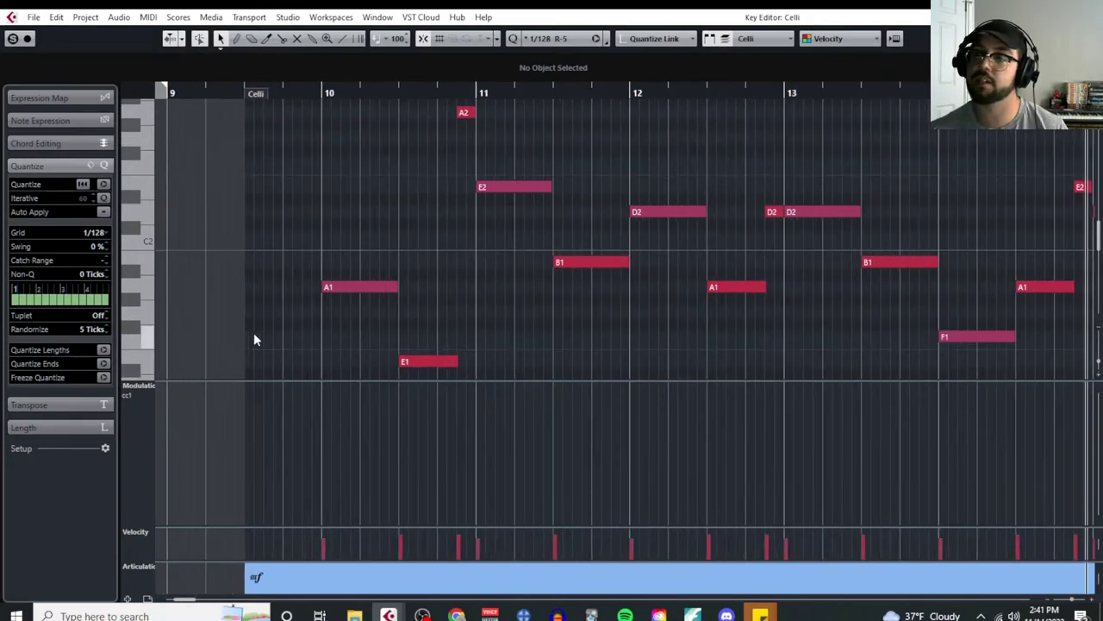
scroll(344, 330, down, 2)
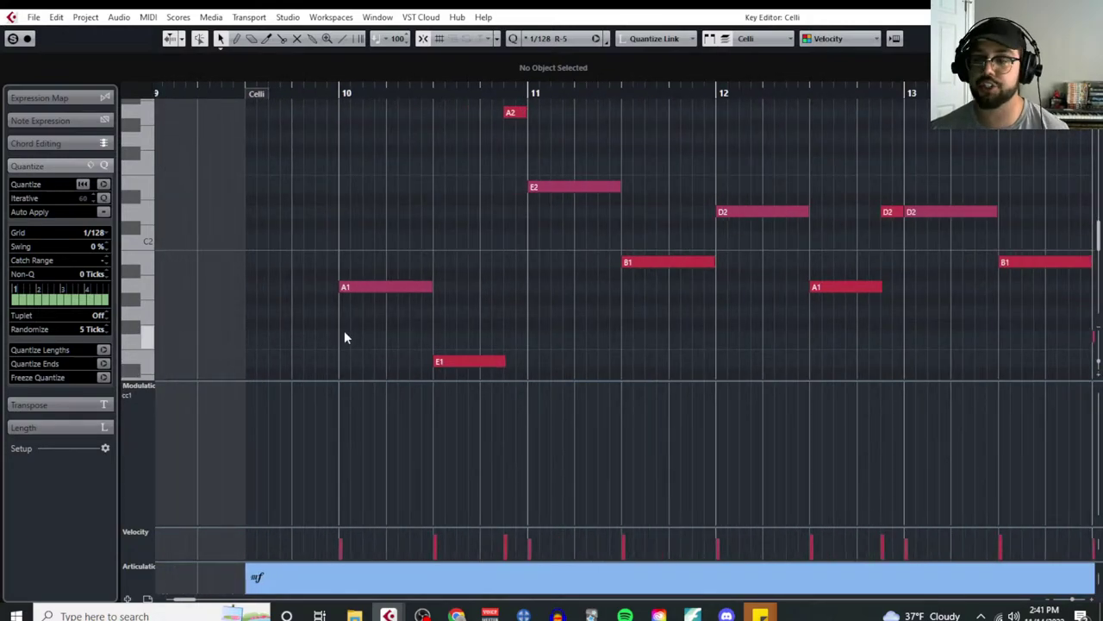
right_click(344, 331)
click(361, 334)
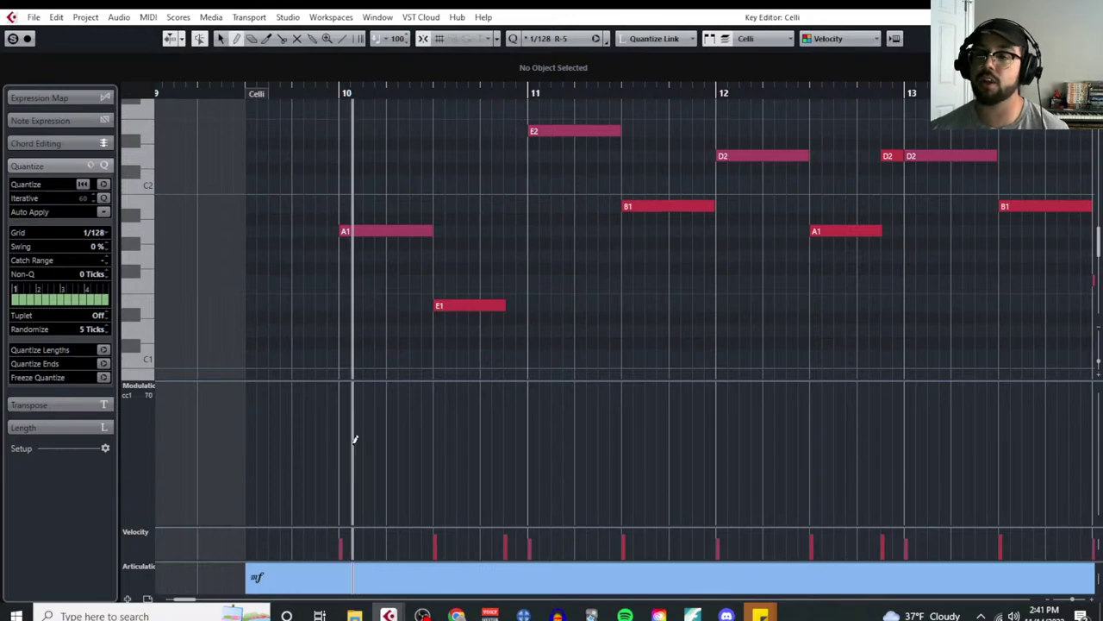
click(95, 233)
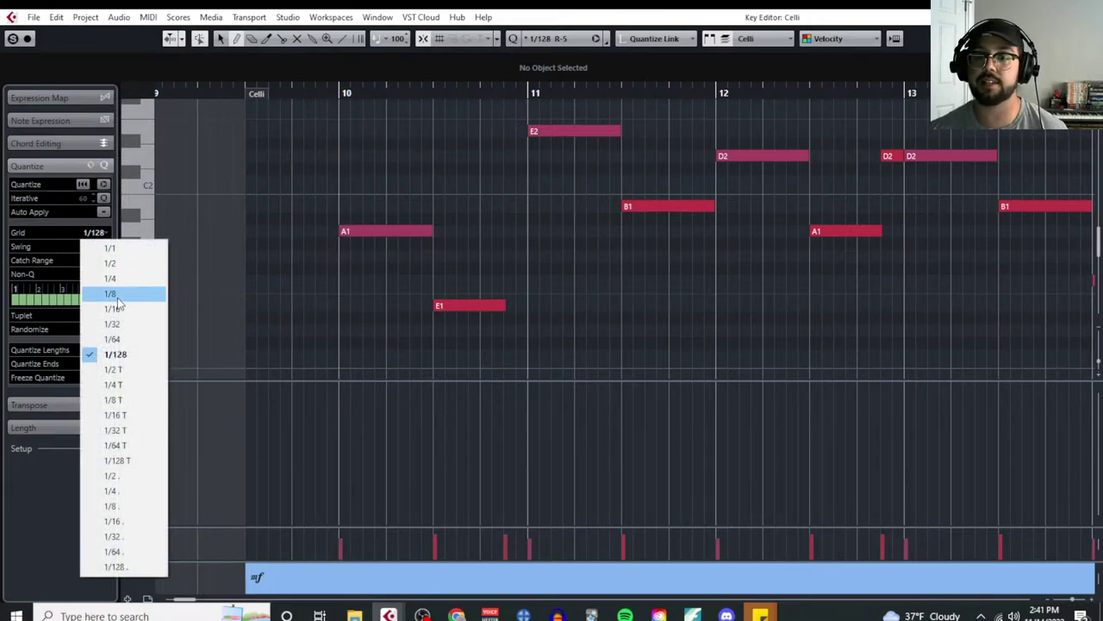
click(125, 296)
click(339, 444)
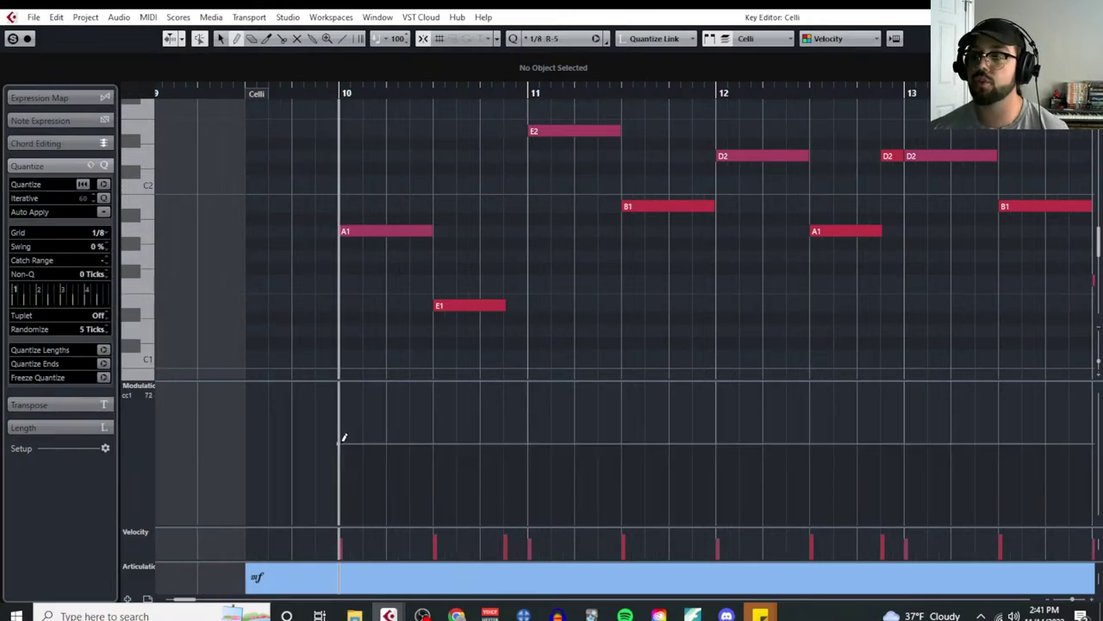
click(434, 411)
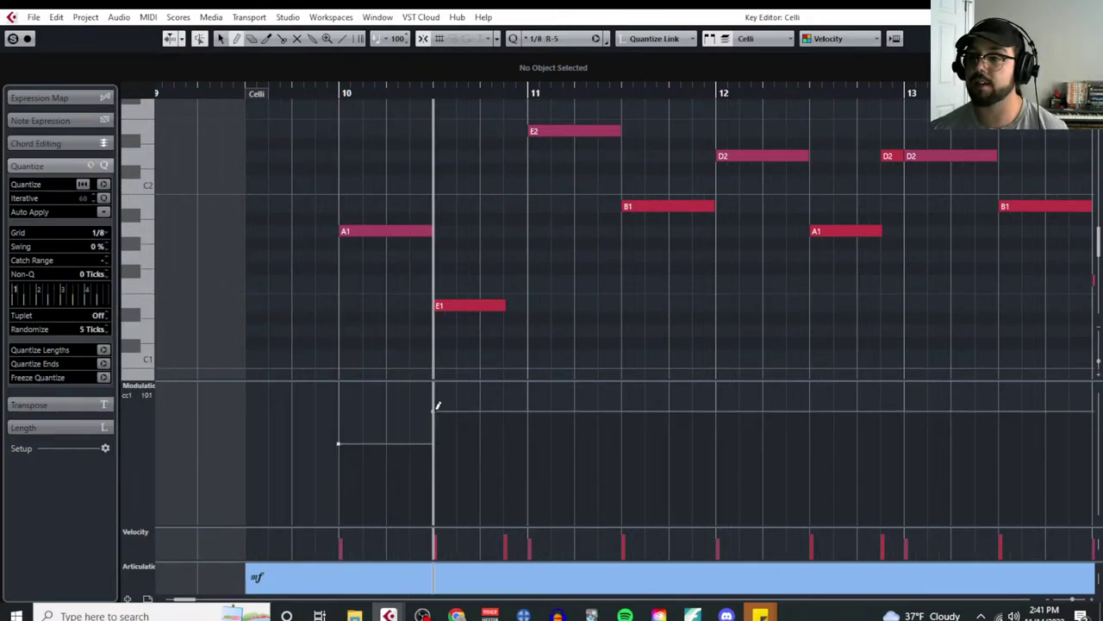
click(528, 438)
click(620, 411)
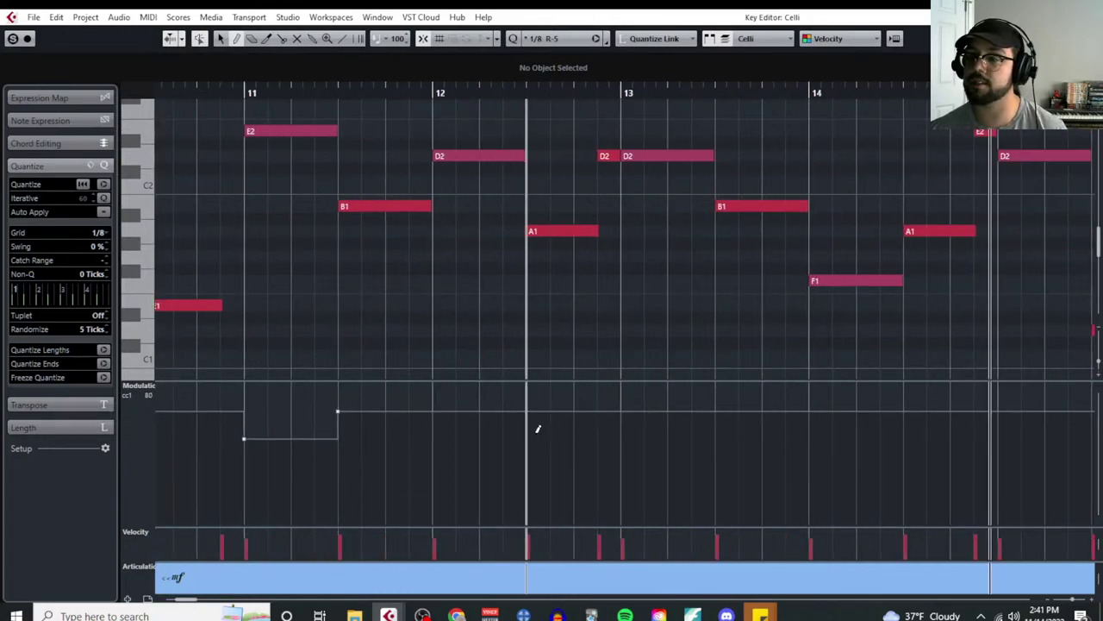
Step: Add alternating lower and higher half-bar modulation steps in bars 12 through 14, with about 113 mid-bar 12 and 72 at bar 14
click(443, 428)
click(527, 398)
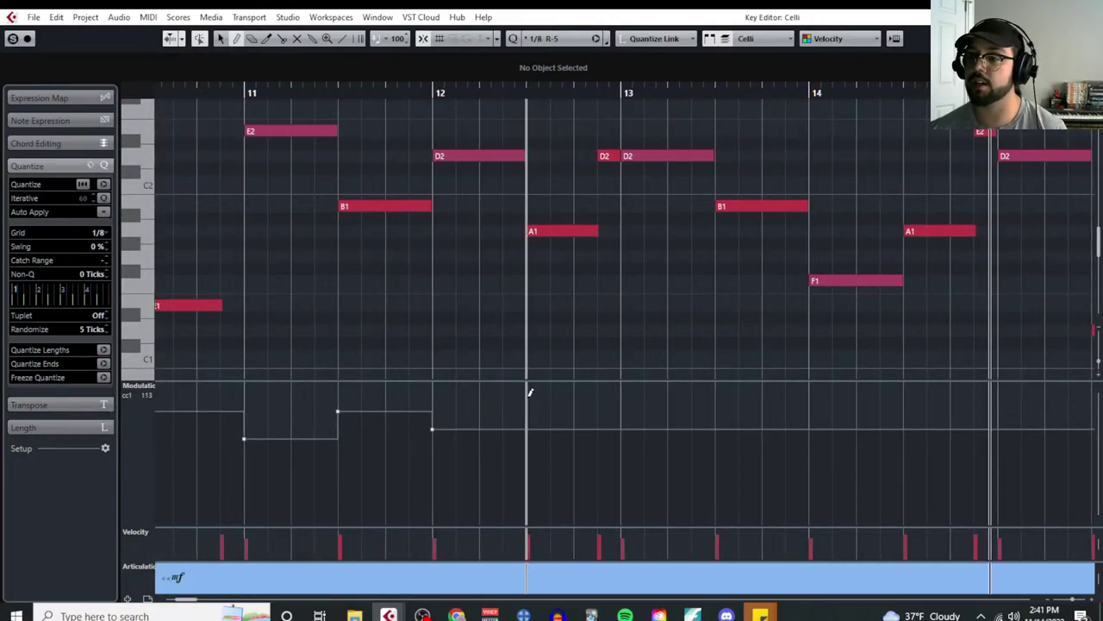
click(624, 424)
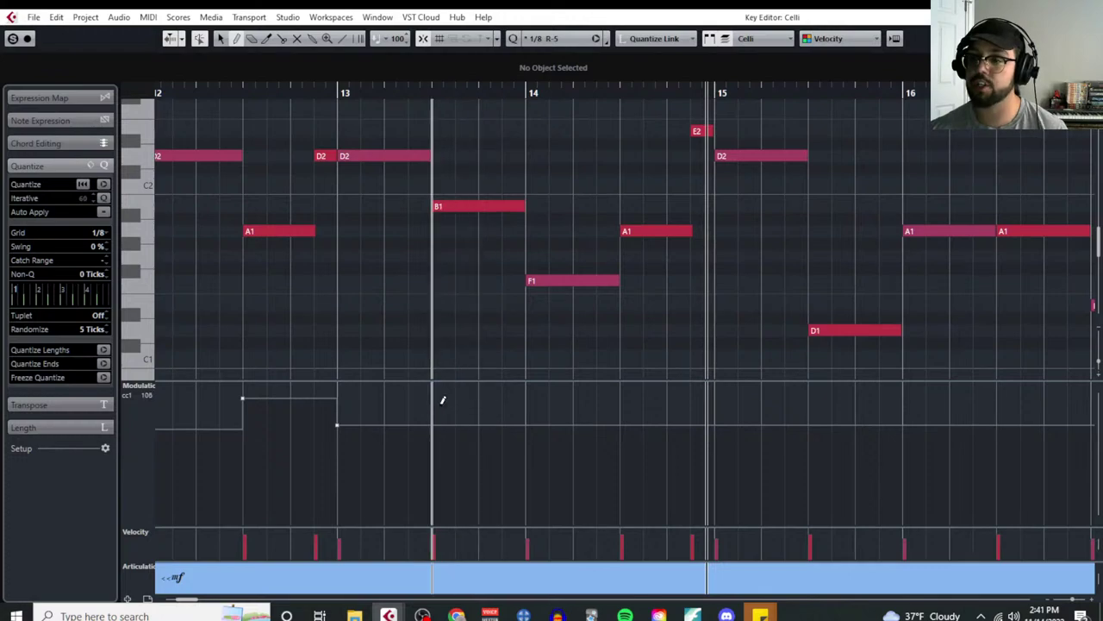
click(438, 399)
click(530, 441)
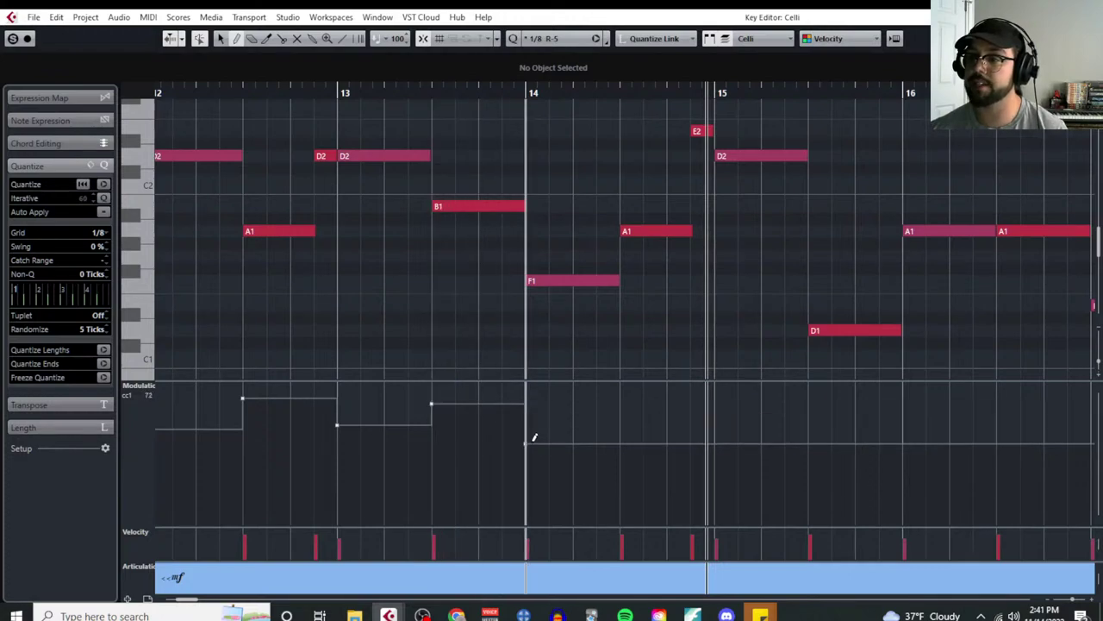
click(622, 403)
Step: Continue the alternating low and high half-bar modulation steps from bar 15 through bar 17, with about 72 at bar 16
click(715, 425)
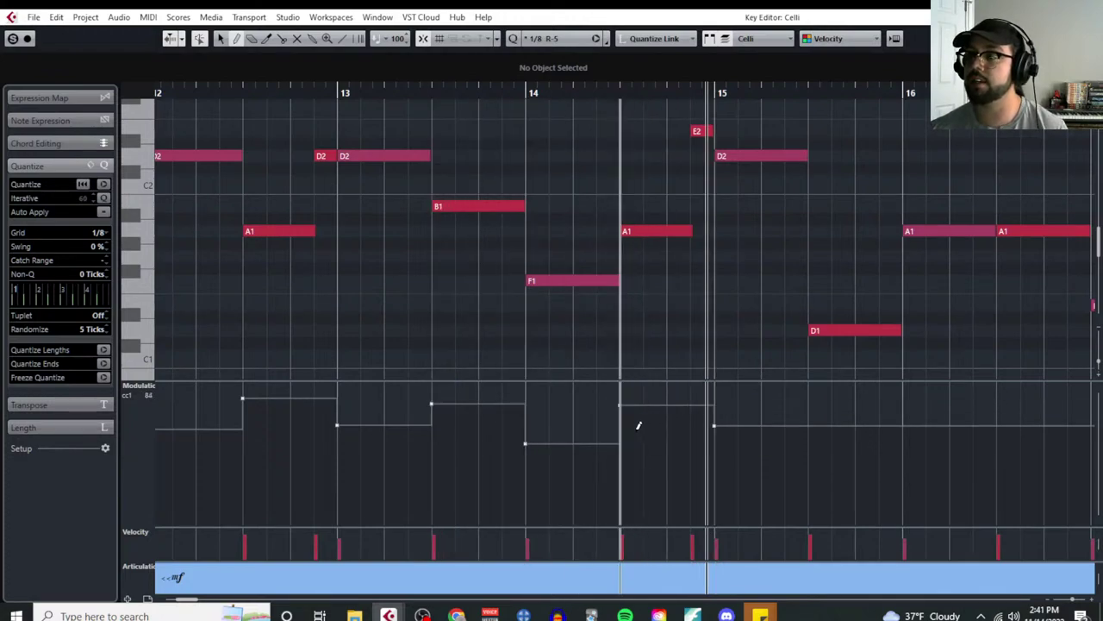
click(536, 399)
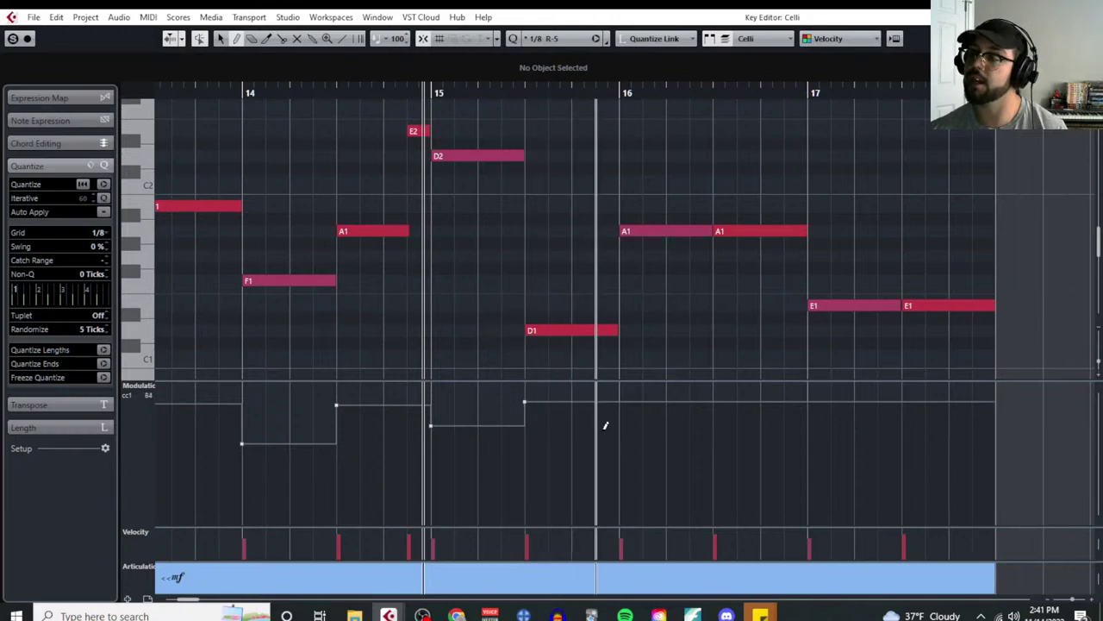
click(627, 440)
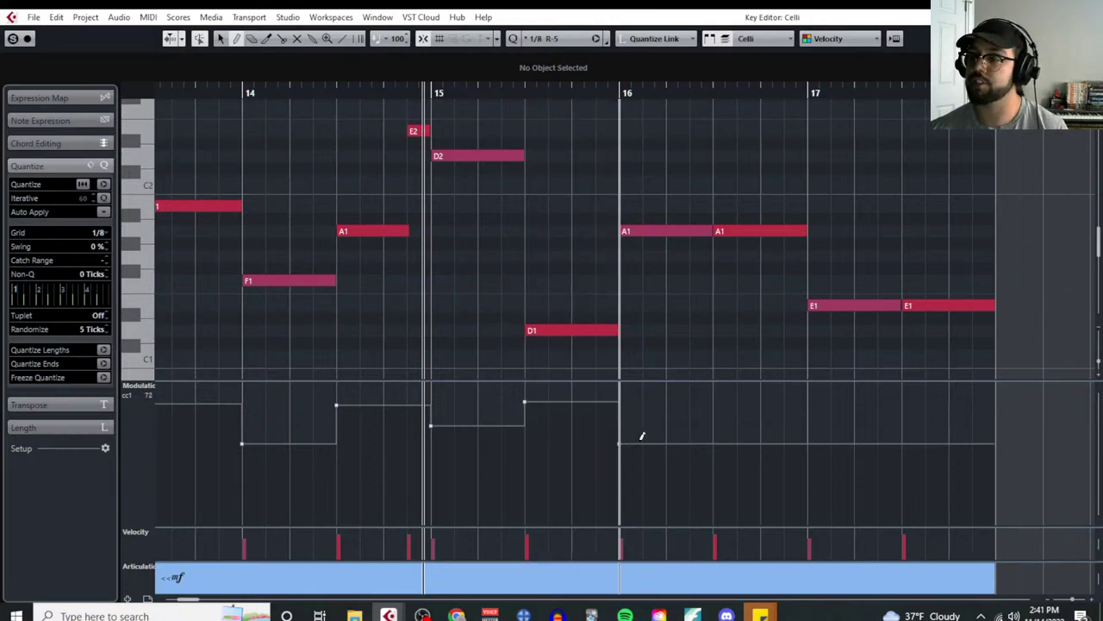
click(715, 405)
click(810, 425)
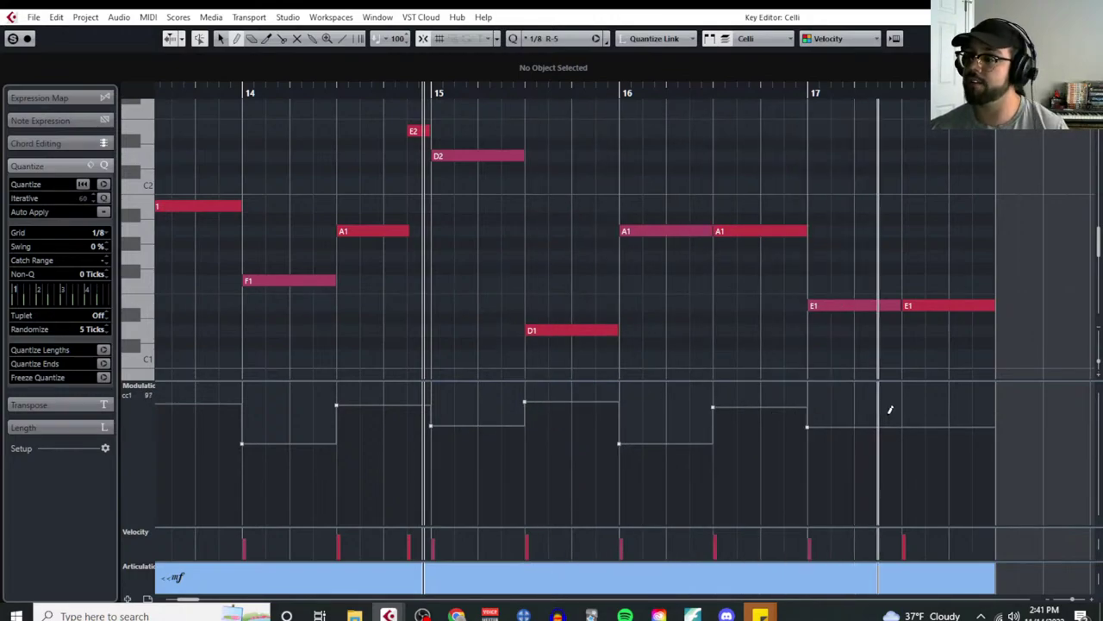
key(space)
key(g)
key(g)
key(g)
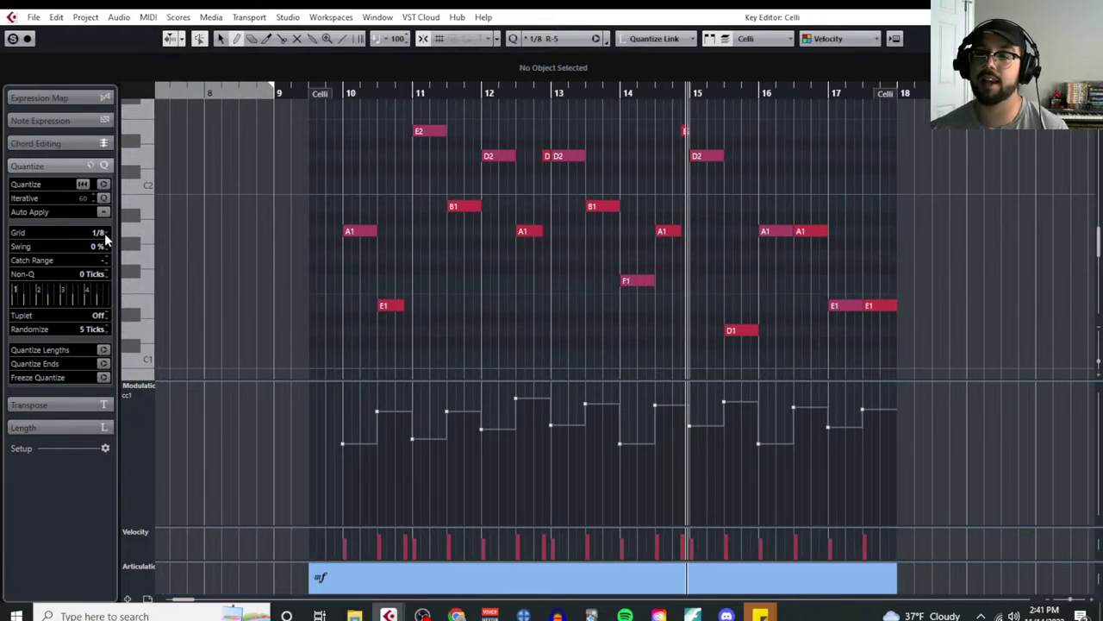
Step: Set the quantize grid to 1/128 and redraw the stepped cello modulation as a smooth freehand wave from bar 10 to 12.3
click(99, 232)
click(121, 354)
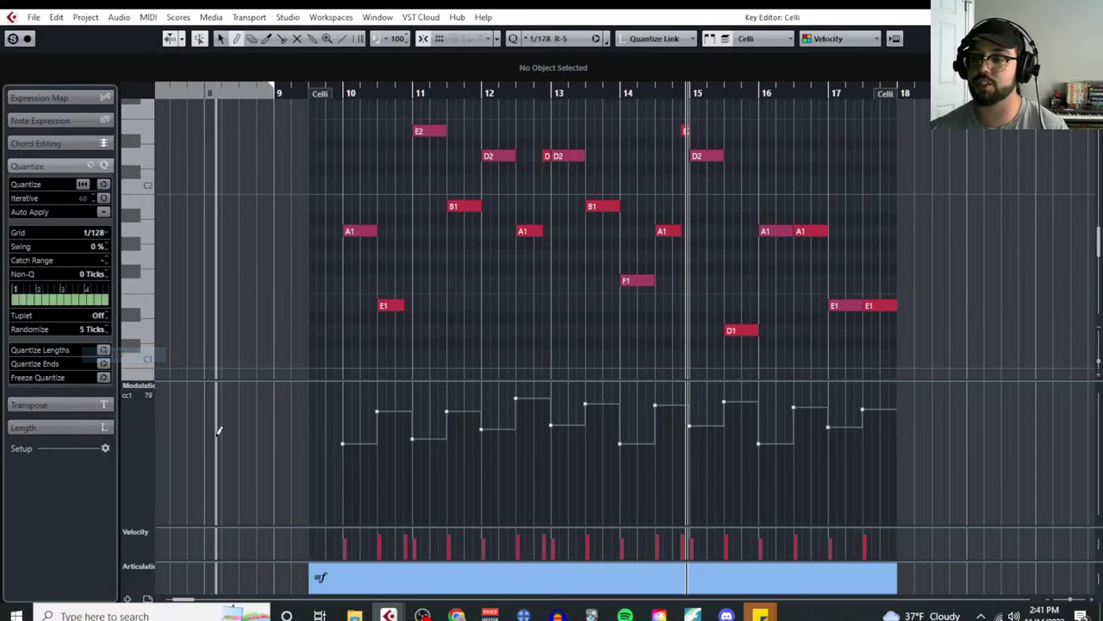
ctrl+scroll(316, 431, up, 4)
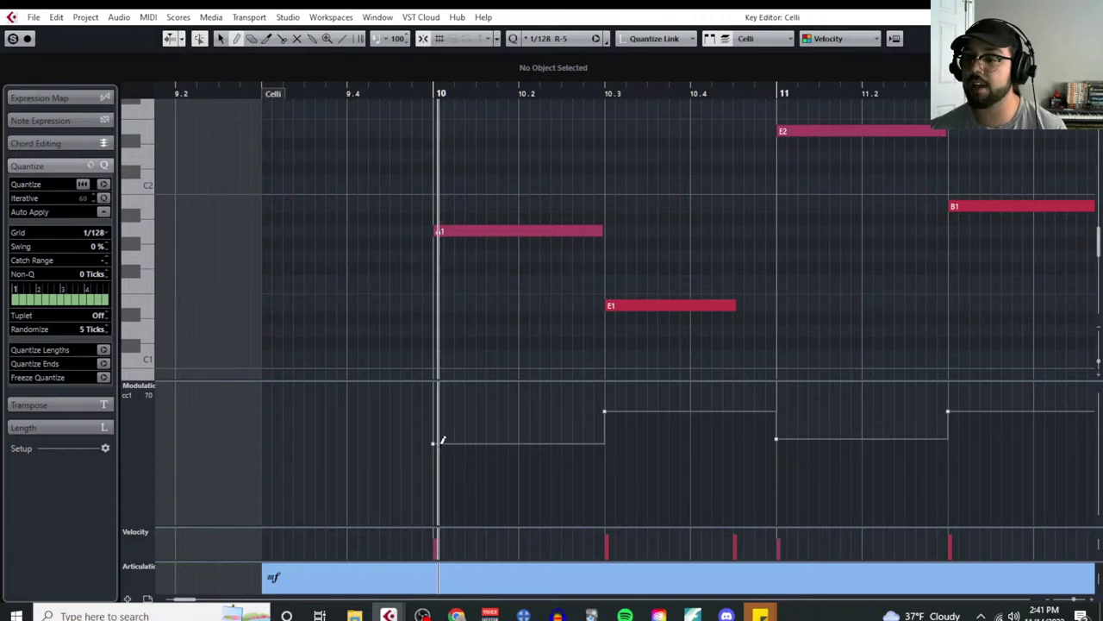
mouse_move(434, 442)
mouse_down()
mouse_move(488, 419)
mouse_move(550, 412)
mouse_move(781, 438)
mouse_move(943, 409)
mouse_up()
scroll(943, 409, right, 5)
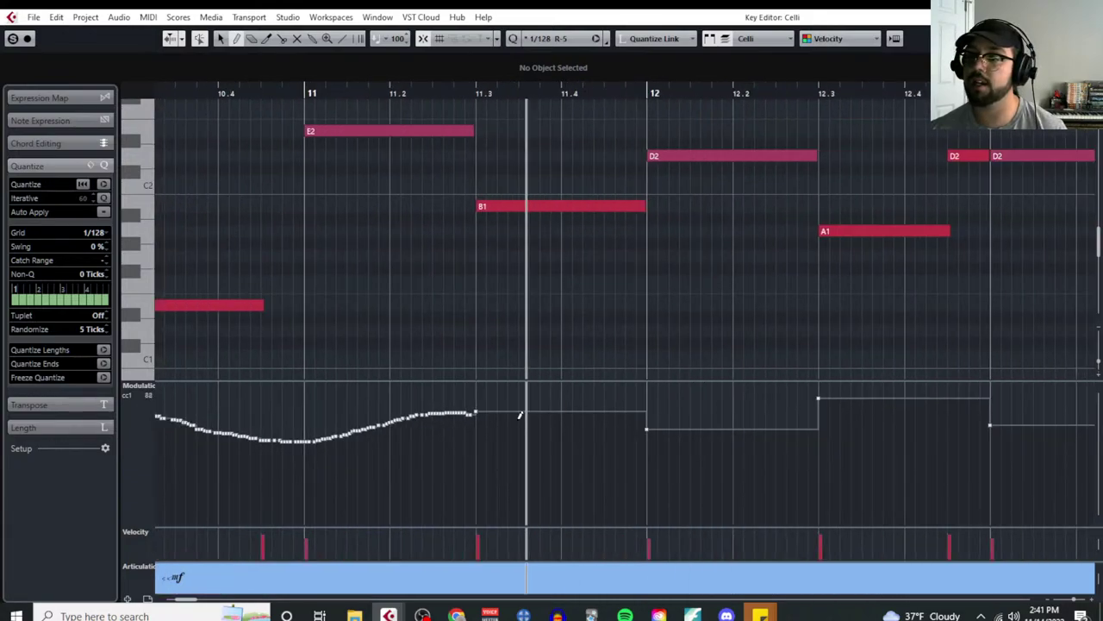
mouse_move(475, 410)
mouse_down()
mouse_move(693, 429)
mouse_move(813, 396)
mouse_up()
Step: Smooth the cello modulation steps from 12.3 to 14.3 into a freehand wave, dipping around bars 13 and 14
scroll(564, 455, right, 3)
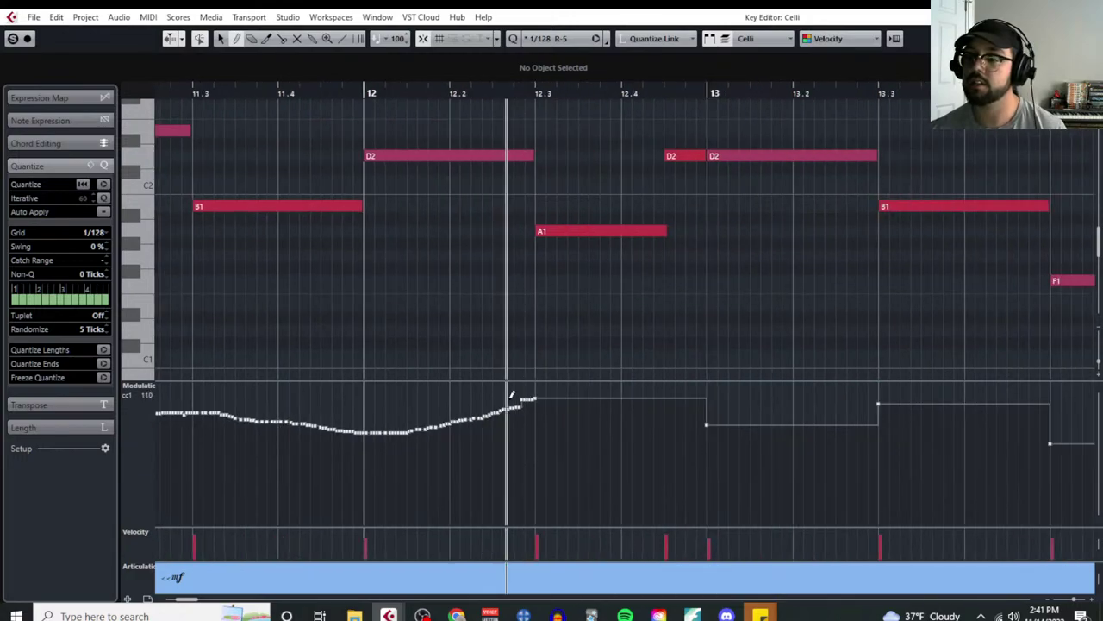
drag(511, 395, 709, 419)
scroll(574, 457, right, 4)
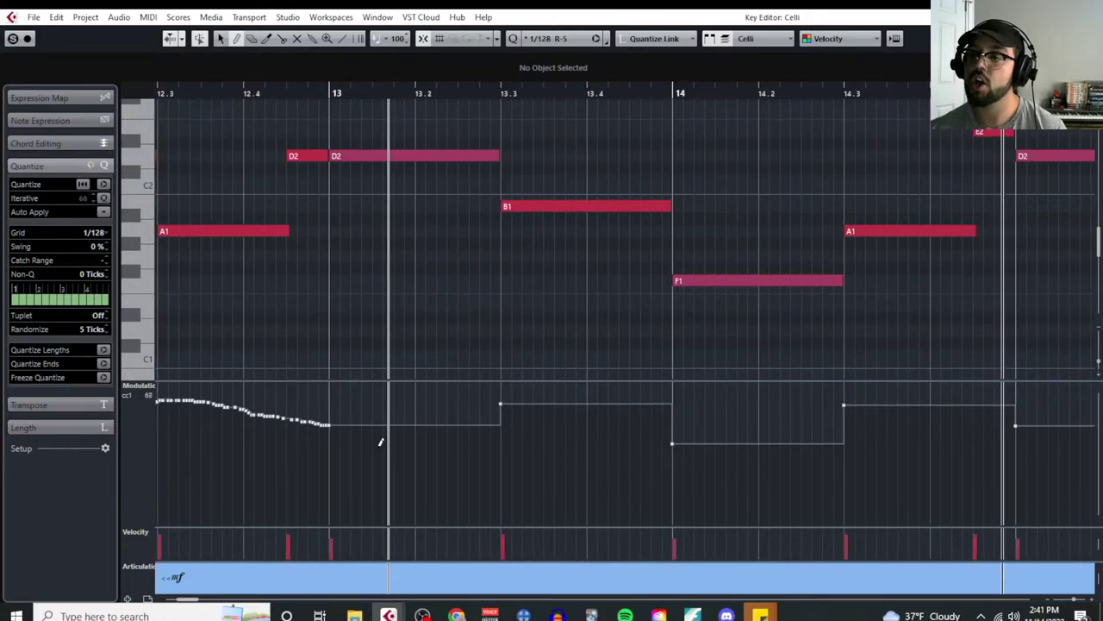
mouse_move(330, 424)
mouse_down()
mouse_move(421, 427)
mouse_move(506, 403)
mouse_move(482, 419)
mouse_move(320, 404)
mouse_move(514, 440)
mouse_move(655, 411)
mouse_up()
scroll(493, 405, right, 2)
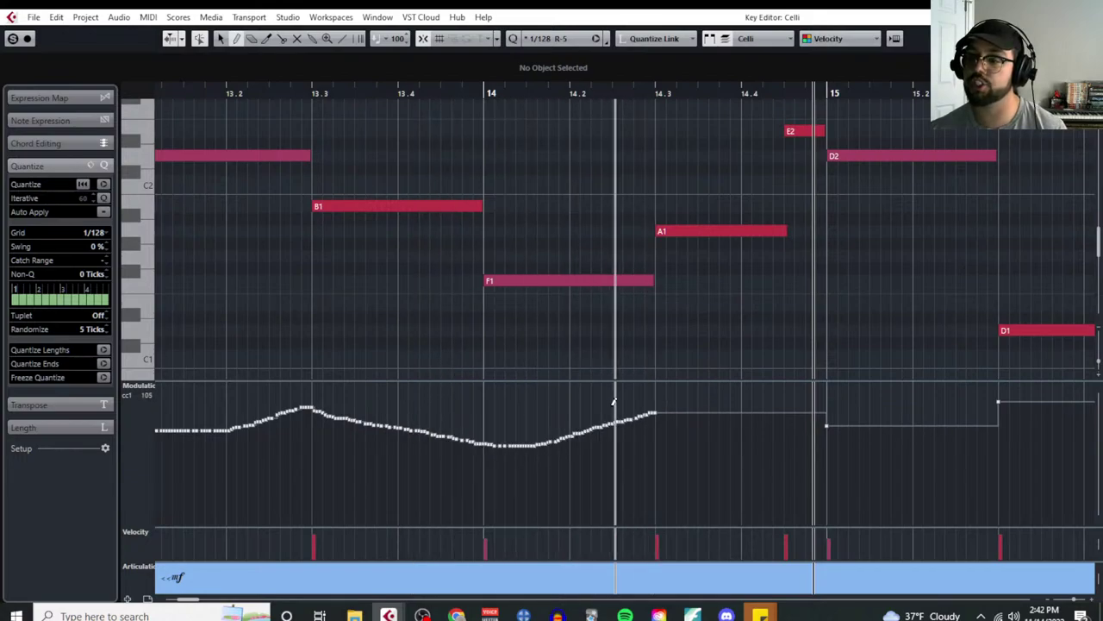
Step: Continue the smooth cello modulation wave from 14.3 to bar 17, with dips at bars 15, 16 and 17 and peaks mid-bar
scroll(614, 401, right, 3)
mouse_move(389, 415)
mouse_down()
mouse_move(370, 406)
mouse_move(595, 438)
mouse_move(715, 404)
mouse_up()
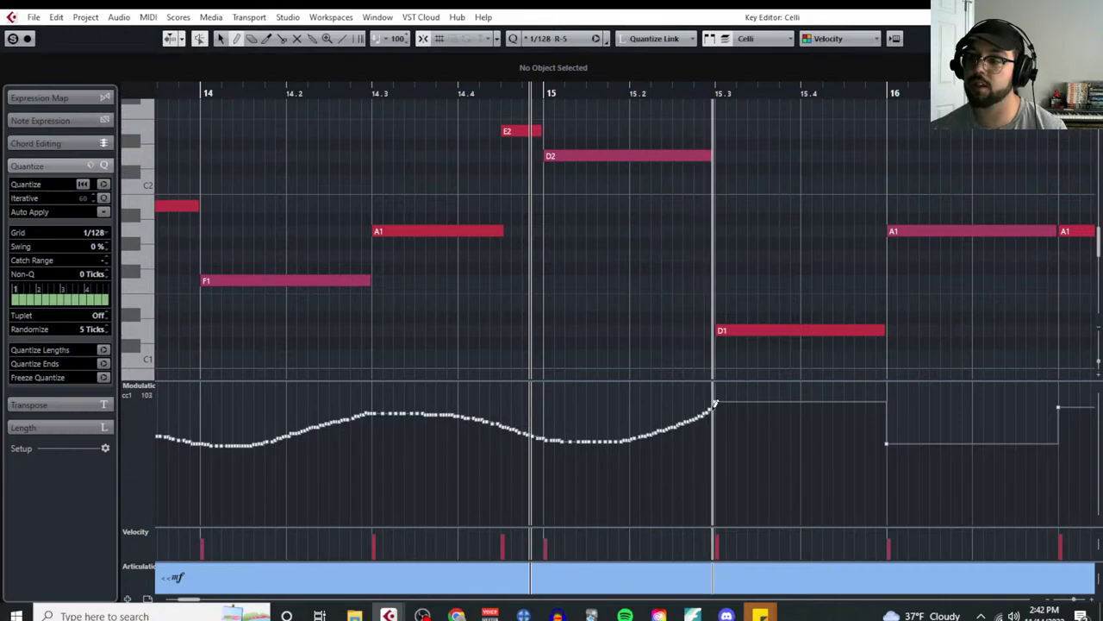
scroll(715, 405, right, 3)
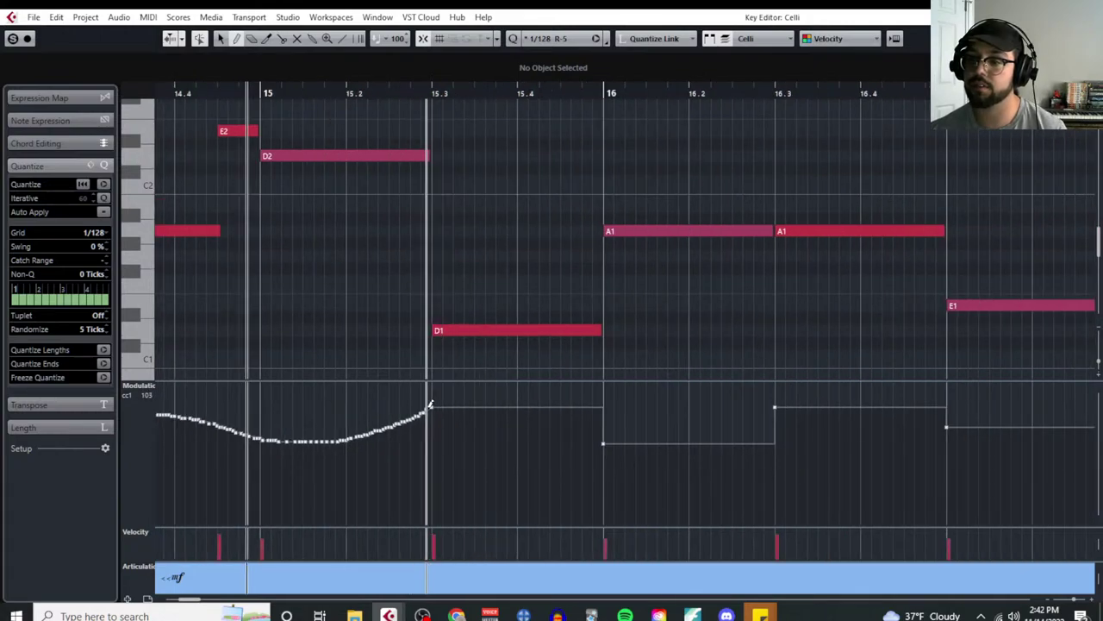
mouse_move(431, 403)
mouse_down()
mouse_move(537, 413)
mouse_move(607, 439)
mouse_up()
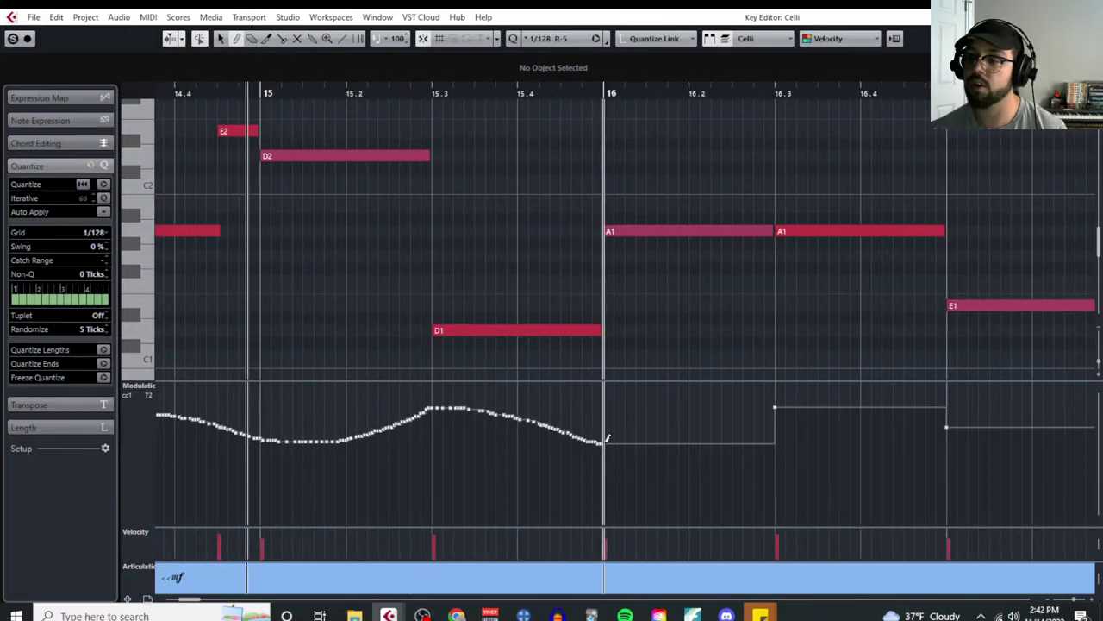
scroll(607, 440, right, 3)
mouse_move(328, 443)
mouse_down()
mouse_move(491, 410)
mouse_move(668, 437)
mouse_up()
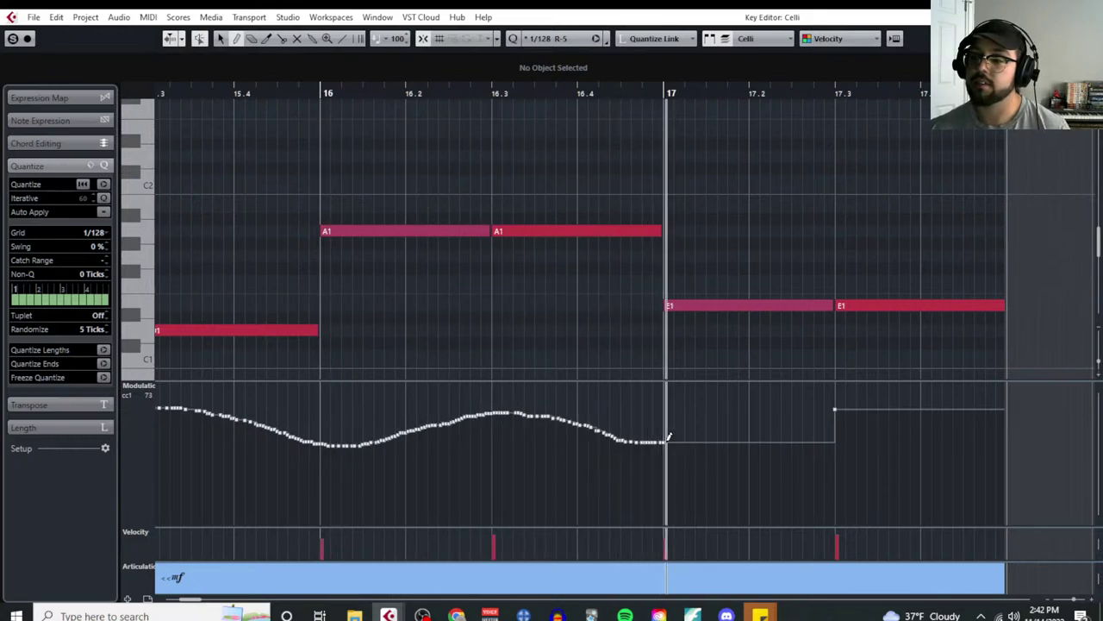
Step: Finish the cello modulation wave with a rise to 17.3 and a gentle fall to bar 18, and return to the project window
scroll(668, 437, right, 2)
mouse_move(485, 439)
mouse_down()
mouse_move(566, 436)
mouse_move(647, 410)
mouse_up()
scroll(613, 417, right, 2)
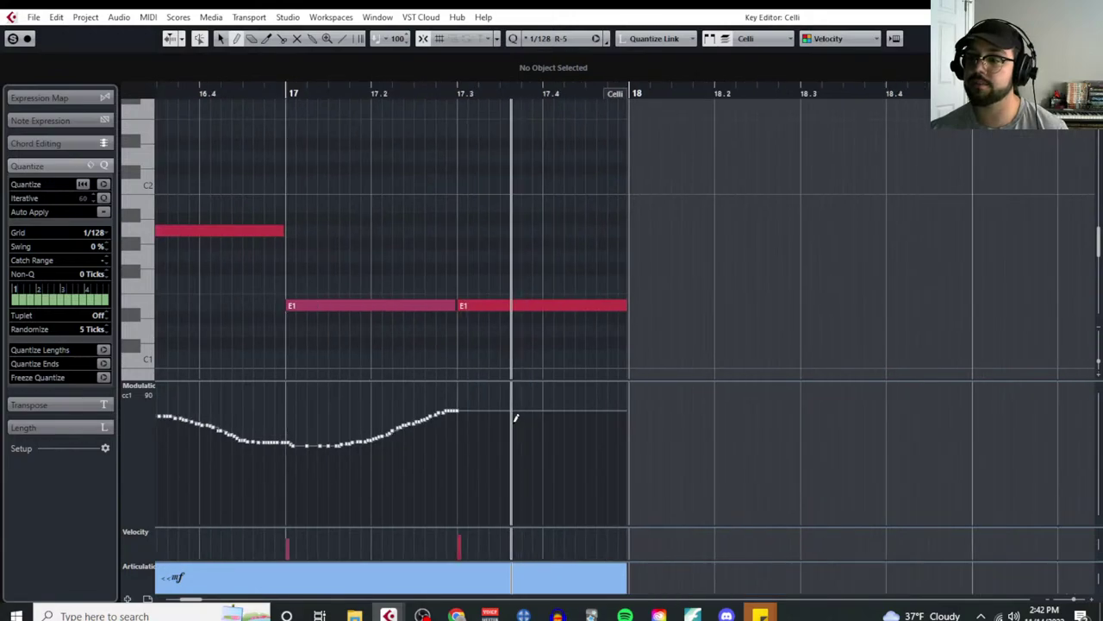
mouse_move(459, 410)
mouse_down()
mouse_move(510, 409)
mouse_move(624, 448)
mouse_move(737, 431)
mouse_up()
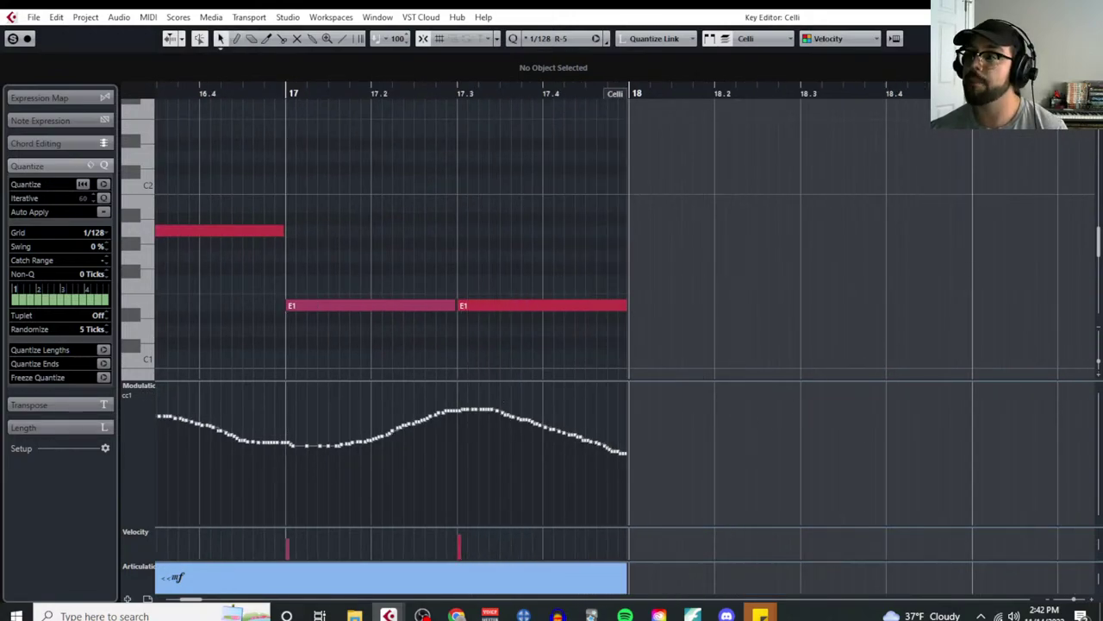
key(Return)
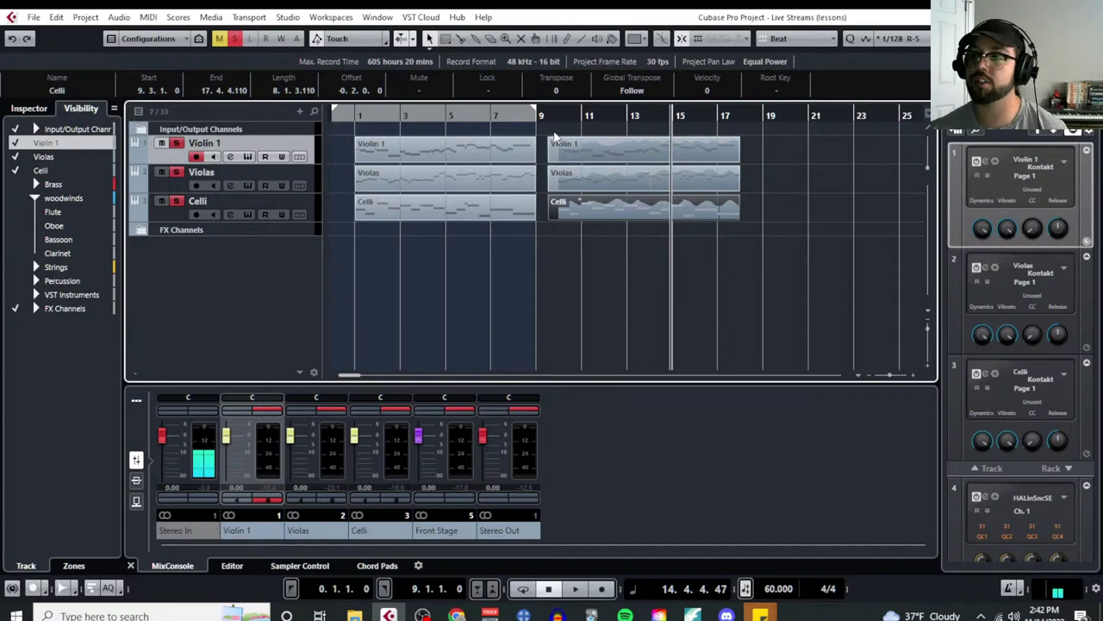
Step: Play the three string parts from the start of the second section and open the second Celli part to examine its modulation curve
click(556, 116)
key(space)
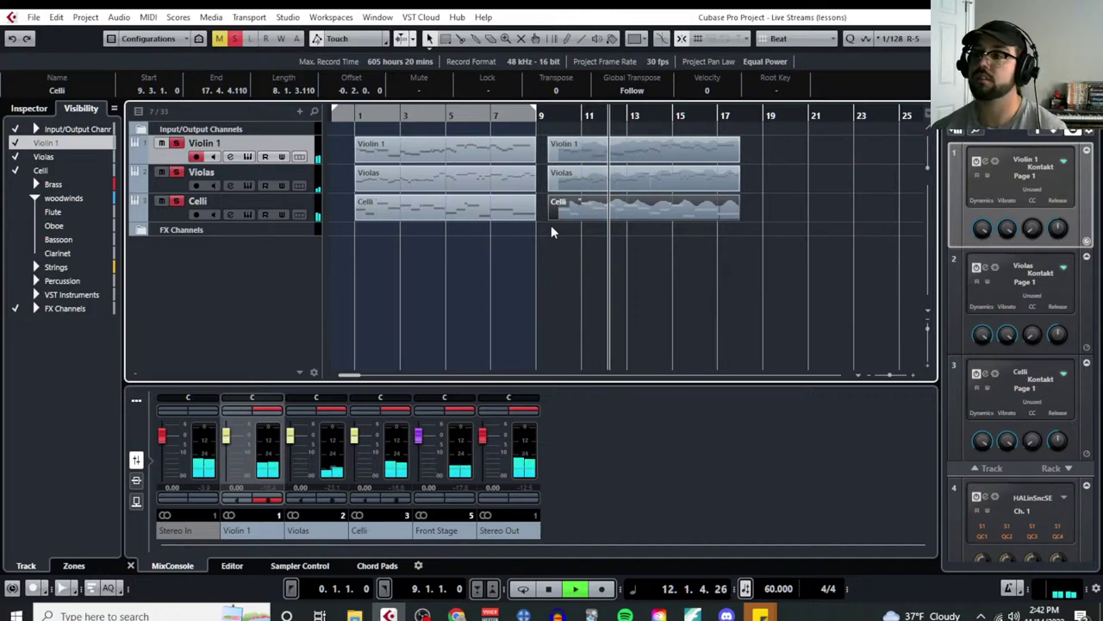
click(148, 17)
click(168, 32)
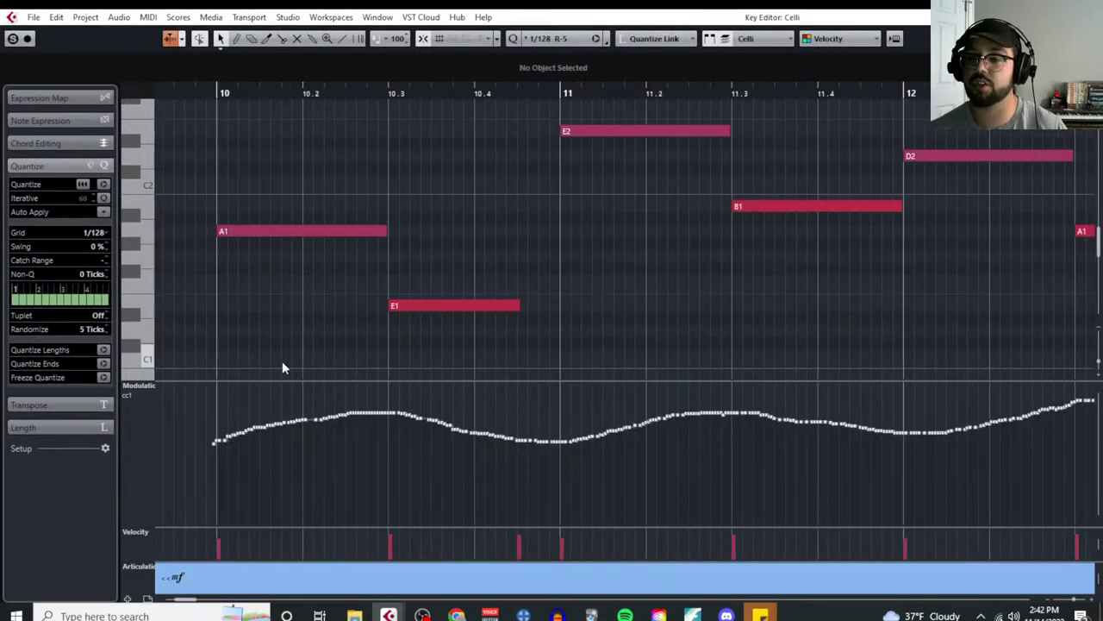
key(space)
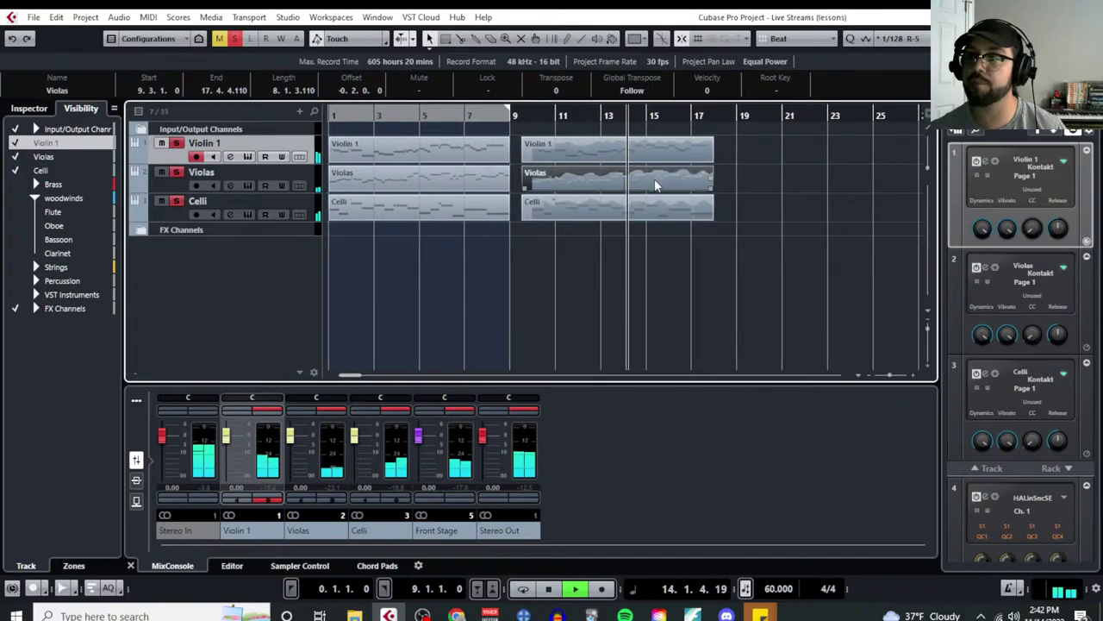
Step: Open the second Violas part and the second Violin 1 part in the Key Editor to compare their modulation curves
click(148, 16)
click(168, 32)
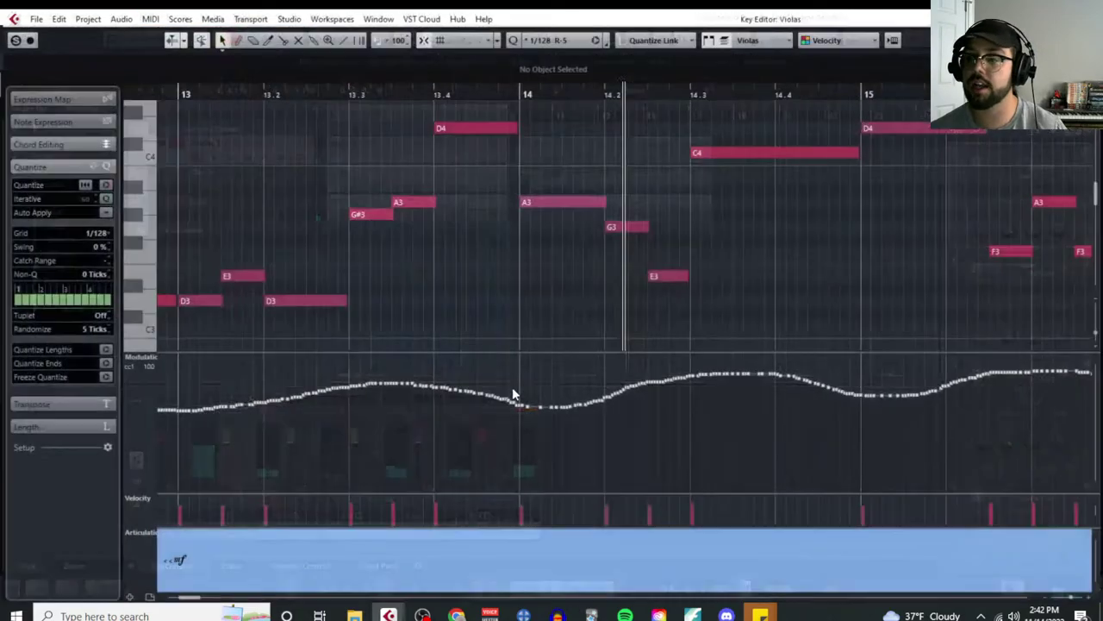
key(space)
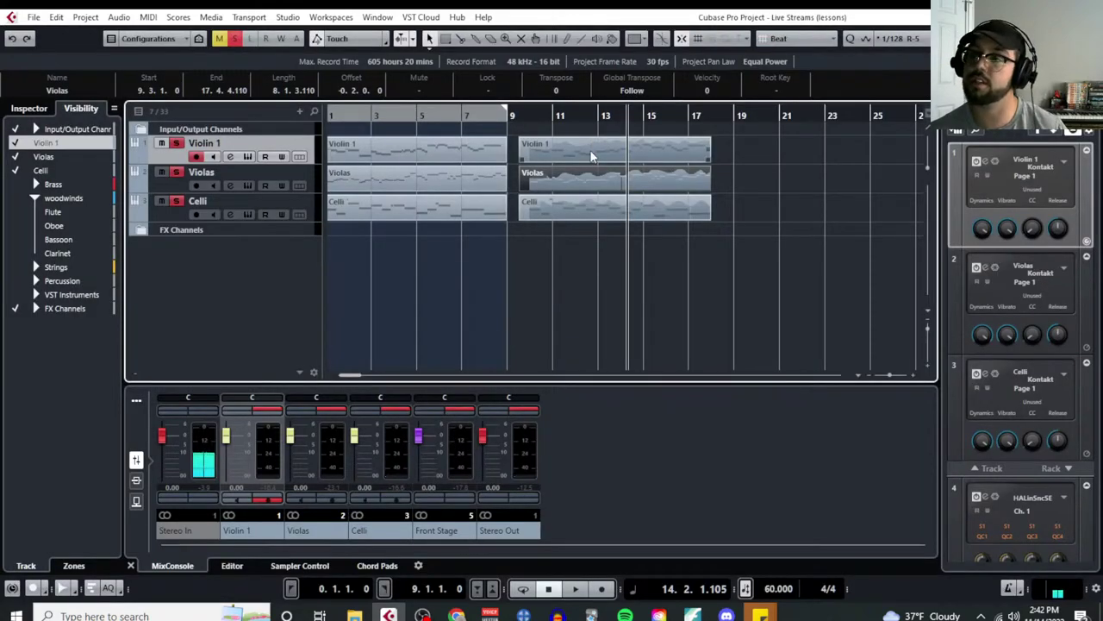
click(149, 17)
click(168, 32)
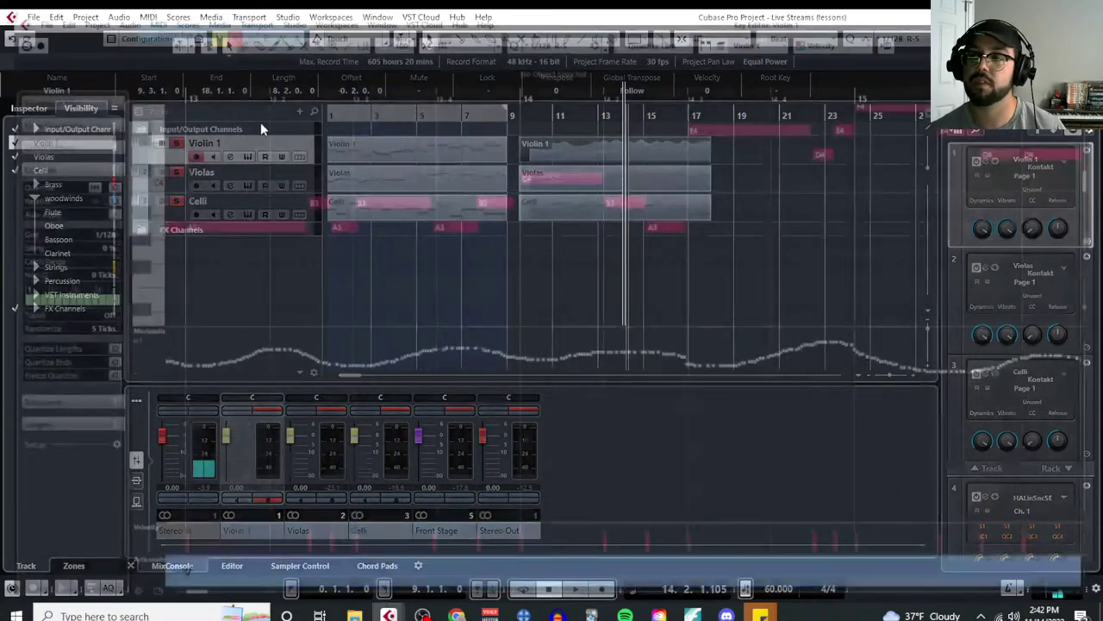
Step: Examine the whole modulation curve of the second Violin 1 part, then close its Key Editor
scroll(343, 398, left, 5)
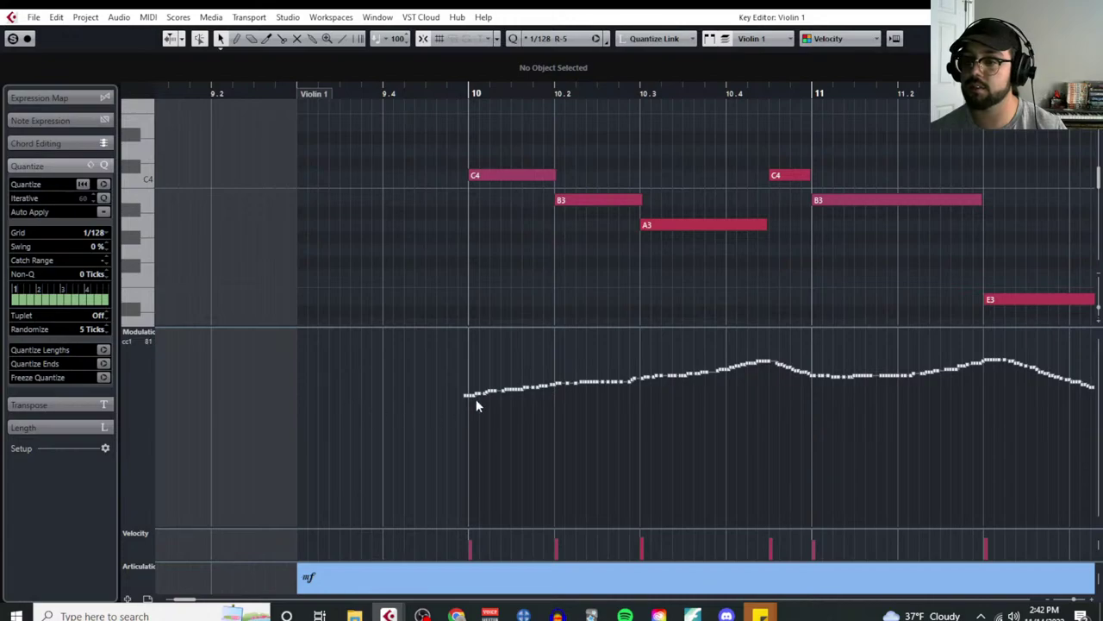
key(g)
key(g)
key(g)
key(g)
key(g)
key(g)
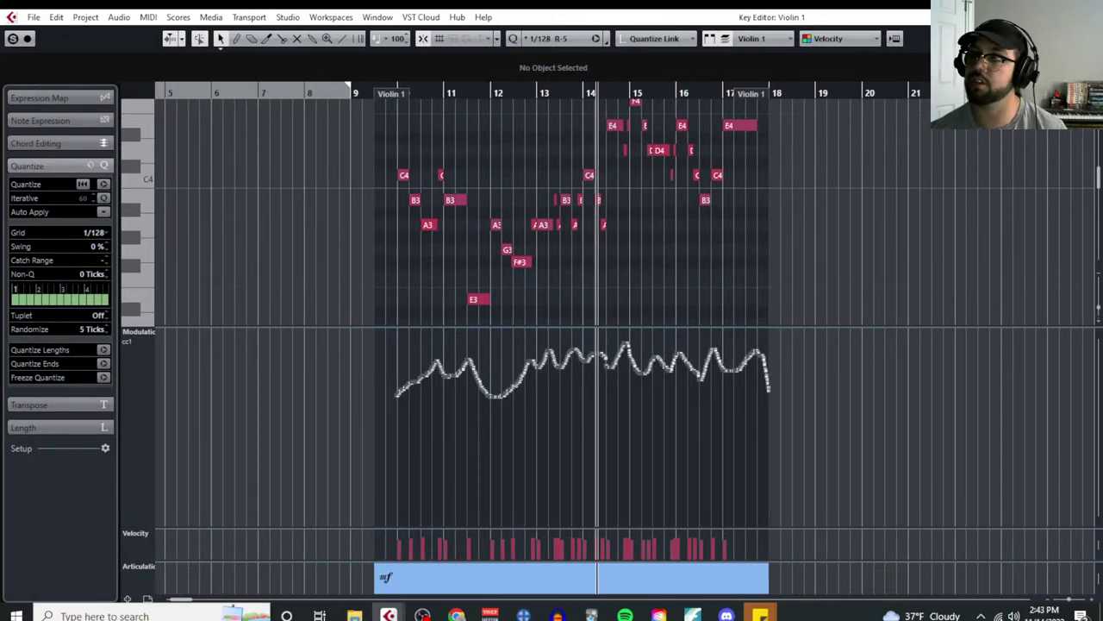
key(Return)
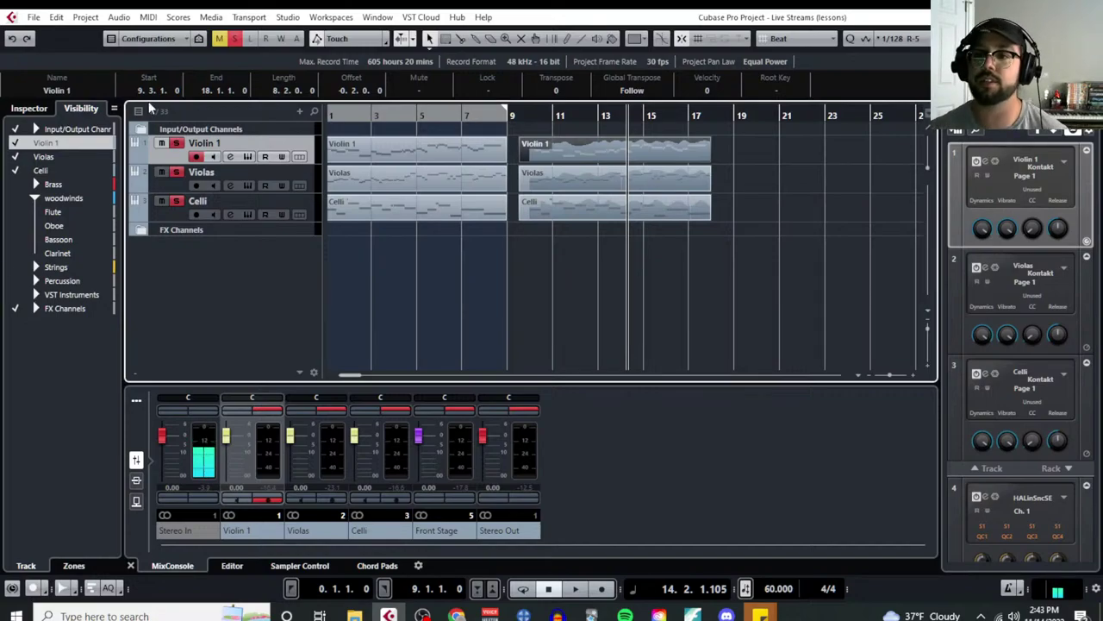
Step: Open the second Violin 1 part in the Key Editor and start a new paragraph below Step 4 in the project notepad
click(148, 18)
click(187, 33)
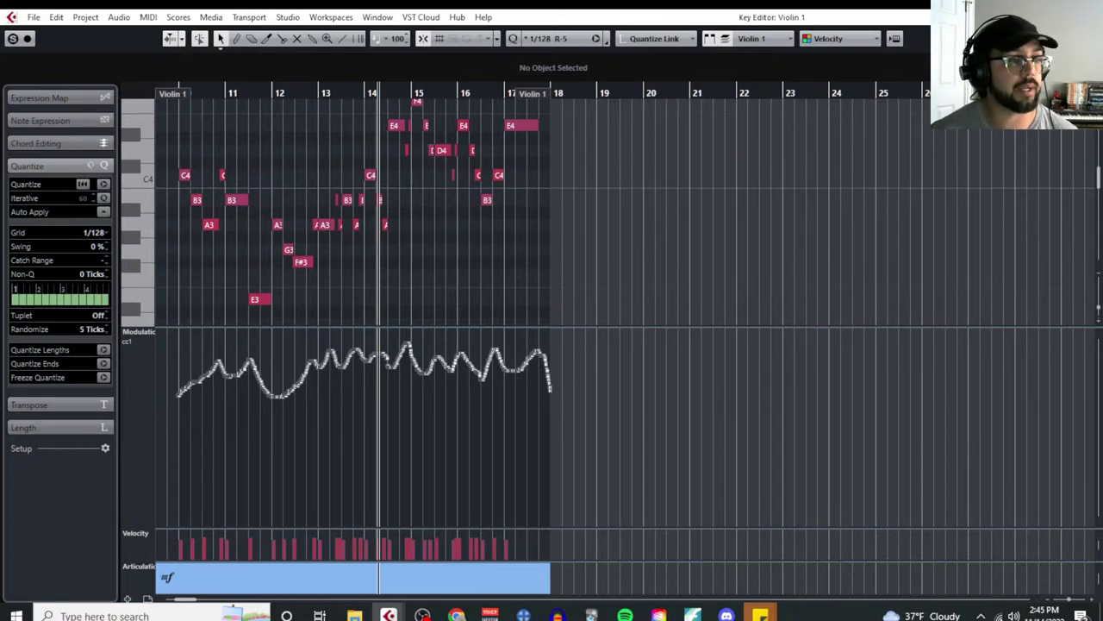
click(86, 18)
click(165, 261)
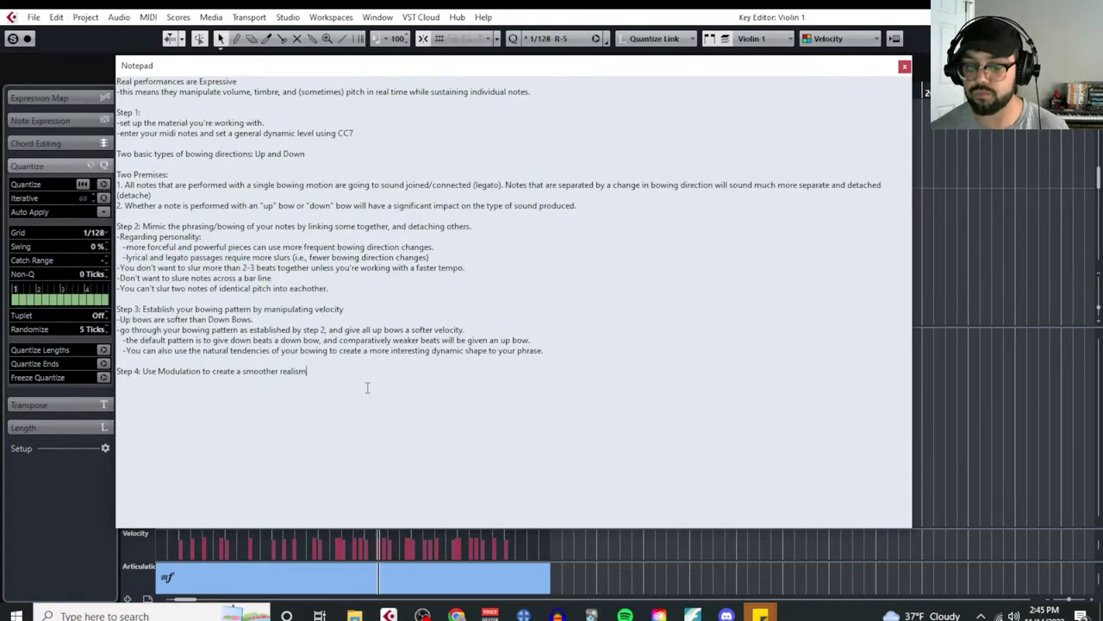
key(Return)
key(Return)
text(sTEP 5:)
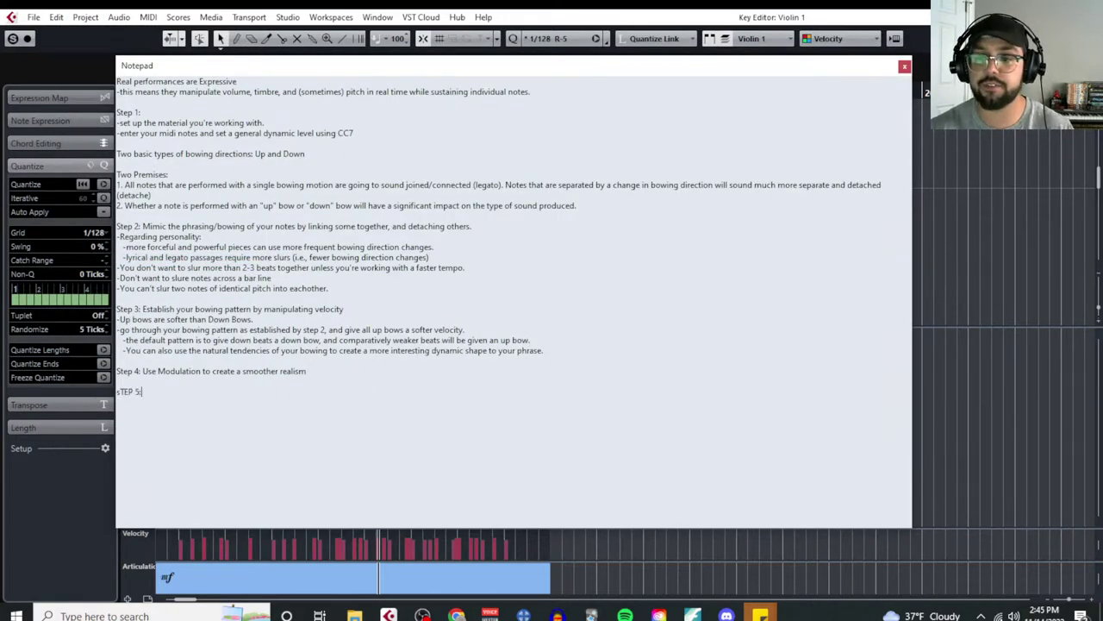
text( Use)
key(BackSpace)
key(BackSpace)
key(BackSpace)
key(BackSpace)
key(BackSpace)
key(BackSpace)
key(BackSpace)
key(BackSpace)
key(BackSpace)
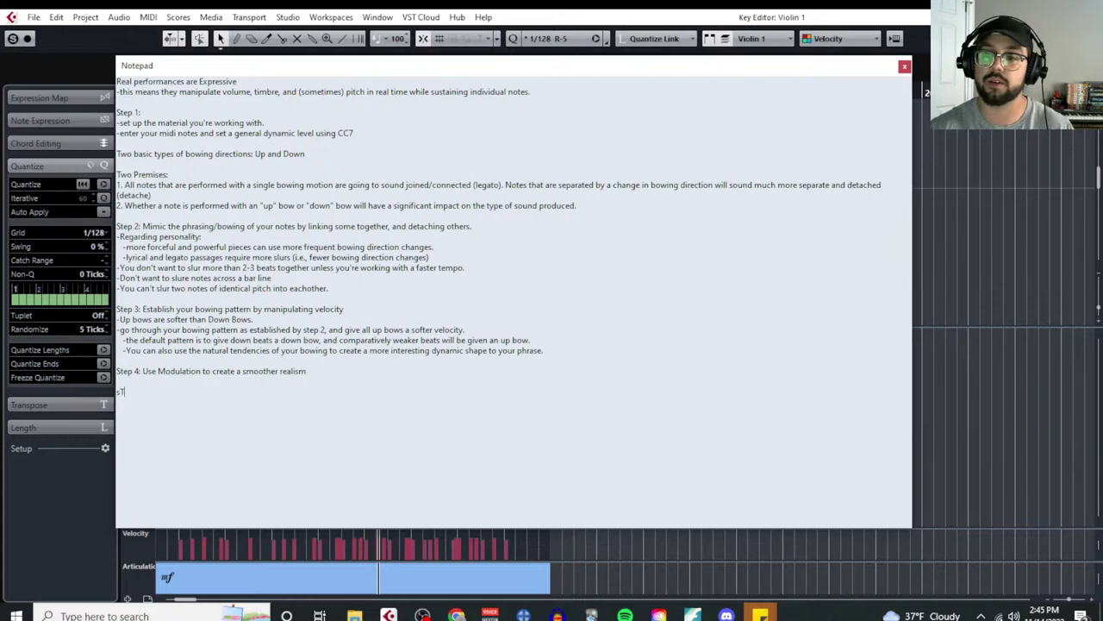
key(BackSpace)
key(BackSpace)
Step: Enter the heading "Step 5: Use Expression Data to Smooth out the sound." in the notepad
text(Step 5: U)
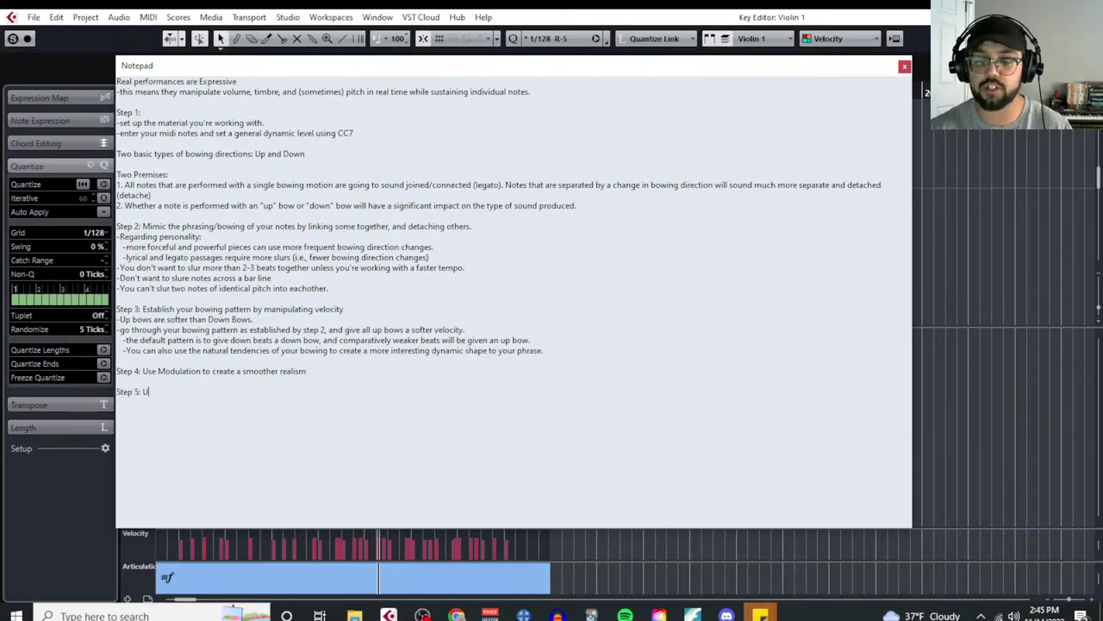
text(se Expression )
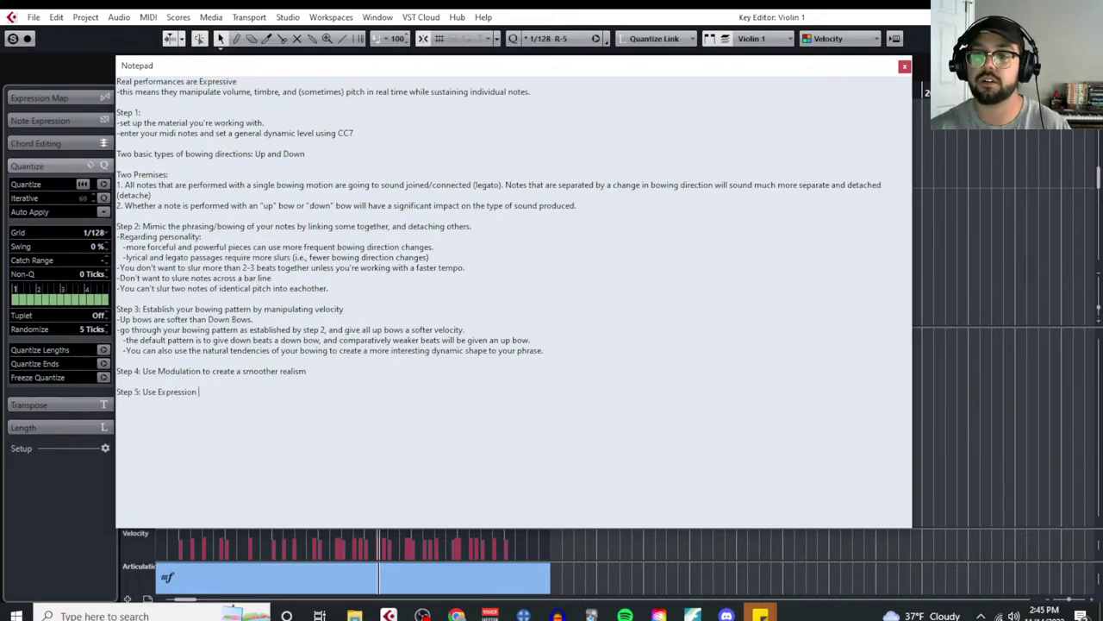
text(Data to Smooth )
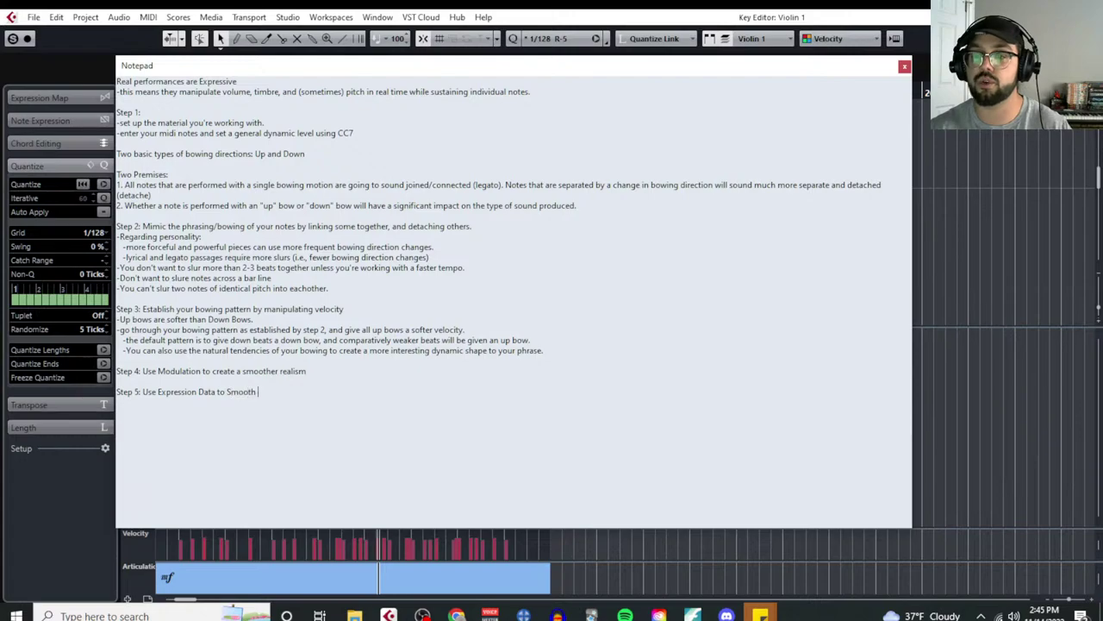
text(out the sound.)
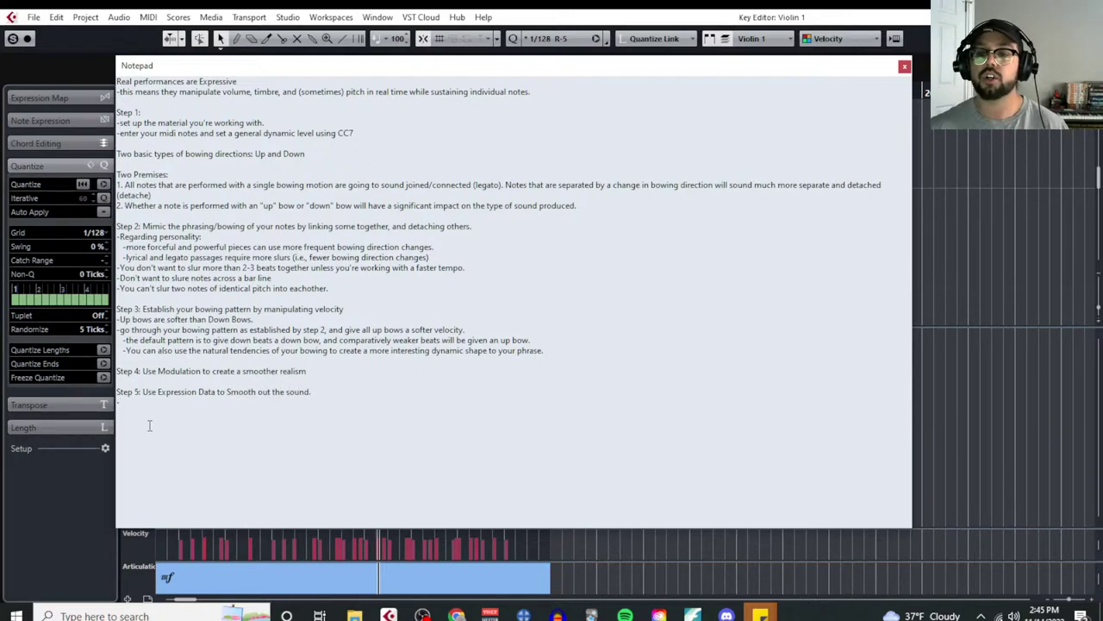
Step: Add the note "Use your expression to create a similar, but simplified shape as your modulation data." under Step 5 and close the notepad
scroll(149, 426, up, 4)
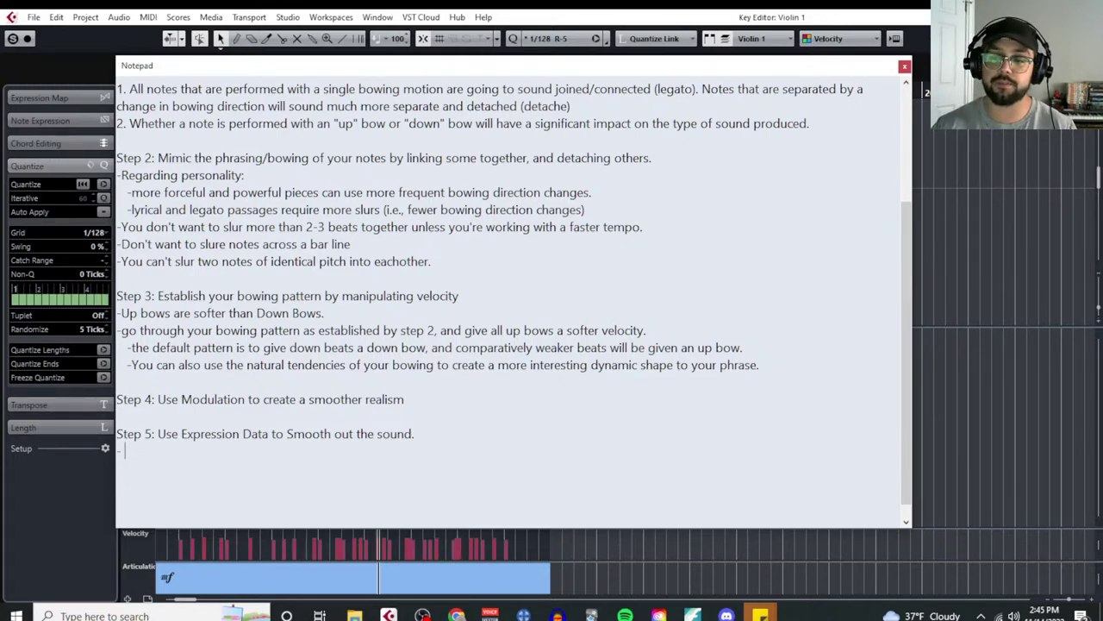
text(Use your expressi)
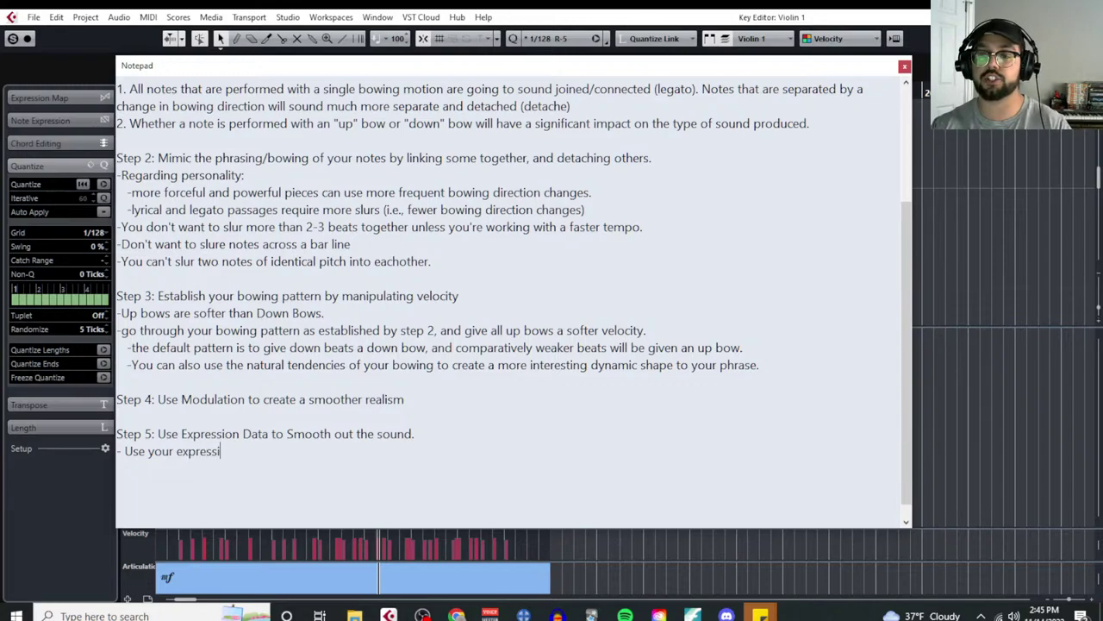
text(on to create a similar)
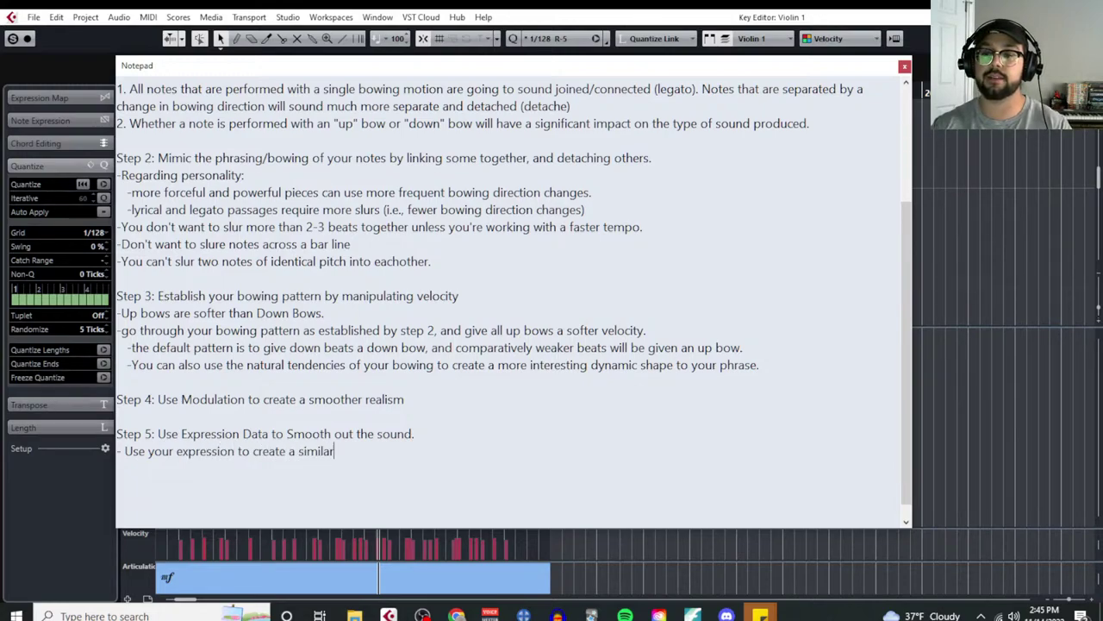
text(, but simplifie)
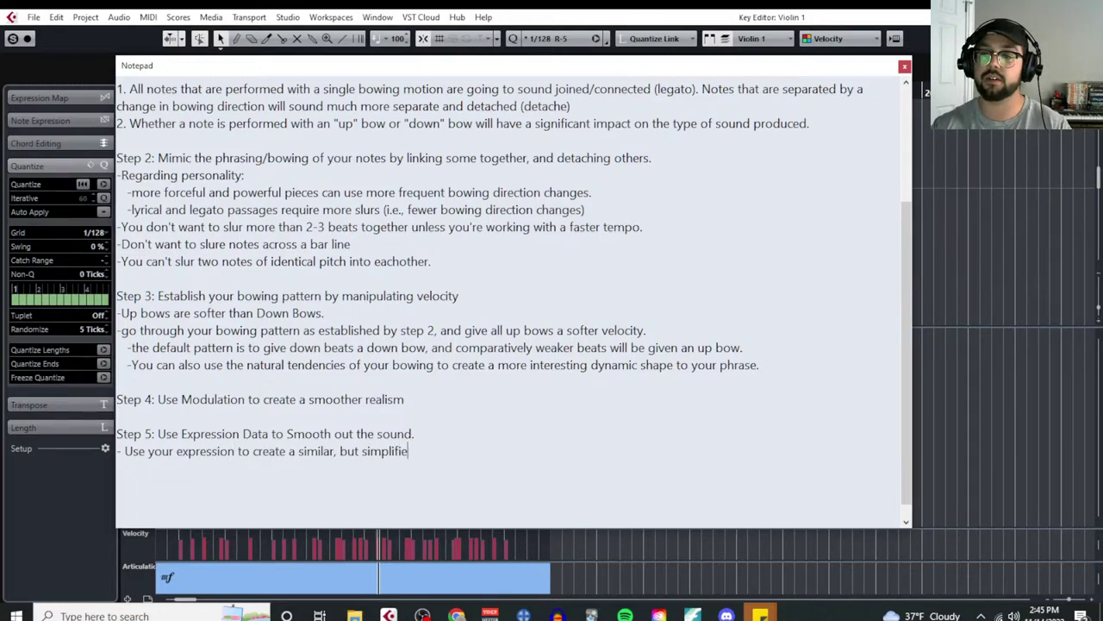
text(d shape s)
key(BackSpace)
key(BackSpace)
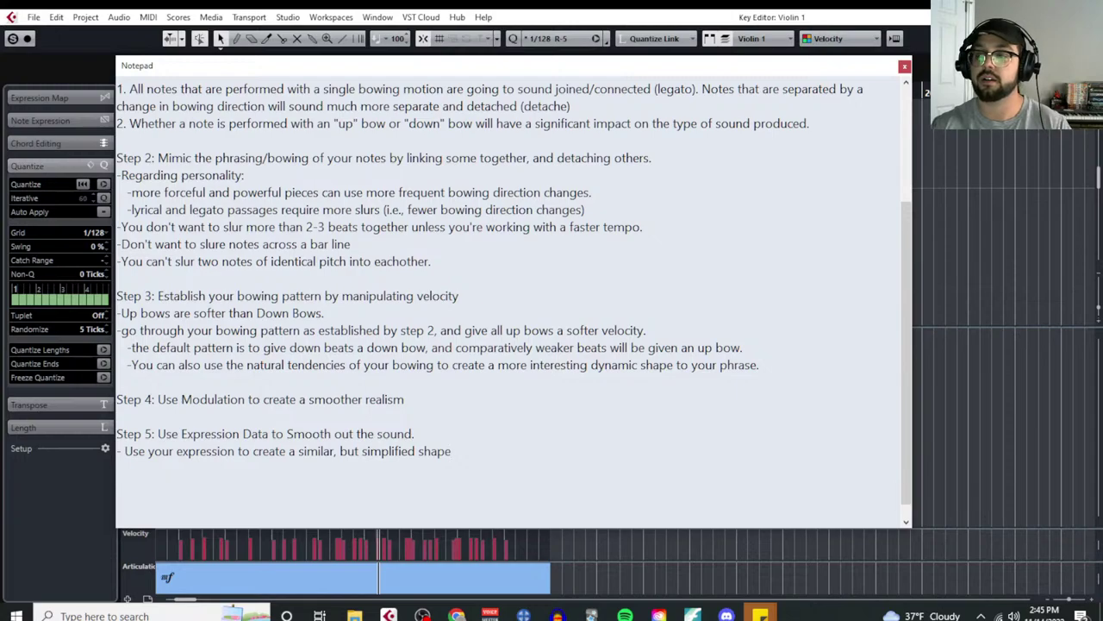
text(as your modula)
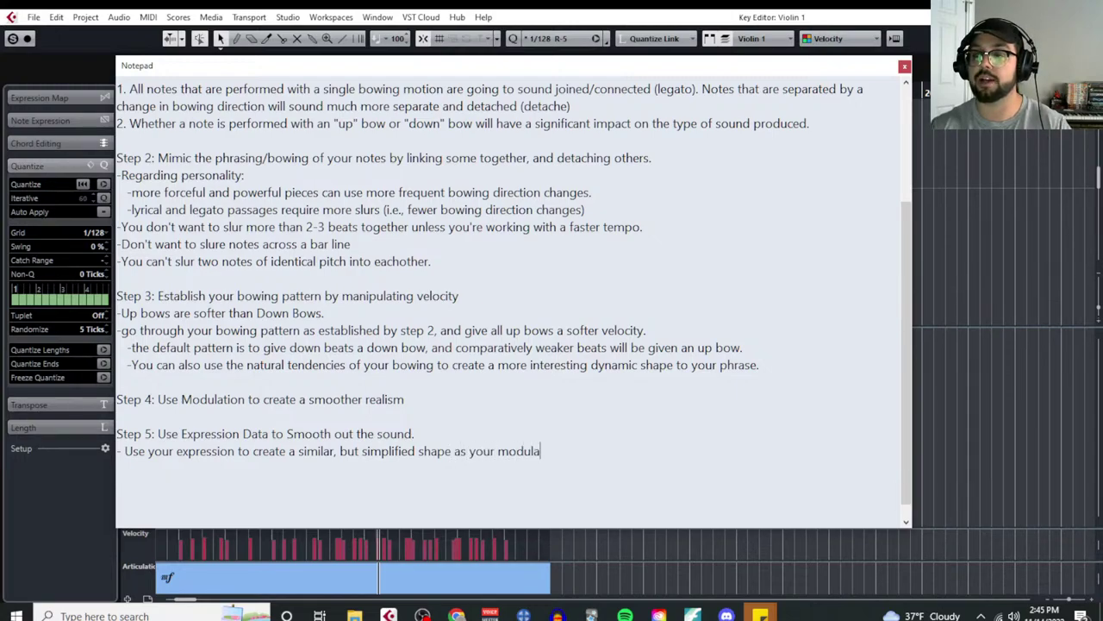
text(tion data.)
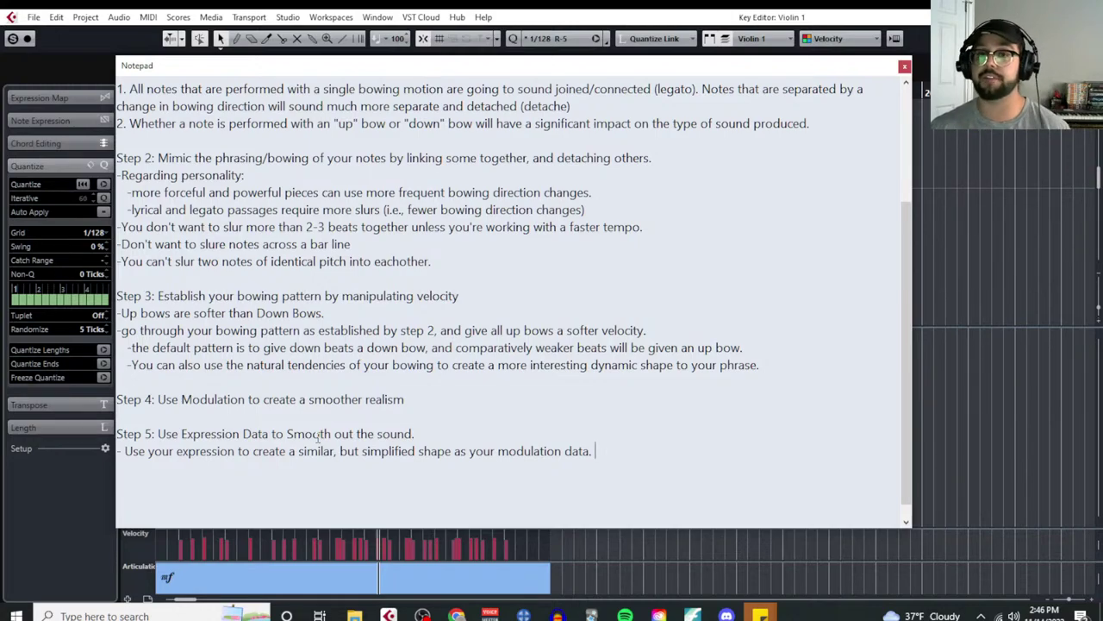
click(905, 66)
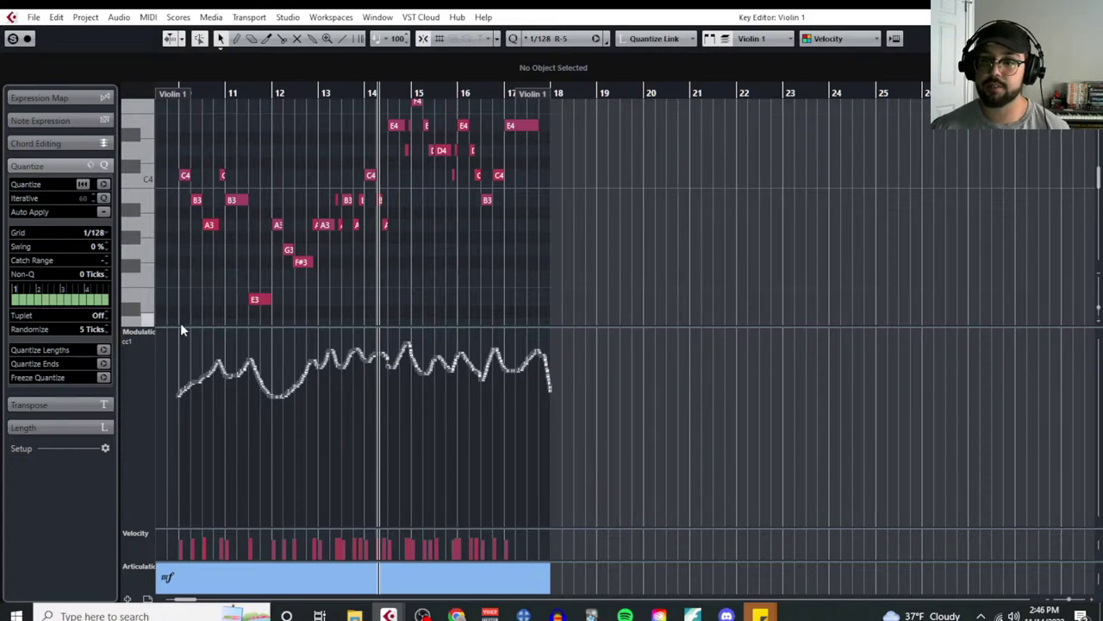
Step: Add a CC 11 (Expression) controller lane below the existing lanes of Violin 1 and enlarge it
click(130, 598)
click(140, 544)
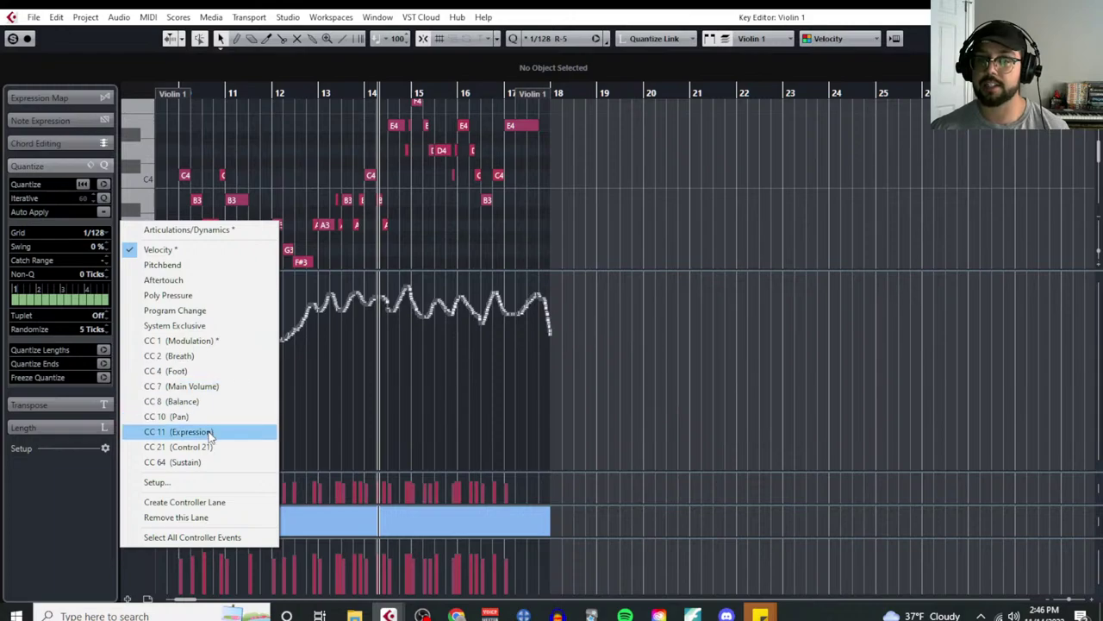
click(208, 432)
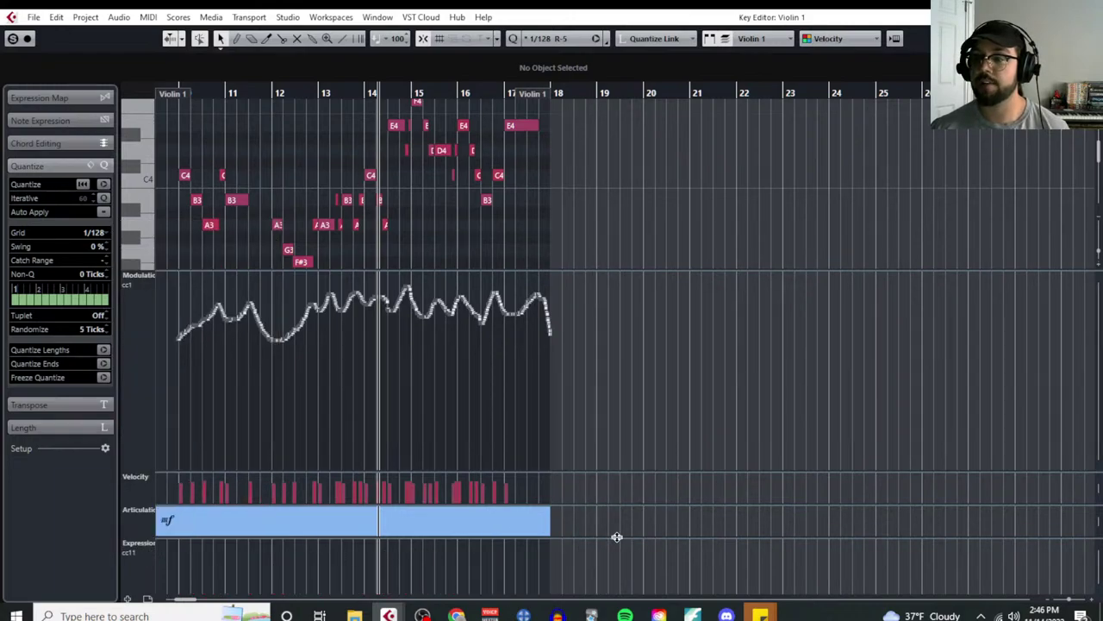
drag(618, 537, 616, 369)
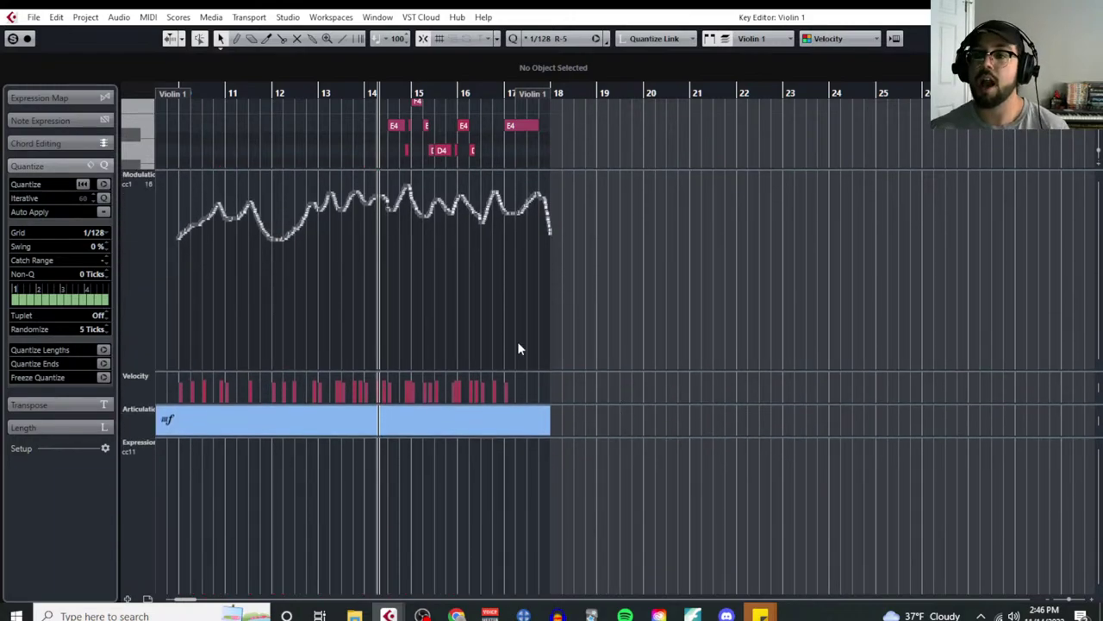
Step: Draw a CC 11 expression curve from bar 10 to bar 18 that follows a flatter version of the modulation shape
scroll(203, 302, up, 3)
scroll(259, 303, left, 2)
right_click(300, 305)
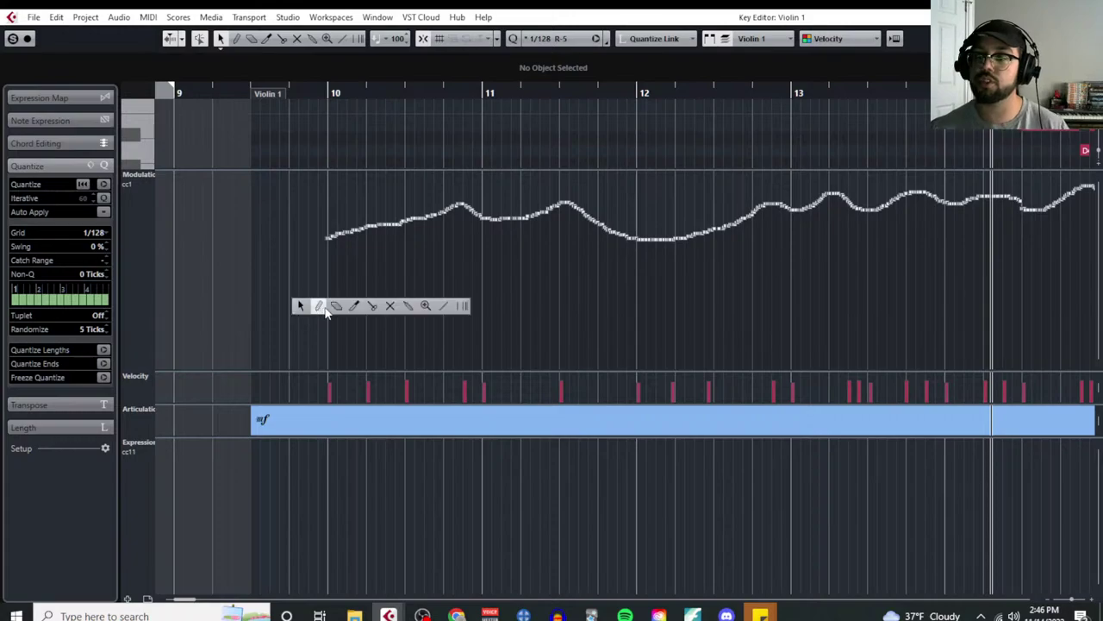
click(322, 307)
scroll(365, 286, down, 3)
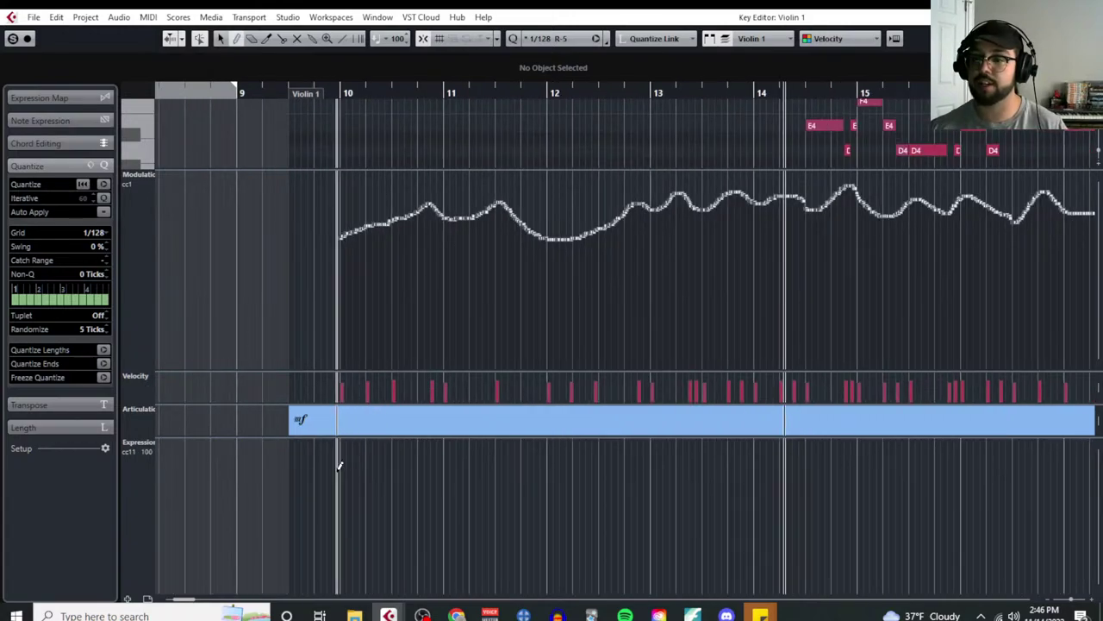
mouse_move(339, 465)
mouse_down()
mouse_move(566, 468)
mouse_move(679, 446)
mouse_move(825, 445)
mouse_up()
scroll(704, 468, right, 5)
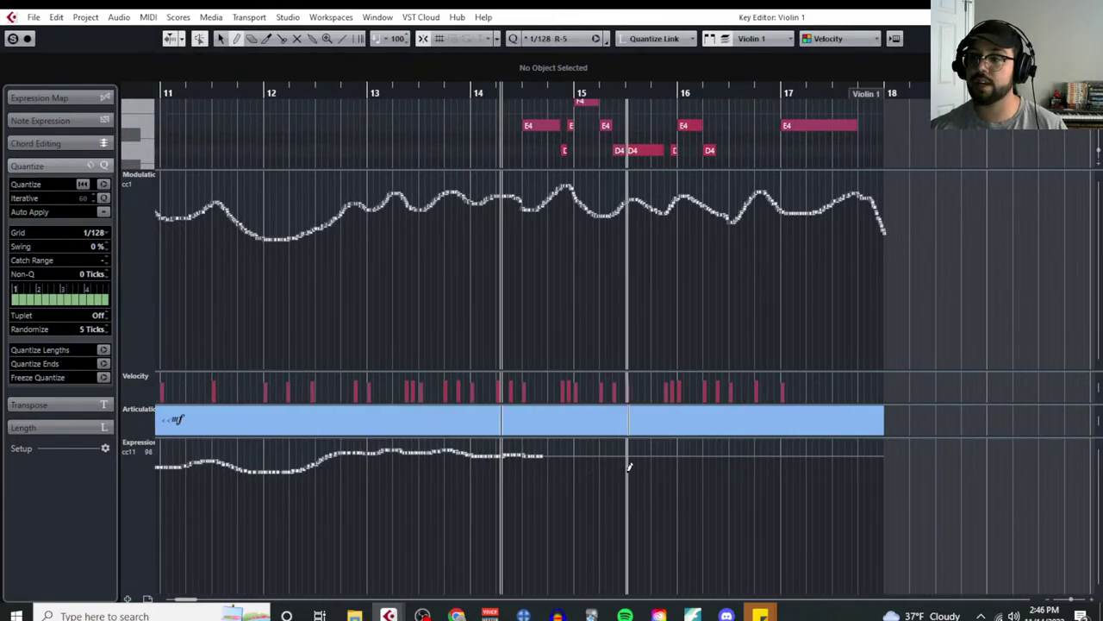
mouse_move(544, 458)
mouse_down()
mouse_move(732, 455)
mouse_move(759, 444)
mouse_move(882, 461)
mouse_up()
scroll(604, 517, down, 4)
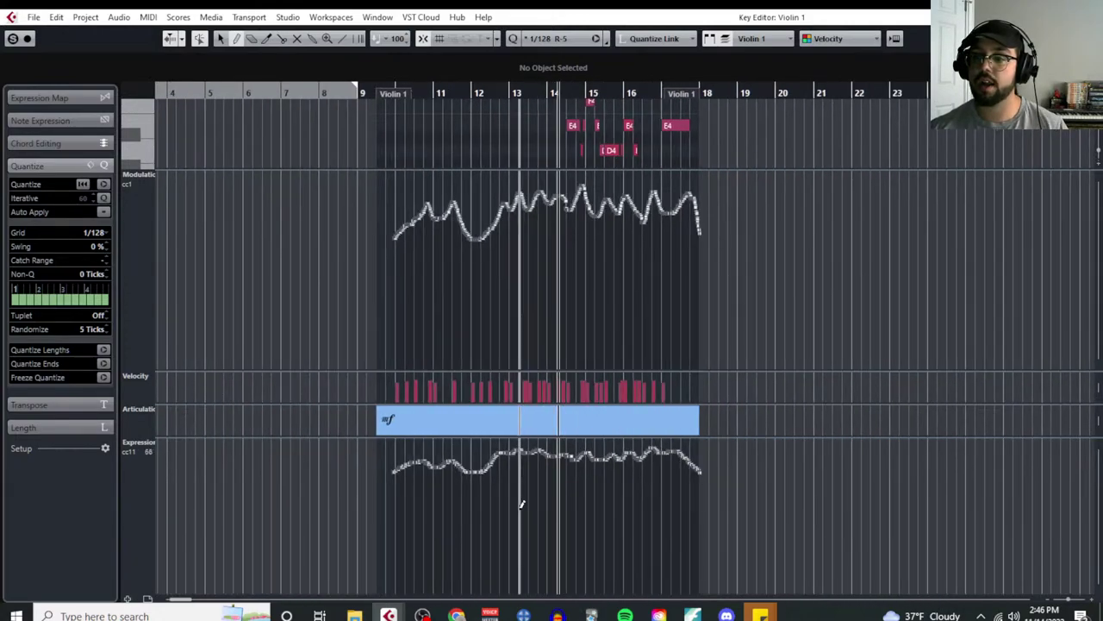
Step: Switch back to the Object Selection tool and close the Violin 1 Key Editor
scroll(485, 349, up, 3)
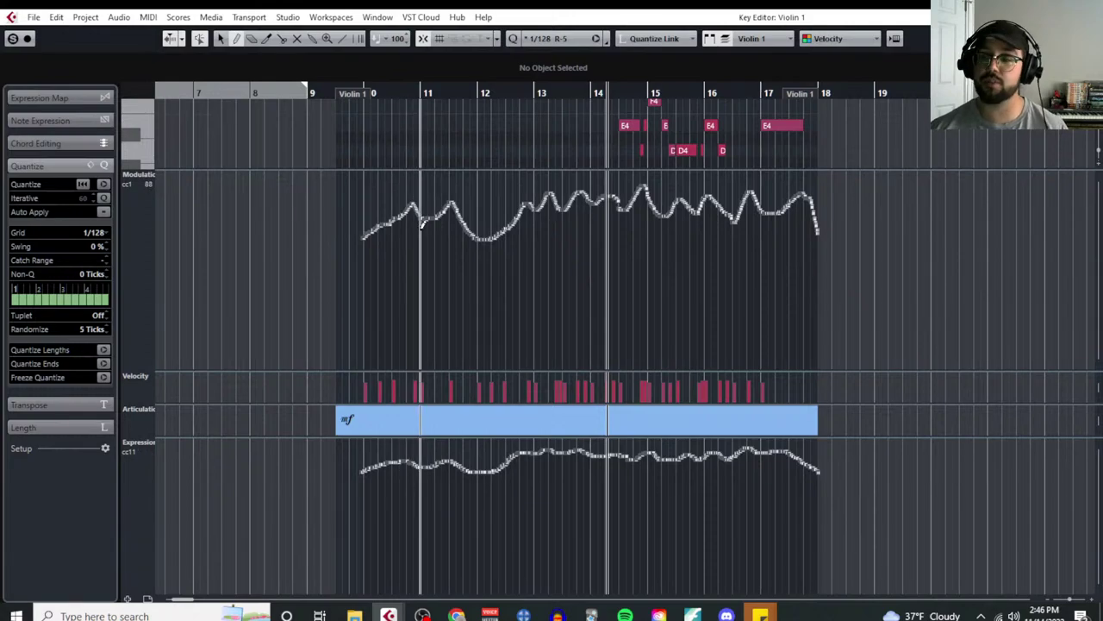
right_click(856, 299)
click(856, 300)
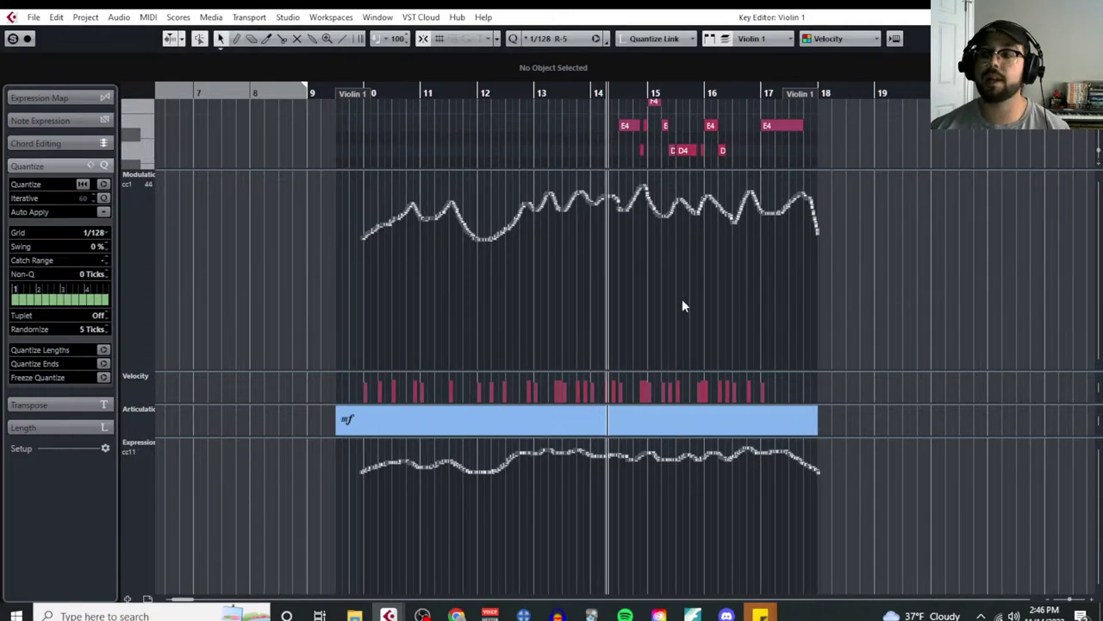
scroll(348, 170, up, 5)
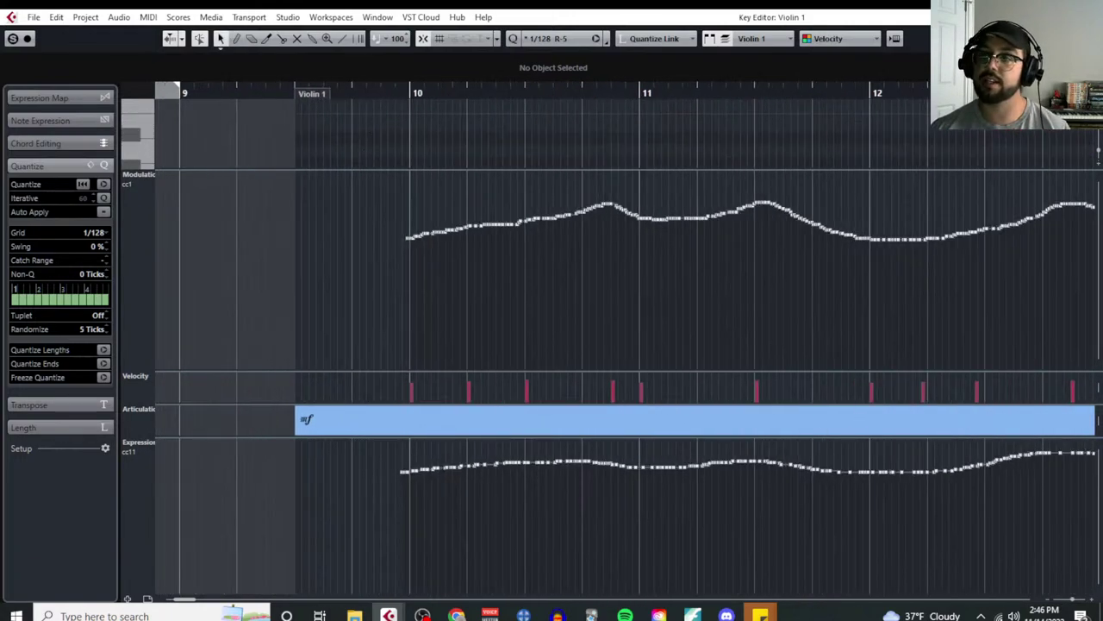
key(Escape)
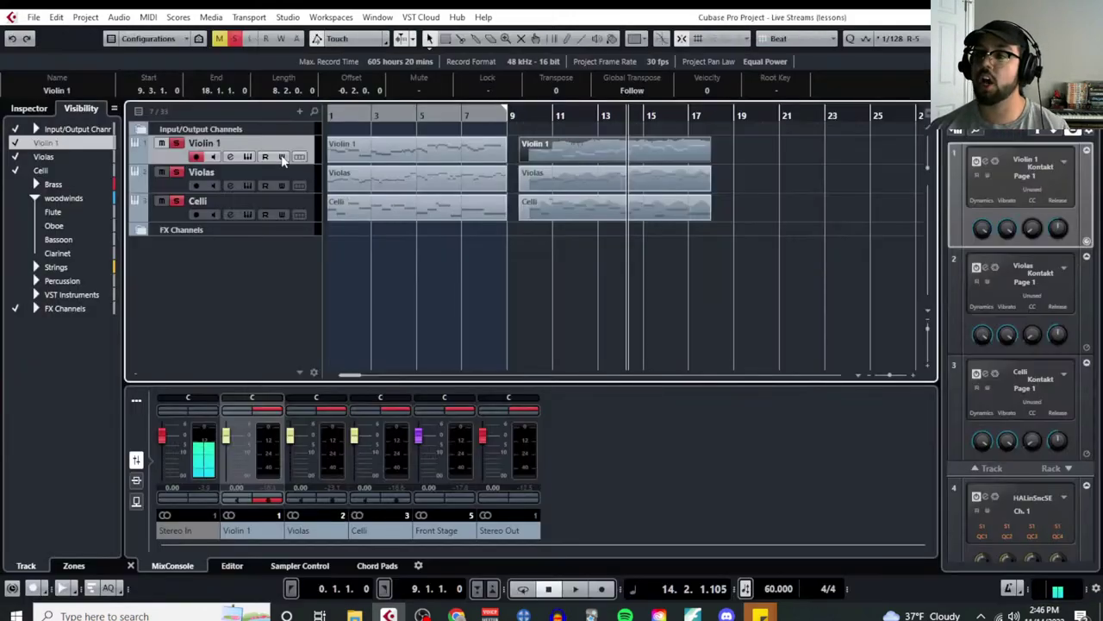
Step: Turn off solo on Violas and Celli and play back the second Violin 1 part alone
click(176, 173)
click(175, 201)
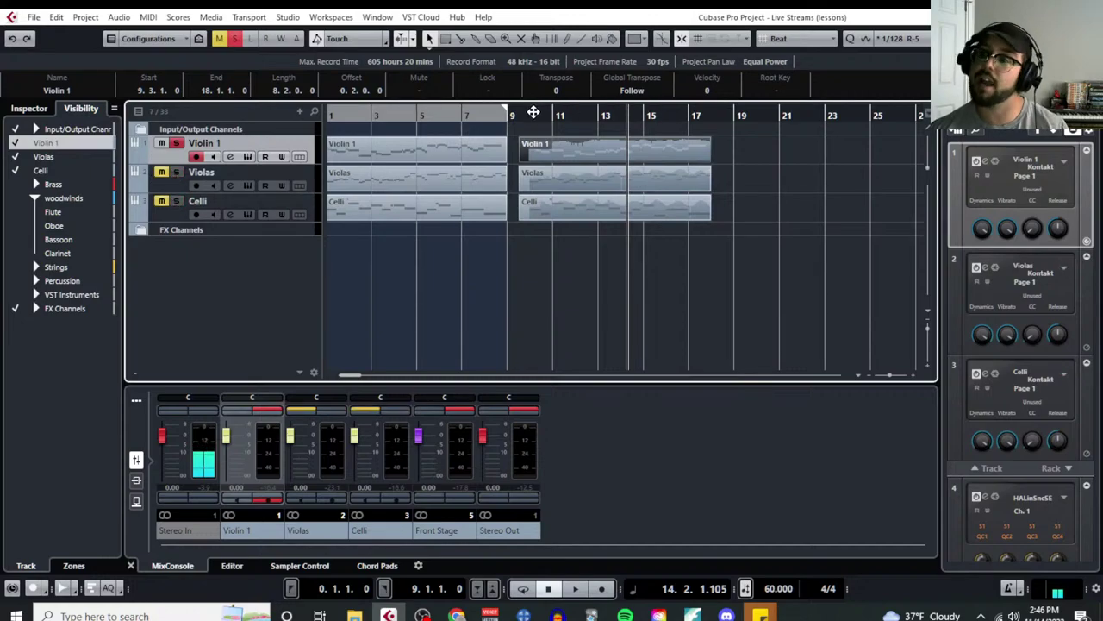
double_click(557, 116)
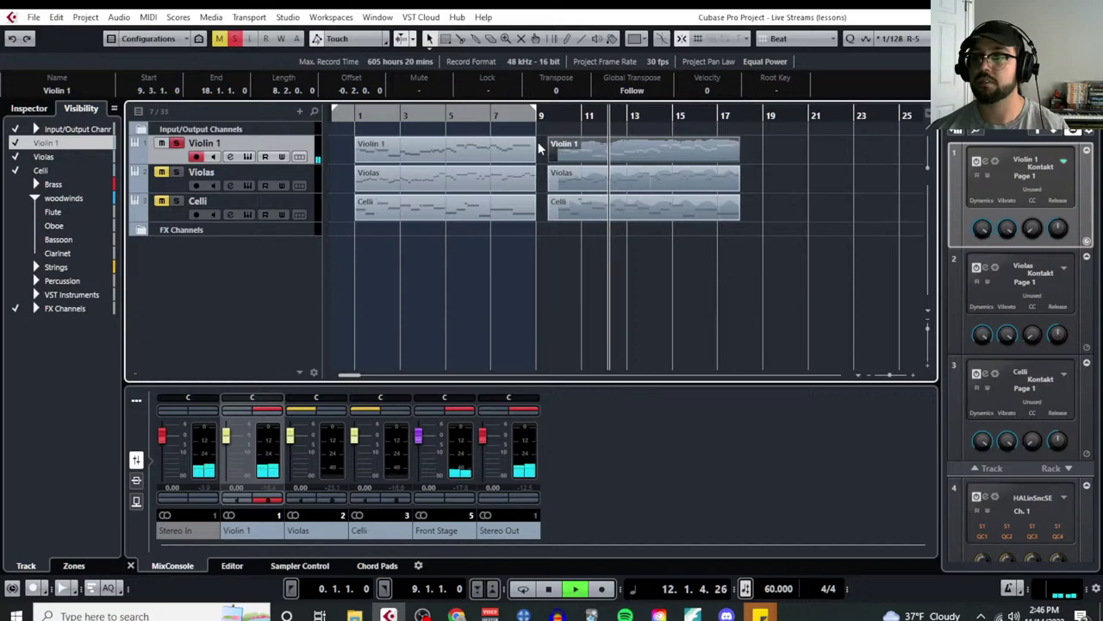
key(space)
Step: Unmute the Violas track and open its second part in the Key Editor
click(162, 172)
click(569, 176)
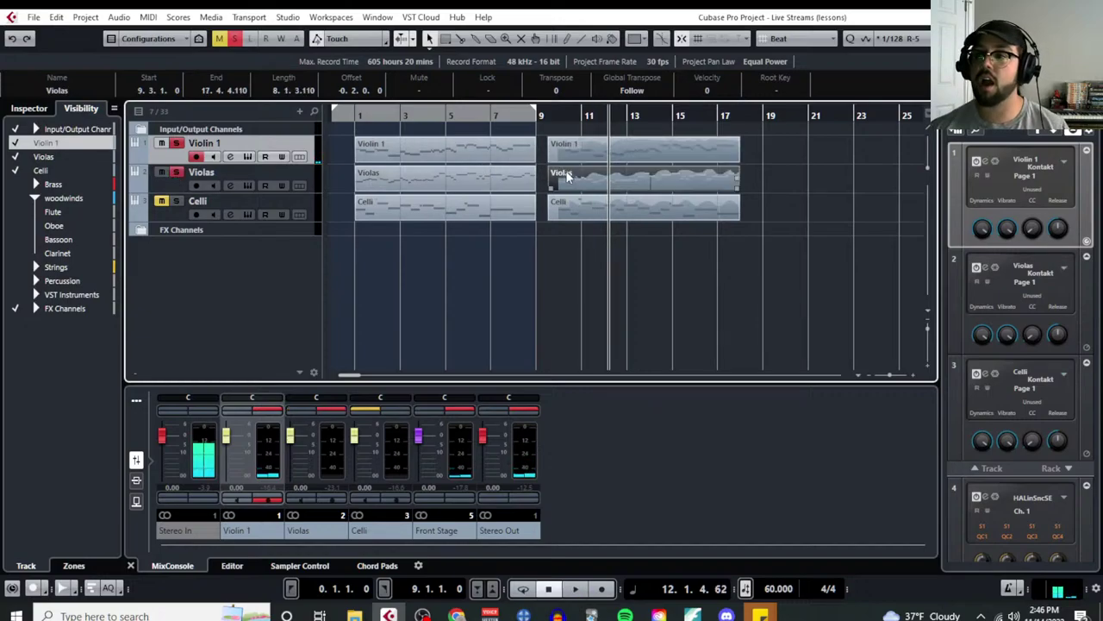
click(148, 17)
click(168, 28)
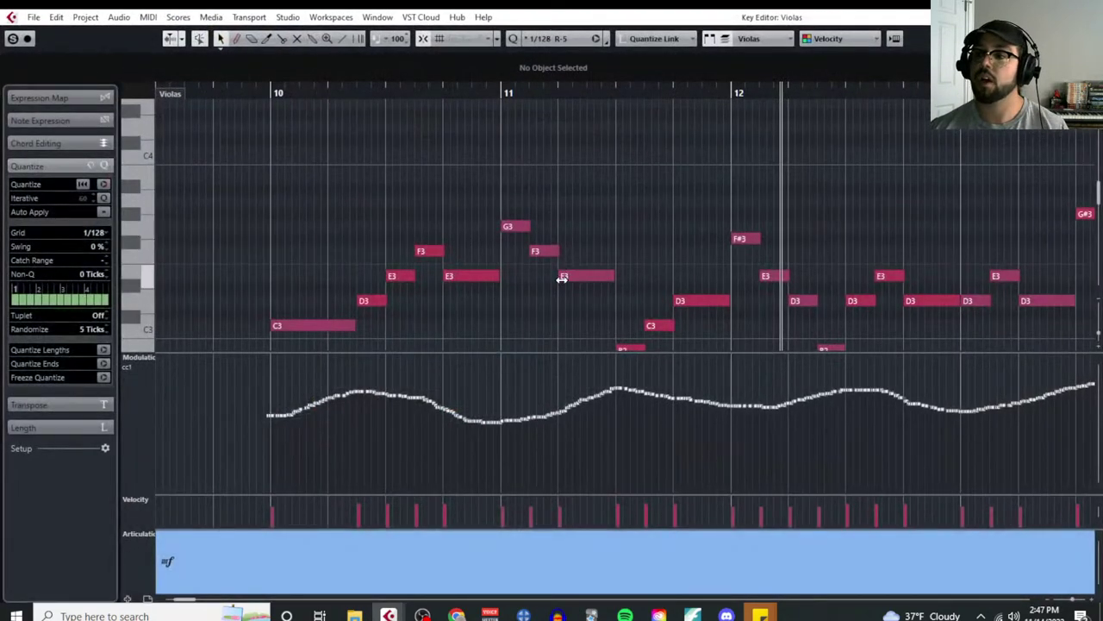
scroll(540, 276, down, 5)
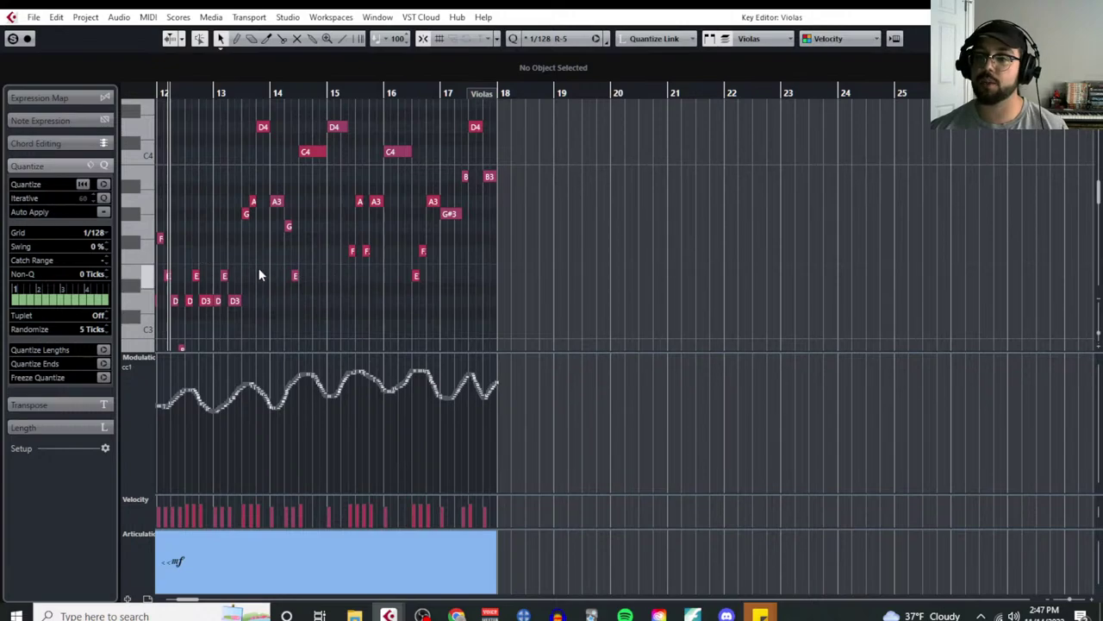
Step: Add a CC 11 (Expression) controller lane to the Violas part and adjust the heights of the lanes
scroll(182, 465, up, 1)
scroll(207, 431, left, 3)
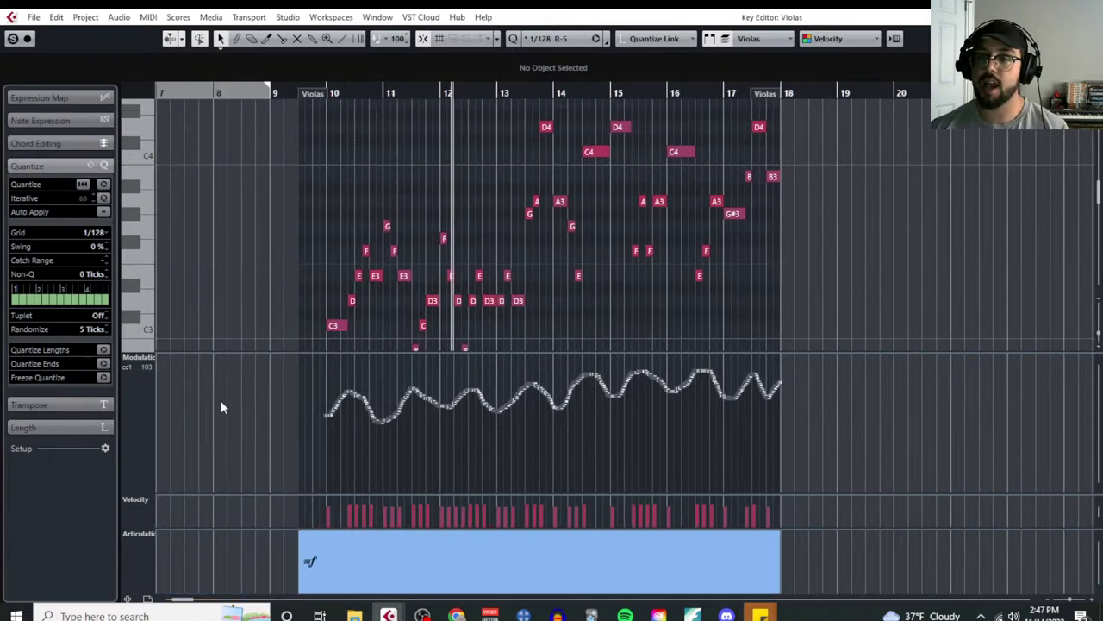
click(128, 598)
click(149, 534)
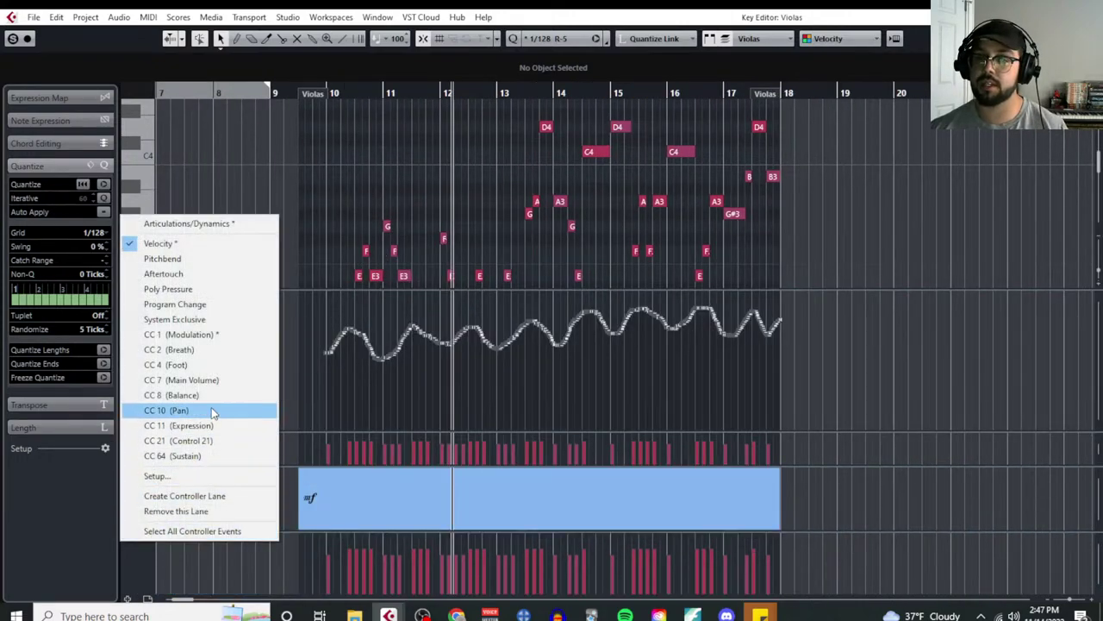
click(215, 426)
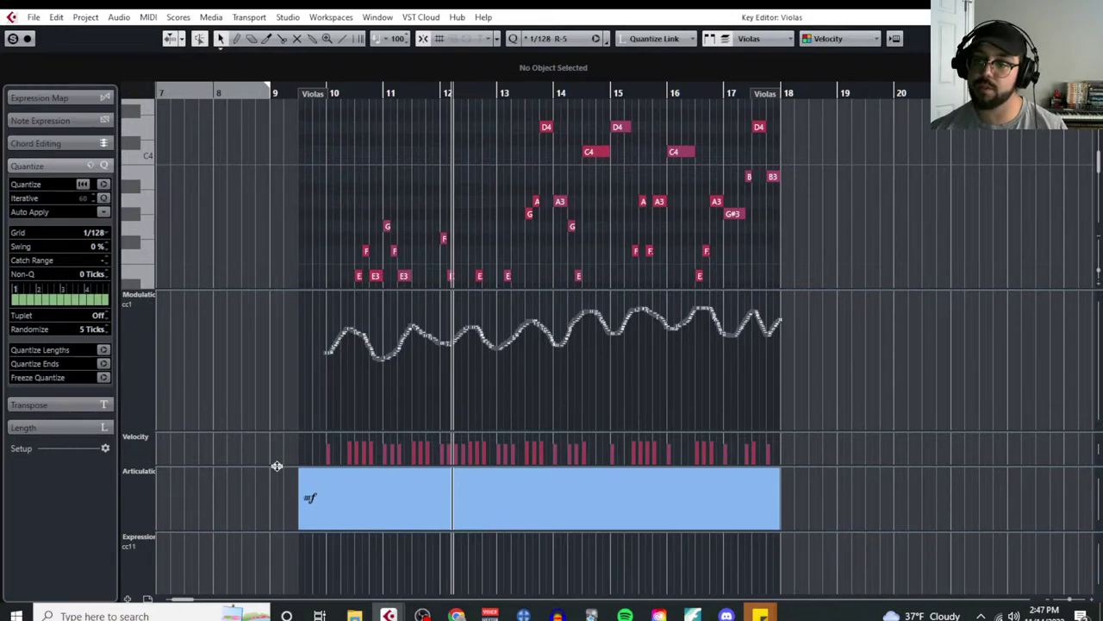
drag(275, 466, 289, 490)
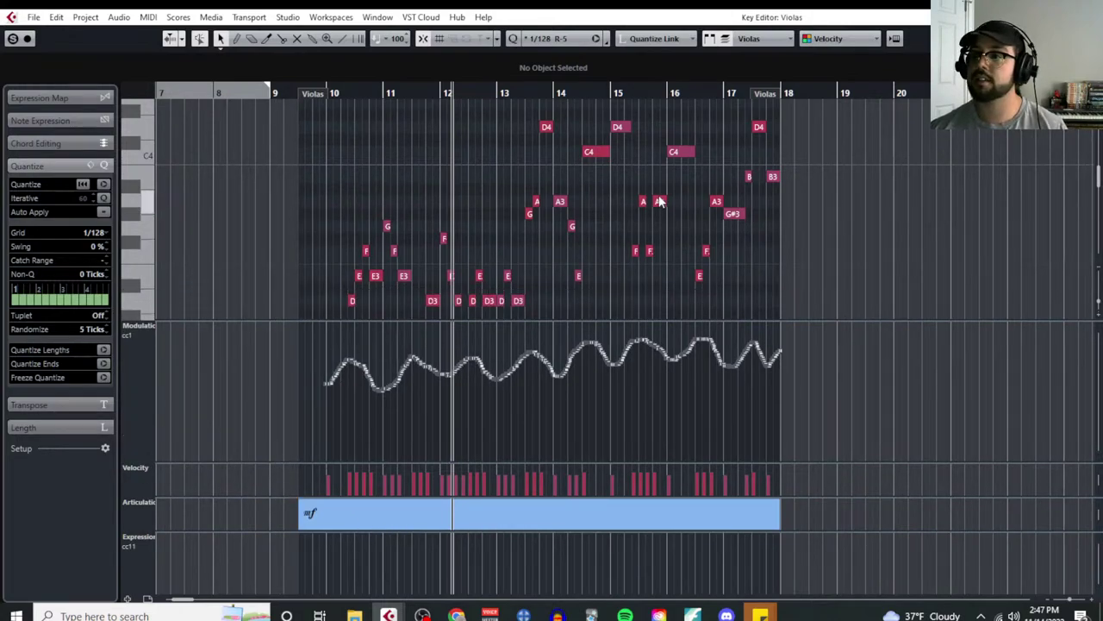
scroll(641, 223, up, 4)
scroll(641, 218, down, 1)
scroll(624, 215, down, 2)
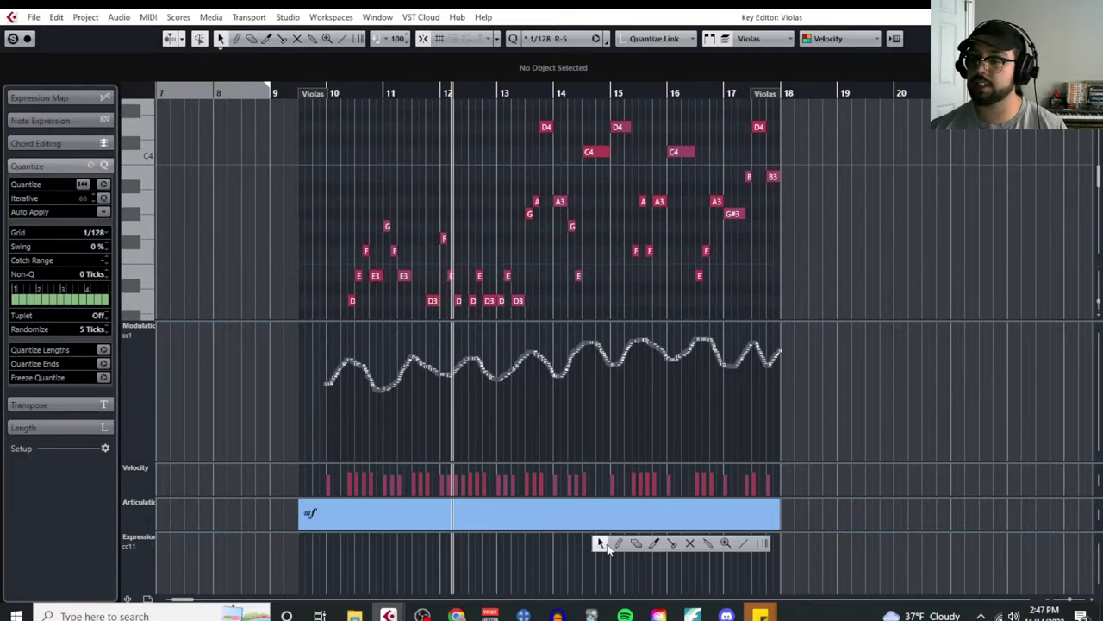
Step: Try a straight-line CC 11 expression ramp on Violas that peaks near bar 15, and delete it
click(618, 543)
click(609, 536)
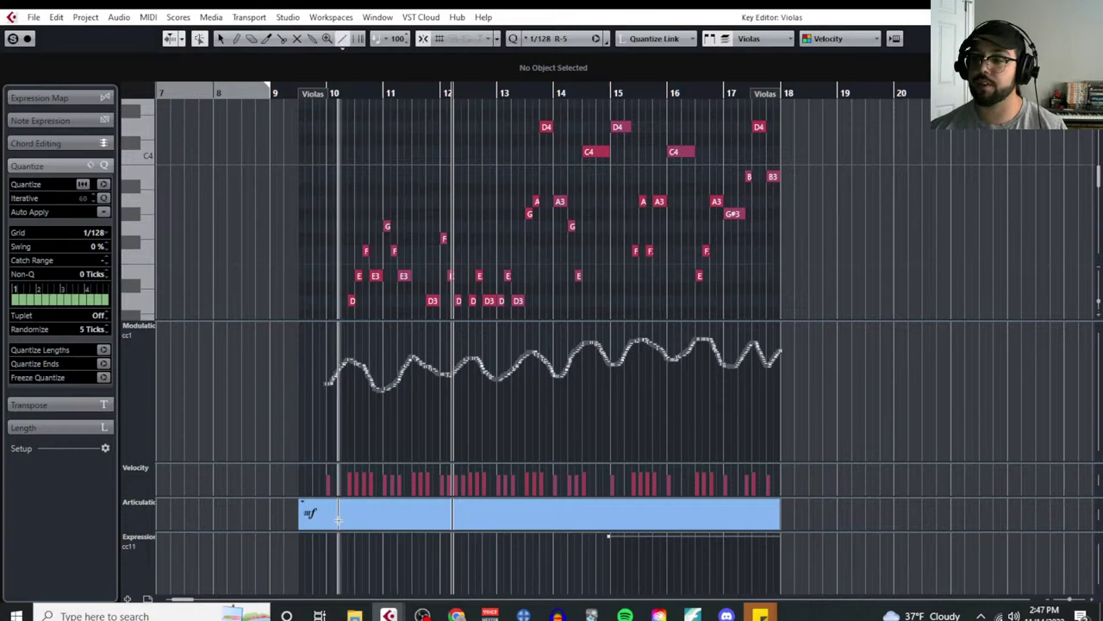
mouse_move(300, 543)
mouse_down()
mouse_move(571, 536)
mouse_move(611, 537)
mouse_move(611, 548)
mouse_move(777, 550)
mouse_up()
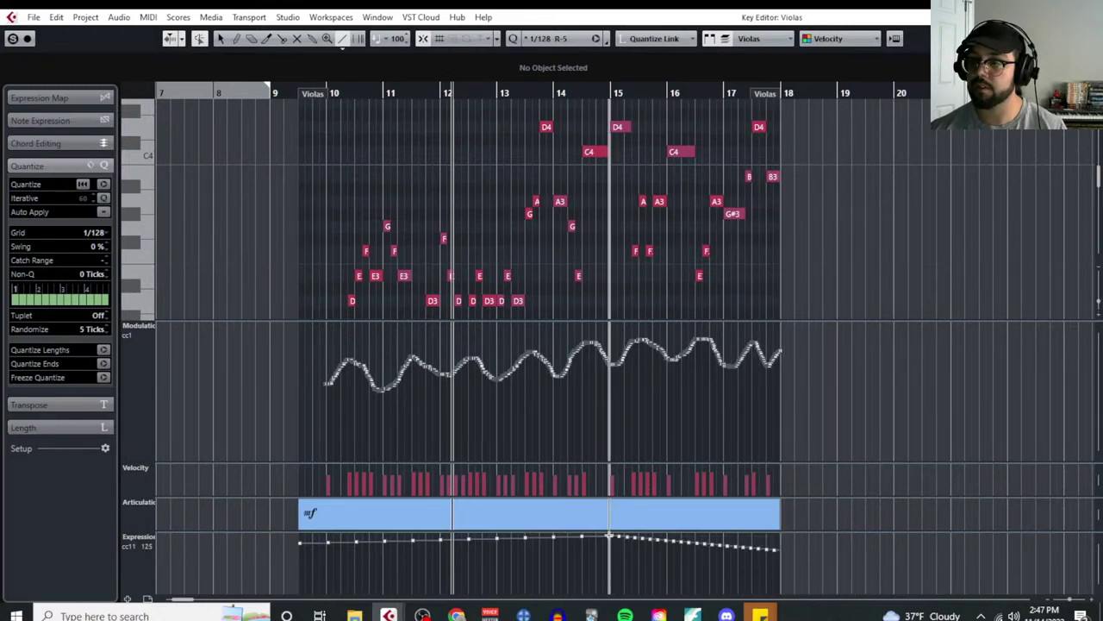
drag(609, 536, 300, 547)
key(1)
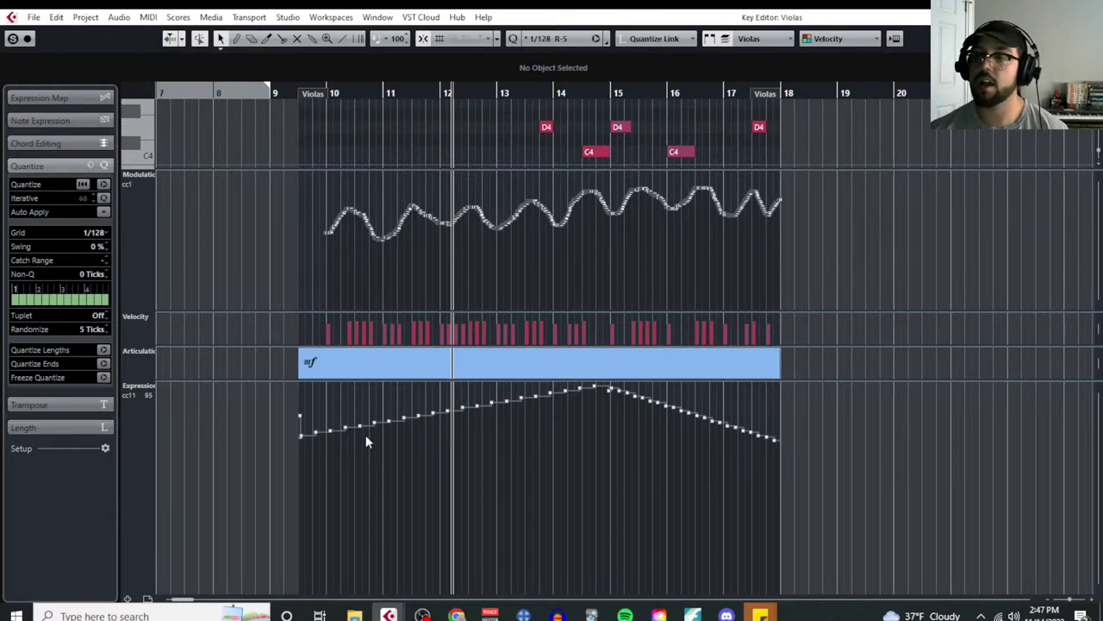
drag(844, 474, 251, 385)
key(Delete)
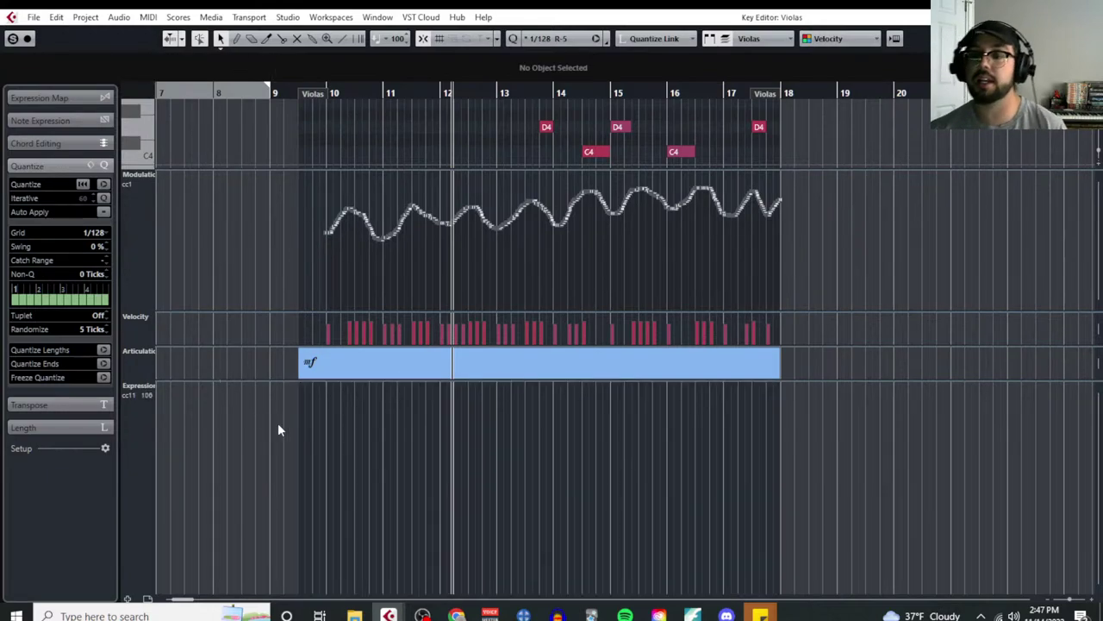
Step: Draw a freehand CC 11 expression curve for Violas from bar 10 to bar 18 that follows a flatter version of the modulation
ctrl+scroll(319, 453, up, 6)
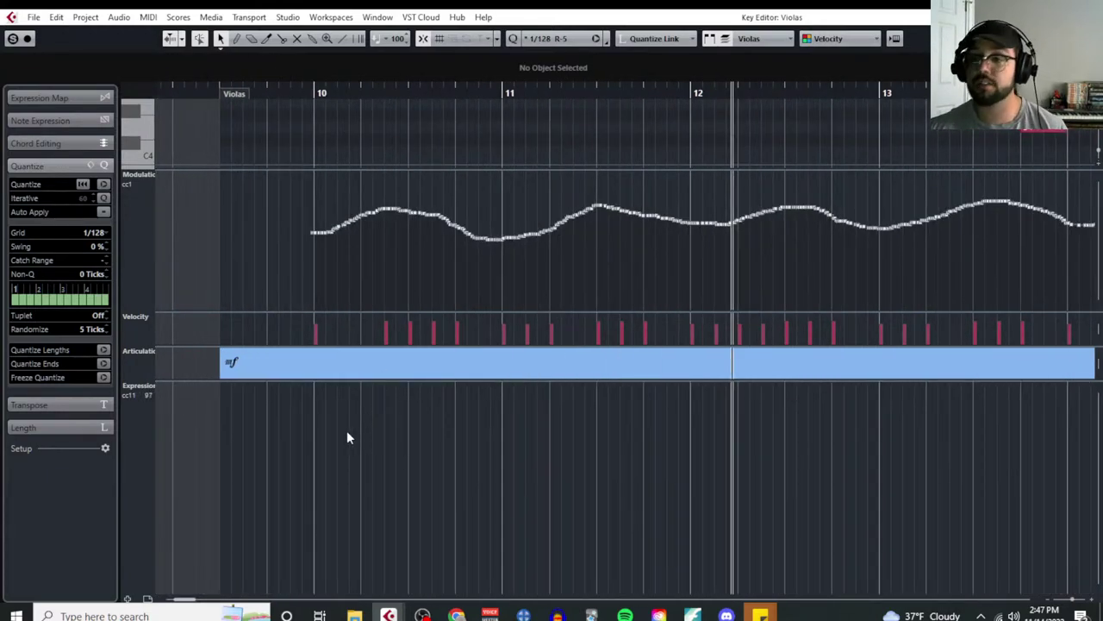
ctrl+scroll(348, 453, down, 4)
right_click(348, 449)
click(370, 445)
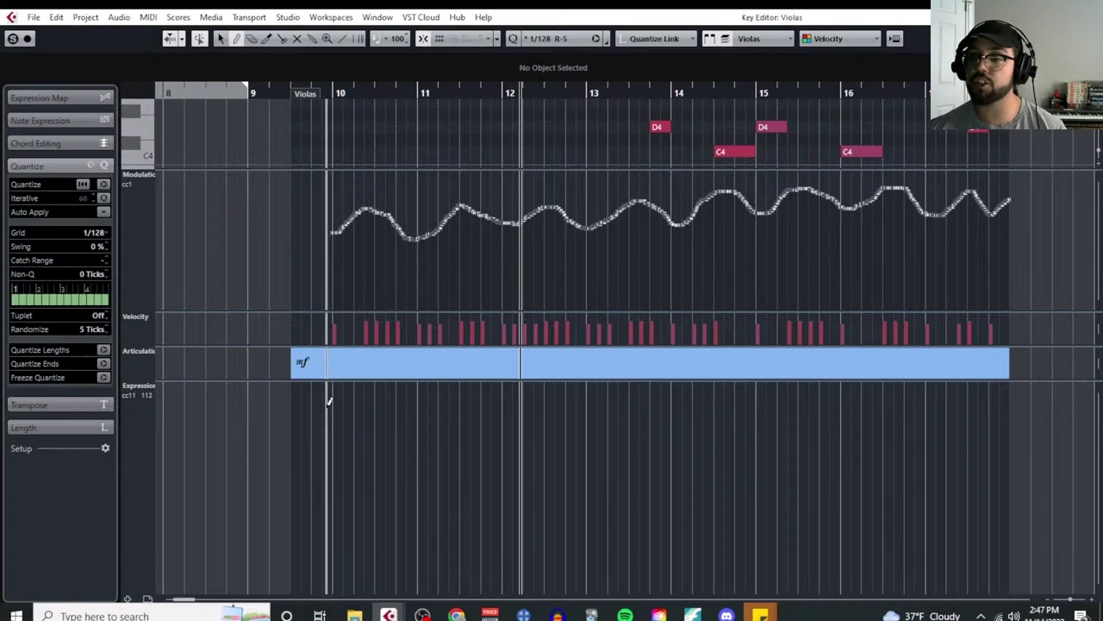
mouse_move(329, 401)
mouse_down()
mouse_move(359, 389)
mouse_move(404, 402)
mouse_move(790, 421)
mouse_move(867, 408)
mouse_up()
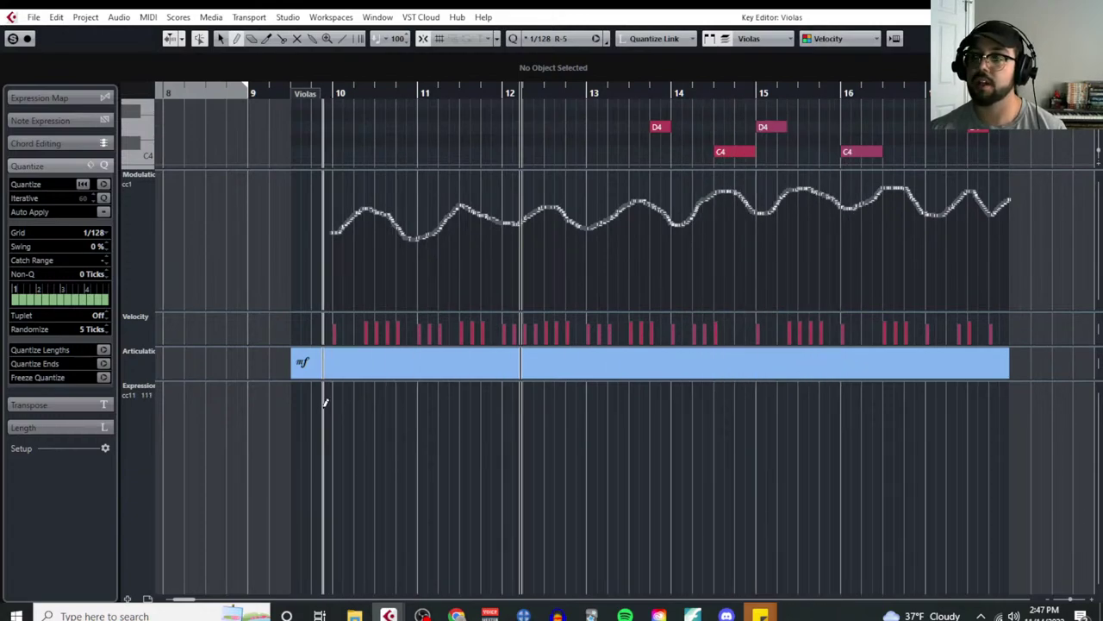
mouse_move(328, 404)
mouse_down()
mouse_move(381, 395)
mouse_move(500, 413)
mouse_move(842, 397)
mouse_move(887, 414)
mouse_move(870, 407)
mouse_move(880, 396)
mouse_move(1012, 409)
mouse_up()
right_click(1054, 436)
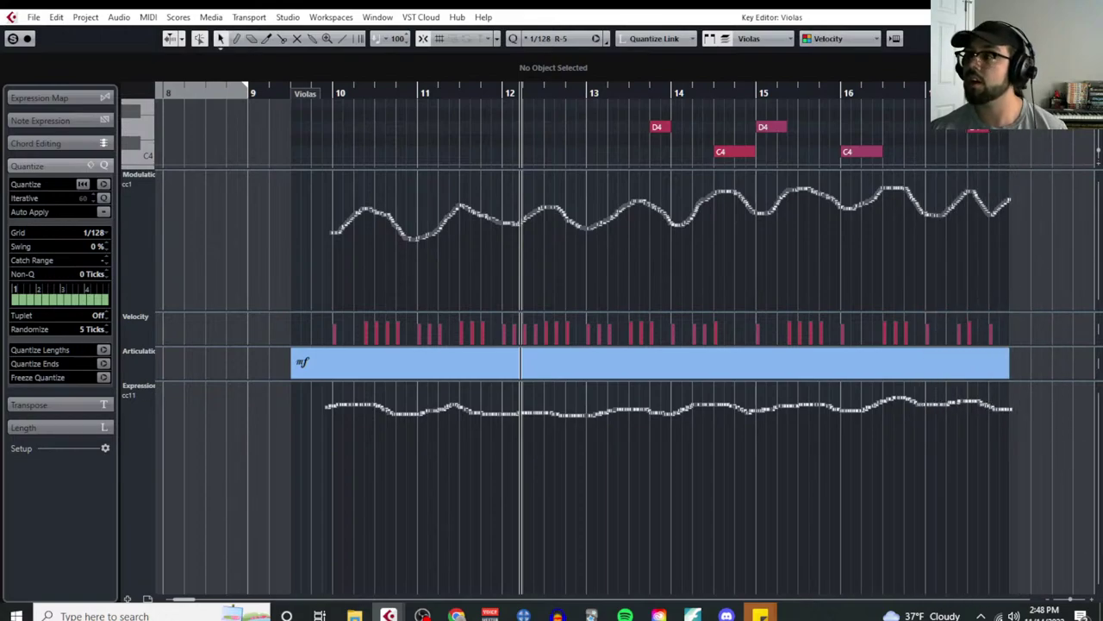
Step: Unmute the Celli track and open its second part in the Key Editor
key(ctrl+w)
click(609, 219)
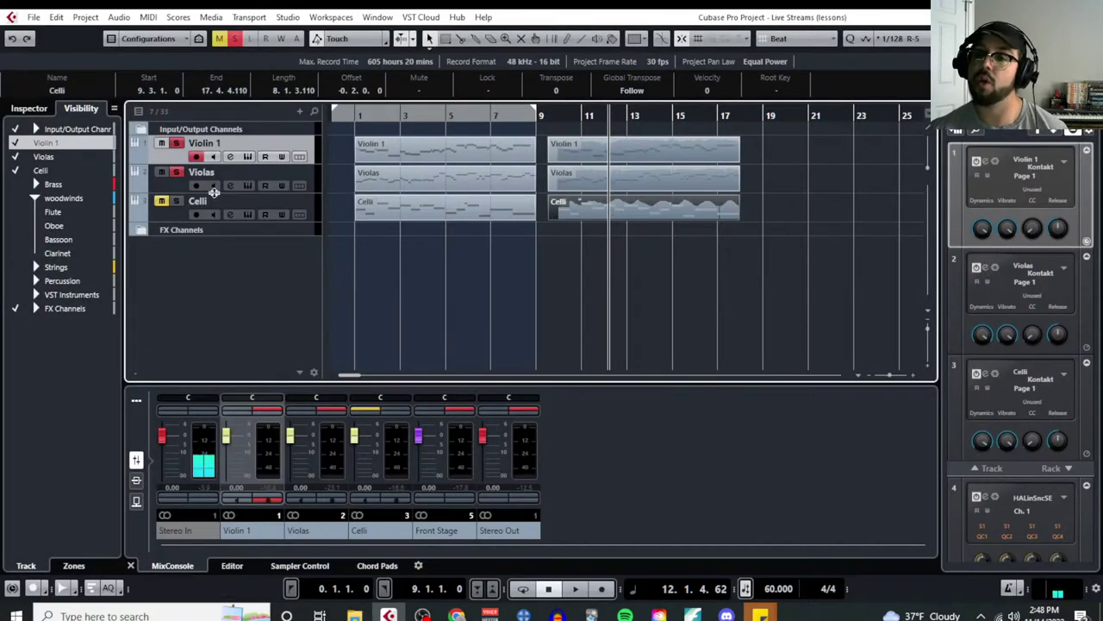
click(151, 18)
click(186, 32)
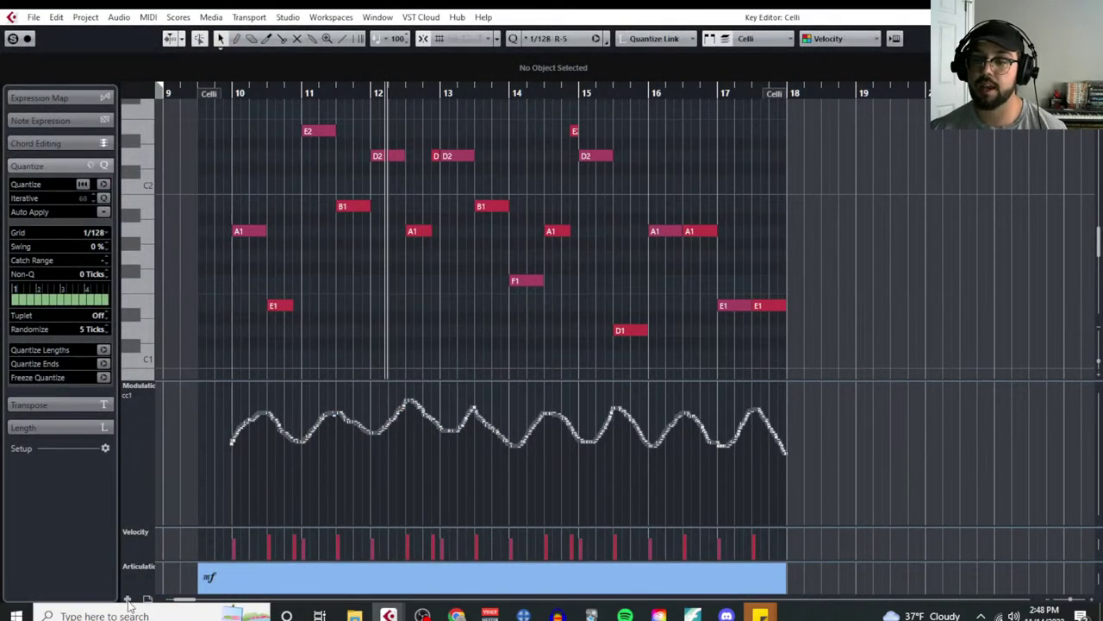
Step: Add a CC 11 (Expression) controller lane to the Celli part and enlarge it for drawing
click(128, 599)
click(145, 533)
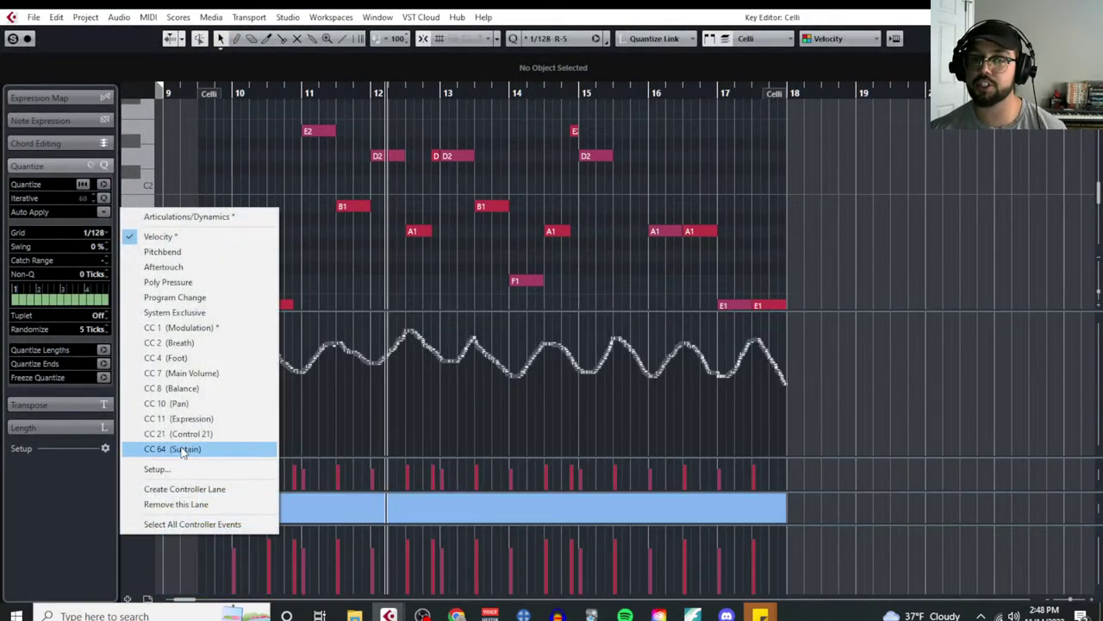
click(221, 419)
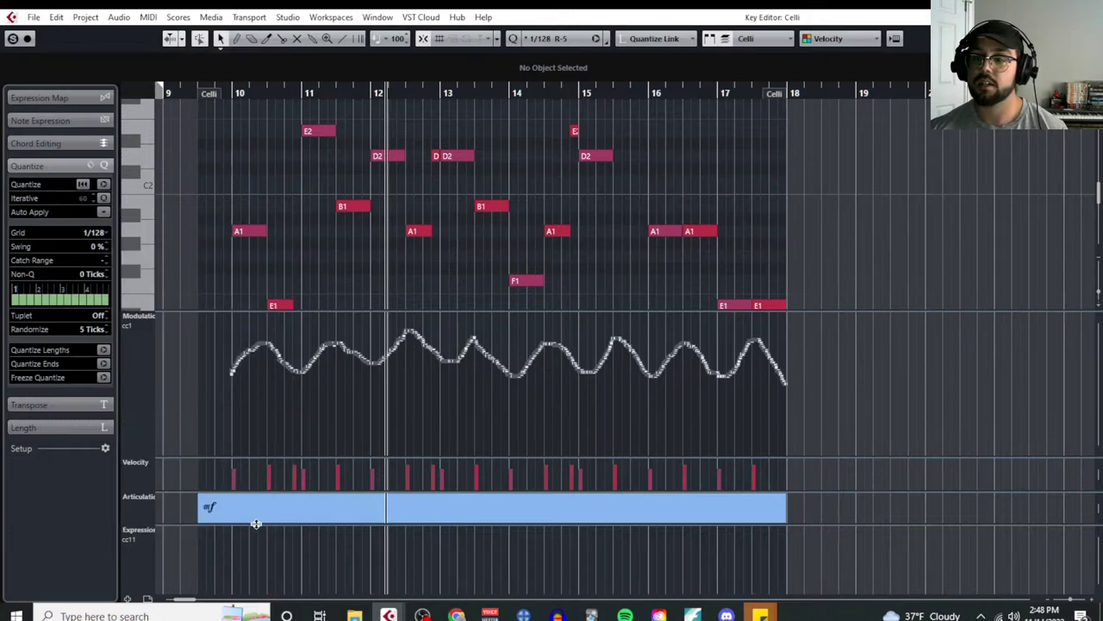
drag(192, 523, 177, 392)
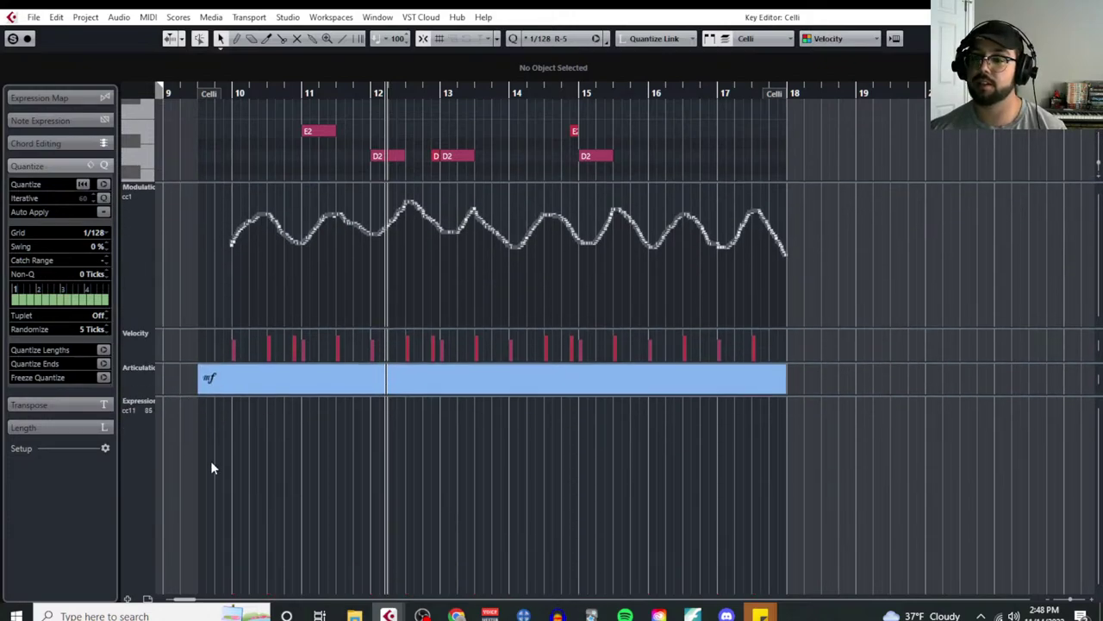
Step: Draw a freehand CC 11 expression curve for Celli from bar 10 to bar 18 following a flatter modulation shape, and shrink the modulation lane
scroll(226, 472, up, 3)
scroll(229, 476, down, 3)
right_click(235, 462)
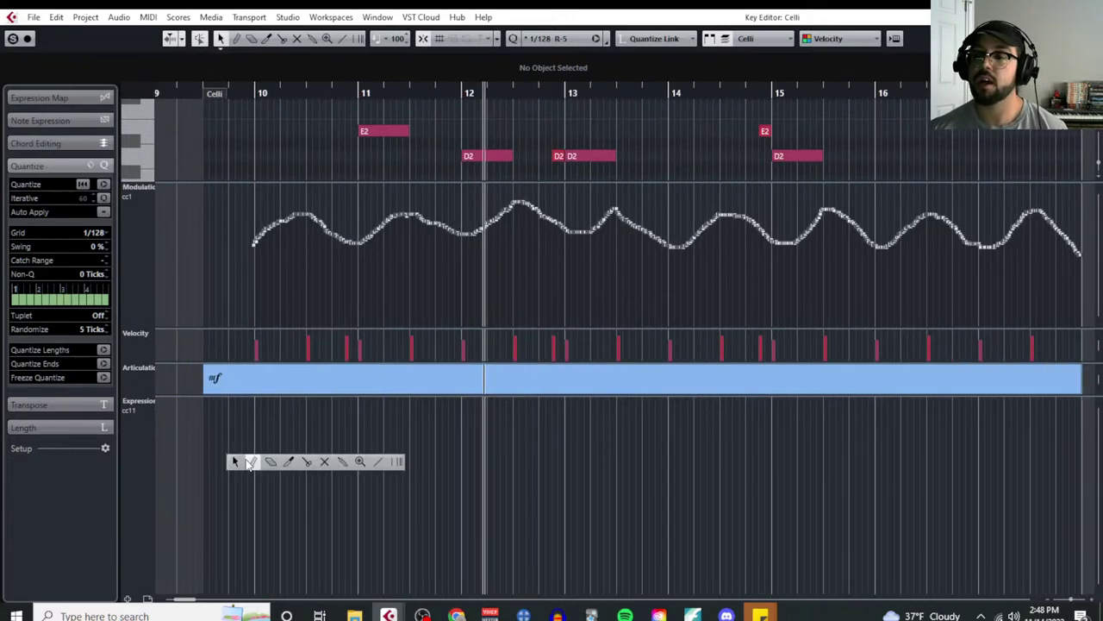
click(250, 462)
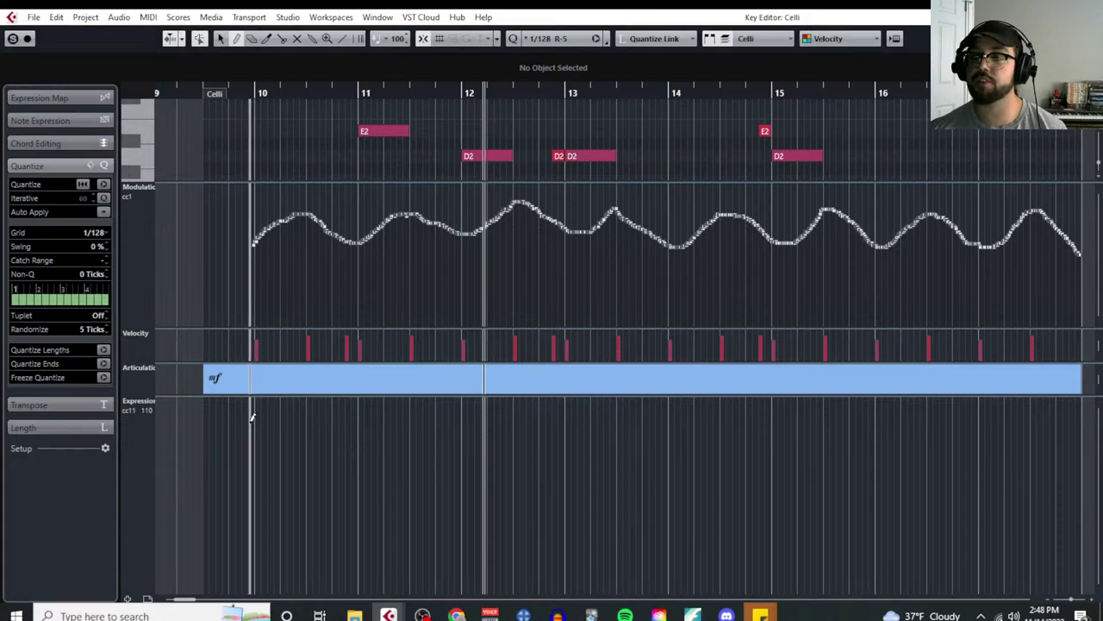
mouse_move(252, 419)
mouse_down()
mouse_move(412, 410)
mouse_move(460, 422)
mouse_move(517, 409)
mouse_move(573, 420)
mouse_move(631, 414)
mouse_move(676, 430)
mouse_move(827, 406)
mouse_move(931, 416)
mouse_move(1046, 405)
mouse_move(1085, 423)
mouse_move(1101, 461)
mouse_up()
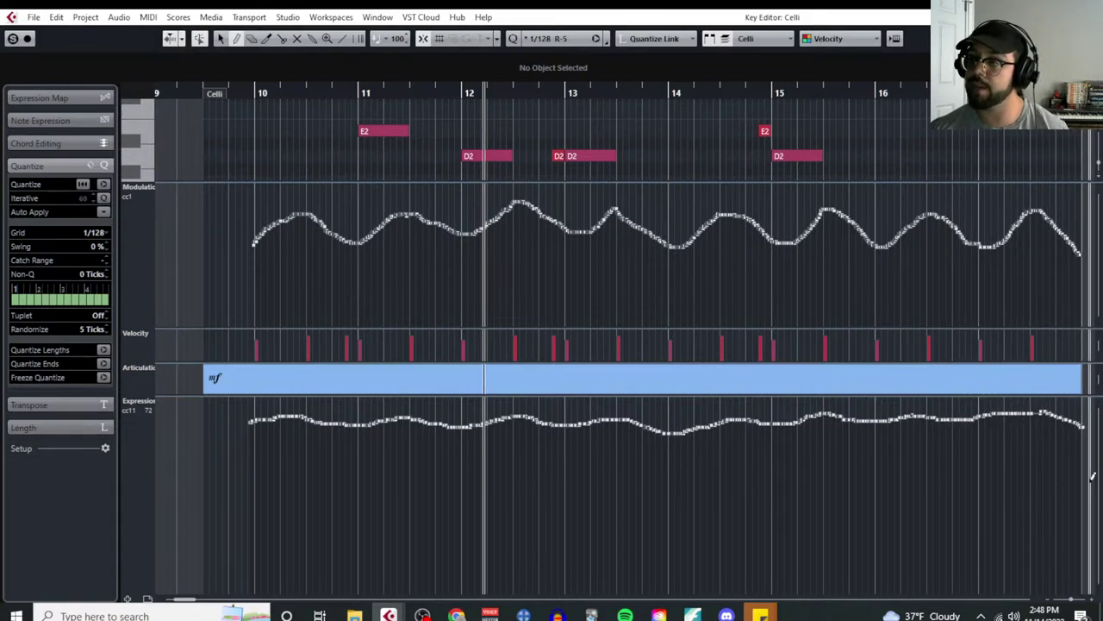
key(g)
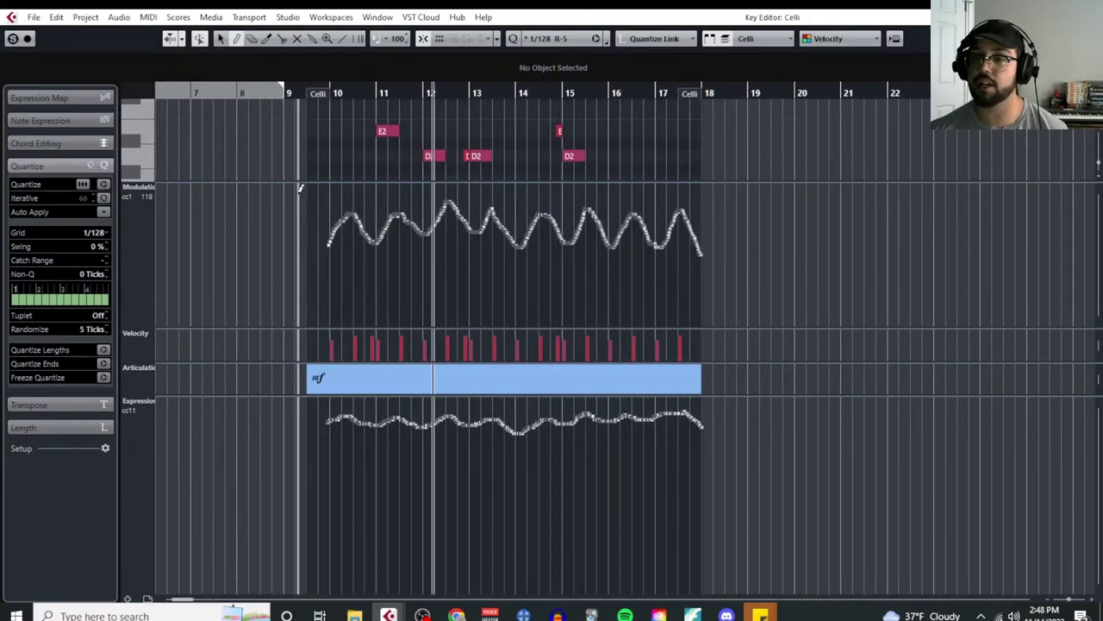
drag(297, 182, 293, 295)
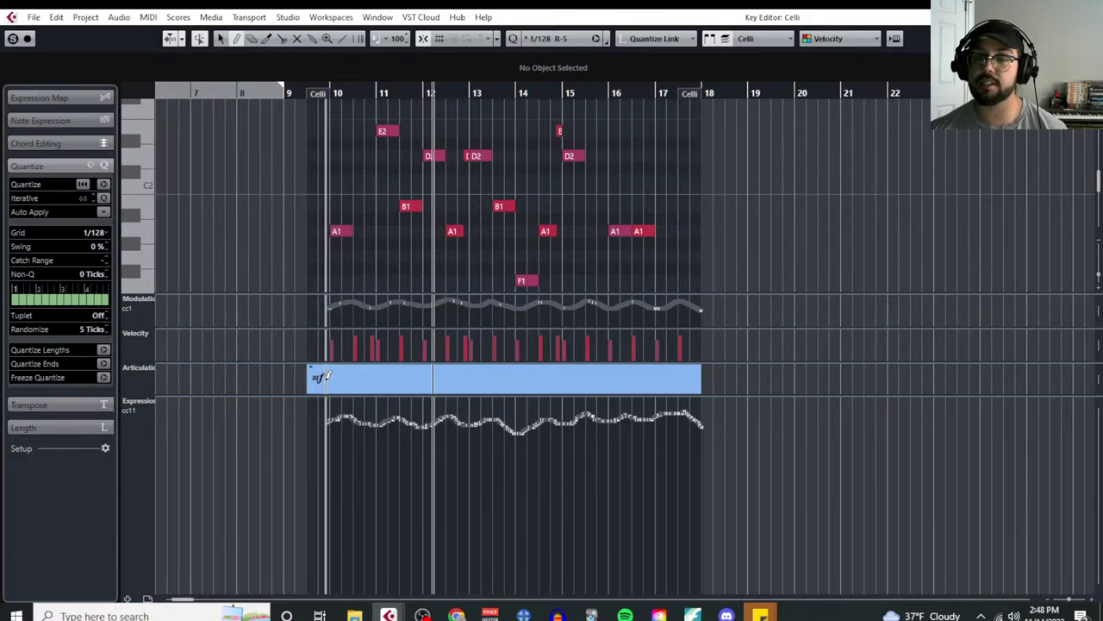
Step: Switch the Celli articulations lane to CC 7 (Main Volume) and back to Articulations/Dynamics
click(142, 376)
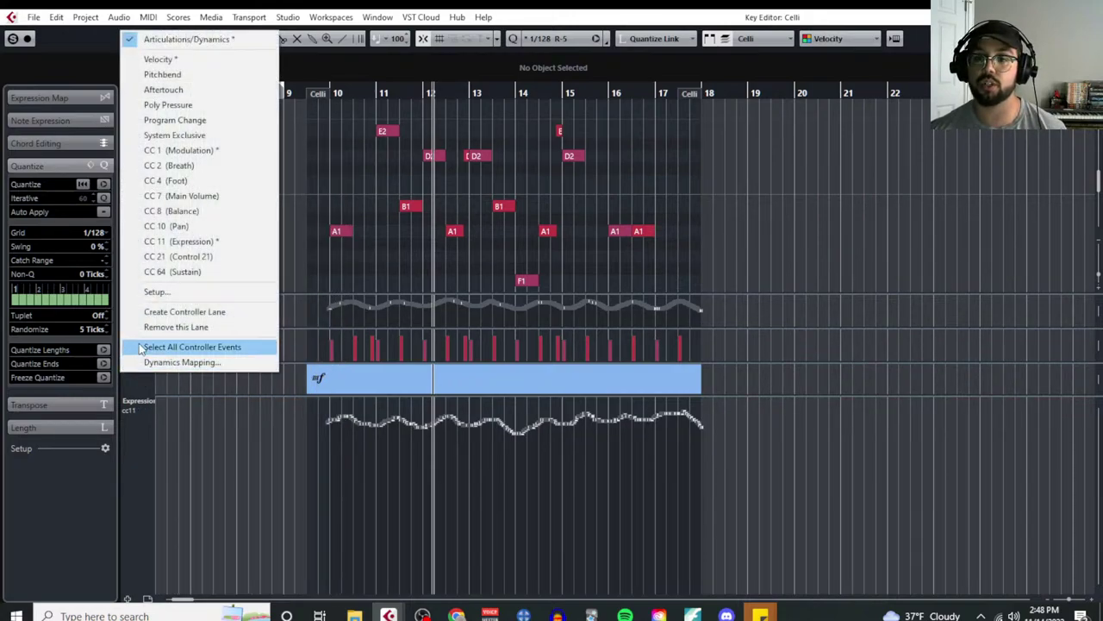
click(181, 199)
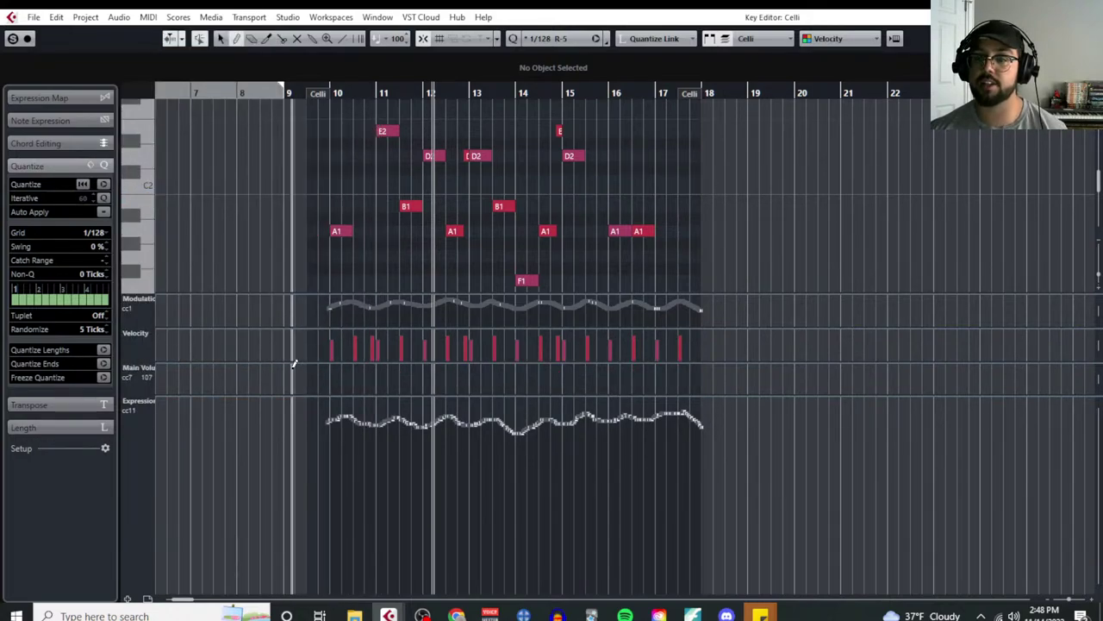
click(137, 375)
click(198, 54)
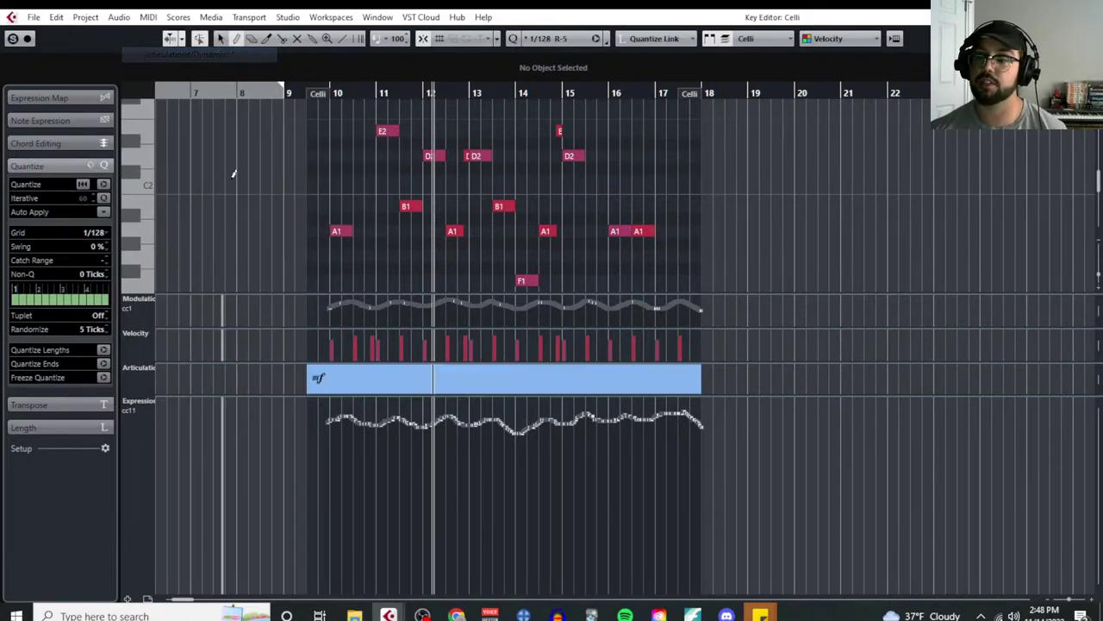
Step: Close the Celli Key Editor and play back the three second string parts together from about bar 9
right_click(786, 206)
click(791, 211)
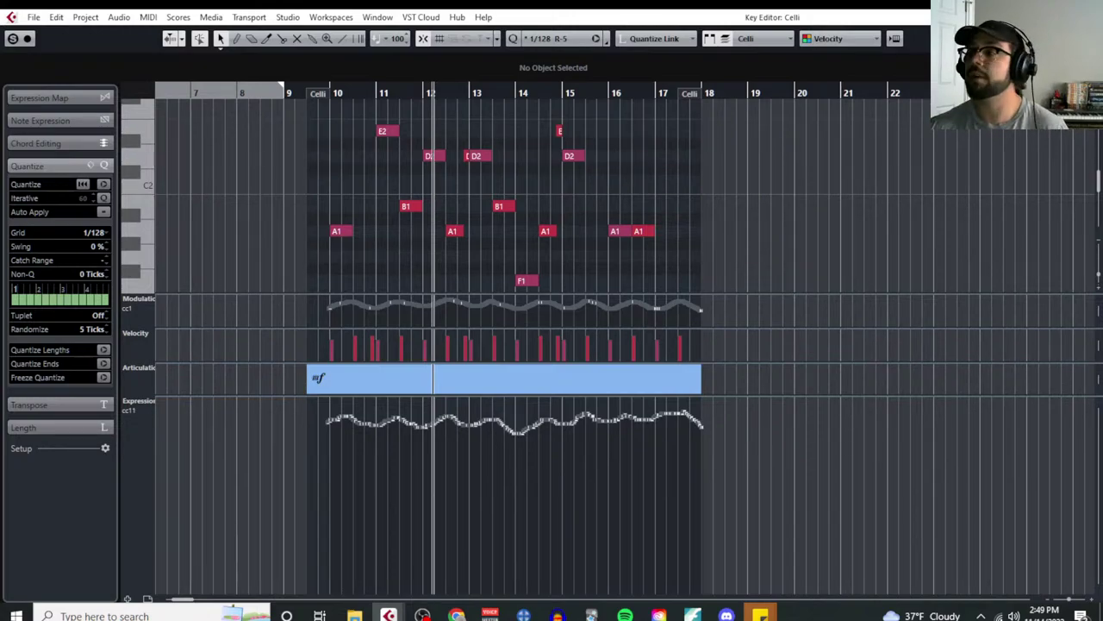
key(Escape)
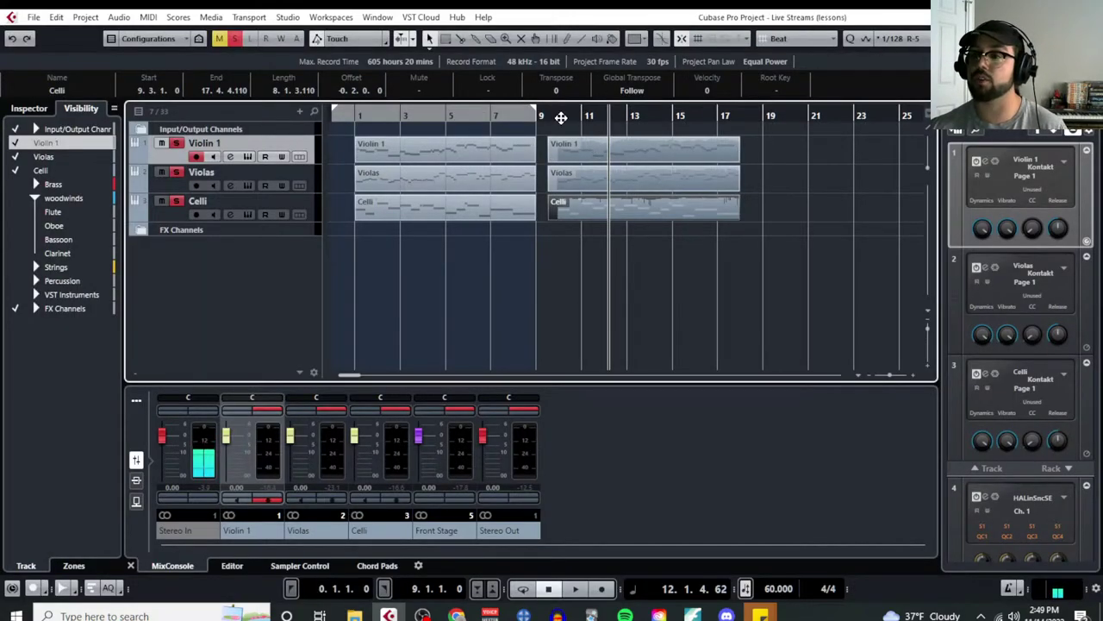
double_click(552, 117)
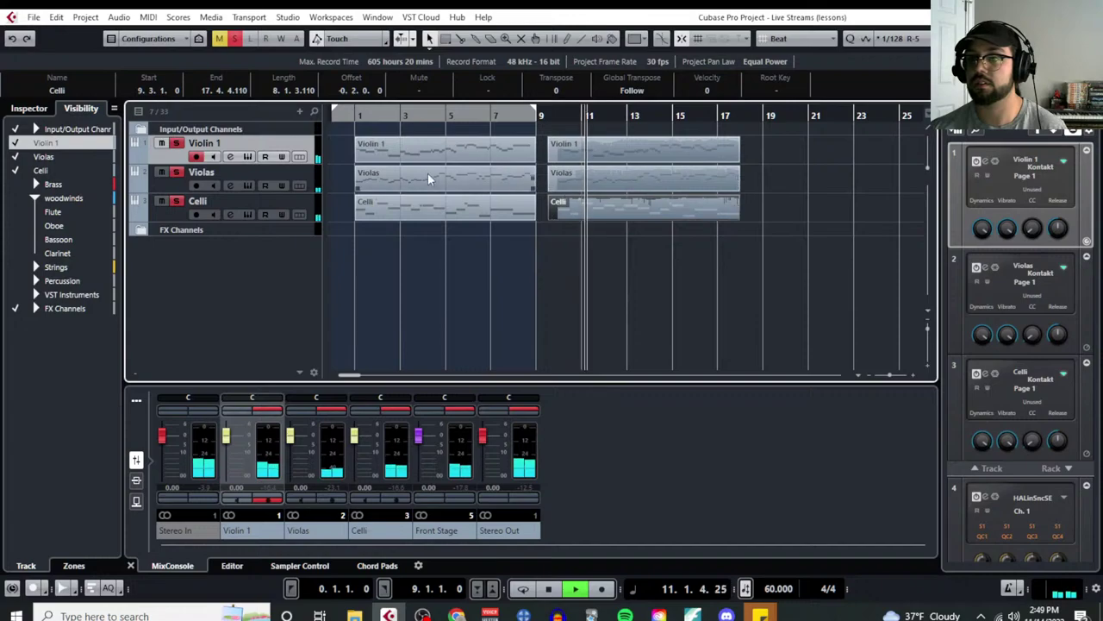
Step: Open the second Violas part in the Key Editor and check its Dynamics Mapping setup
click(573, 188)
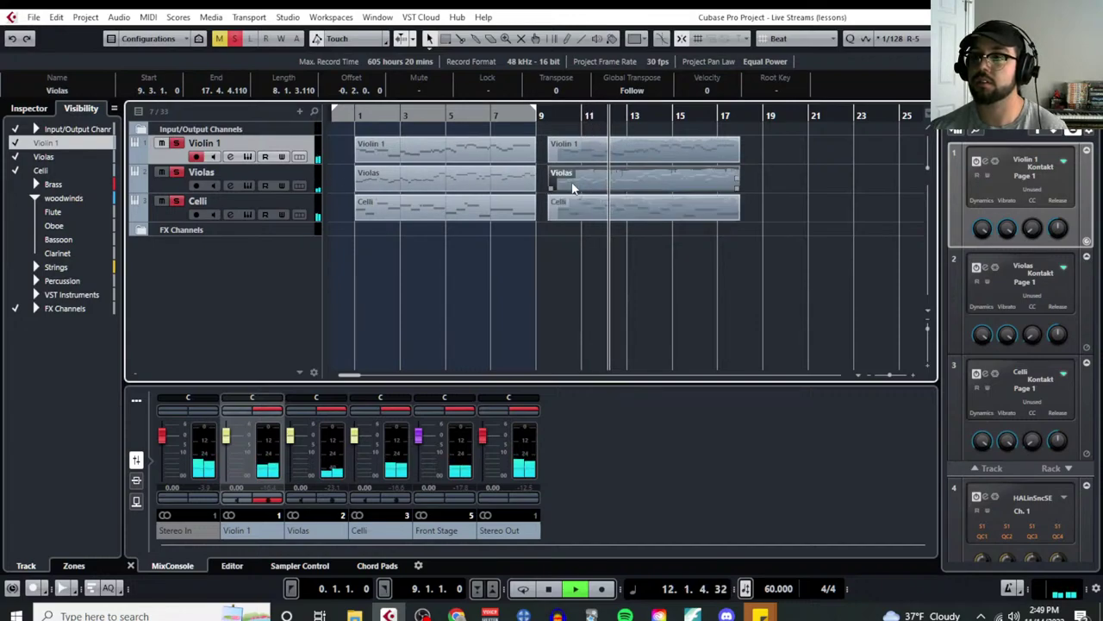
click(147, 17)
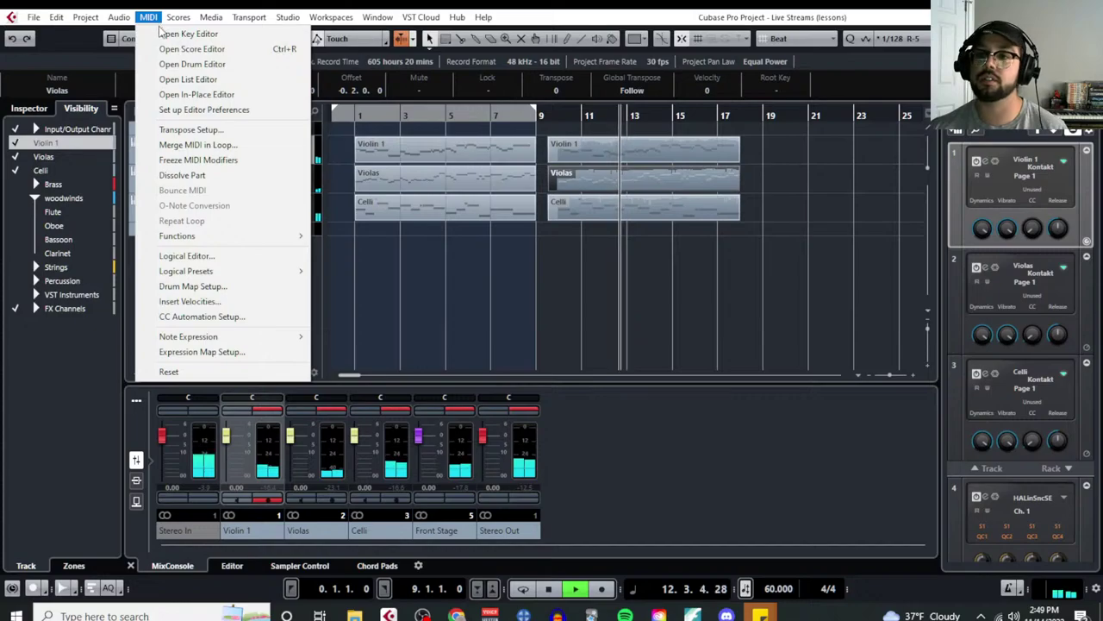
click(162, 33)
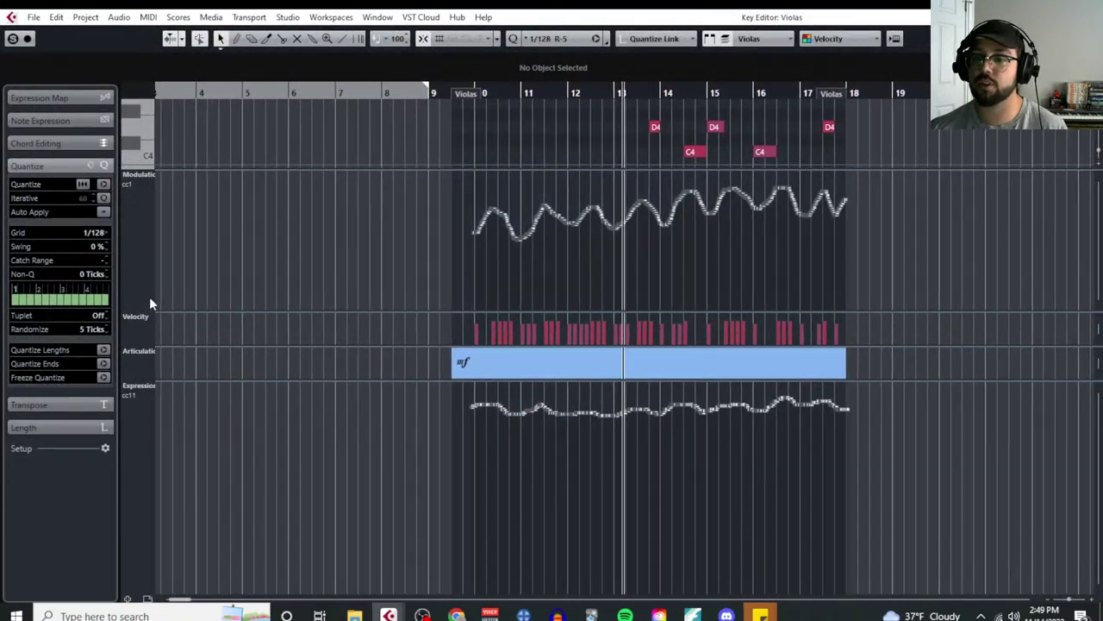
click(141, 350)
click(162, 345)
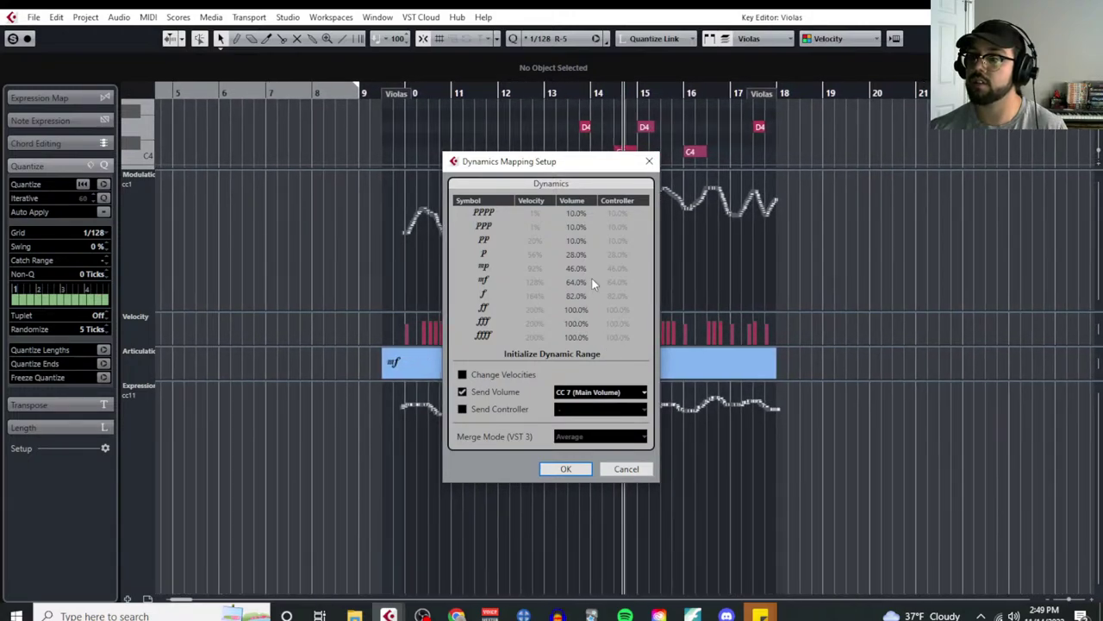
click(576, 469)
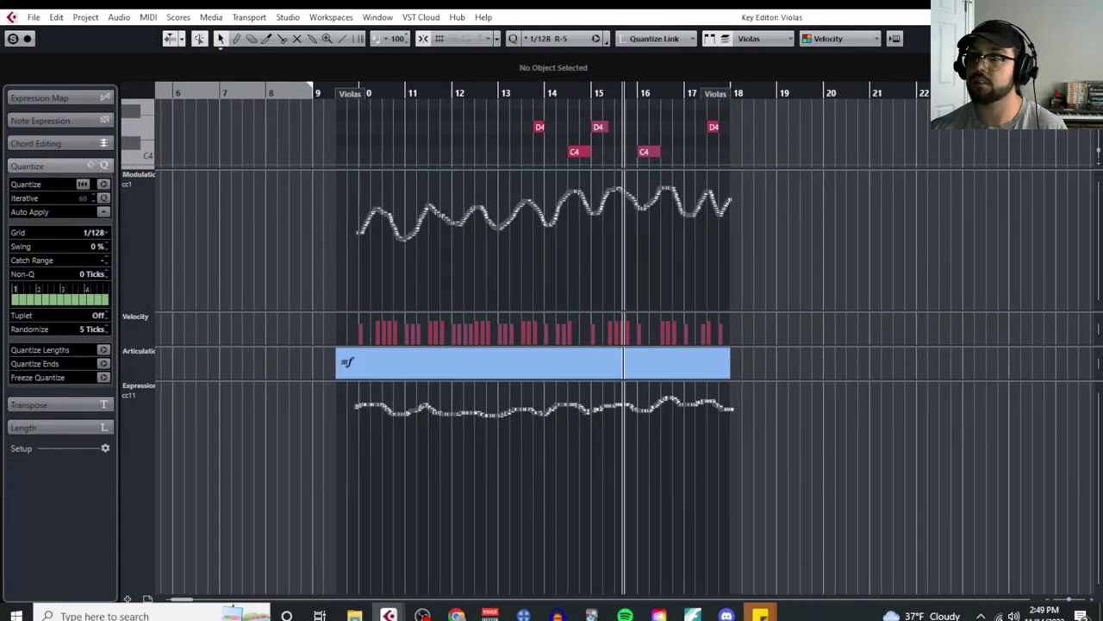
Step: Raise the whole Violas modulation curve from bar 10 to bar 18 so it starts at 75, shrink its lane and close the editor
mouse_move(768, 265)
mouse_down()
mouse_move(311, 222)
mouse_move(429, 170)
mouse_up()
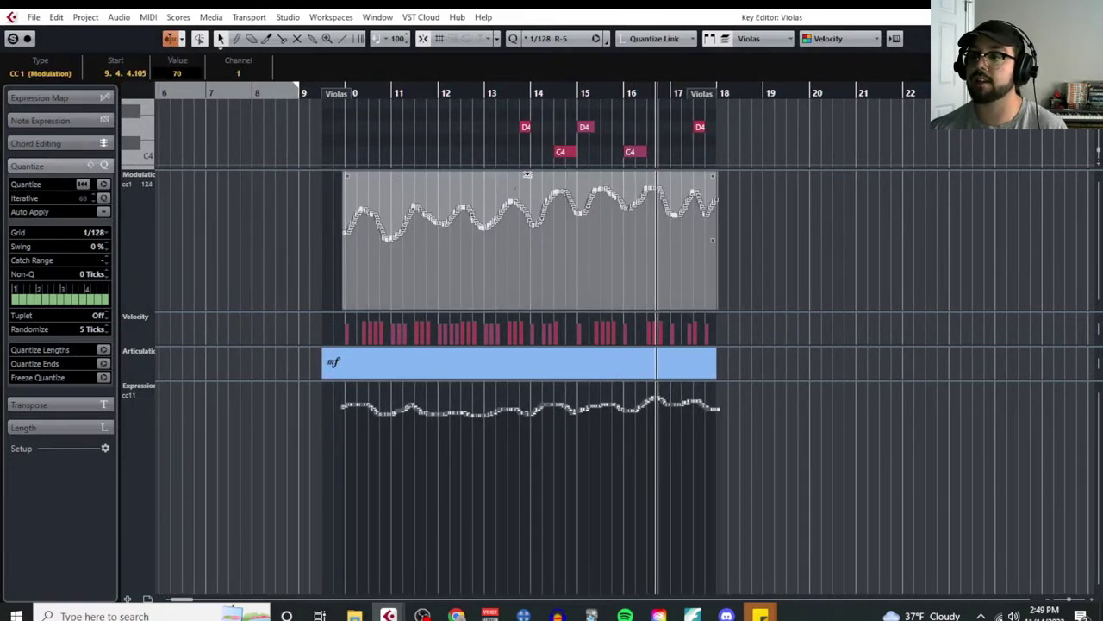
drag(527, 175, 562, 170)
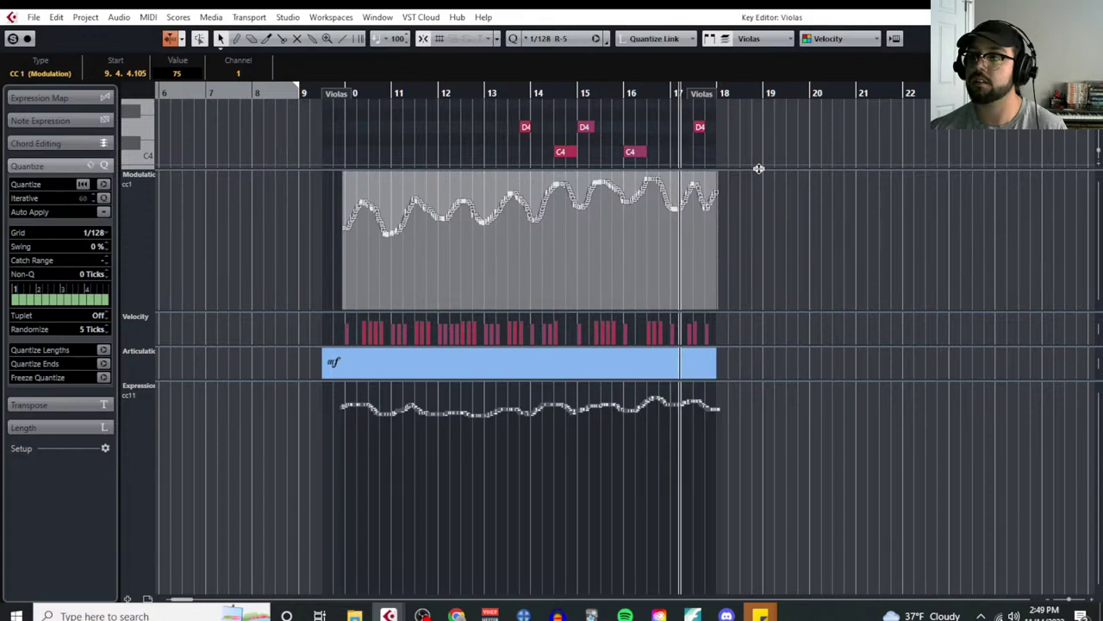
drag(758, 168, 791, 261)
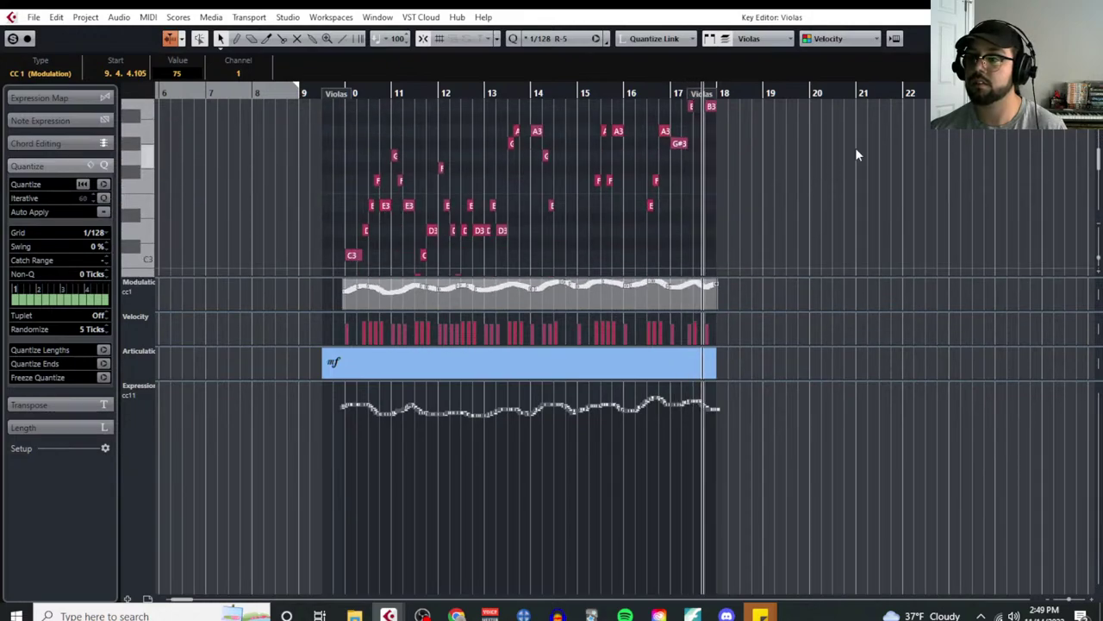
key(ctrl+w)
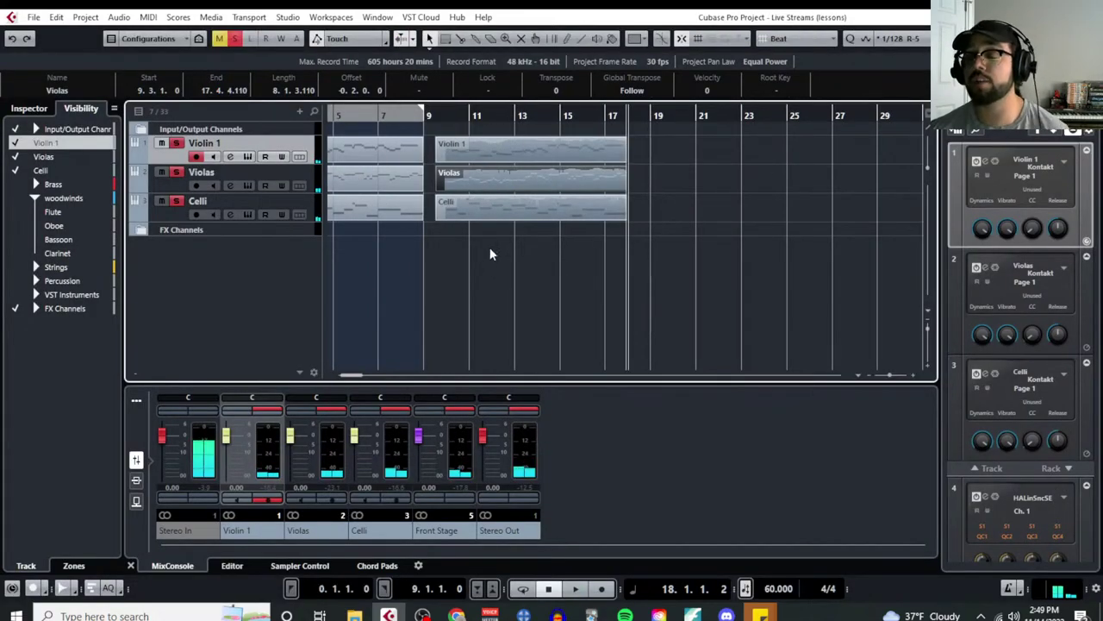
Step: Place the playhead near bar 9 beat 4, reopen the second Violas part in the Key Editor and shrink its CC 11 lane
scroll(512, 255, left, 2)
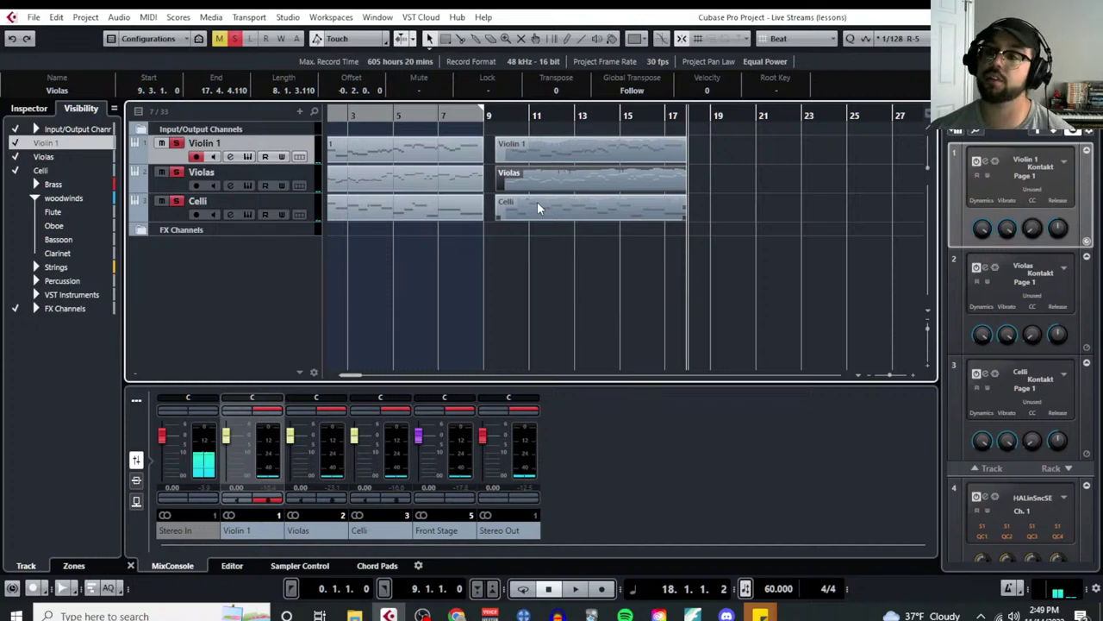
click(500, 120)
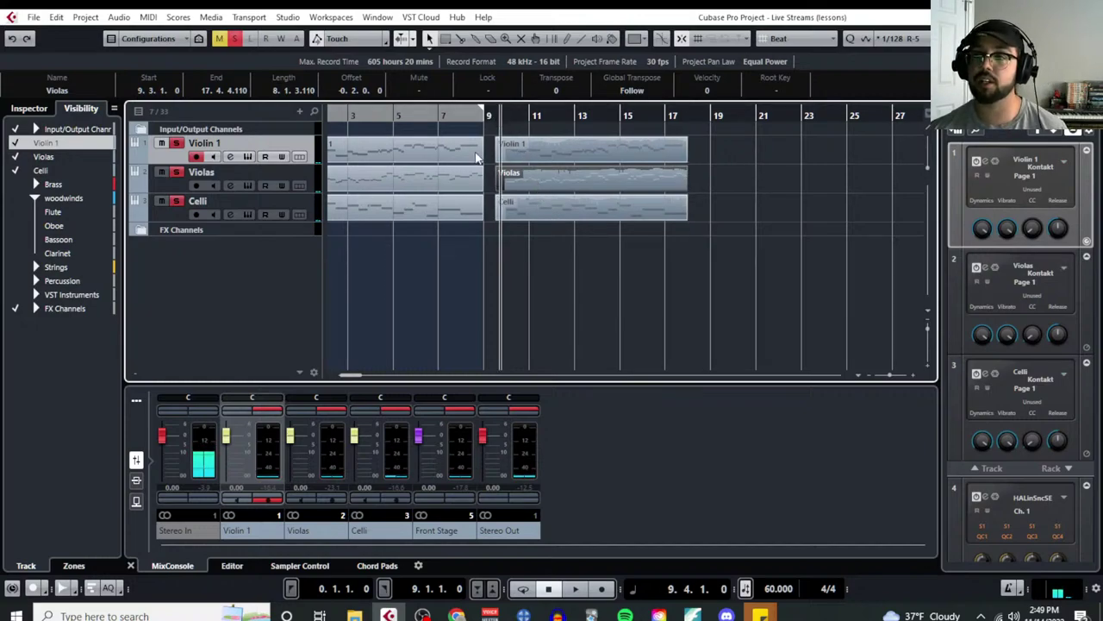
click(148, 18)
click(186, 42)
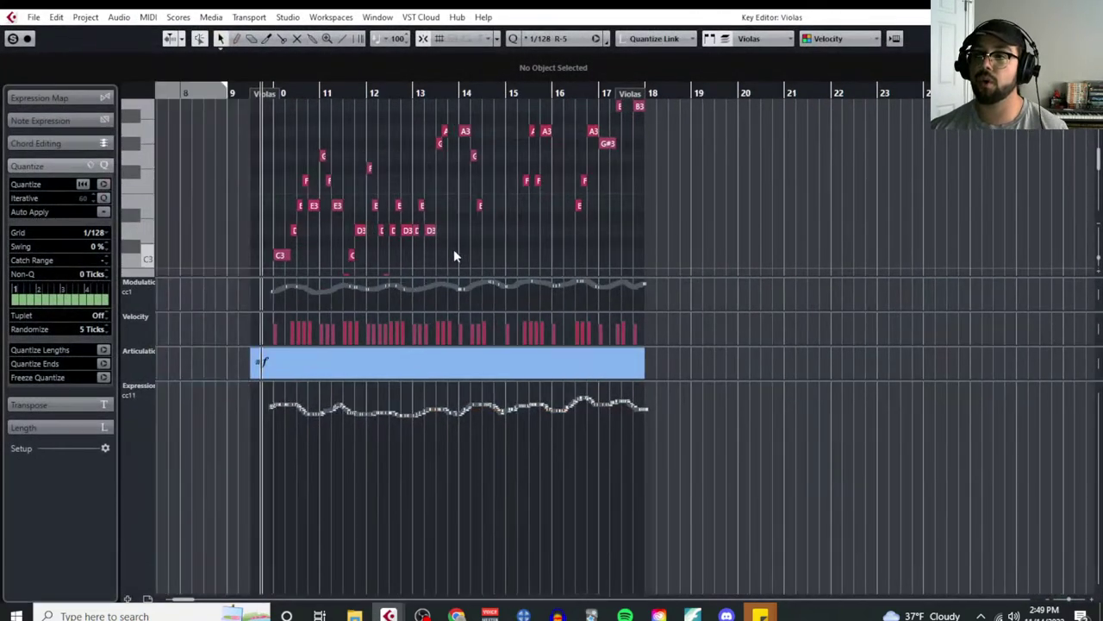
scroll(536, 209, down, 3)
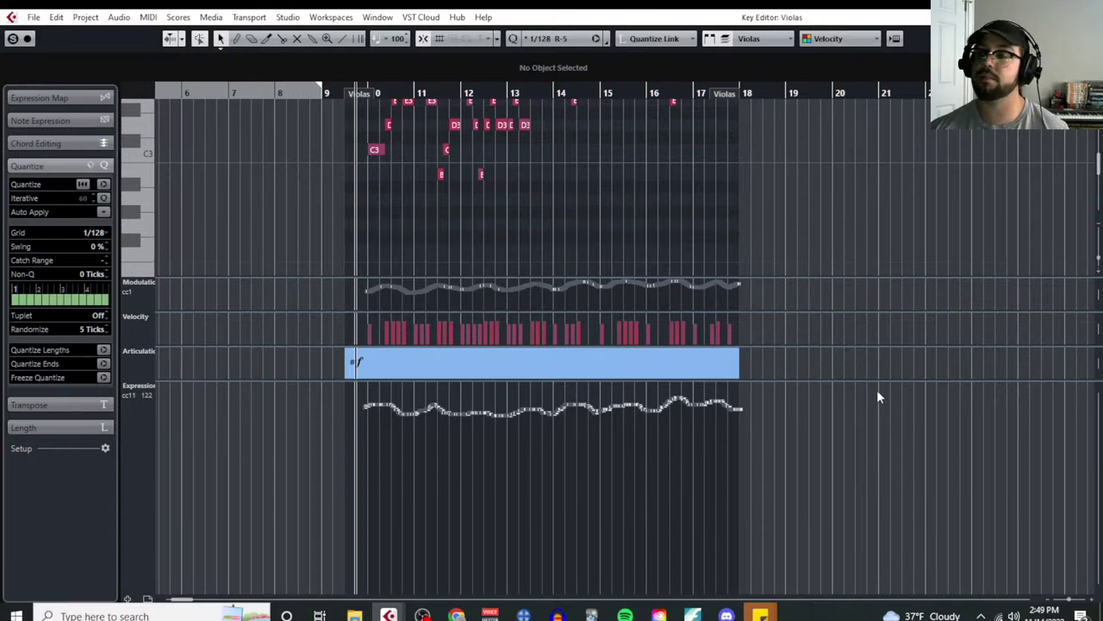
drag(877, 383, 896, 564)
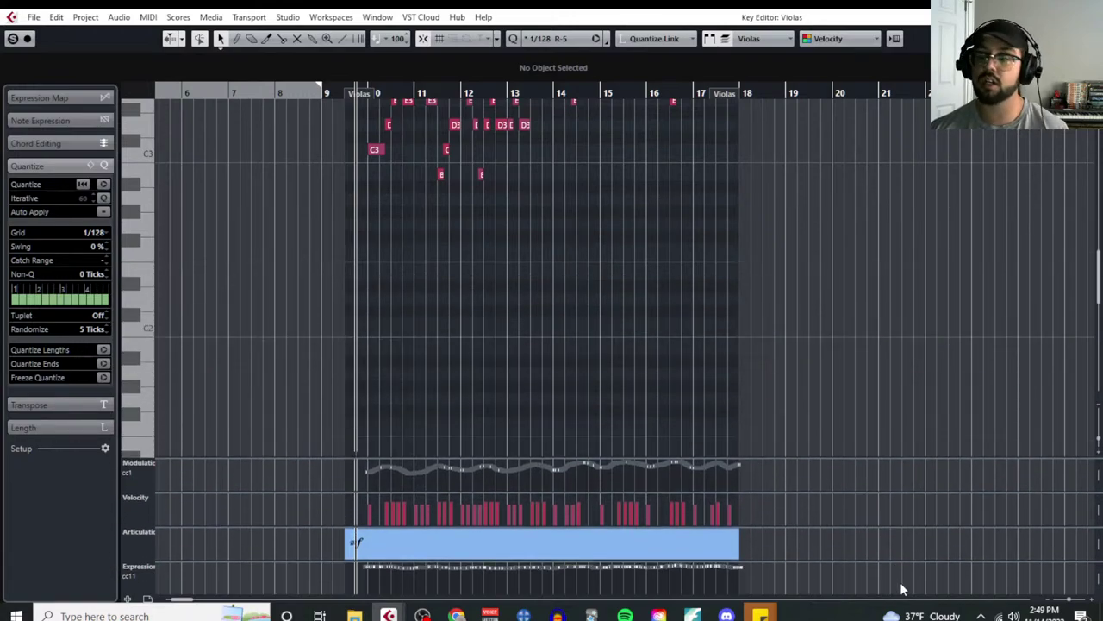
scroll(493, 309, up, 3)
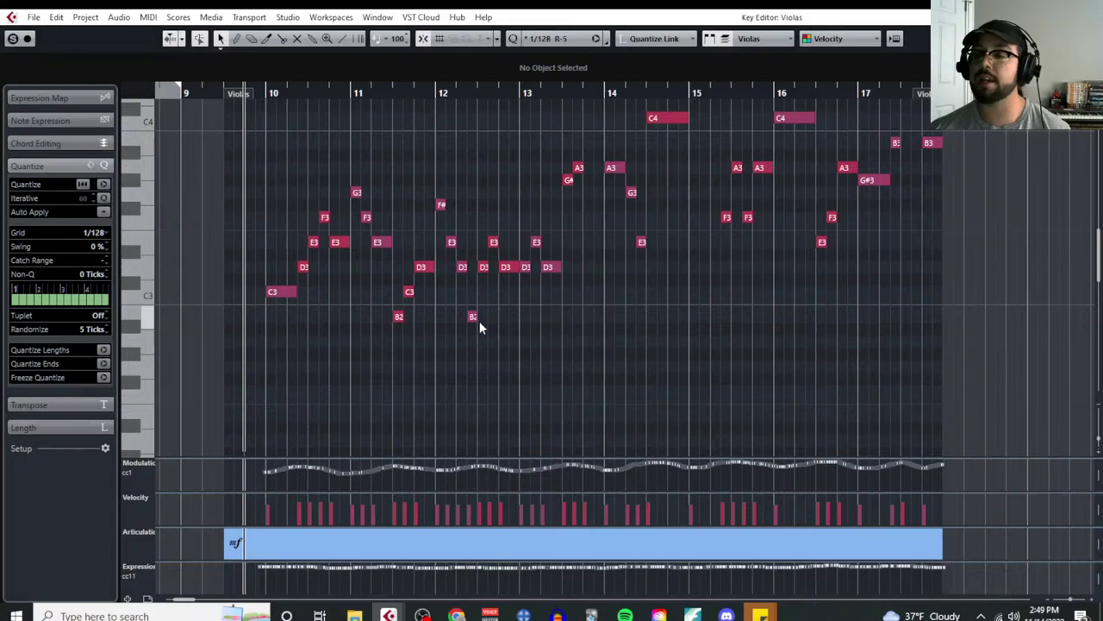
scroll(480, 327, down, 4)
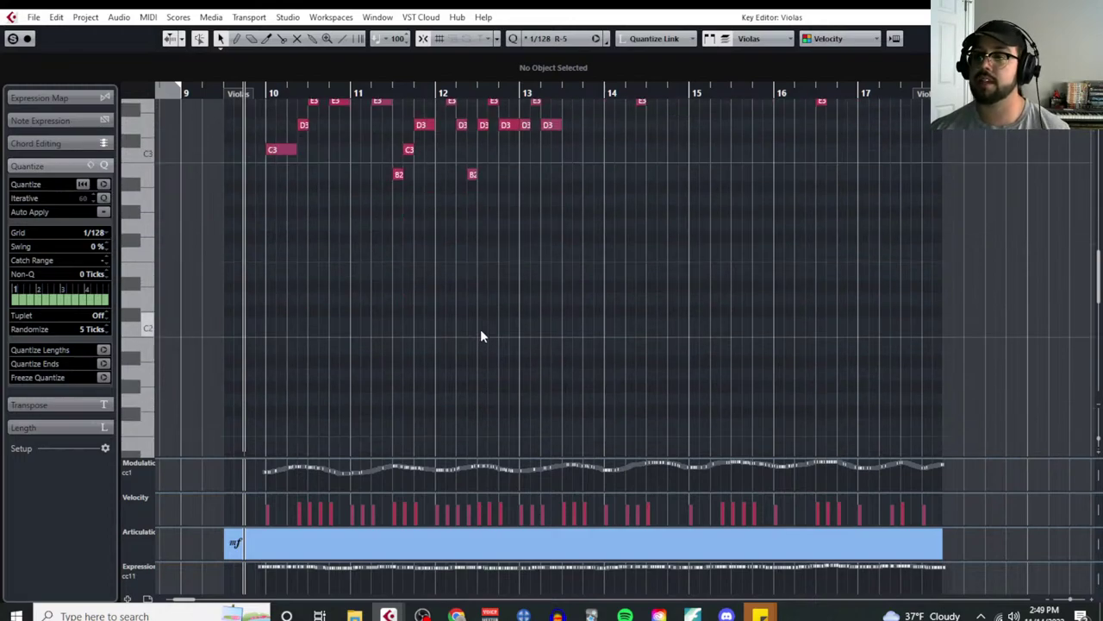
scroll(480, 328, up, 4)
Step: Raise the Violas modulation from bar 10 to bar 14 so it starts at 89, play it back, shrink the lane and close the editor
drag(251, 460, 269, 207)
drag(615, 405, 270, 207)
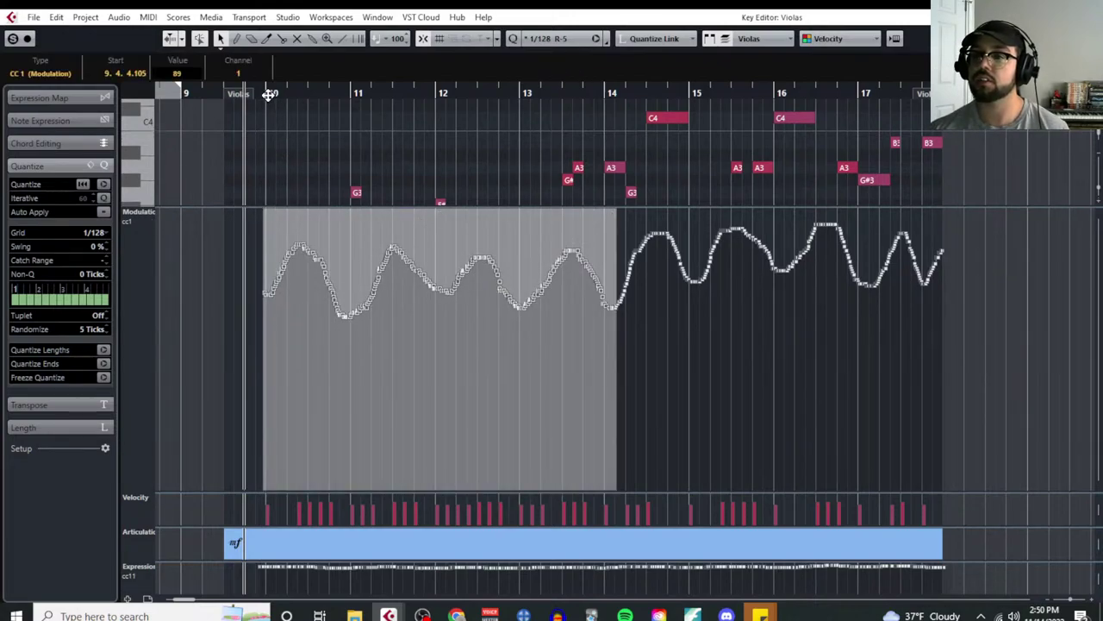
key(space)
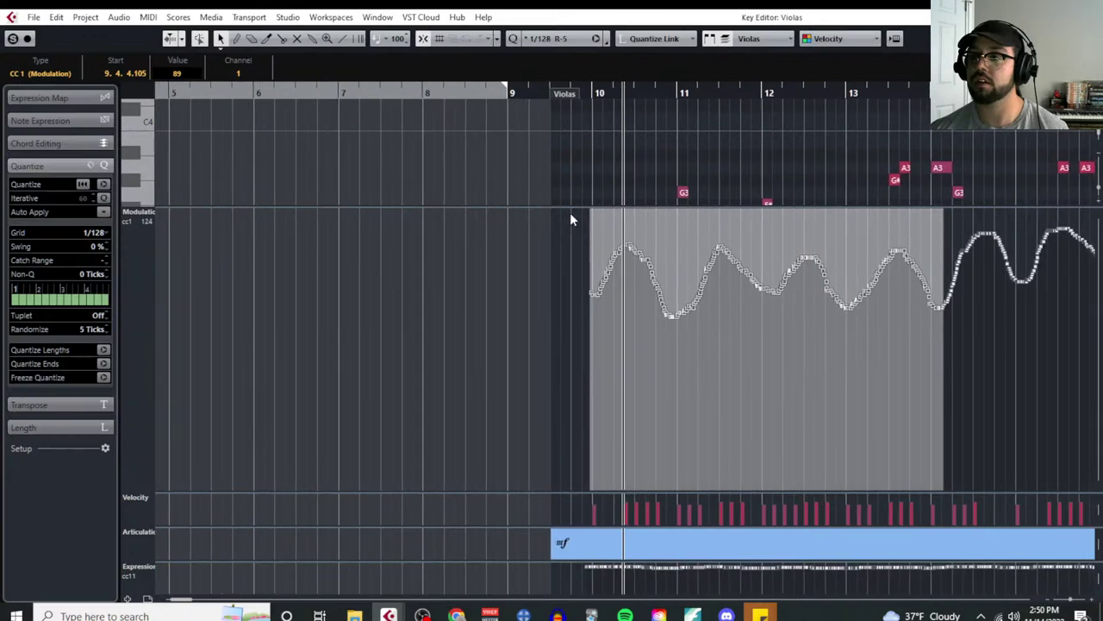
drag(570, 212, 570, 445)
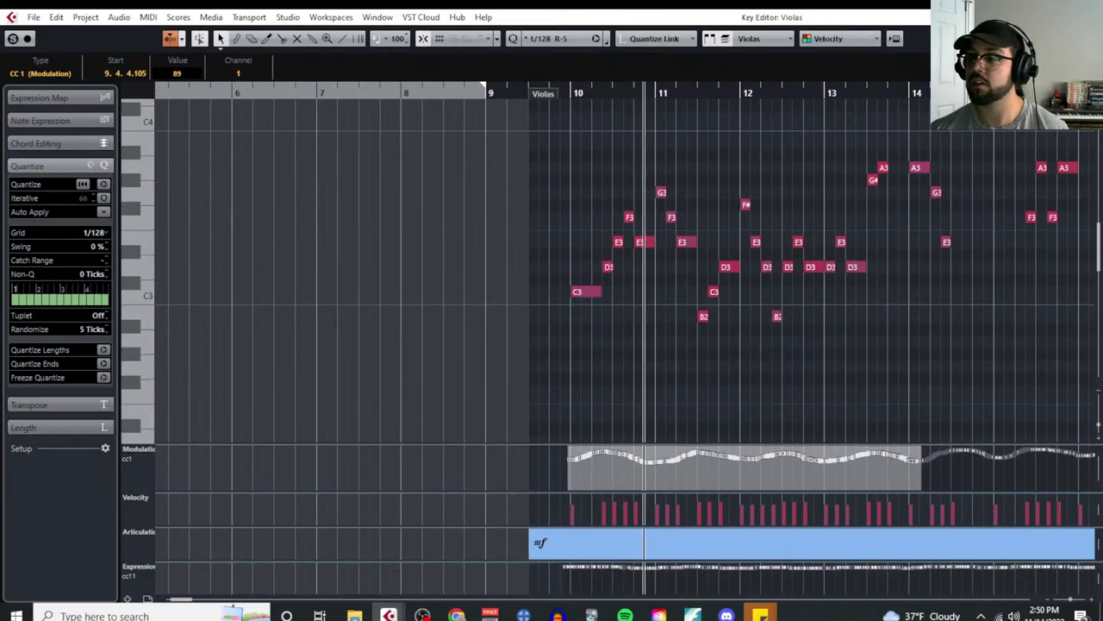
key(Return)
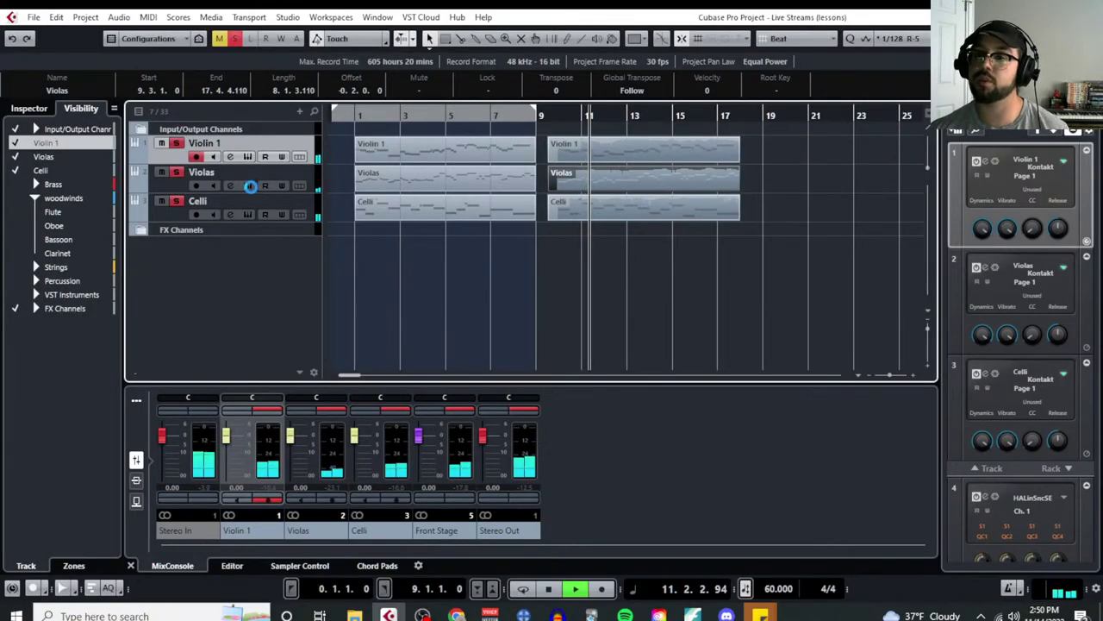
Step: Check the instrument options of the Violas patch in Kontakt and close the plug-in window
click(249, 186)
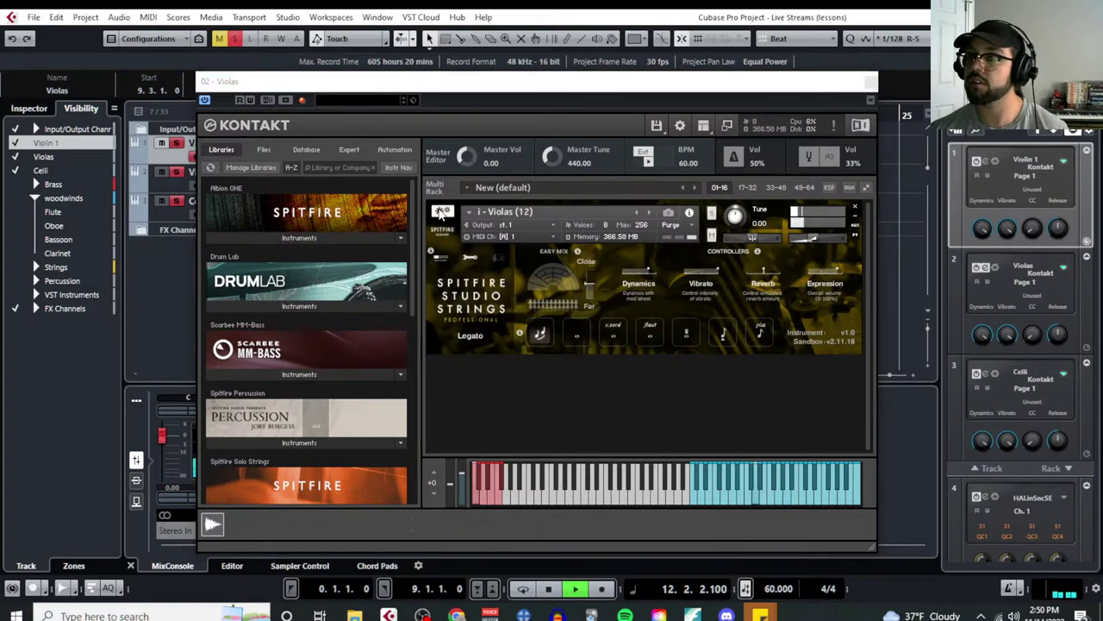
click(439, 209)
click(689, 392)
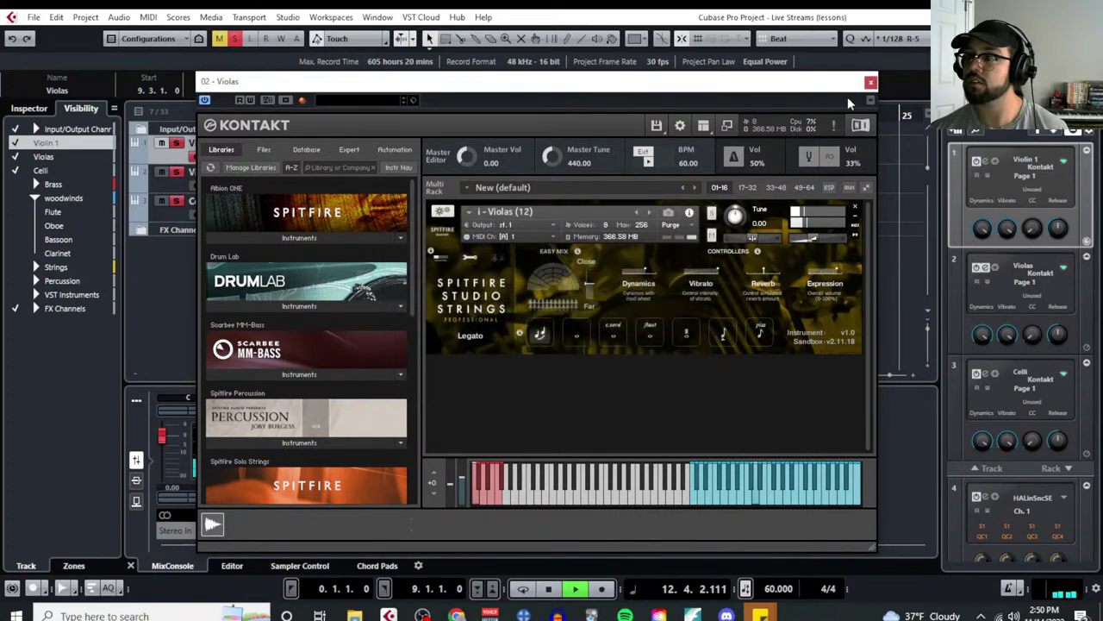
click(871, 84)
Step: Check the instrument options of the Violins 1 patch in Kontakt and close the plug-in window
click(229, 142)
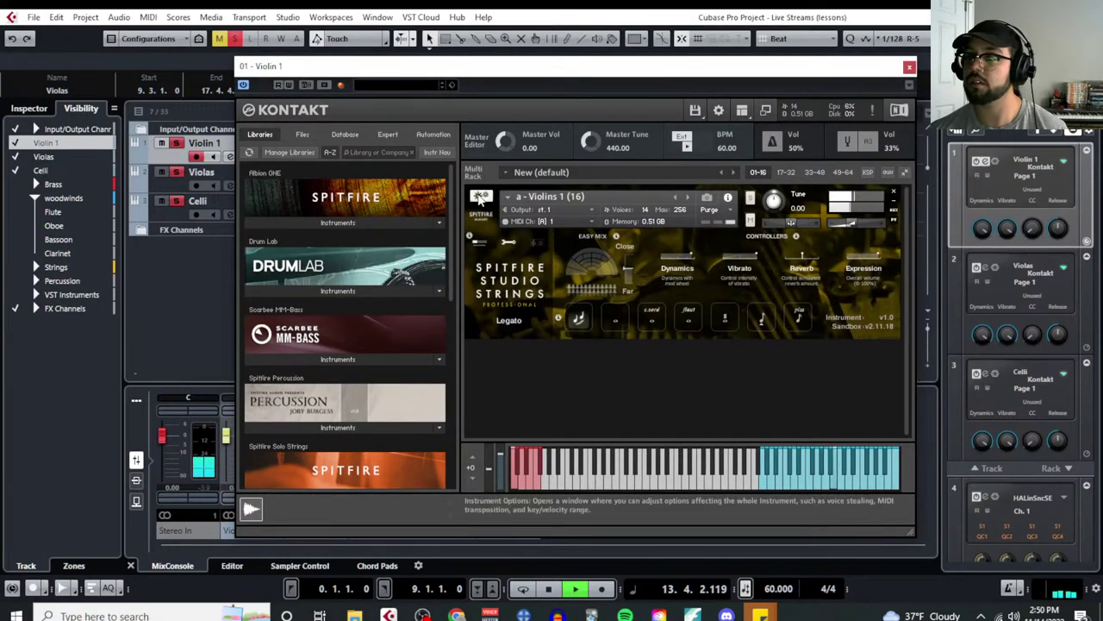
click(480, 196)
click(690, 392)
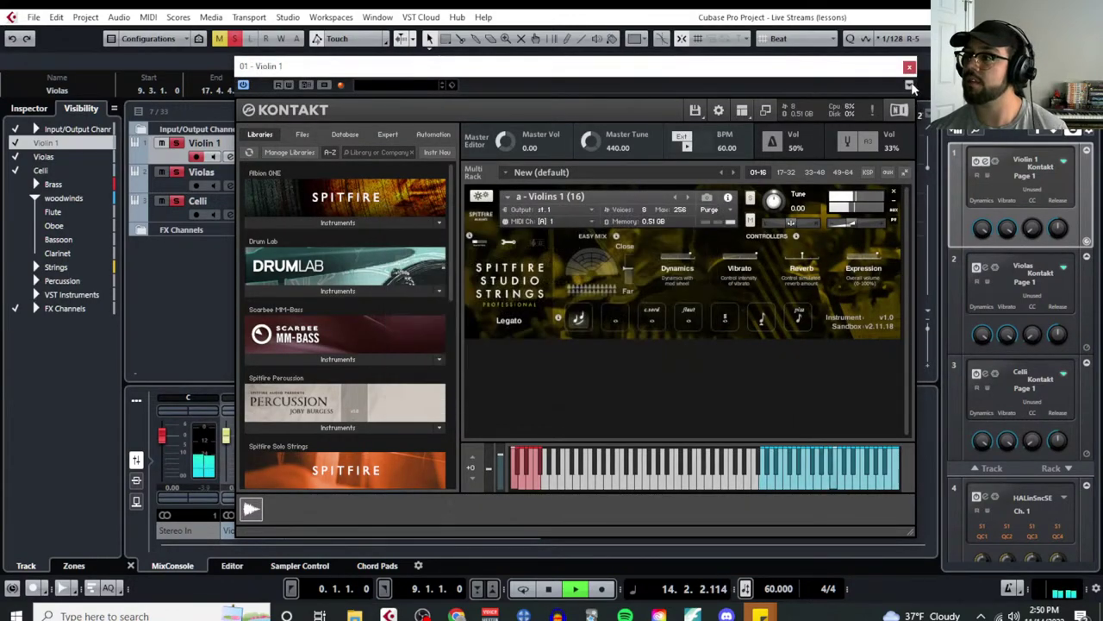
click(909, 66)
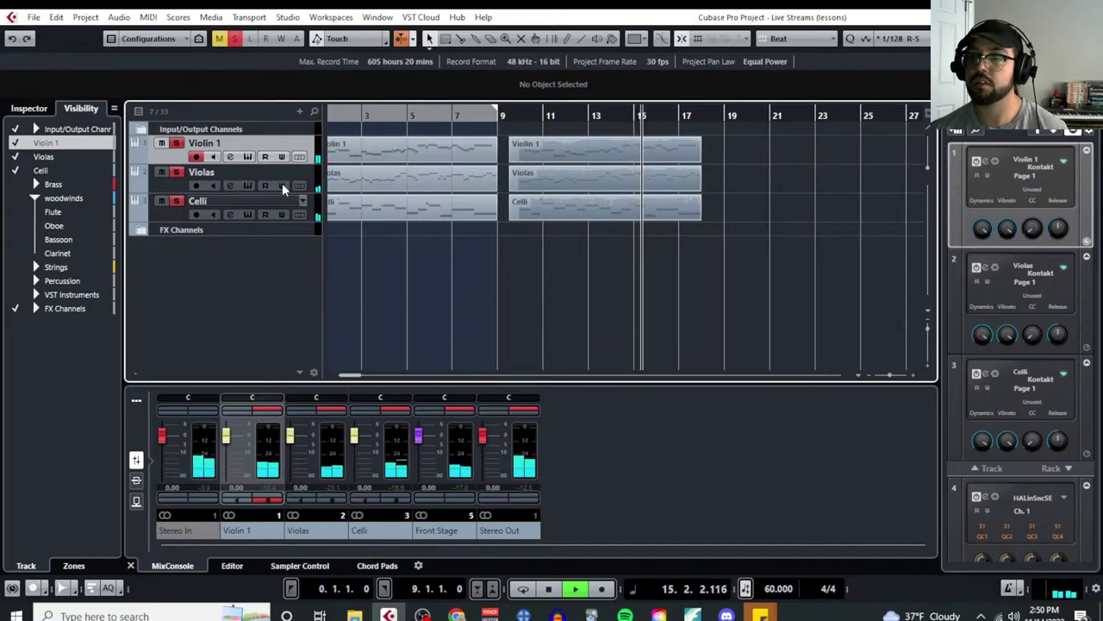
Step: Open and dismiss the Violas track's channel settings, and stop the playback
click(230, 185)
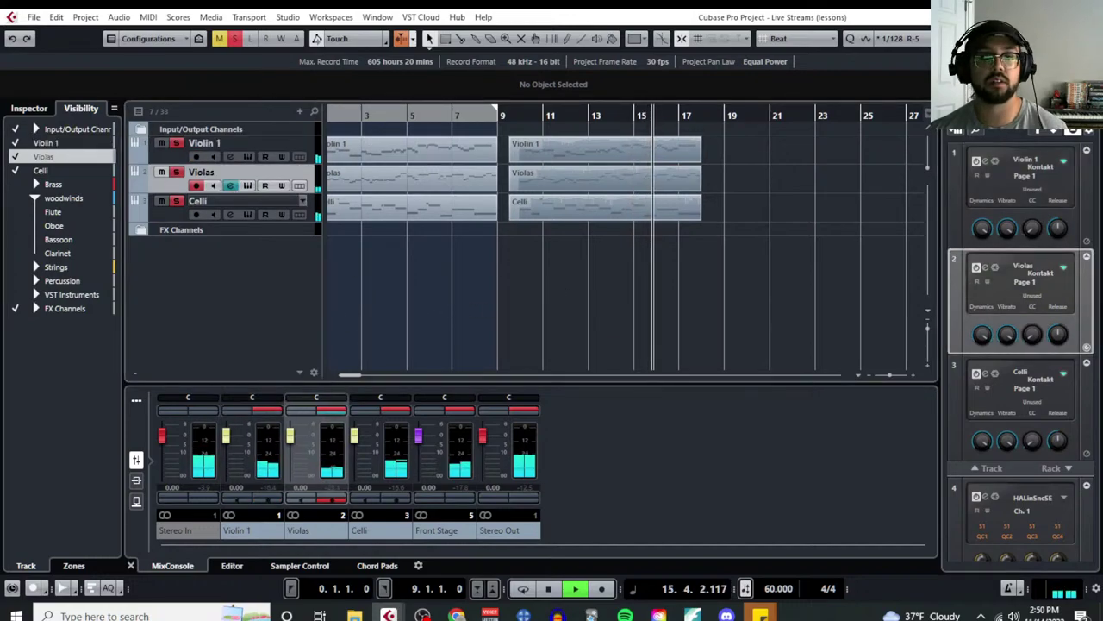
click(400, 265)
key(space)
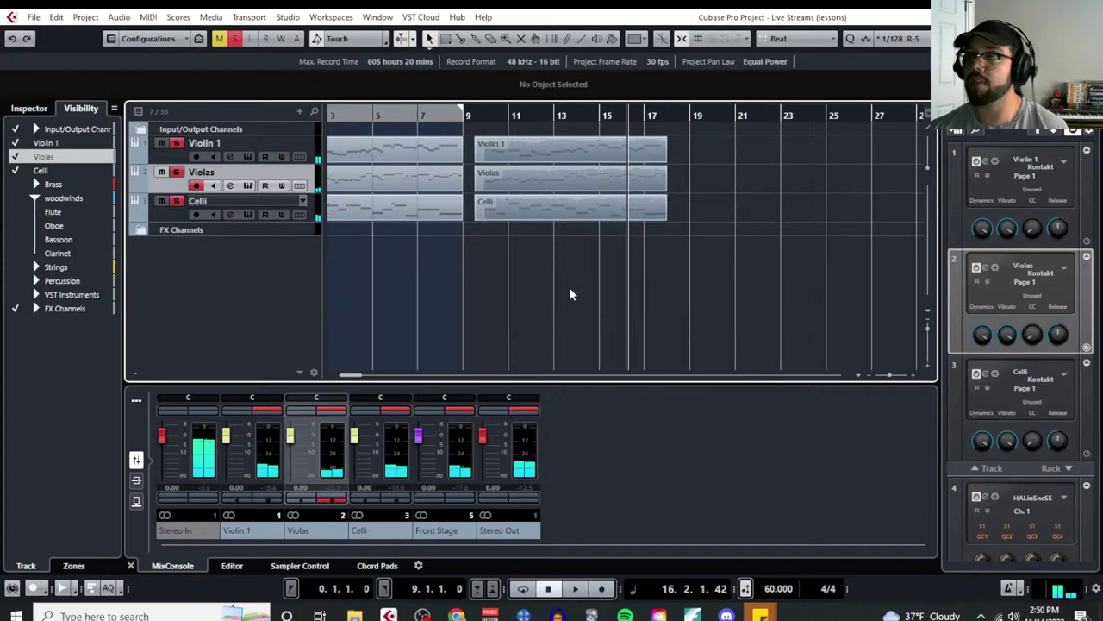
scroll(604, 271, left, 2)
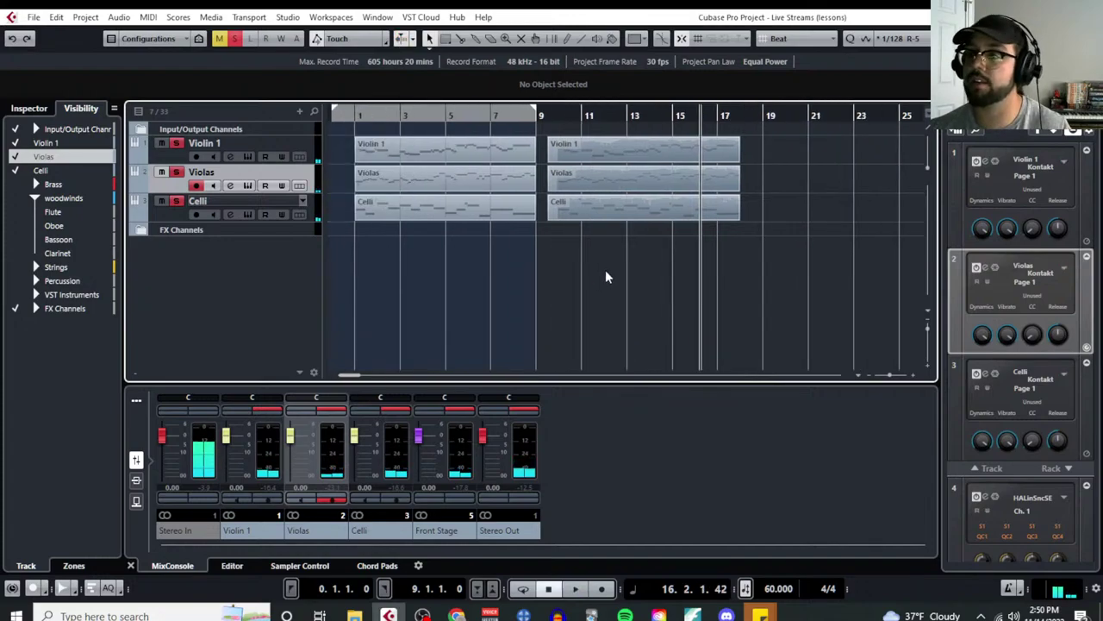
Step: Open the second Violin 1 part in the Key Editor and reduce the modulation lane to show the notes from bar 10
click(588, 176)
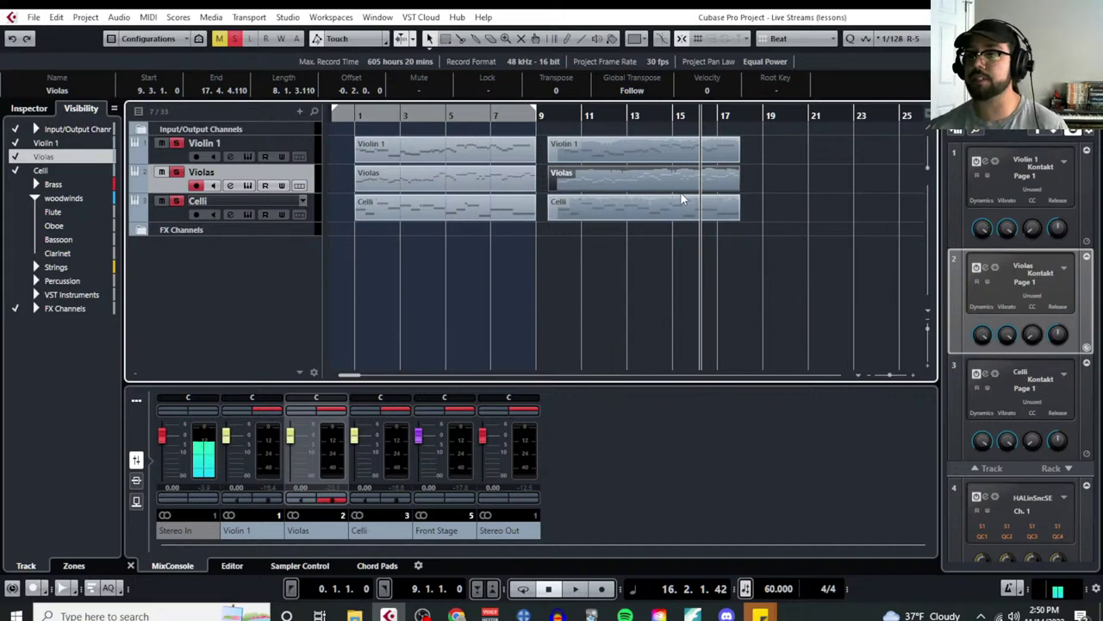
click(635, 151)
click(148, 17)
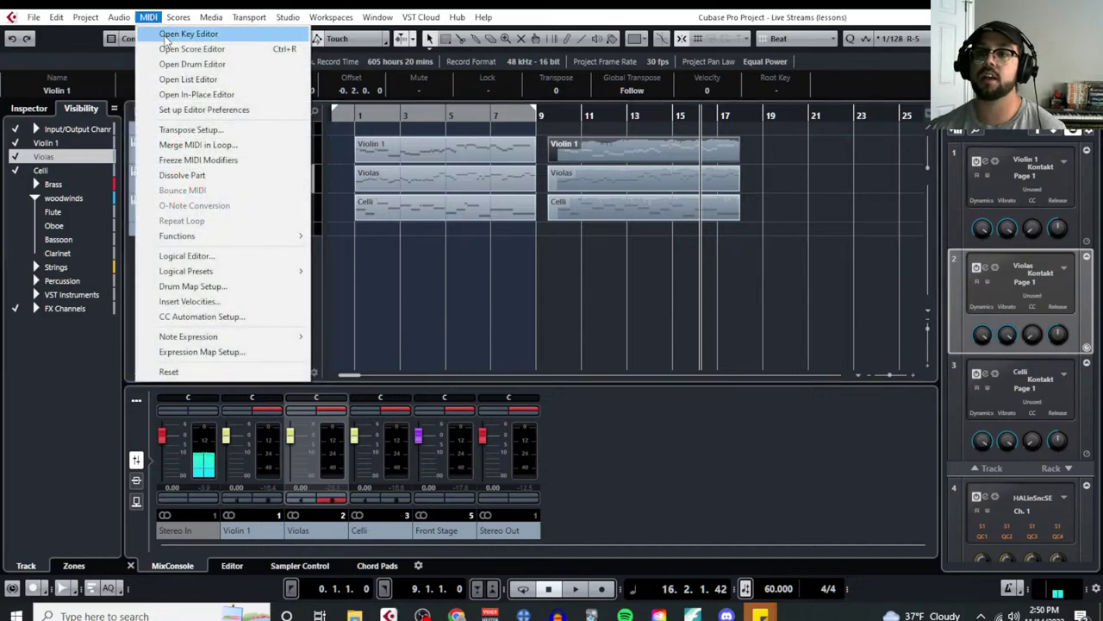
click(181, 34)
scroll(276, 358, left, 3)
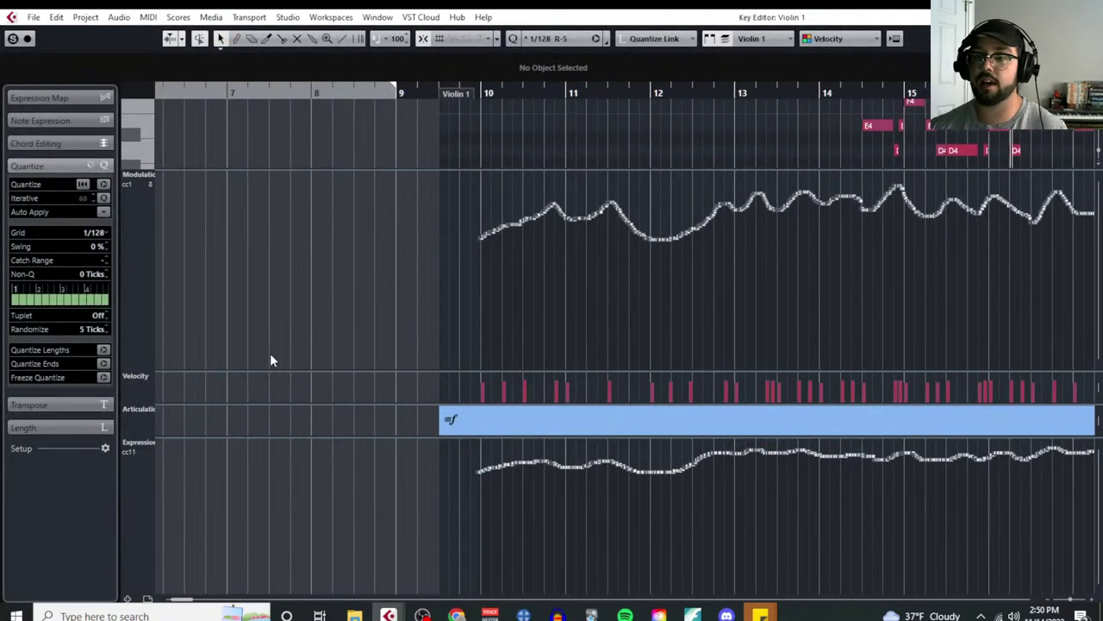
drag(429, 168, 435, 336)
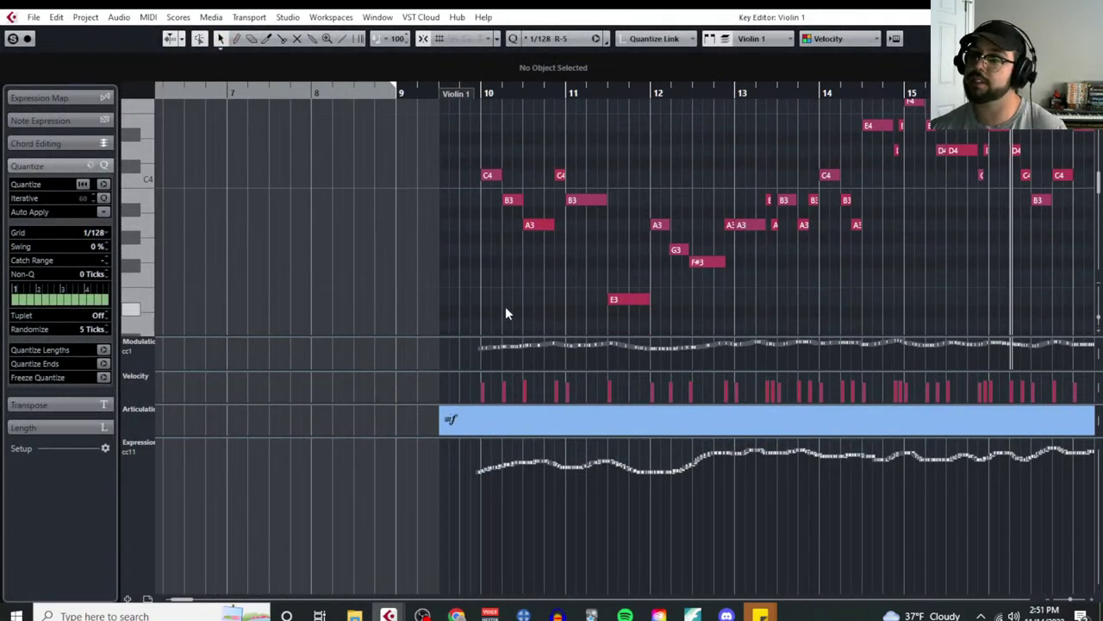
scroll(505, 306, up, 2)
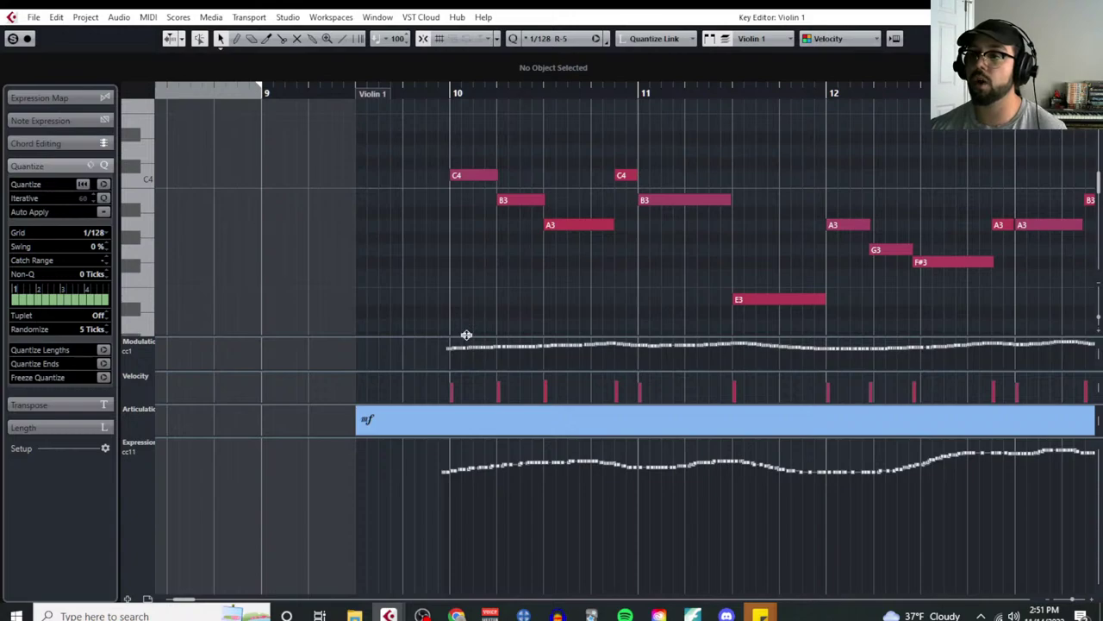
drag(462, 336, 459, 276)
scroll(438, 242, right, 2)
Step: Change the opening dynamic of the Violin 1 part to mp with the Draw tool
right_click(293, 250)
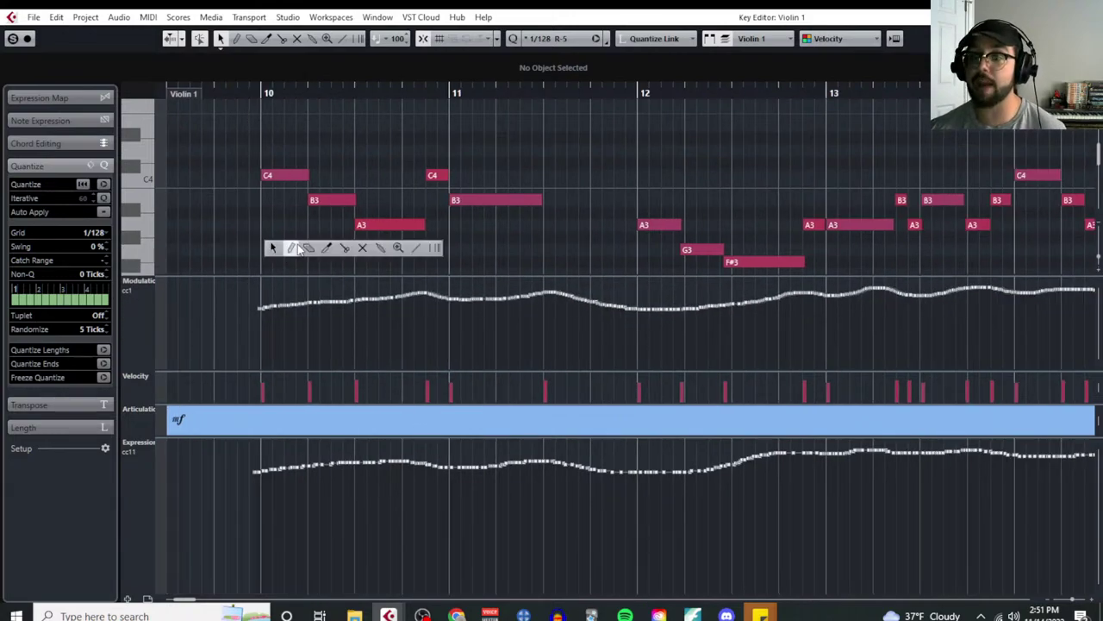
click(300, 246)
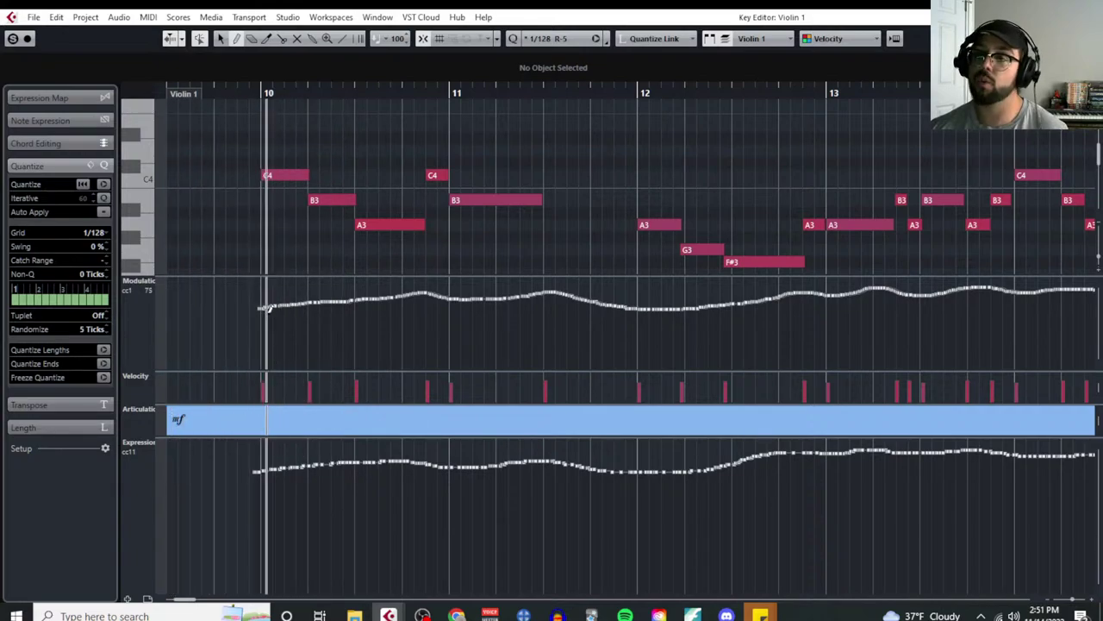
click(178, 419)
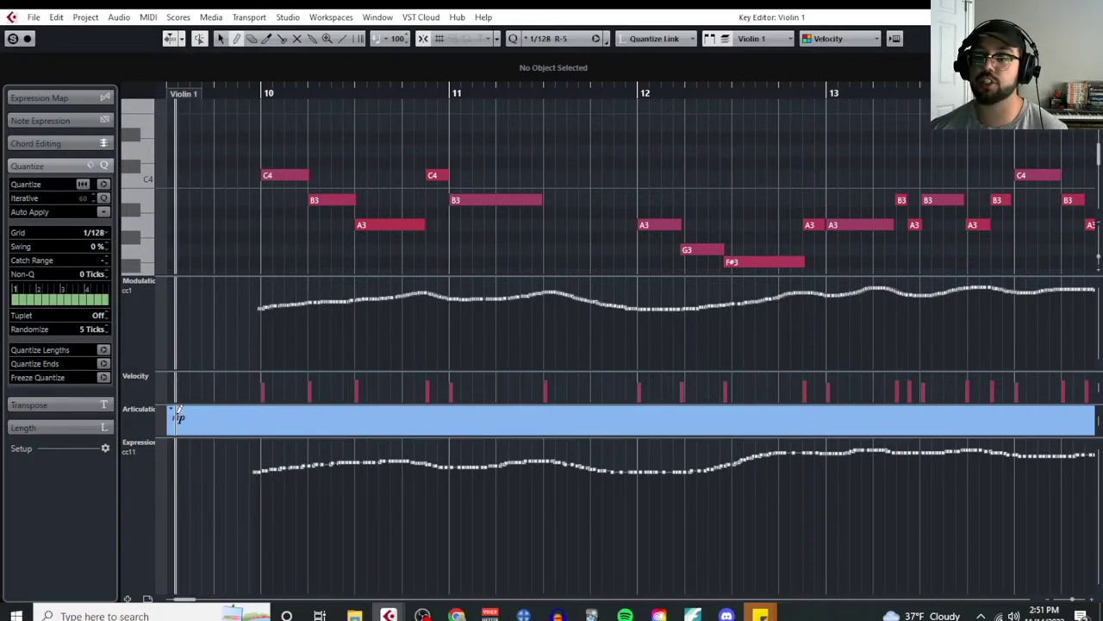
Step: Set the quantize grid to 1/8 and insert an mf dynamic at beat 3 of bar 10
click(95, 233)
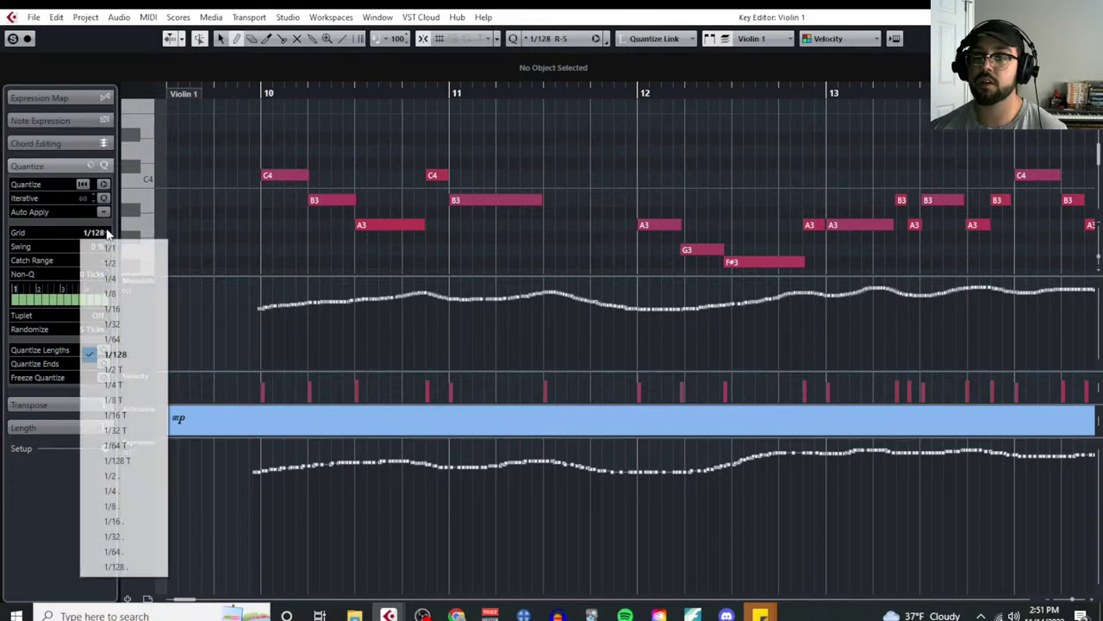
click(113, 294)
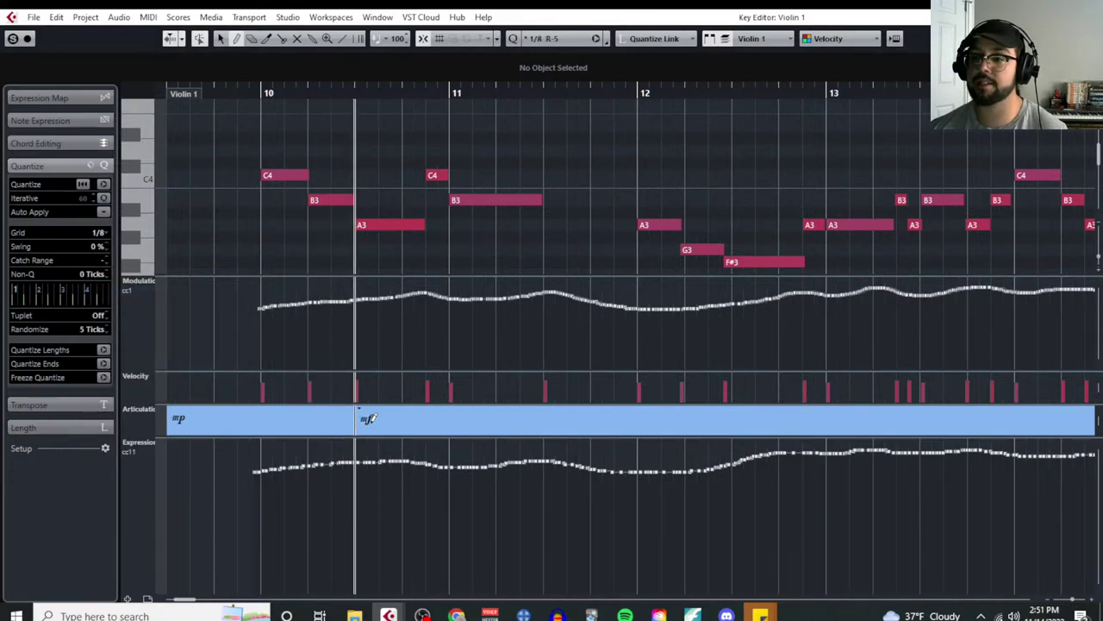
Step: Insert a crescendo at beat 4 of bar 9, between the opening mp and the mf of the Violin 1 part
right_click(265, 416)
click(284, 413)
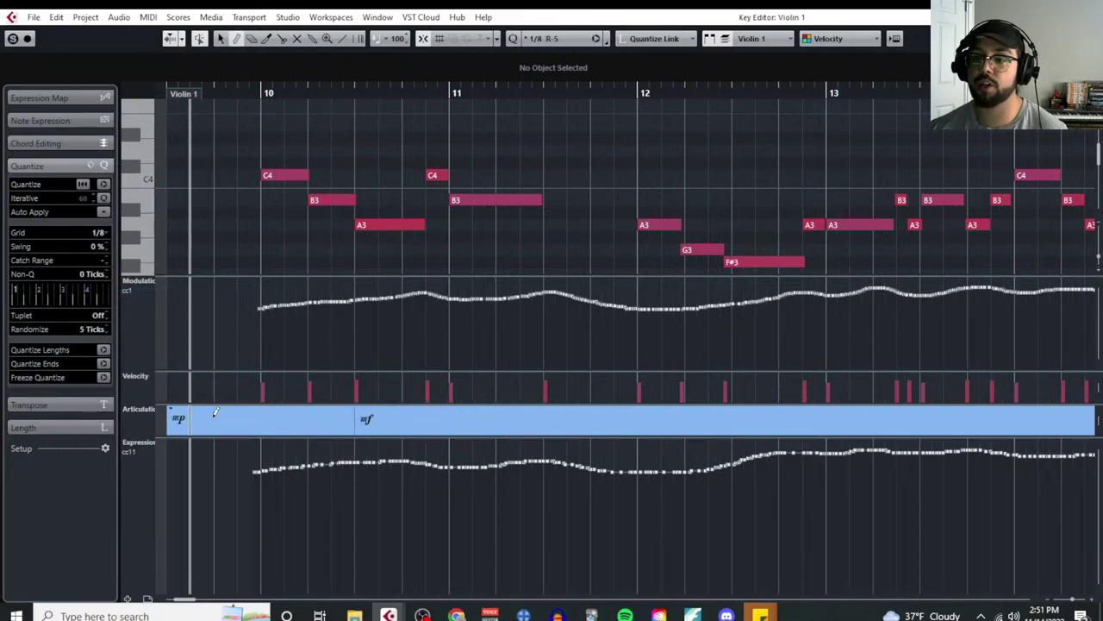
click(215, 415)
click(221, 414)
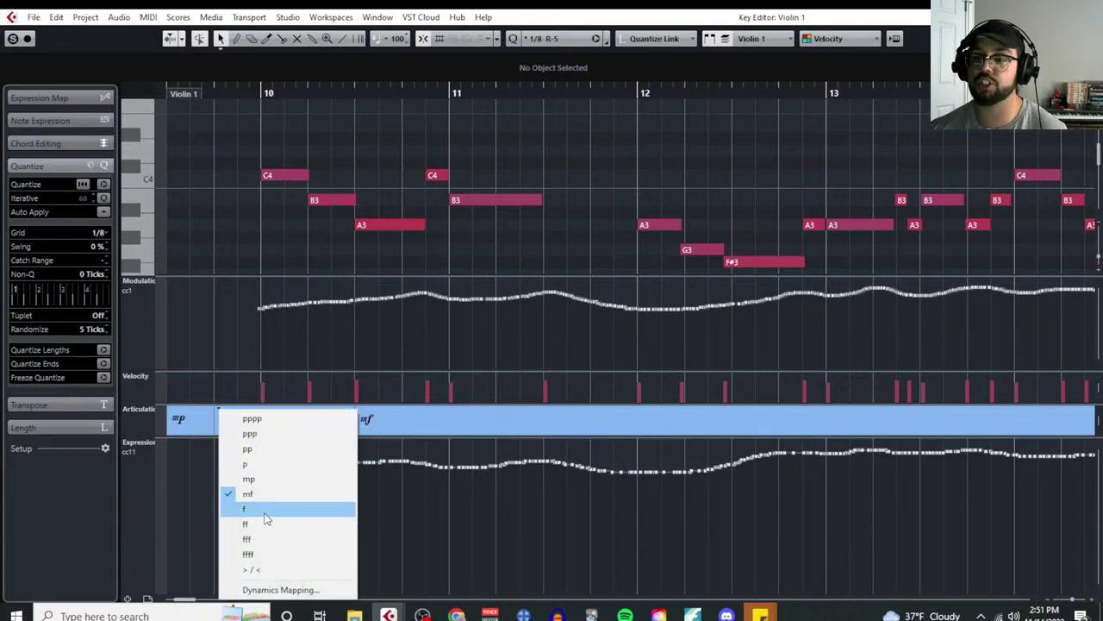
click(278, 572)
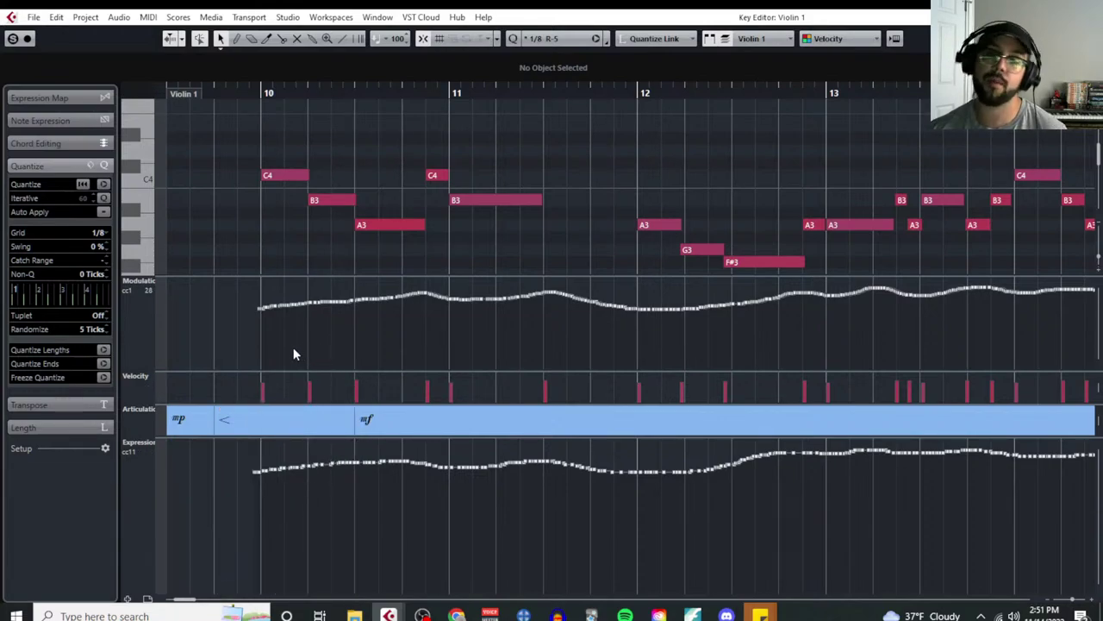
Step: Insert an mp dynamic at bar 11 and a diminuendo leading into it at beat 4 of bar 10
right_click(385, 340)
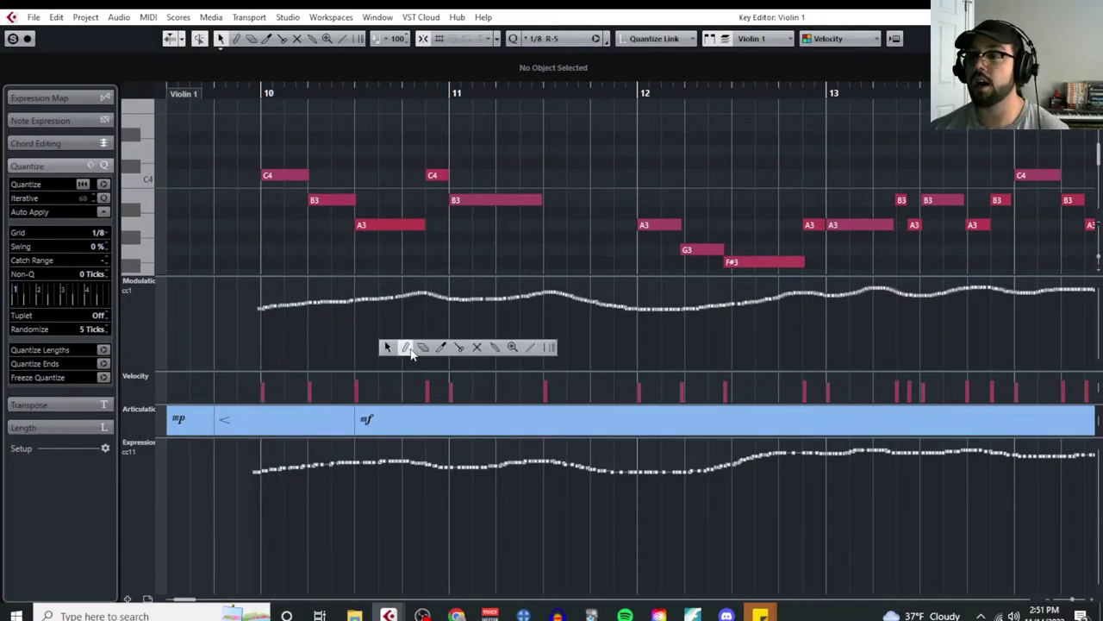
click(384, 339)
click(458, 416)
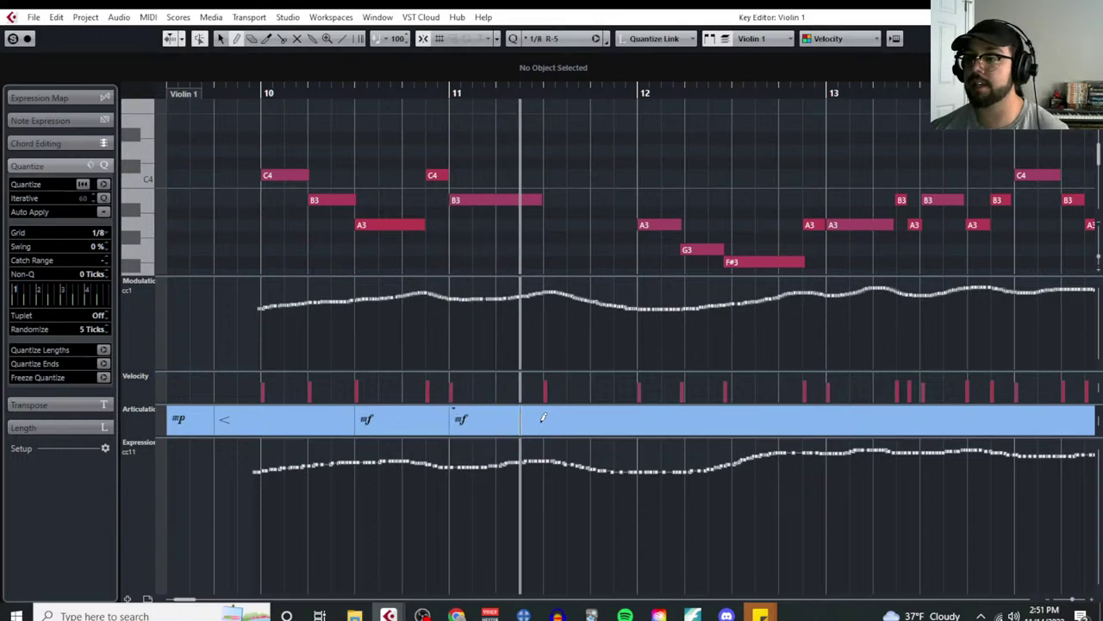
scroll(569, 259, down, 1)
key(space)
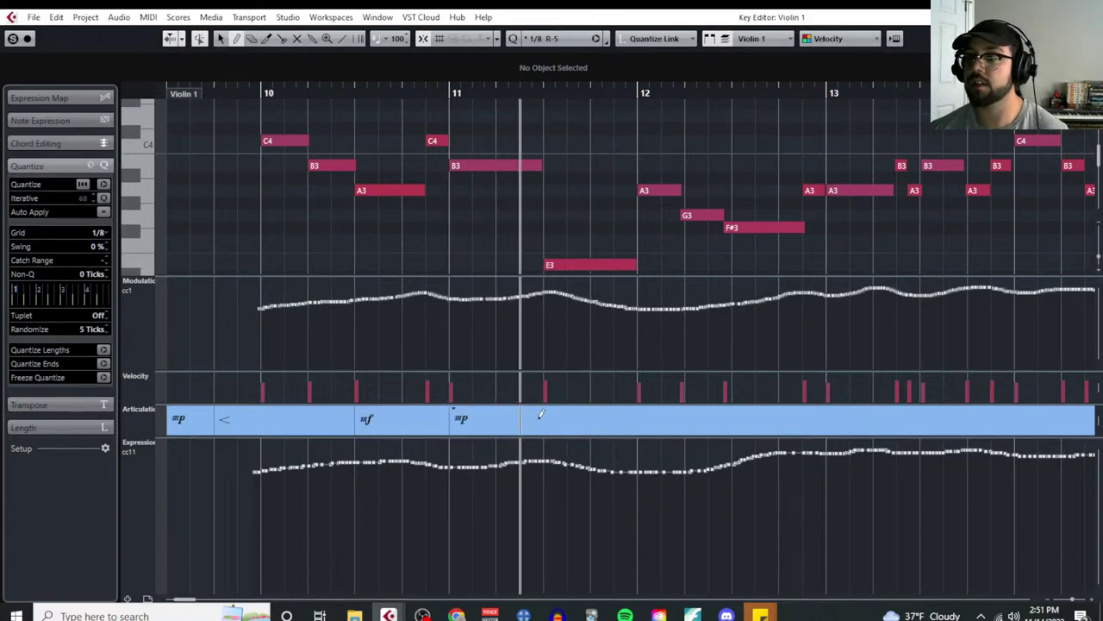
key(space)
key(1)
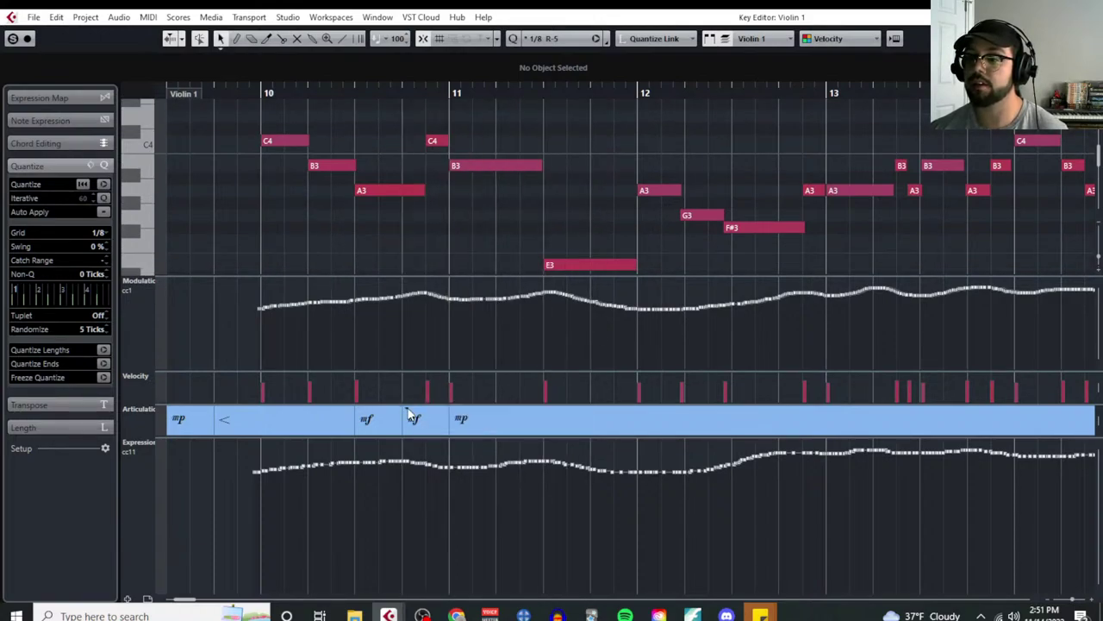
click(414, 419)
click(458, 570)
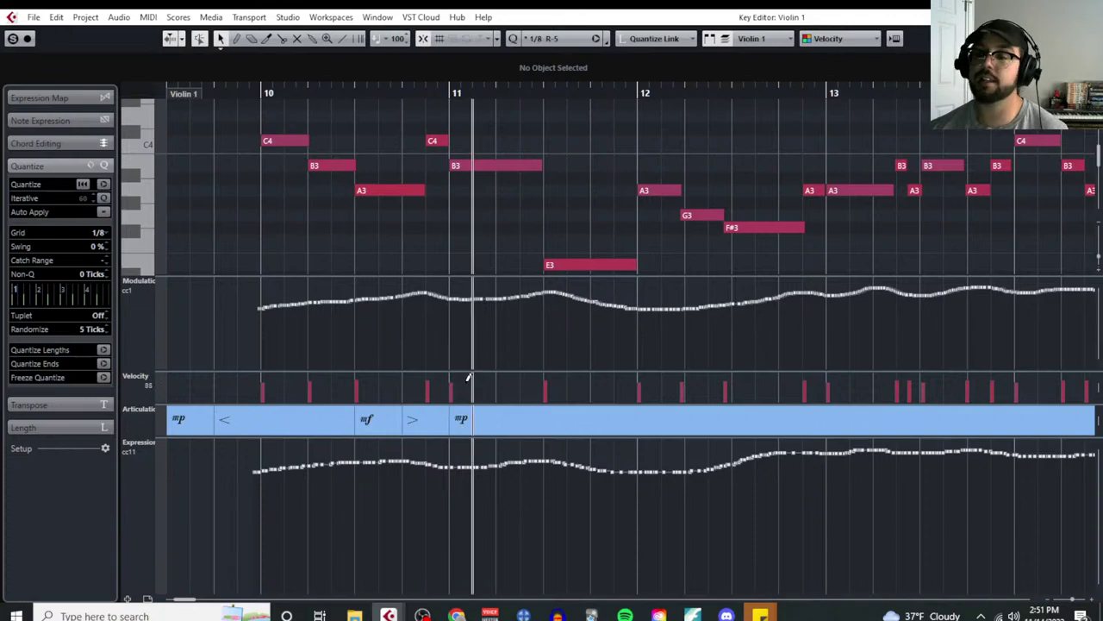
Step: Enlarge the CC 1 modulation lane and bring the whole Violin 1 part from bar 10 into view
scroll(470, 338, down, 2)
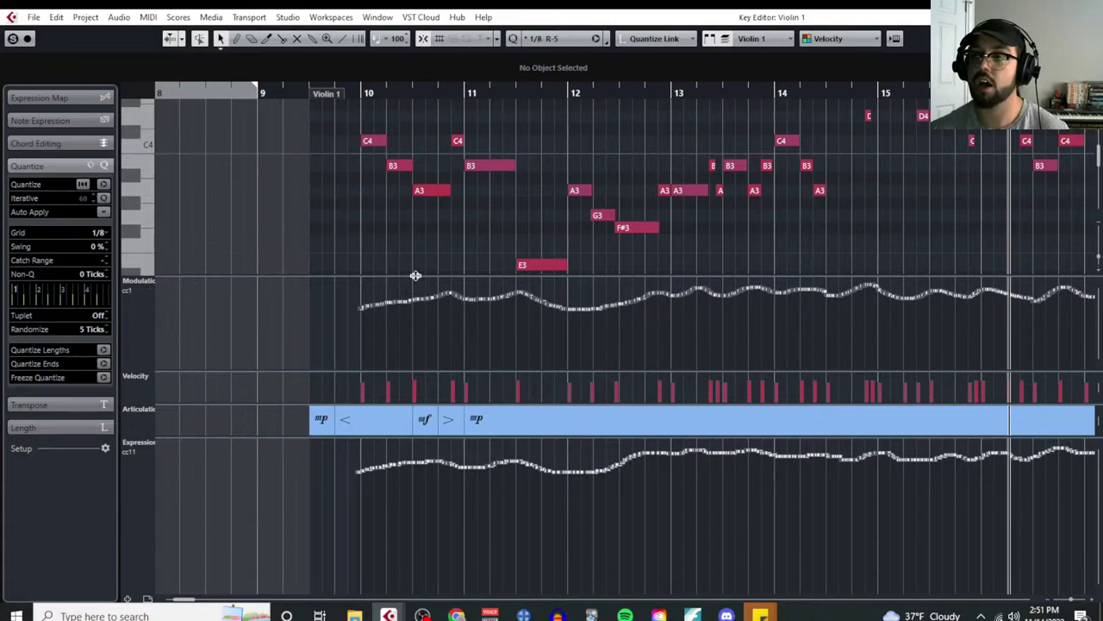
drag(415, 276, 415, 169)
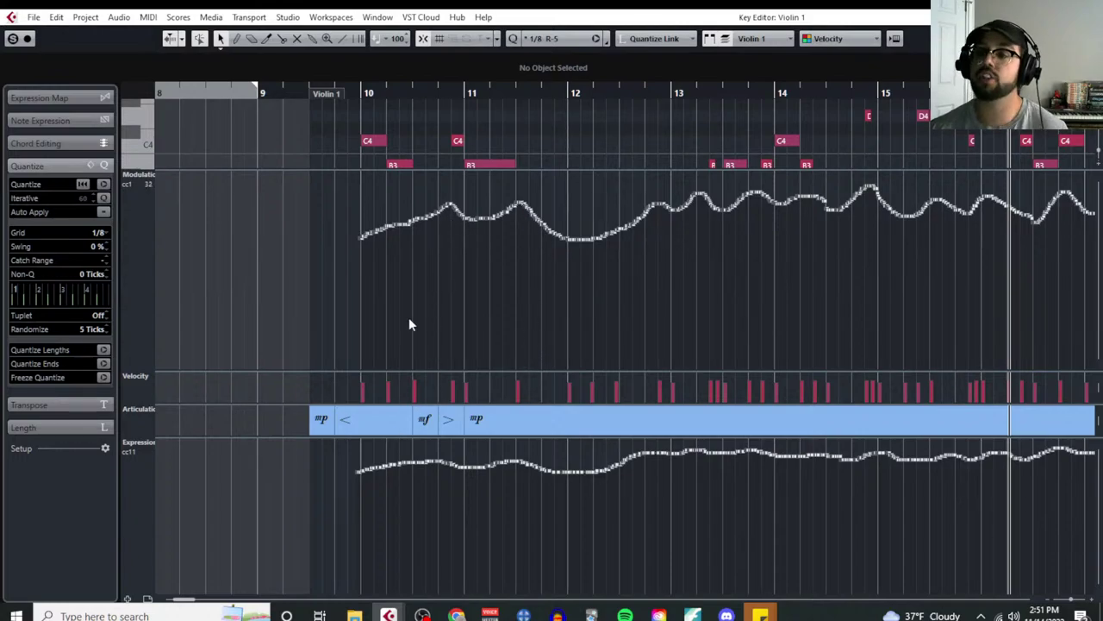
scroll(409, 324, right, 5)
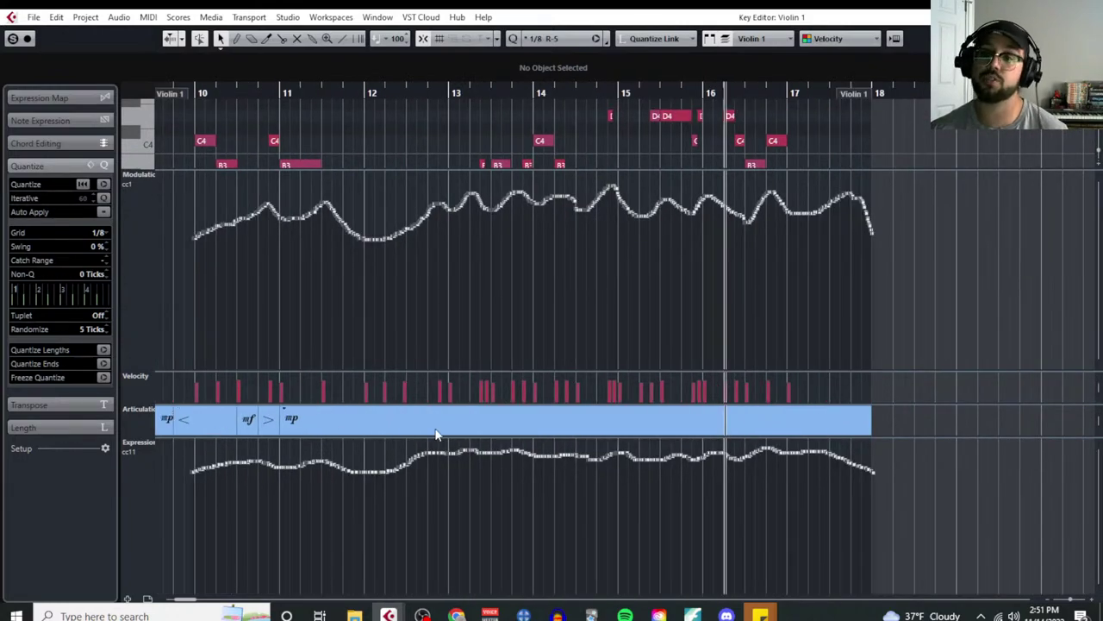
Step: Delete the dynamics and hairpins that follow the opening mp in the Violin 1 part
click(320, 429)
key(Delete)
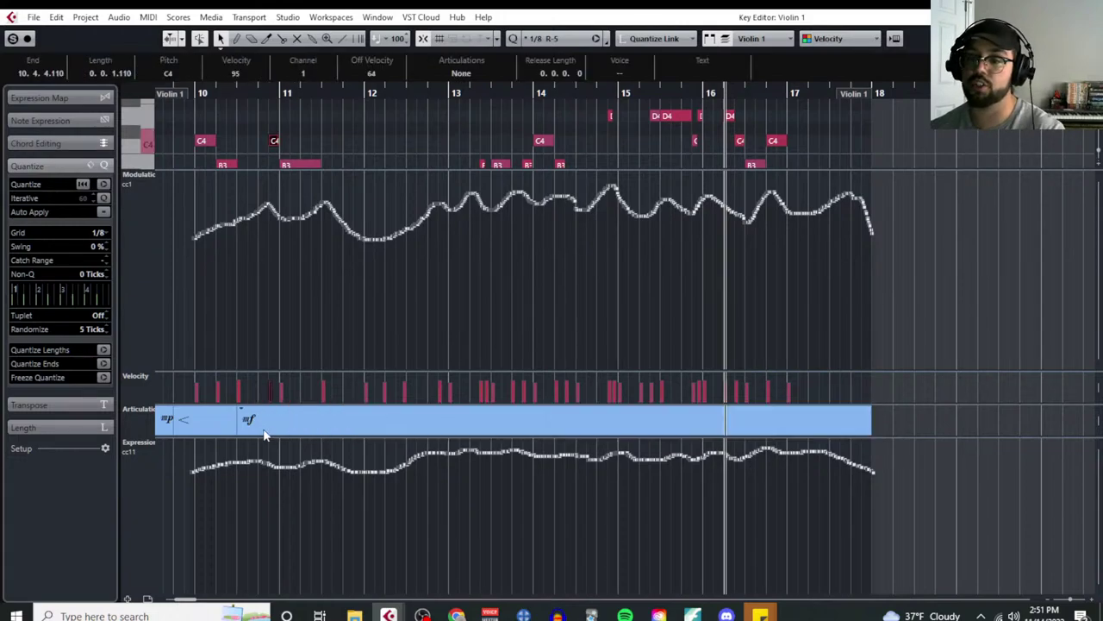
click(254, 426)
key(Delete)
click(176, 429)
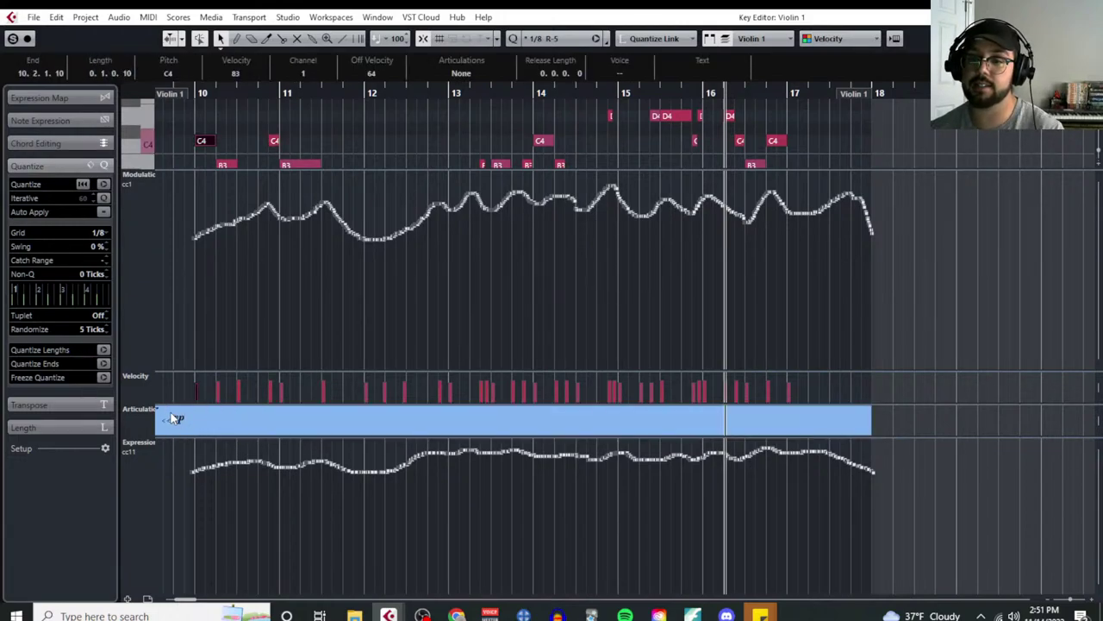
scroll(175, 420, left, 2)
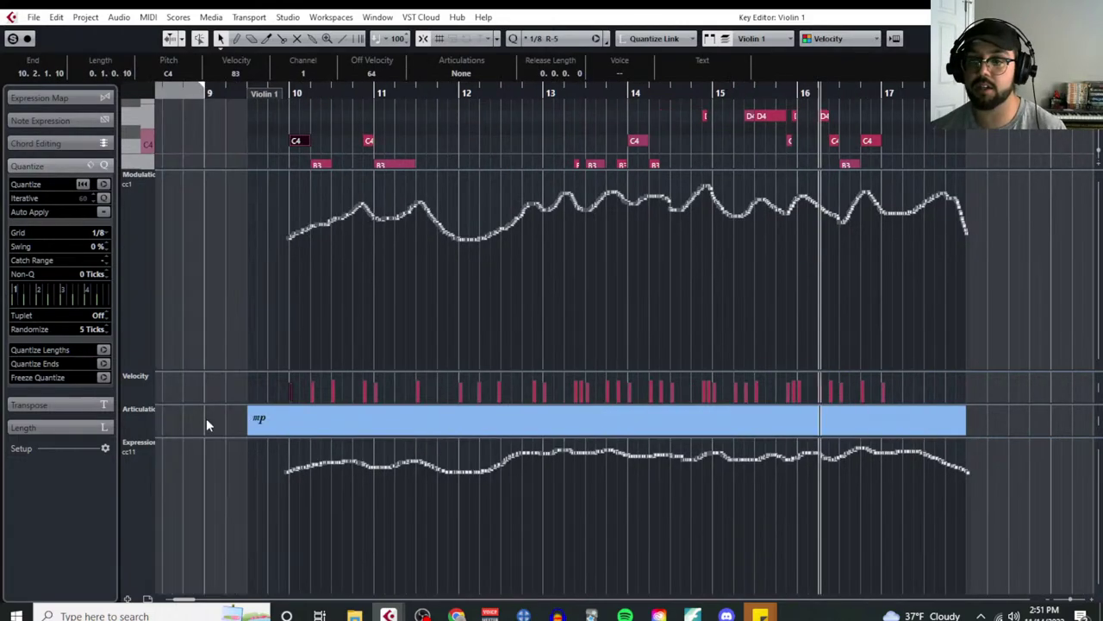
Step: Switch the dynamics lane to CC 7 (Main Volume) and back to Articulations/Dynamics, and close the Key Editor
click(155, 418)
click(191, 239)
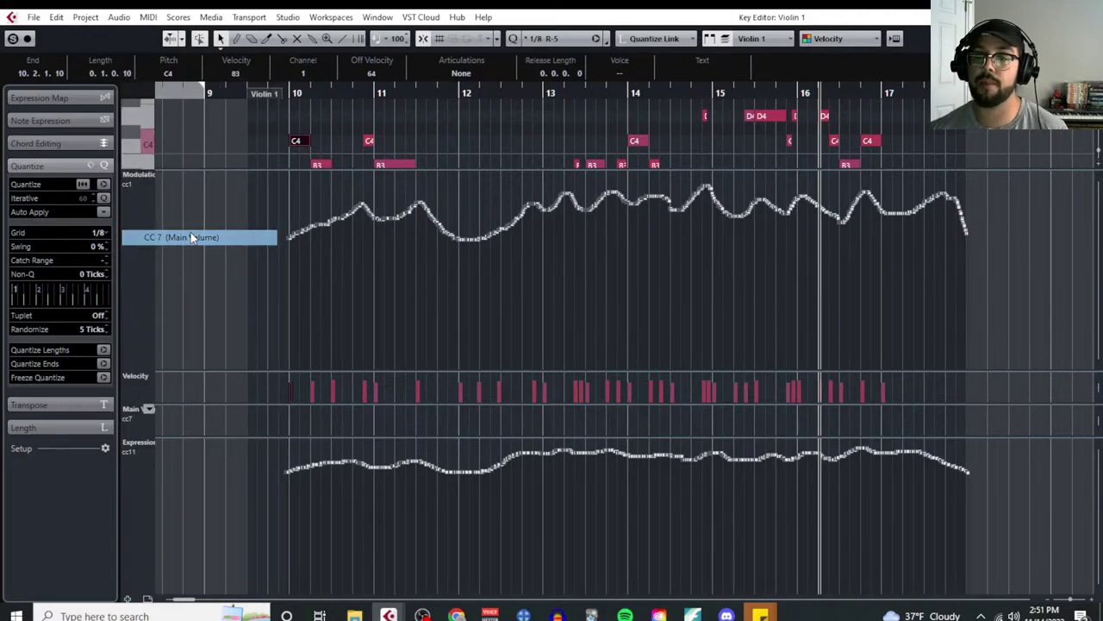
right_click(284, 414)
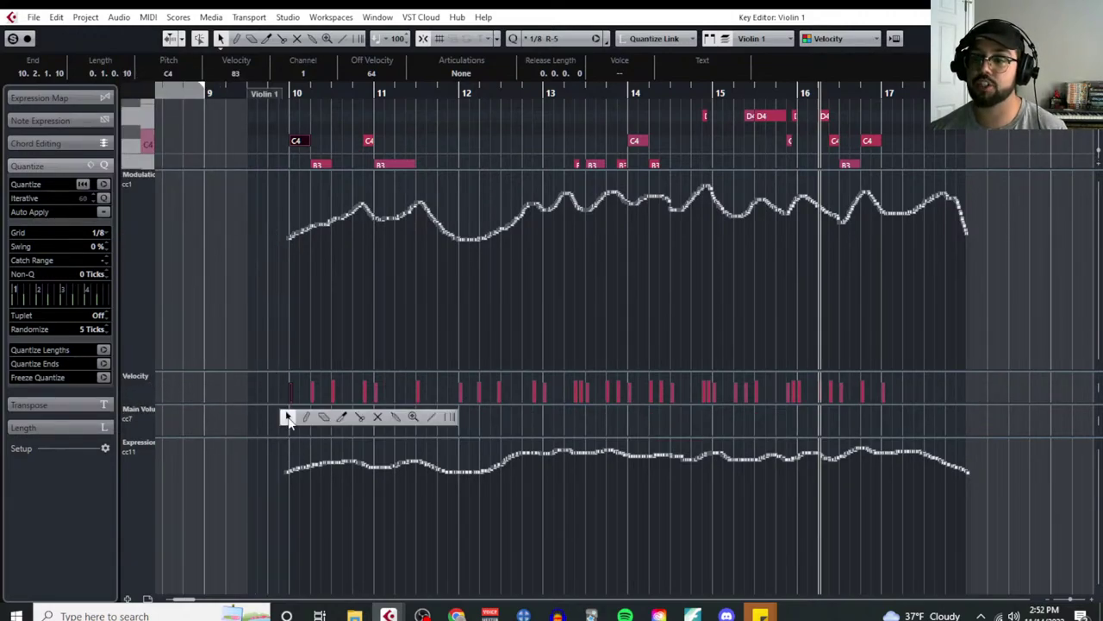
click(310, 414)
mouse_move(289, 415)
mouse_down()
mouse_move(578, 414)
mouse_move(278, 419)
mouse_move(161, 405)
mouse_up()
click(148, 408)
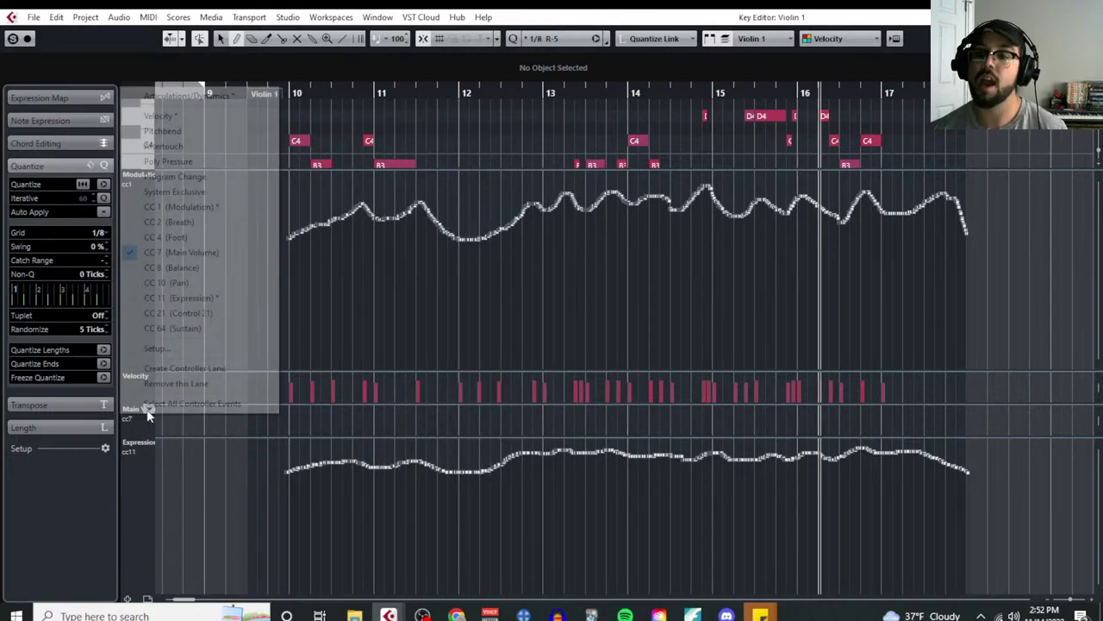
click(235, 94)
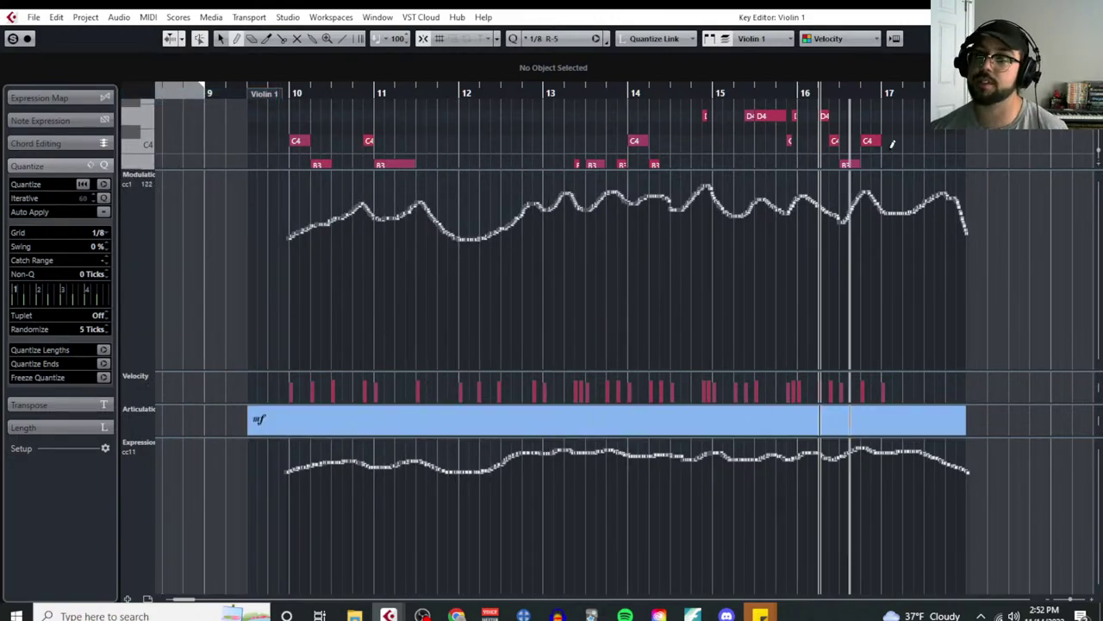
key(Escape)
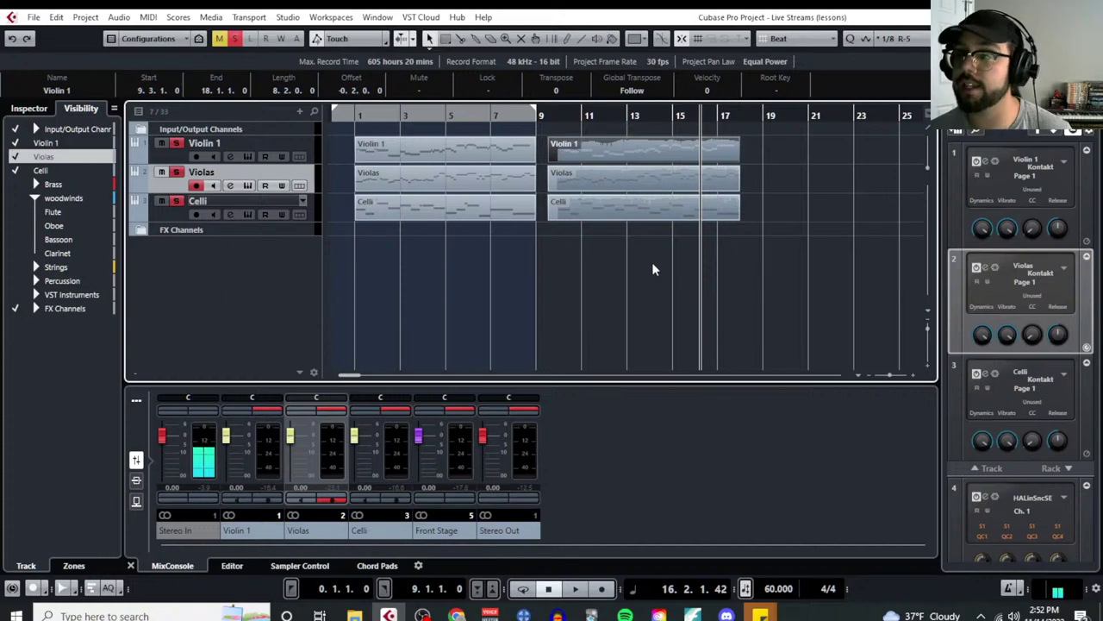
click(657, 262)
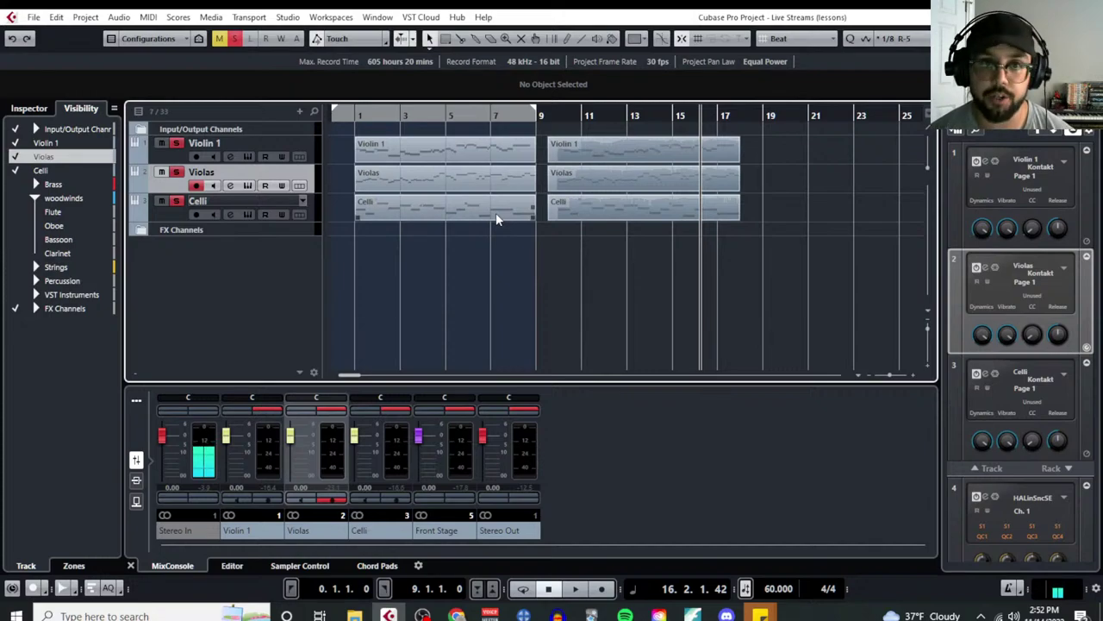
Step: Open the Violin 1 track's Kontakt instrument, audition high notes on its keyboard, and slightly lower the Vibrato slider
click(247, 157)
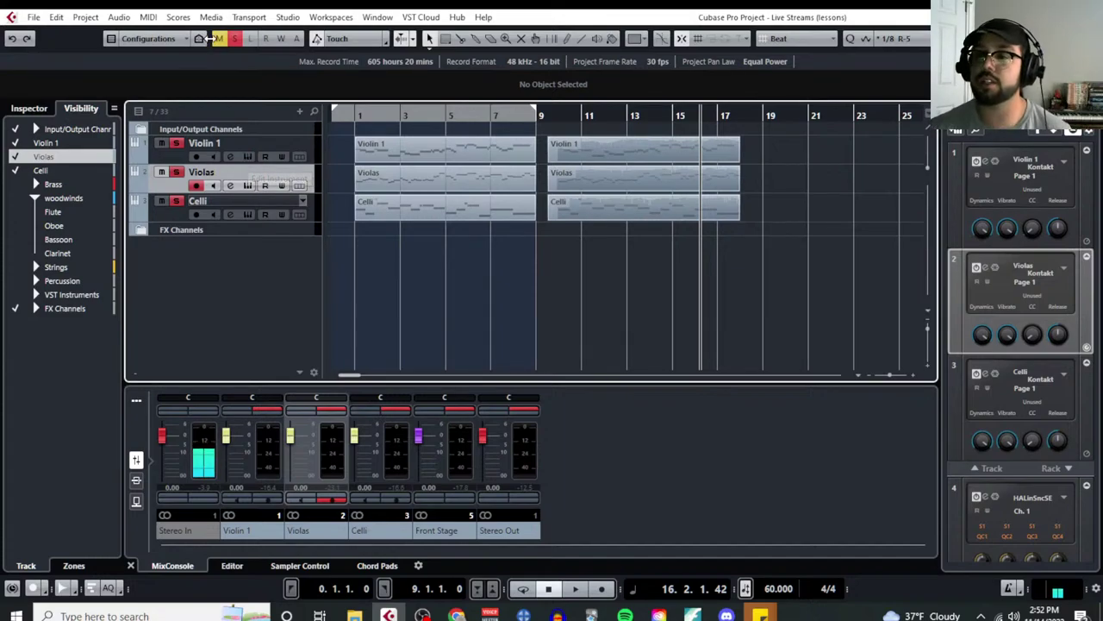
click(247, 155)
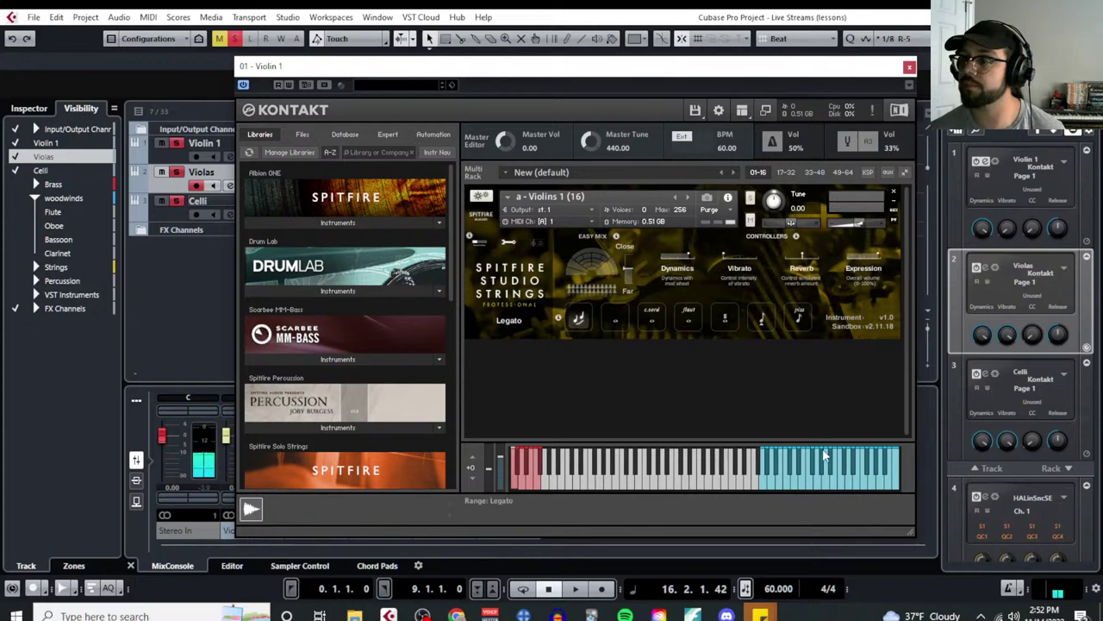
click(842, 488)
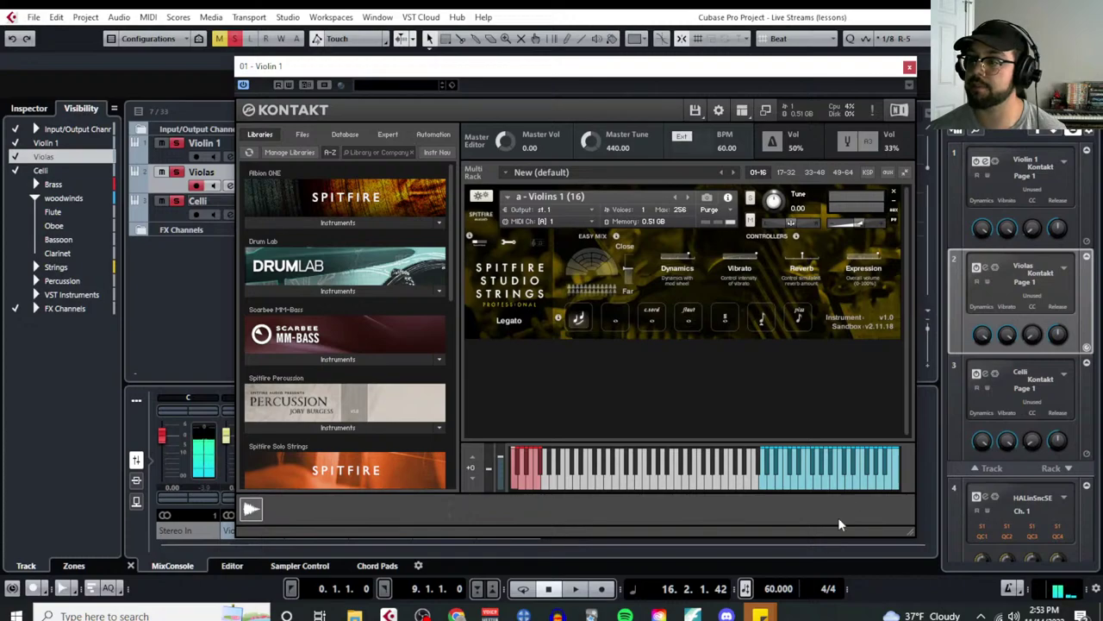
click(843, 485)
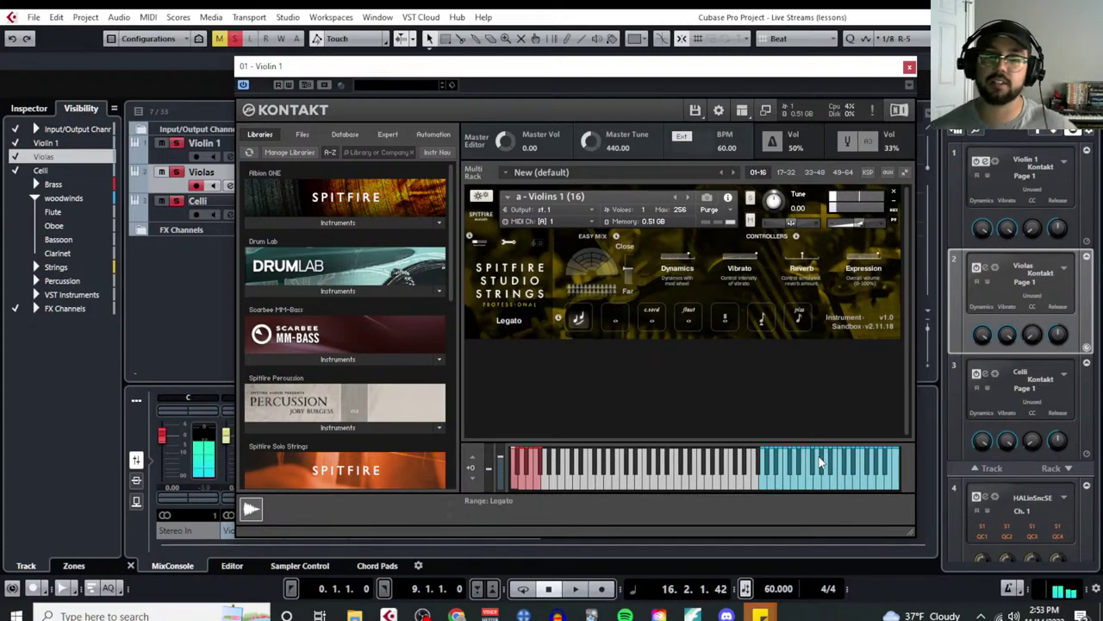
drag(739, 256, 730, 258)
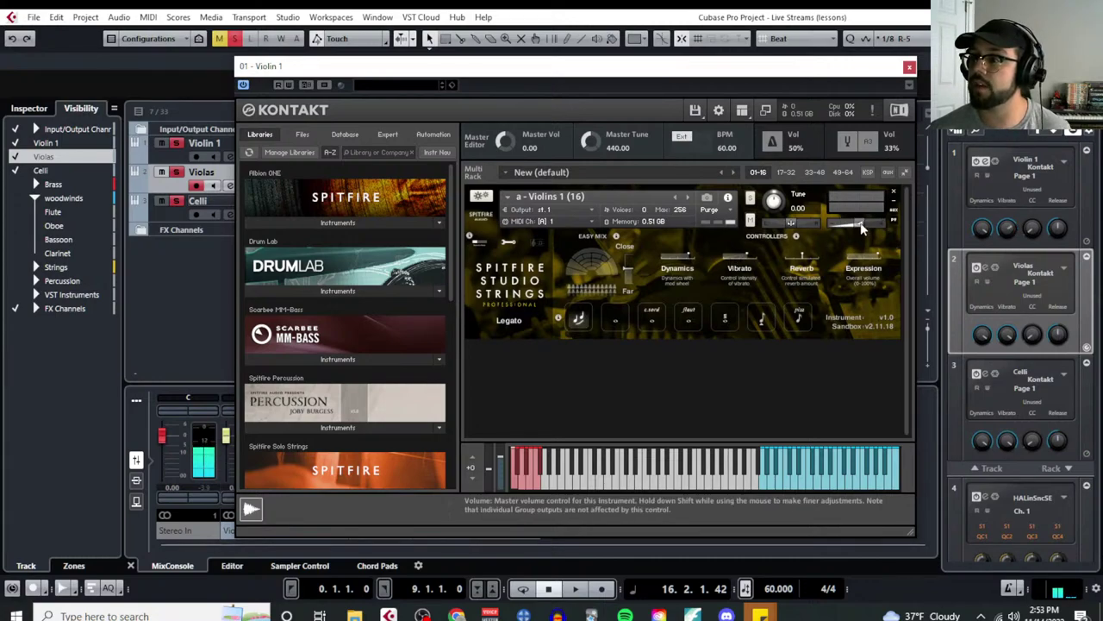
click(908, 67)
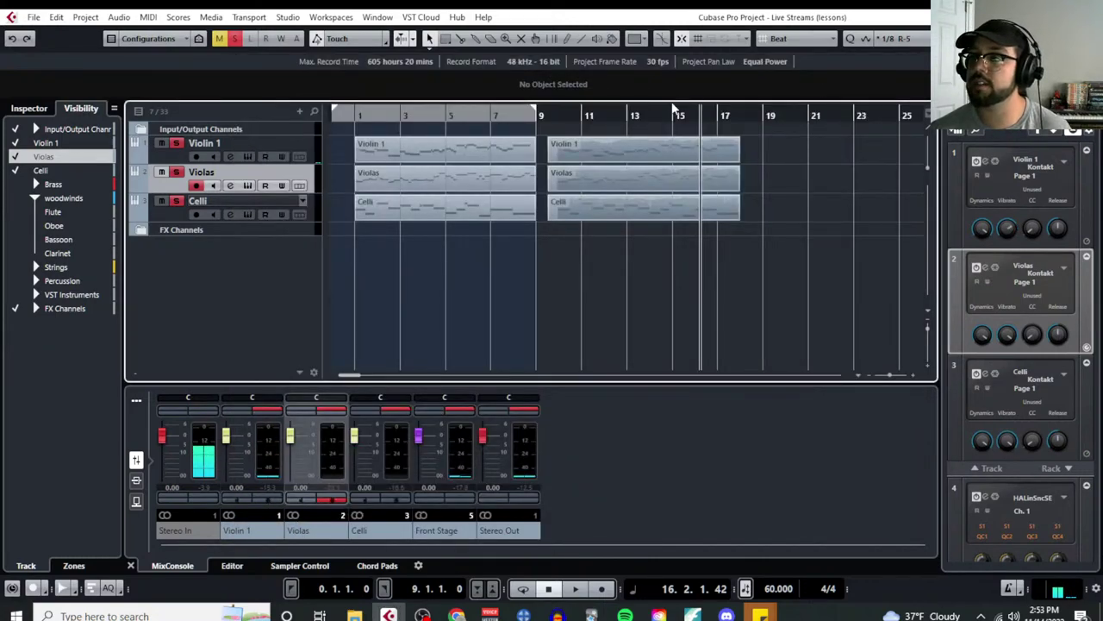
Step: Play the arrangement from bar 10, check the Violin 1 Kontakt instrument during playback, and stop
click(556, 117)
key(space)
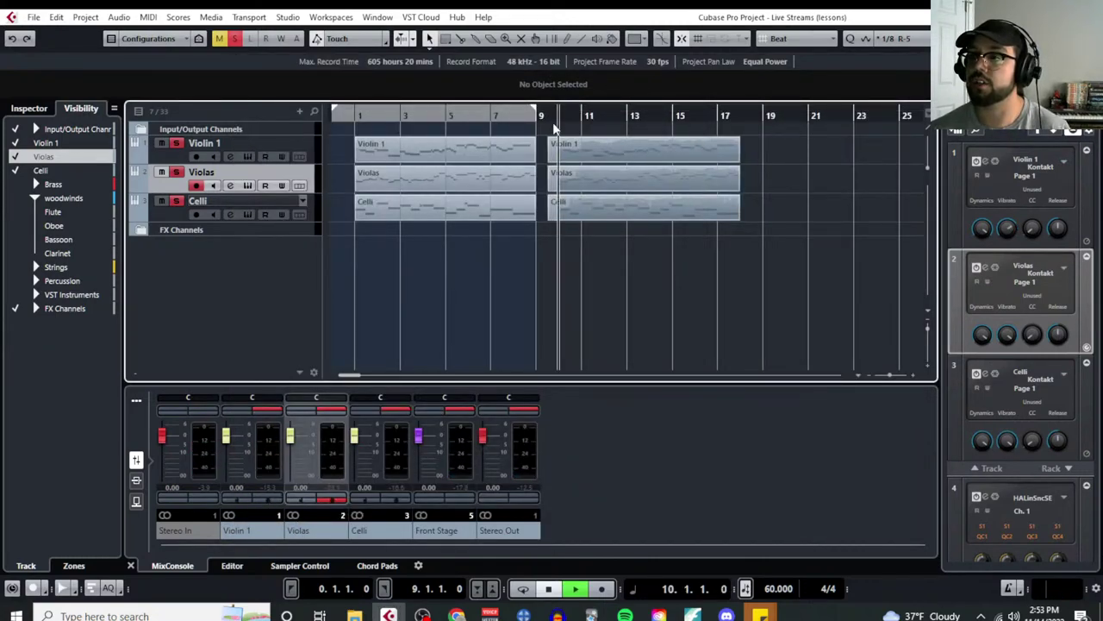
click(250, 157)
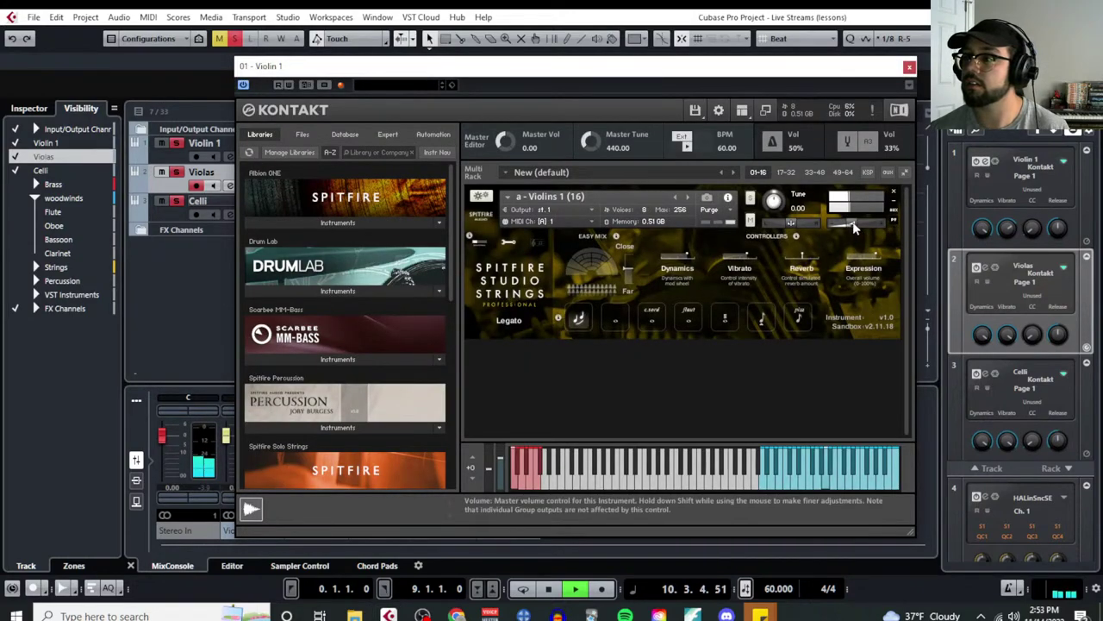
click(909, 68)
key(space)
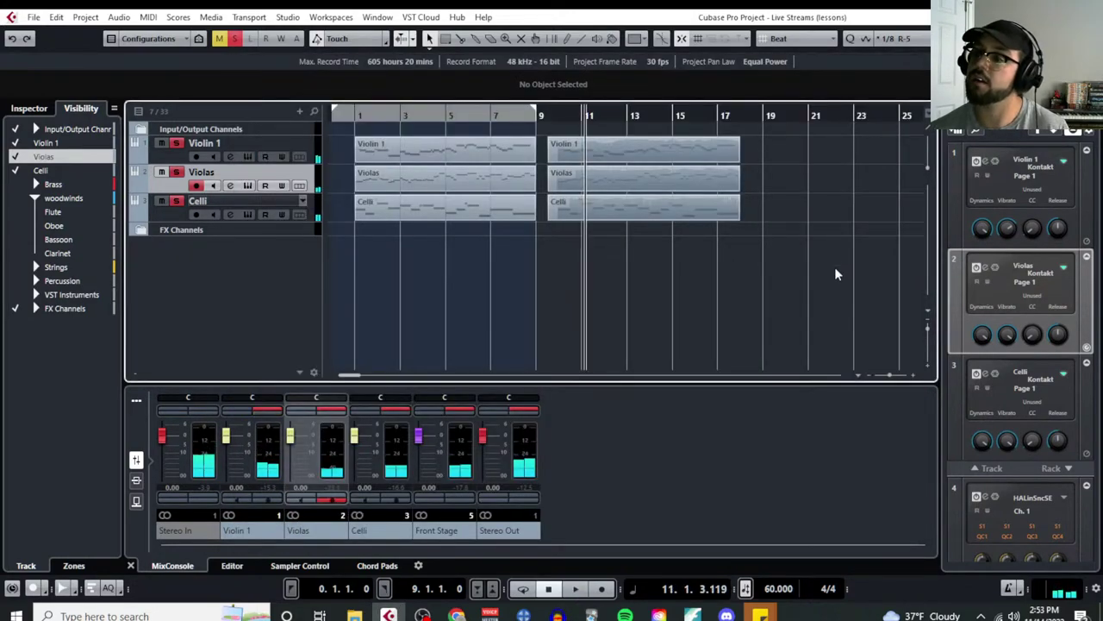
Step: Open the project notepad and add the heading "Step 6: Manipulate your Vibrato:" on its own line below the Step 5 notes
click(576, 154)
click(85, 17)
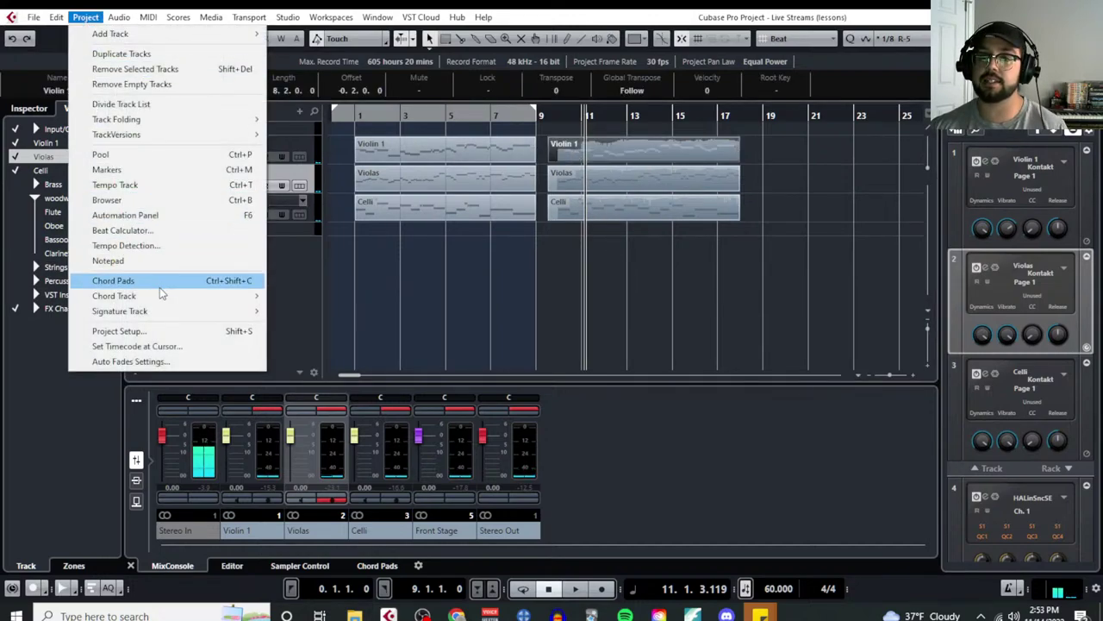
click(161, 267)
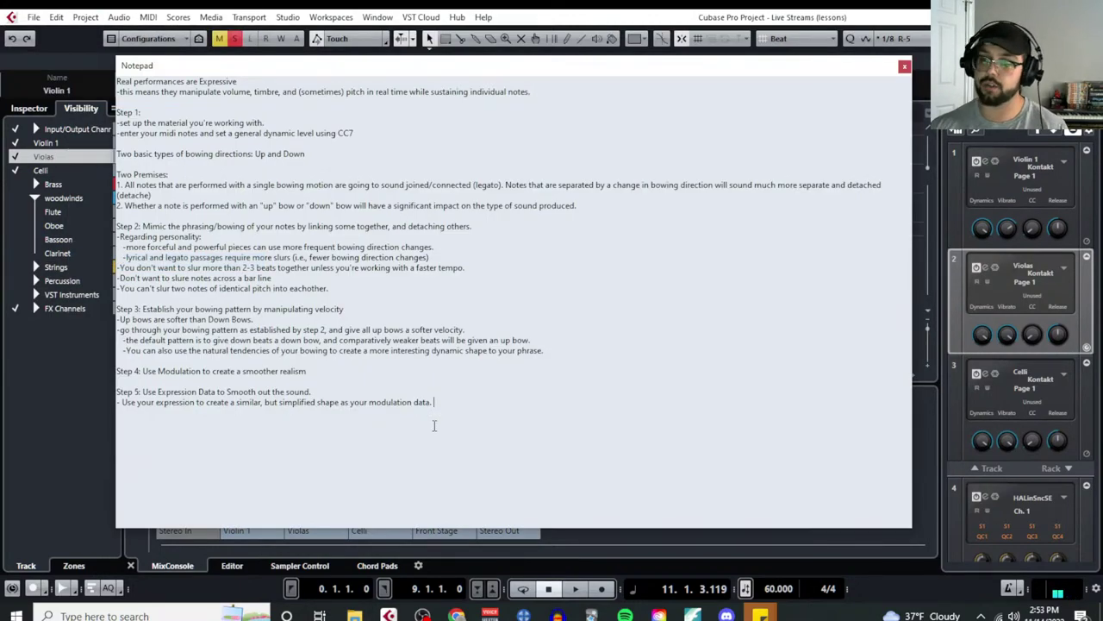
scroll(137, 457, up, 3)
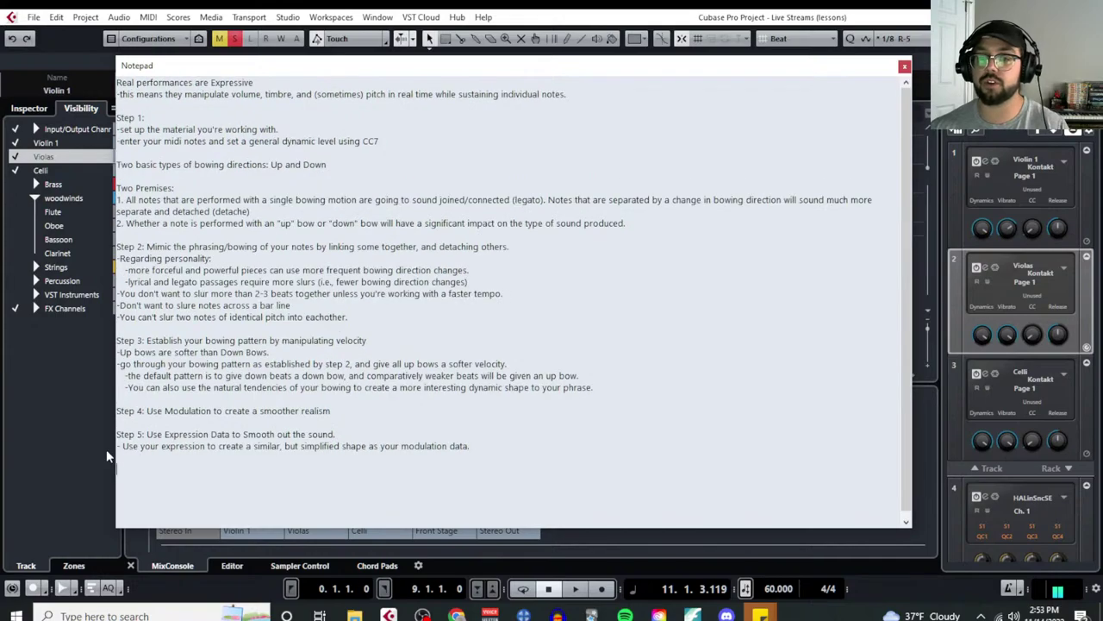
scroll(140, 461, down, 1)
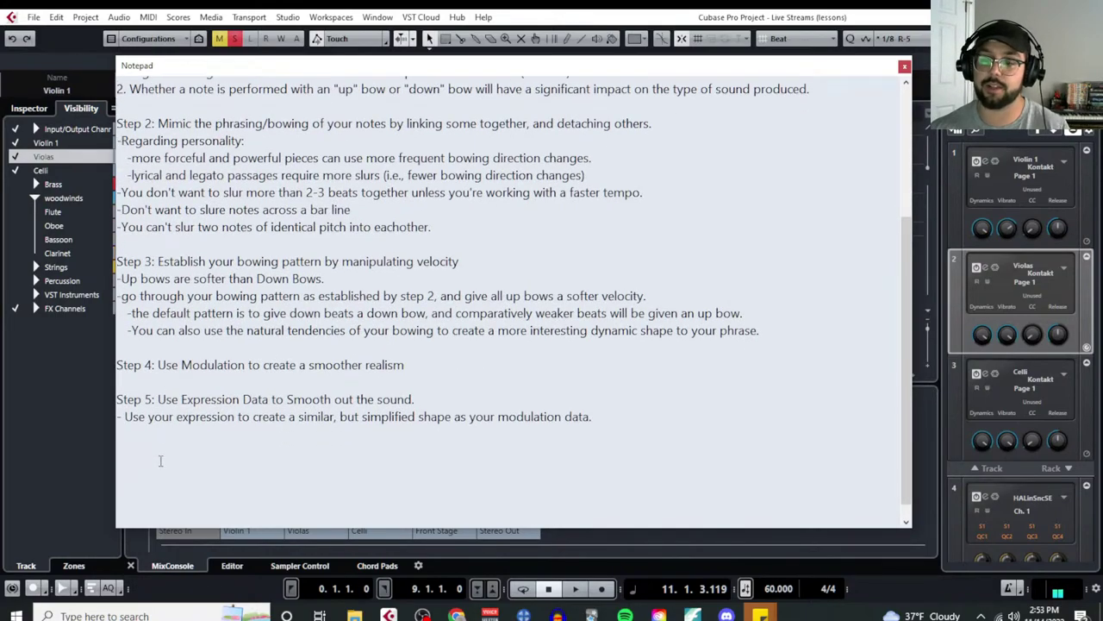
text(Step 6: Manipulate your Vibrato)
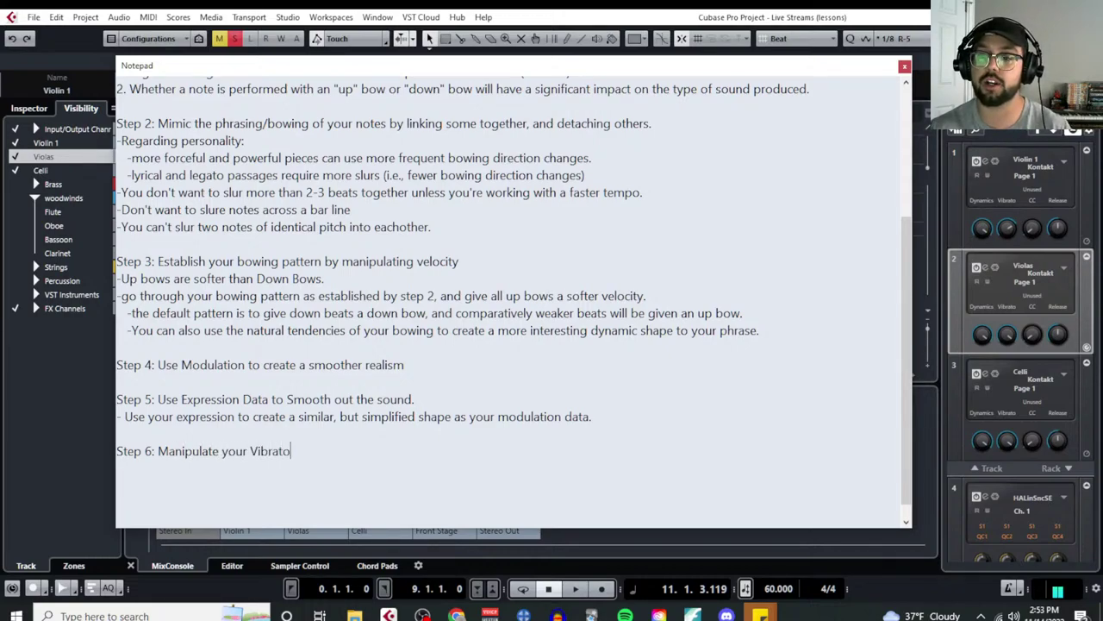
text(:)
key(Return)
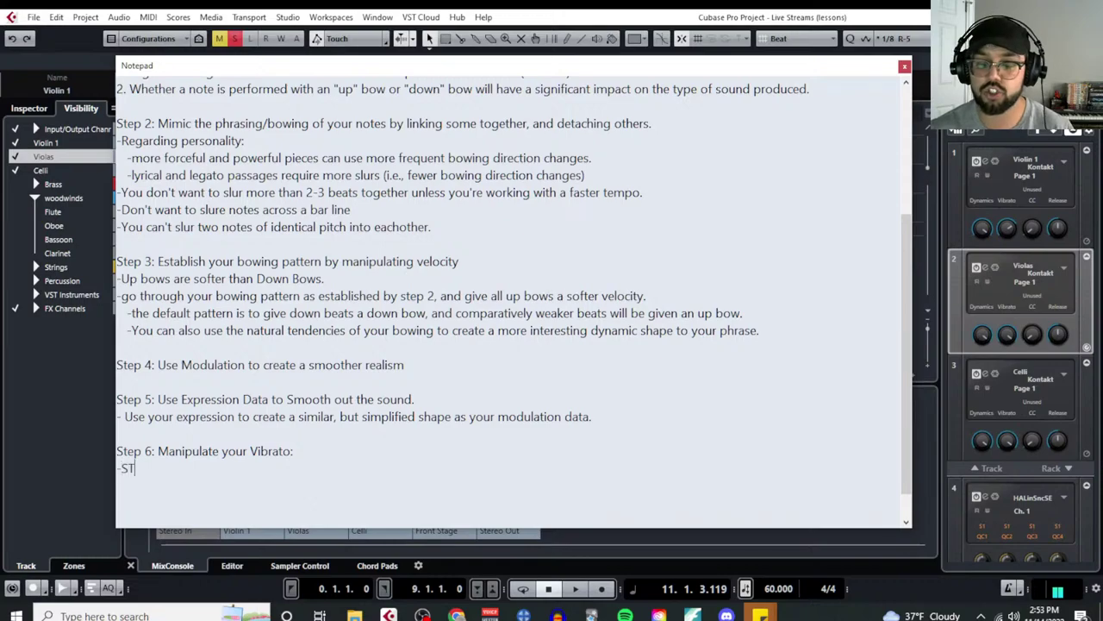
Step: Add the note "-Stringed instruments will (by default) use vibrato at all times, except for the Basses." under the Step 6 heading
text(-Strin)
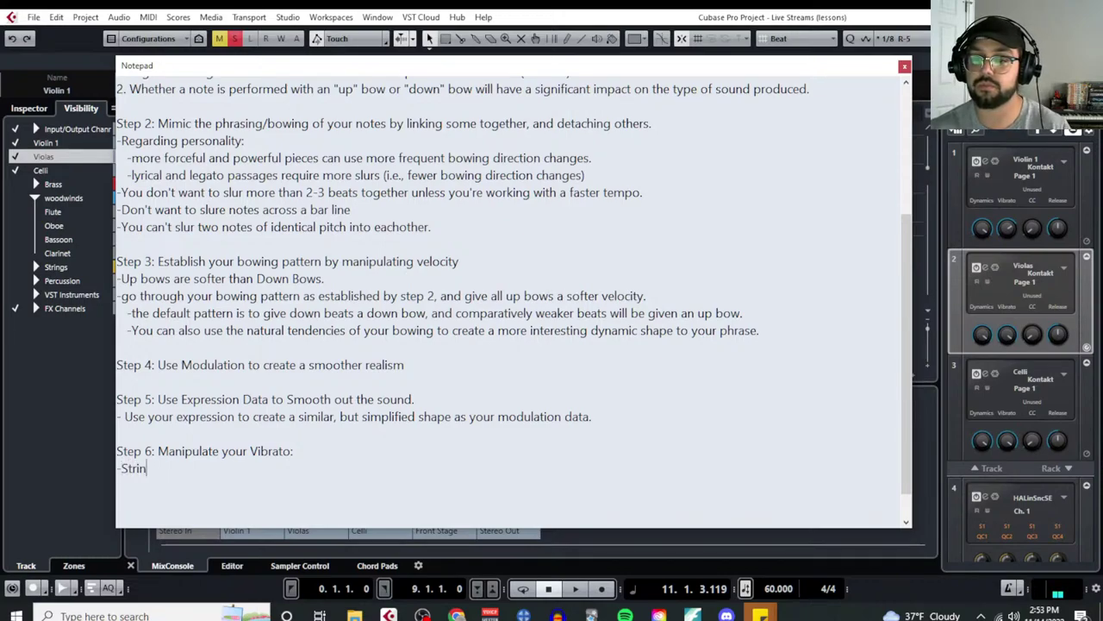
text(ged instruments will (b)
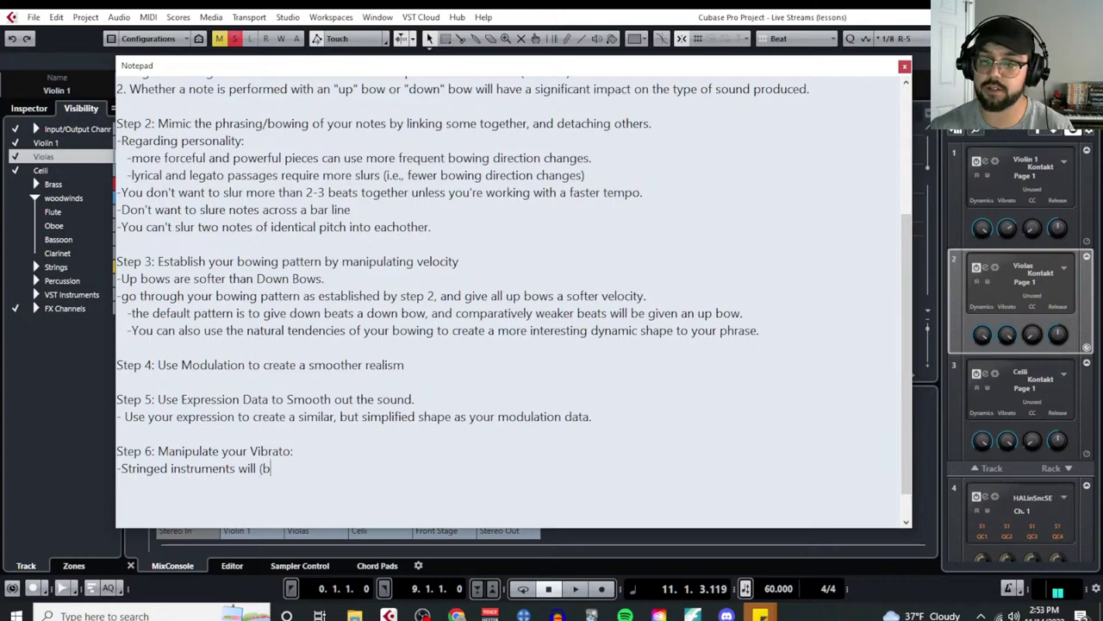
text(y default) use vibrato at all times, excep)
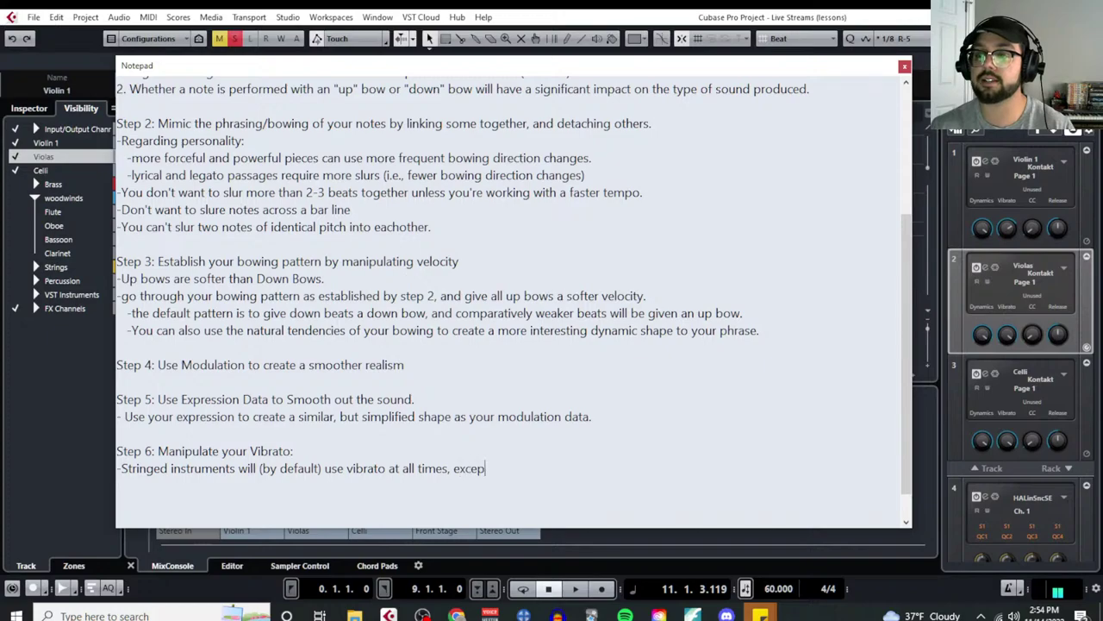
text(Ba)
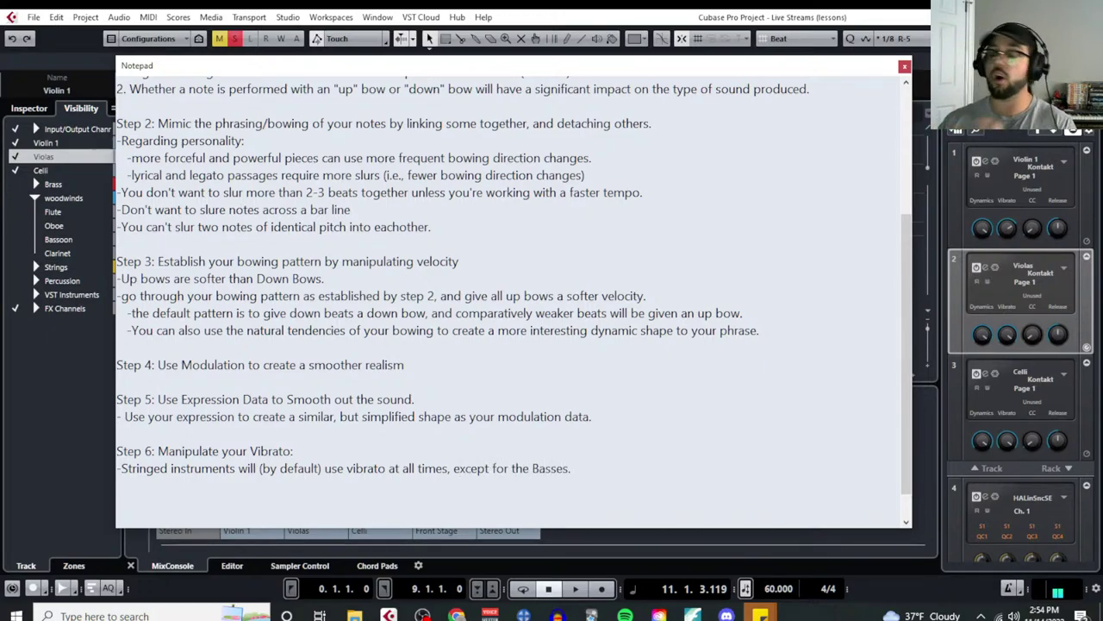
text(sses.)
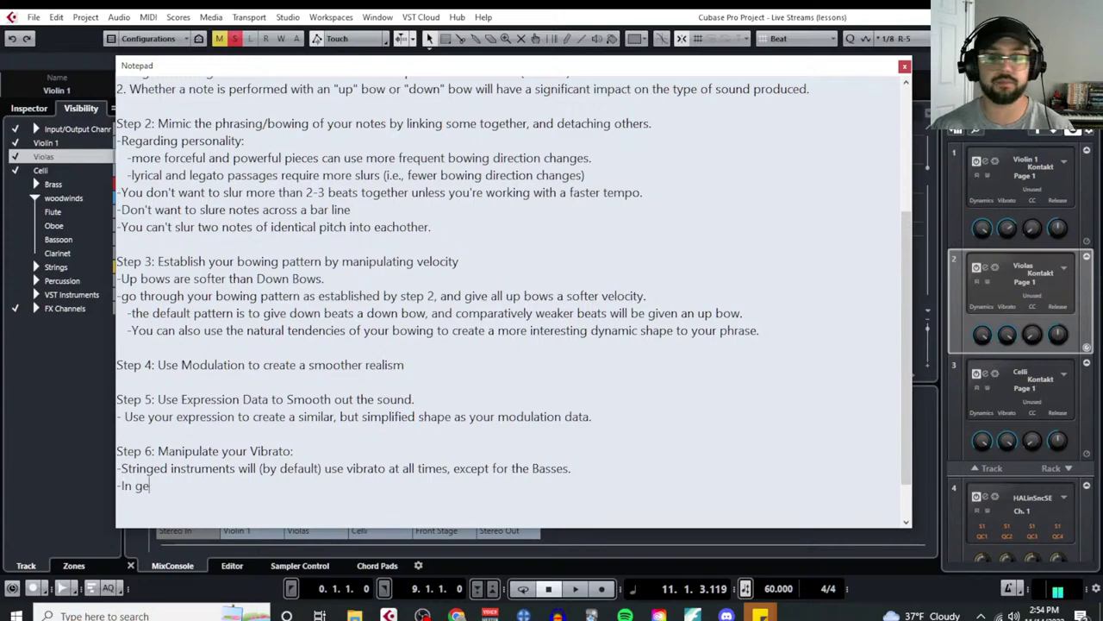
Step: Add "-In general:" with the sub-bullet "-Stringed instruments will start with some vibrato and then add more as a note gets held out."
text(: ])
key(Return)
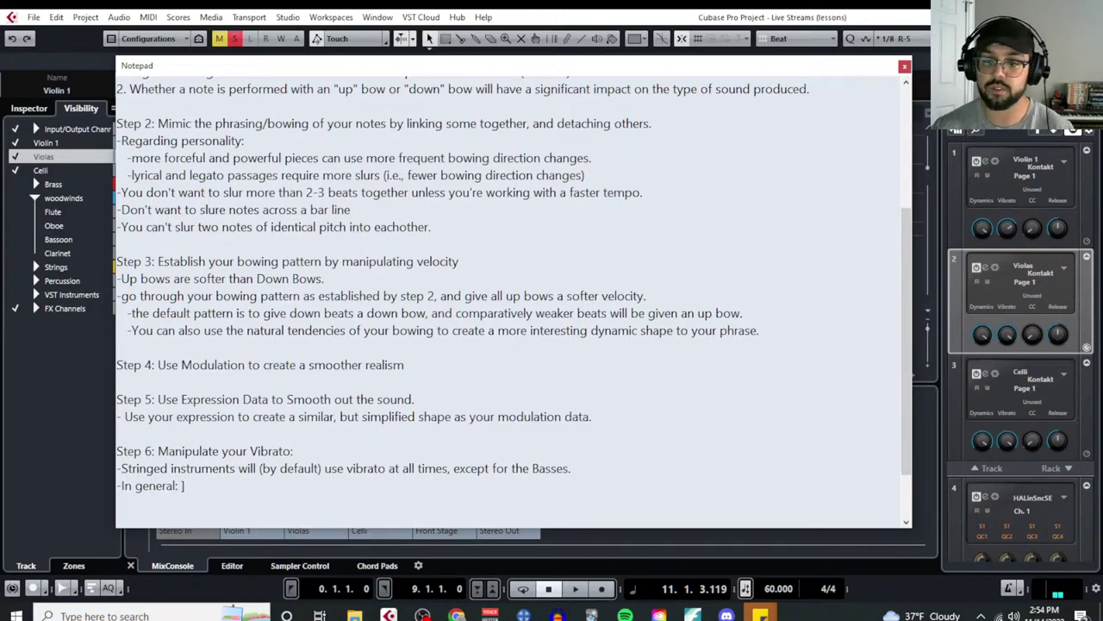
key(Return)
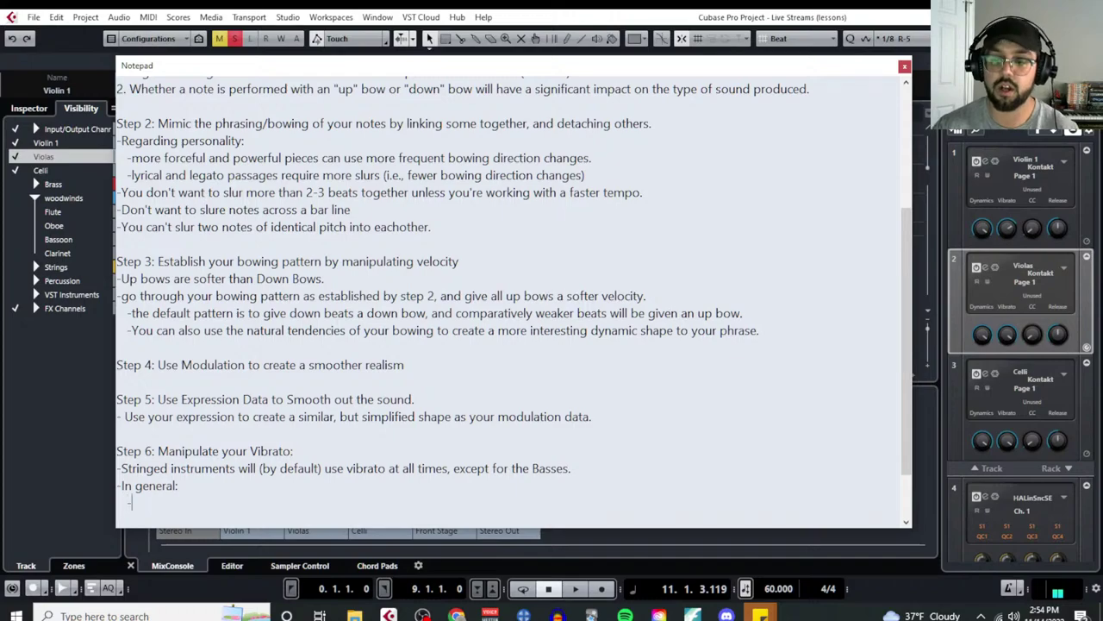
text(-Stringed)
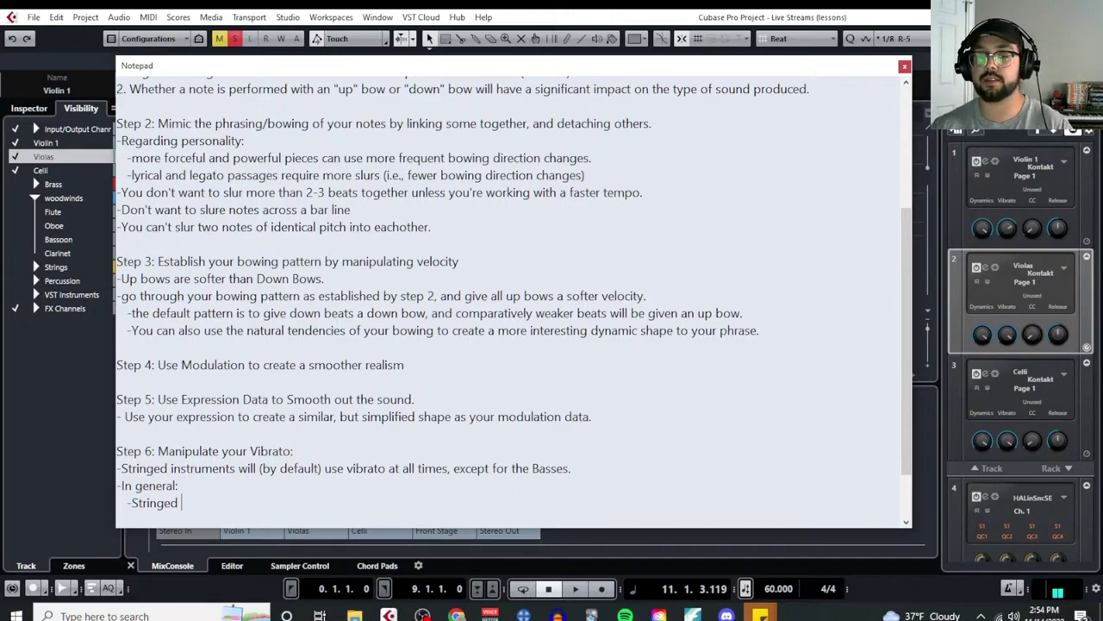
text( instruments will start with some vibrato and the)
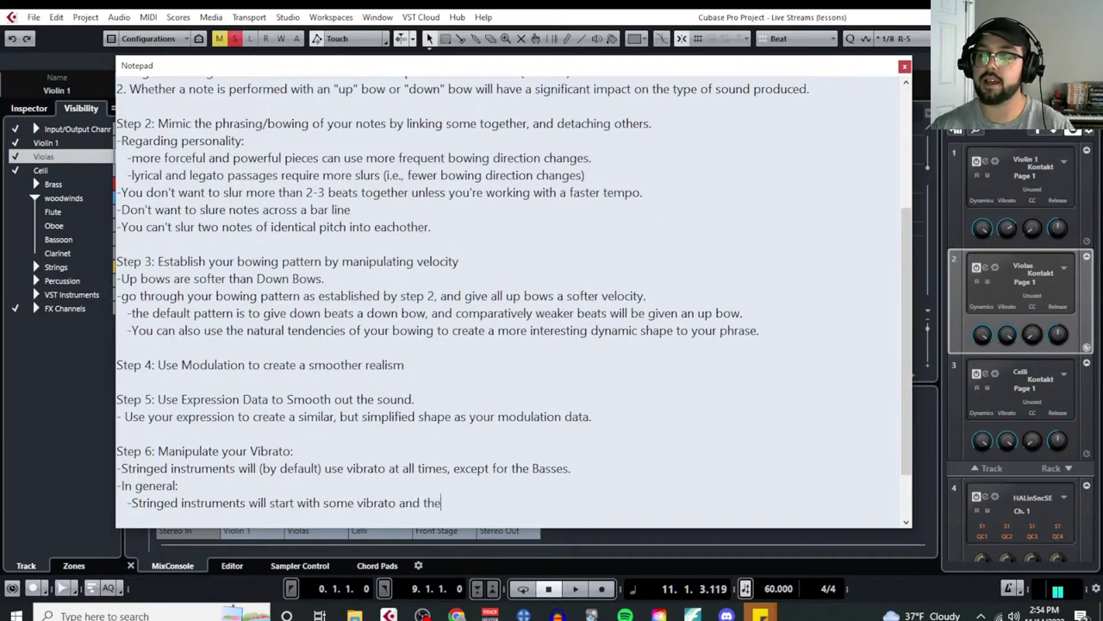
text(add more as a note gets held)
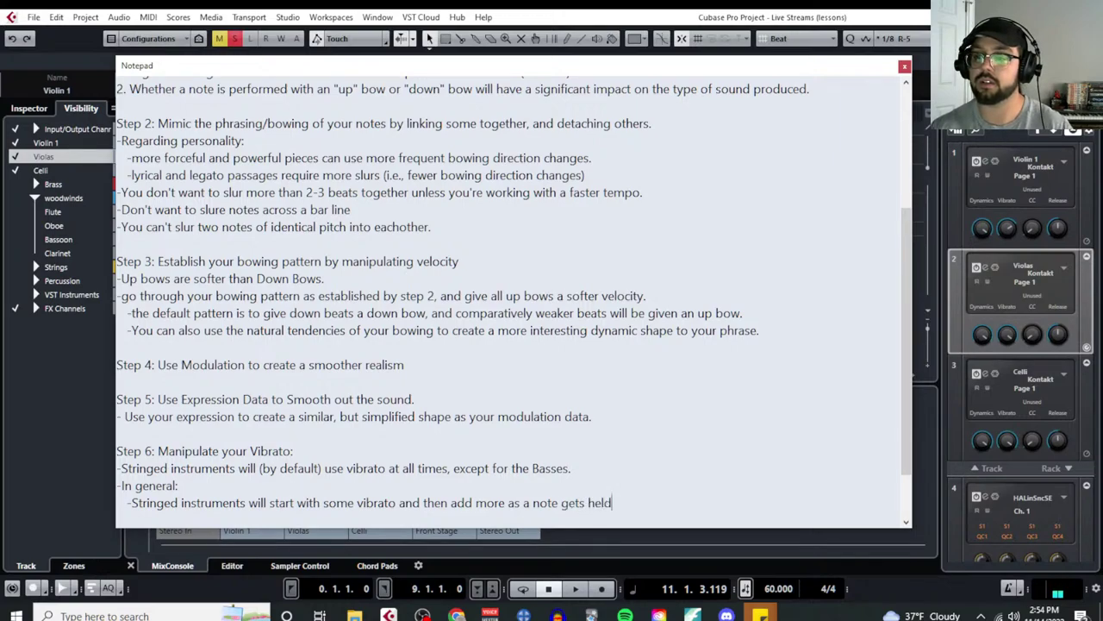
key(Return)
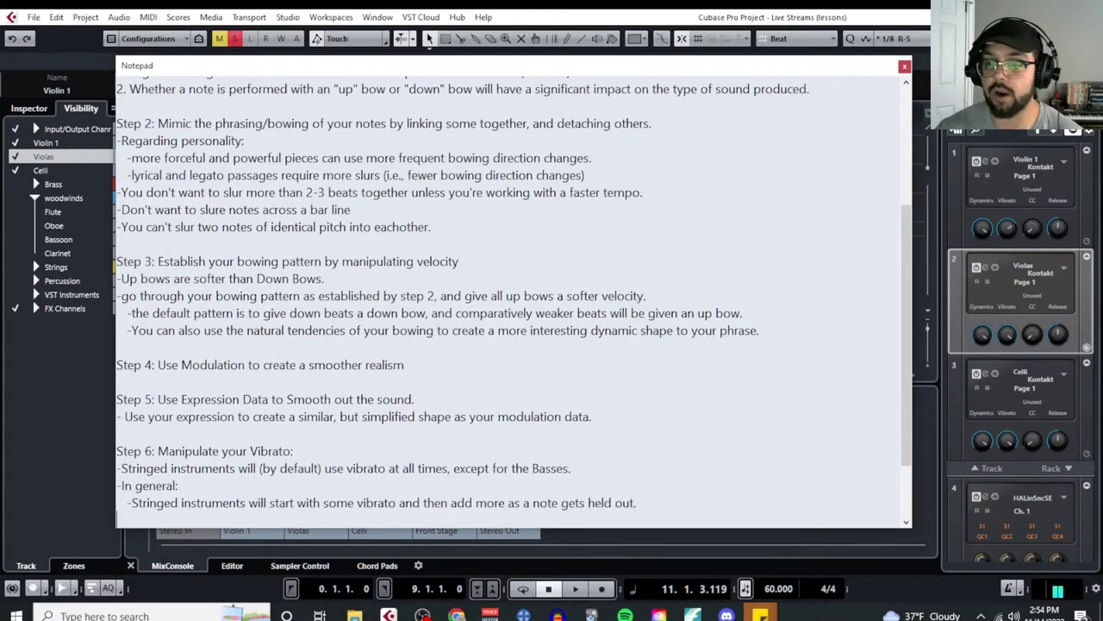
Step: Add the sub-bullet "-As the sound gets louder, they'll apply more vibrato, as a sound gets softer, they'll ease up on it." and close the notepad
text(-)
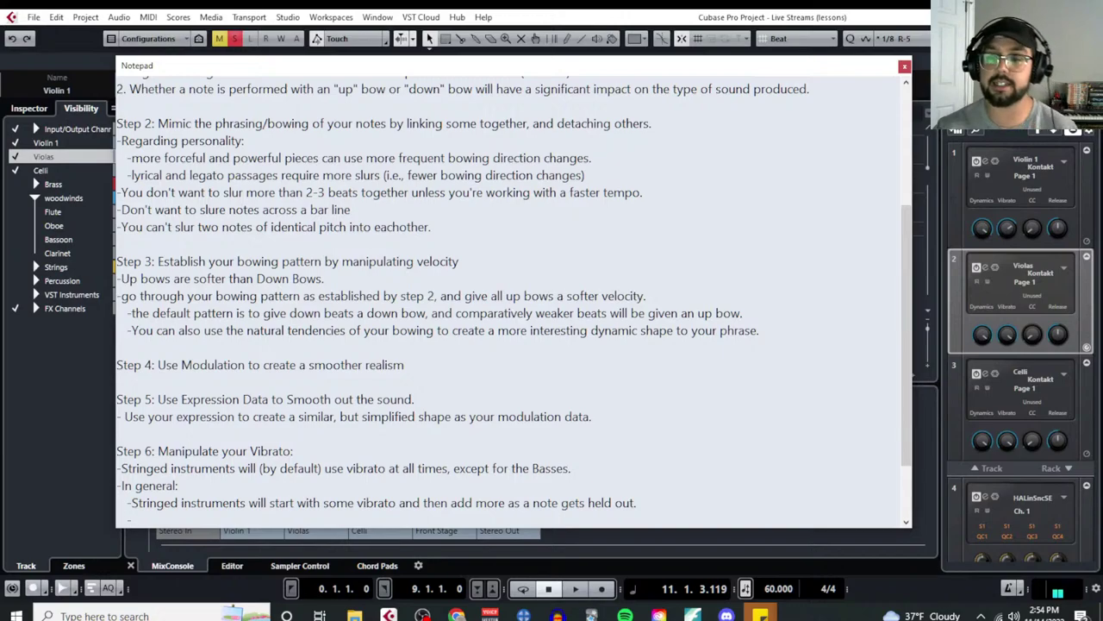
text(As)
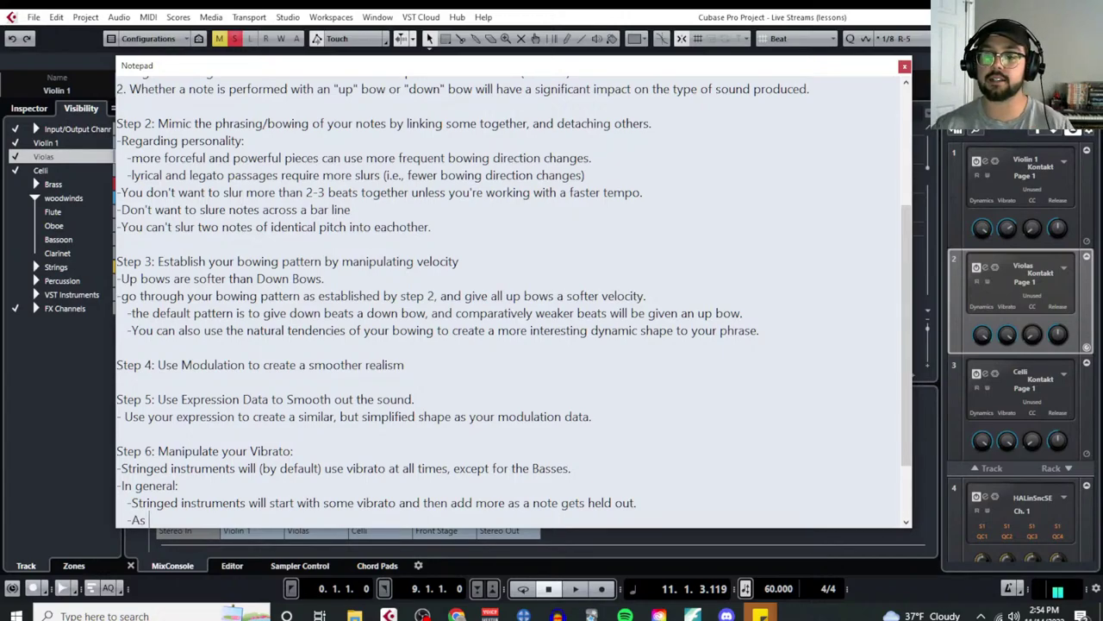
text( the sound gets)
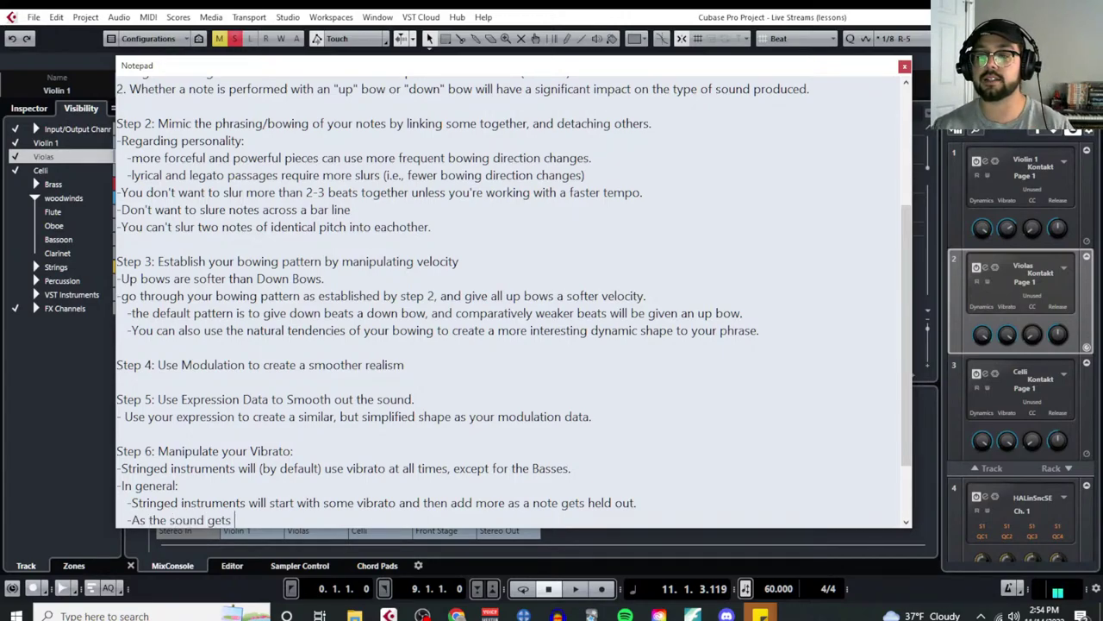
text( louder, they'll apply more vibrato, as a sound gets s)
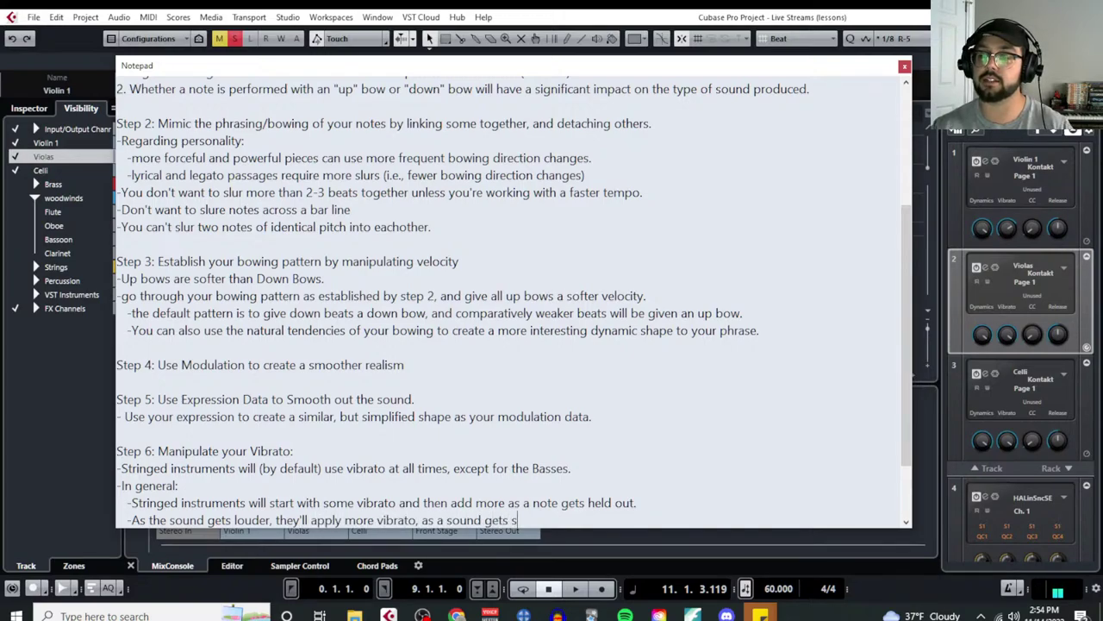
text(ey'll eas)
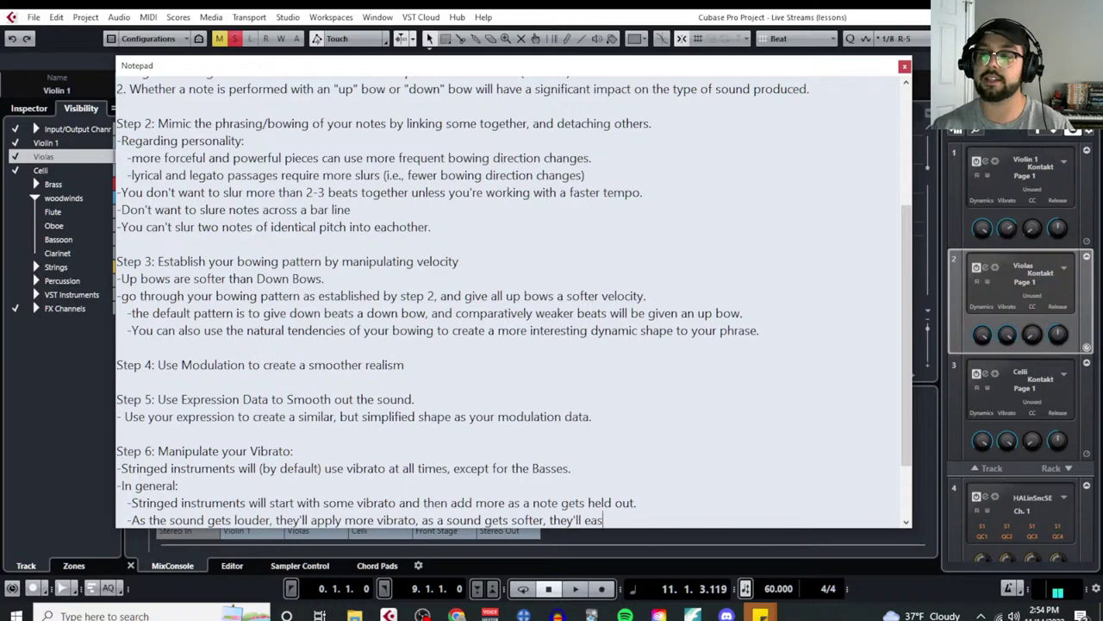
key(BackSpace)
key(BackSpace)
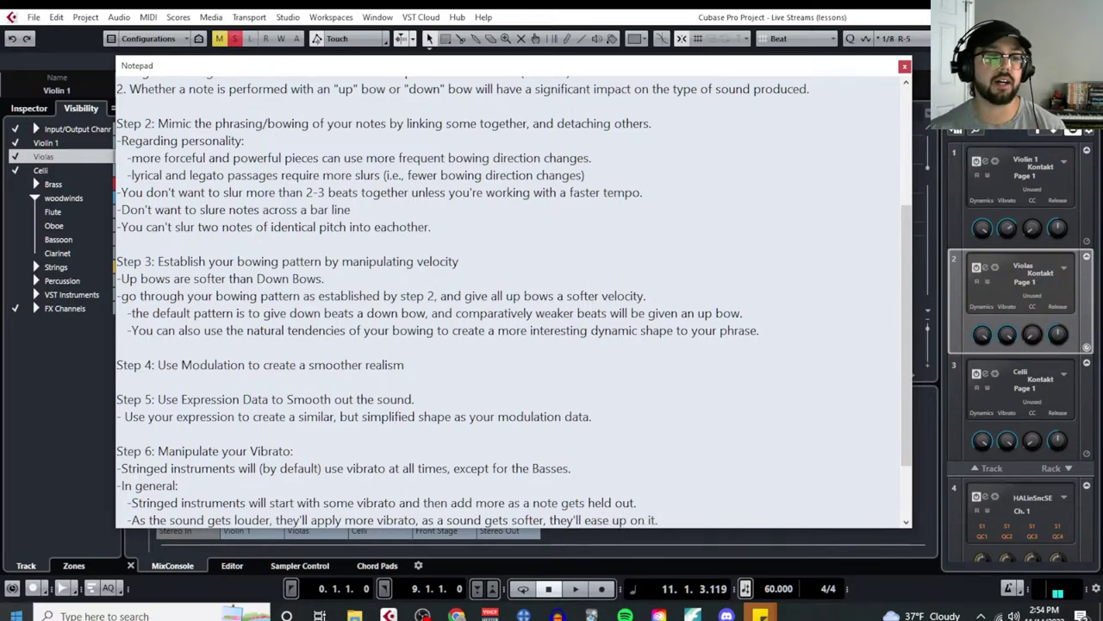
scroll(660, 469, down, 2)
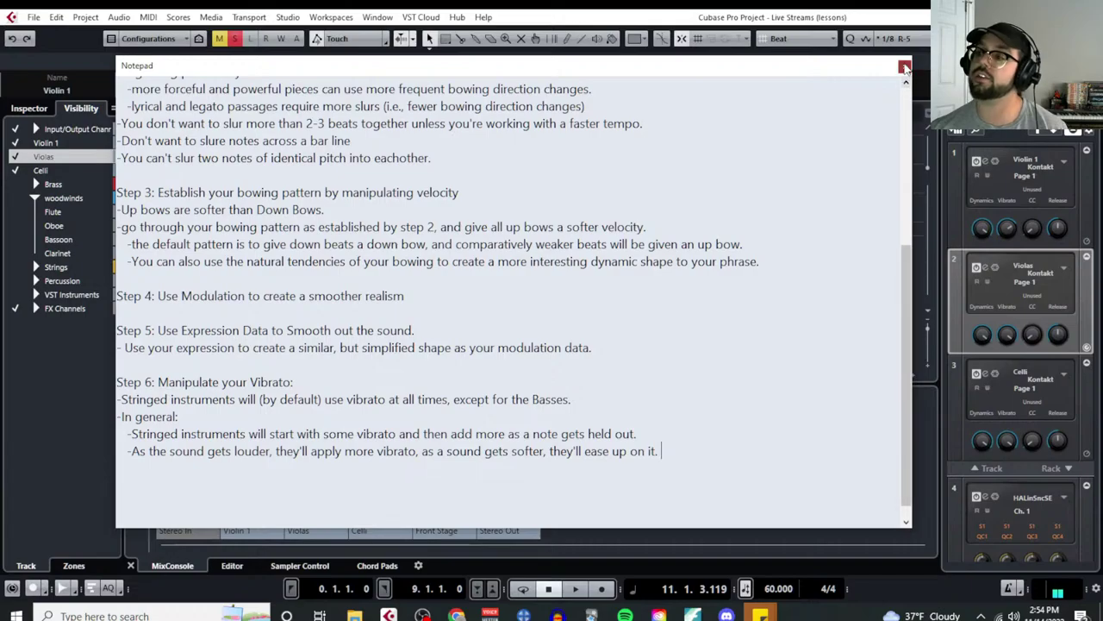
click(904, 66)
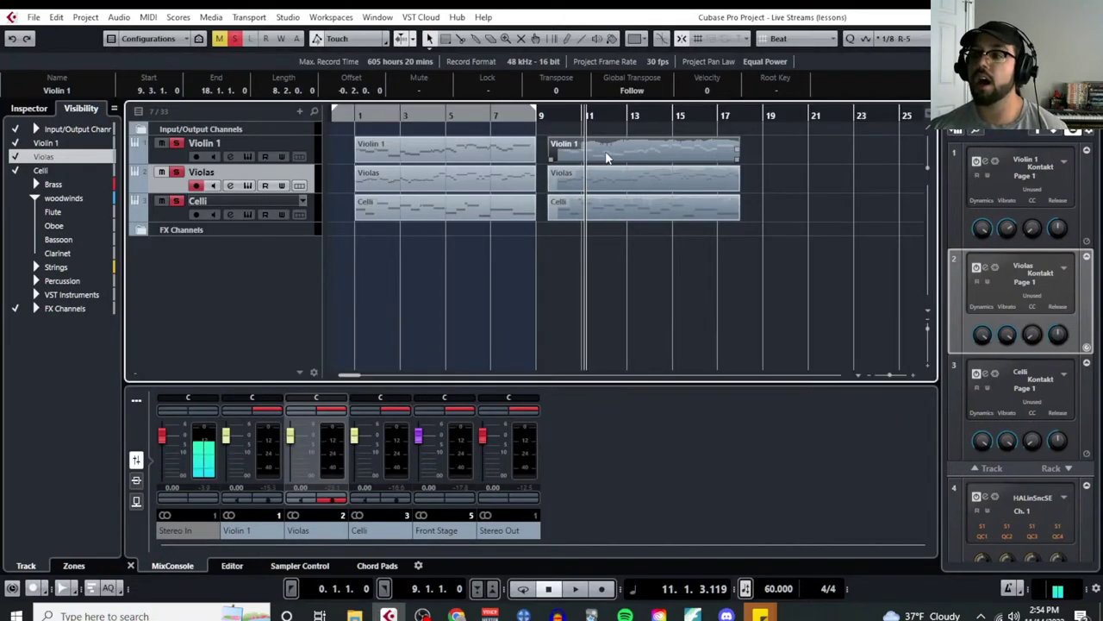
Step: Open the Violin 1 part in the Key Editor and add a controller lane for CC 21 (Control 21)
click(149, 18)
click(185, 34)
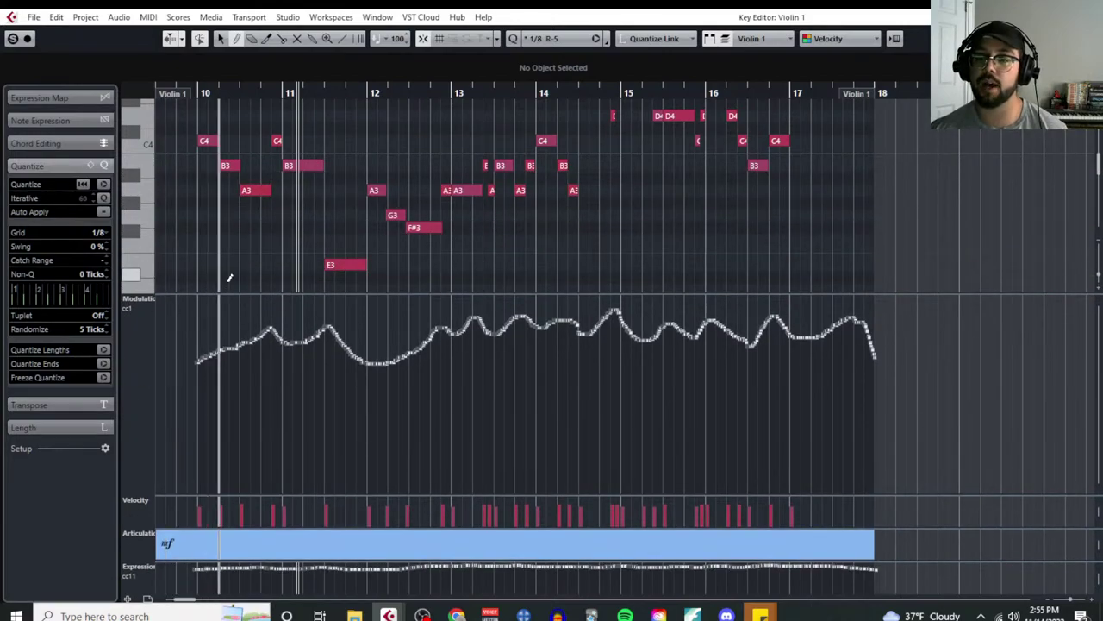
drag(234, 293, 242, 368)
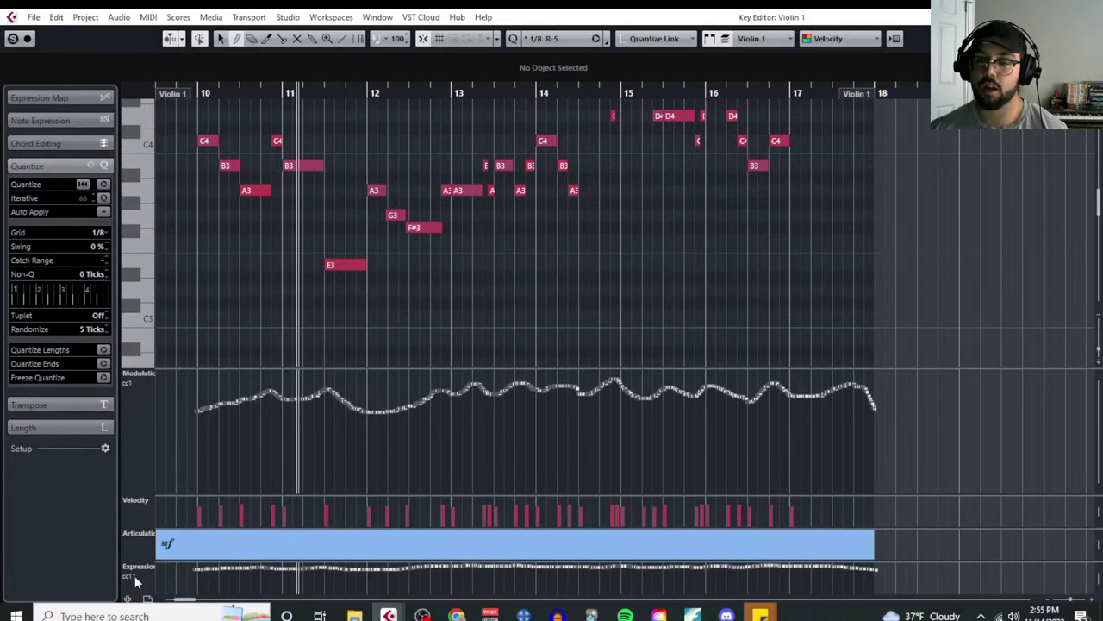
click(129, 599)
click(148, 532)
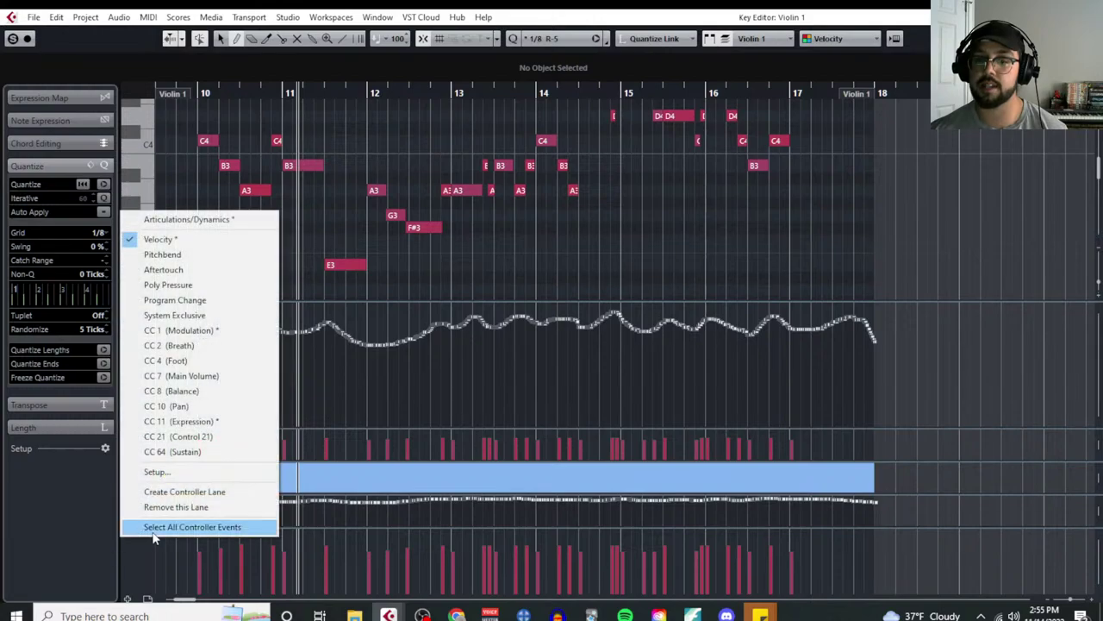
click(211, 438)
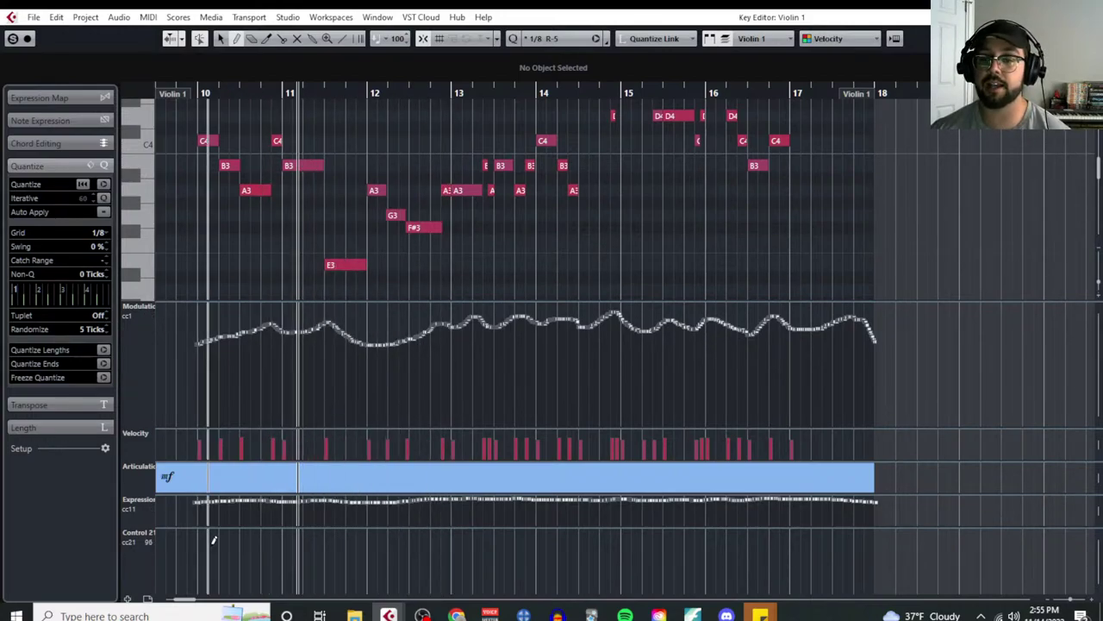
Step: Sketch rising freehand vibrato data at bar 10 in the CC 21 lane and set the quantize grid to 1/128
drag(204, 541, 259, 535)
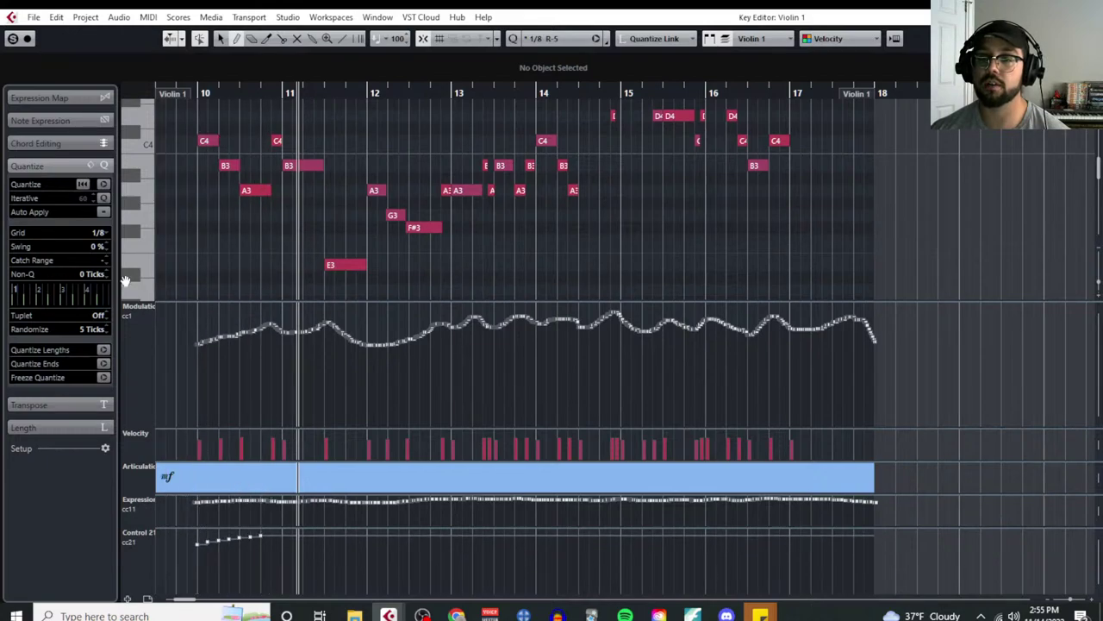
click(99, 232)
click(118, 355)
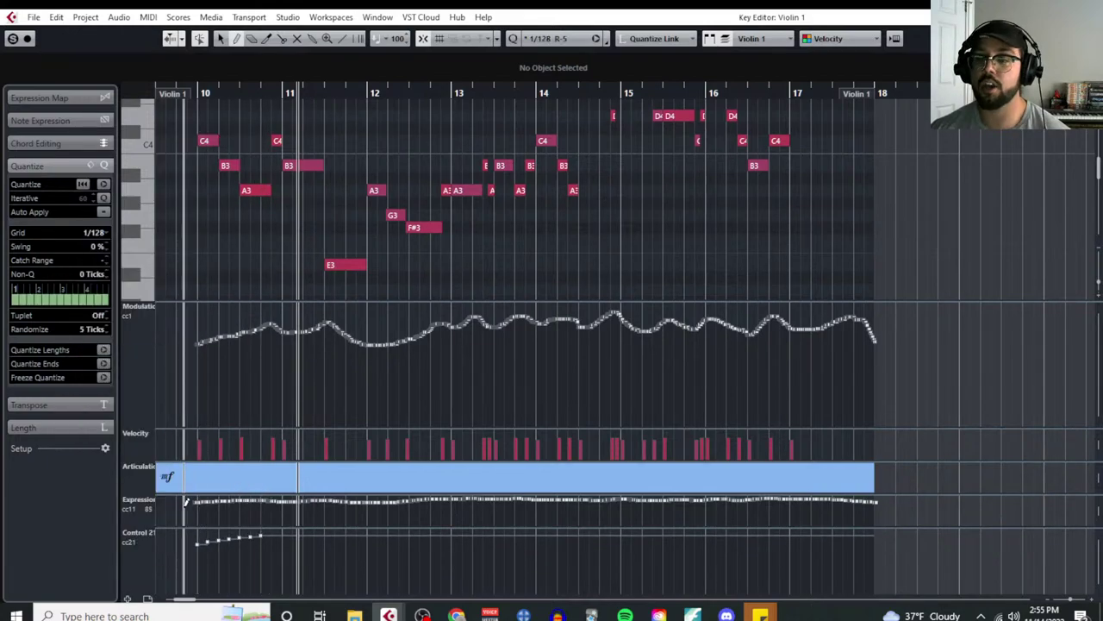
ctrl+scroll(232, 229, up, 4)
ctrl+scroll(231, 229, up, 2)
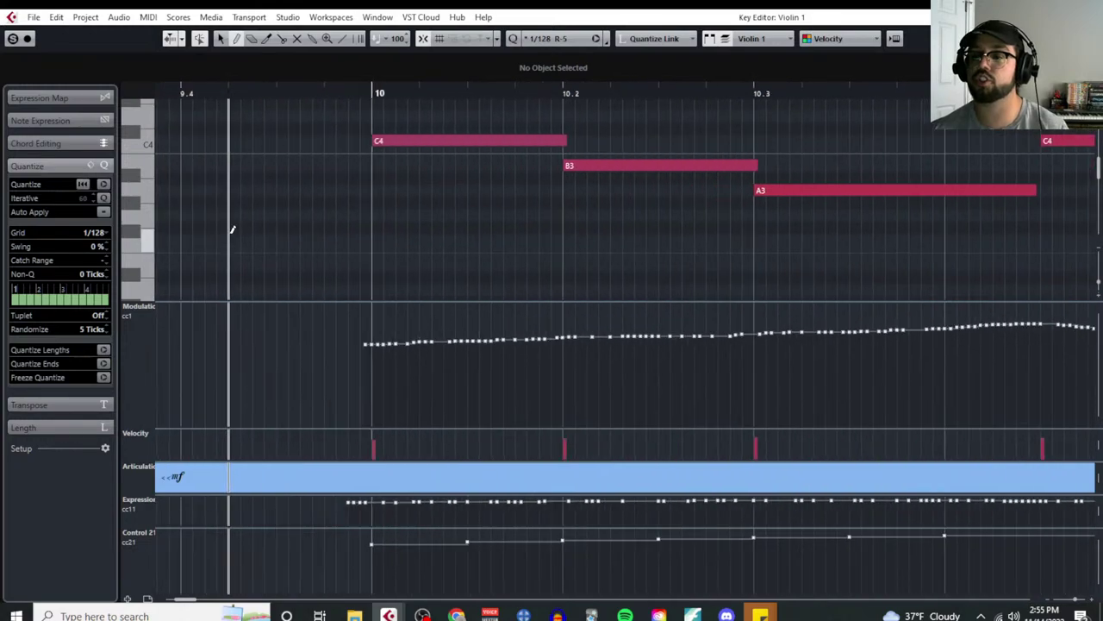
ctrl+scroll(315, 261, down, 3)
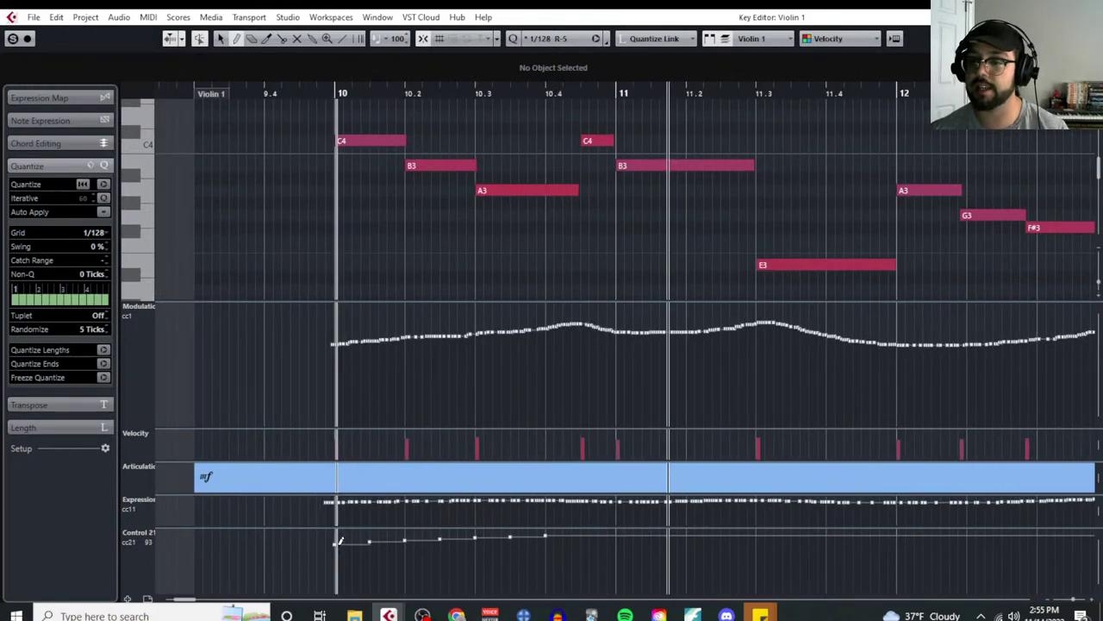
drag(340, 539, 424, 530)
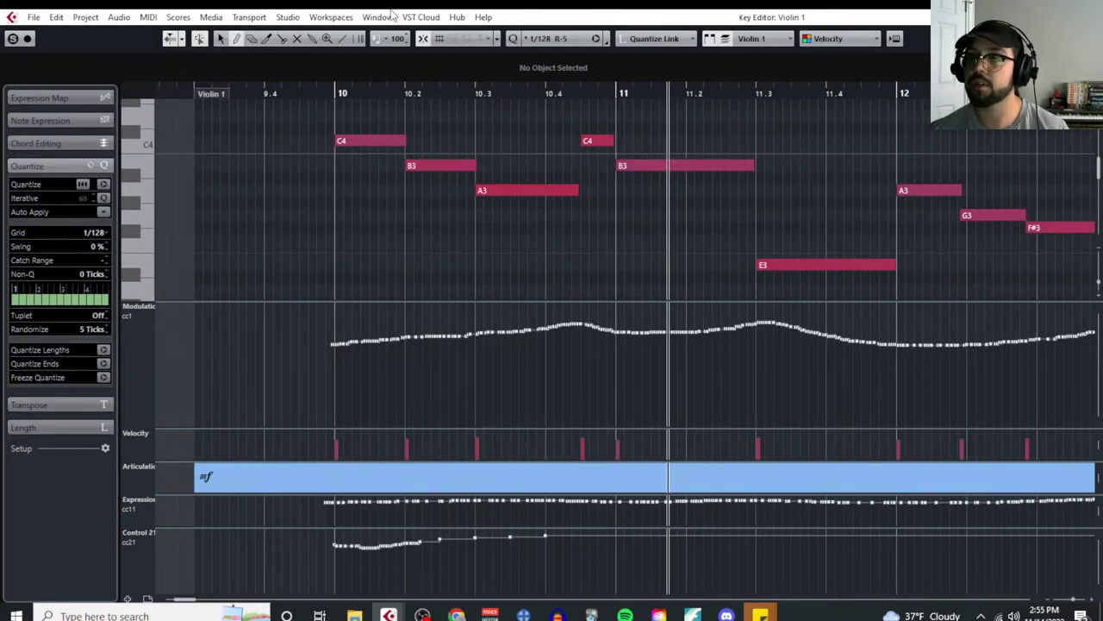
Step: Enlarge the CC 21 lane and replace the freehand data with a straight rising vibrato line from bar 10 to bar 11
click(341, 38)
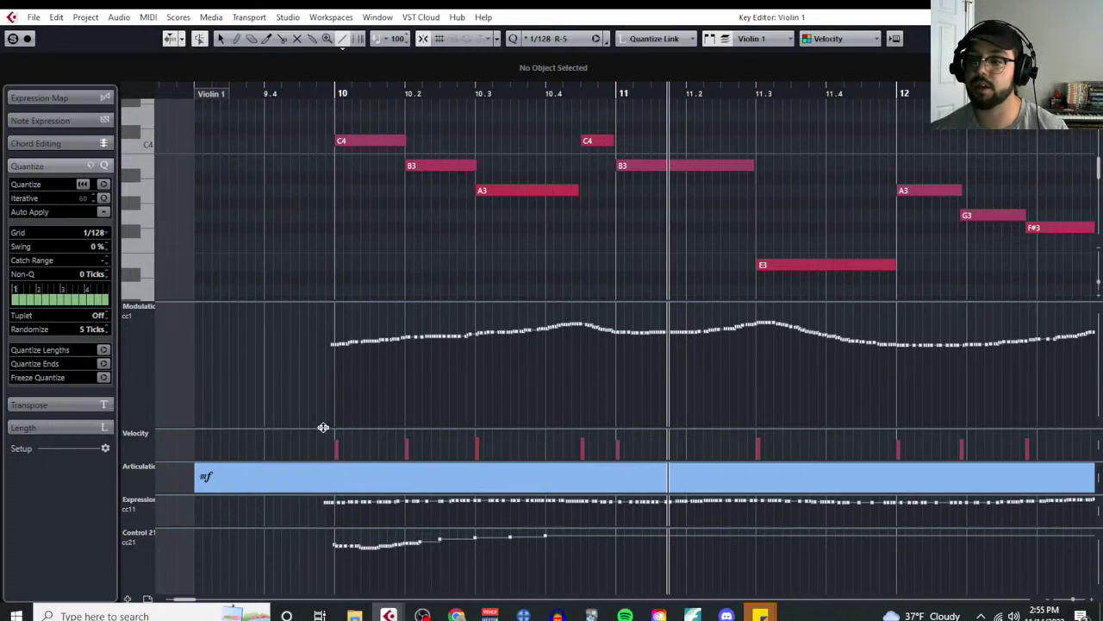
drag(323, 426, 322, 424)
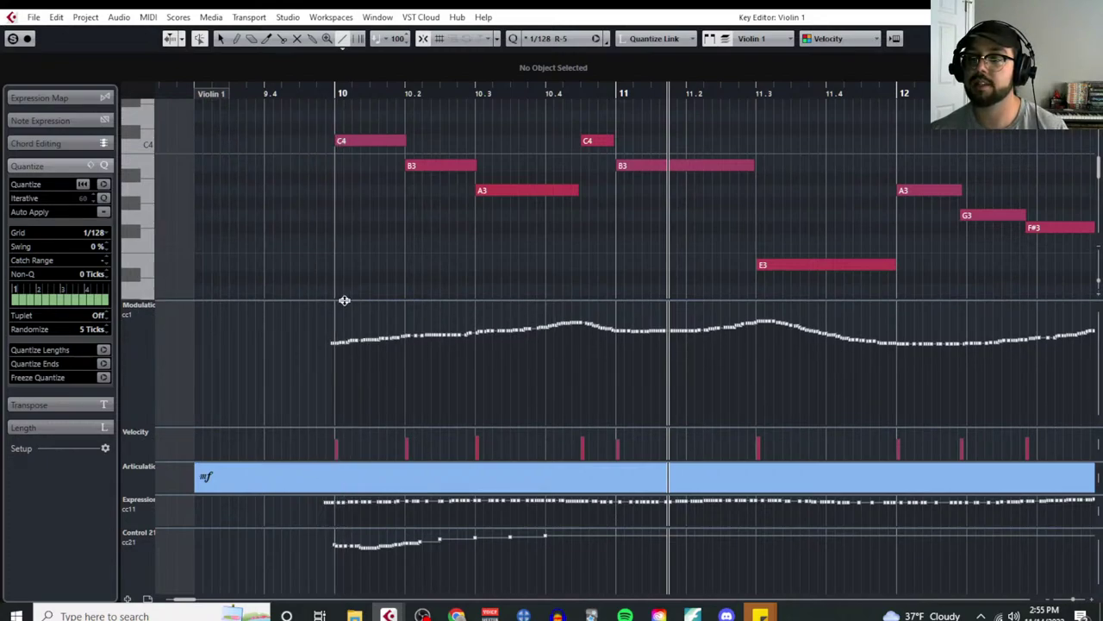
drag(343, 298, 343, 383)
drag(313, 527, 310, 328)
scroll(304, 168, right, 3)
scroll(289, 165, down, 3)
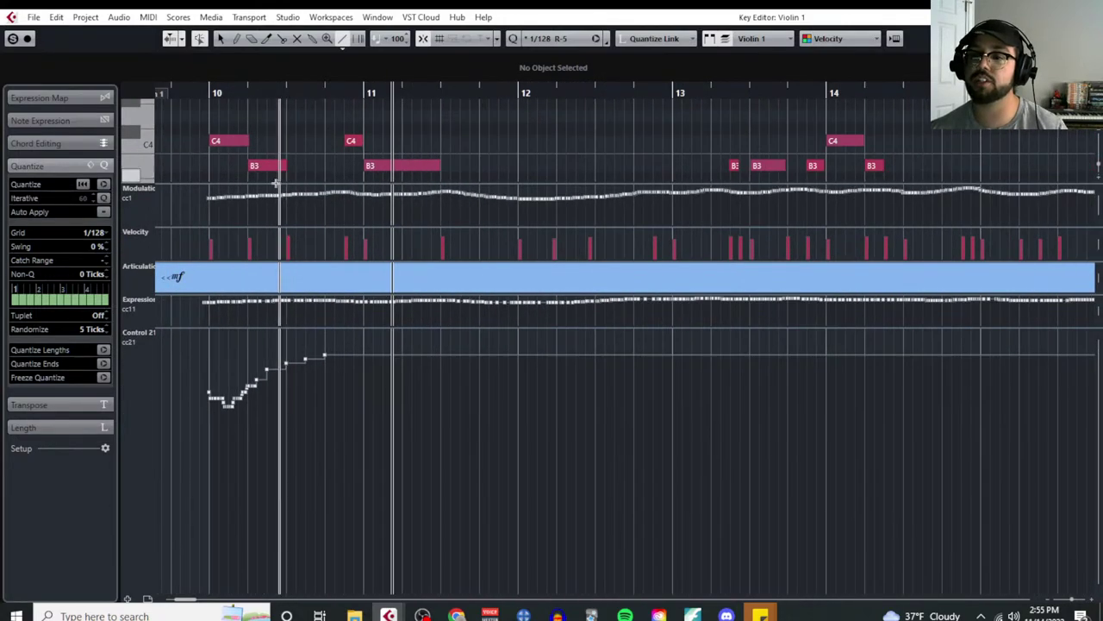
drag(210, 411, 366, 338)
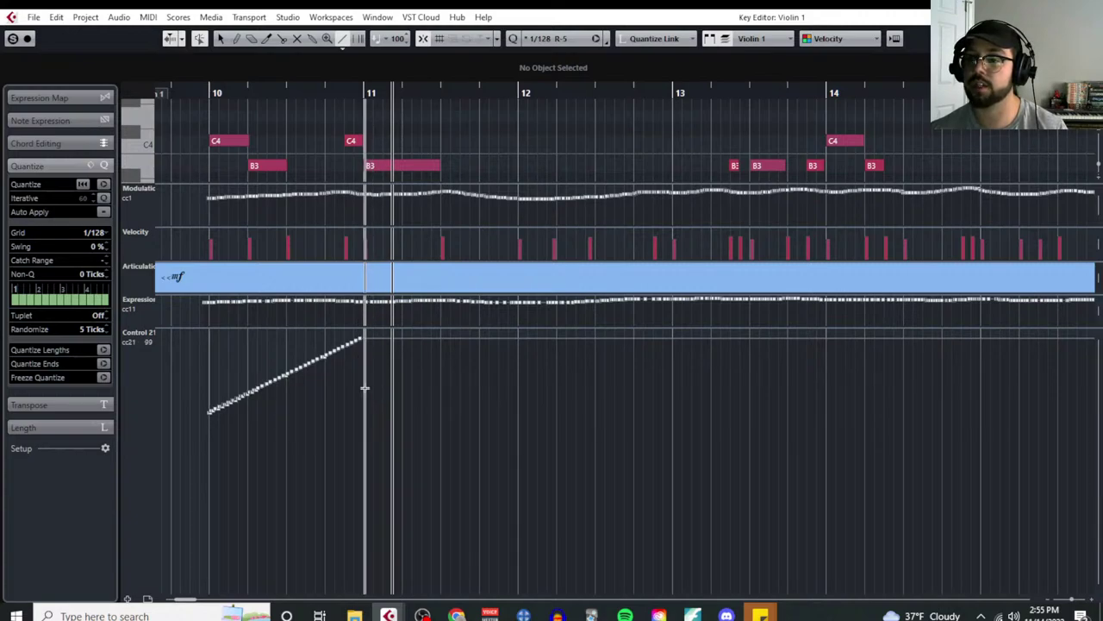
Step: Continue the CC 21 vibrato from bar 11 to bar 18 with straight rising and falling lines that follow the phrase
mouse_move(365, 387)
mouse_down()
mouse_move(500, 353)
mouse_move(447, 351)
mouse_move(513, 383)
mouse_move(671, 347)
mouse_move(576, 370)
mouse_move(500, 337)
mouse_move(486, 344)
mouse_move(519, 369)
mouse_move(528, 334)
mouse_move(561, 361)
mouse_move(616, 340)
mouse_move(638, 403)
mouse_move(721, 365)
mouse_move(718, 339)
mouse_move(716, 374)
mouse_move(788, 338)
mouse_up()
scroll(730, 373, right, 2)
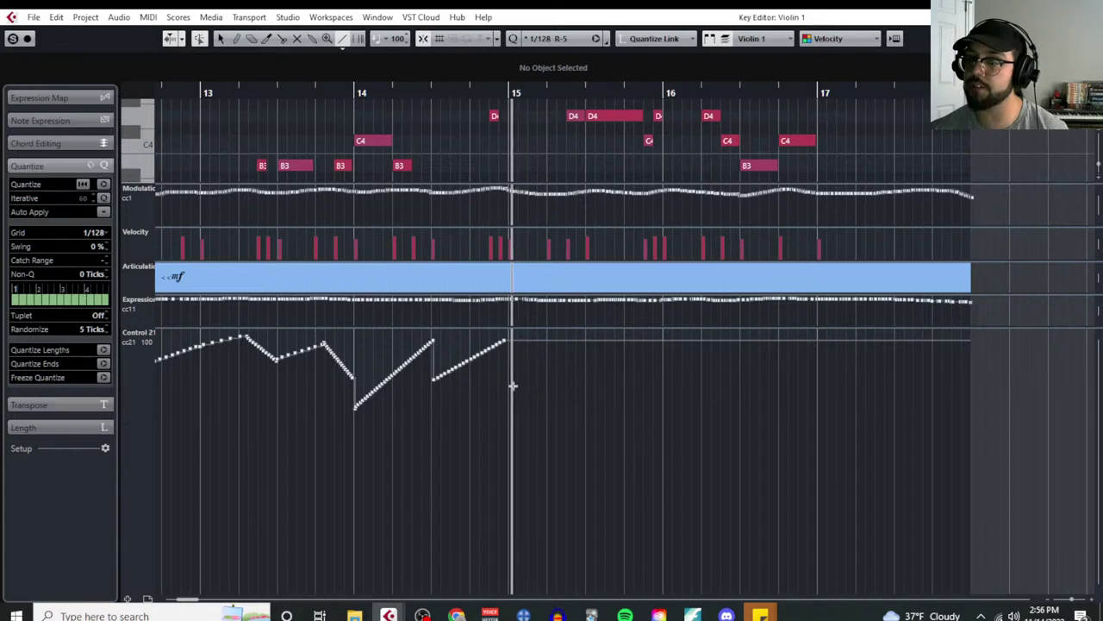
mouse_move(511, 356)
mouse_down()
mouse_move(566, 378)
mouse_move(659, 346)
mouse_move(739, 389)
mouse_move(813, 349)
mouse_up()
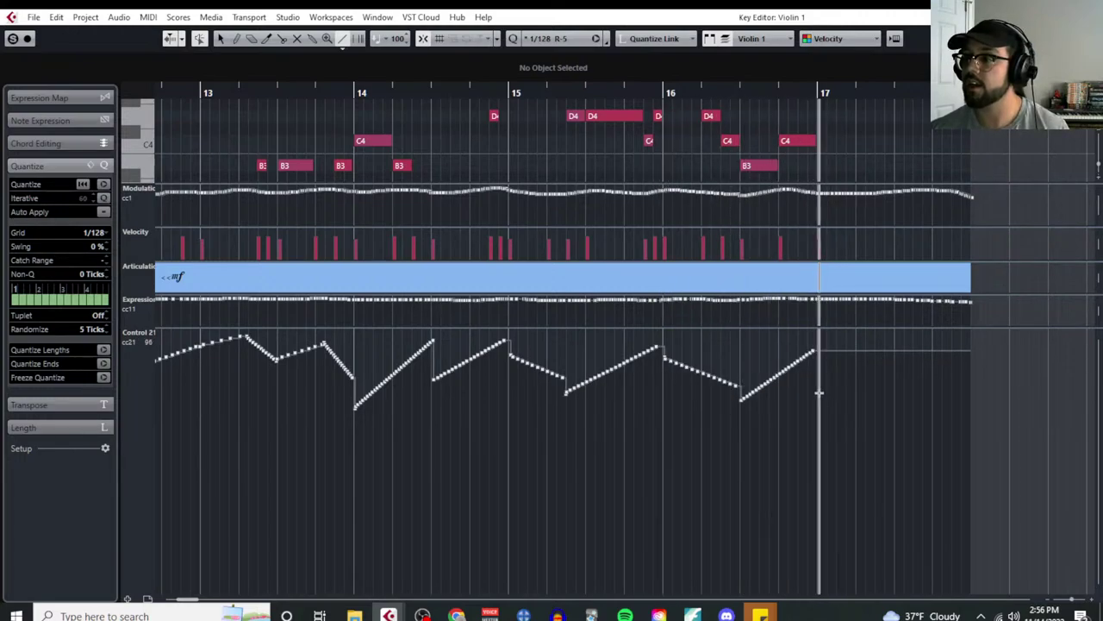
drag(817, 394, 963, 343)
key(g)
key(g)
key(g)
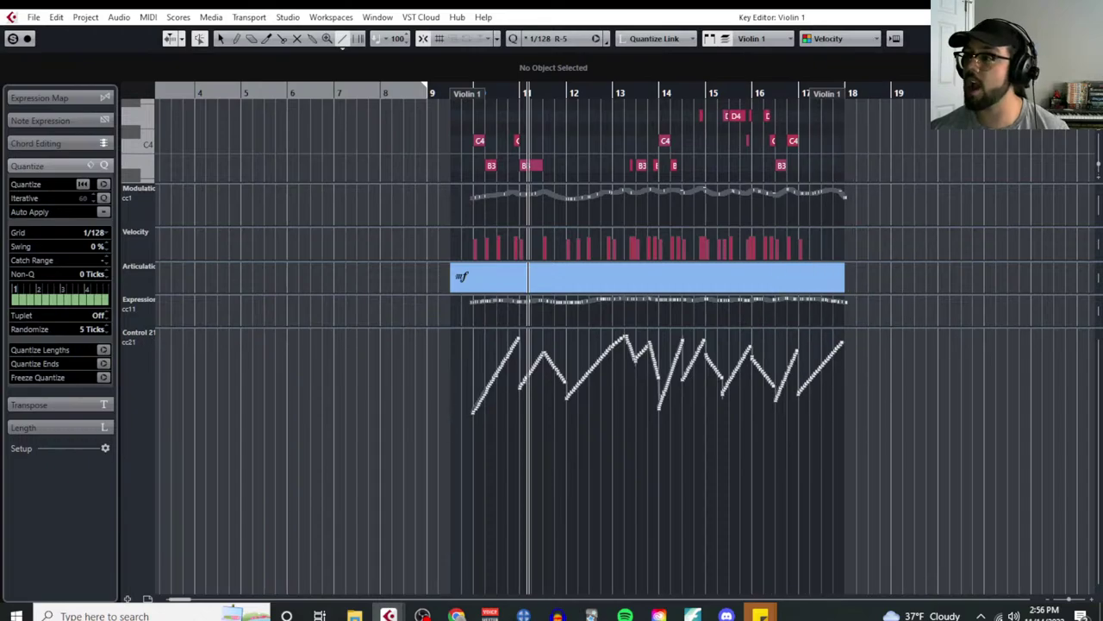
Step: Reopen the Violin 1 part at bar 9 in the Key Editor and delete all its CC 21 data
key(ctrl+w)
click(633, 185)
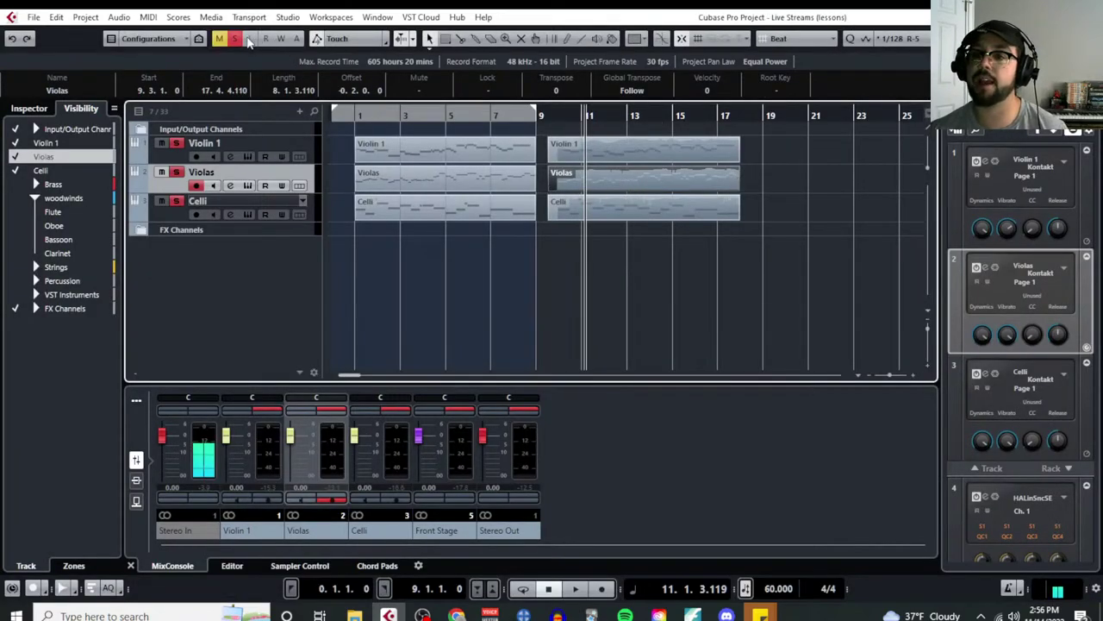
click(593, 154)
click(148, 17)
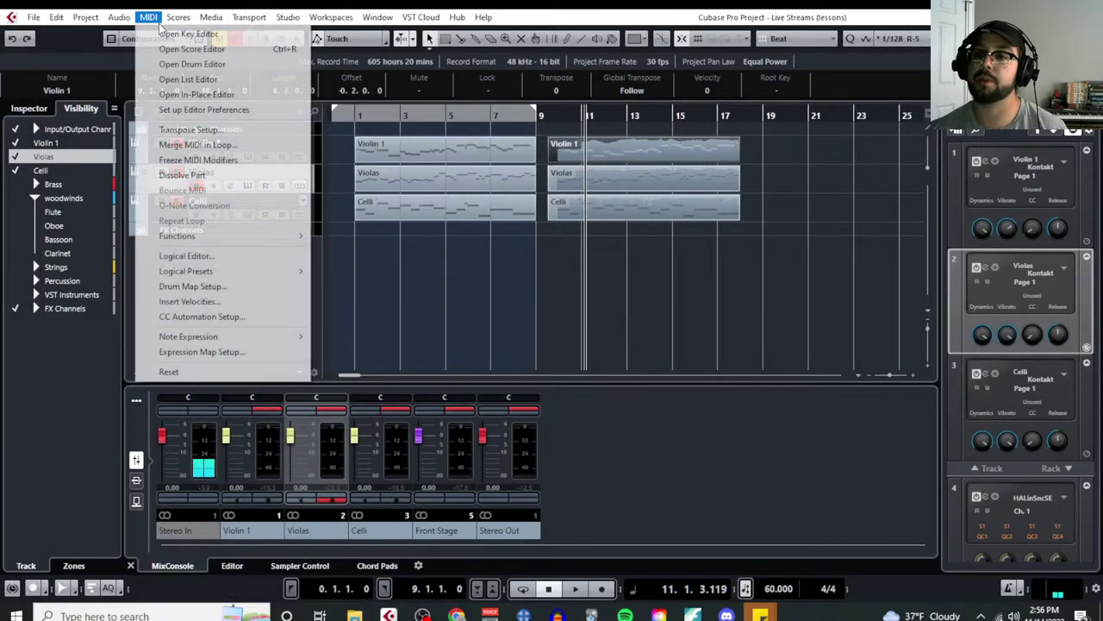
click(186, 33)
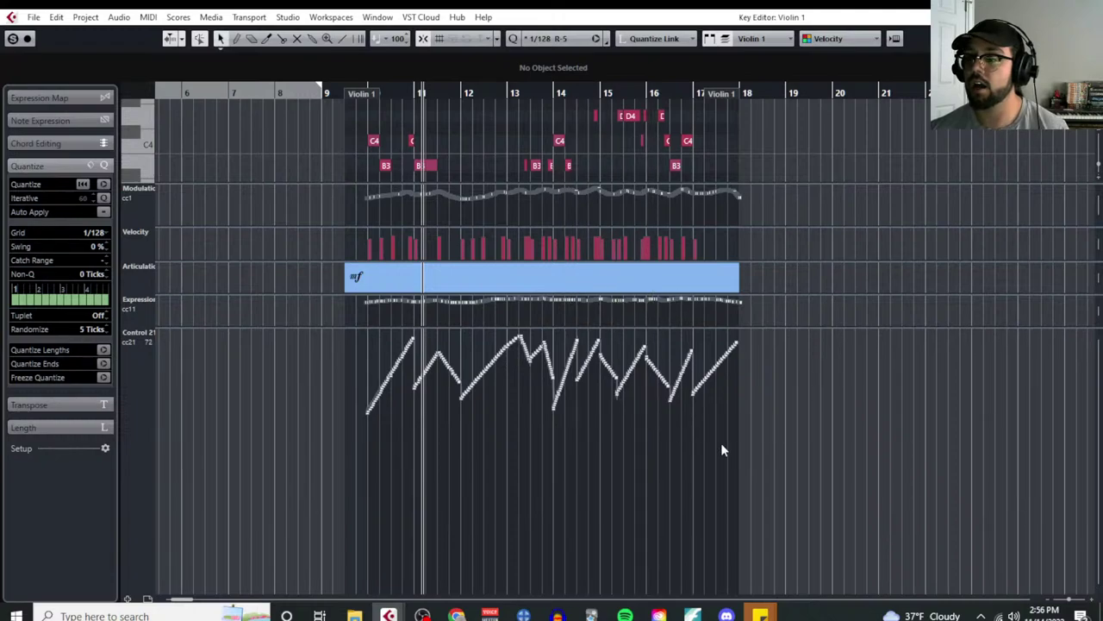
drag(784, 443, 357, 327)
key(Delete)
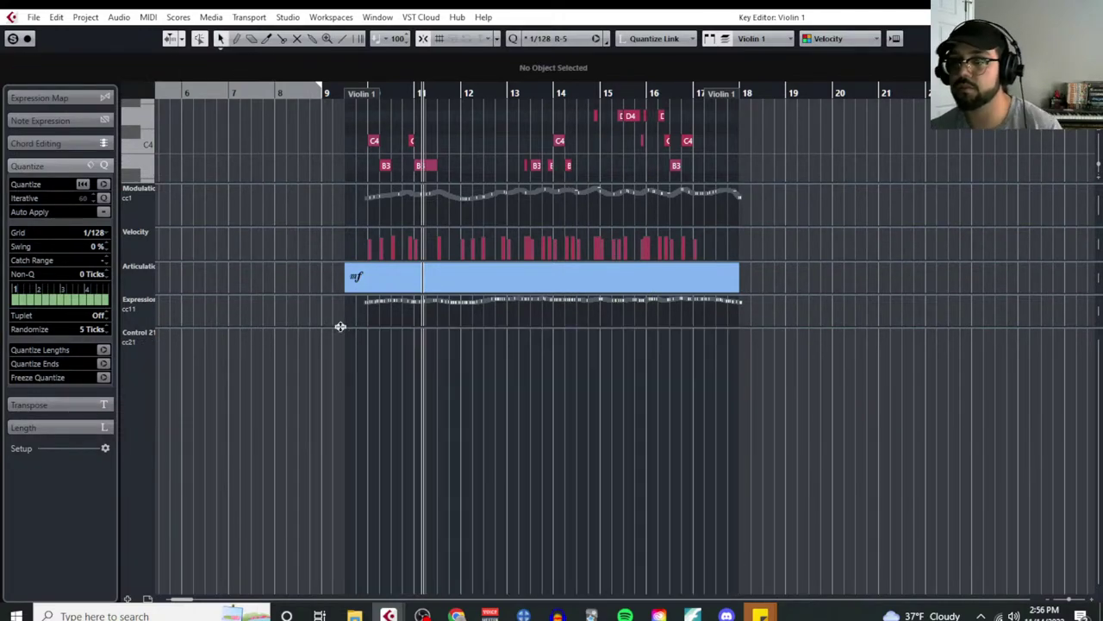
scroll(357, 367, up, 3)
scroll(358, 370, up, 3)
scroll(455, 165, down, 2)
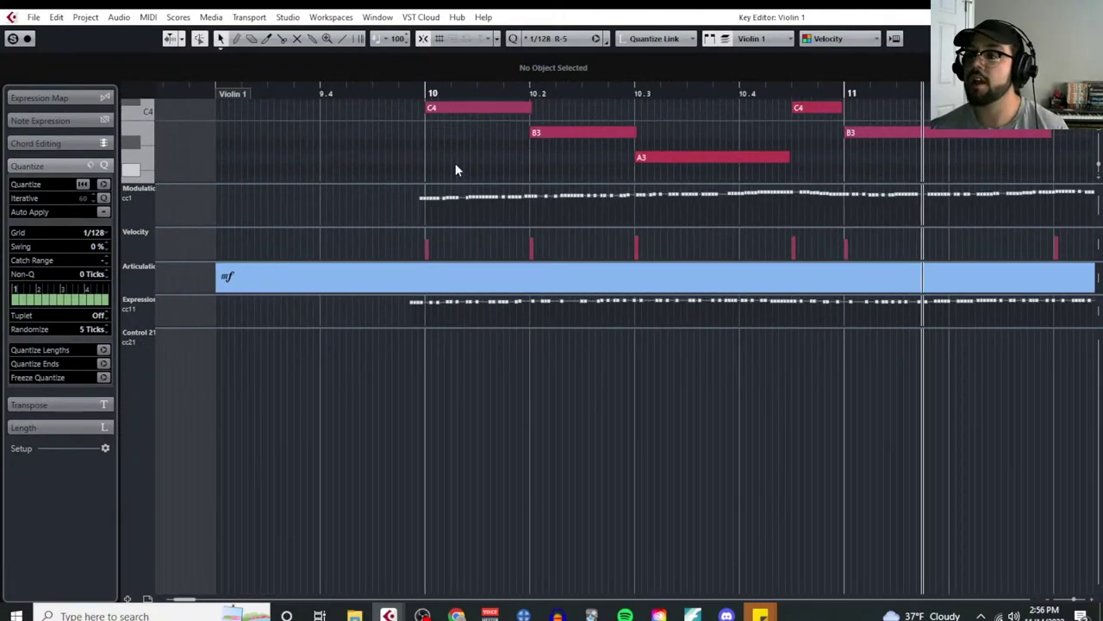
right_click(420, 428)
click(436, 425)
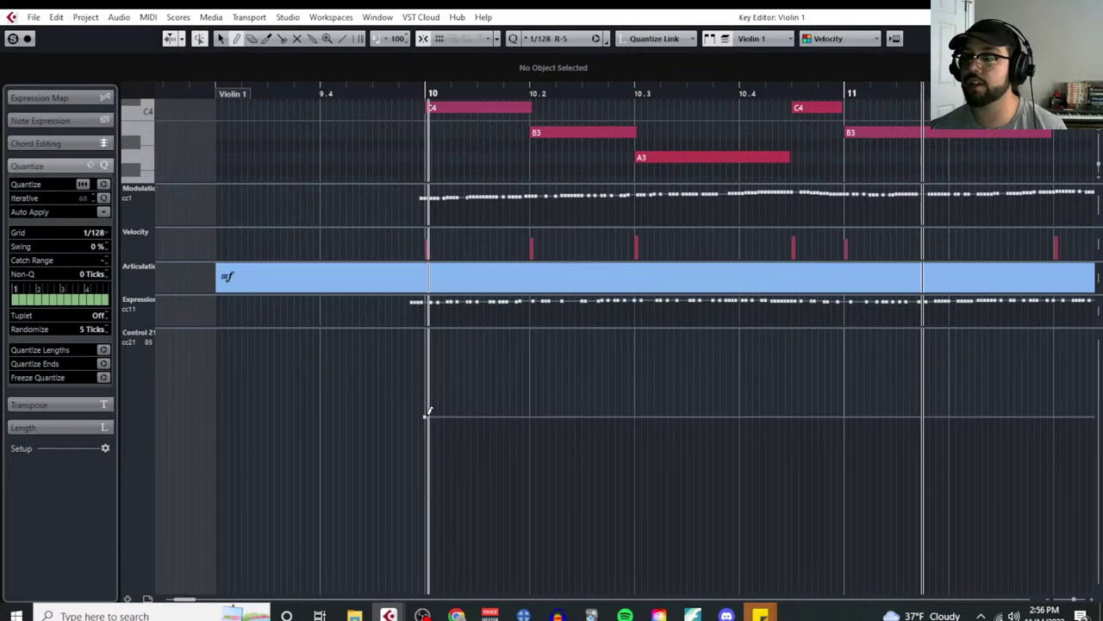
mouse_move(426, 415)
mouse_down()
mouse_move(663, 388)
mouse_move(822, 345)
mouse_up()
key(ctrl+z)
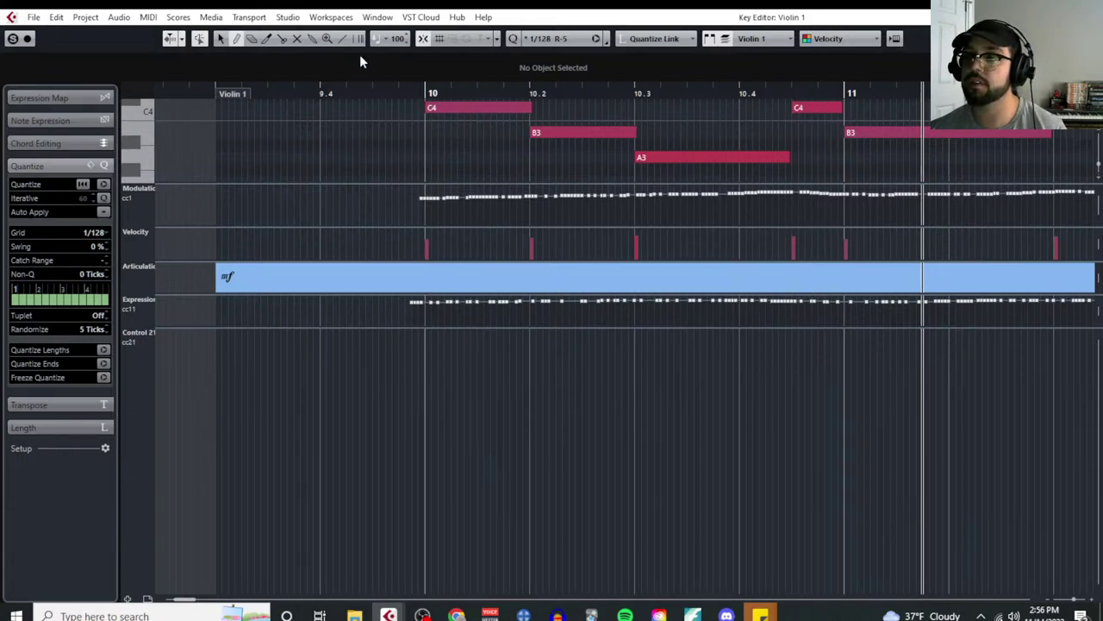
Step: Draw a straight rising CC 21 line from bar 10 to bar 11 and set the quantize grid to 1/8
click(342, 38)
drag(425, 403, 836, 342)
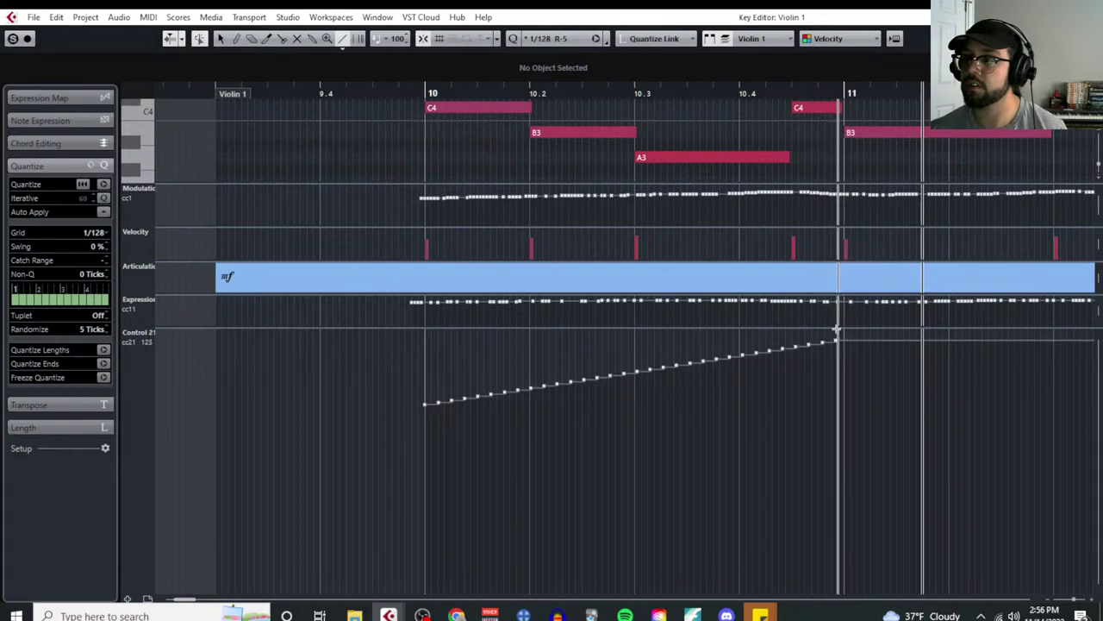
click(97, 240)
click(112, 293)
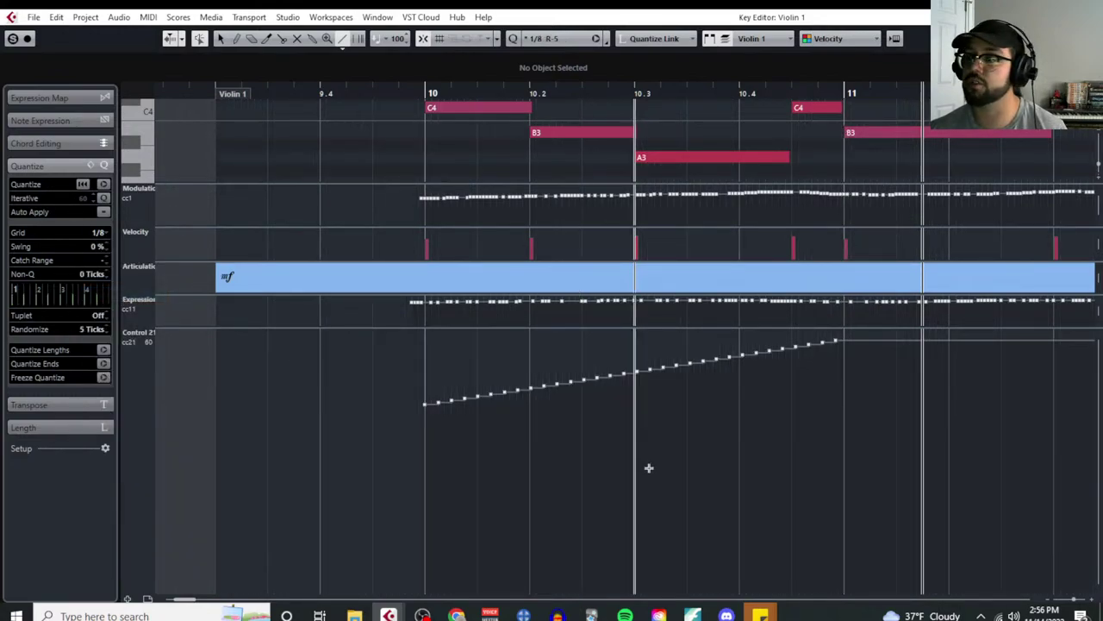
Step: Draw CC 21 vibrato that rises and dips within bar 11, and a straight rising line across bar 12
key(g)
key(g)
key(g)
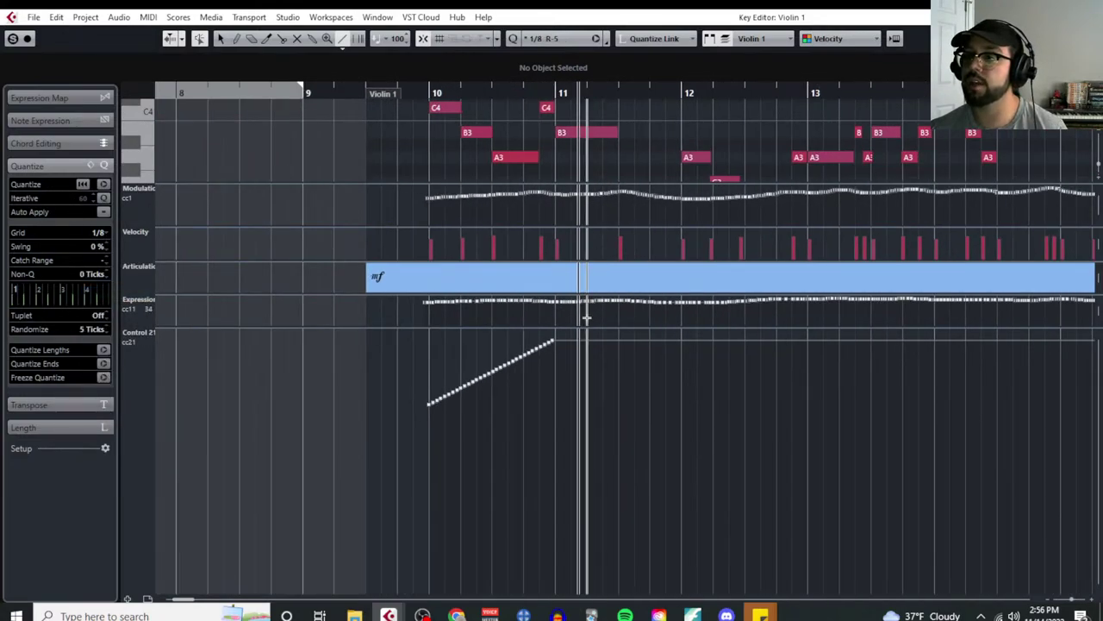
scroll(515, 361, up, 3)
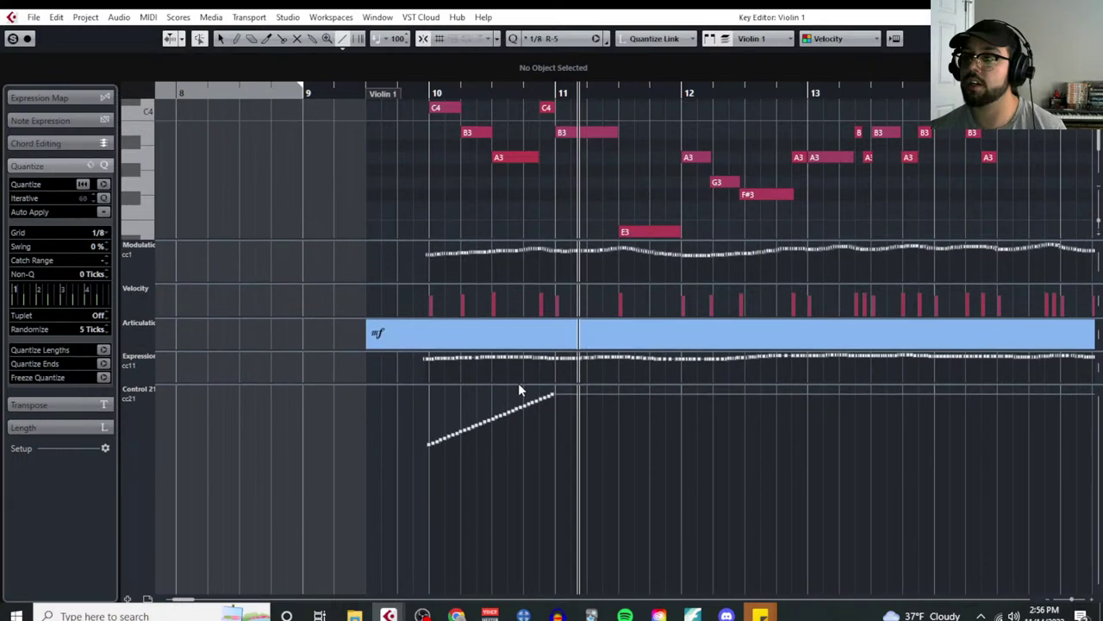
scroll(518, 383, down, 2)
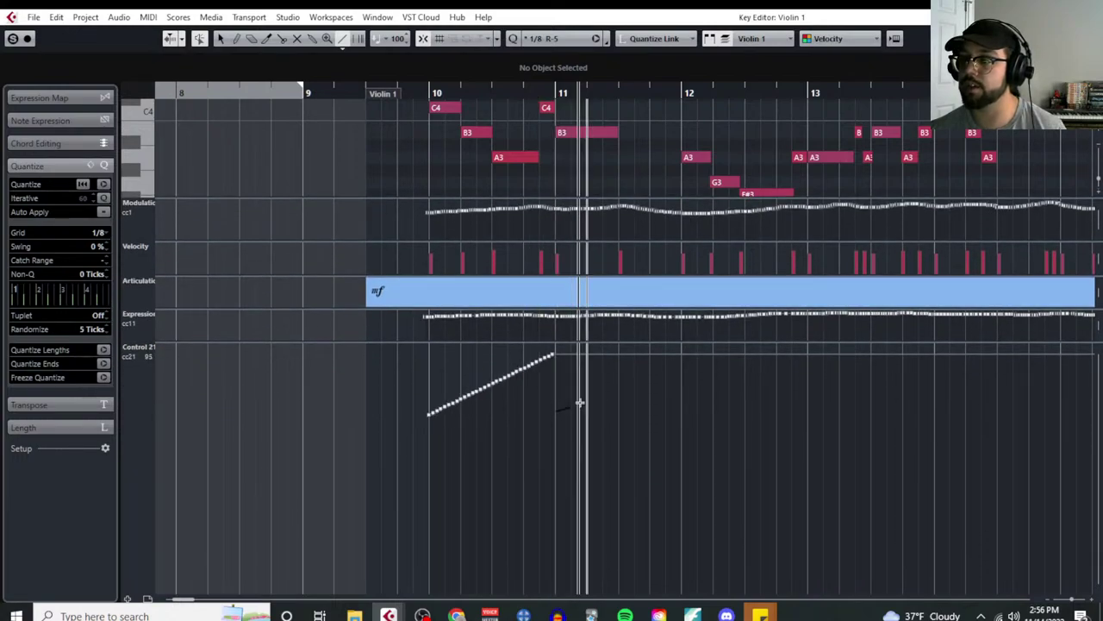
drag(556, 411, 681, 375)
scroll(727, 168, down, 1)
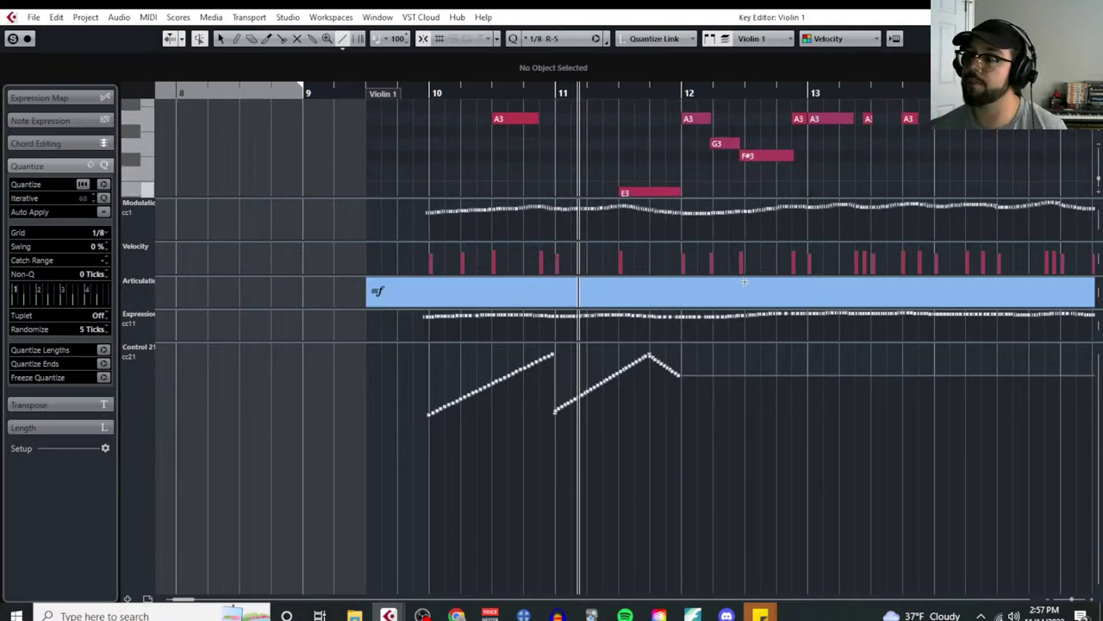
drag(683, 410, 801, 353)
scroll(778, 239, right, 3)
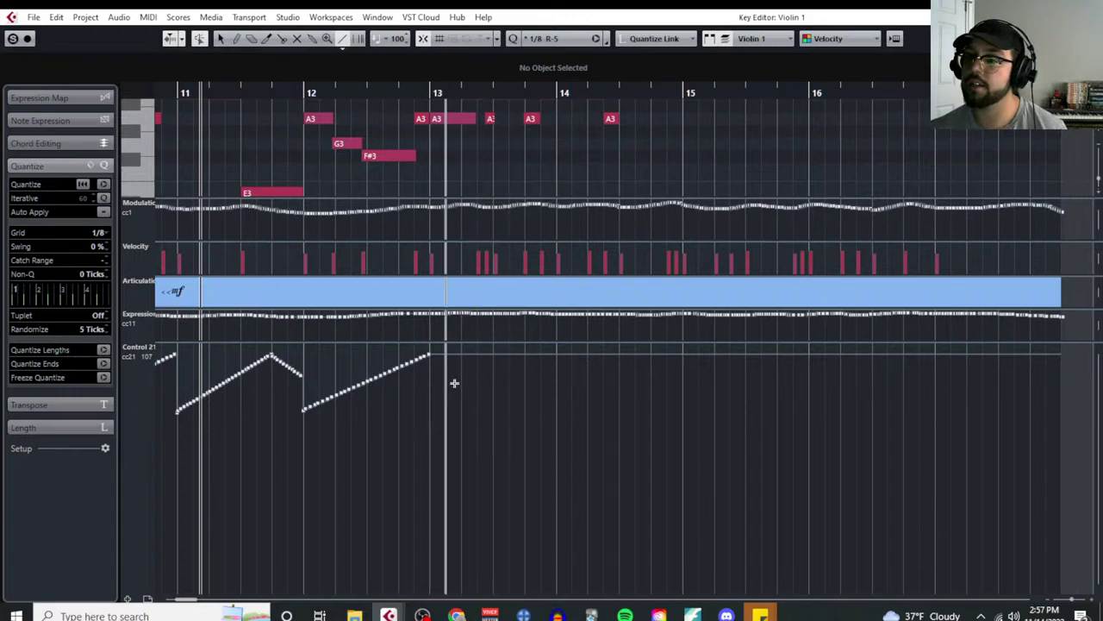
Step: Draw a CC 21 line rising from bar 13 past mid-bar and a falling line down to bar 14
drag(431, 388, 507, 352)
scroll(520, 148, up, 2)
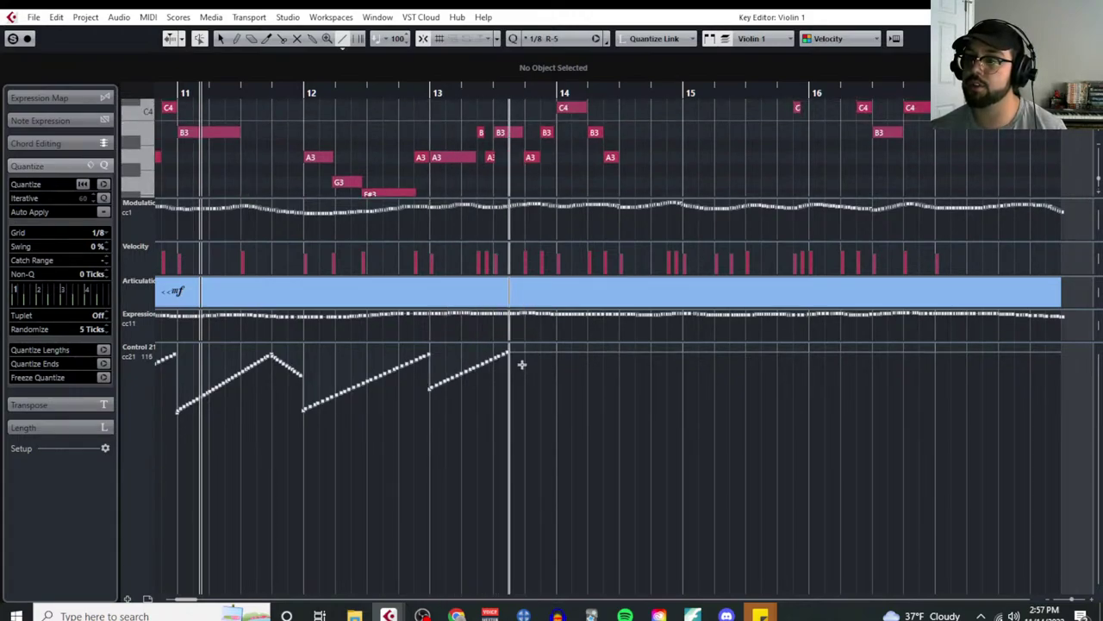
drag(515, 353, 555, 375)
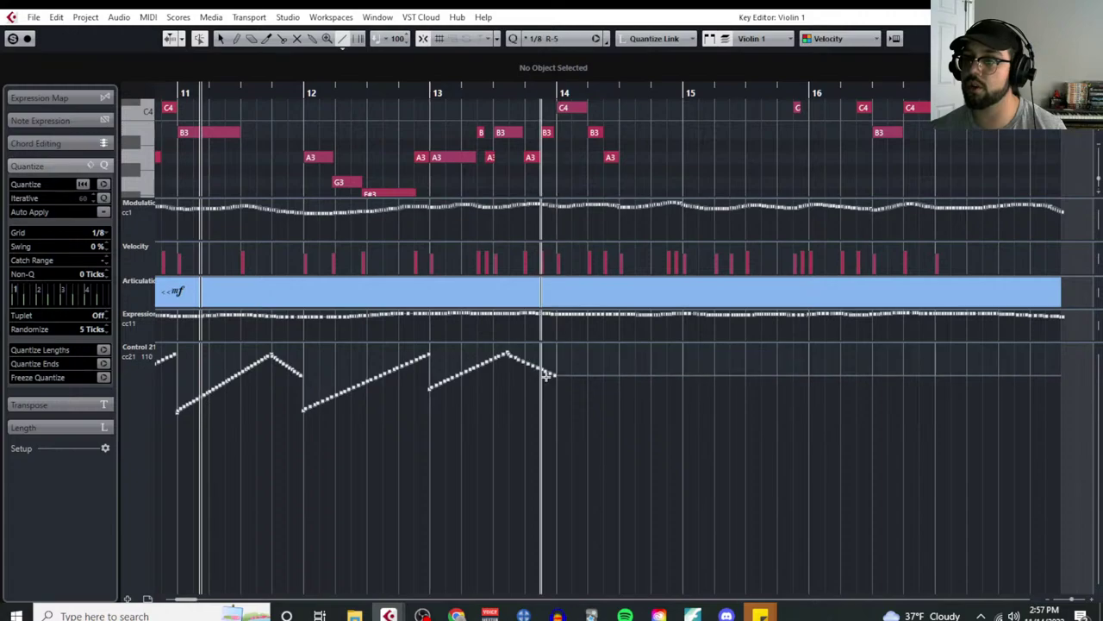
scroll(511, 402, right, 2)
scroll(511, 401, right, 2)
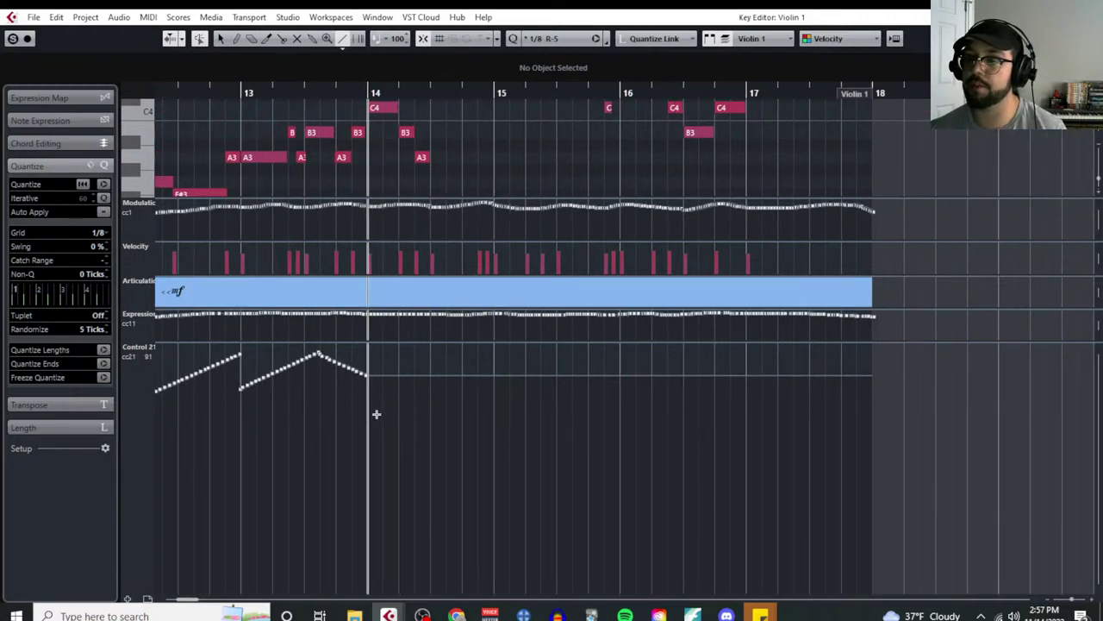
Step: Draw a straight rising CC 21 line that spans bar 14 up to bar 15
mouse_move(388, 411)
mouse_down()
mouse_move(451, 362)
mouse_move(446, 352)
mouse_up()
scroll(464, 147, up, 3)
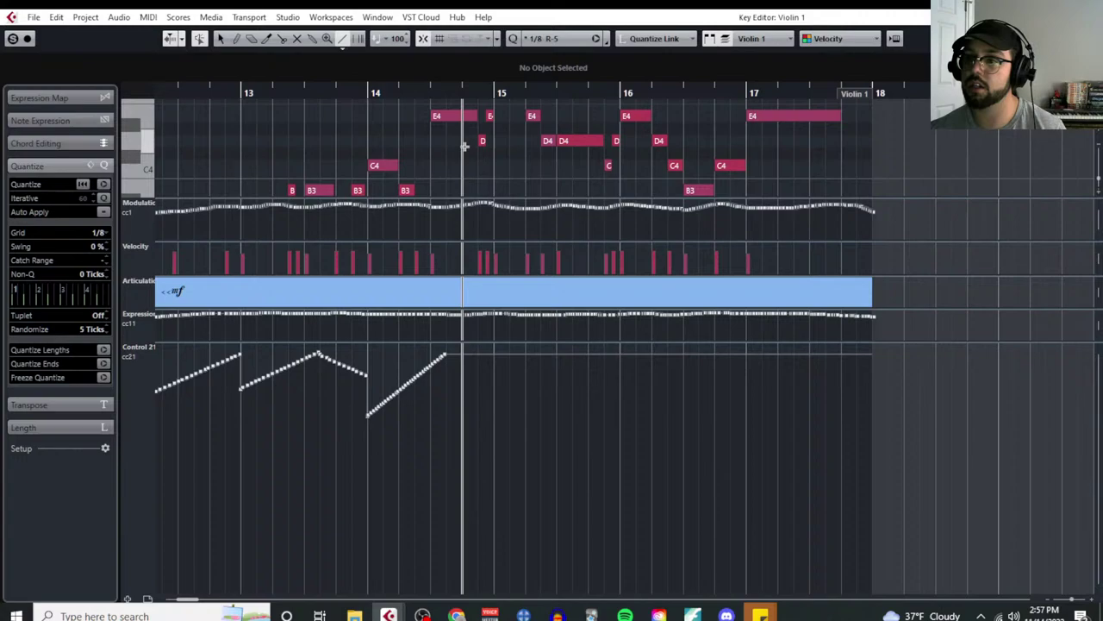
scroll(464, 147, down, 3)
drag(368, 422, 492, 351)
scroll(499, 347, up, 3)
scroll(508, 346, down, 3)
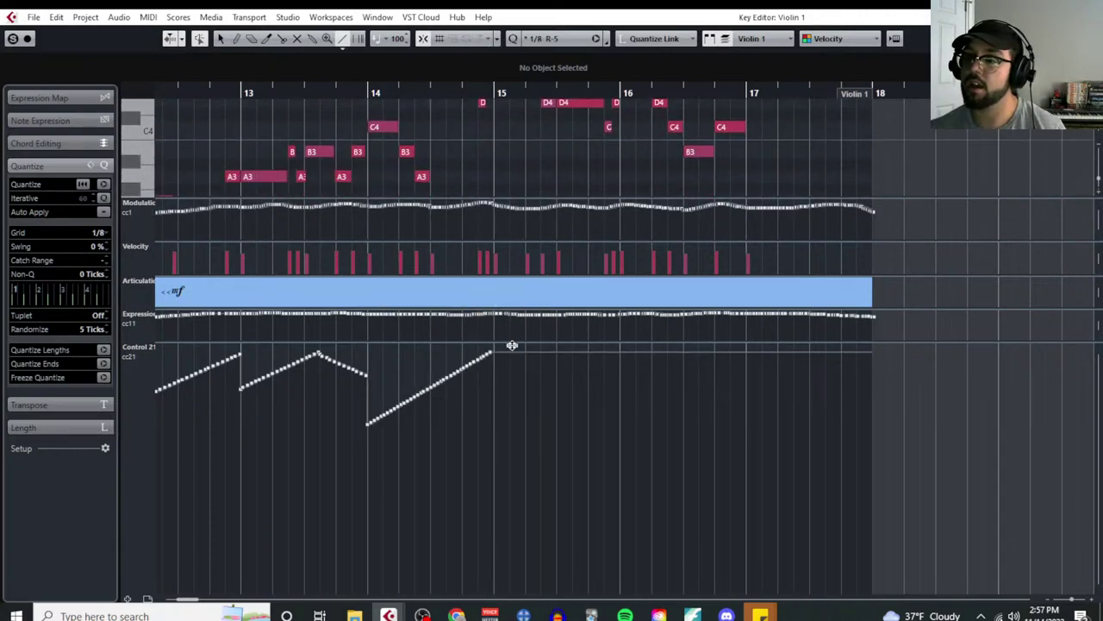
Step: Draw two short rising CC 21 lines in bar 15, one for each half of the bar
drag(495, 395, 556, 360)
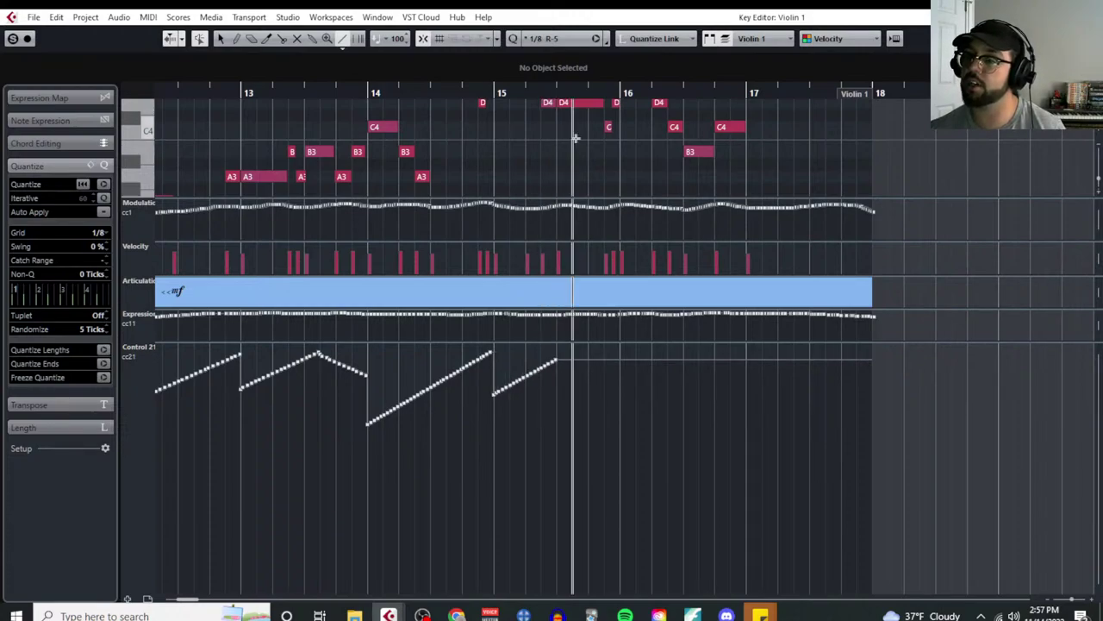
scroll(572, 392, down, 1)
drag(559, 392, 618, 349)
scroll(640, 138, up, 2)
scroll(650, 170, down, 2)
click(626, 400)
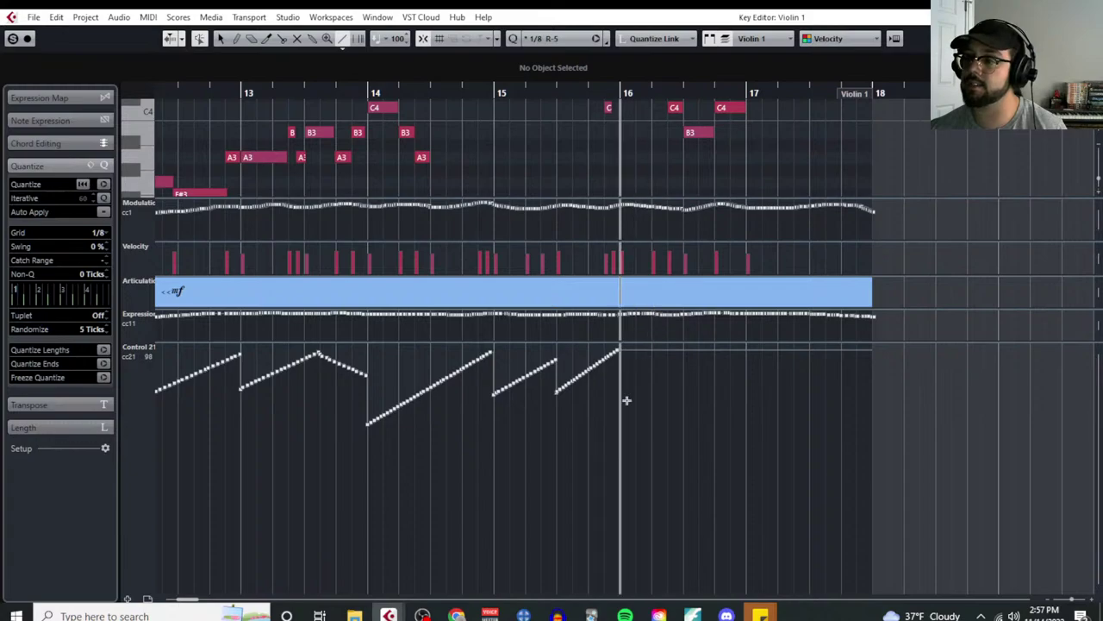
Step: Draw one straight rising CC 21 line over bar 16 and another over bar 17, ending at bar 18
mouse_move(621, 411)
mouse_down()
mouse_move(682, 364)
mouse_move(746, 356)
mouse_up()
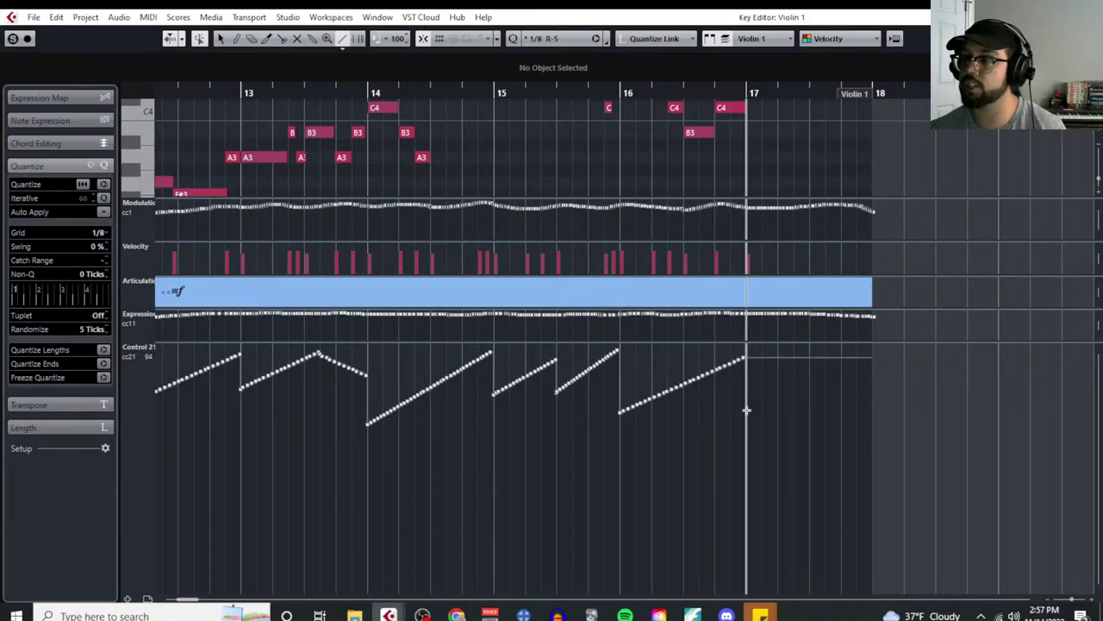
drag(751, 415, 869, 345)
key(g)
key(g)
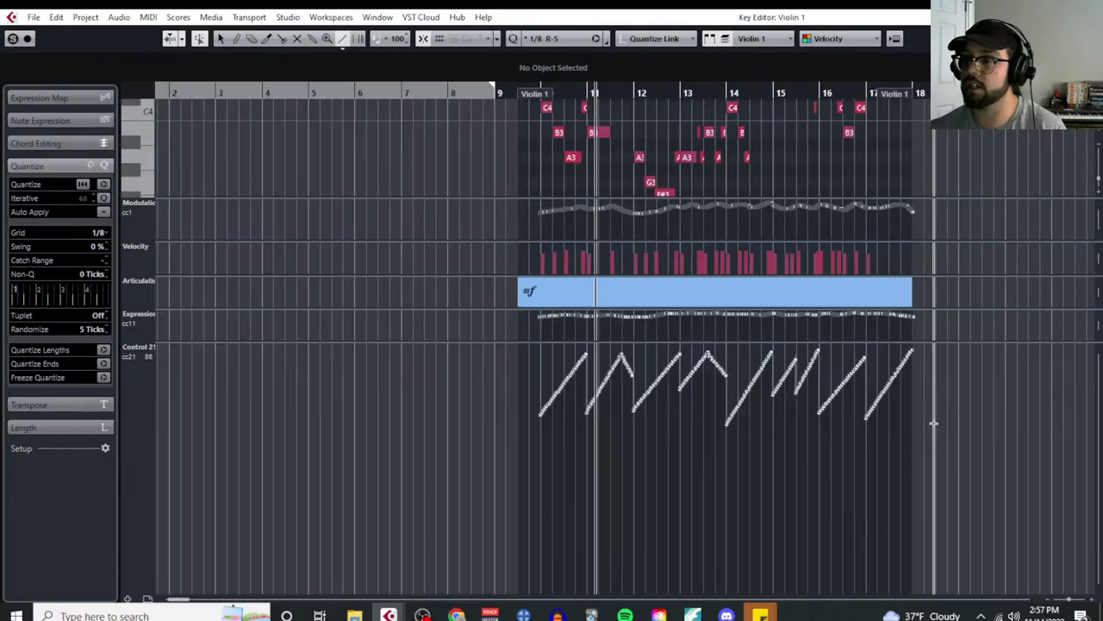
Step: Close the Violin 1 editor and open the Violas part at bar 9 in the Key Editor
key(Escape)
click(649, 188)
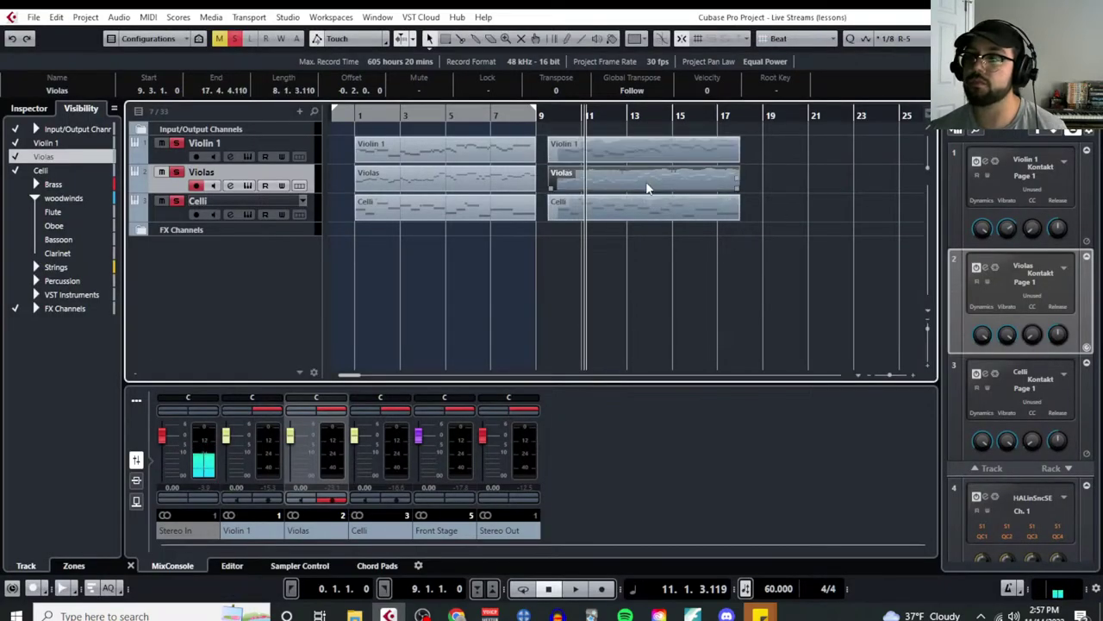
click(146, 18)
click(185, 37)
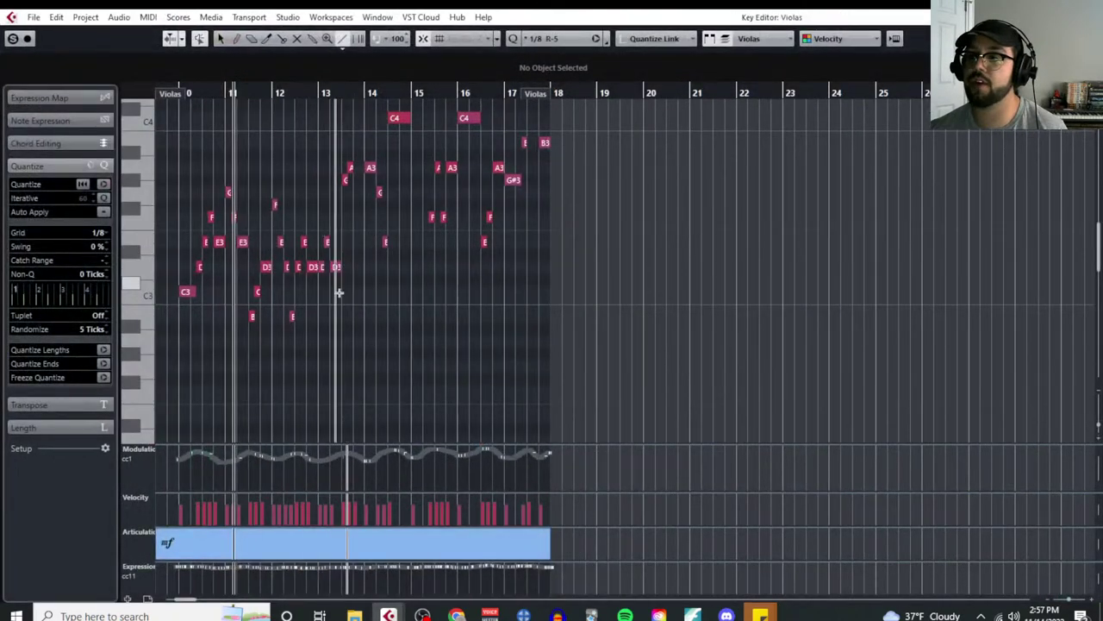
scroll(259, 376, left, 2)
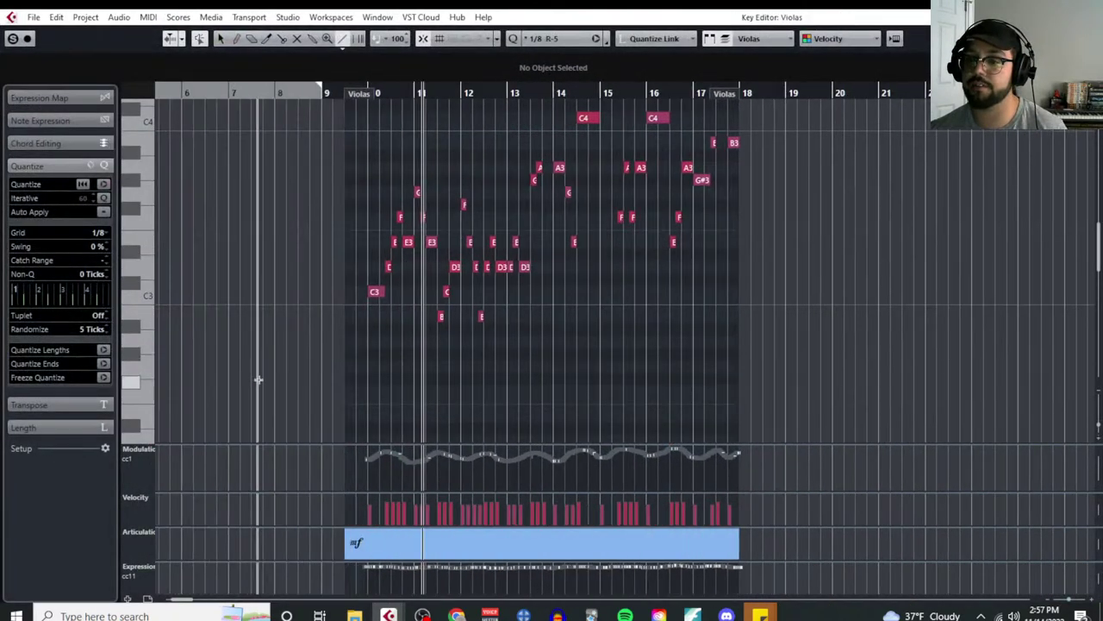
Step: Add a controller lane to the Violas part and assign it to CC 21 (Control 21)
click(128, 599)
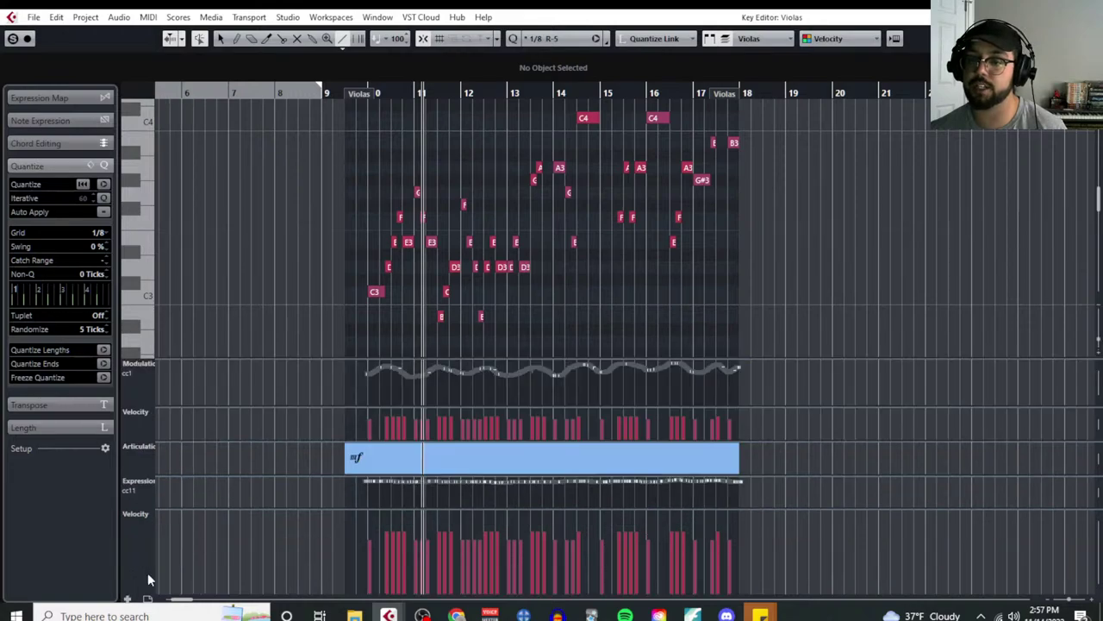
key(ctrl+a)
click(142, 515)
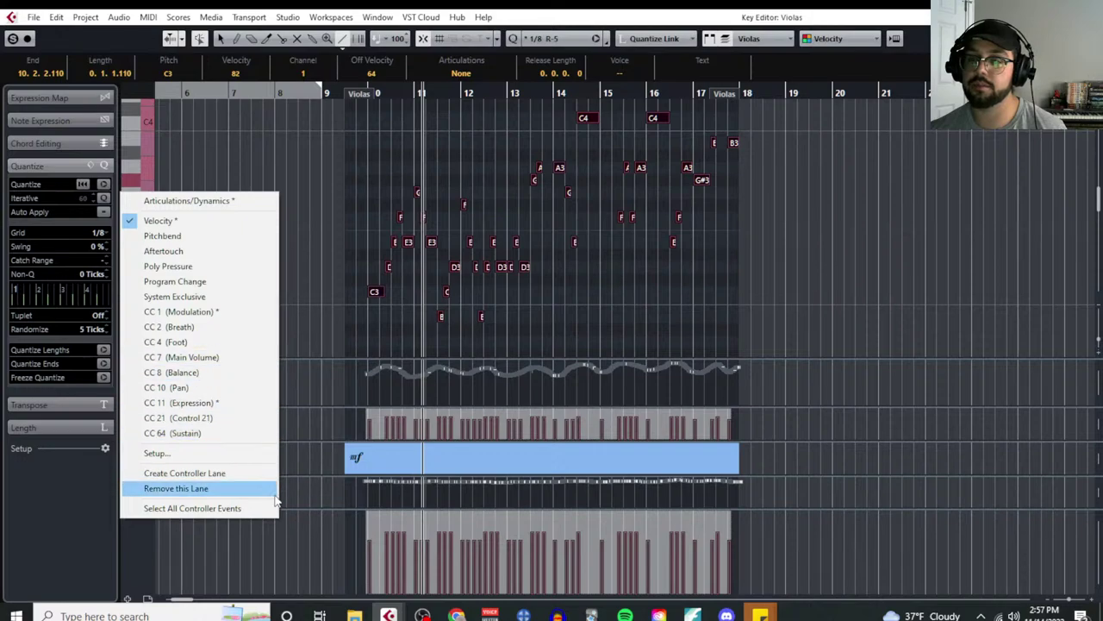
click(337, 379)
click(314, 319)
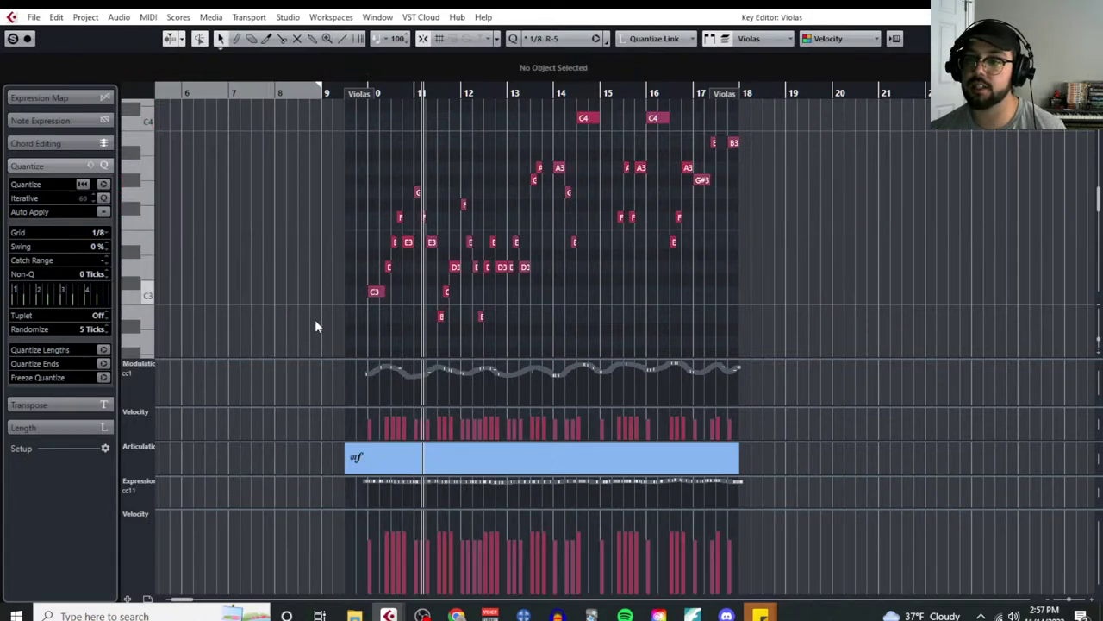
click(145, 513)
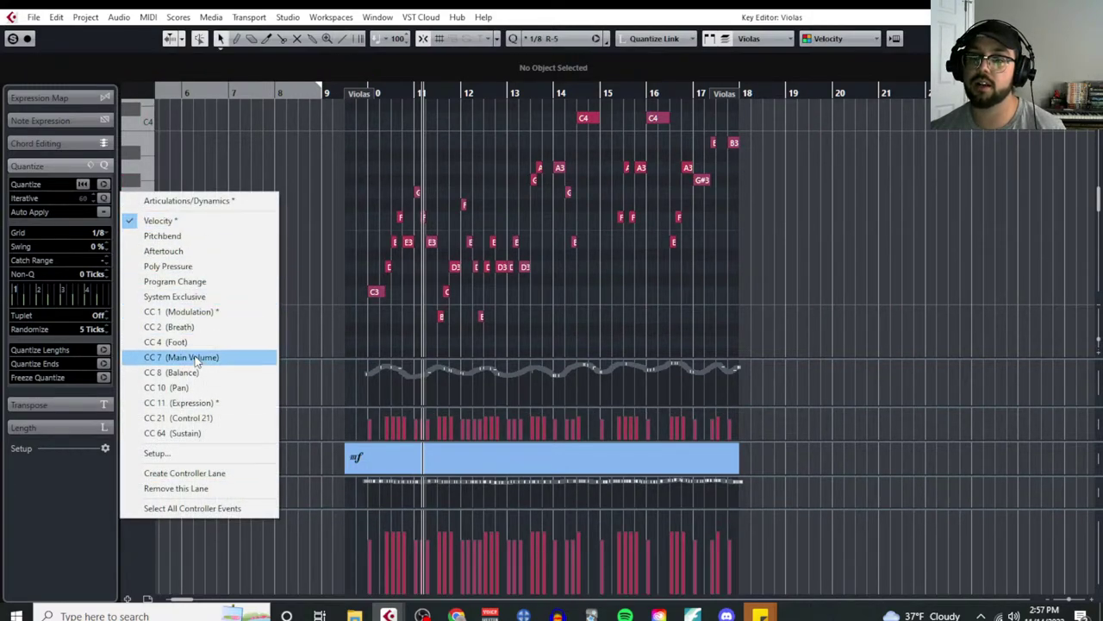
click(204, 418)
Step: Set the quantize grid to 1/1 and draw one rising CC 21 line over each of bars 10, 11 and 12
click(103, 234)
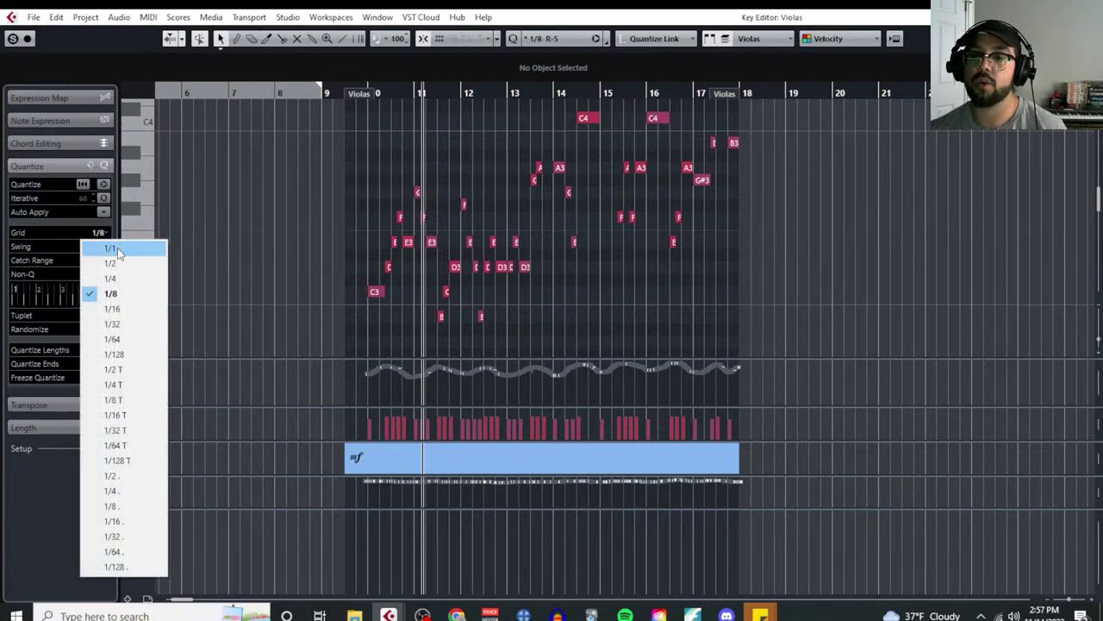
click(118, 250)
ctrl+scroll(321, 345, up, 3)
right_click(455, 538)
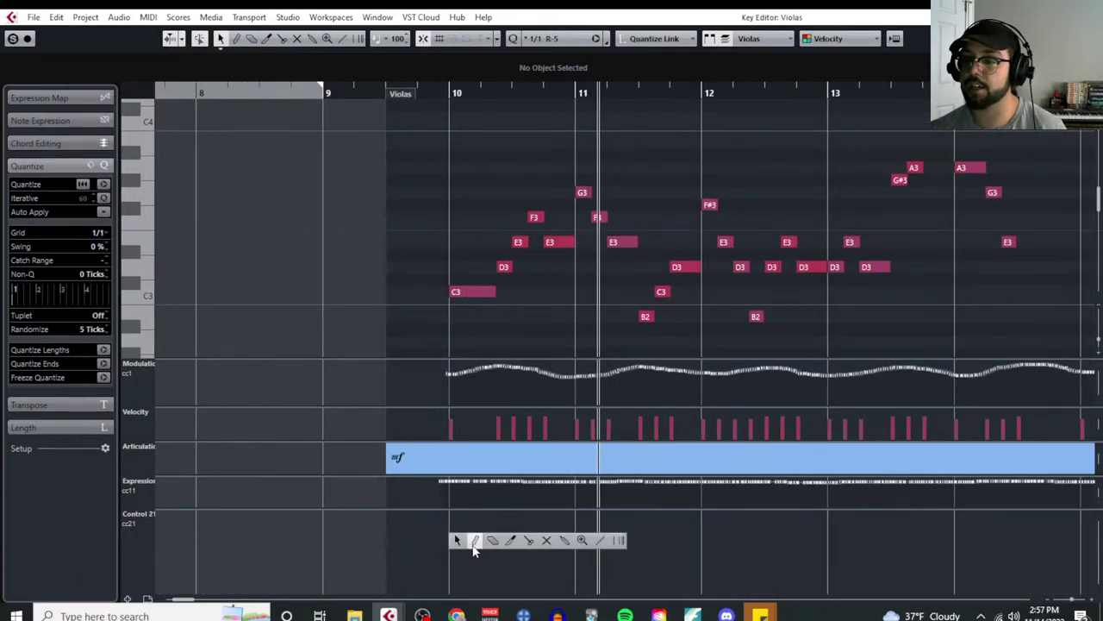
click(466, 540)
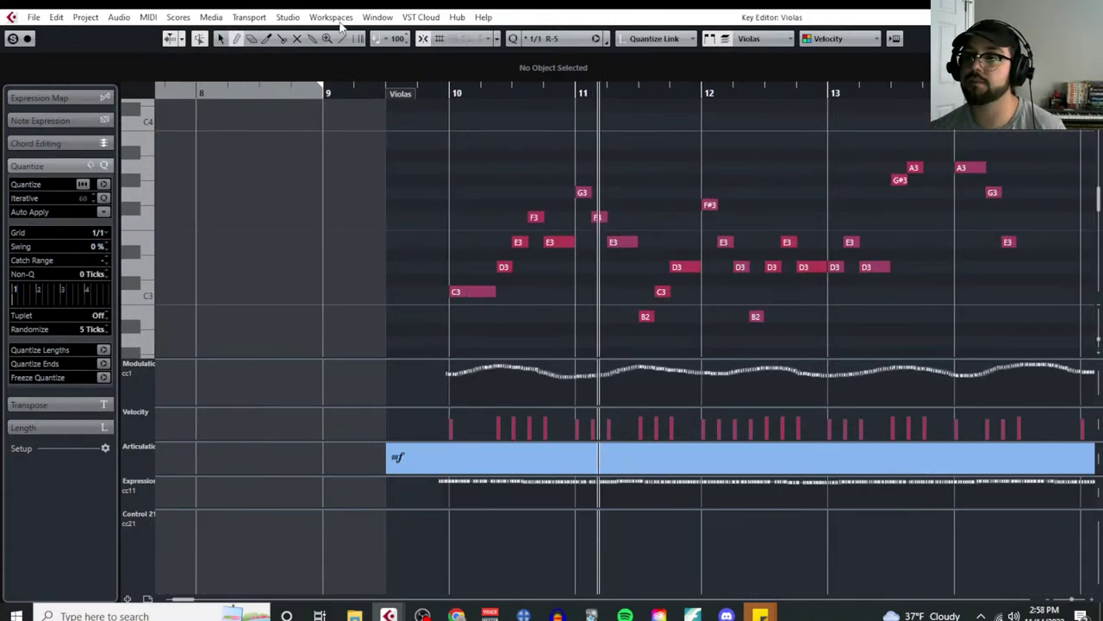
mouse_move(455, 543)
mouse_down()
mouse_move(573, 512)
mouse_move(606, 529)
mouse_move(699, 521)
mouse_move(781, 532)
mouse_move(826, 515)
mouse_up()
Step: Draw one rising CC 21 line over each of bars 13 to 17 in the Violas part, ending at bar 18
scroll(689, 531, right, 6)
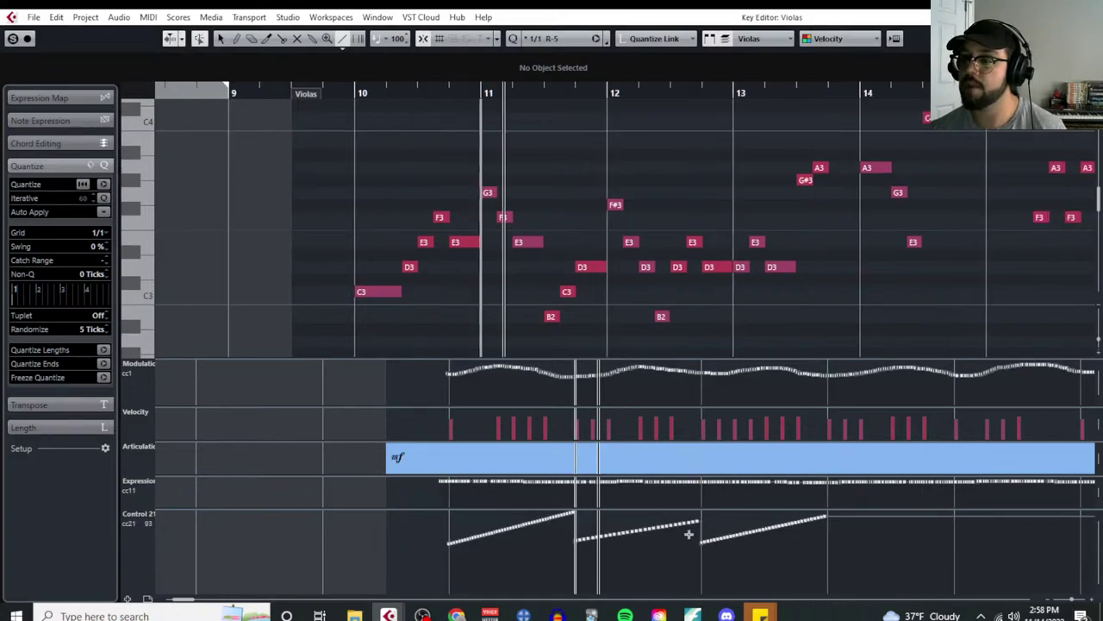
drag(463, 541, 455, 536)
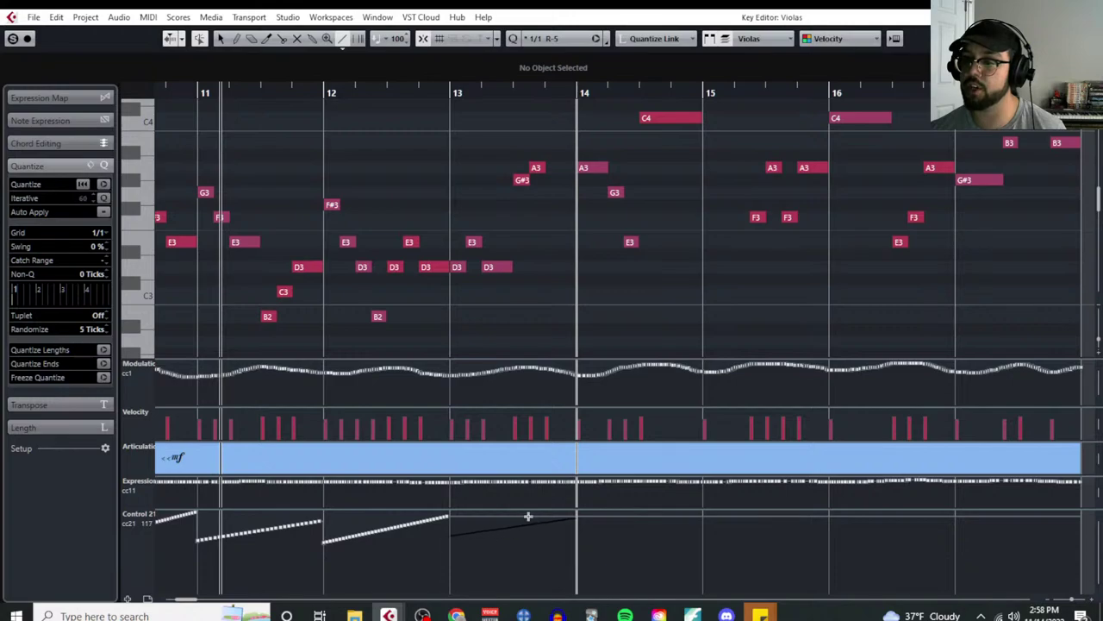
drag(528, 515, 574, 516)
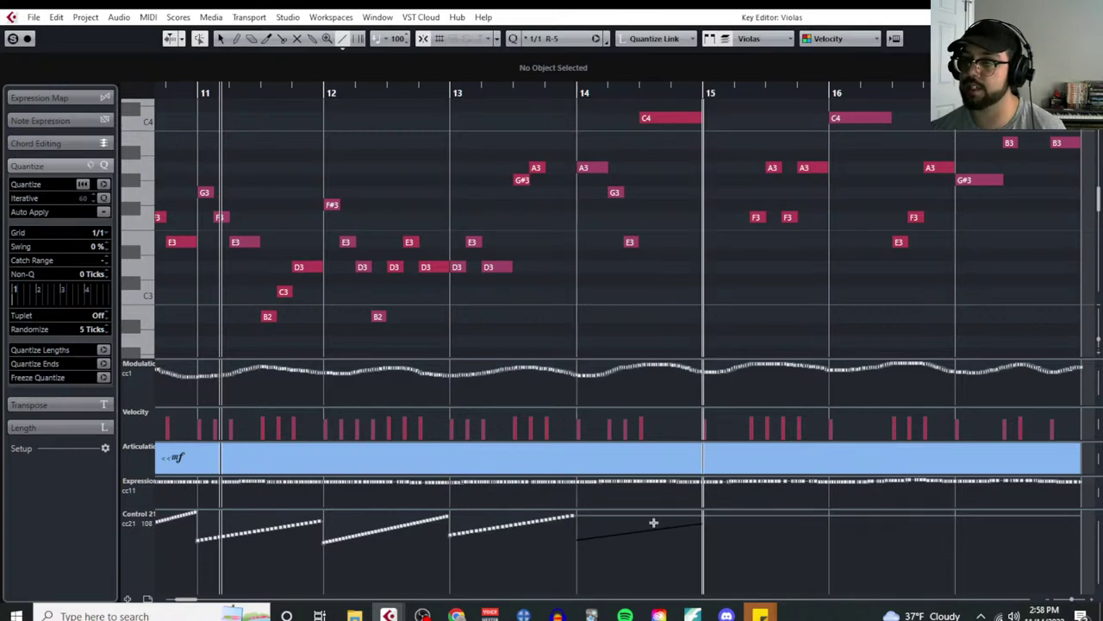
mouse_move(667, 515)
mouse_down()
mouse_move(753, 535)
mouse_move(786, 515)
mouse_move(920, 518)
mouse_up()
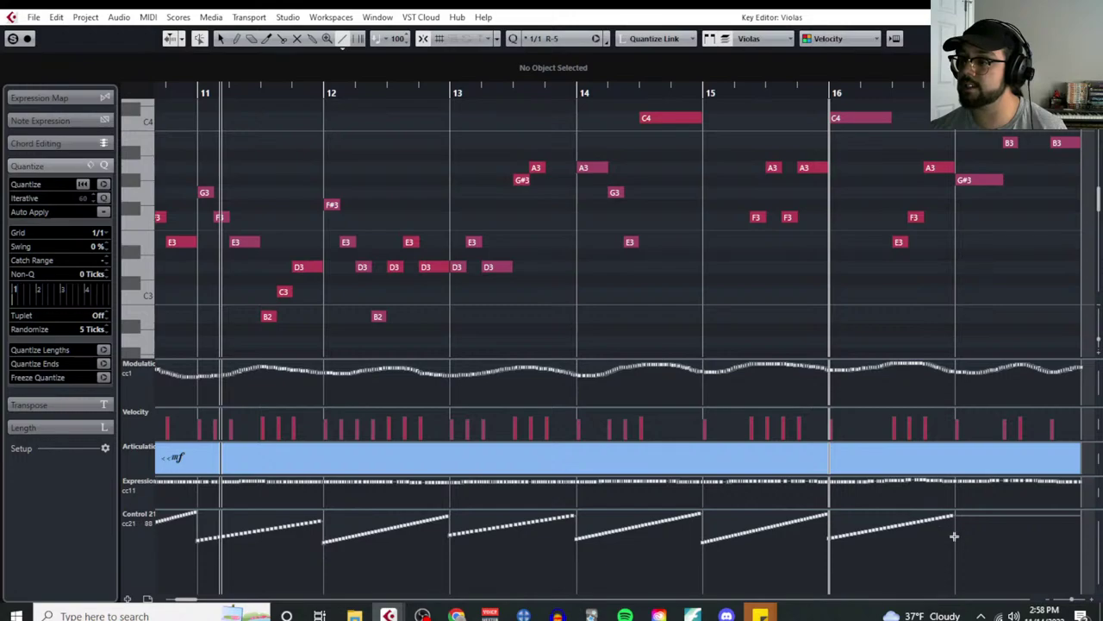
drag(1038, 513, 1077, 512)
Step: Close the Violas editor and open the Celli part at bar 9 in the Key Editor
key(ctrl+w)
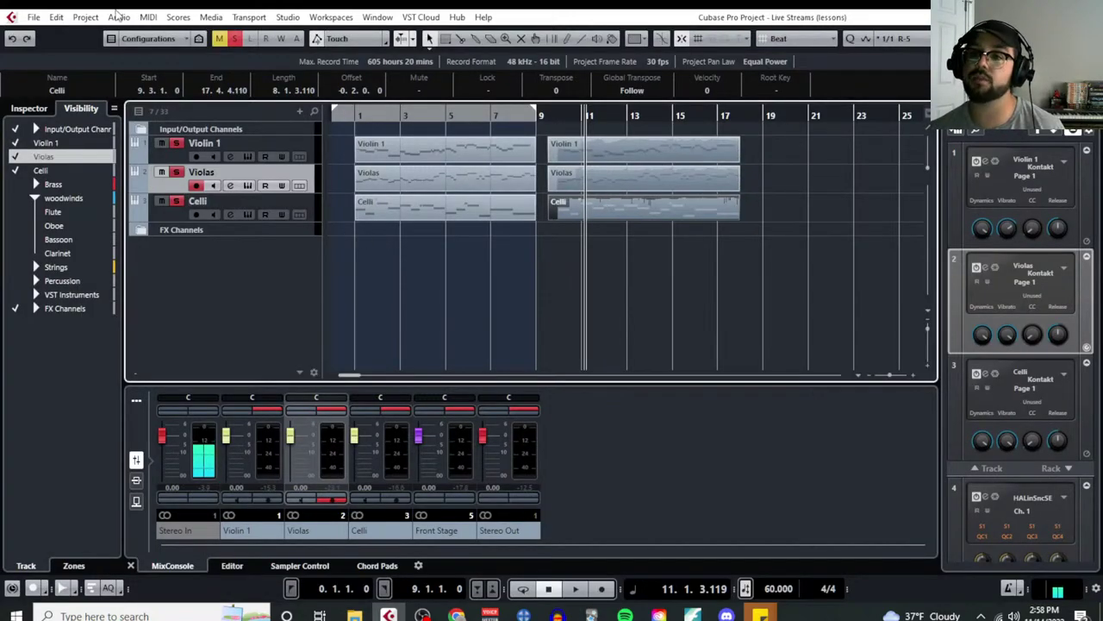
click(150, 19)
click(485, 350)
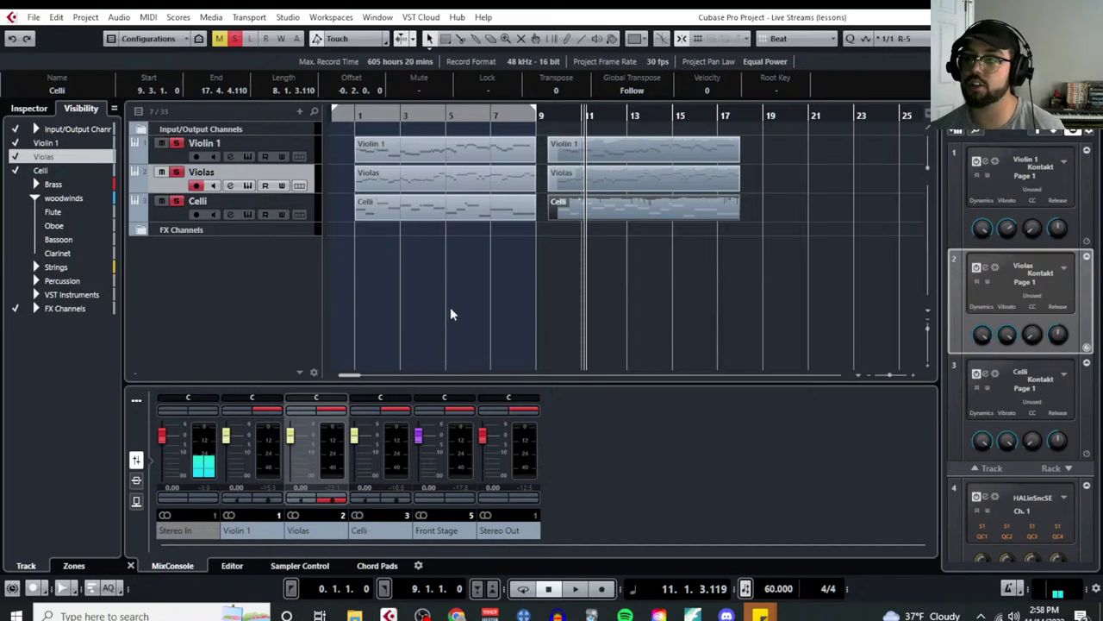
key(ctrl+r)
key(ctrl+w)
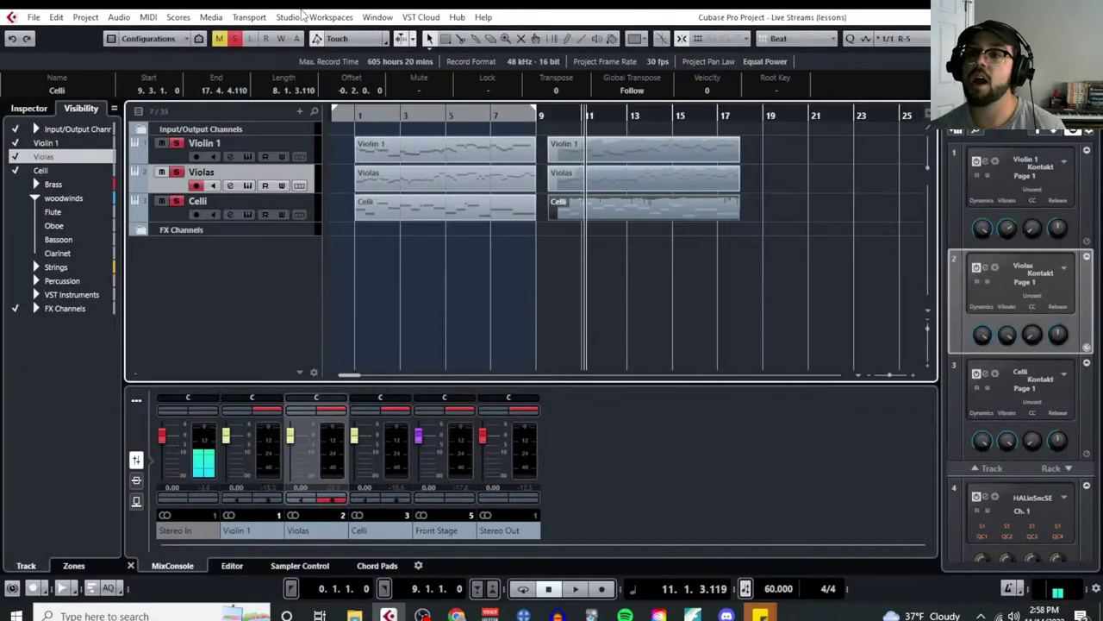
click(145, 18)
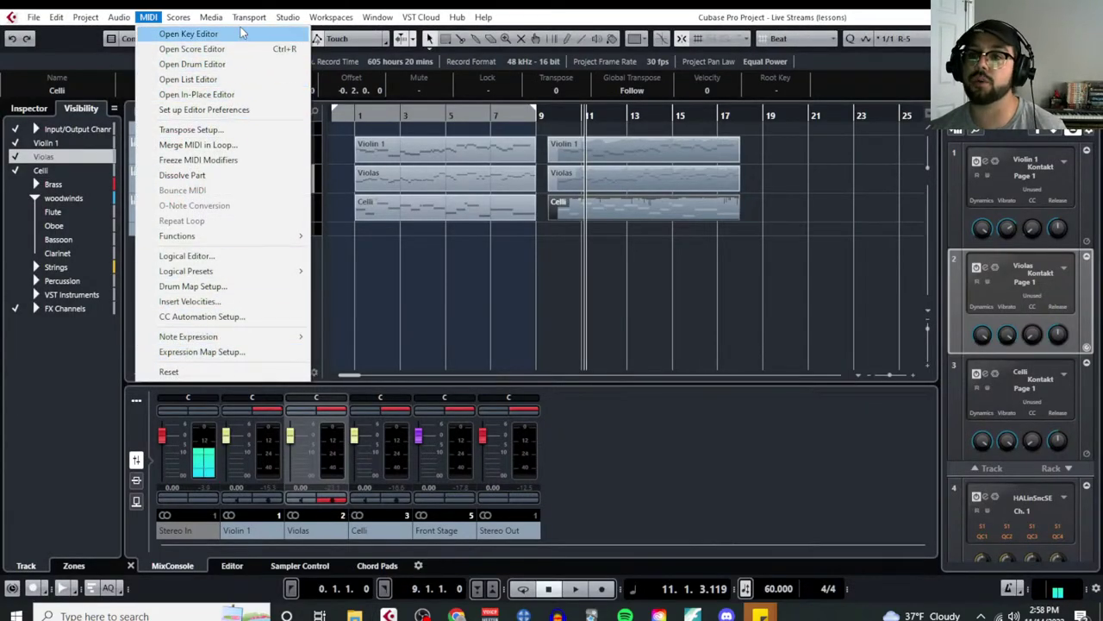
click(281, 19)
mouse_move(148, 17)
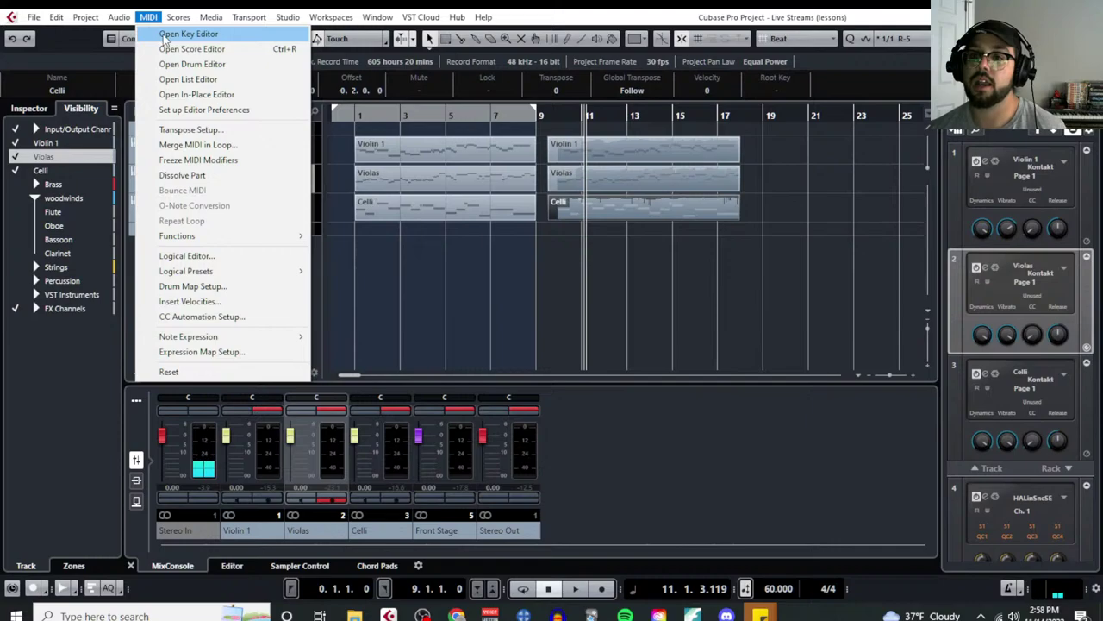
click(164, 39)
Step: Add a controller lane to the Celli part, assign it to CC 21 (Control 21) and make the lane taller
key(g)
key(g)
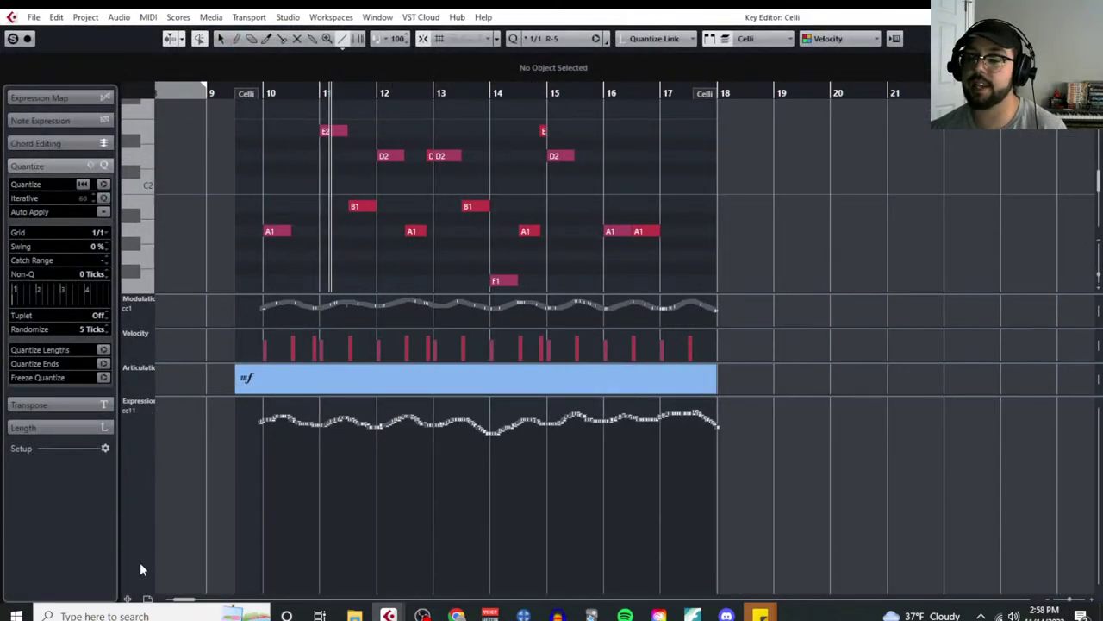
click(127, 601)
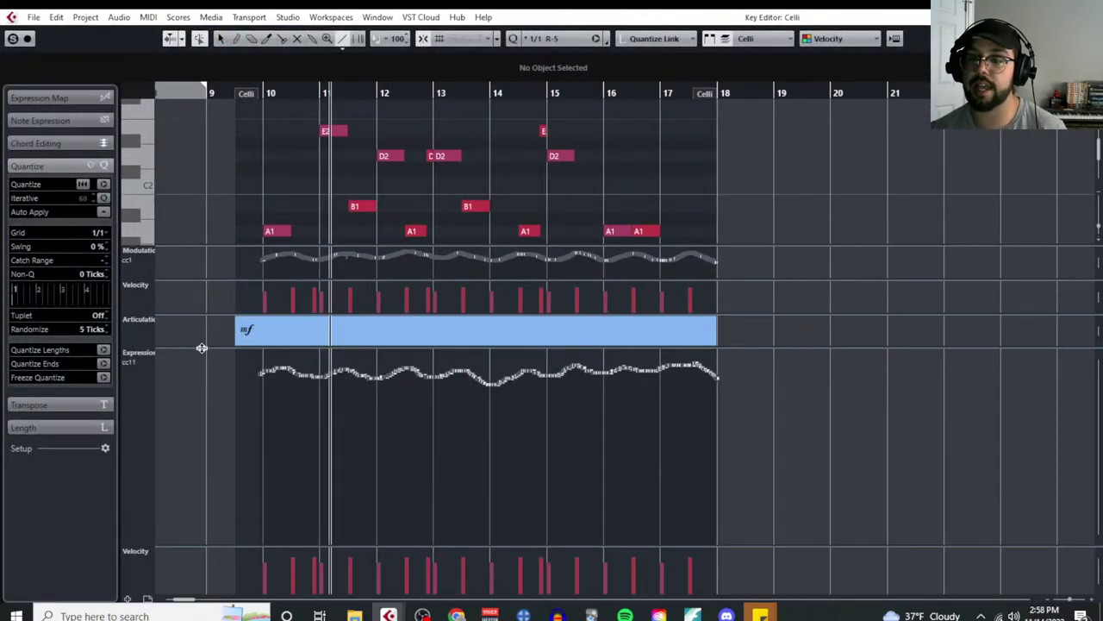
drag(204, 348, 216, 539)
click(146, 553)
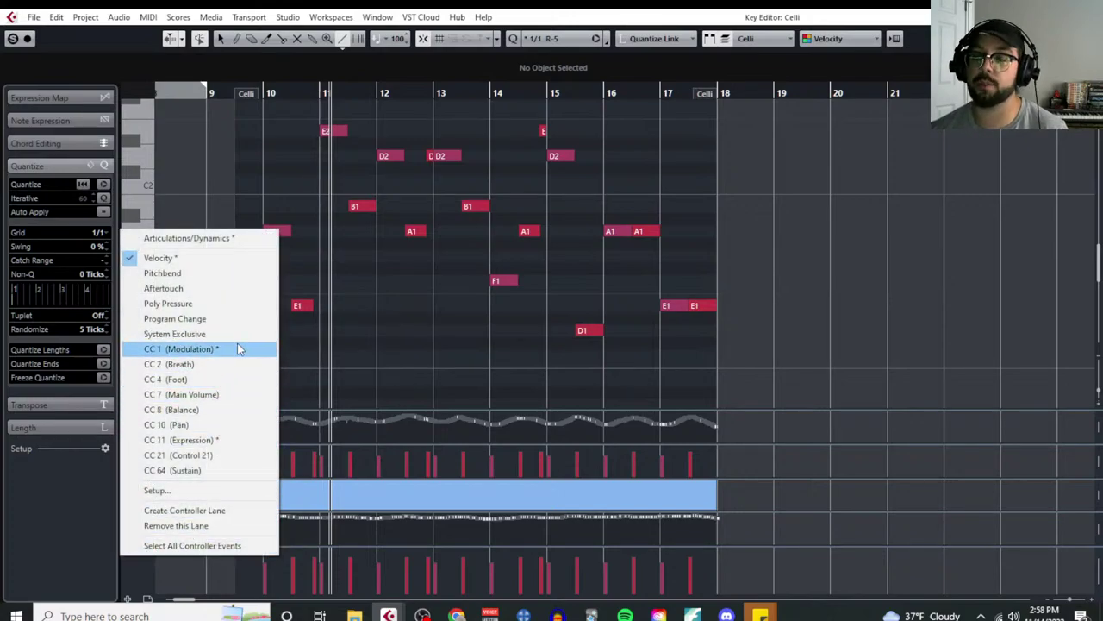
click(207, 455)
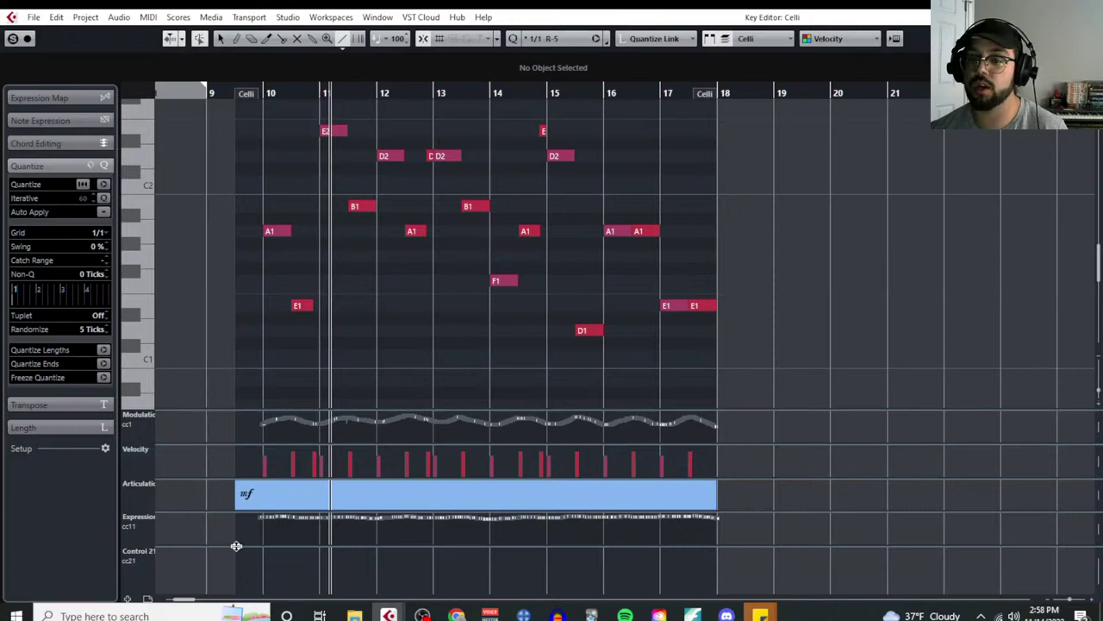
drag(243, 410, 243, 265)
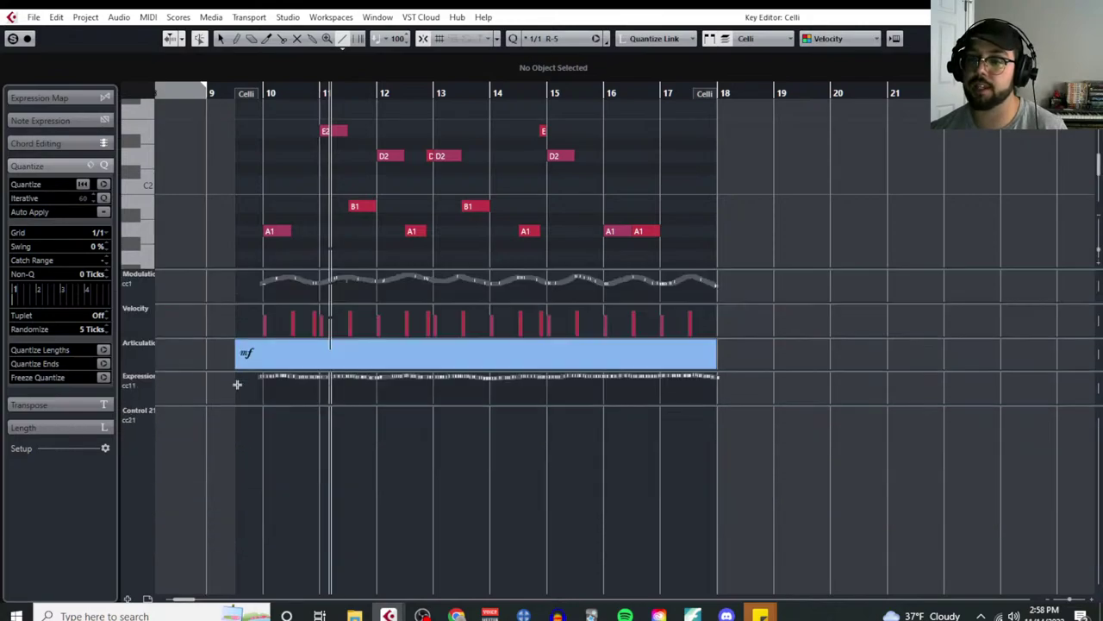
Step: Draw one rising CC 21 line over each of bars 10 to 14 in the Celli part
scroll(271, 293, up, 3)
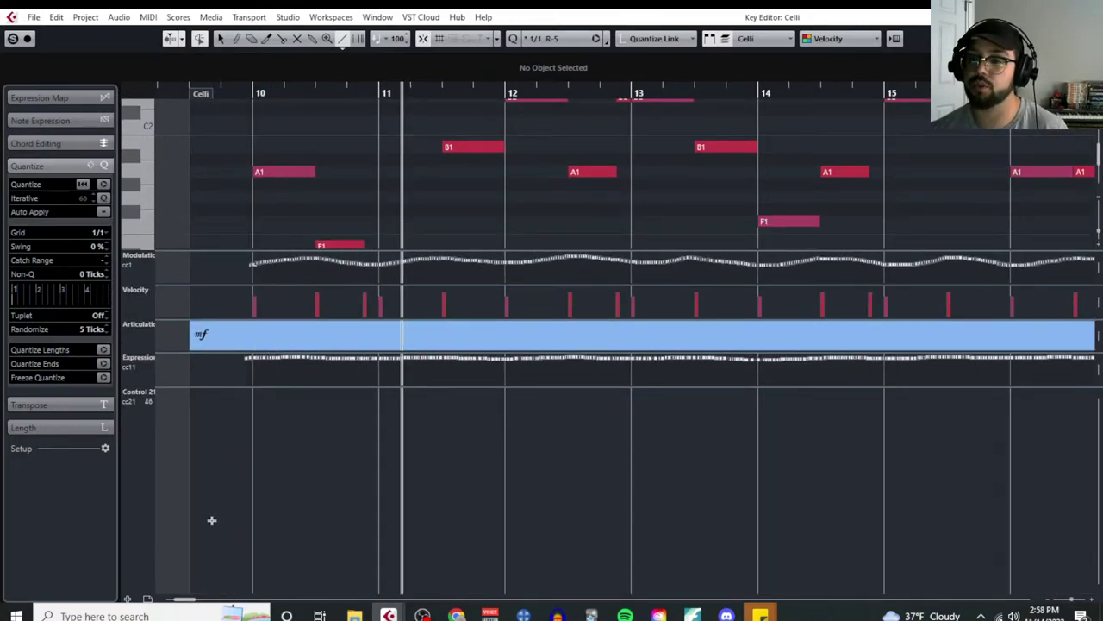
drag(257, 466, 377, 401)
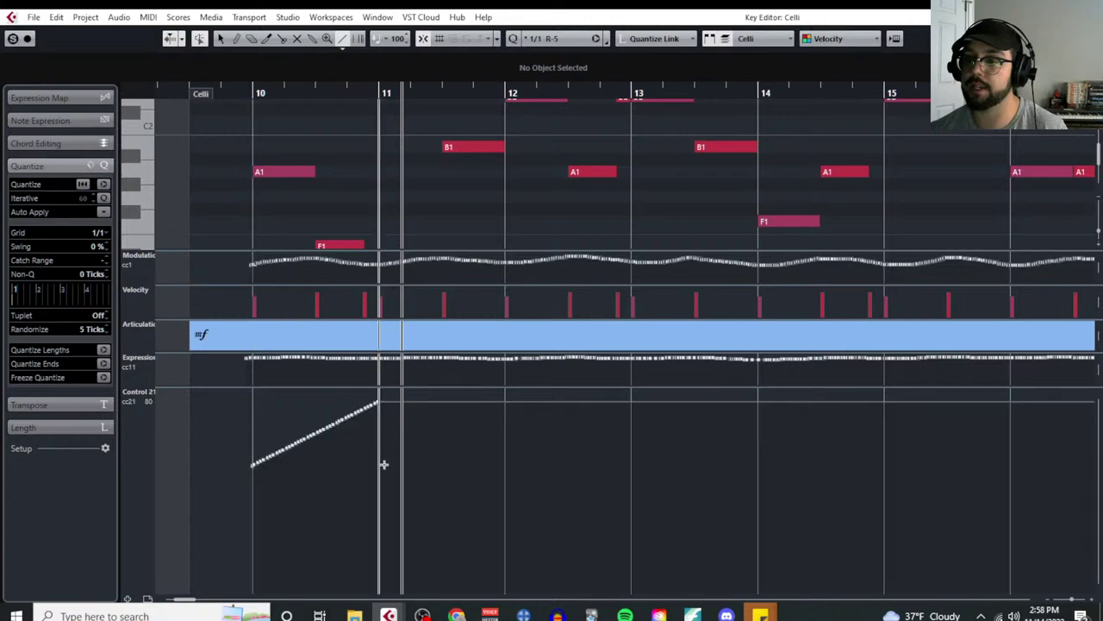
mouse_move(381, 458)
mouse_down()
mouse_move(437, 421)
mouse_move(491, 405)
mouse_up()
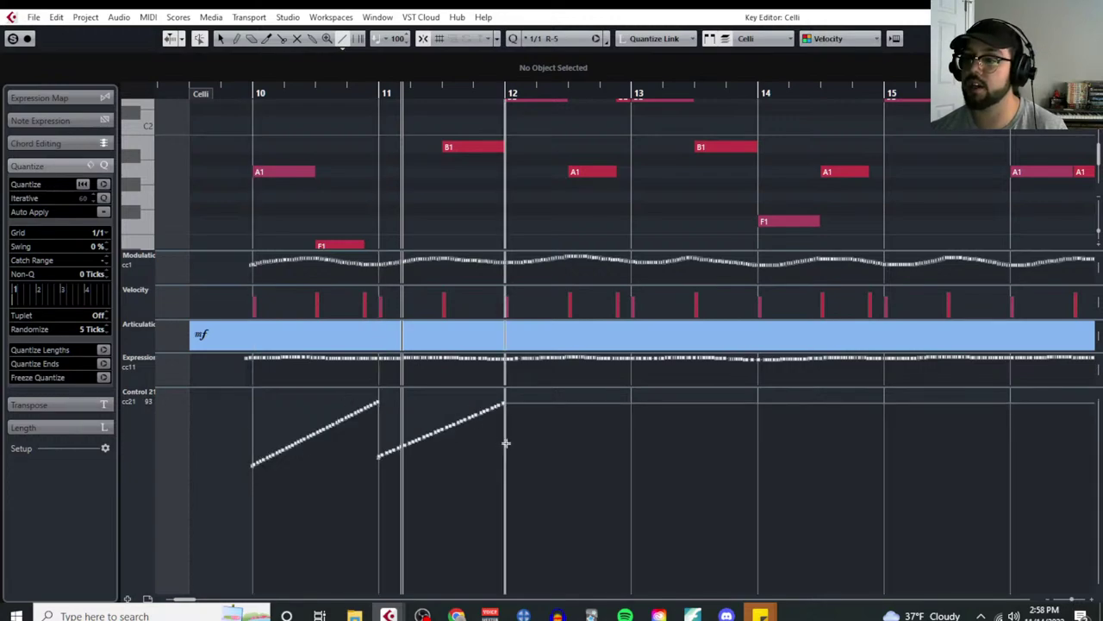
mouse_move(505, 443)
mouse_down()
mouse_move(574, 402)
mouse_move(619, 413)
mouse_move(715, 395)
mouse_up()
drag(755, 450, 820, 429)
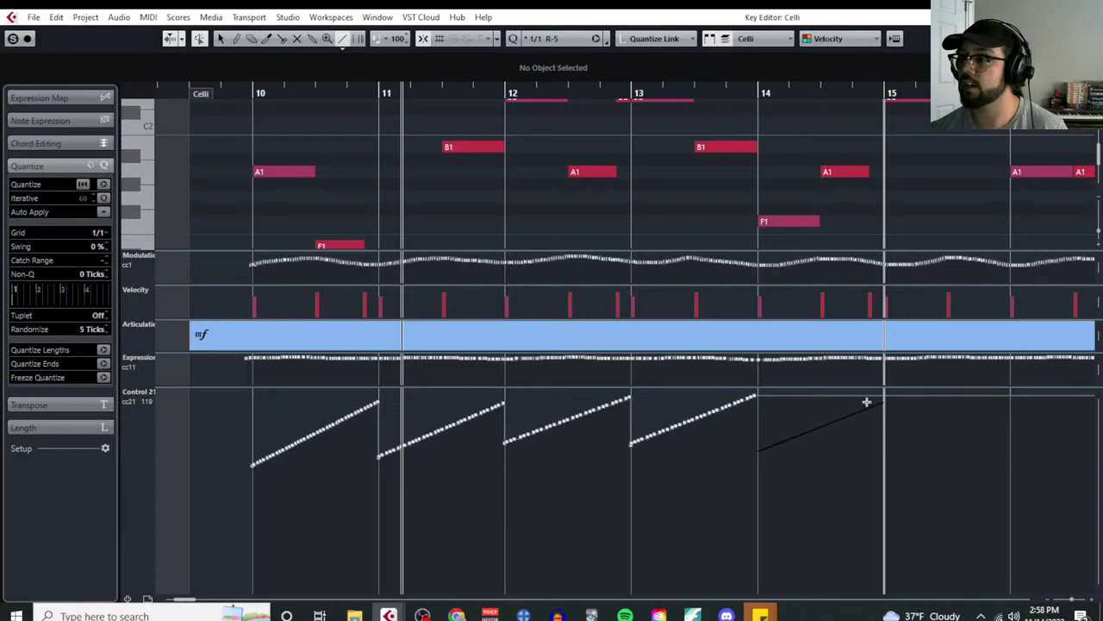
drag(867, 402, 883, 398)
Step: Draw one rising CC 21 line over each of bars 15, 16 and 17 in the Celli part, ending at bar 18
scroll(709, 433, right, 3)
drag(519, 443, 548, 440)
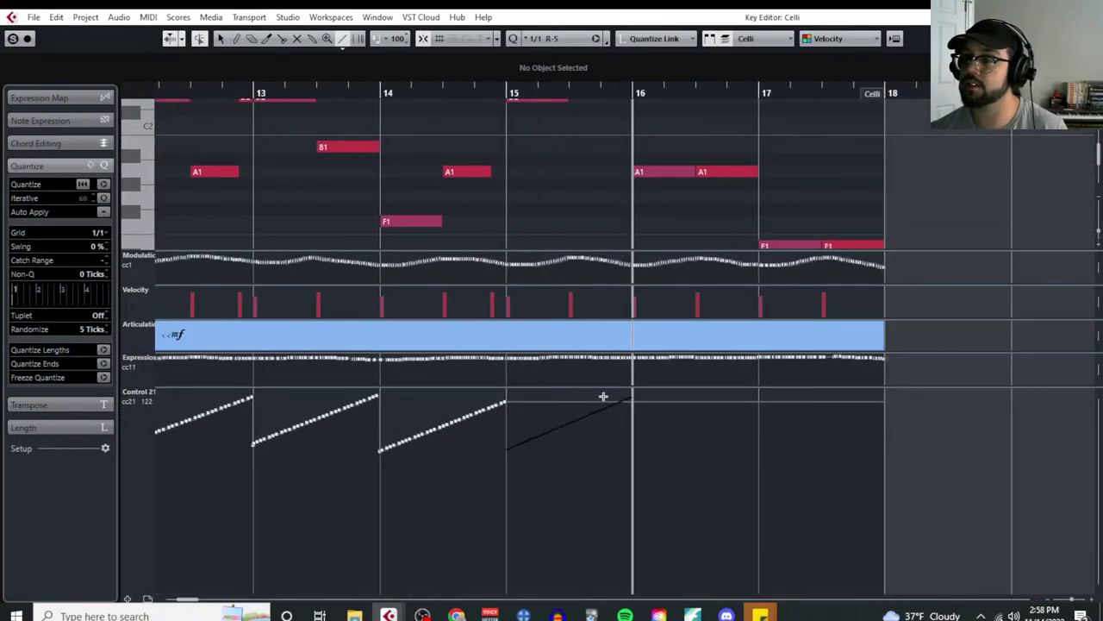
drag(604, 397, 629, 396)
drag(645, 446, 756, 393)
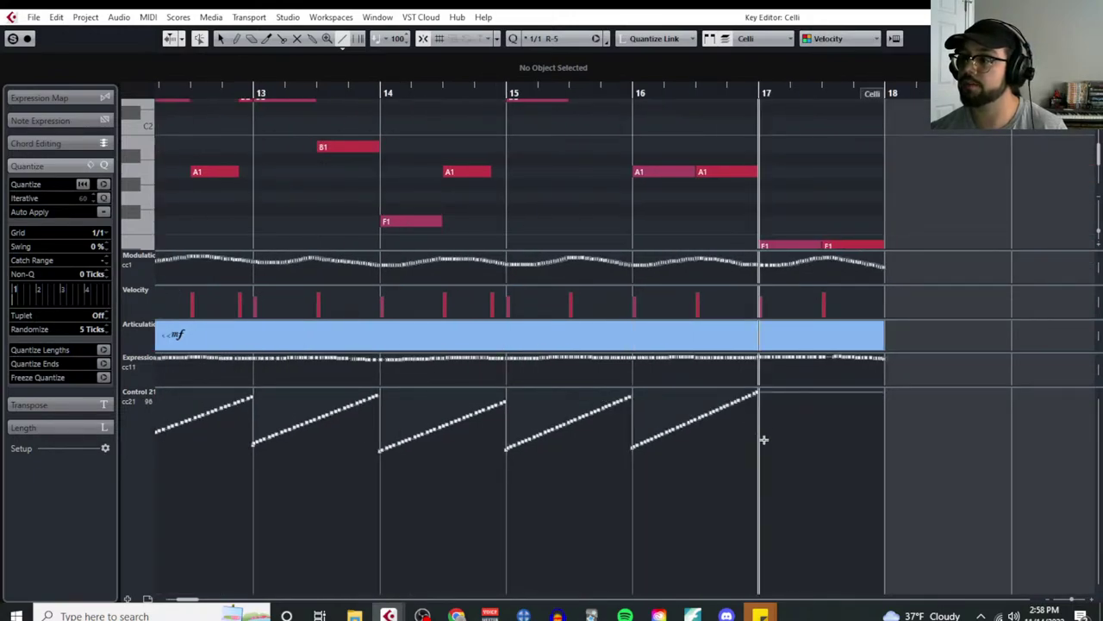
drag(760, 445, 923, 560)
Step: Close the Celli editor and play the project from bar 9 to hear the vibrato curves
key(ctrl+w)
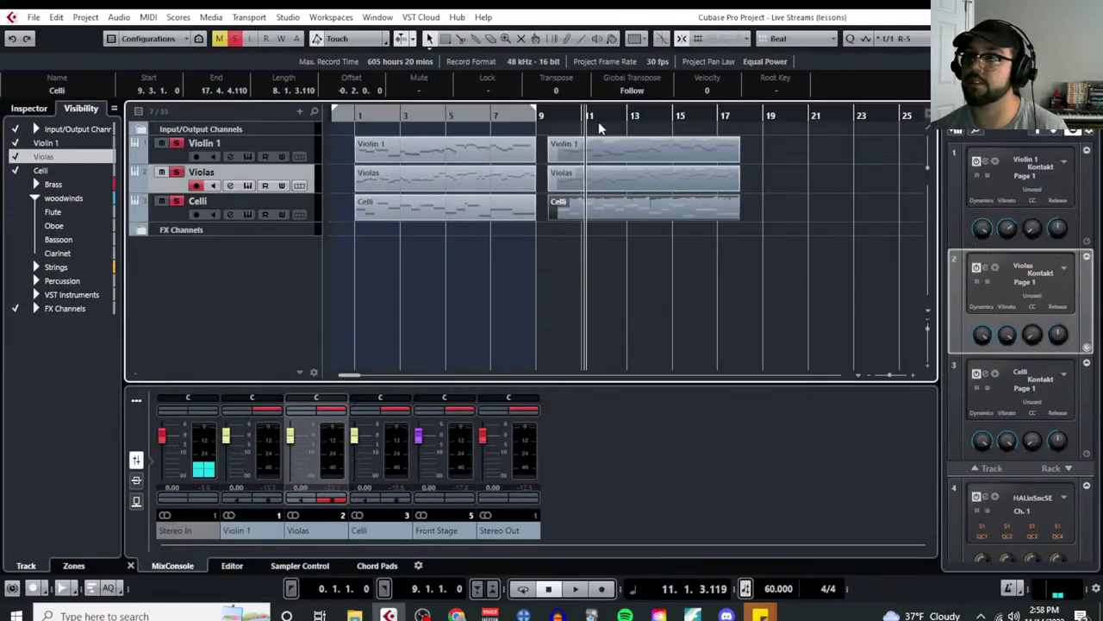
click(547, 115)
key(space)
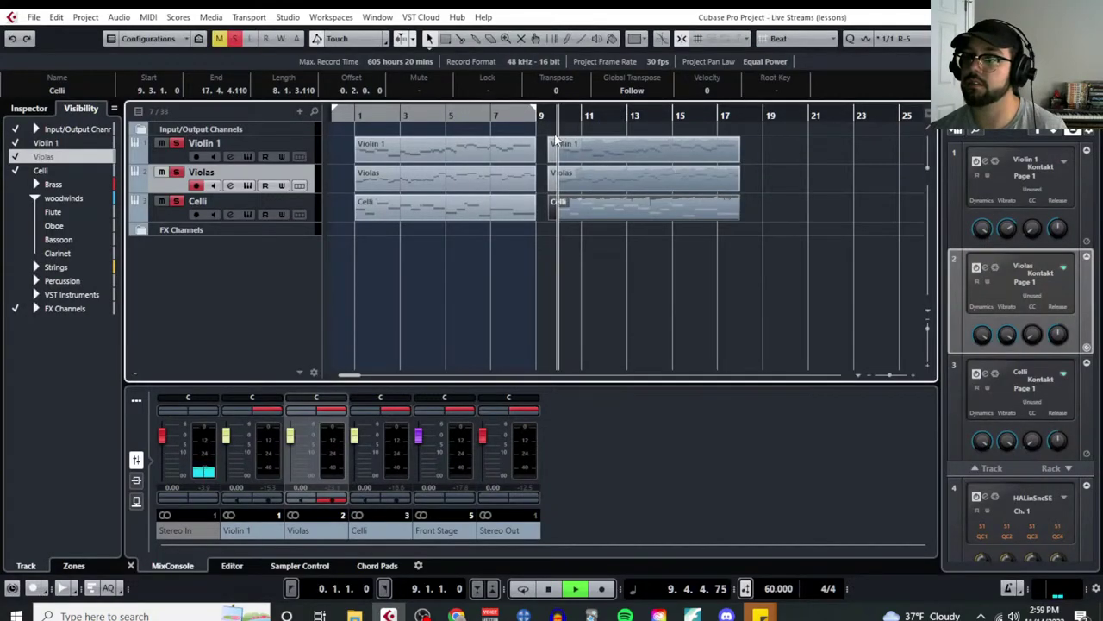
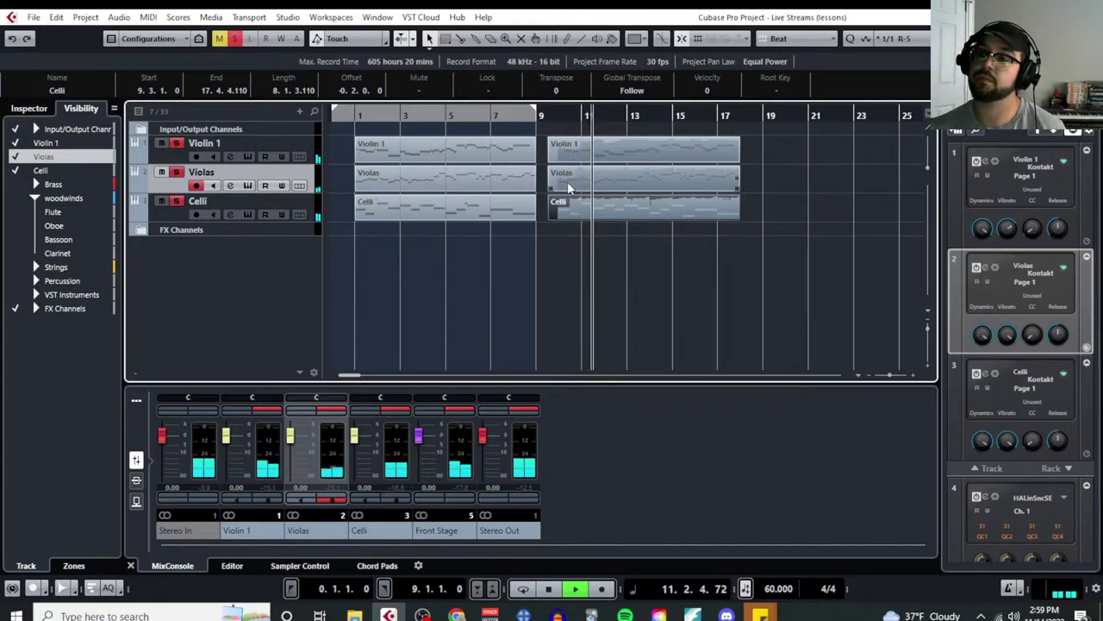
key(space)
Step: Check the Violas part's controller lanes in the Key Editor and restart playback of the project from bar 9
click(578, 185)
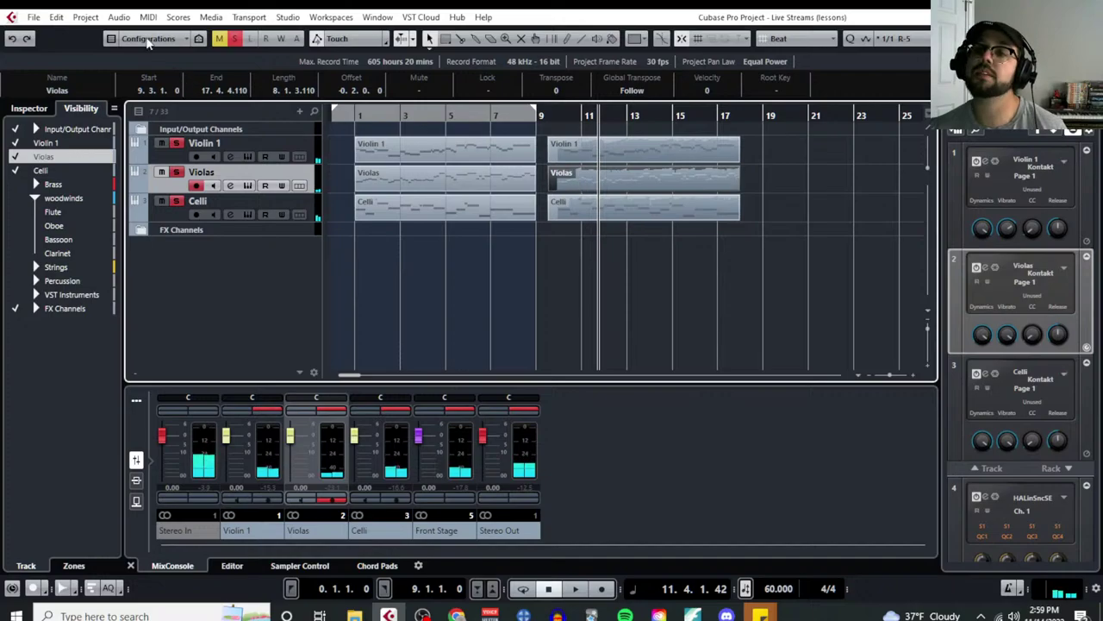
click(148, 16)
click(198, 73)
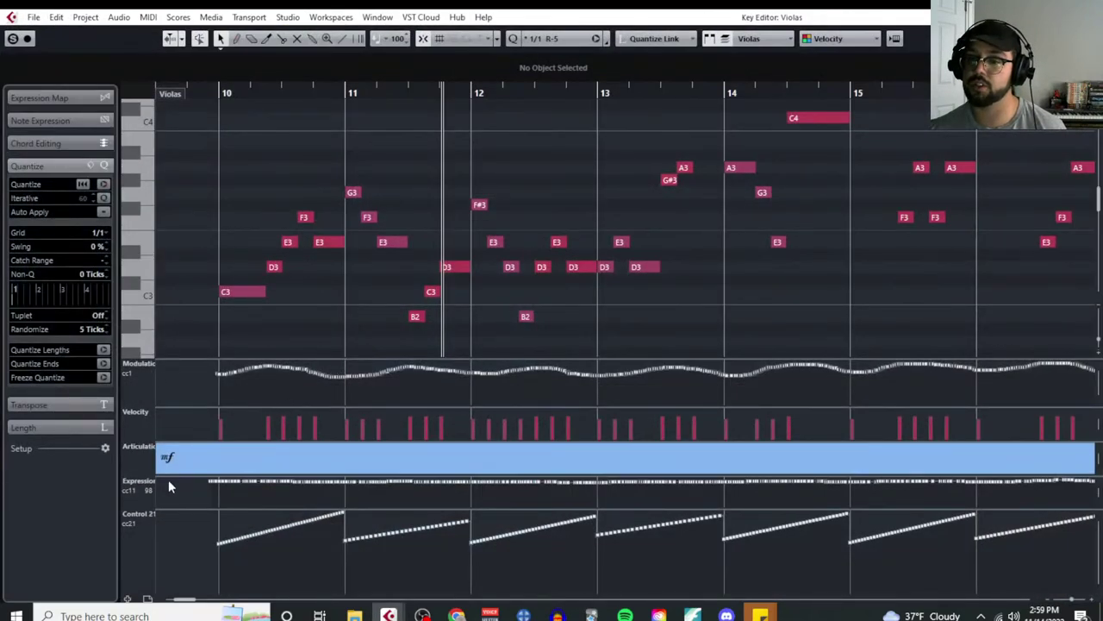
key(ctrl+w)
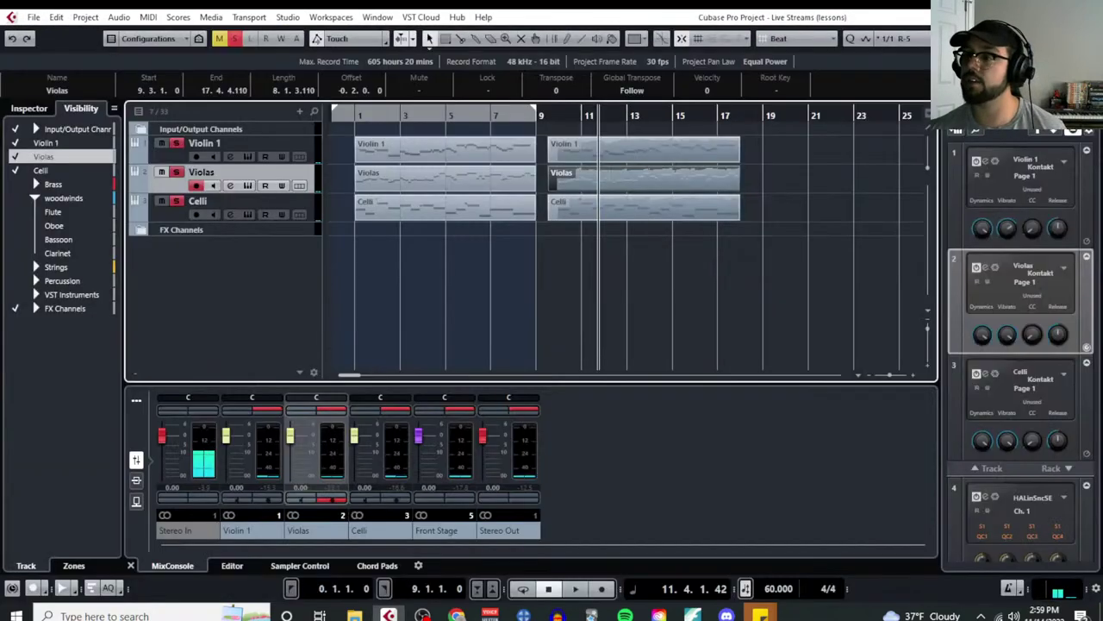
click(552, 116)
key(space)
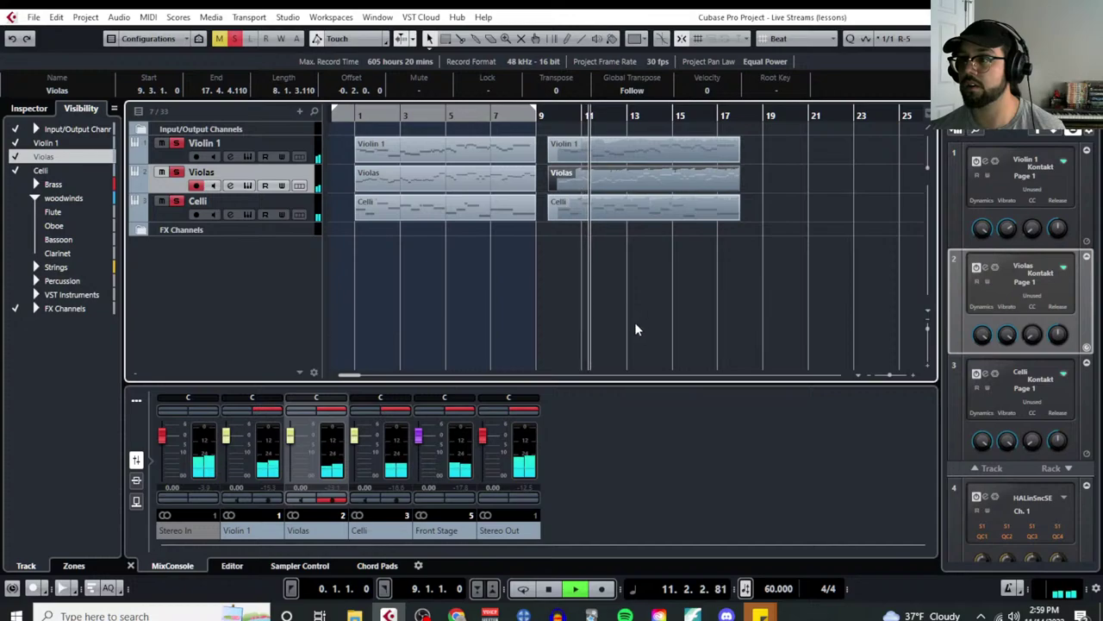
Step: Purge the unused samples of the Violins 1 (16) instrument in the Violin 1 track's Kontakt and close its window
click(248, 157)
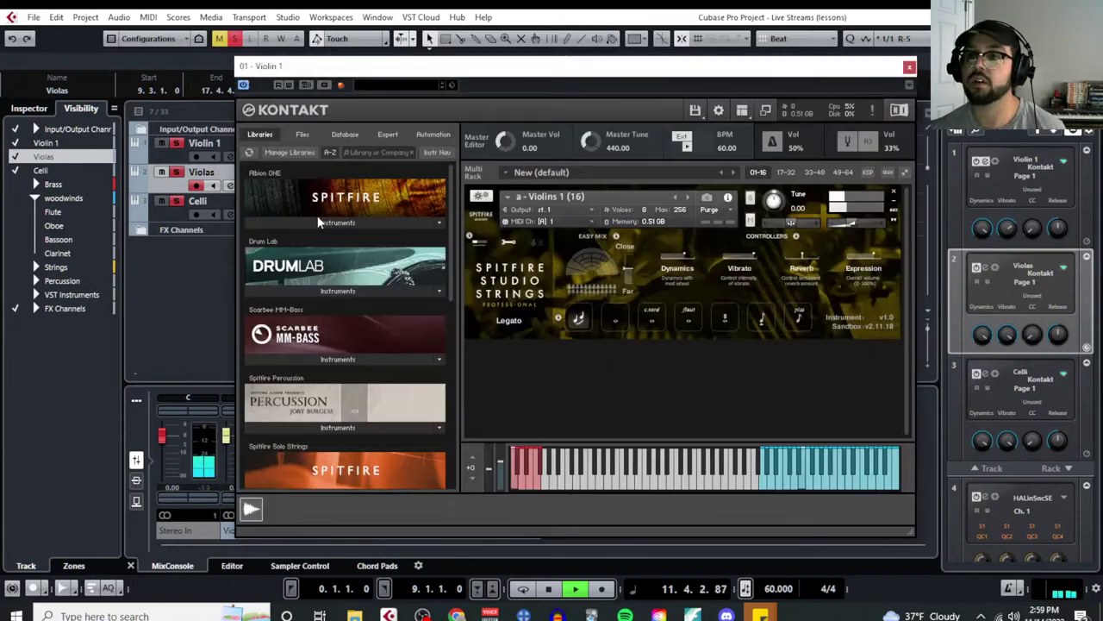
click(734, 214)
click(748, 249)
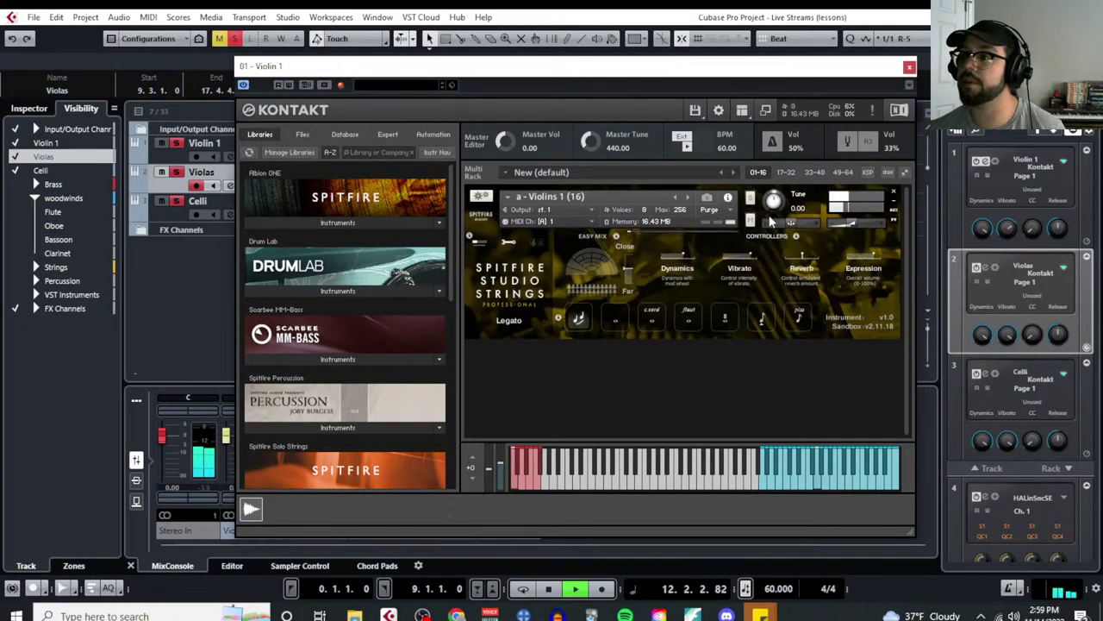
click(909, 69)
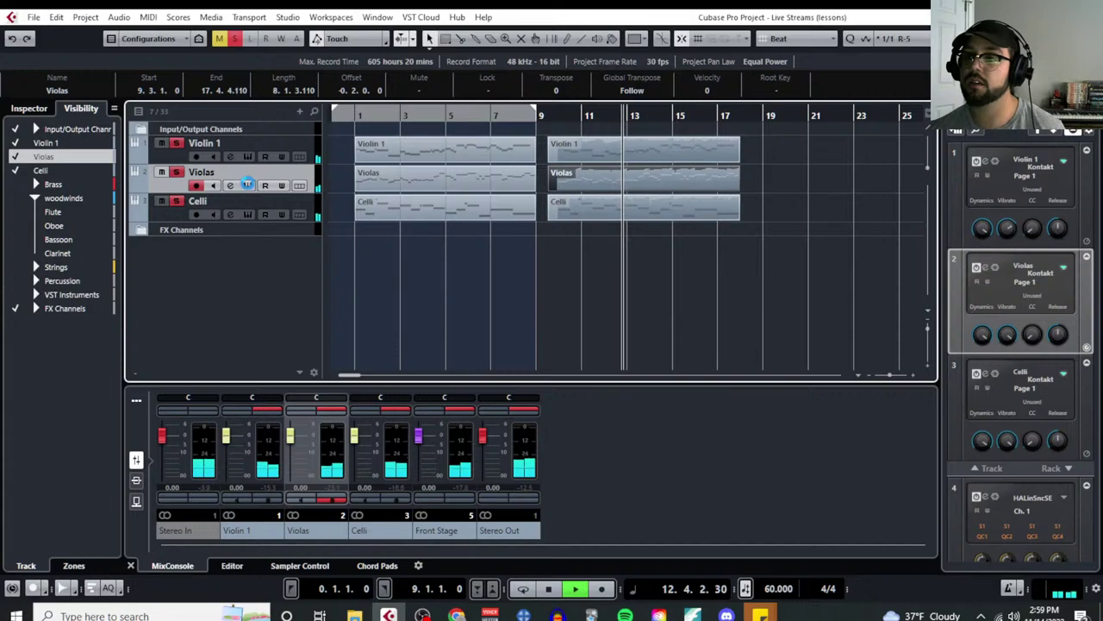
Step: Purge the unused samples of the Violas (12) instrument in the Violas track's Kontakt and close its window
click(250, 186)
click(673, 224)
click(685, 260)
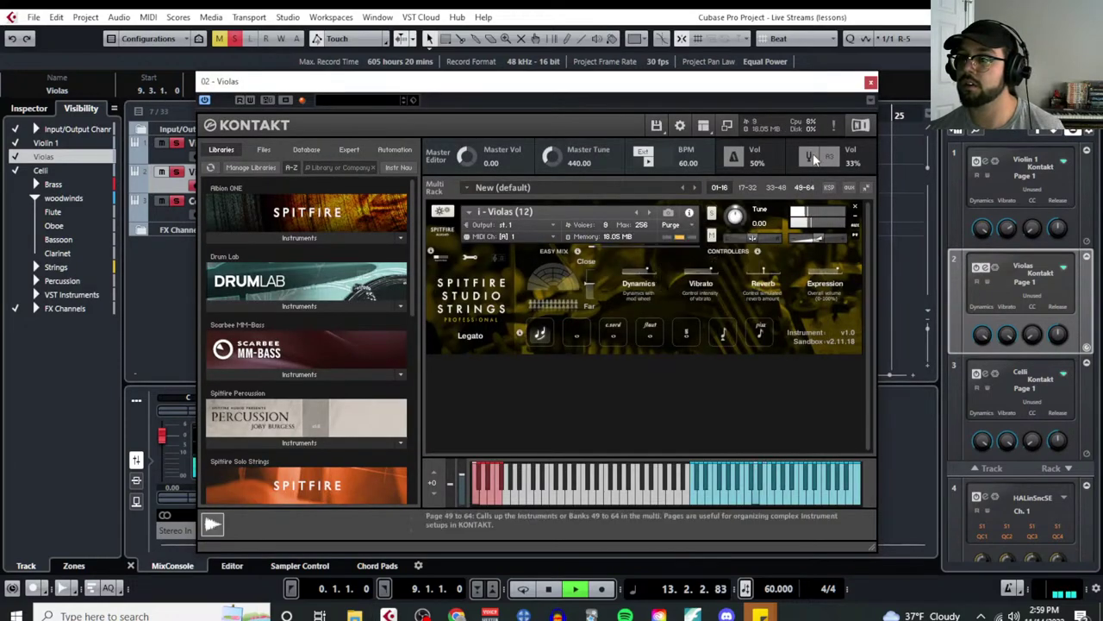
click(870, 84)
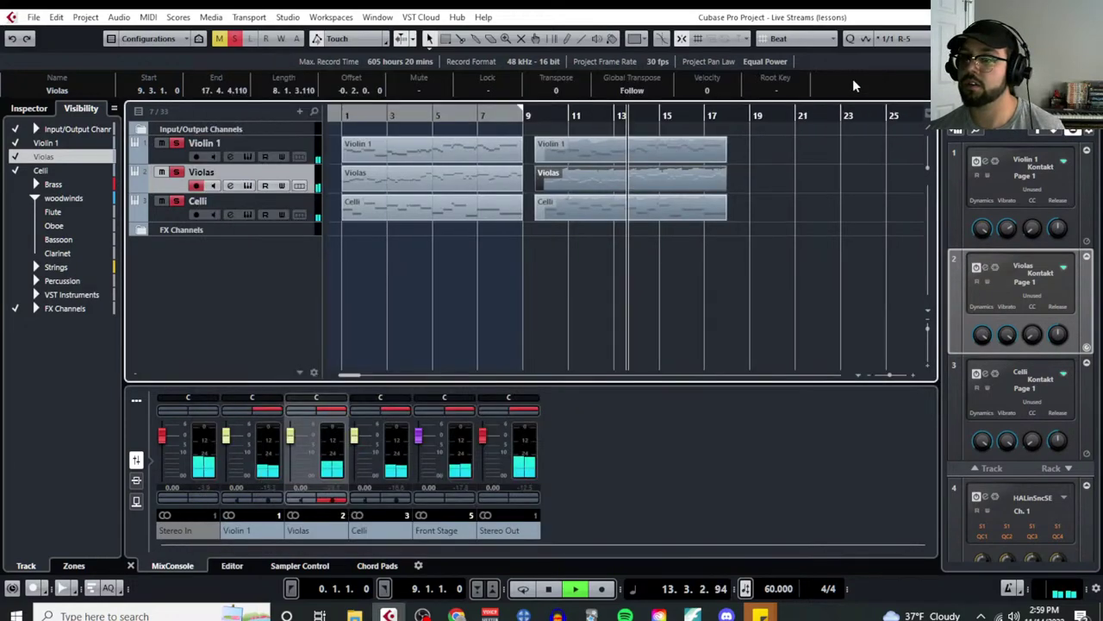
Step: Purge the unused samples of the Celli (12) instrument in the Celli track's Kontakt and close its window
click(248, 214)
click(831, 312)
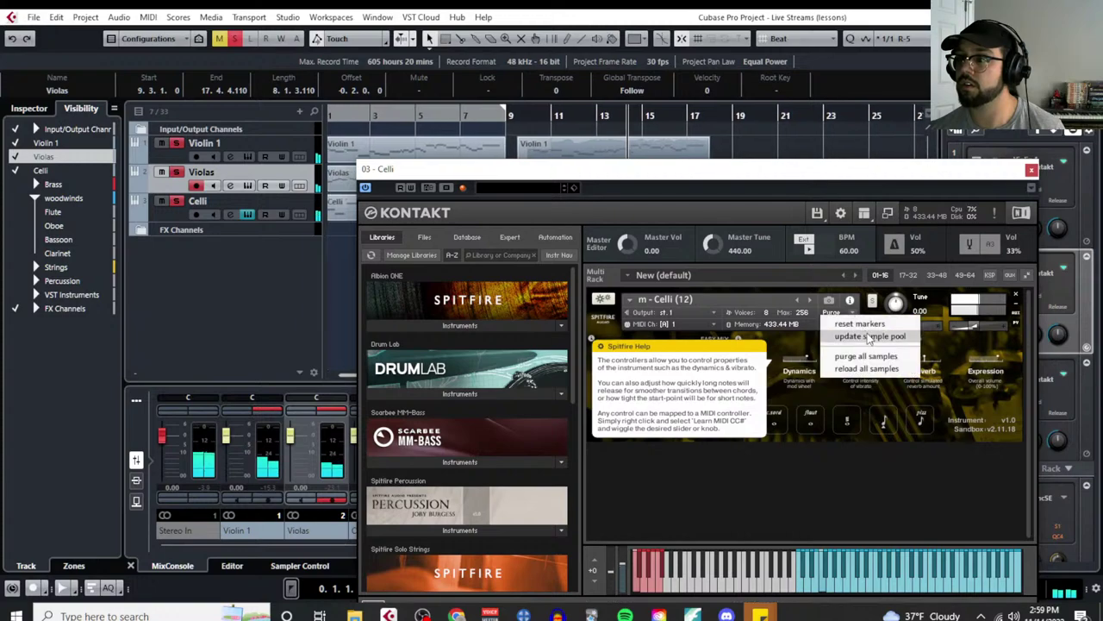
click(849, 352)
click(1031, 169)
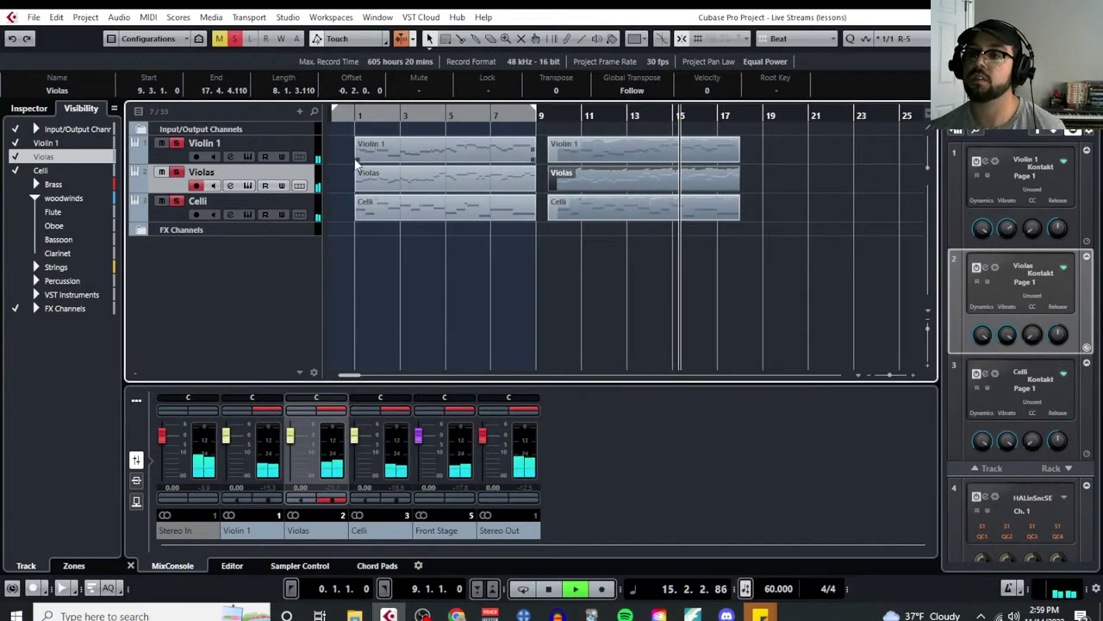
Step: Extend the starts of the first Violin 1, Violas and Celli parts to before bar 1
drag(356, 161, 335, 177)
drag(358, 219, 337, 219)
click(394, 249)
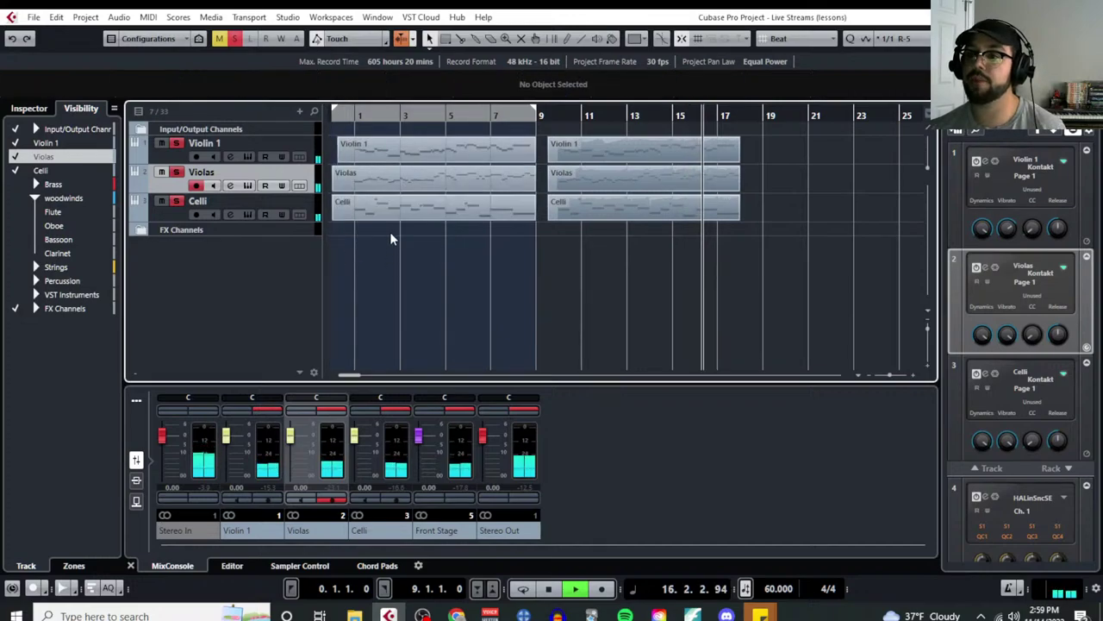
Step: Open the first Violin 1 part in the Key Editor and enter an mp dynamic starting at bar 1
scroll(411, 167, right, 2)
click(411, 164)
scroll(405, 244, left, 2)
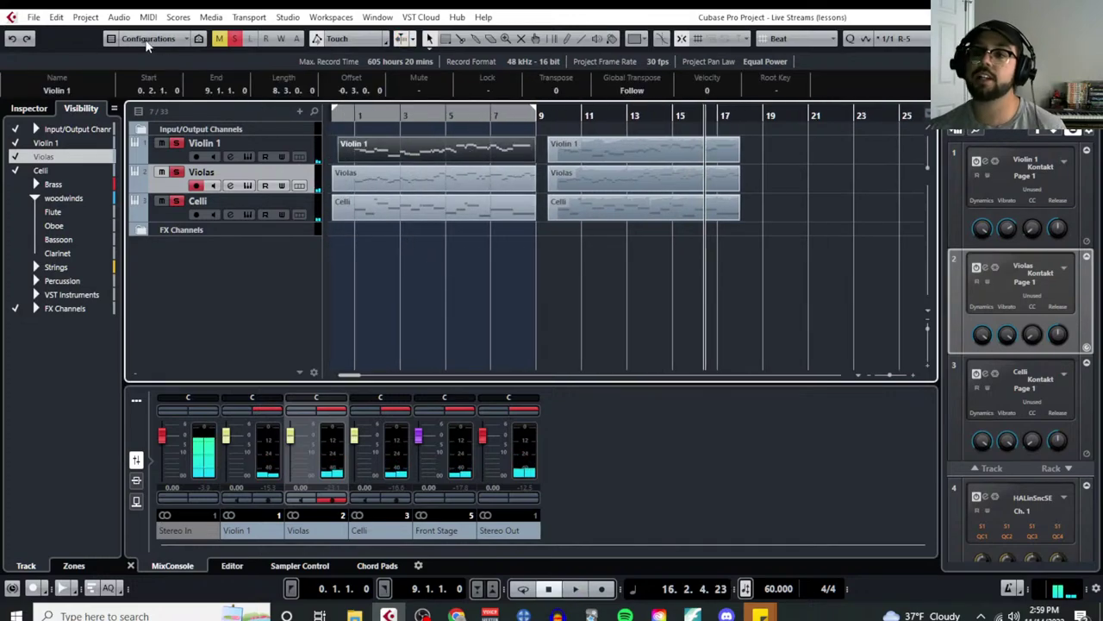
click(148, 18)
click(181, 33)
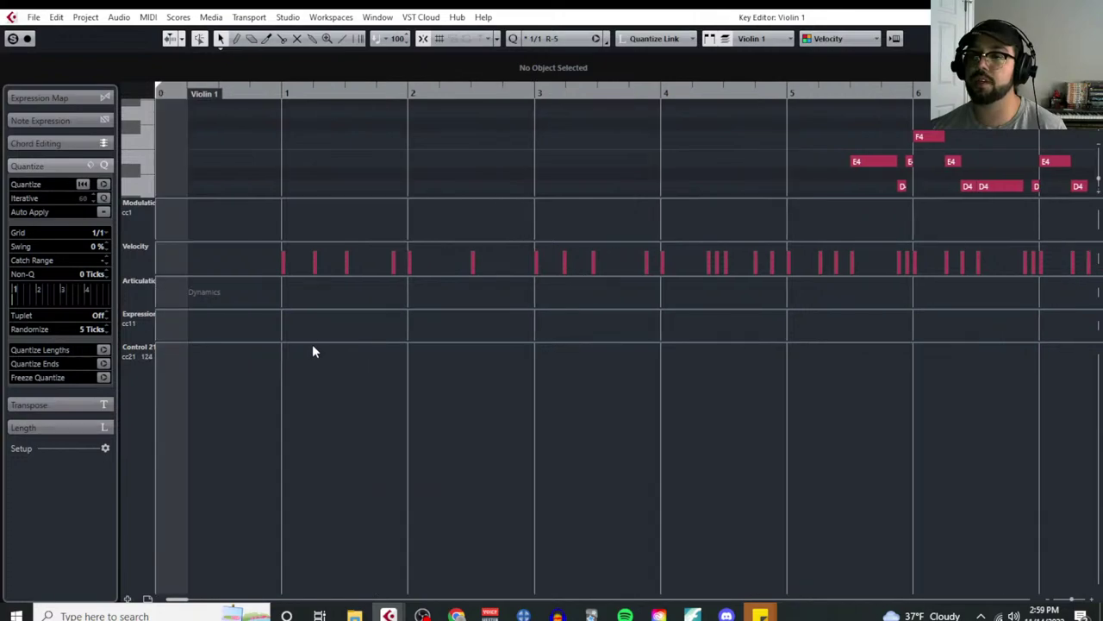
key(8)
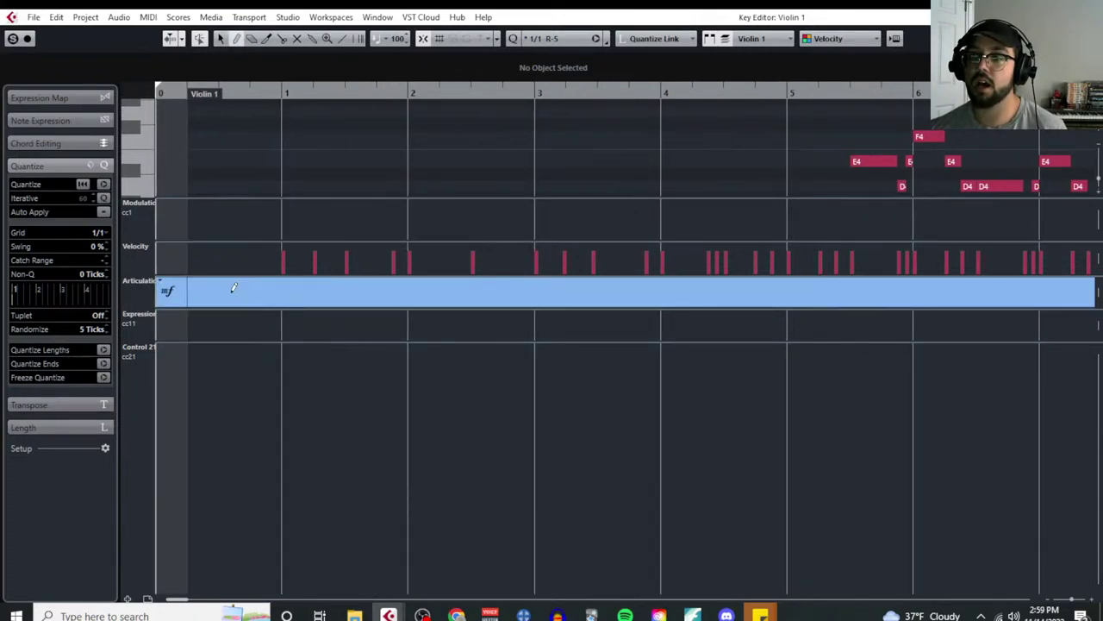
click(291, 284)
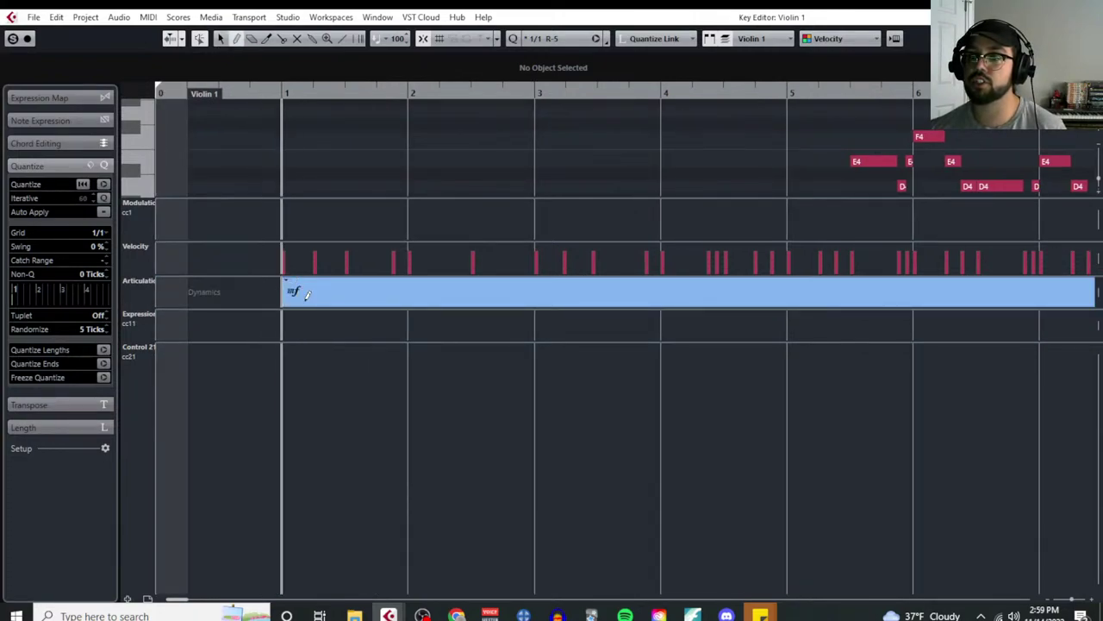
Step: Add constant modulation, expression and CC 21 values from bar 1 of the Violin 1 part and close its editor
click(283, 210)
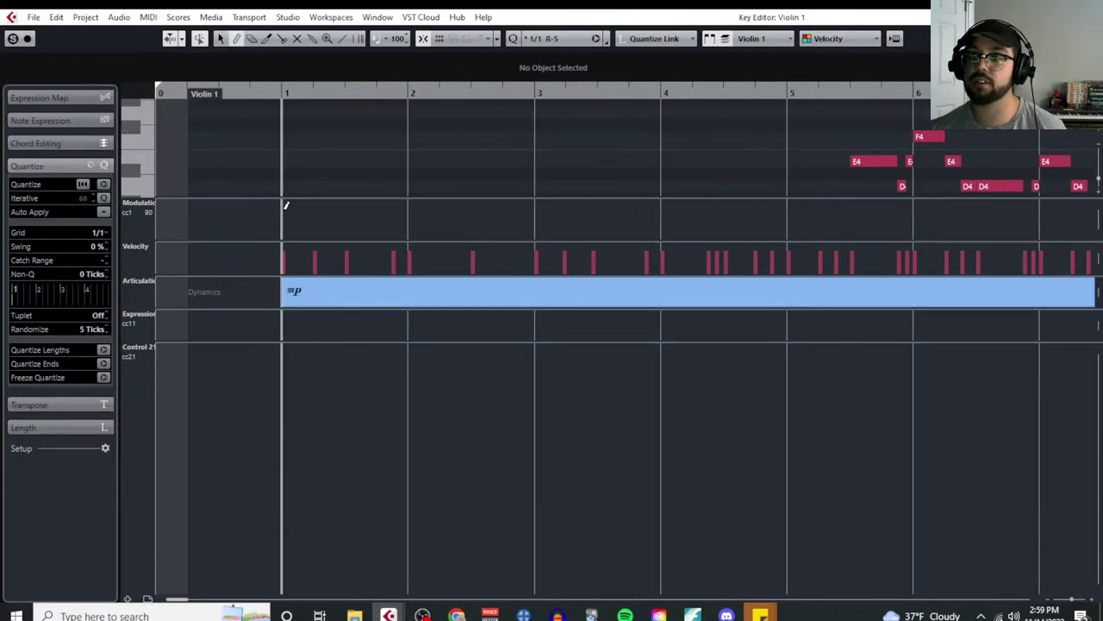
click(287, 318)
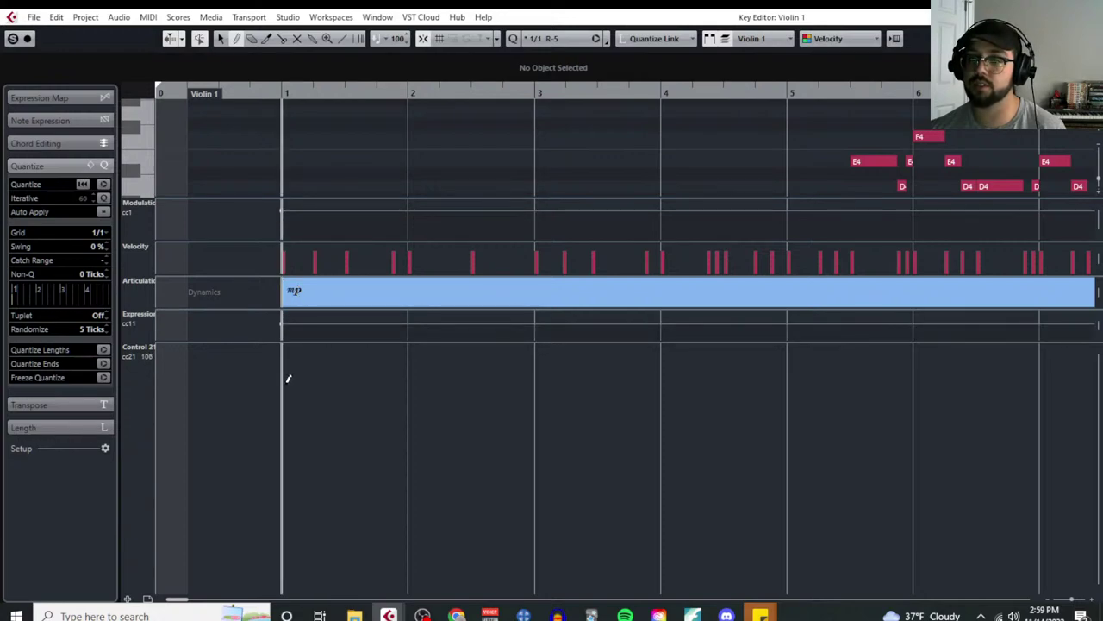
click(285, 401)
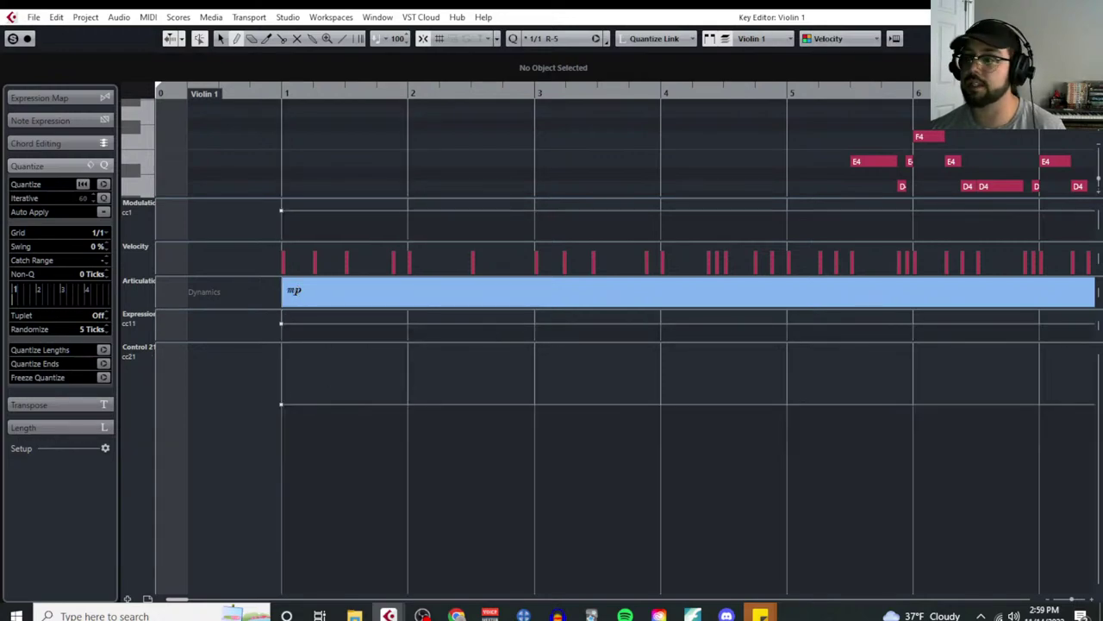
key(Escape)
Step: In the first Violas part, add a constant modulation value, plus an mf dynamic and constant expression and CC 21 values from bar 1
click(463, 183)
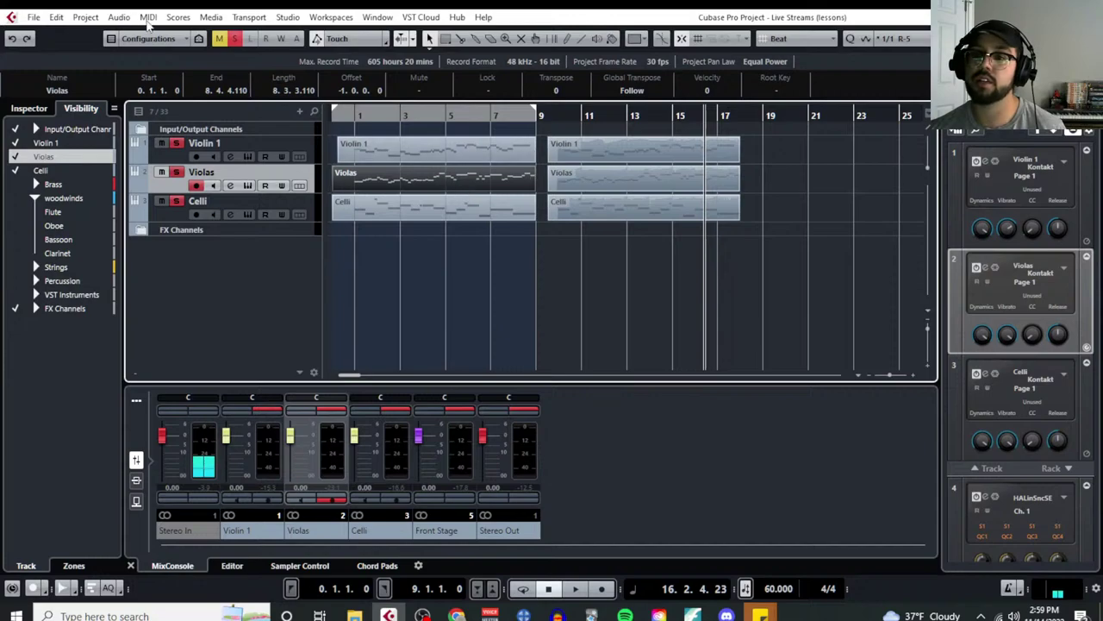
click(148, 17)
click(177, 32)
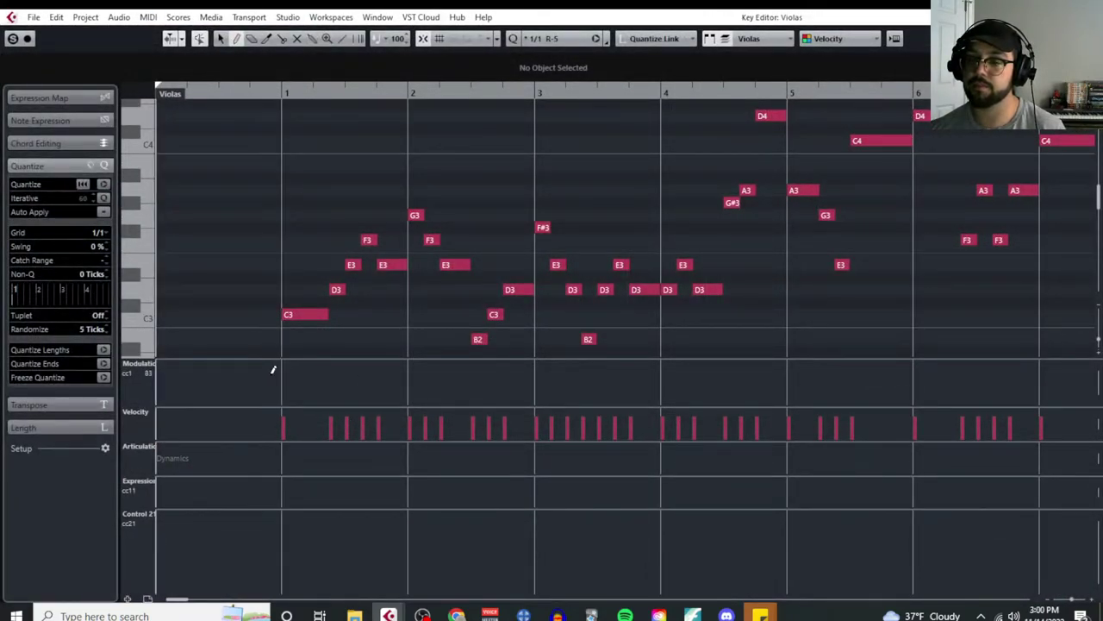
click(273, 370)
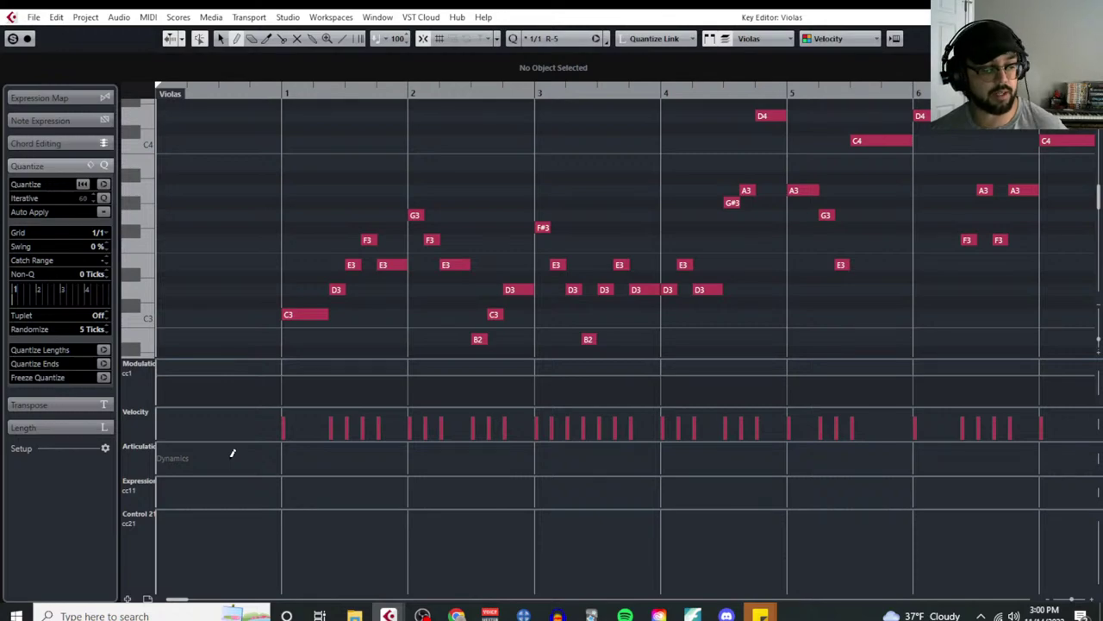
click(288, 455)
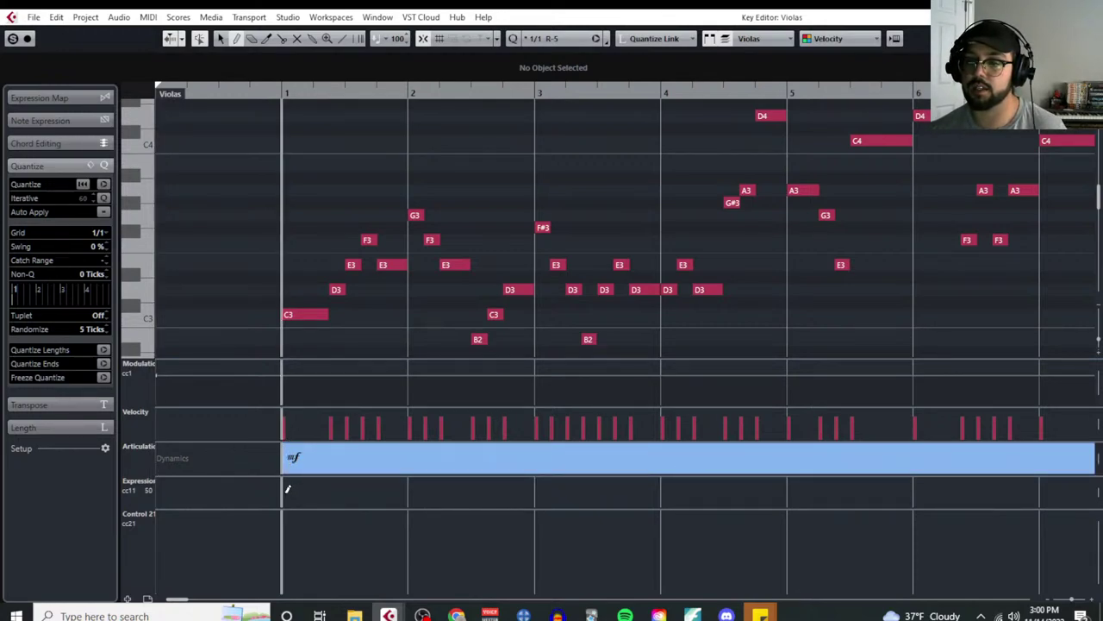
key(ctrl+w)
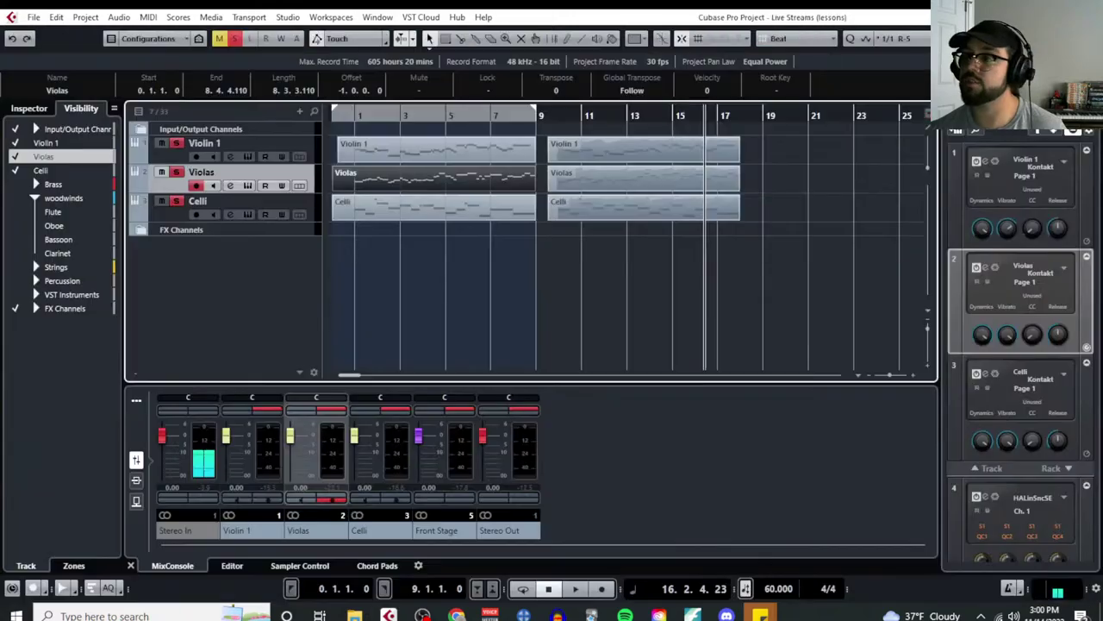
Step: Check the dynamics and controller lanes of the first Violin 1 part and the first Violas part in the Key Editor
click(418, 158)
click(149, 17)
click(185, 41)
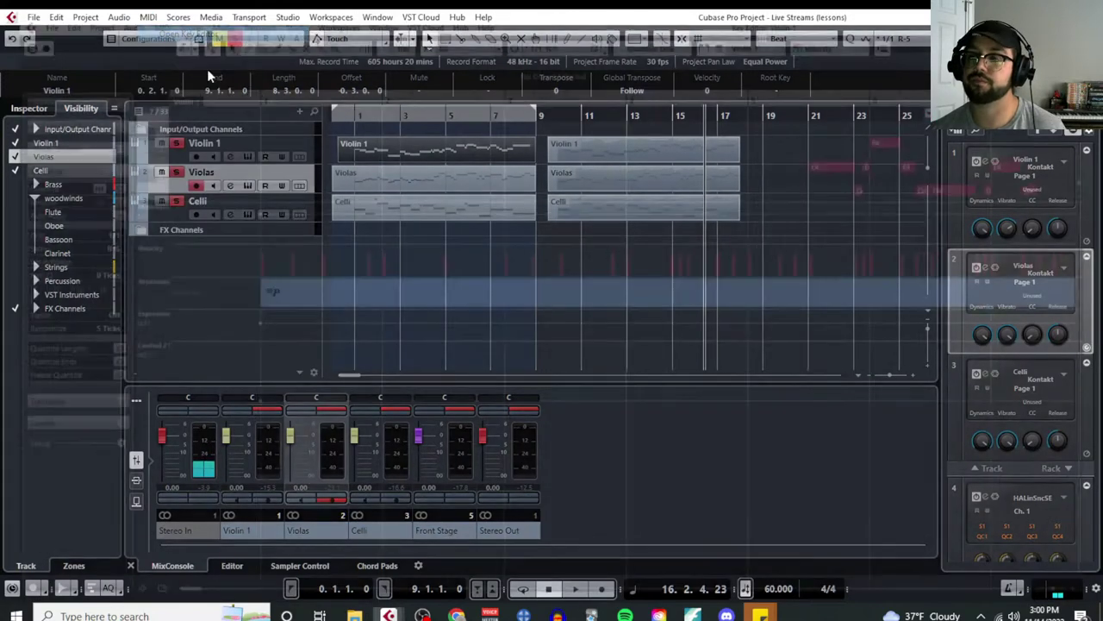
key(ctrl+w)
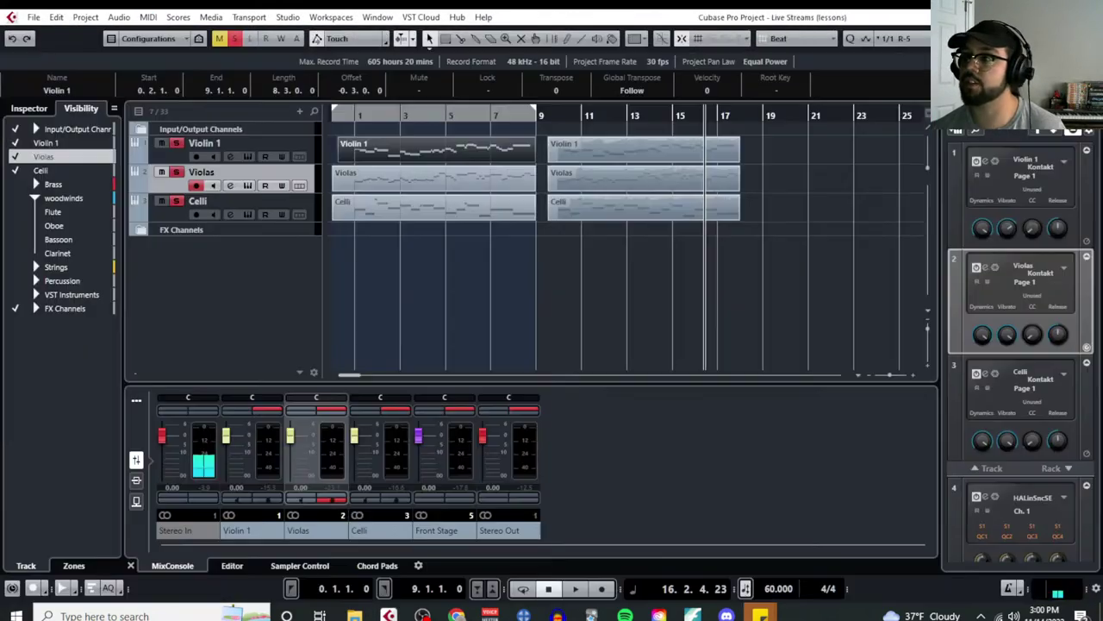
click(388, 185)
click(148, 17)
click(185, 41)
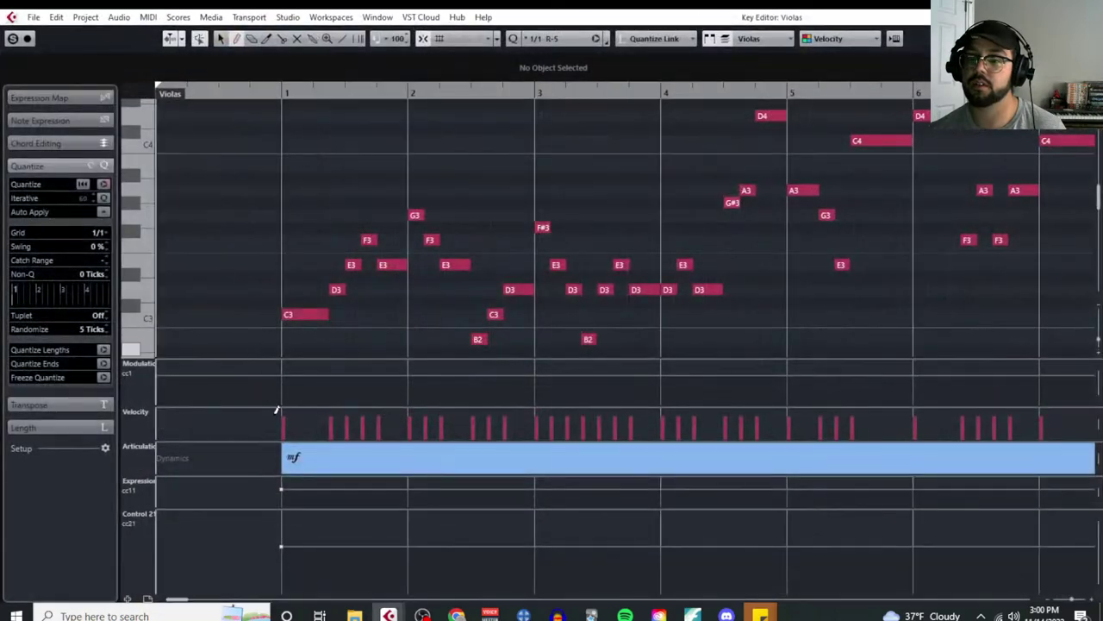
key(ctrl+w)
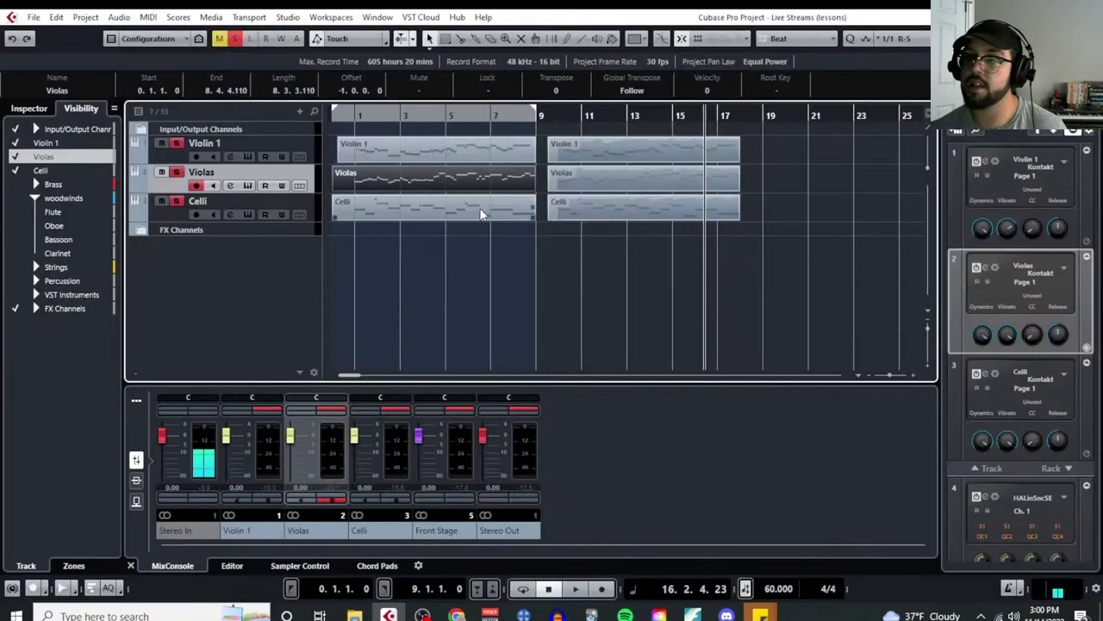
Step: Open the first Celli part in the Key Editor and add a constant modulation value and a dynamic
click(443, 214)
click(148, 18)
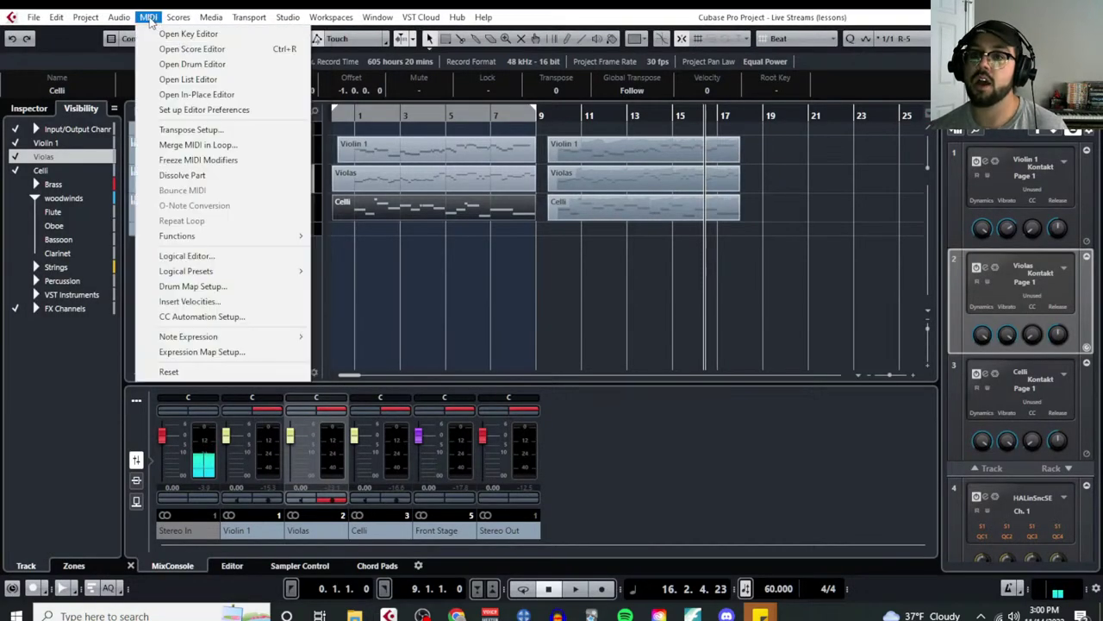
click(181, 32)
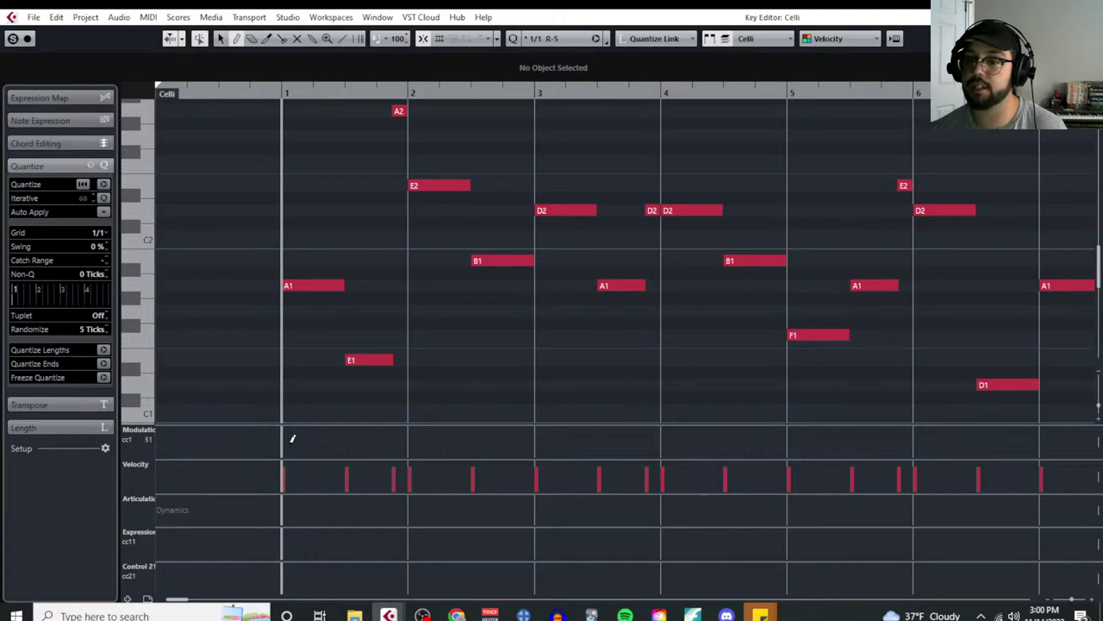
click(268, 441)
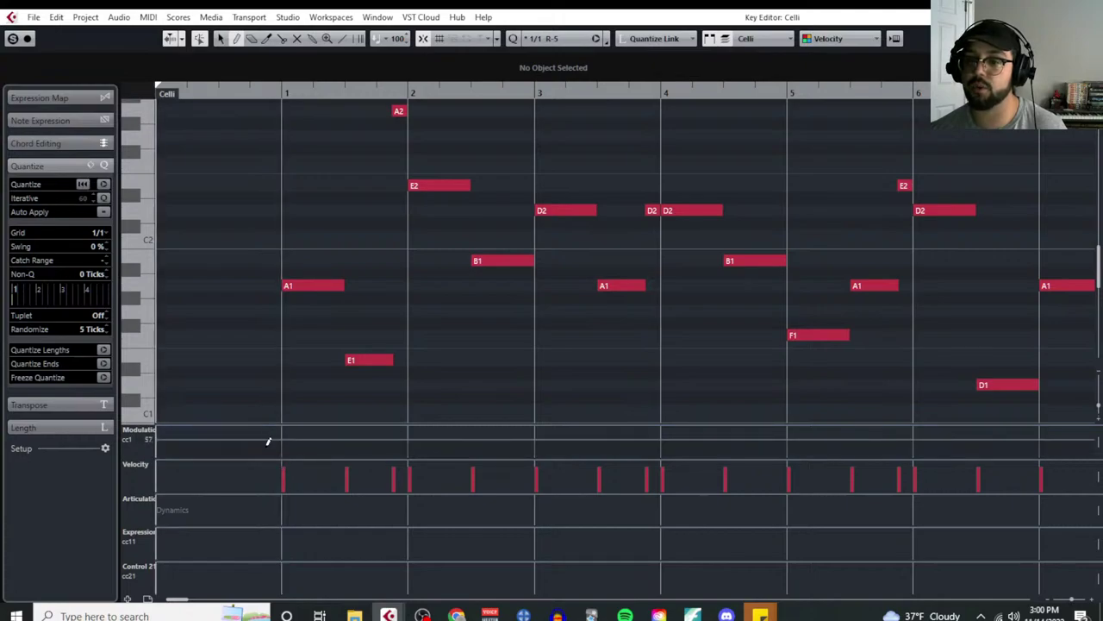
click(245, 499)
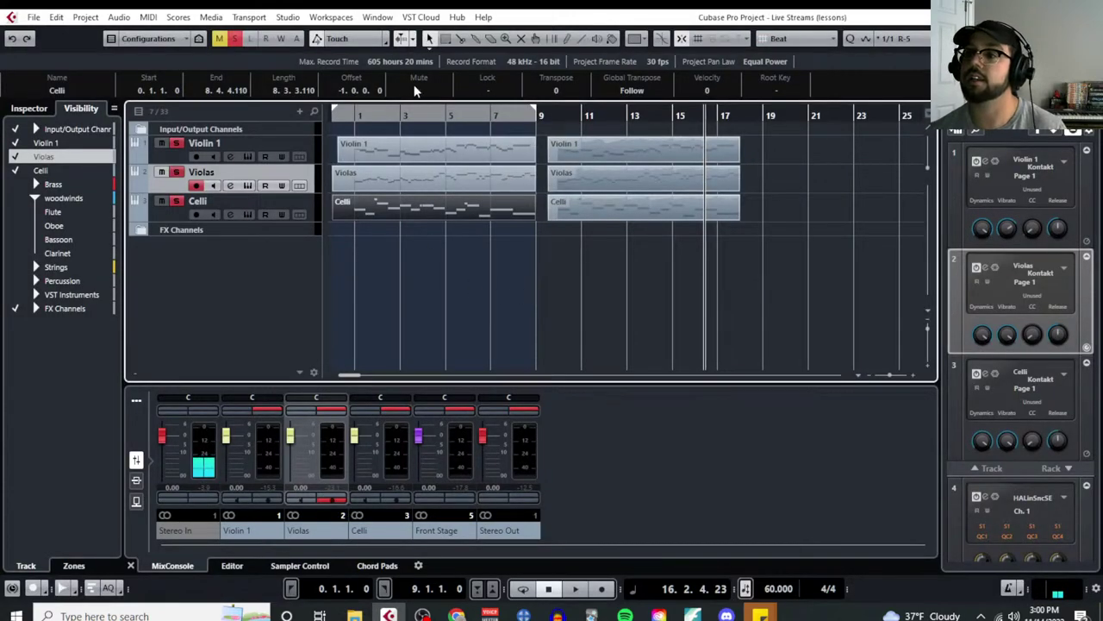
Step: Start playback from just before bar 1 and open all the Violin 1, Violas and Celli parts together in the Key Editor
click(339, 113)
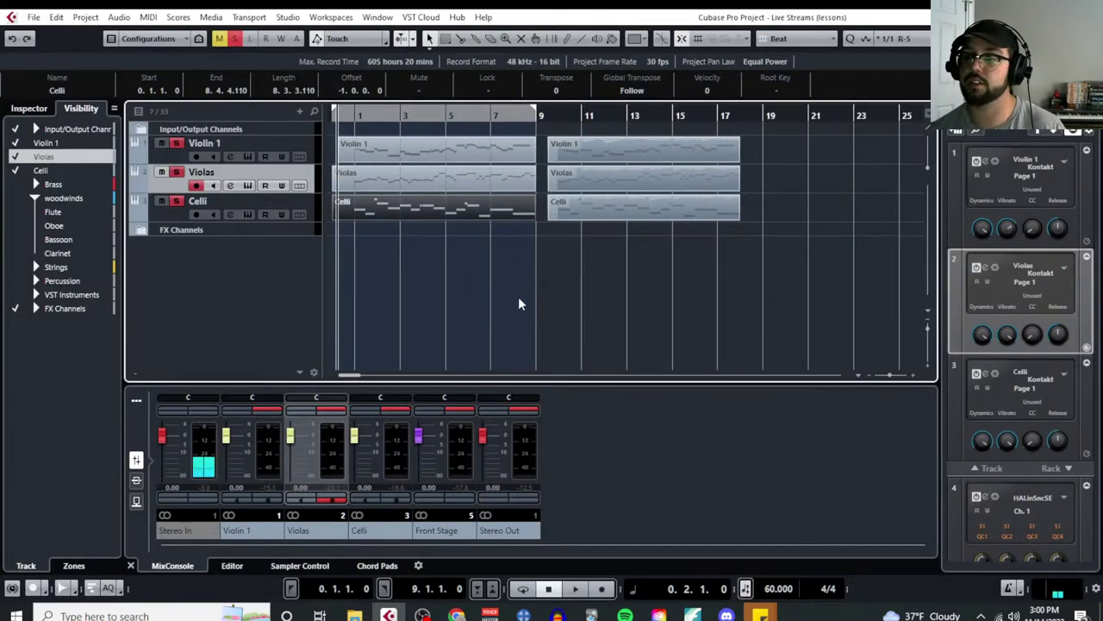
key(space)
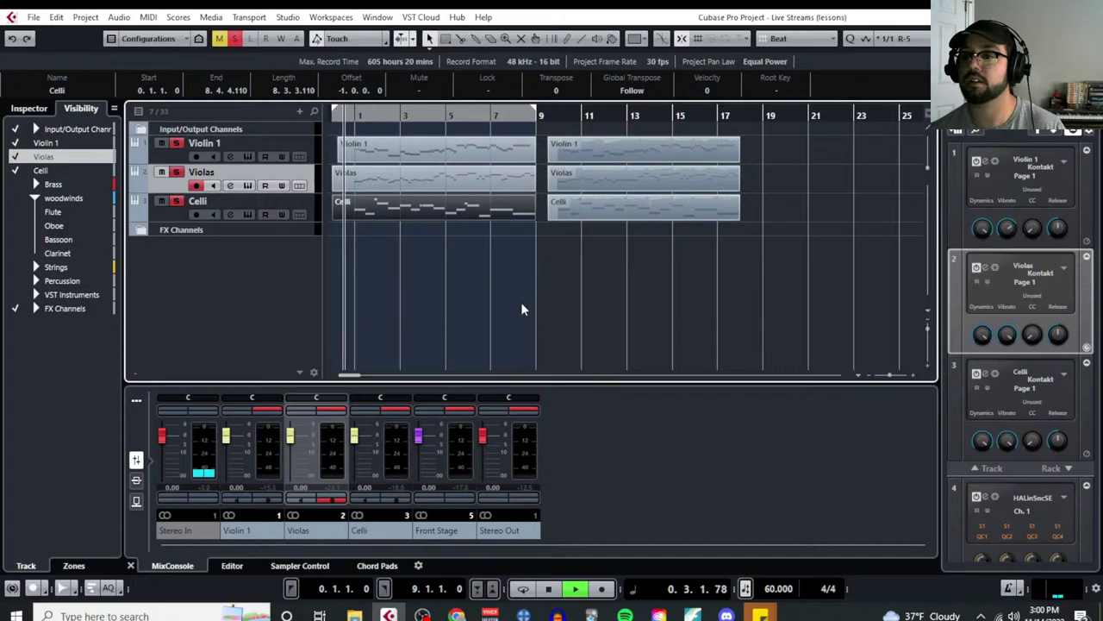
drag(790, 256, 426, 131)
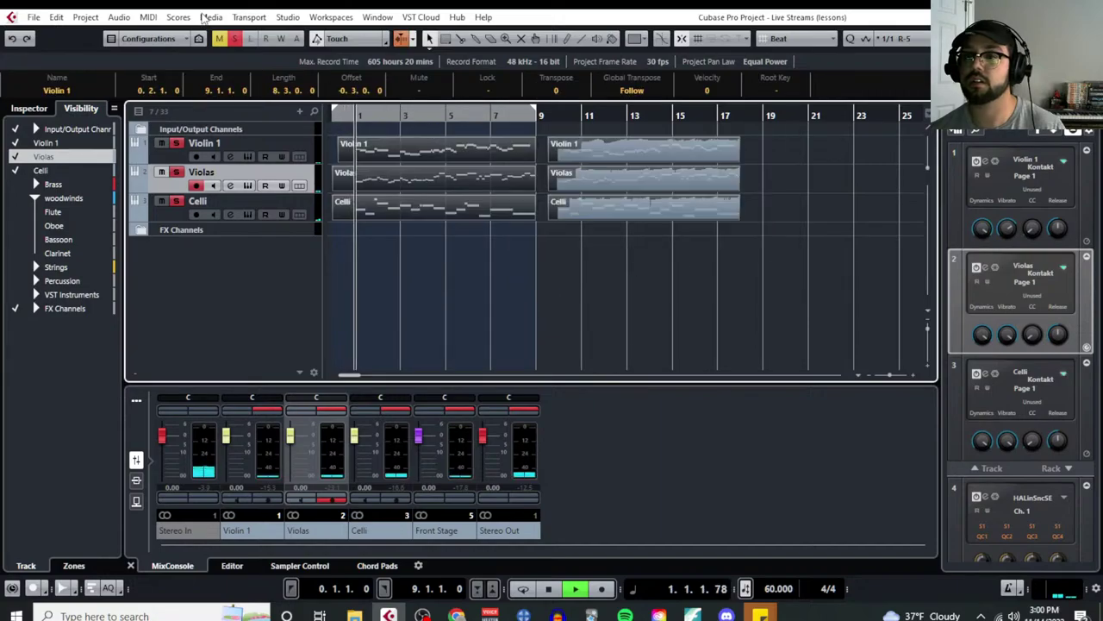
click(148, 16)
click(203, 34)
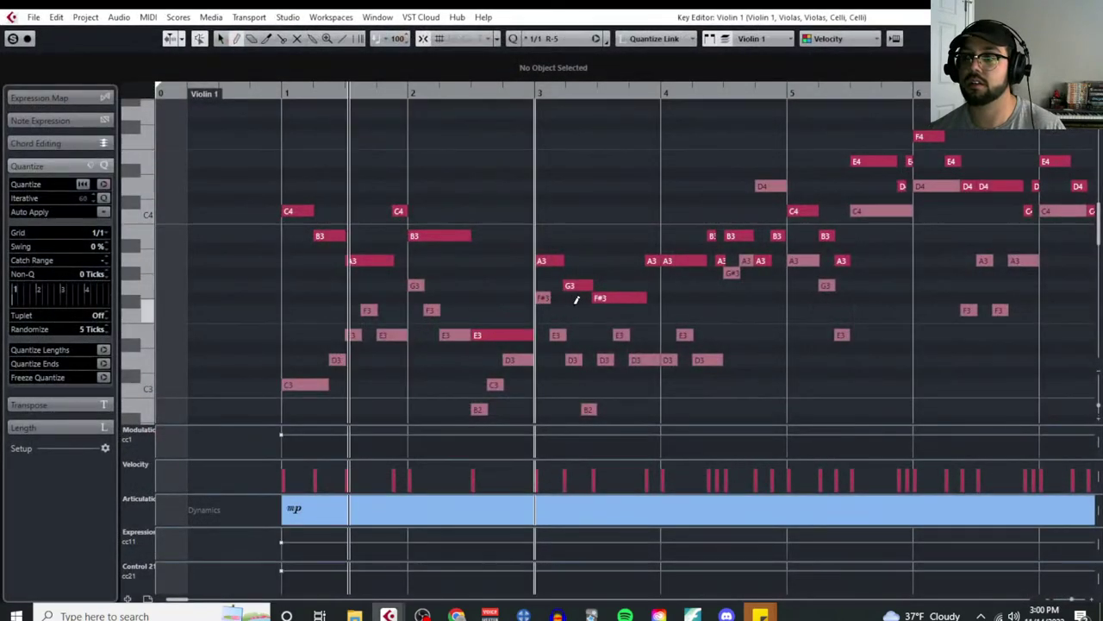
Step: Compare the flat controller lanes of the first parts with the shaped curves of bars 10 to 17 during playback
scroll(466, 325, right, 3)
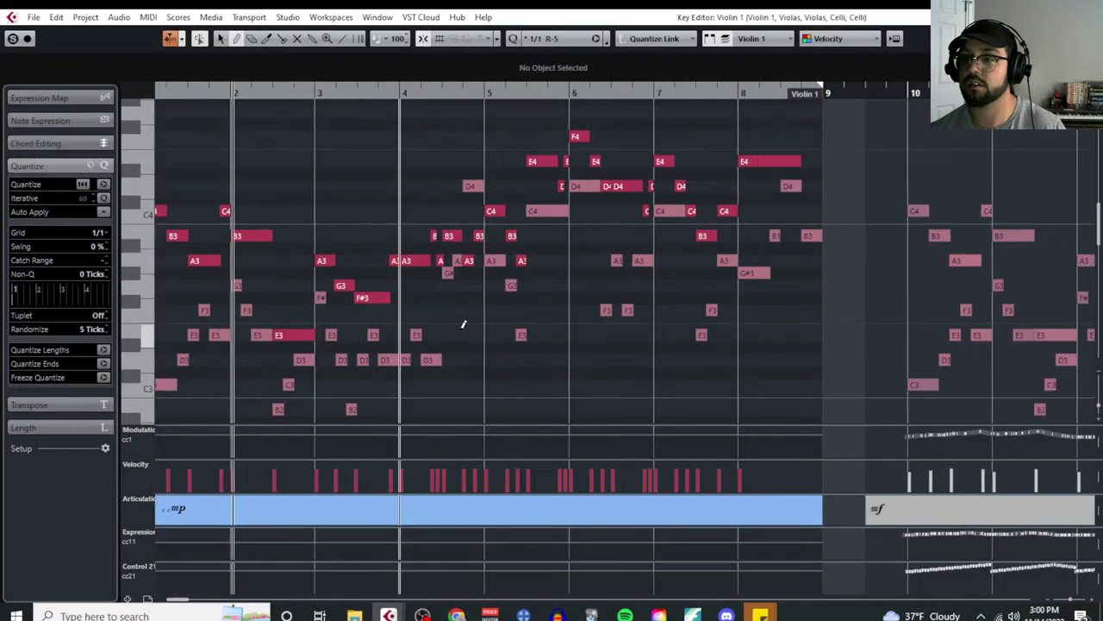
scroll(510, 315, down, 3)
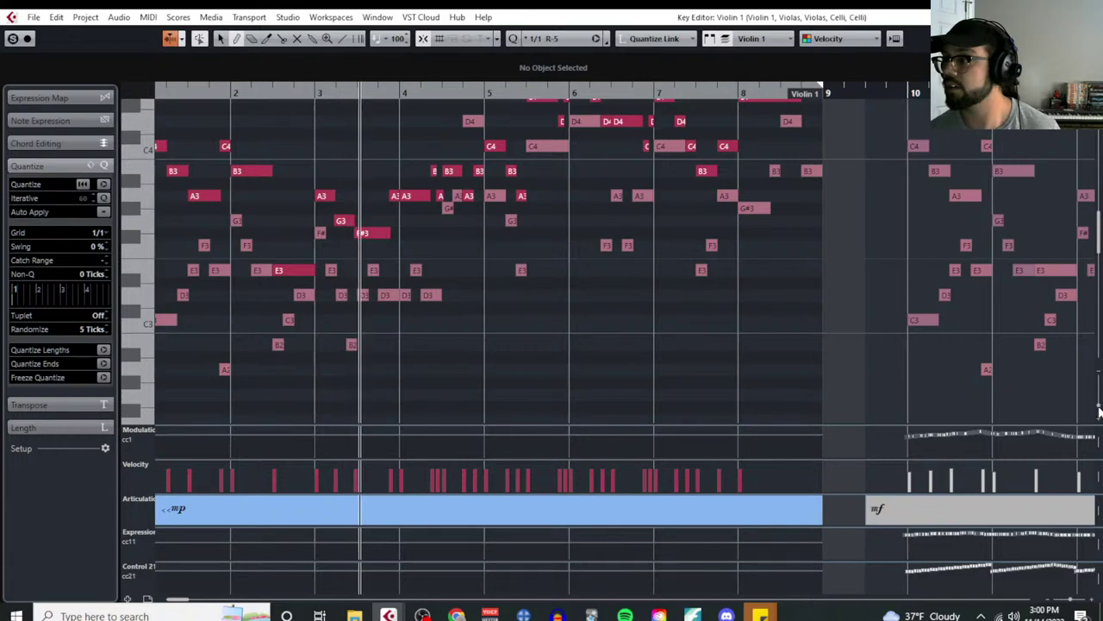
scroll(1097, 393, down, 5)
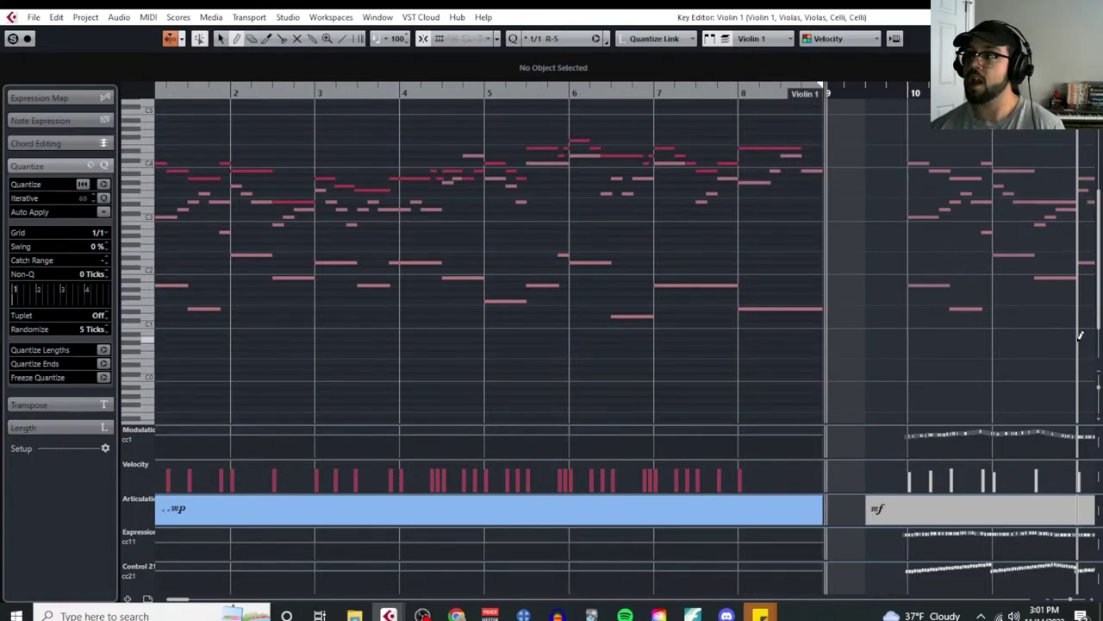
scroll(1059, 290, right, 9)
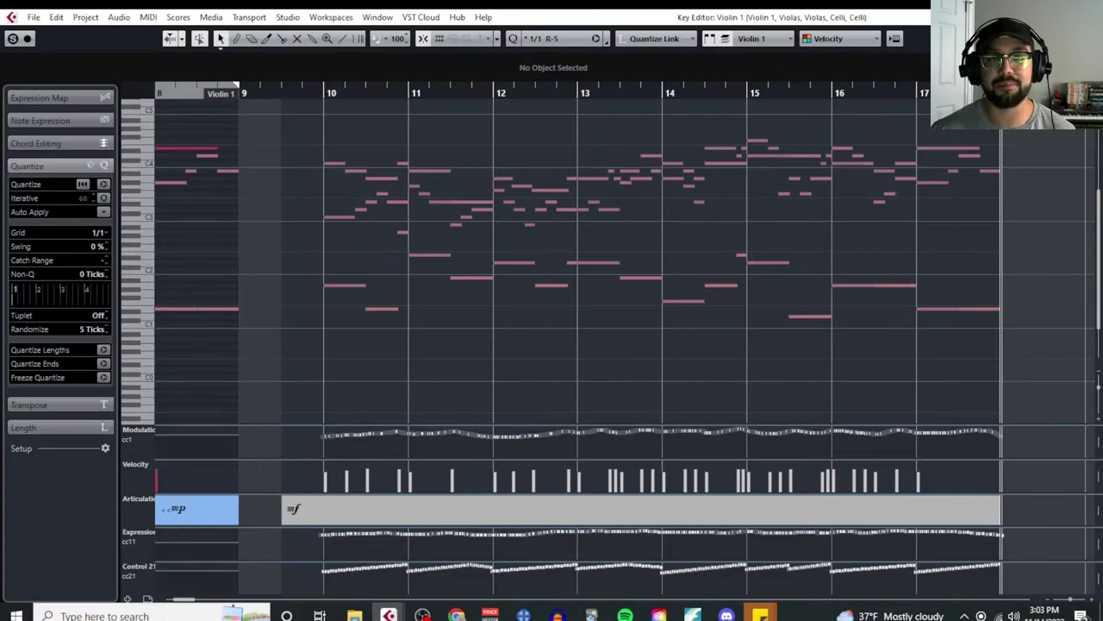
key(alt+Tab)
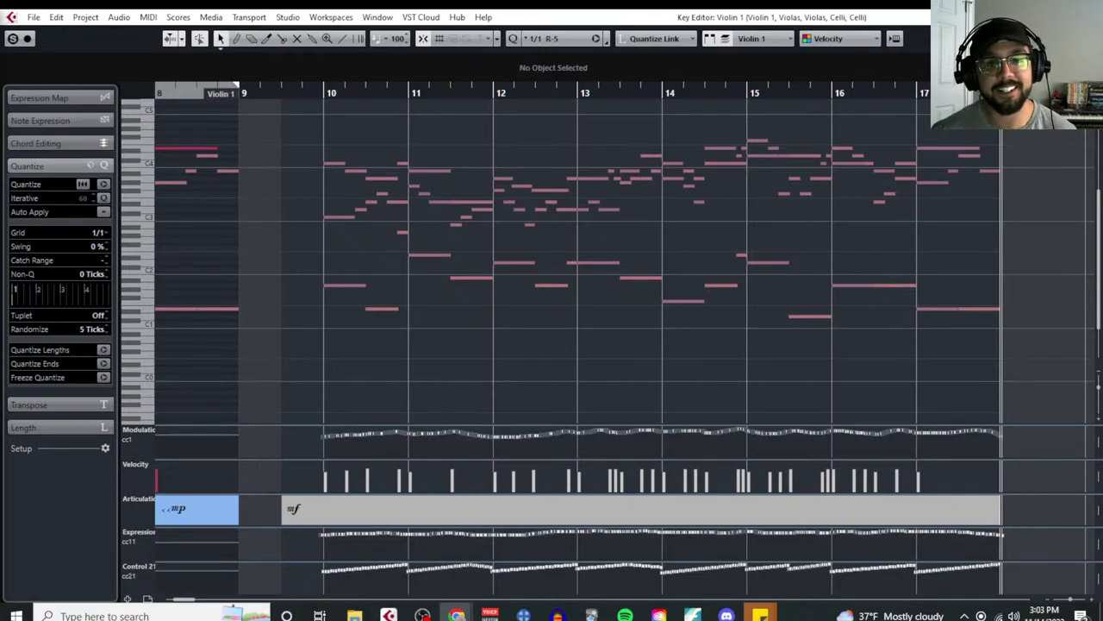